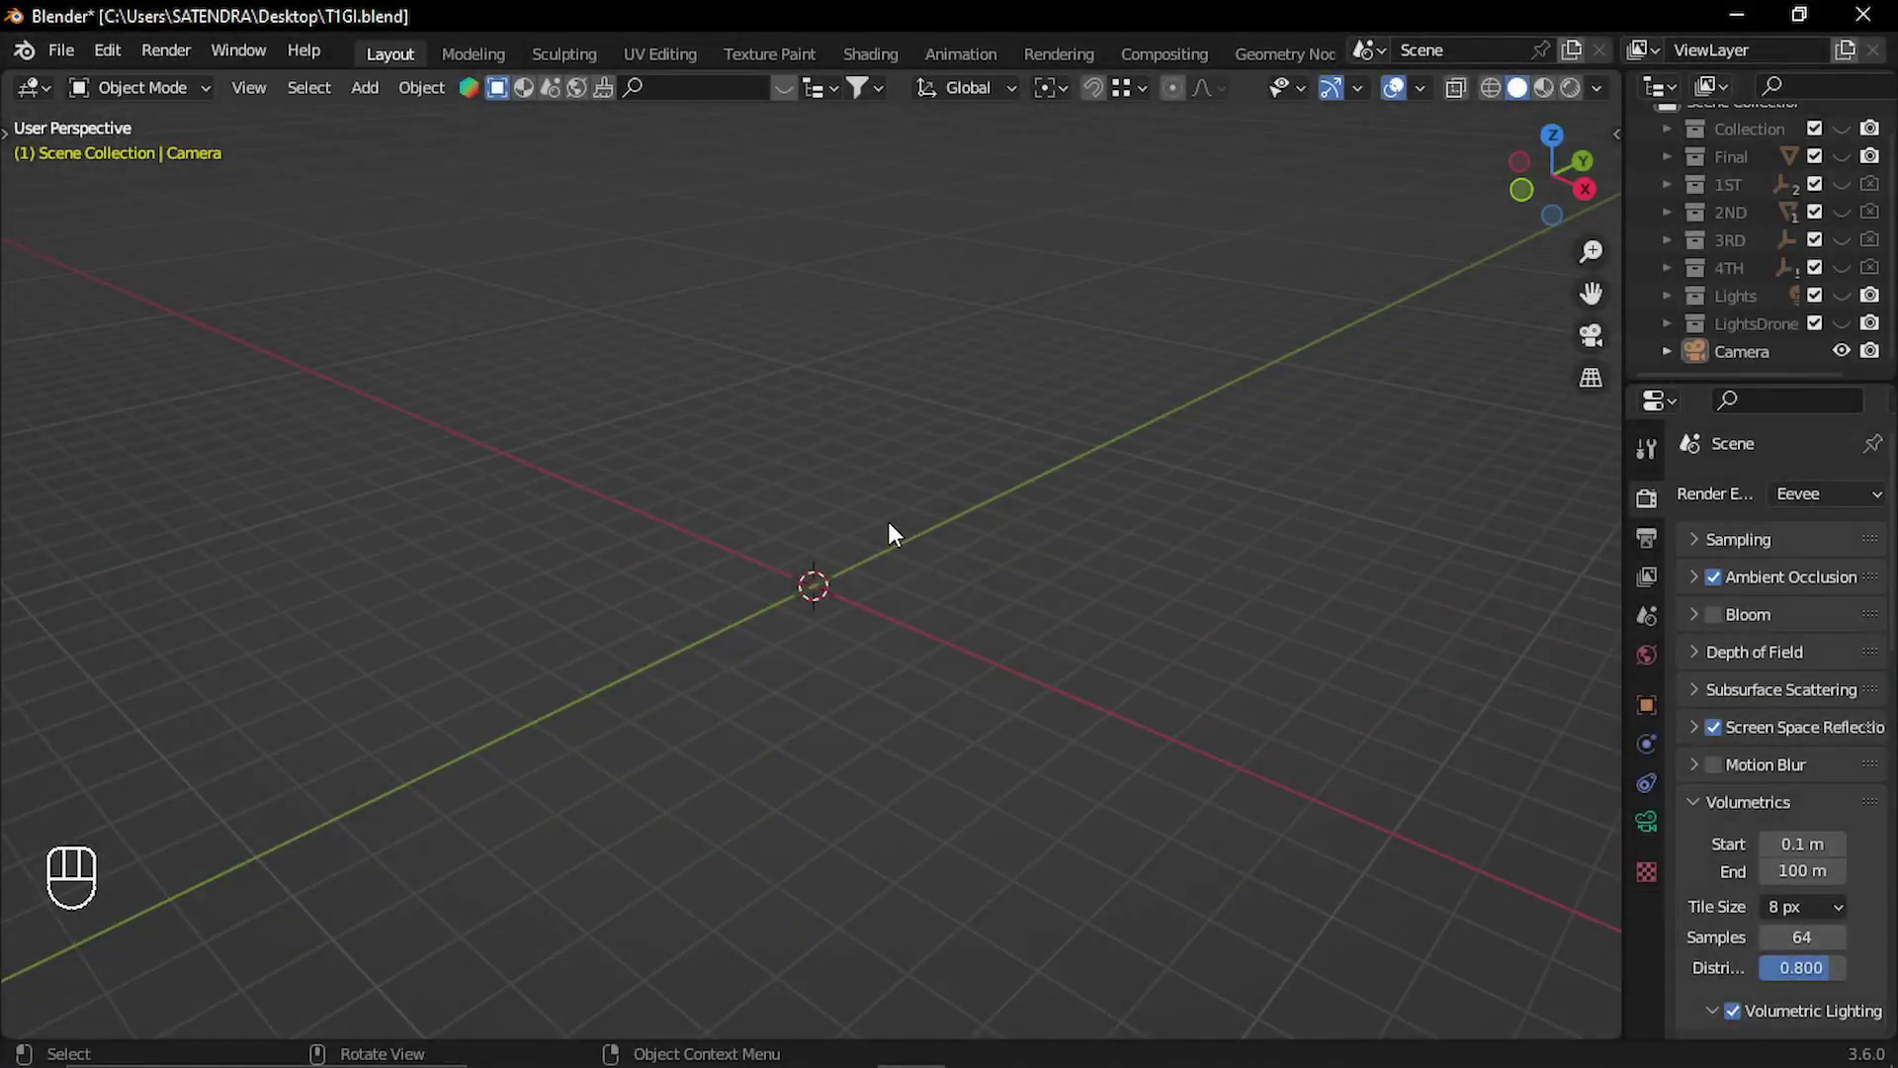
pyautogui.moveTo(888, 520); pyautogui.dragTo(929, 533, button='middle')
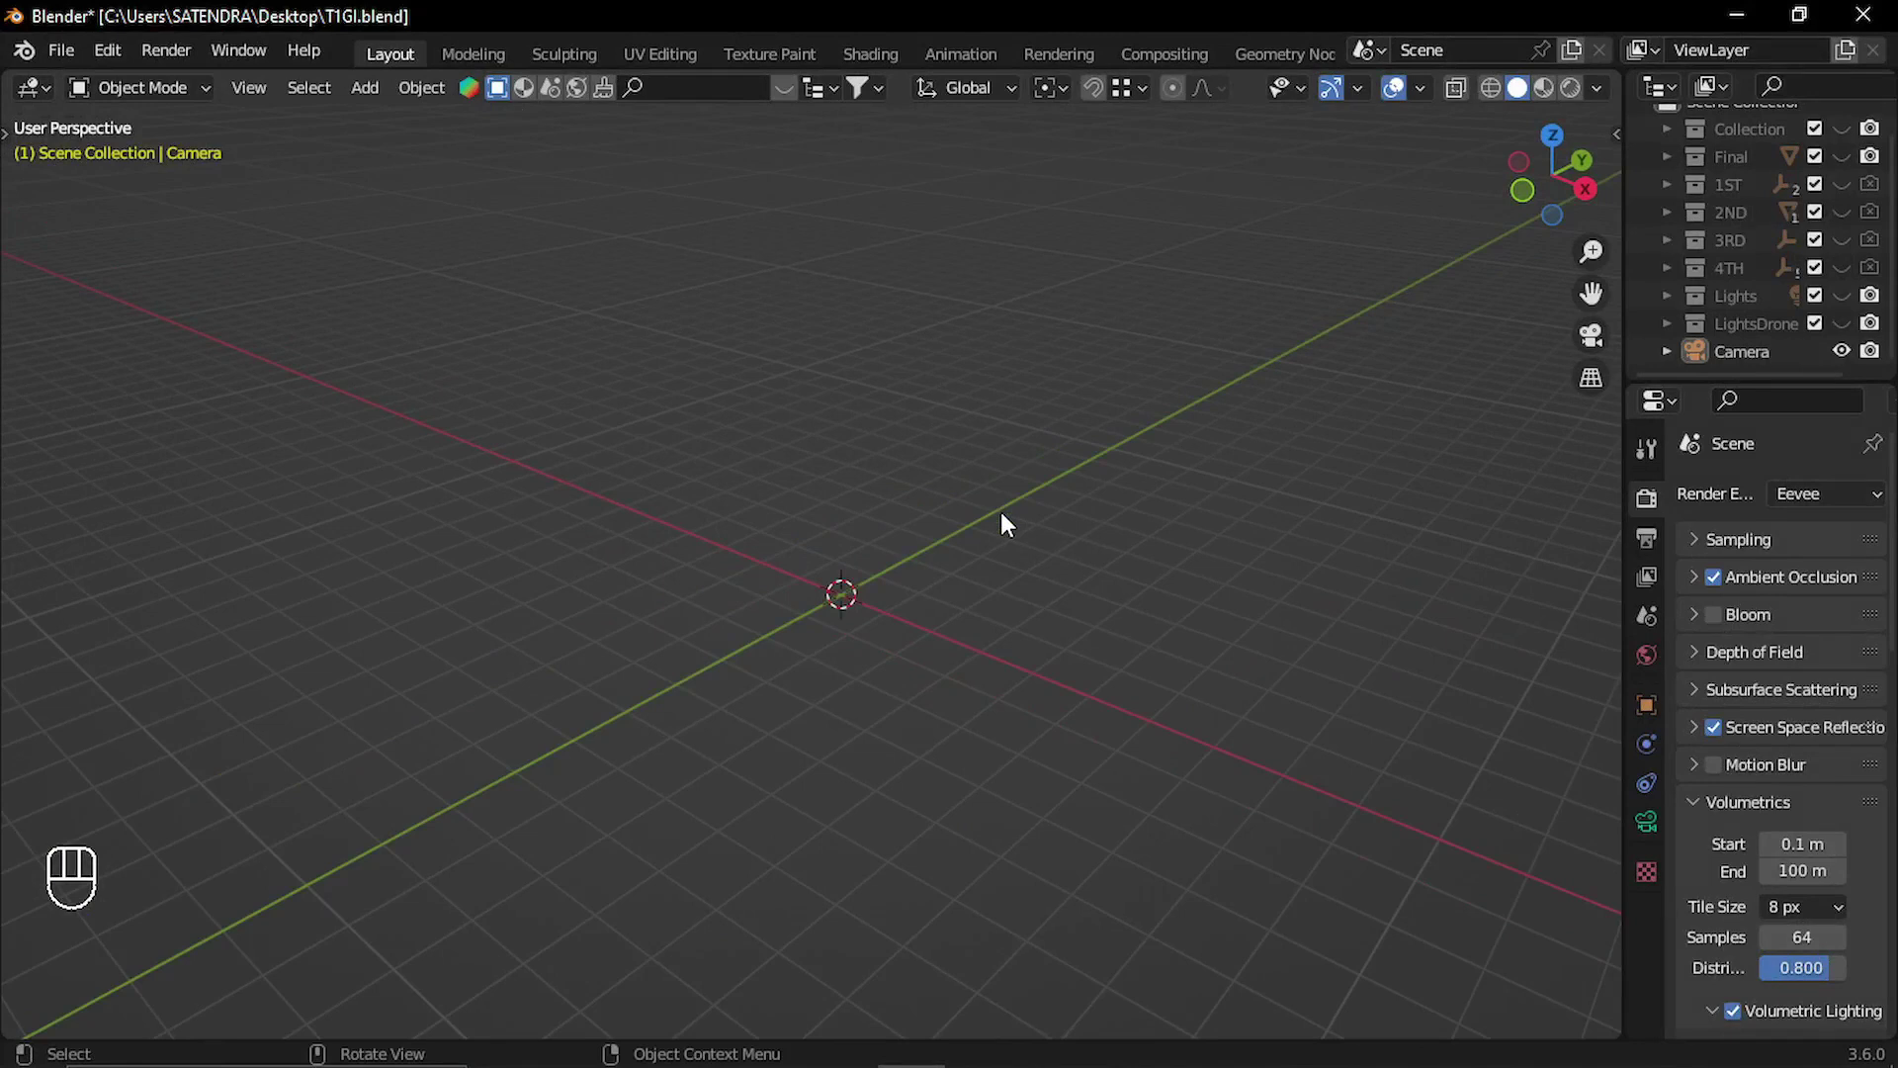
pyautogui.moveTo(895, 540); pyautogui.dragTo(898, 547, button='middle')
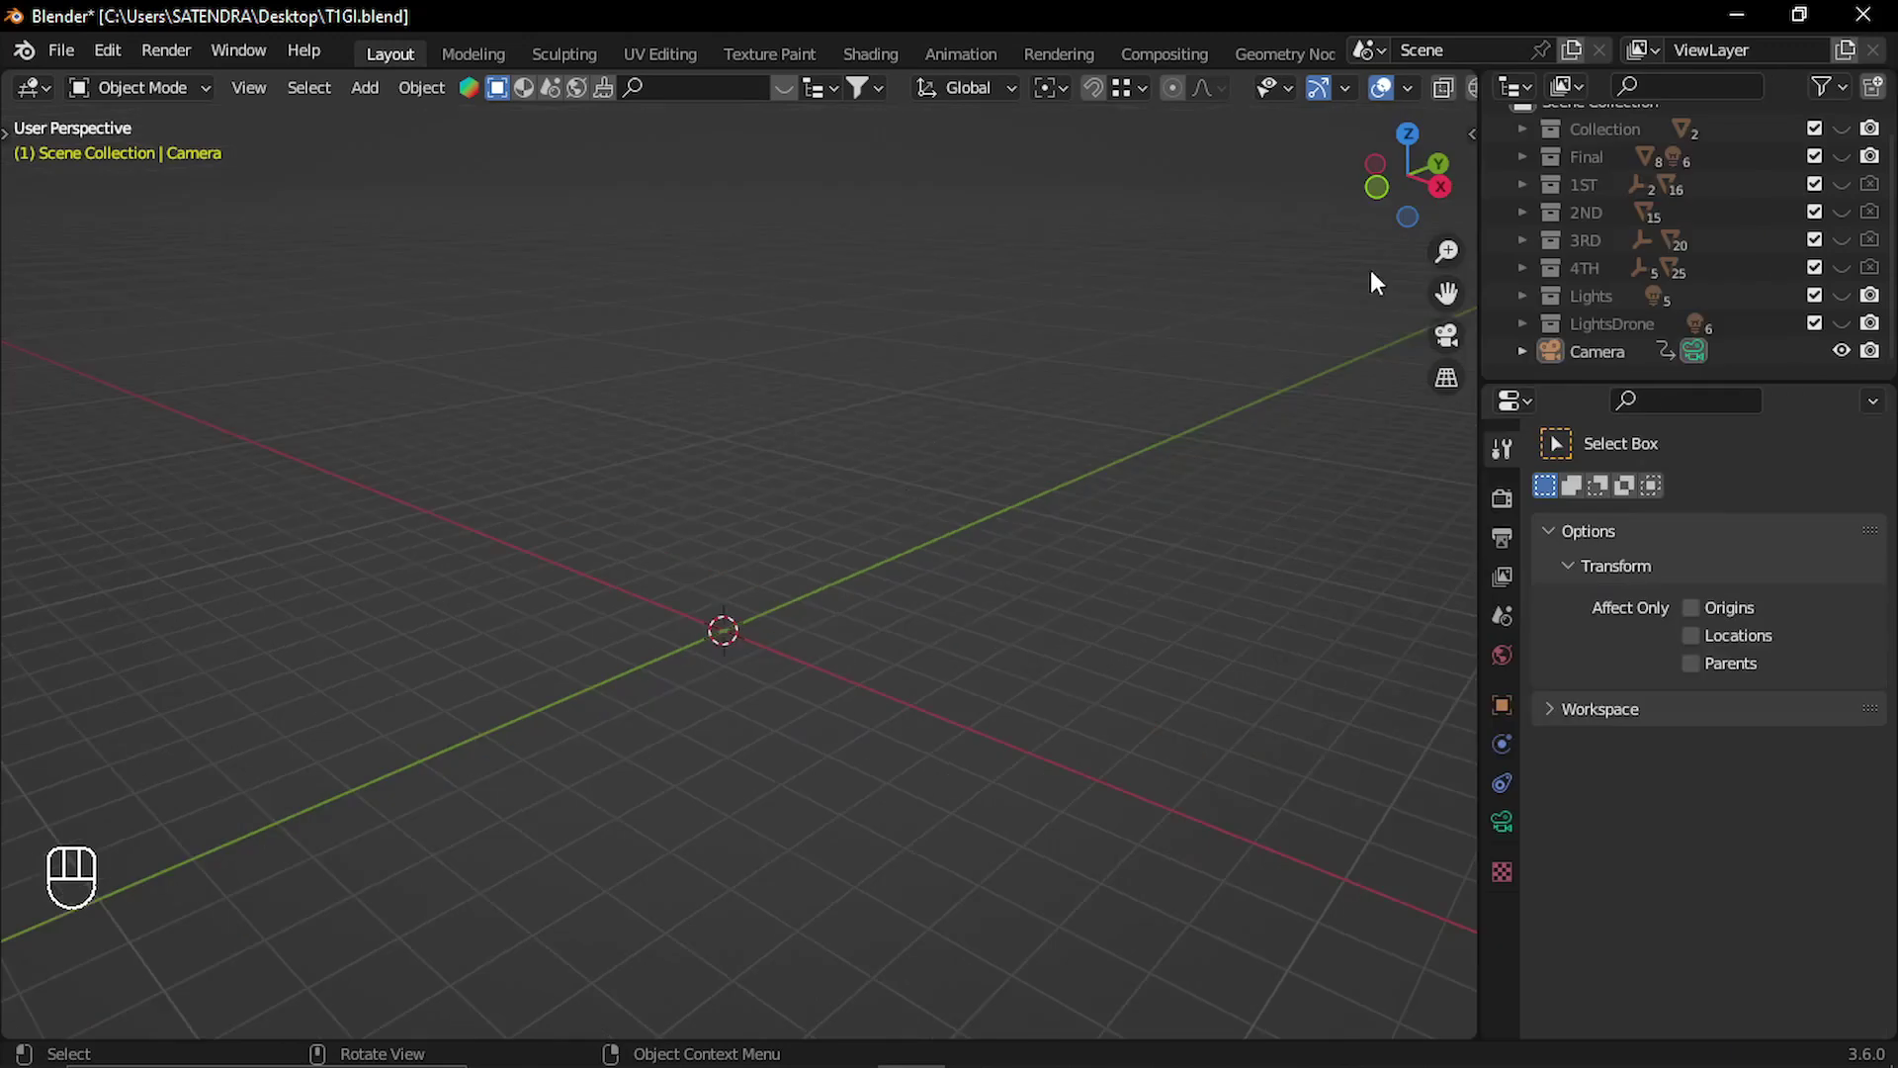
# Show the 1ST collection in the viewport and bring its curved panels into view.
pyautogui.click(1841, 184)
pyautogui.keyDown('shift'); pyautogui.moveTo(1232, 623); pyautogui.dragTo(933, 535, button='middle'); pyautogui.keyUp('shift')
pyautogui.scroll(2, 934, 536)
pyautogui.keyDown('shift'); pyautogui.moveTo(1087, 400); pyautogui.dragTo(708, 623, button='middle'); pyautogui.keyUp('shift')
pyautogui.scroll(2, 834, 607)
pyautogui.scroll(-3, 834, 617)
pyautogui.scroll(3, 856, 601)
pyautogui.keyDown('shift'); pyautogui.moveTo(856, 601); pyautogui.dragTo(1038, 568, button='middle'); pyautogui.keyUp('shift')
# Open the rectangular curved plane in Edit Mode and expand its two SimpleDeform bend modifiers.
pyautogui.click(823, 591)
pyautogui.press('Tab')
pyautogui.click(1502, 744)
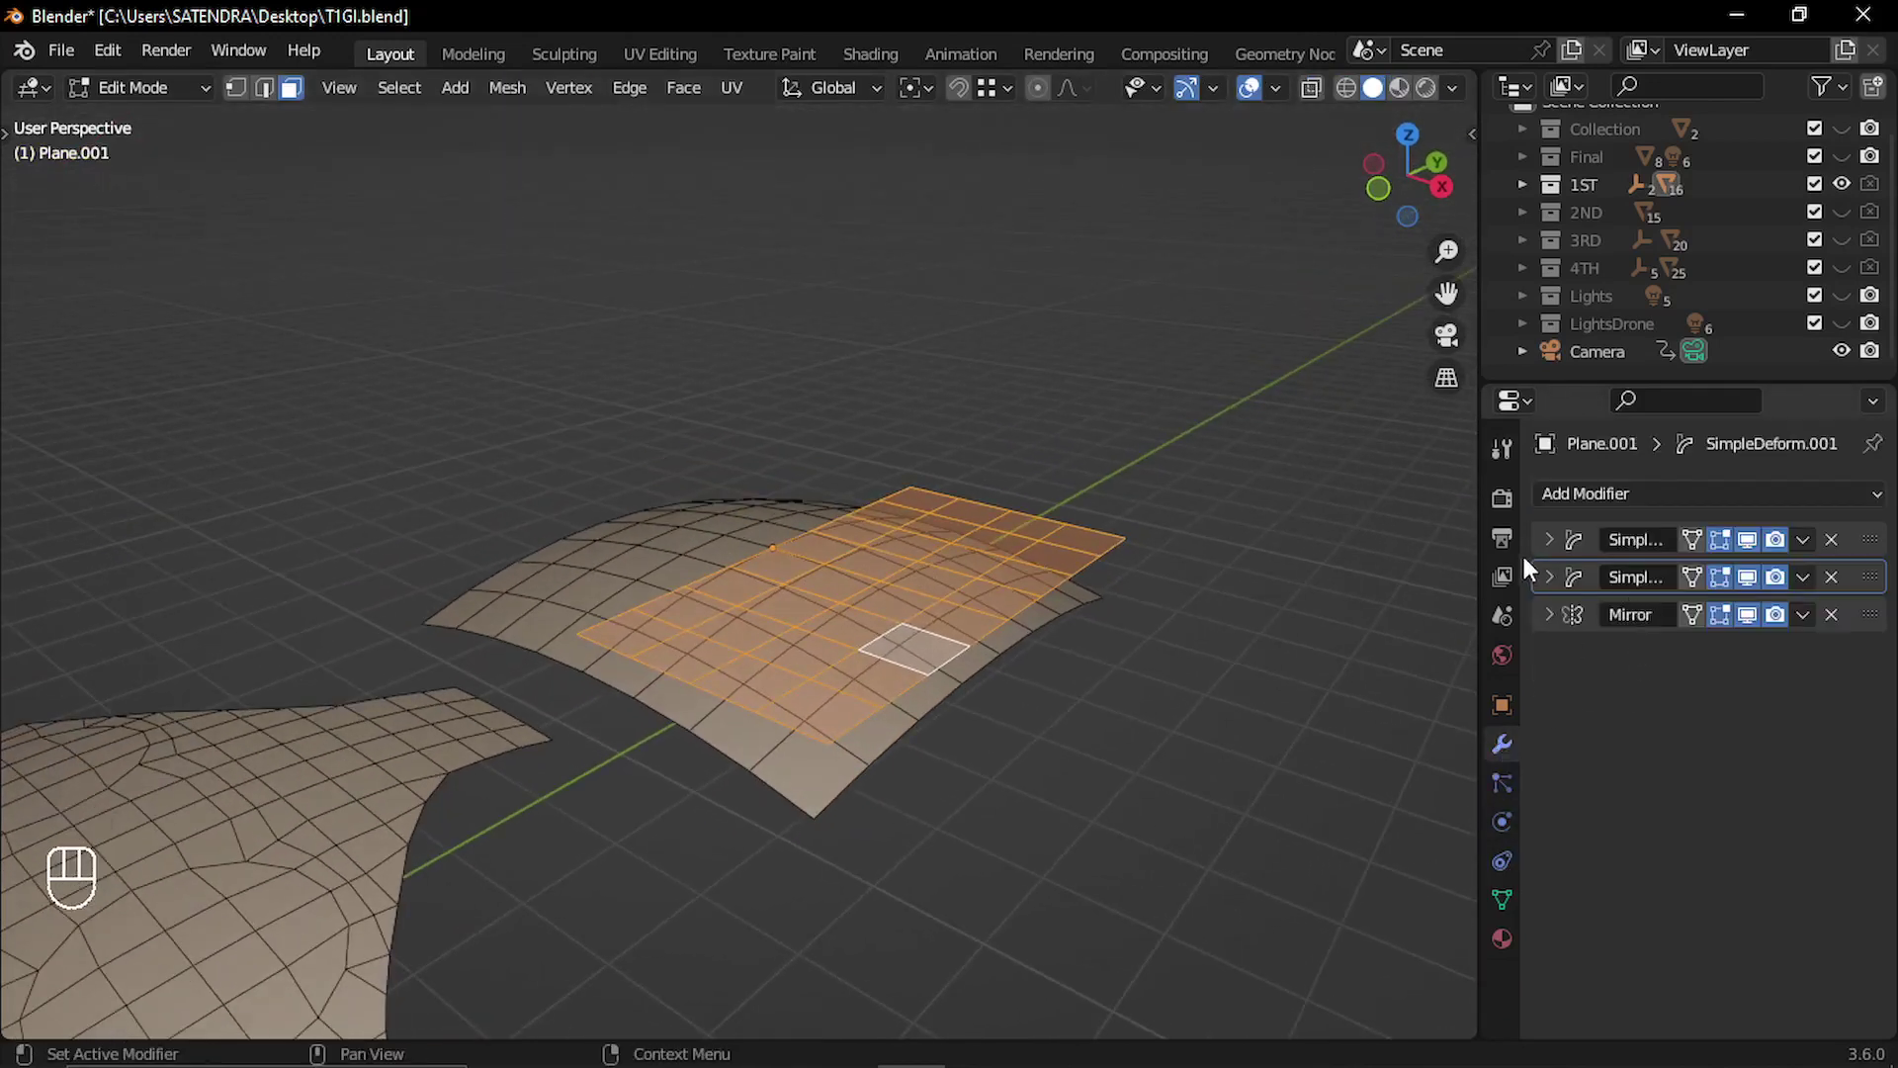
pyautogui.click(1549, 542)
pyautogui.click(1548, 877)
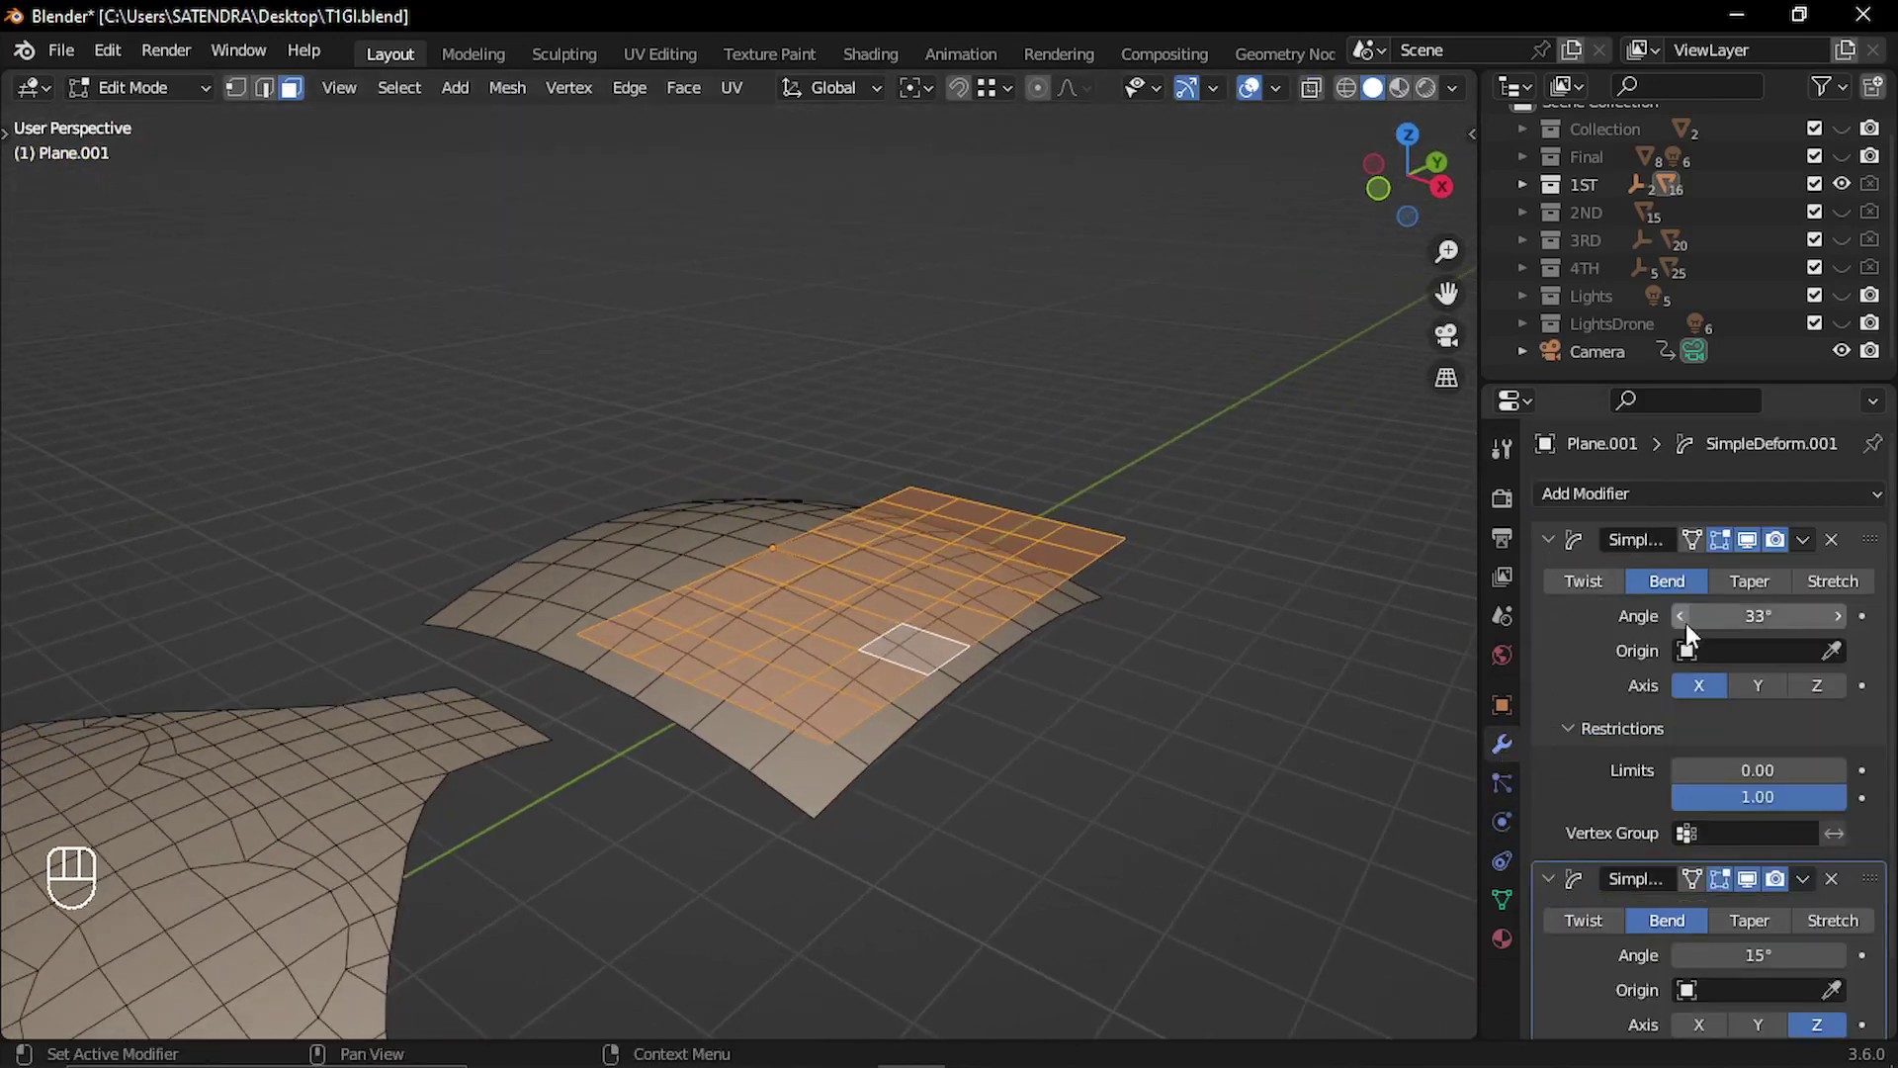
# Compare the plane flat and bent by switching both SimpleDeform modifiers' viewport display off and back on.
pyautogui.click(1748, 540)
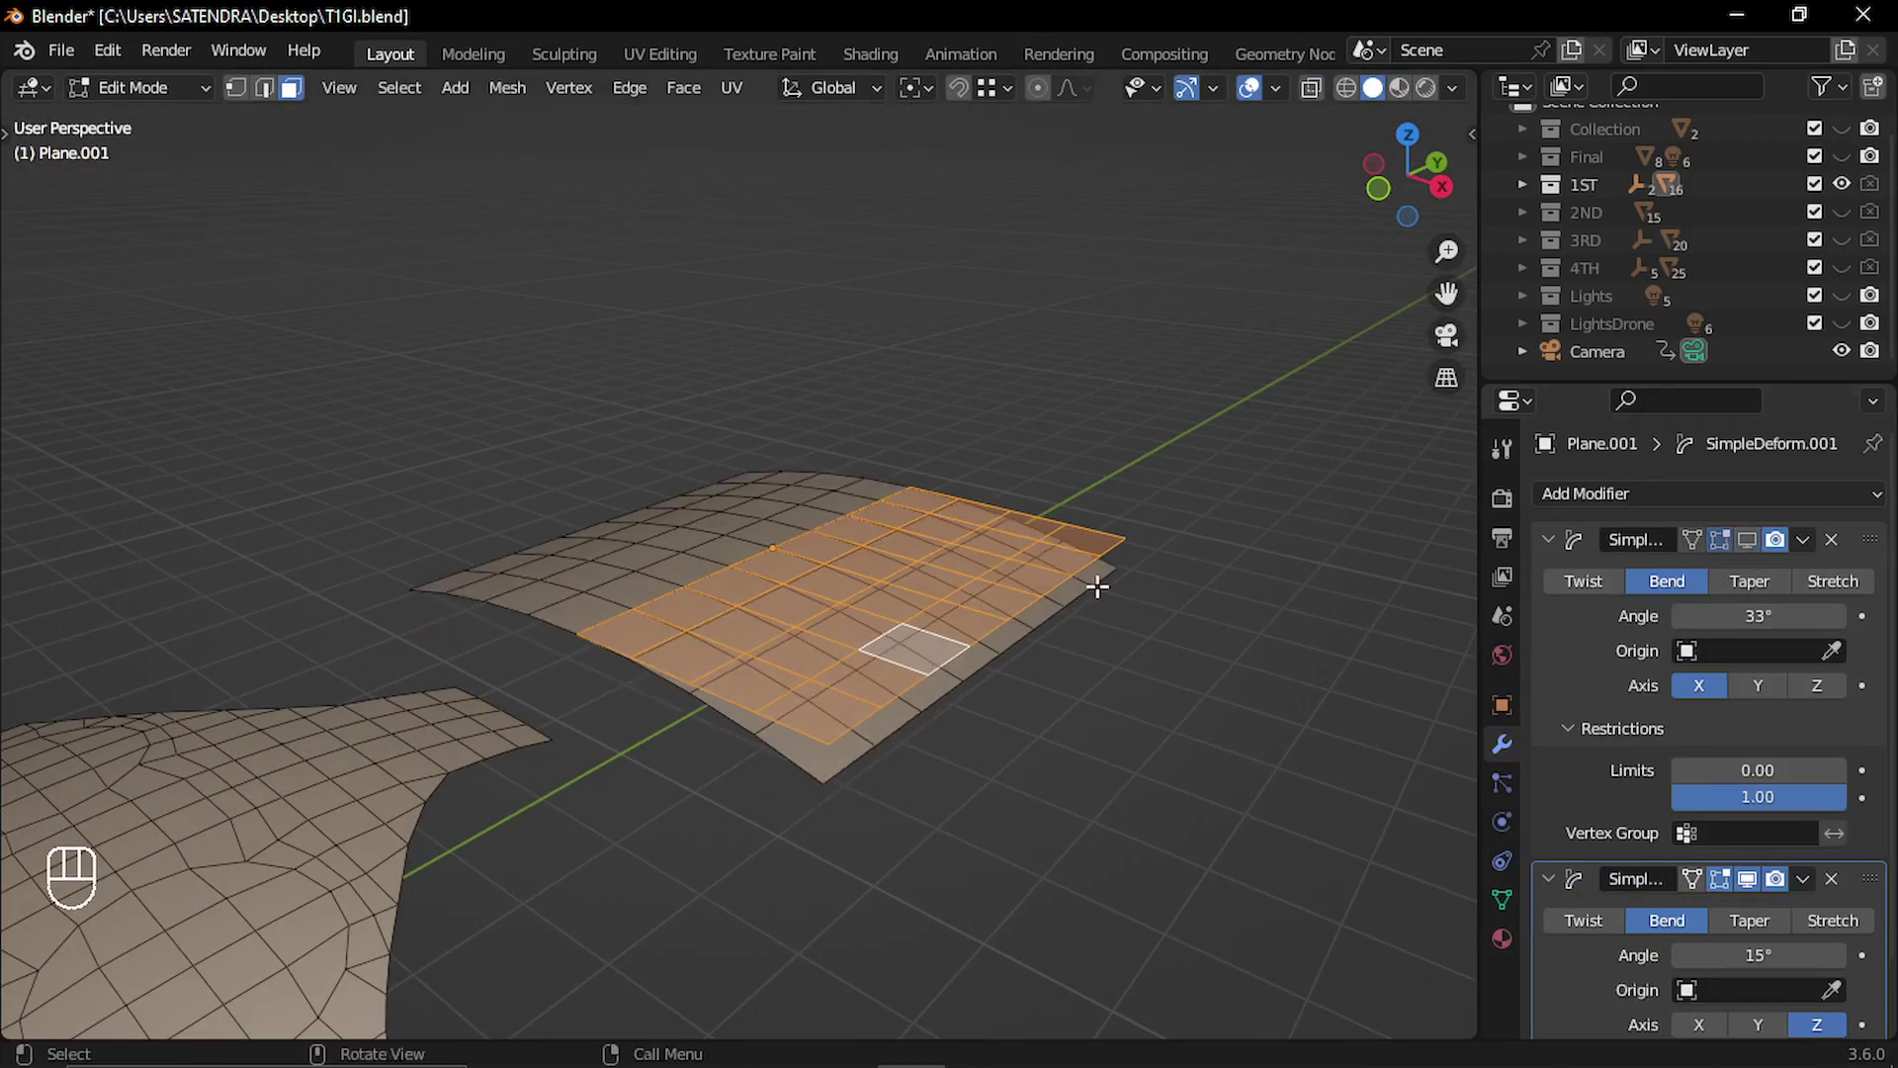
pyautogui.click(1750, 880)
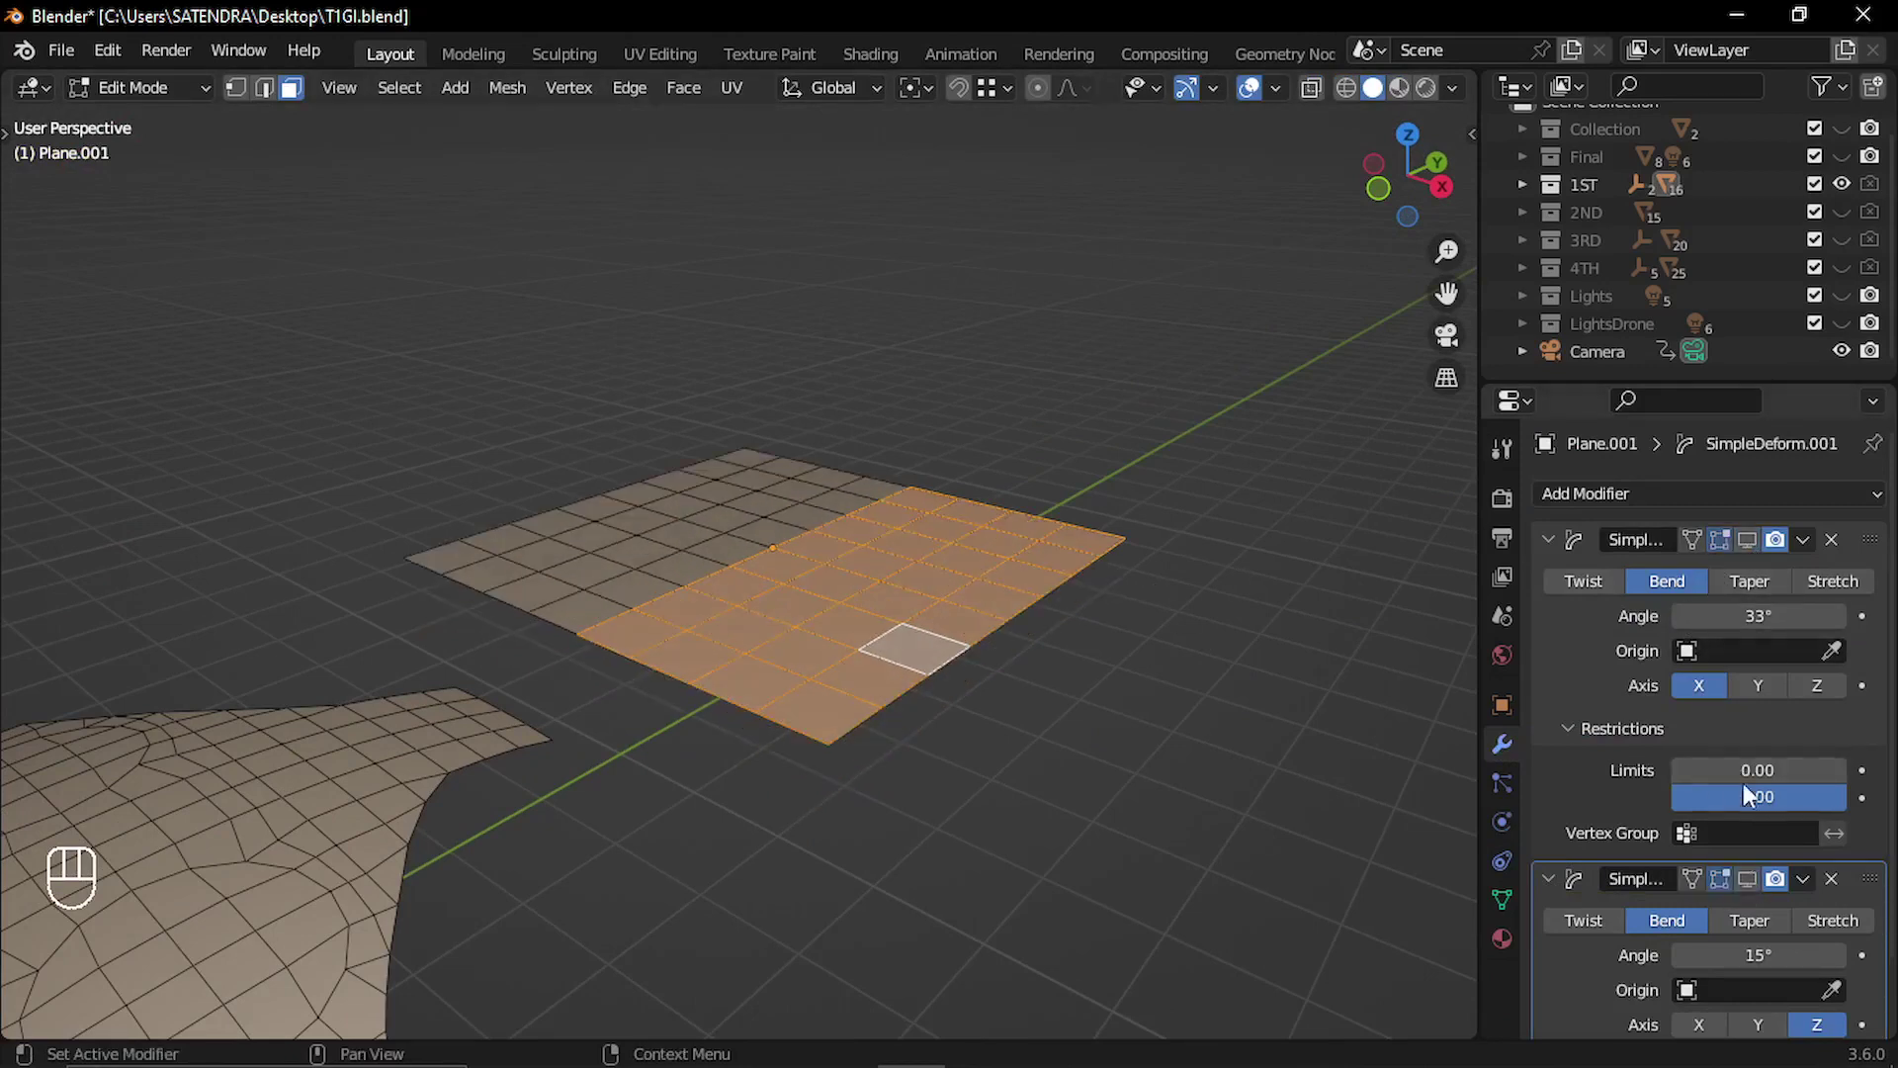
pyautogui.click(1750, 540)
pyautogui.click(1750, 879)
pyautogui.keyDown('shift'); pyautogui.moveTo(877, 662); pyautogui.dragTo(836, 525, button='middle'); pyautogui.keyUp('shift')
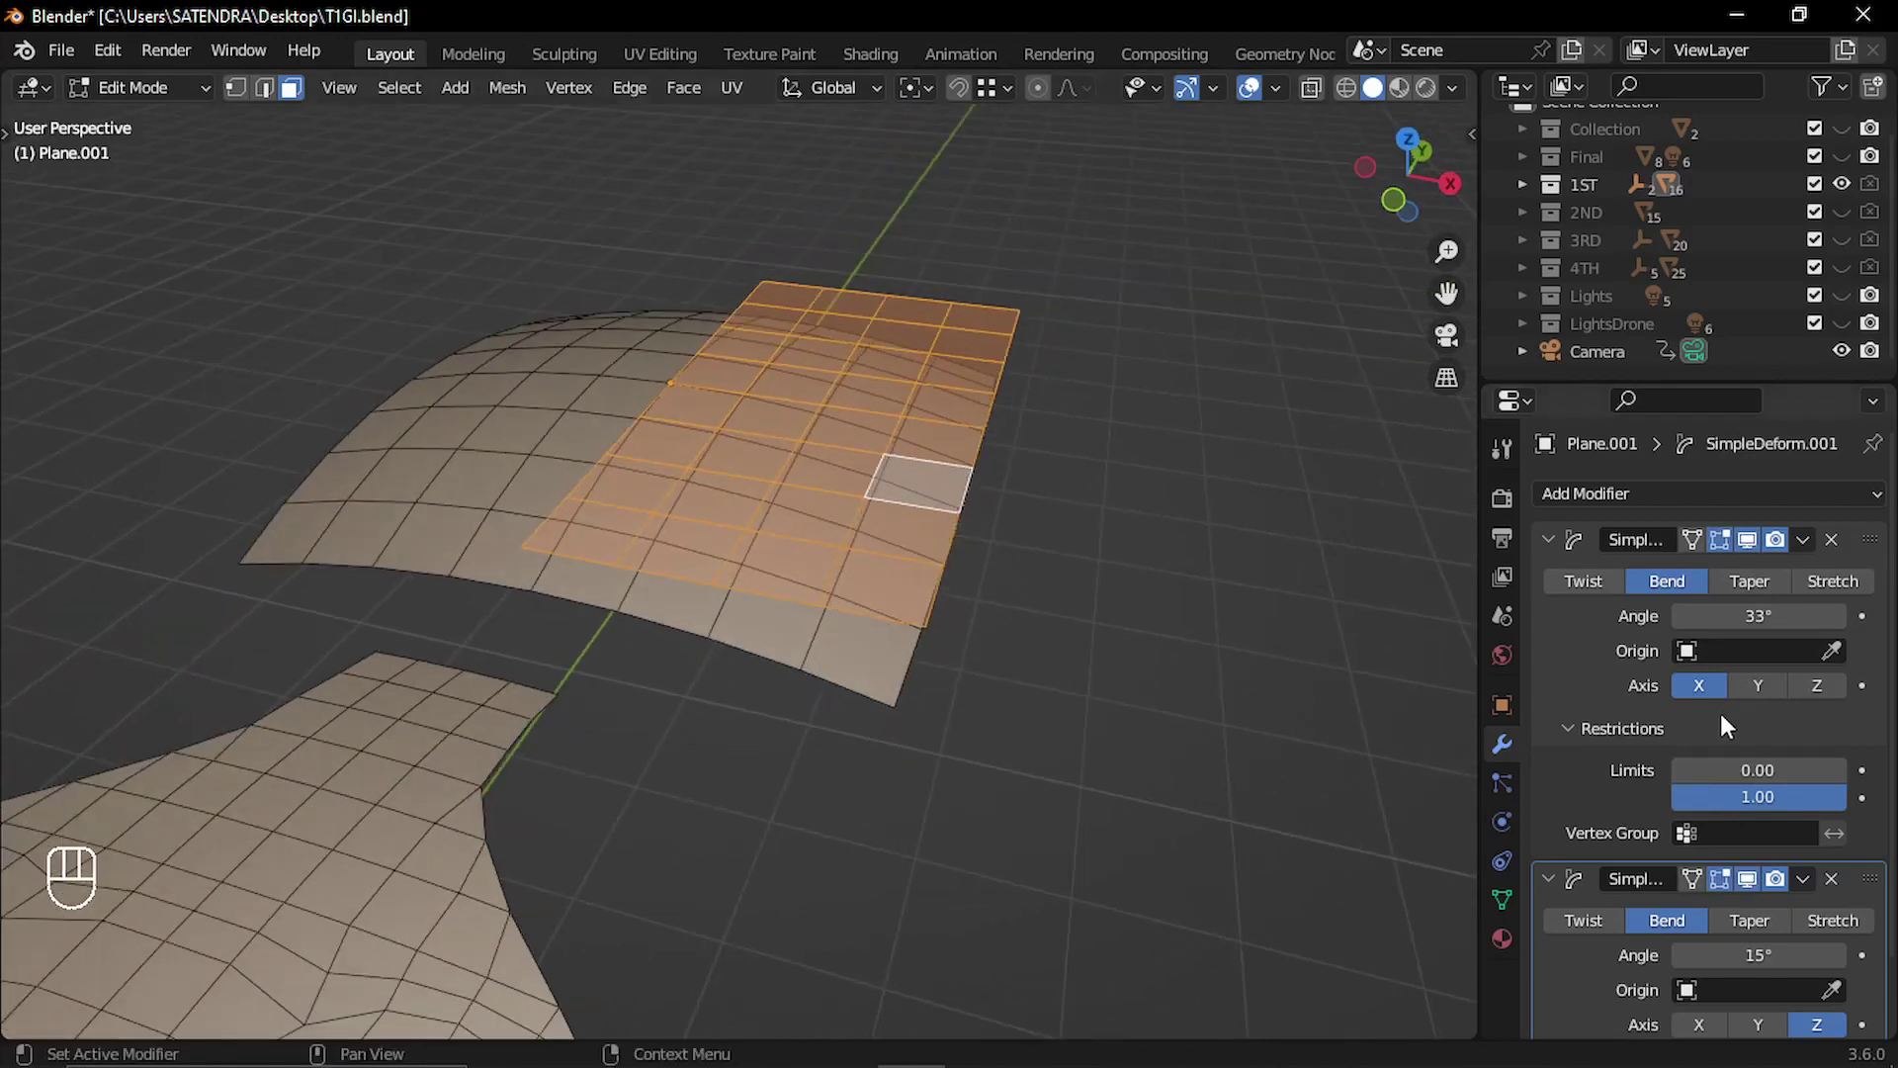
# Check the Mirror modifier by switching its X axis off and on, and return the plane to Object Mode deselected.
pyautogui.scroll(-2, 1718, 717)
pyautogui.scroll(-6, 1629, 795)
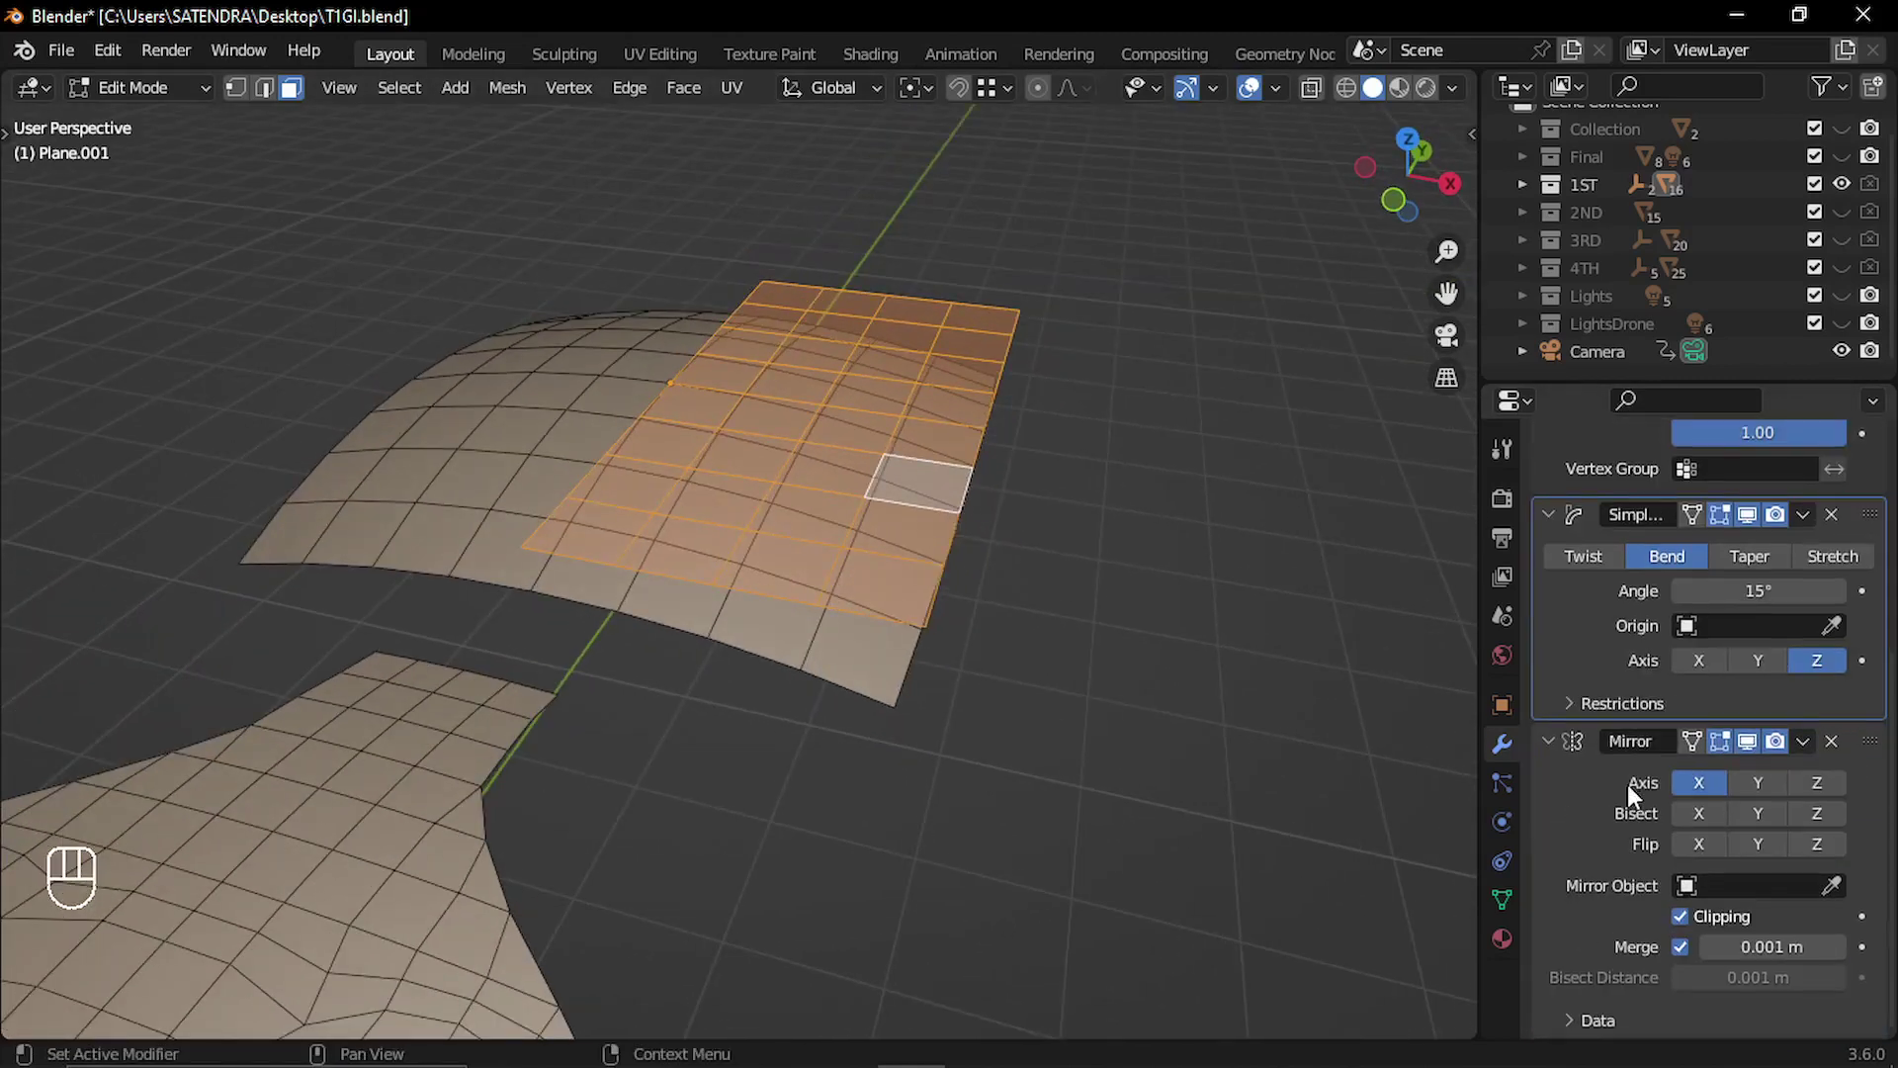
pyautogui.click(1695, 786)
pyautogui.click(1694, 786)
pyautogui.press('Tab')
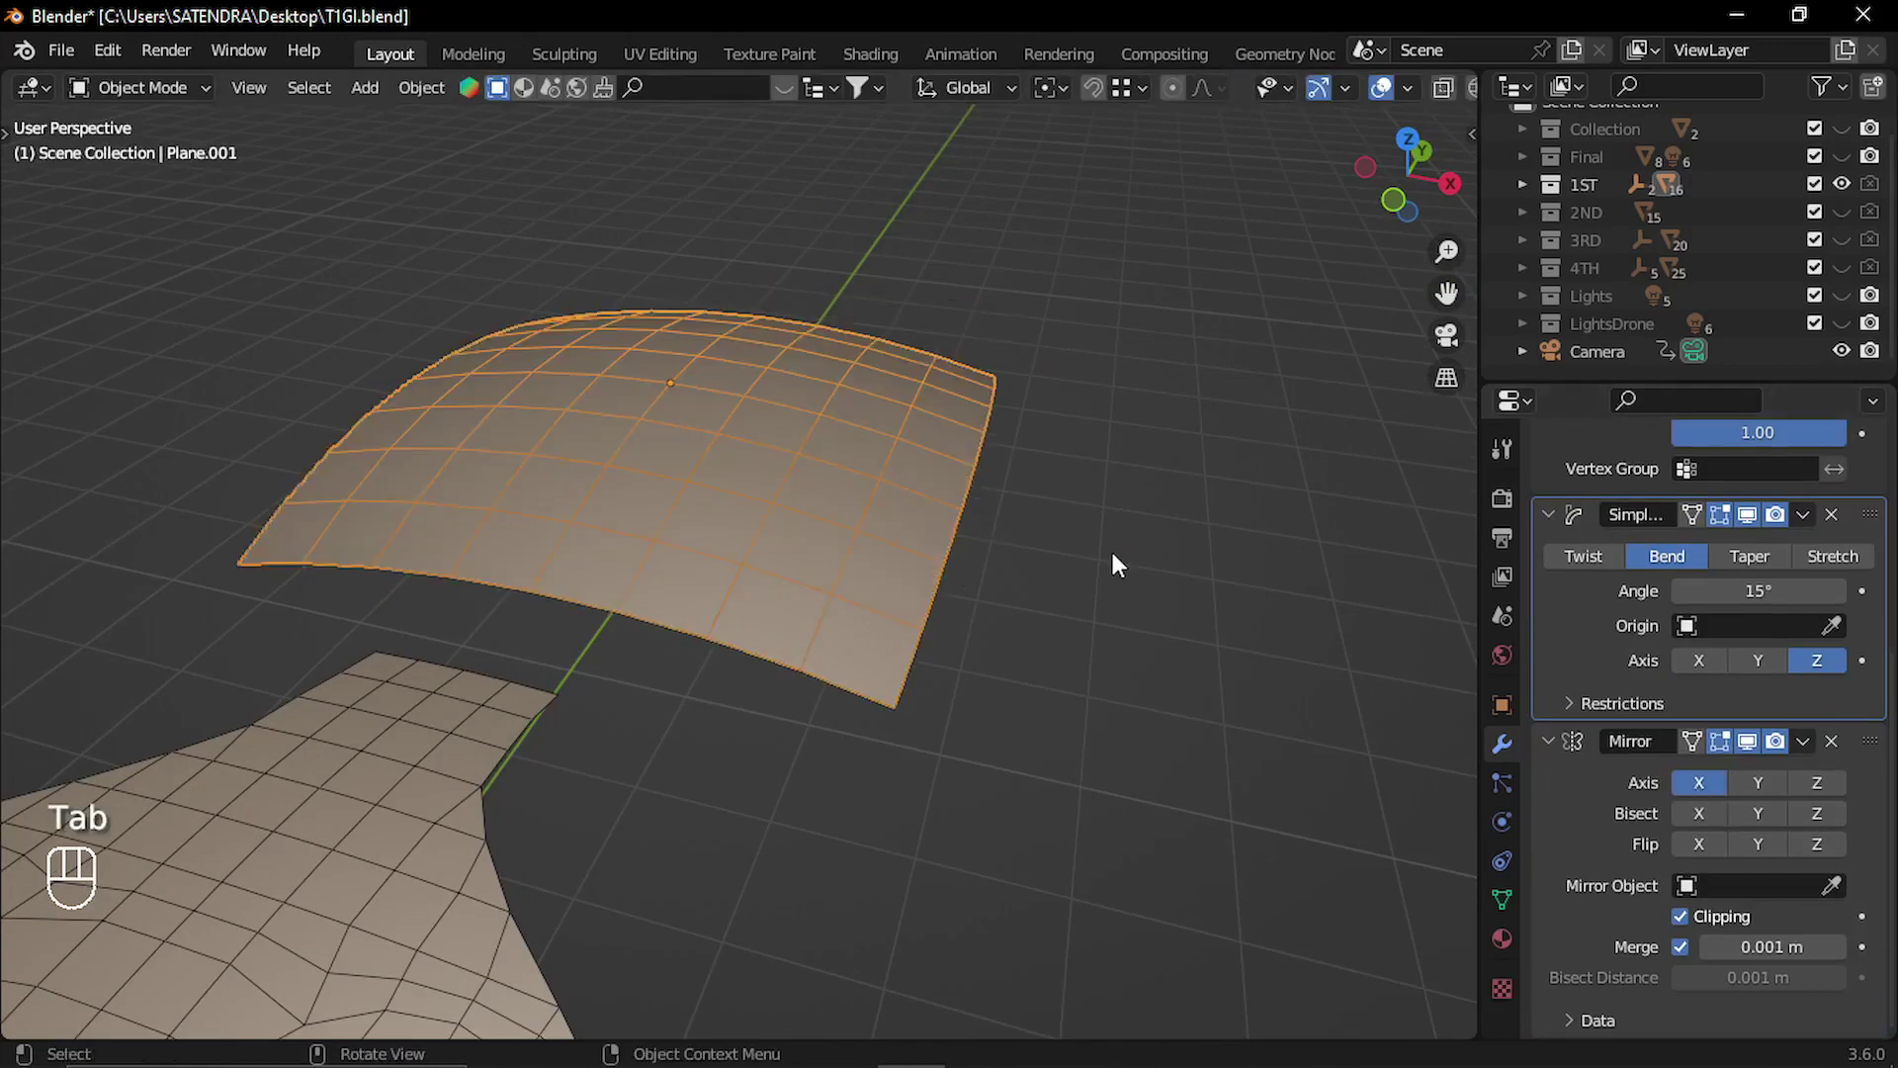
pyautogui.click(1111, 548)
# Open the cut-out panel with the two circular edge loops in Edit Mode, with its Mirror modifier shown.
pyautogui.moveTo(716, 508); pyautogui.dragTo(1137, 483, button='middle')
pyautogui.scroll(1, 675, 511)
pyautogui.scroll(-2, 560, 566)
pyautogui.moveTo(603, 586); pyautogui.dragTo(703, 605, button='middle')
pyautogui.moveTo(803, 619)
pyautogui.keyDown('shift'); pyautogui.mouseDown(button='middle')
pyautogui.moveTo(811, 605)
pyautogui.moveTo(786, 603)
pyautogui.mouseUp(button='middle'); pyautogui.keyUp('shift')
pyautogui.click(724, 683)
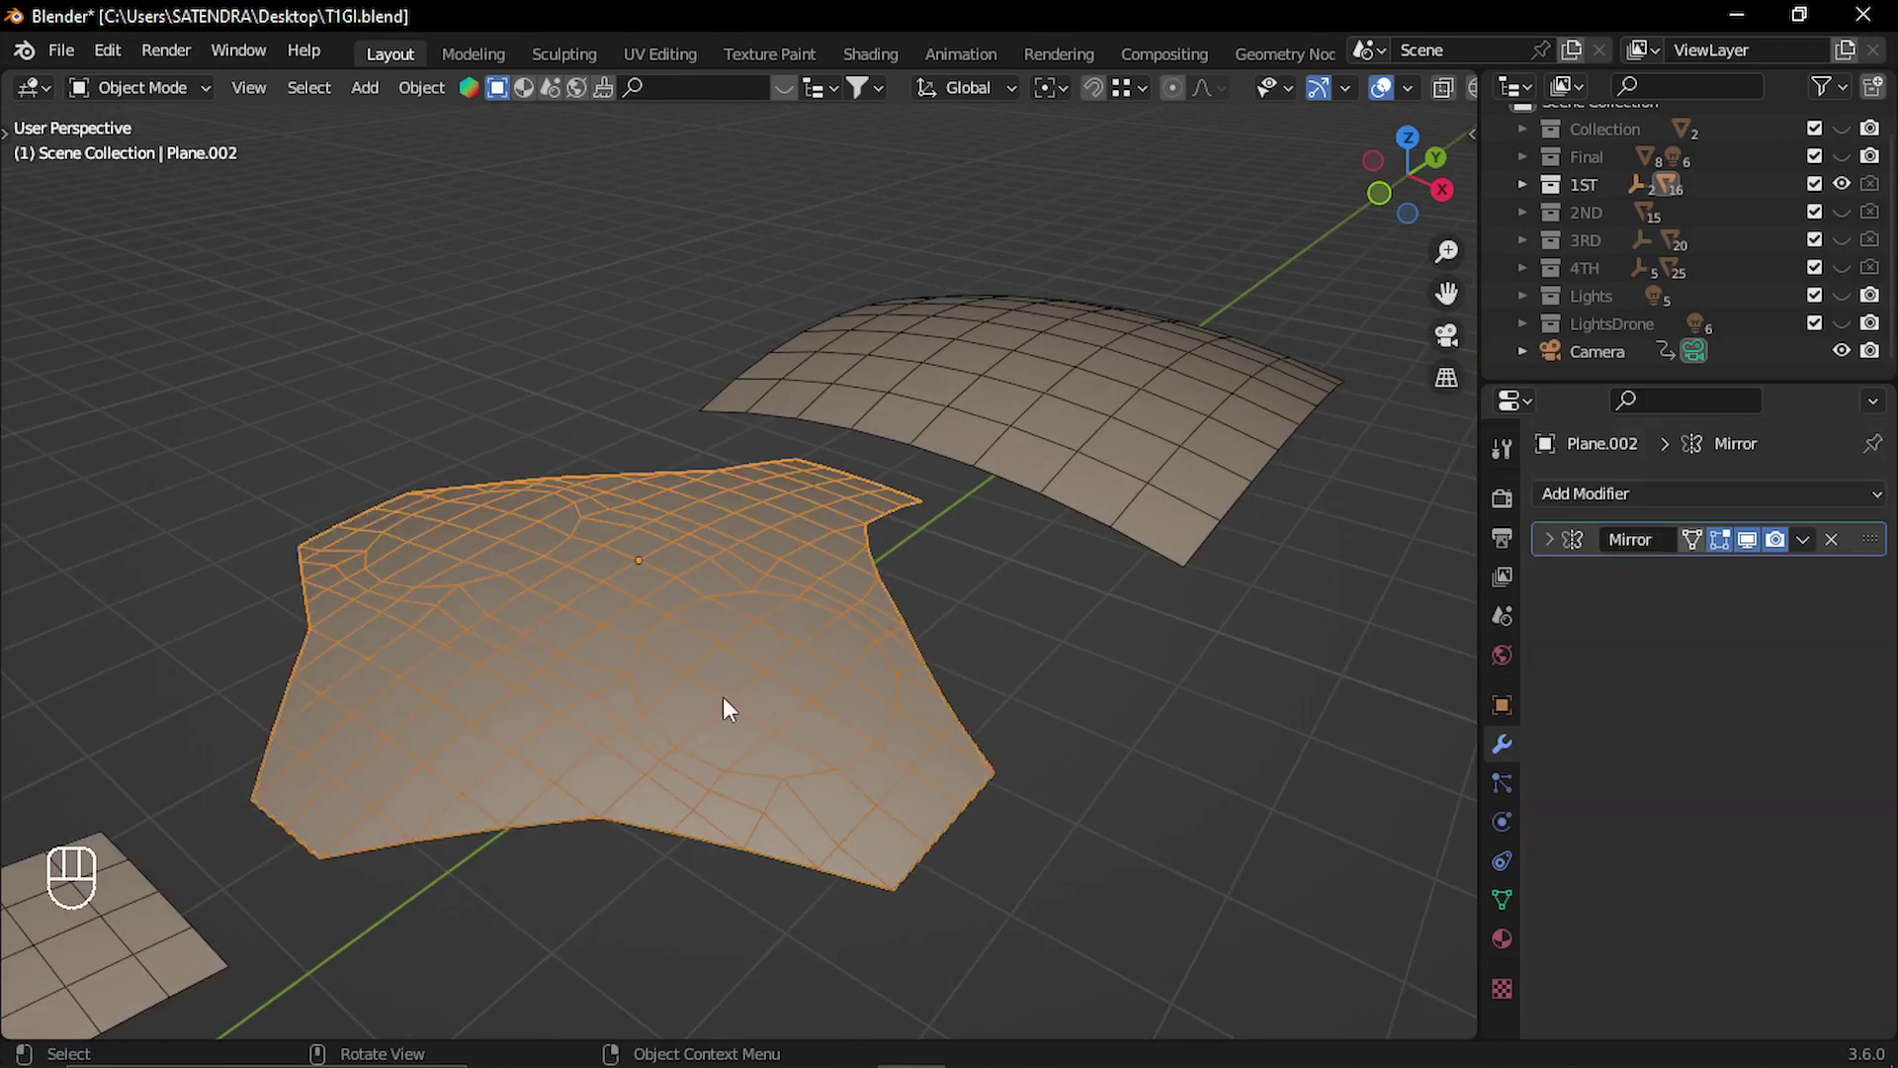
pyautogui.click(1134, 715)
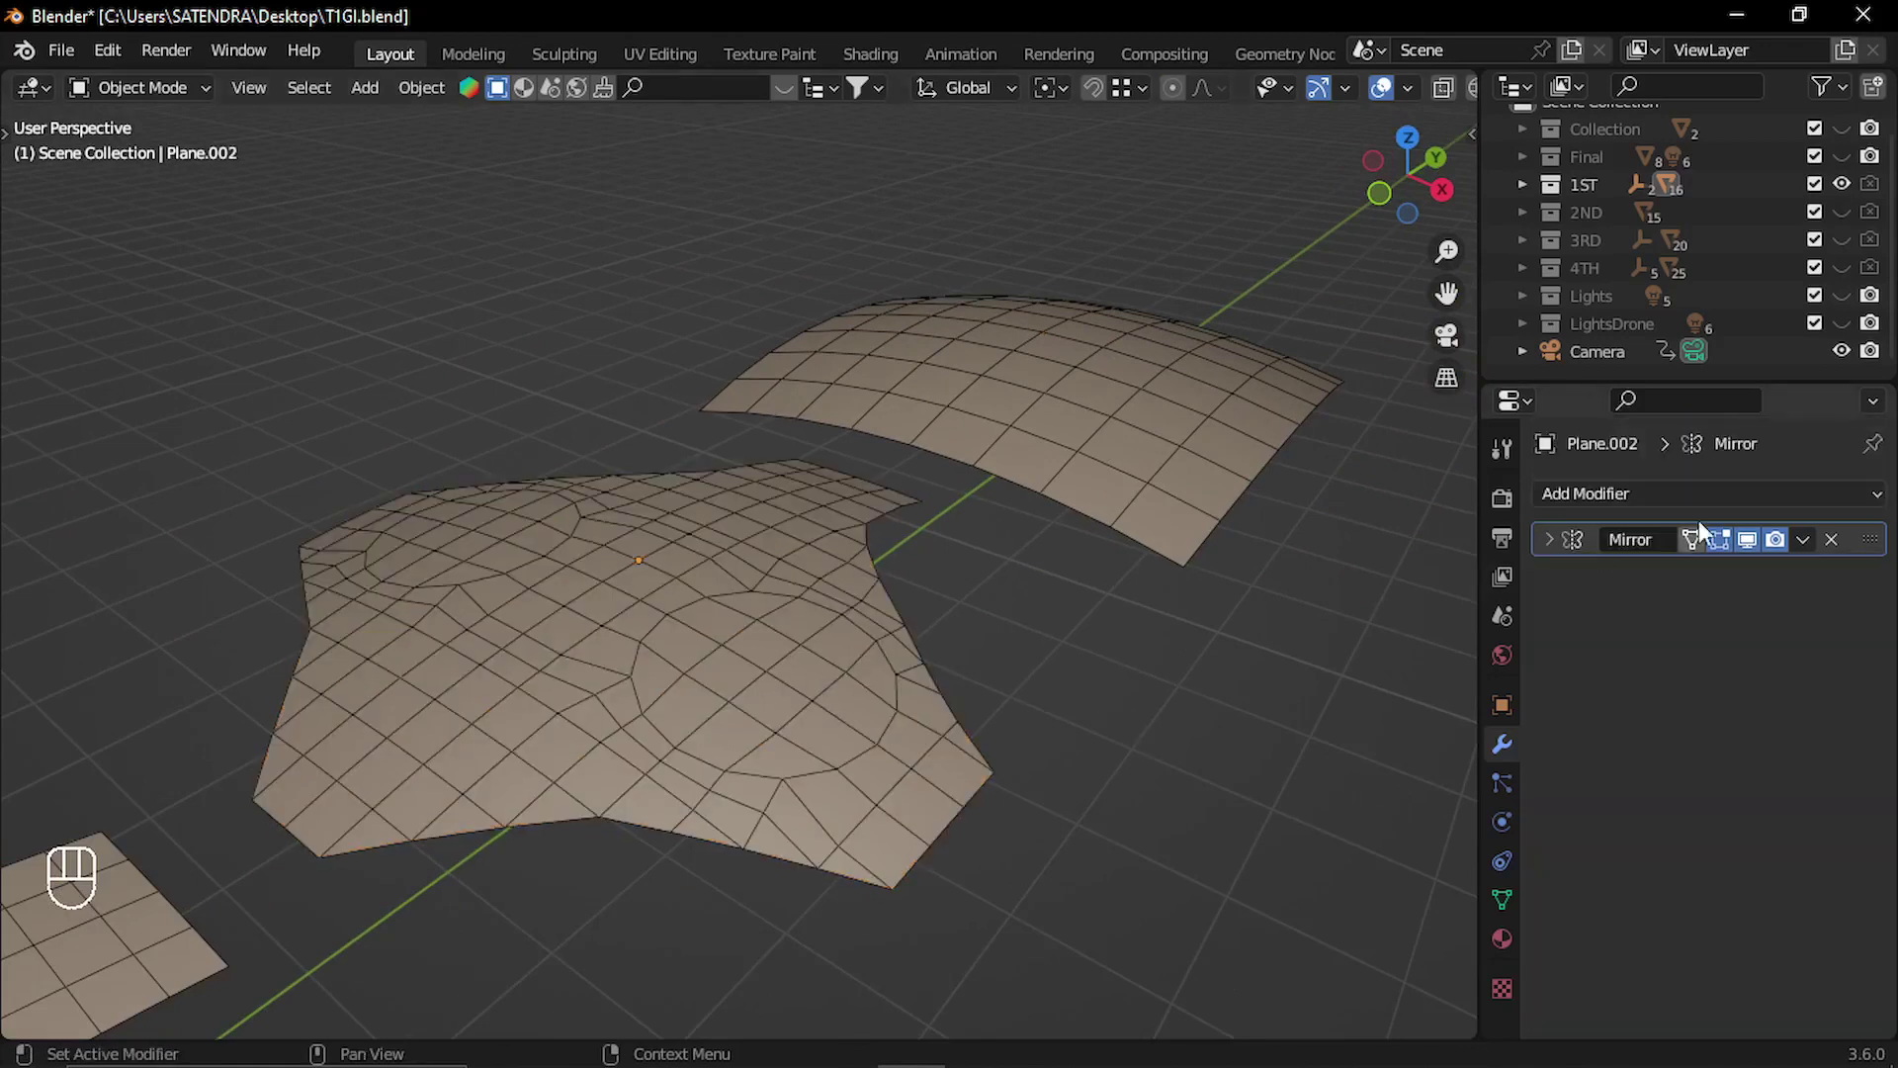
pyautogui.scroll(2, 798, 654)
pyautogui.click(768, 692)
pyautogui.press('Tab')
pyautogui.moveTo(768, 692); pyautogui.dragTo(947, 758, button='middle')
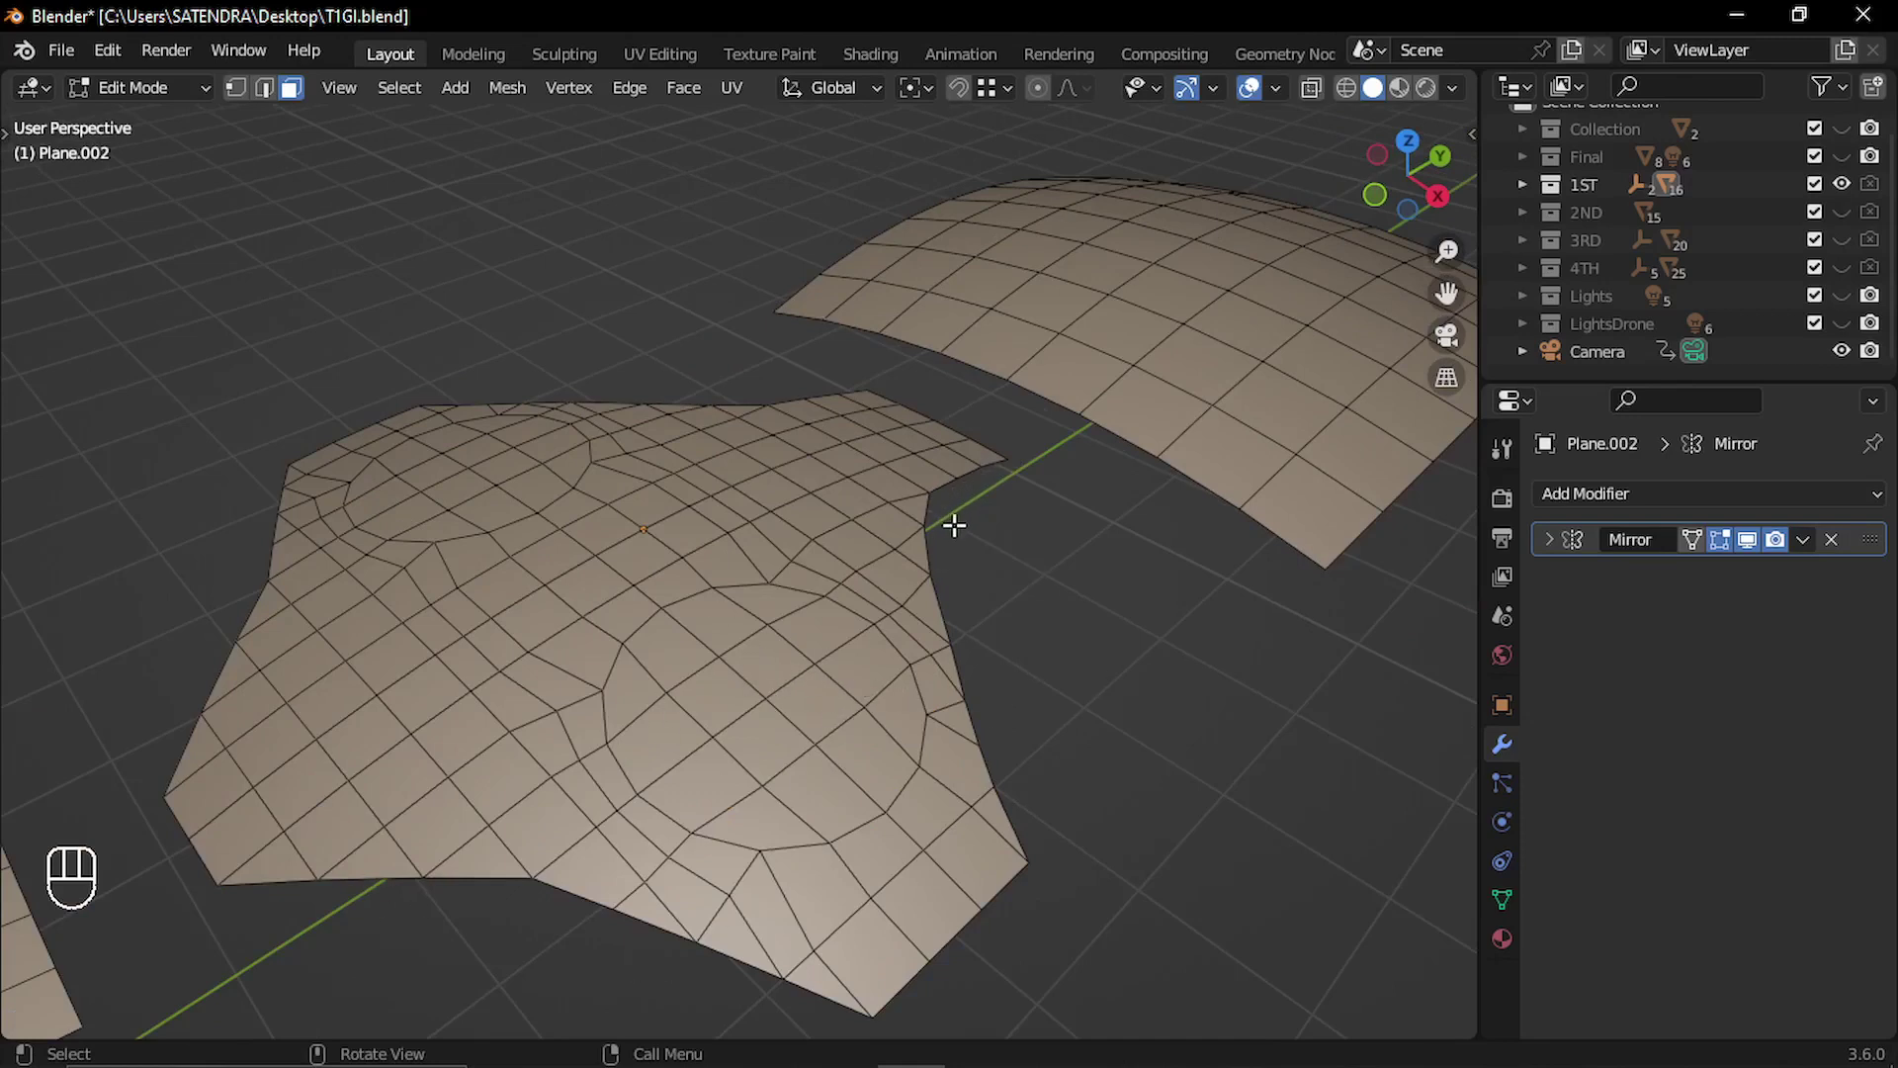
pyautogui.keyDown('shift'); pyautogui.moveTo(1014, 544); pyautogui.dragTo(847, 471, button='middle'); pyautogui.keyUp('shift')
# Search the add-ons preferences for "loop" to check the LoopTools add-on, and close the preferences.
pyautogui.click(120, 54)
pyautogui.click(161, 442)
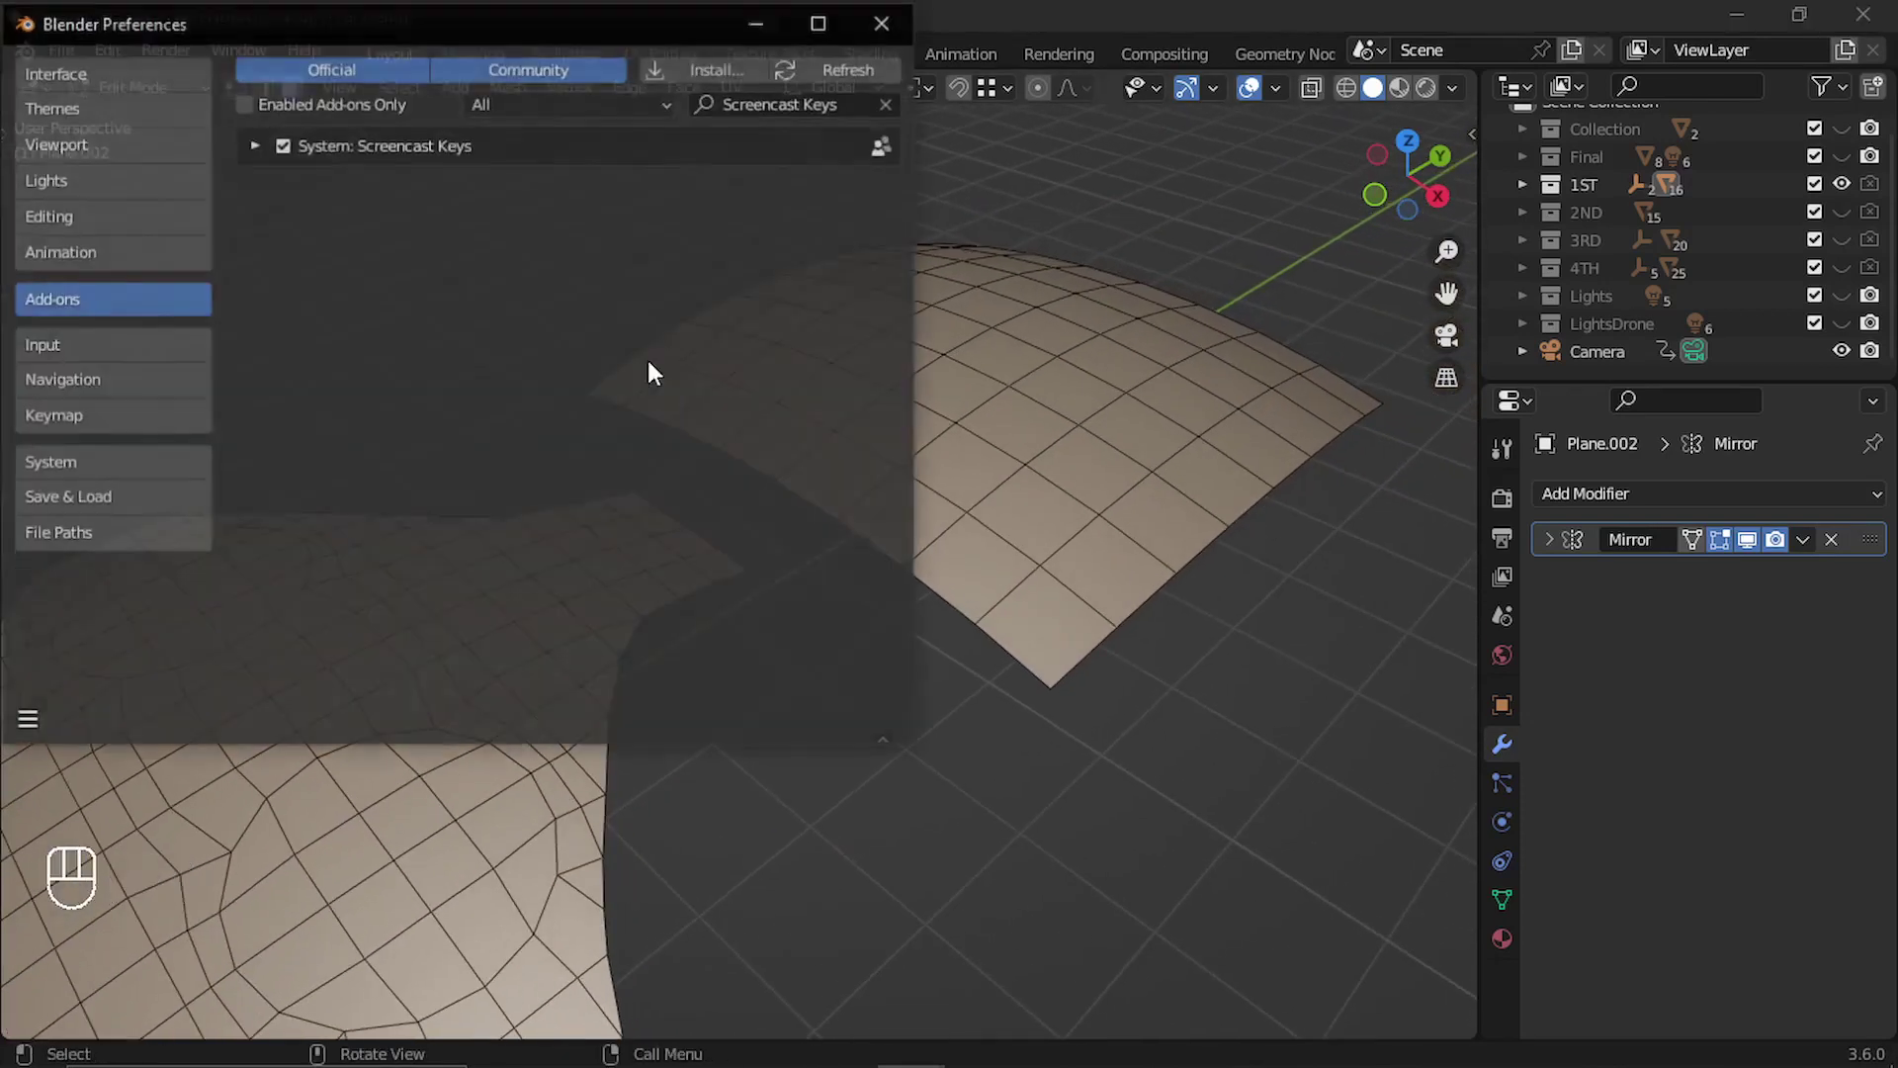
pyautogui.click(788, 103)
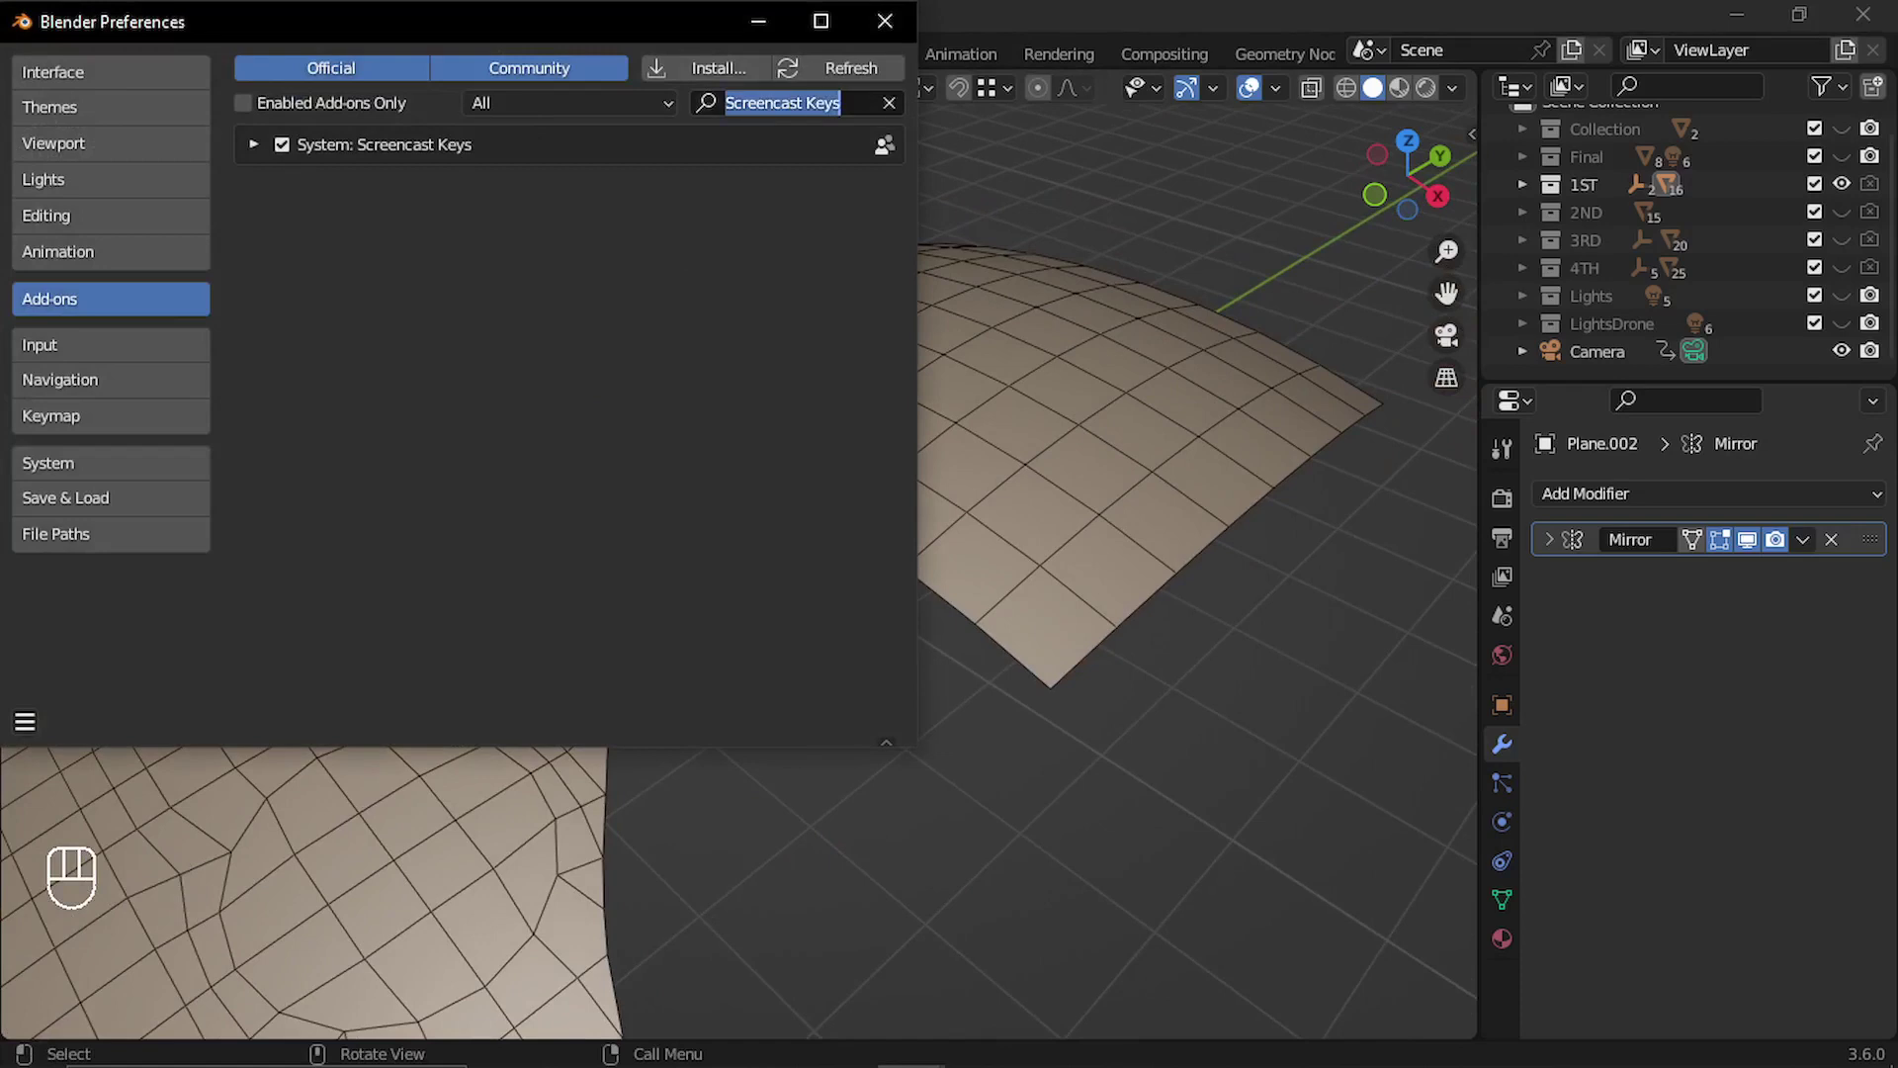
pyautogui.press('BackSpace')
pyautogui.write('loop')
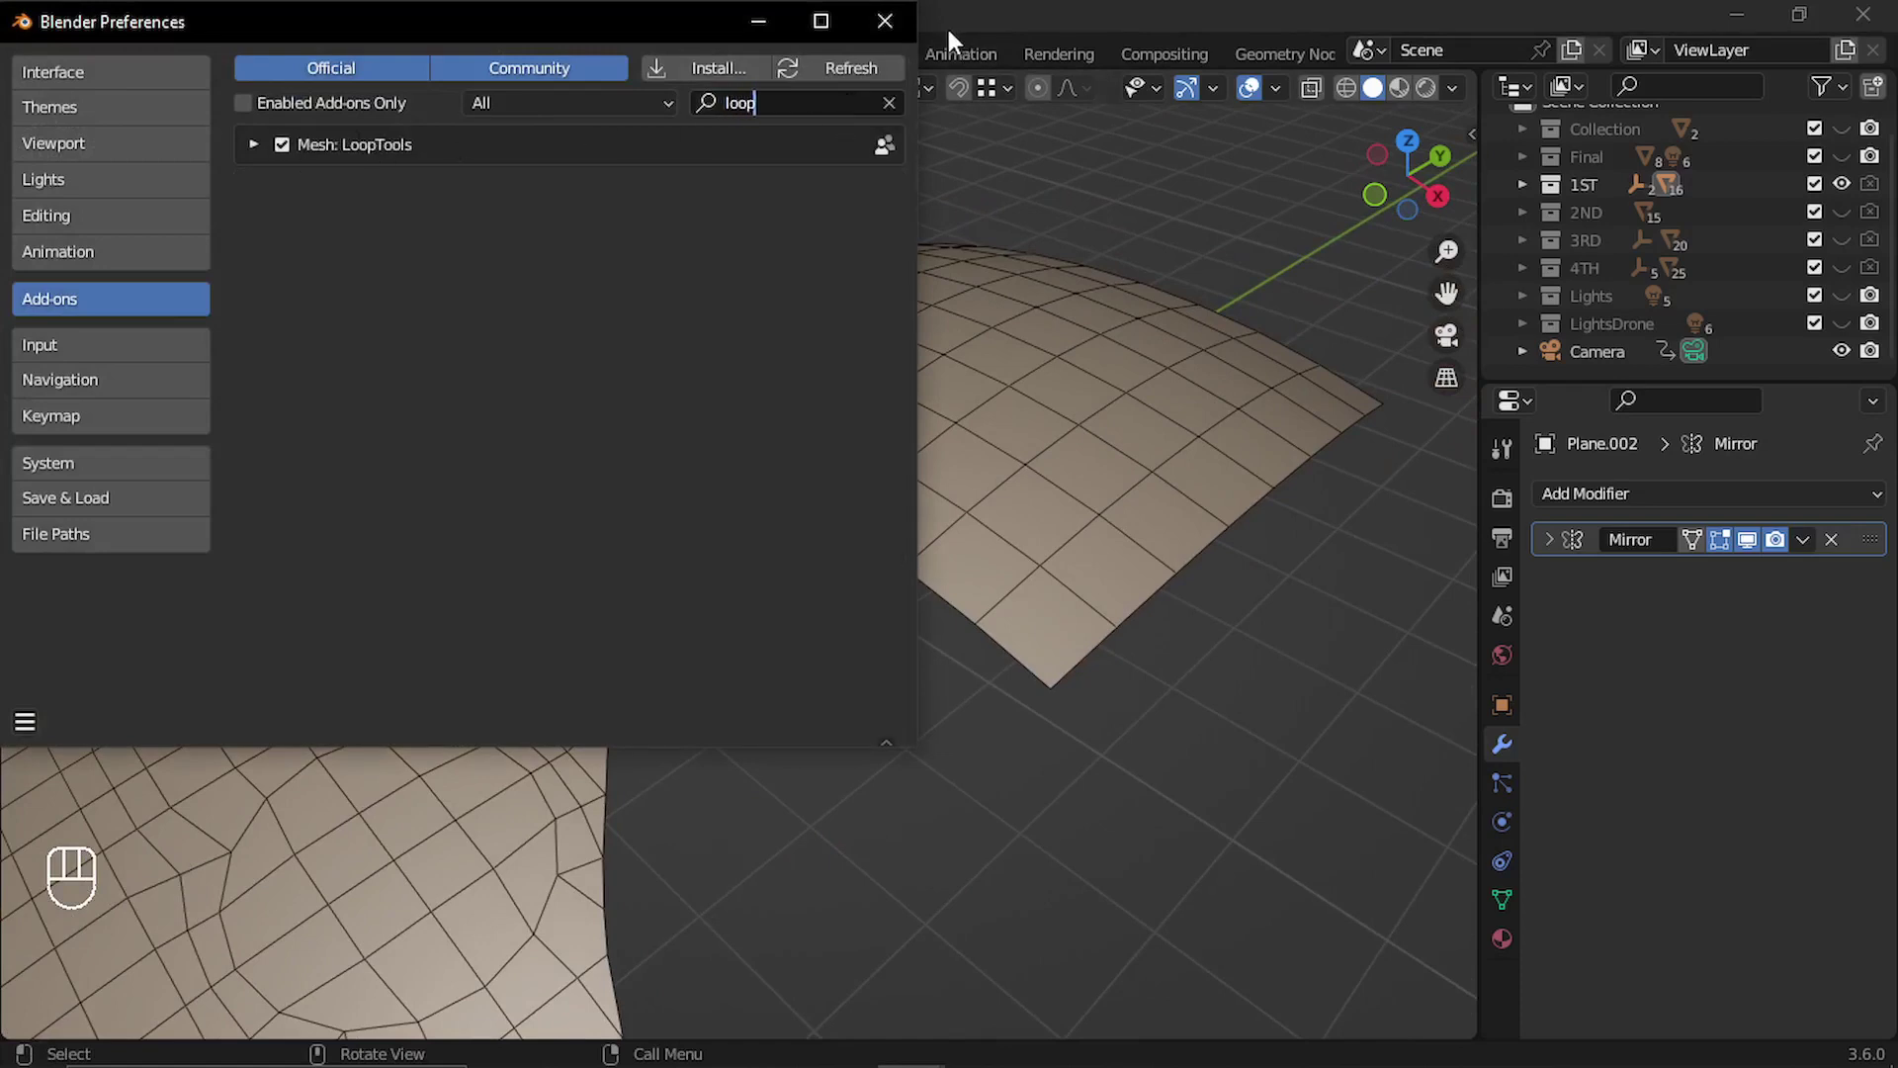
pyautogui.click(885, 21)
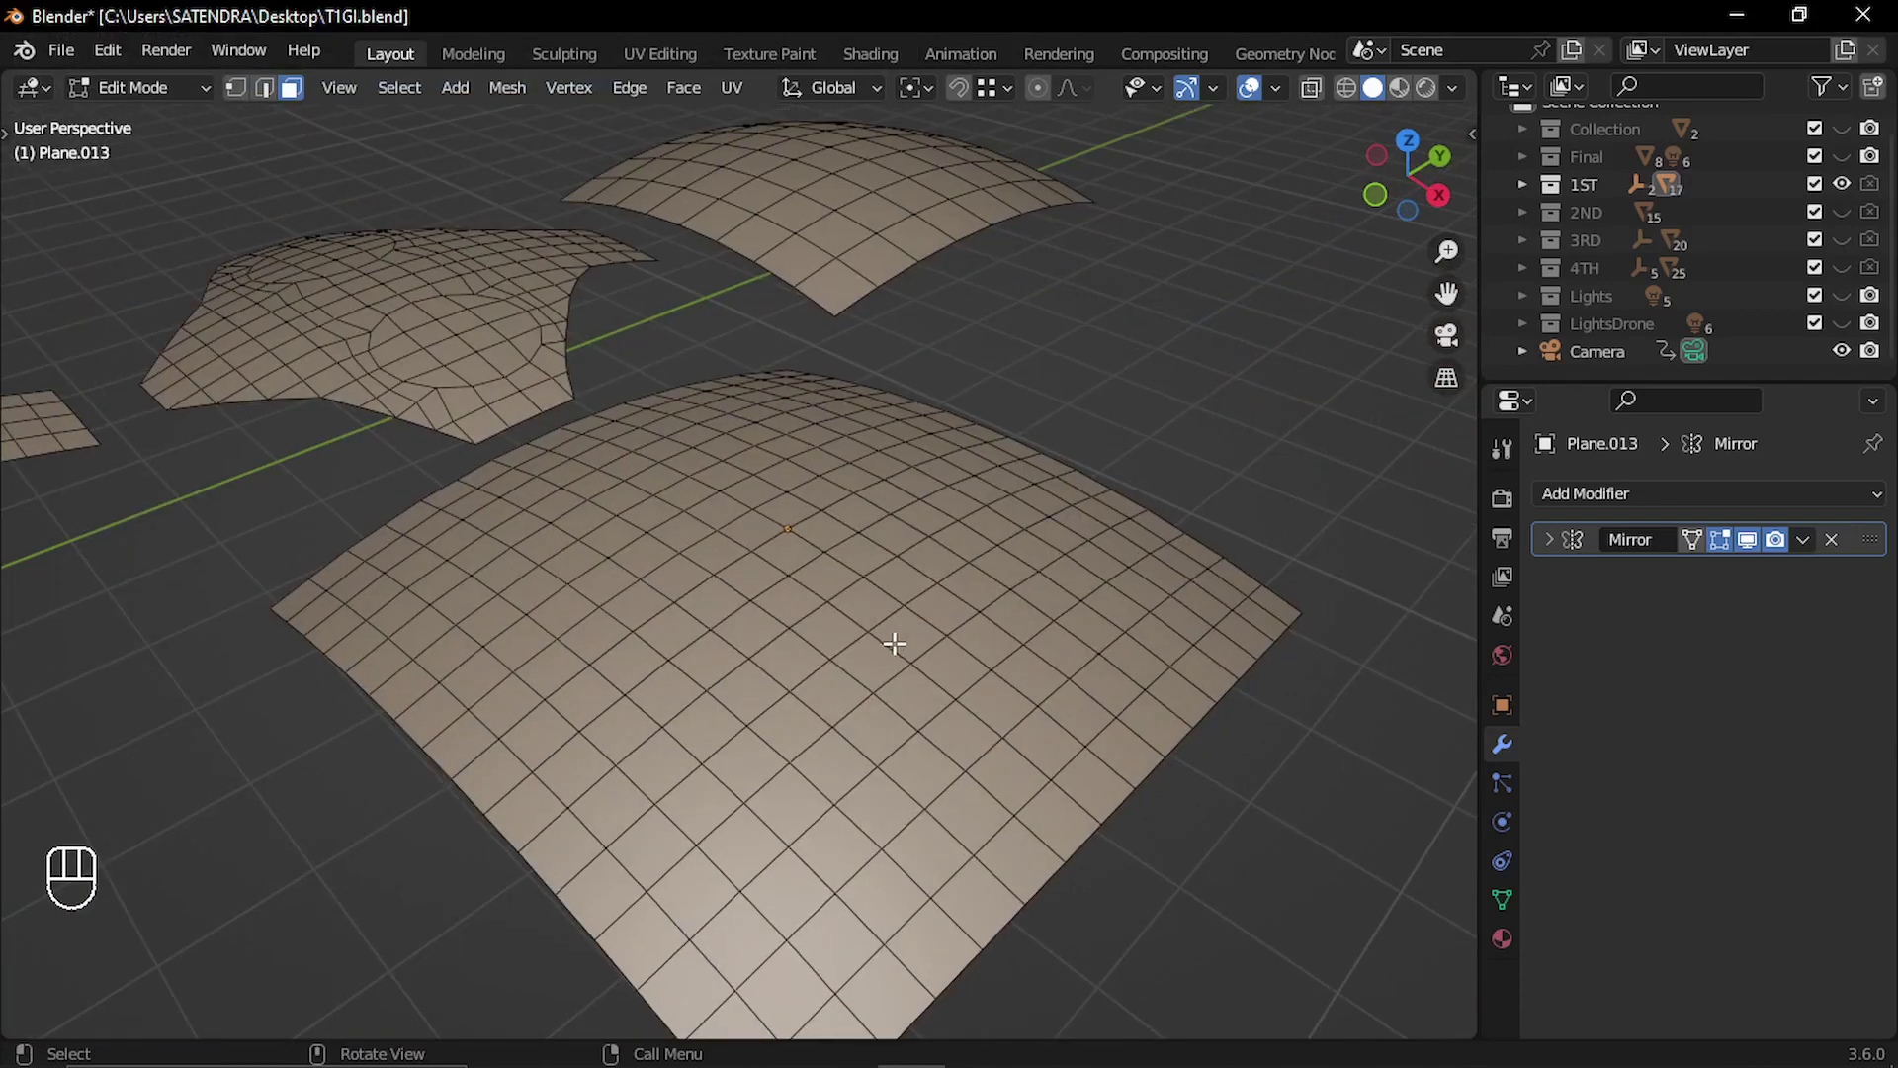
# Select a three-by-three block of faces on the large curved test plane, shape it into a LoopTools circle, and leave Edit Mode.
pyautogui.moveTo(930, 597); pyautogui.dragTo(838, 660)
pyautogui.keyDown('shift'); pyautogui.click(976, 641); pyautogui.keyUp('shift')
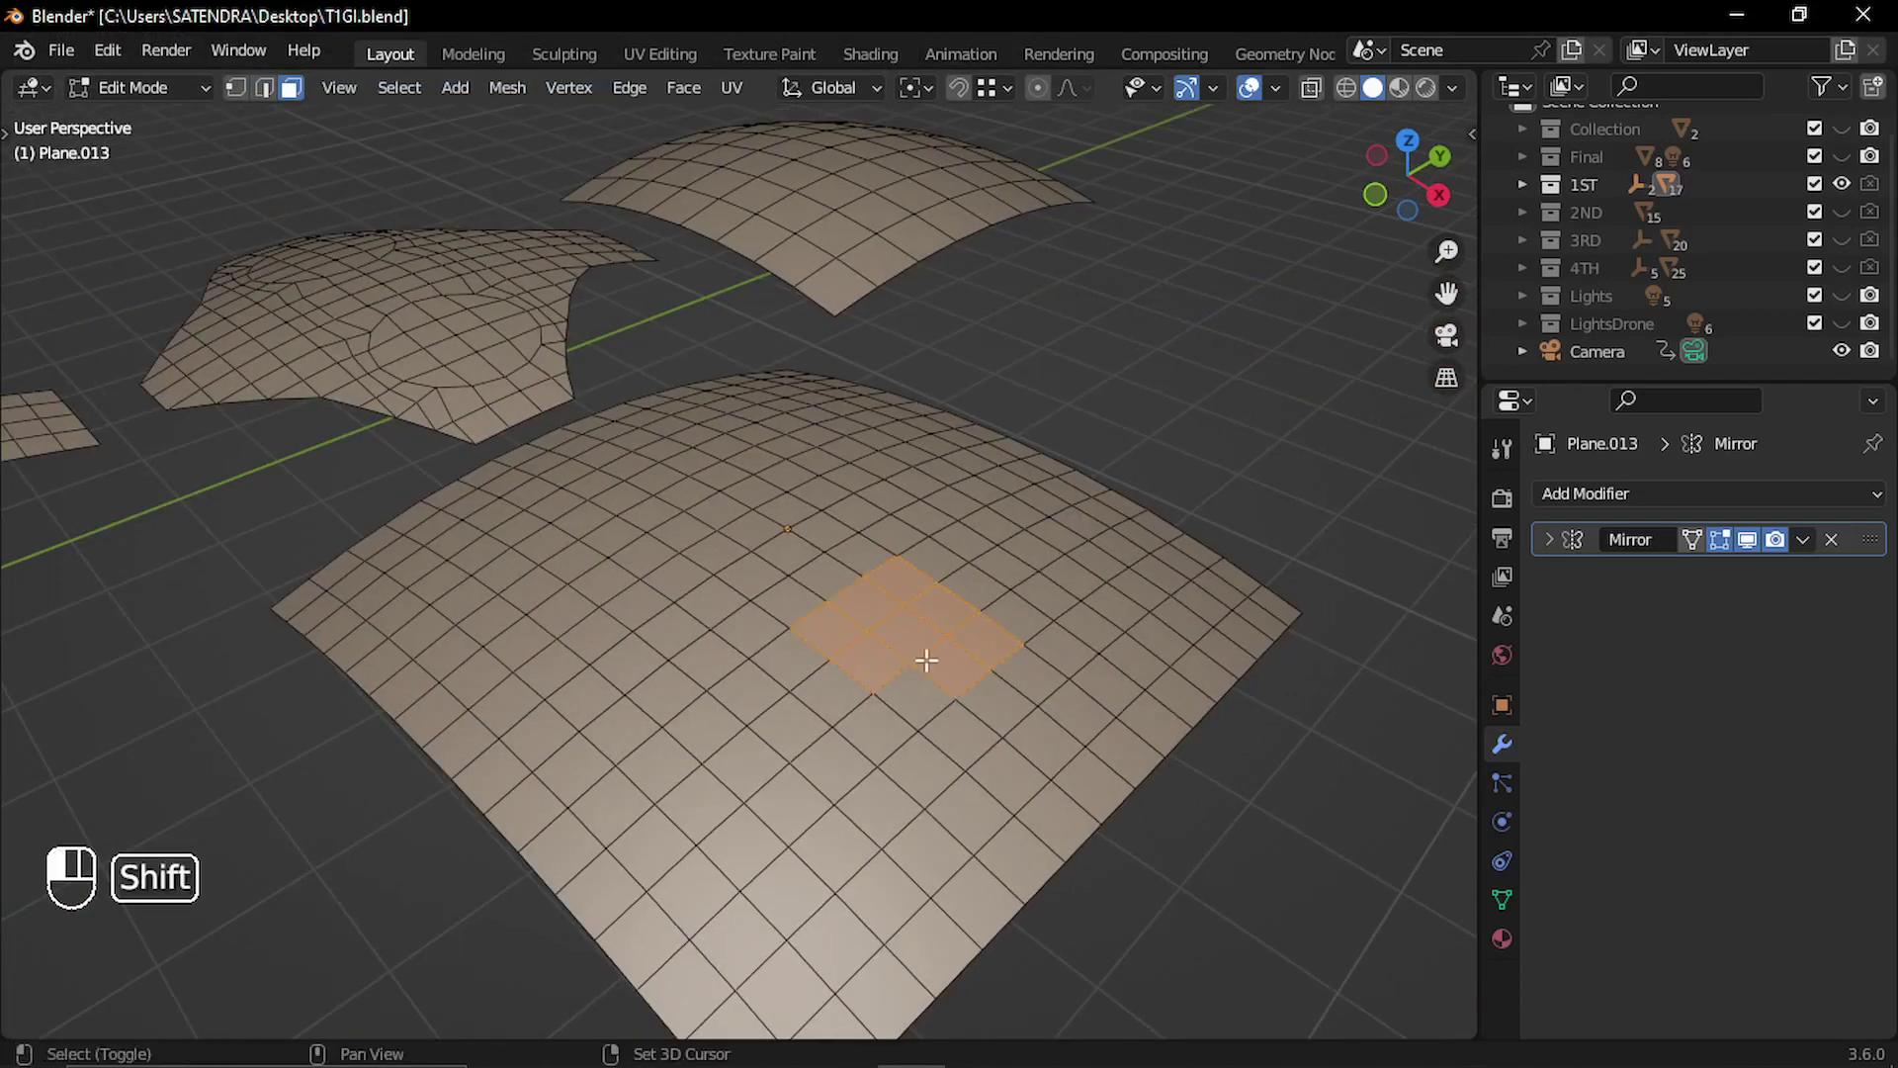
pyautogui.keyDown('shift'); pyautogui.click(914, 695); pyautogui.keyUp('shift')
pyautogui.moveTo(924, 686); pyautogui.dragTo(940, 593, button='middle')
pyautogui.rightClick(740, 598)
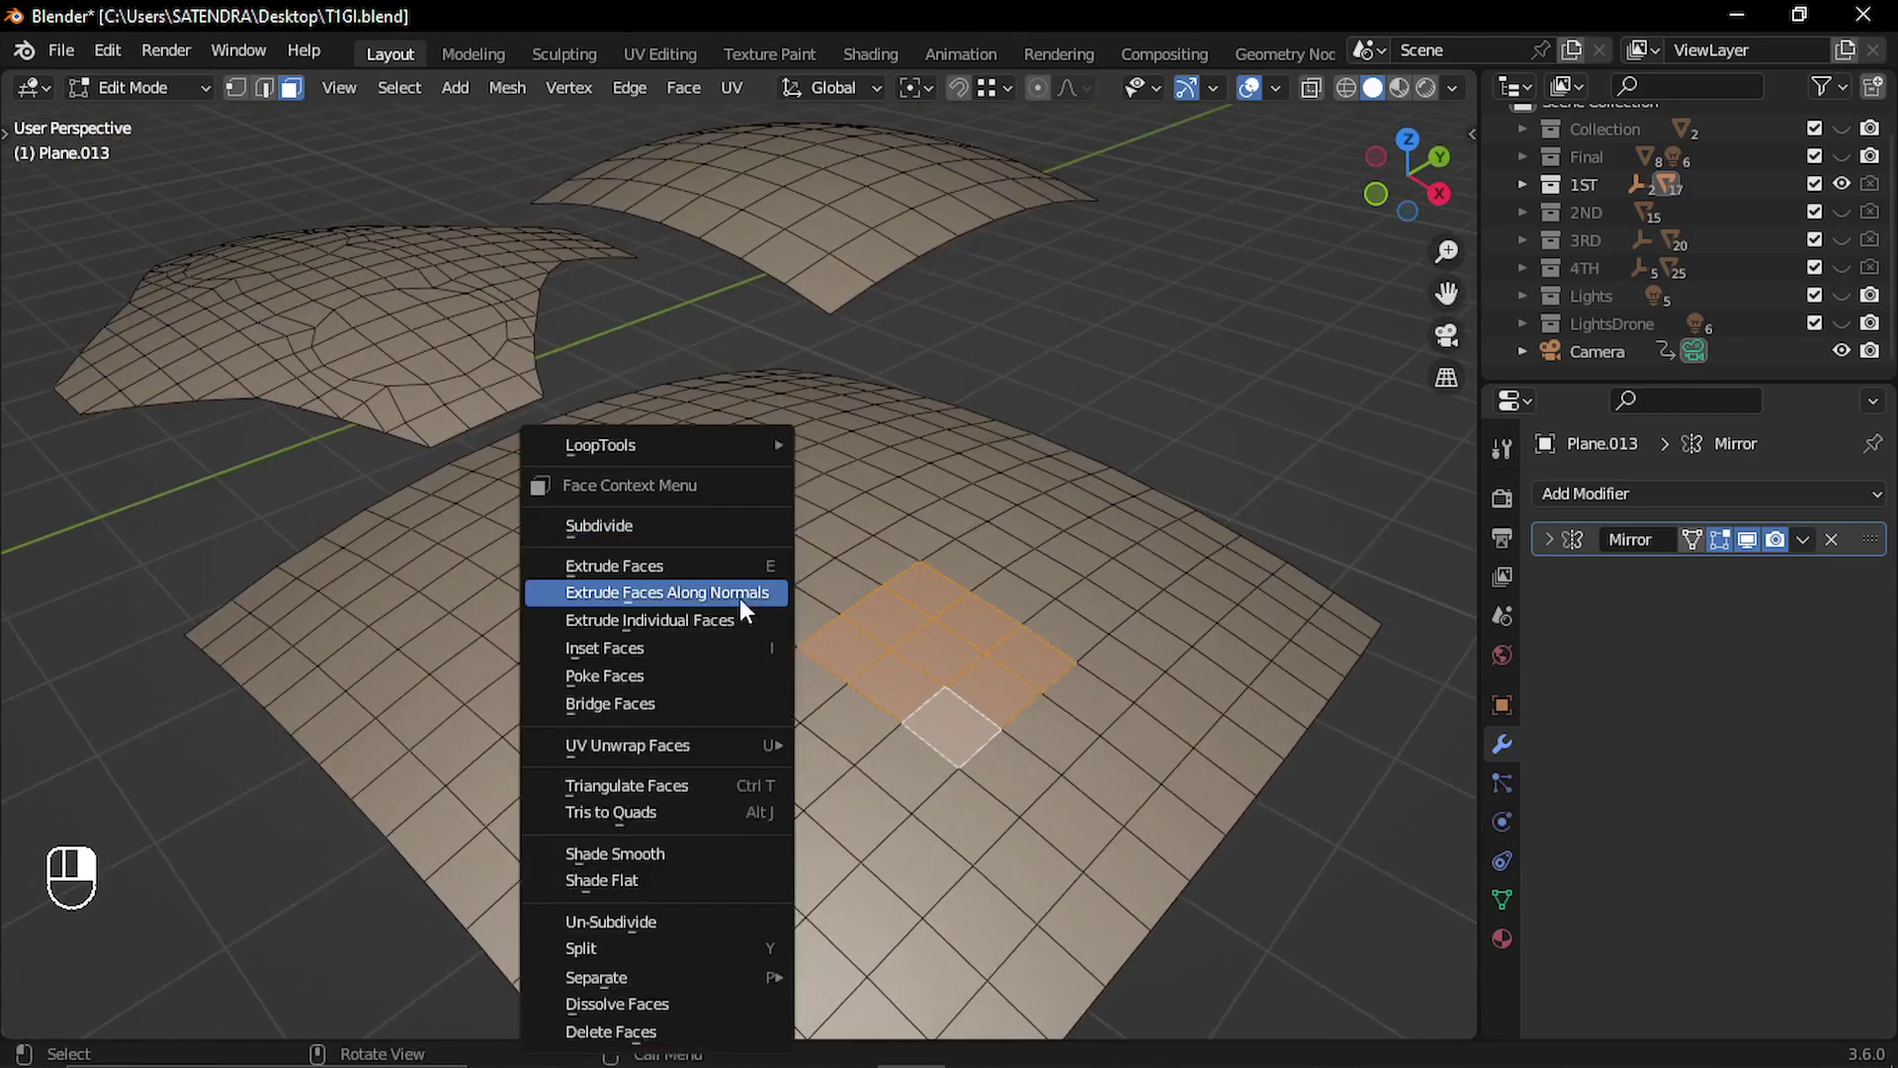
pyautogui.moveTo(761, 442)
pyautogui.click(880, 483)
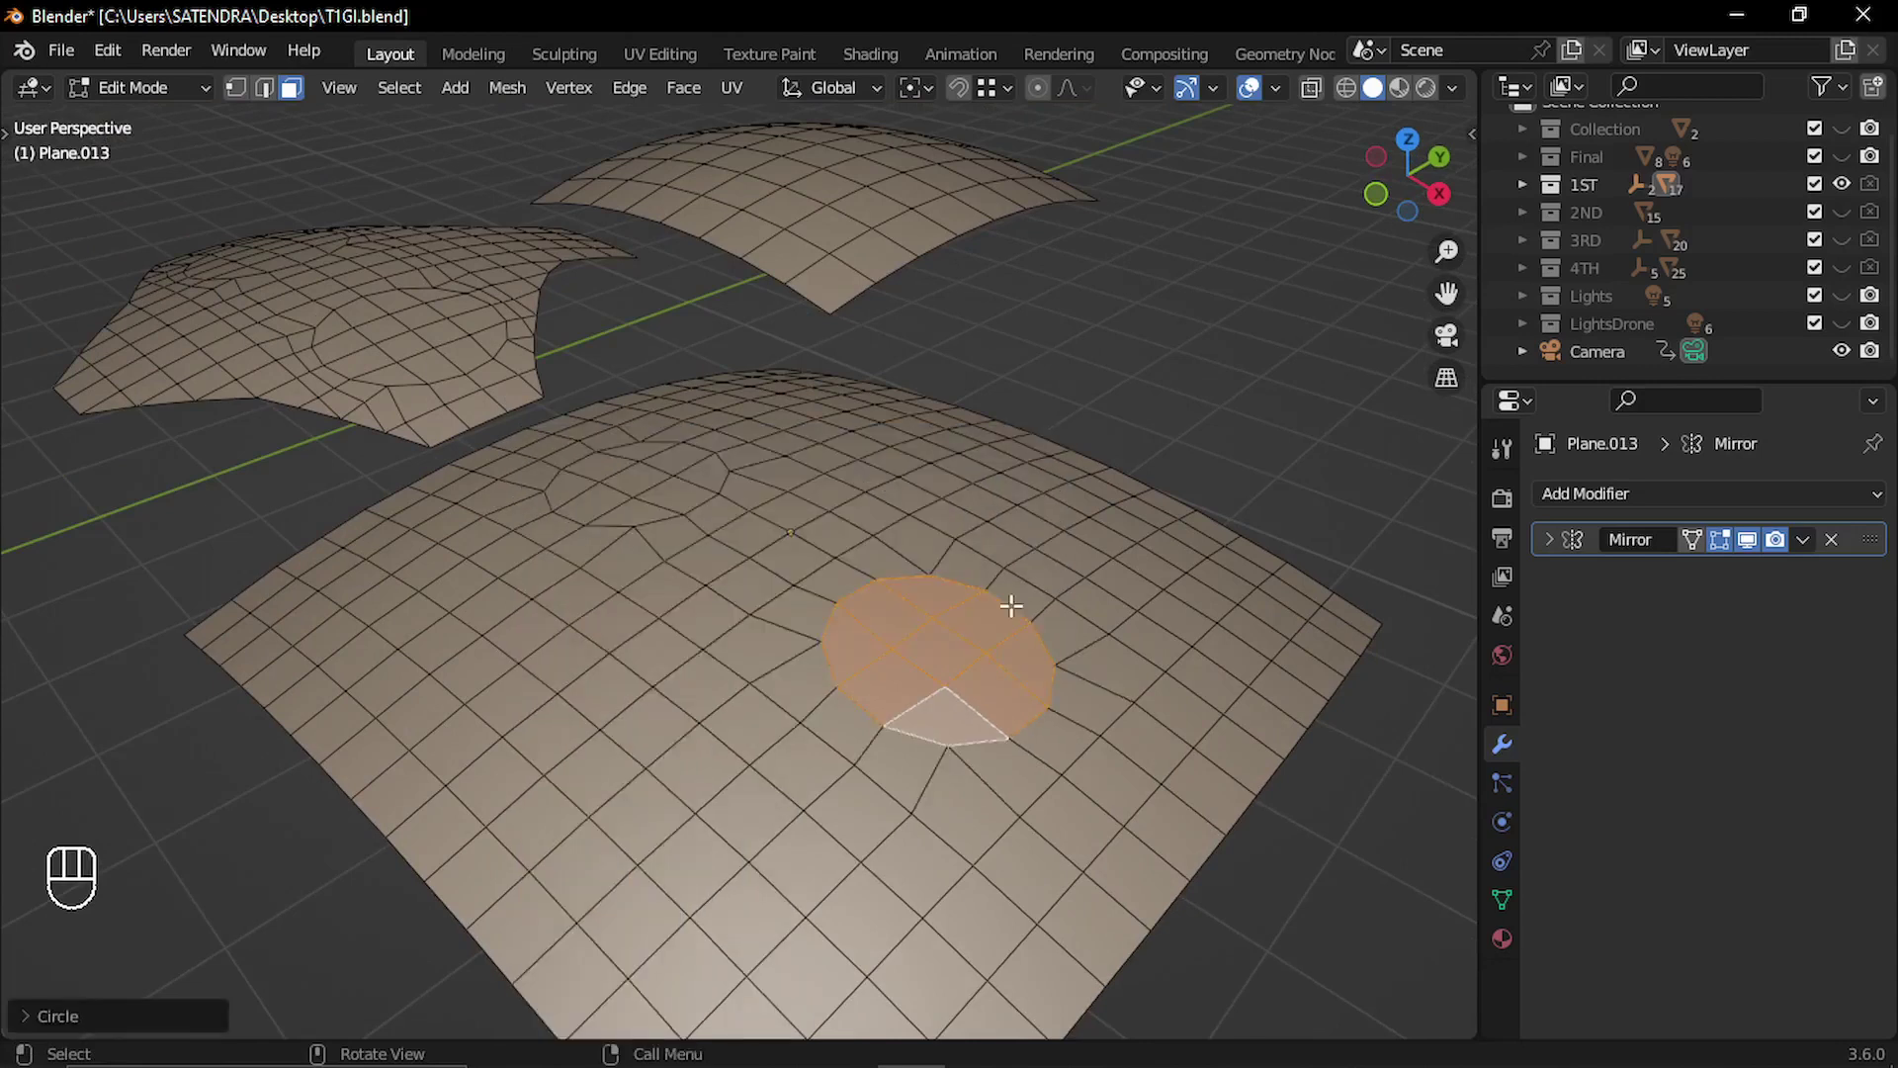
pyautogui.press('Tab')
pyautogui.keyDown('shift'); pyautogui.moveTo(976, 654); pyautogui.dragTo(939, 683, button='middle'); pyautogui.keyUp('shift')
pyautogui.click(1219, 459)
# Select the faces inside the cut-out panel's circular edge loop and extrude them inward along their normals.
pyautogui.keyDown('shift'); pyautogui.moveTo(979, 507); pyautogui.dragTo(979, 556, button='middle'); pyautogui.keyUp('shift')
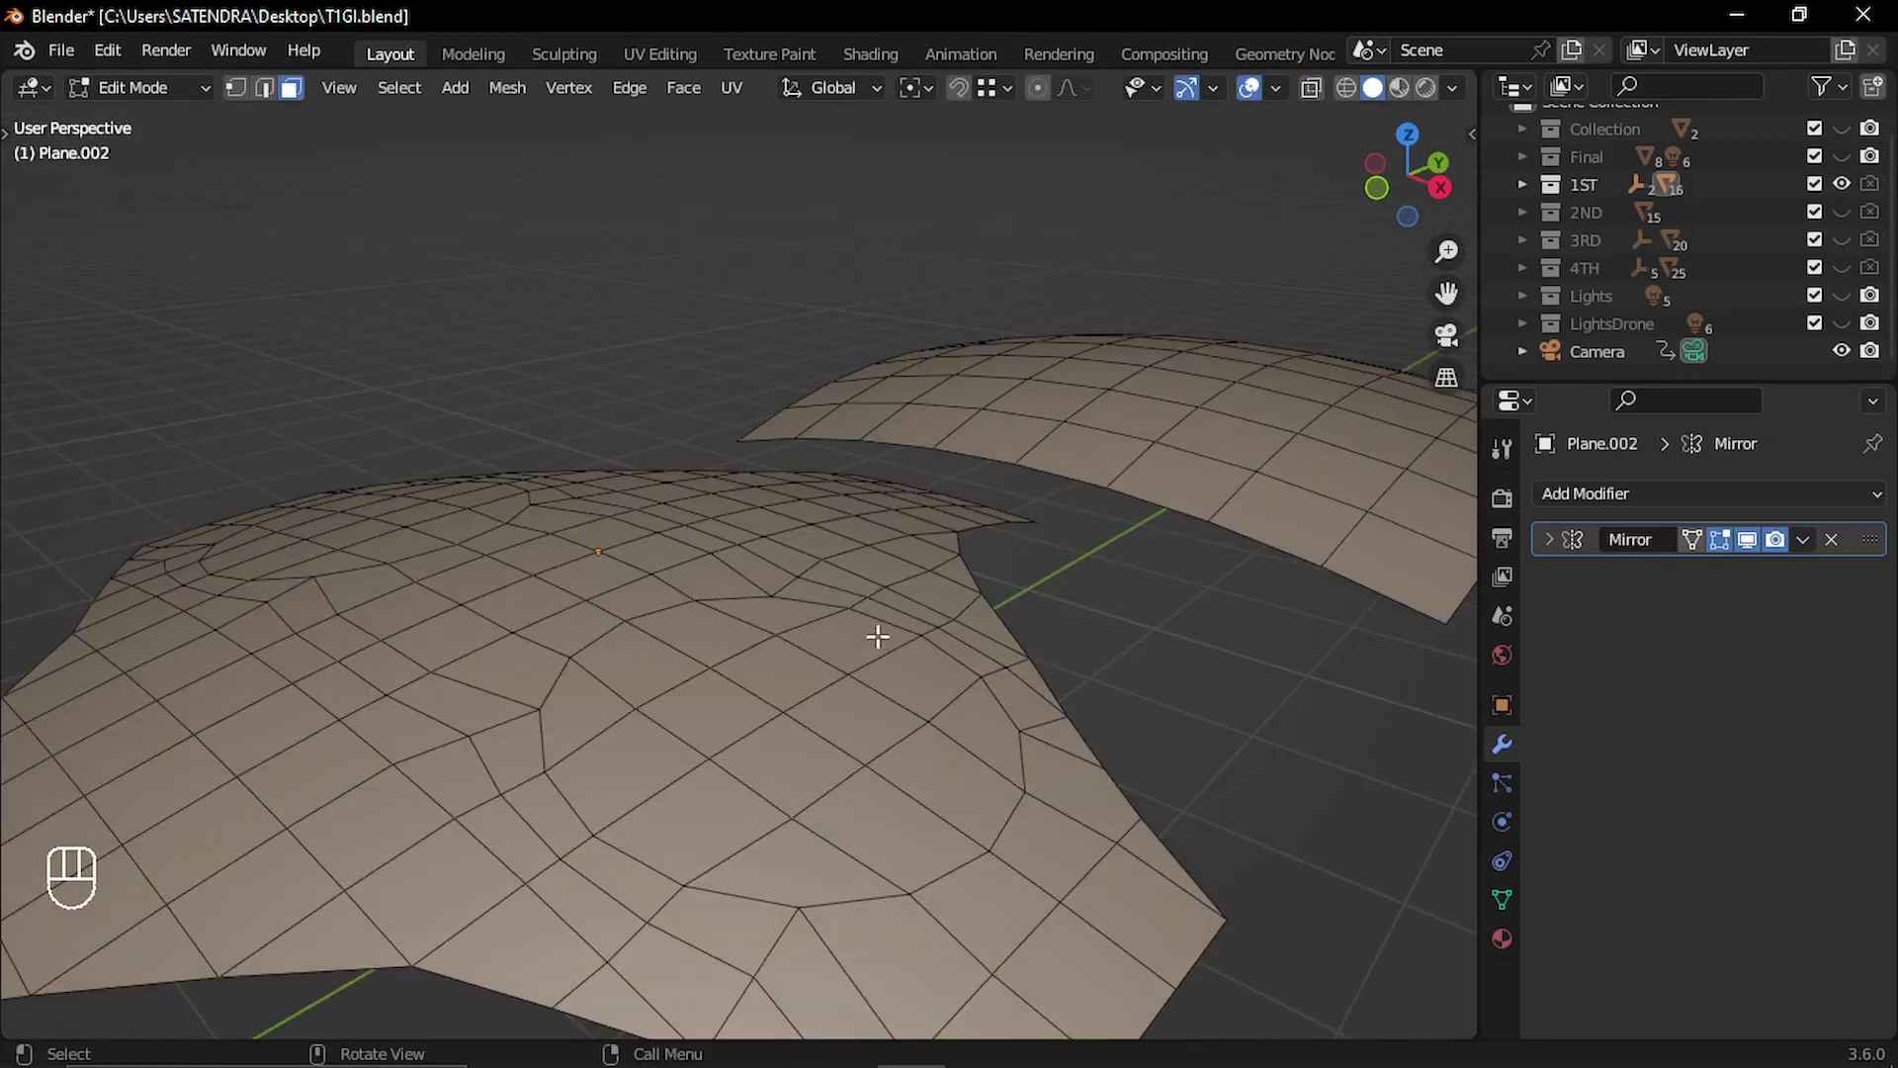
pyautogui.moveTo(877, 631); pyautogui.dragTo(633, 806)
pyautogui.keyDown('shift'); pyautogui.click(979, 751); pyautogui.keyUp('shift')
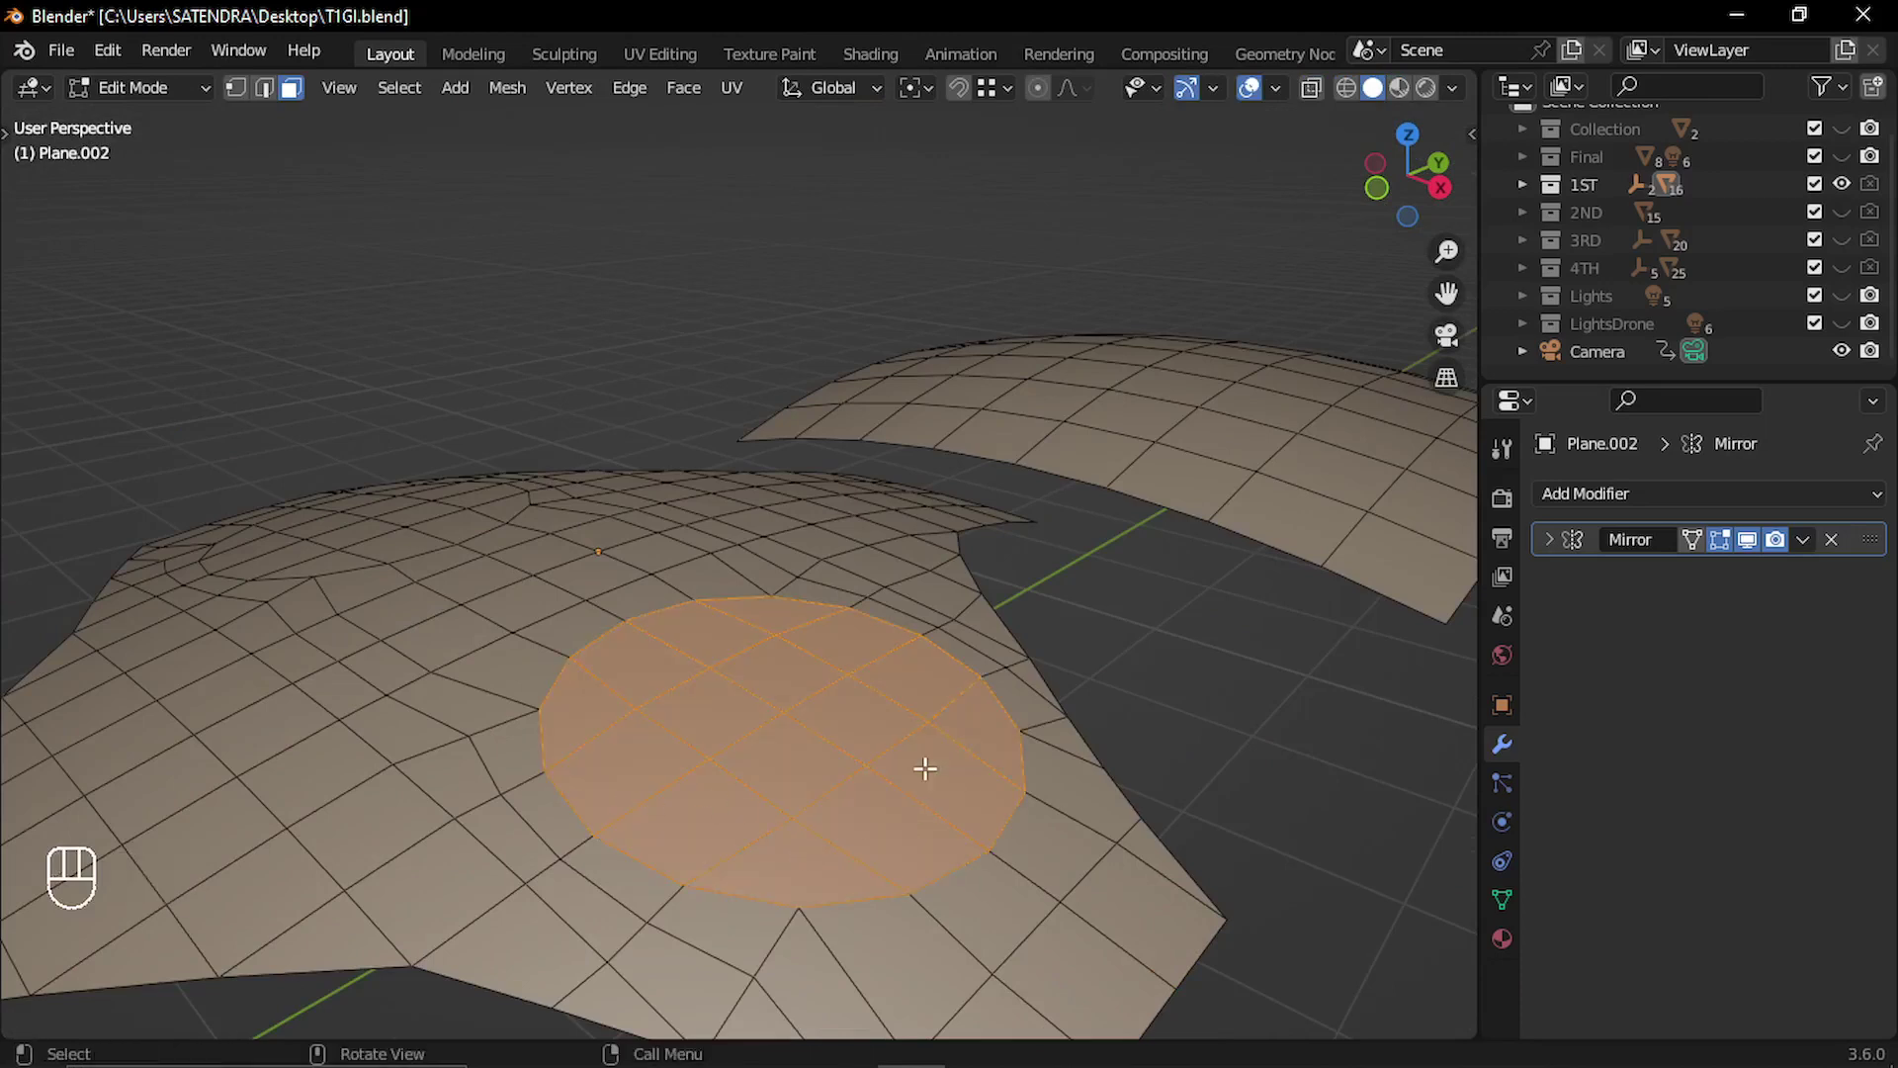
pyautogui.hotkey('alt', 'e')
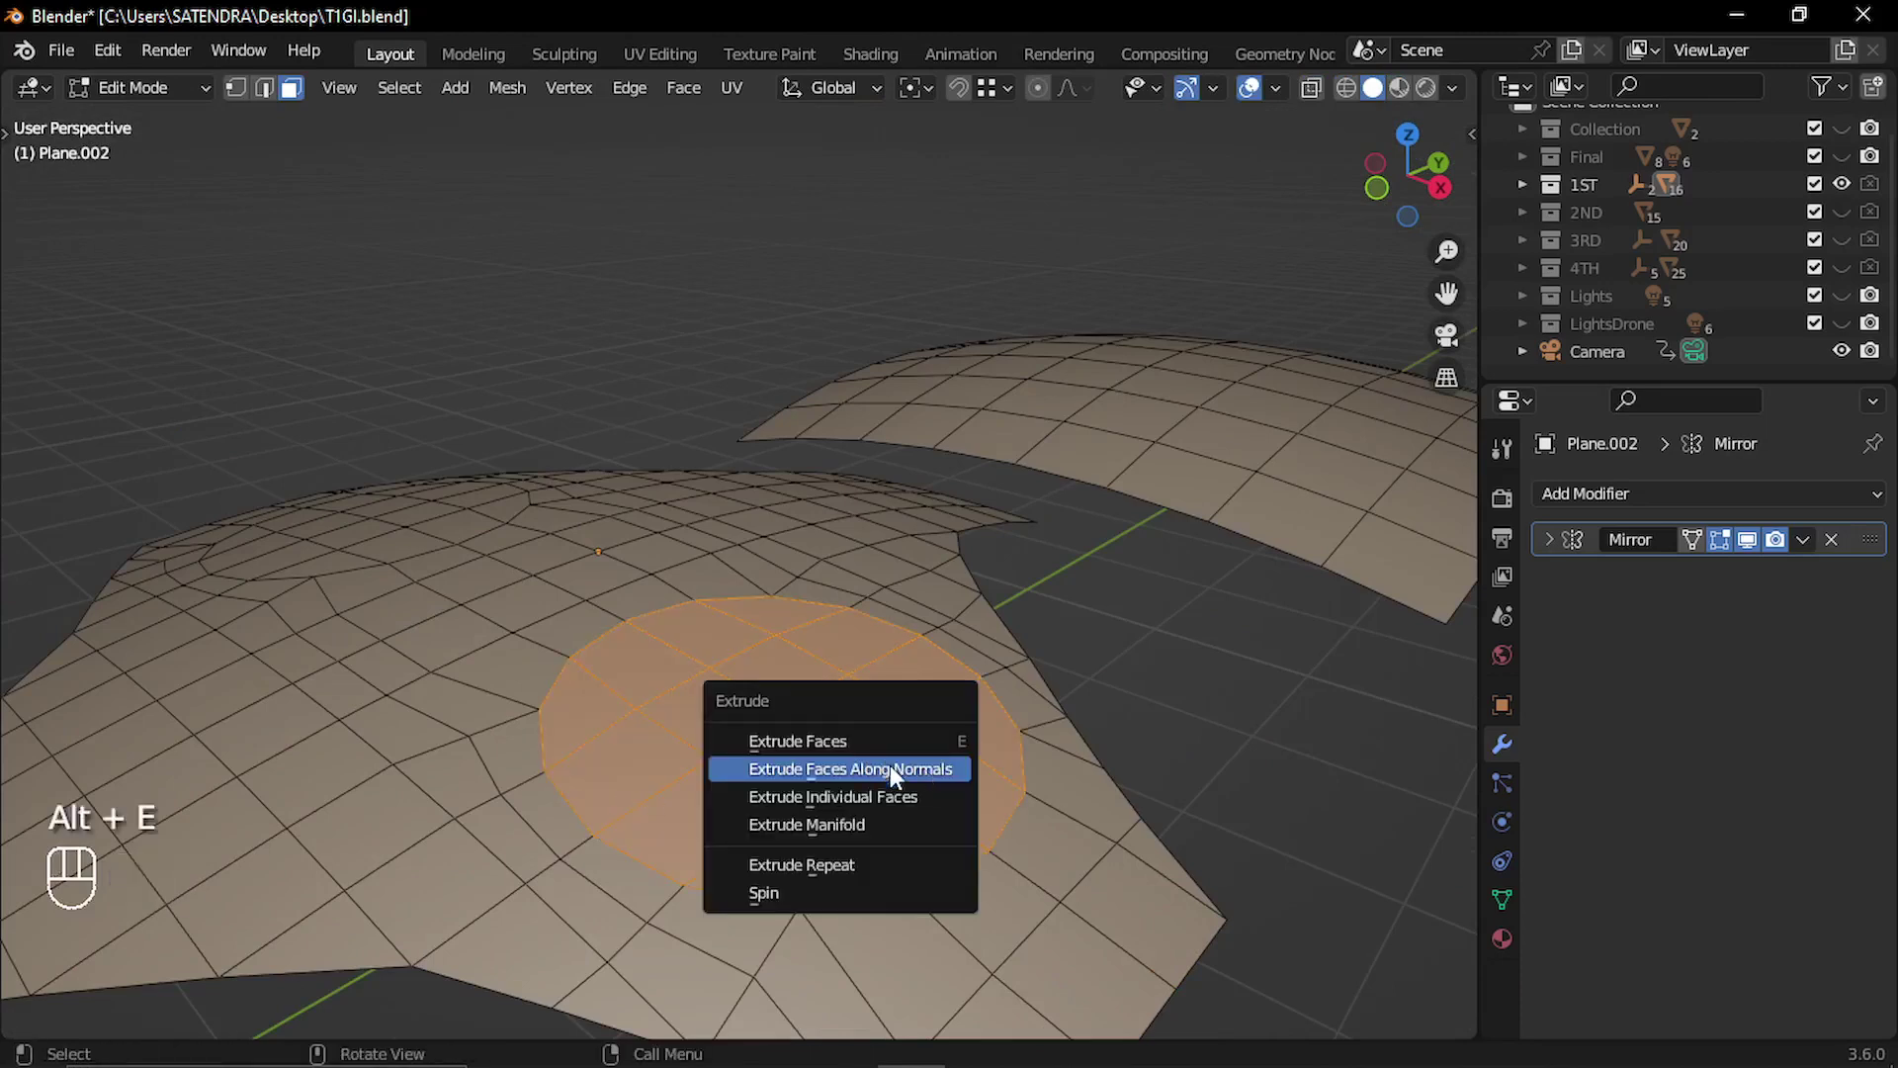
pyautogui.click(888, 768)
pyautogui.click(888, 803)
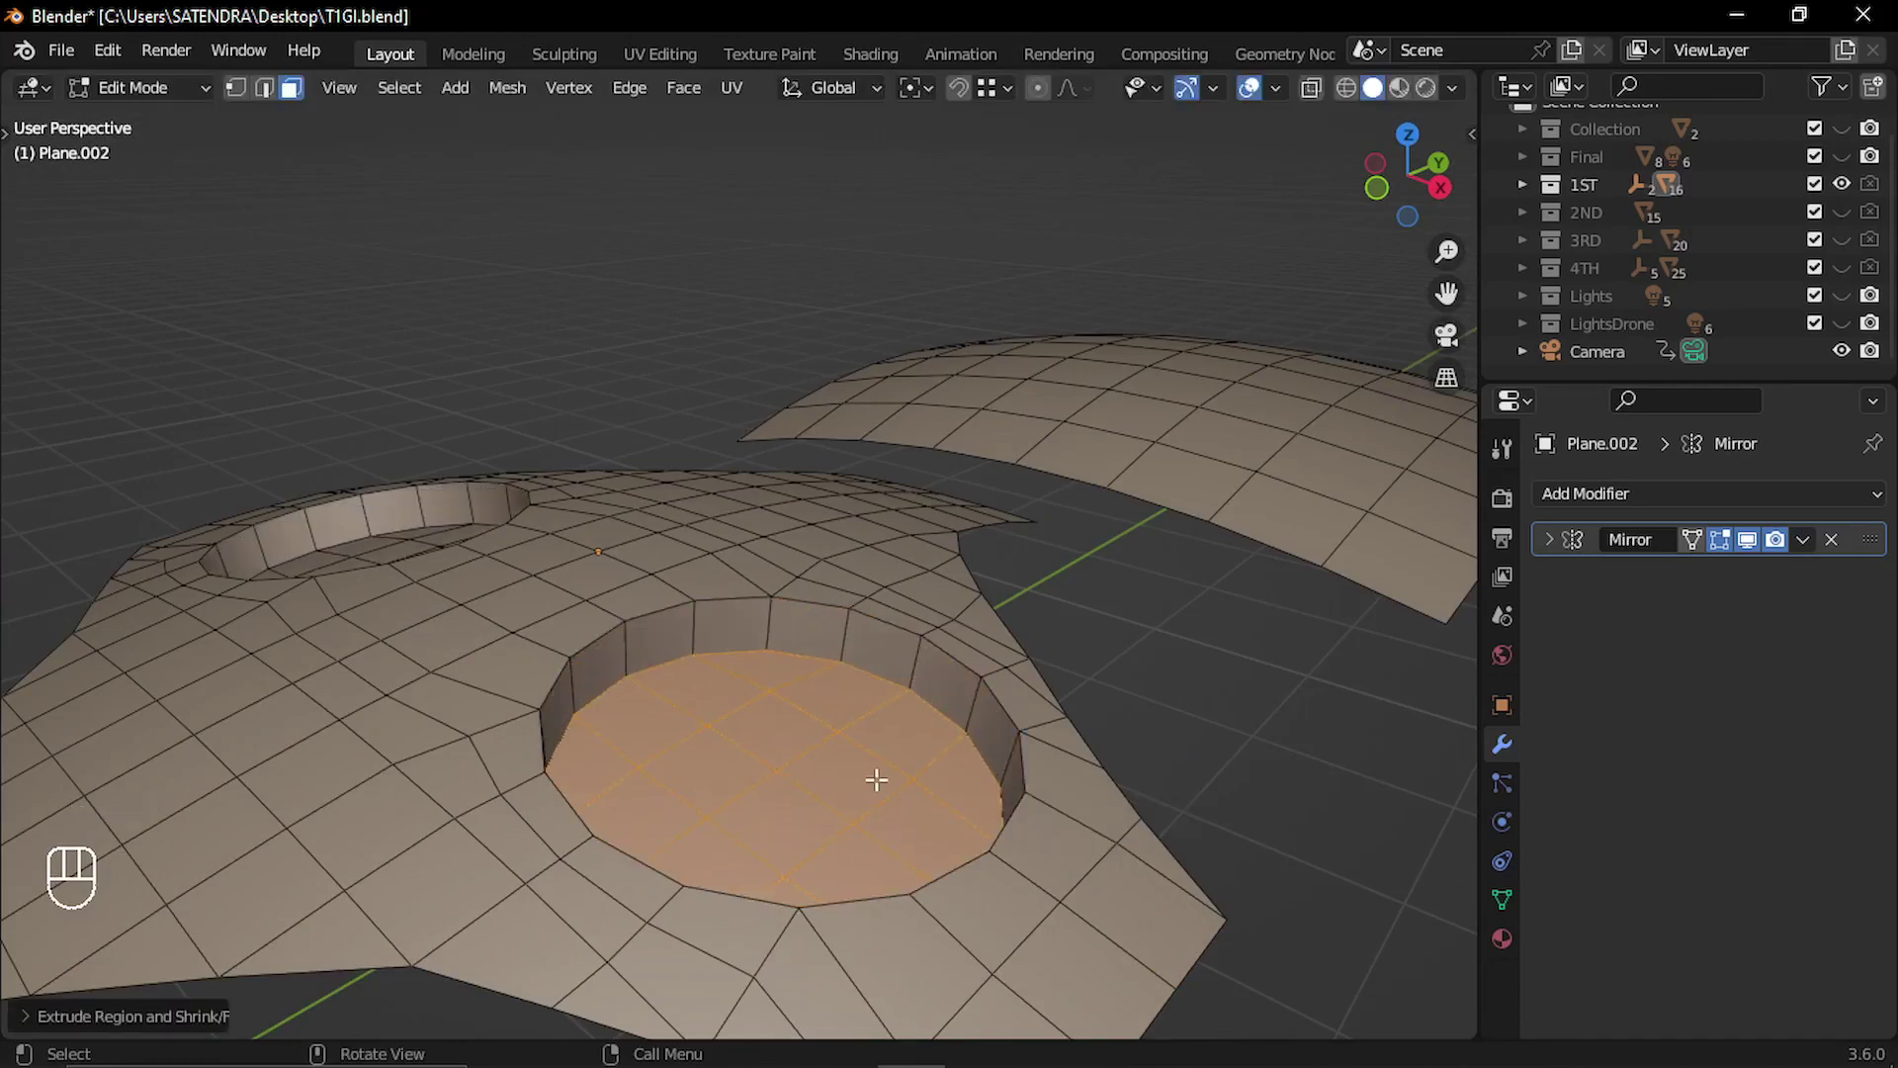
pyautogui.moveTo(835, 737); pyautogui.dragTo(790, 691, button='middle')
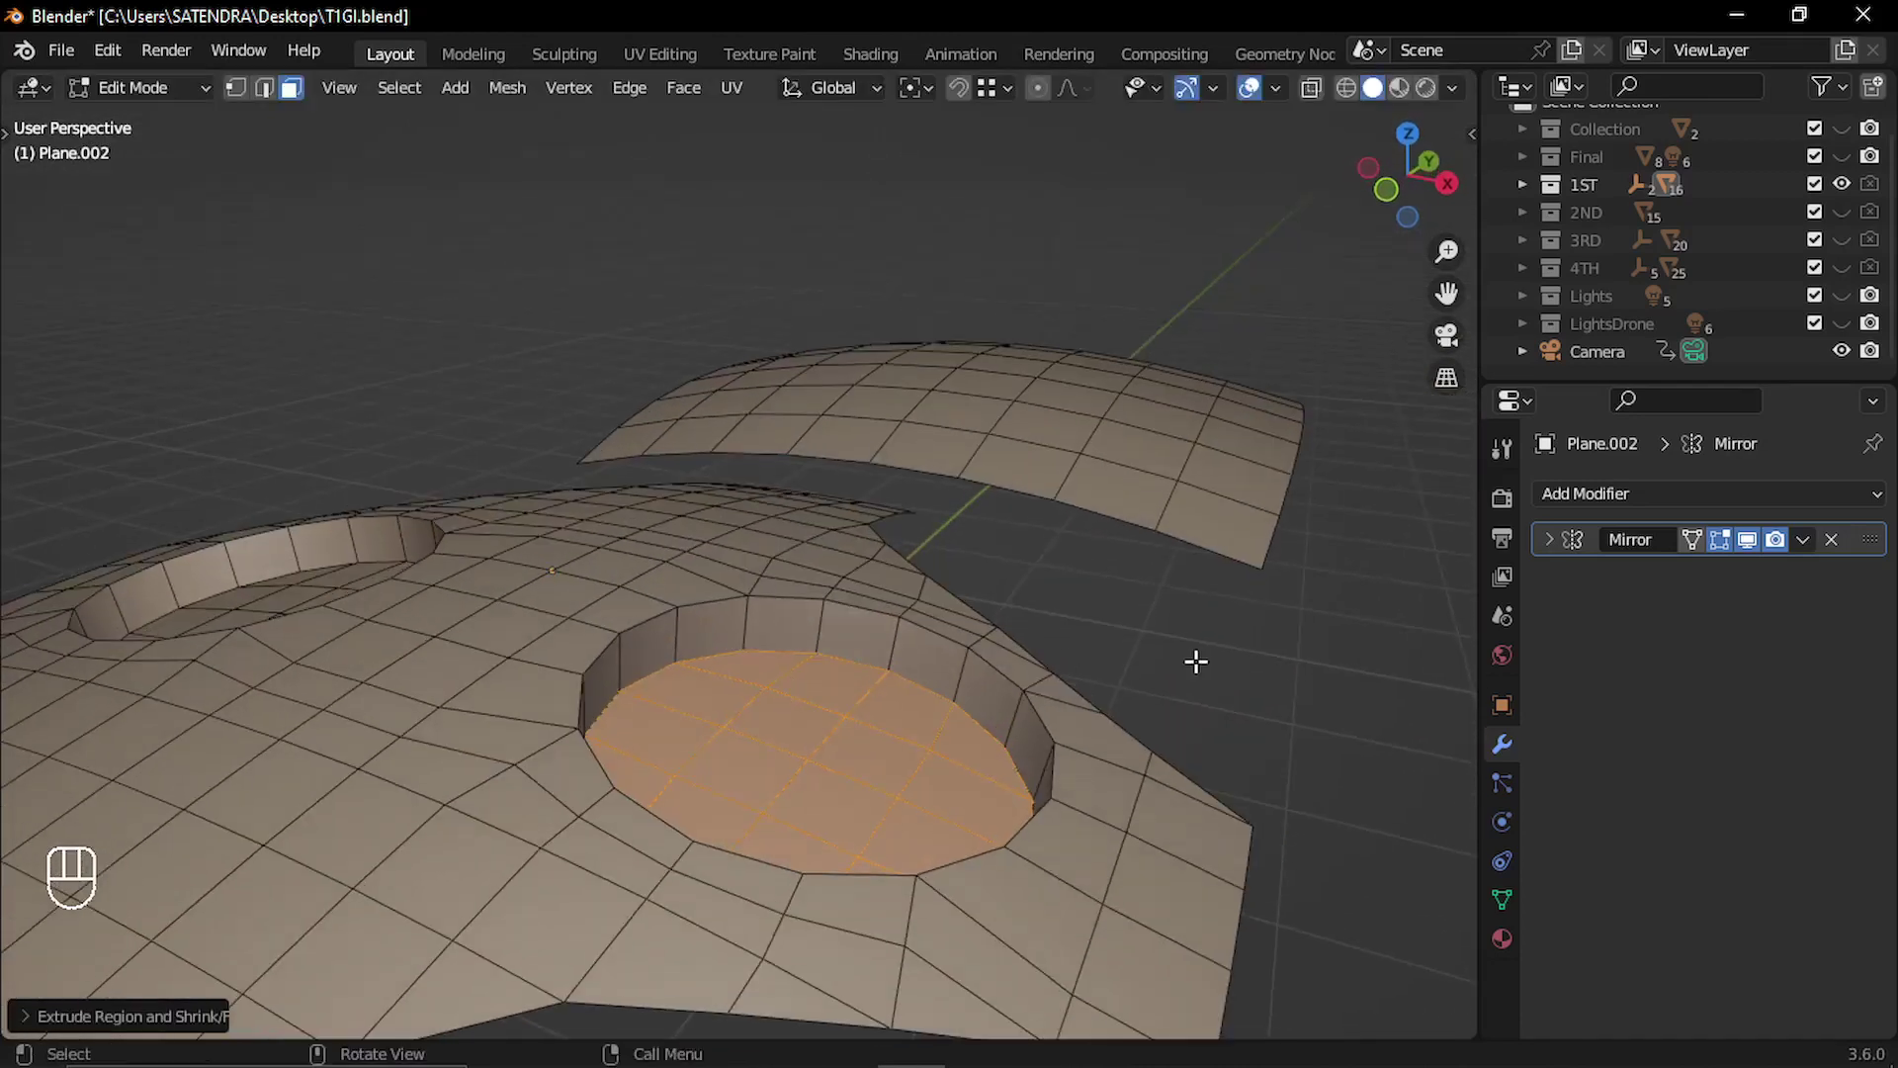
# Examine the bevelled circular recess on the finished panel and compare it with the newly extruded recess.
pyautogui.click(1195, 661)
pyautogui.scroll(-2, 792, 694)
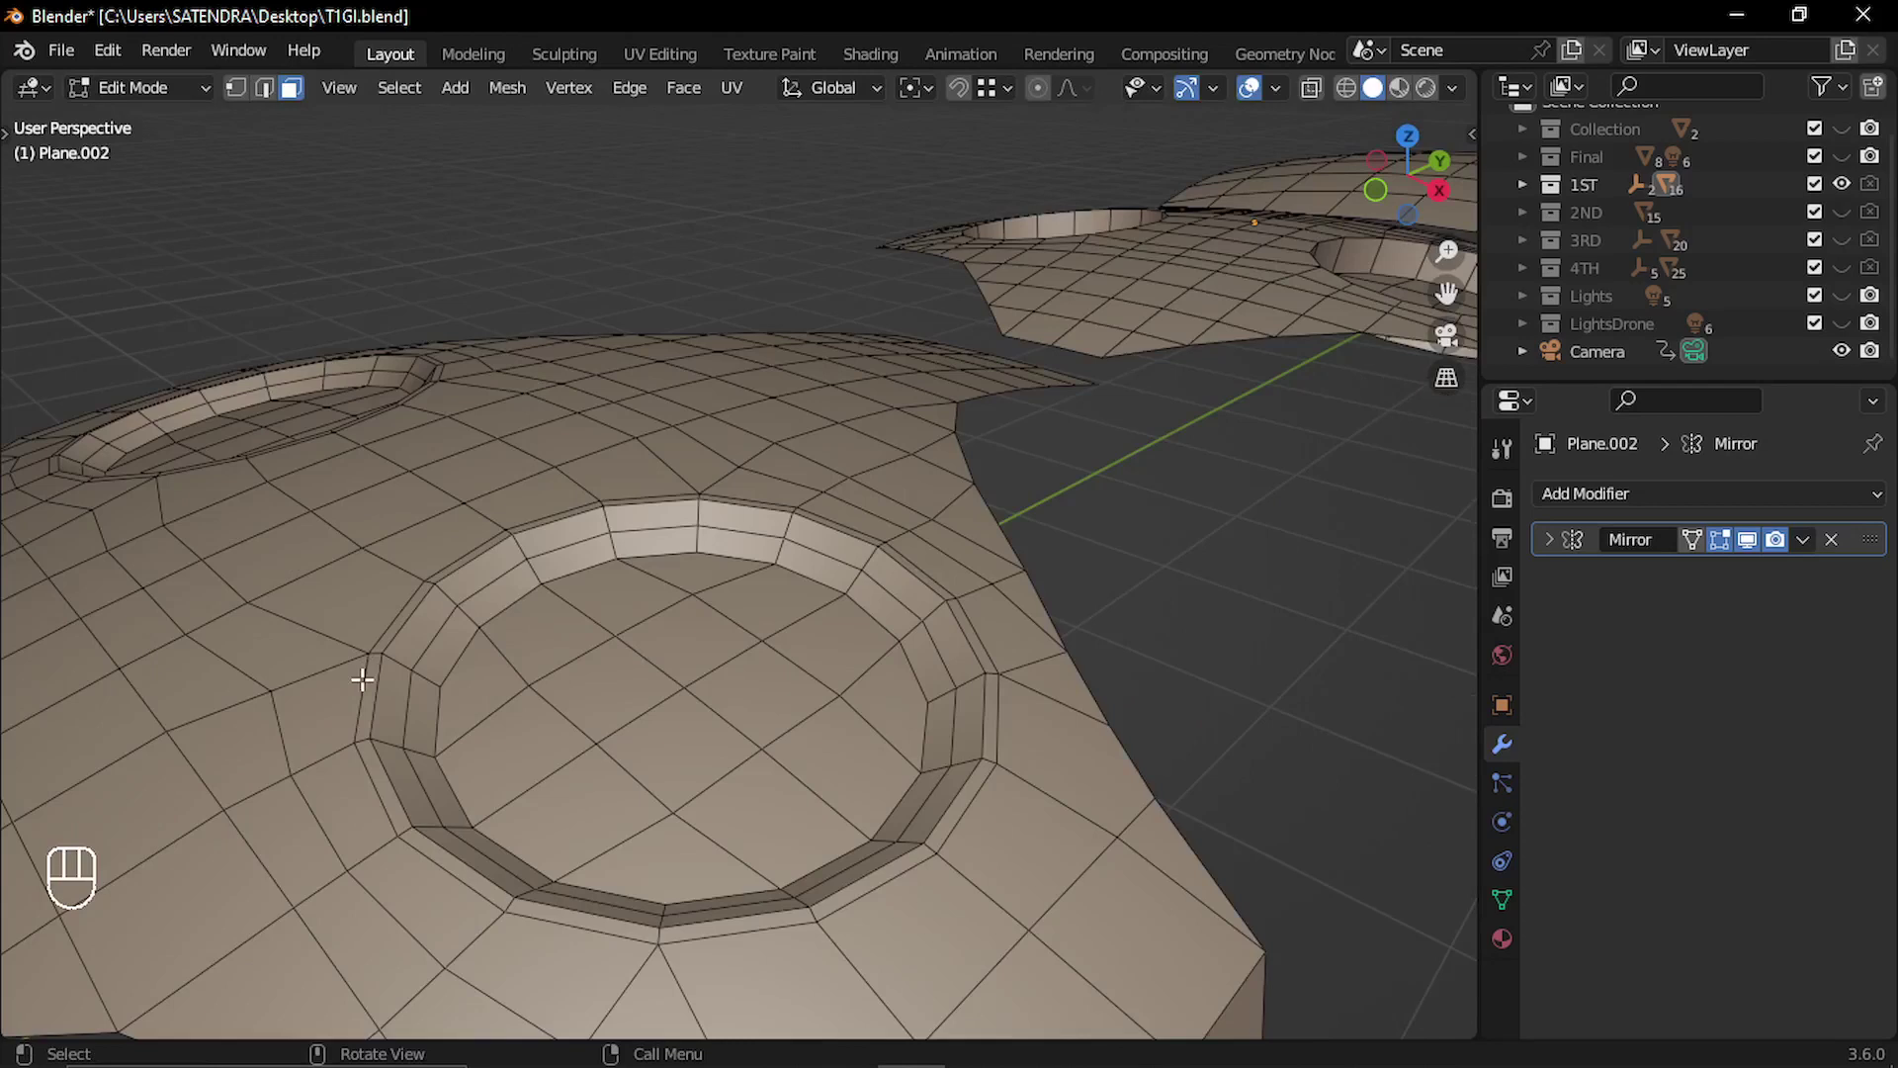
pyautogui.moveTo(363, 679); pyautogui.dragTo(381, 704, button='middle')
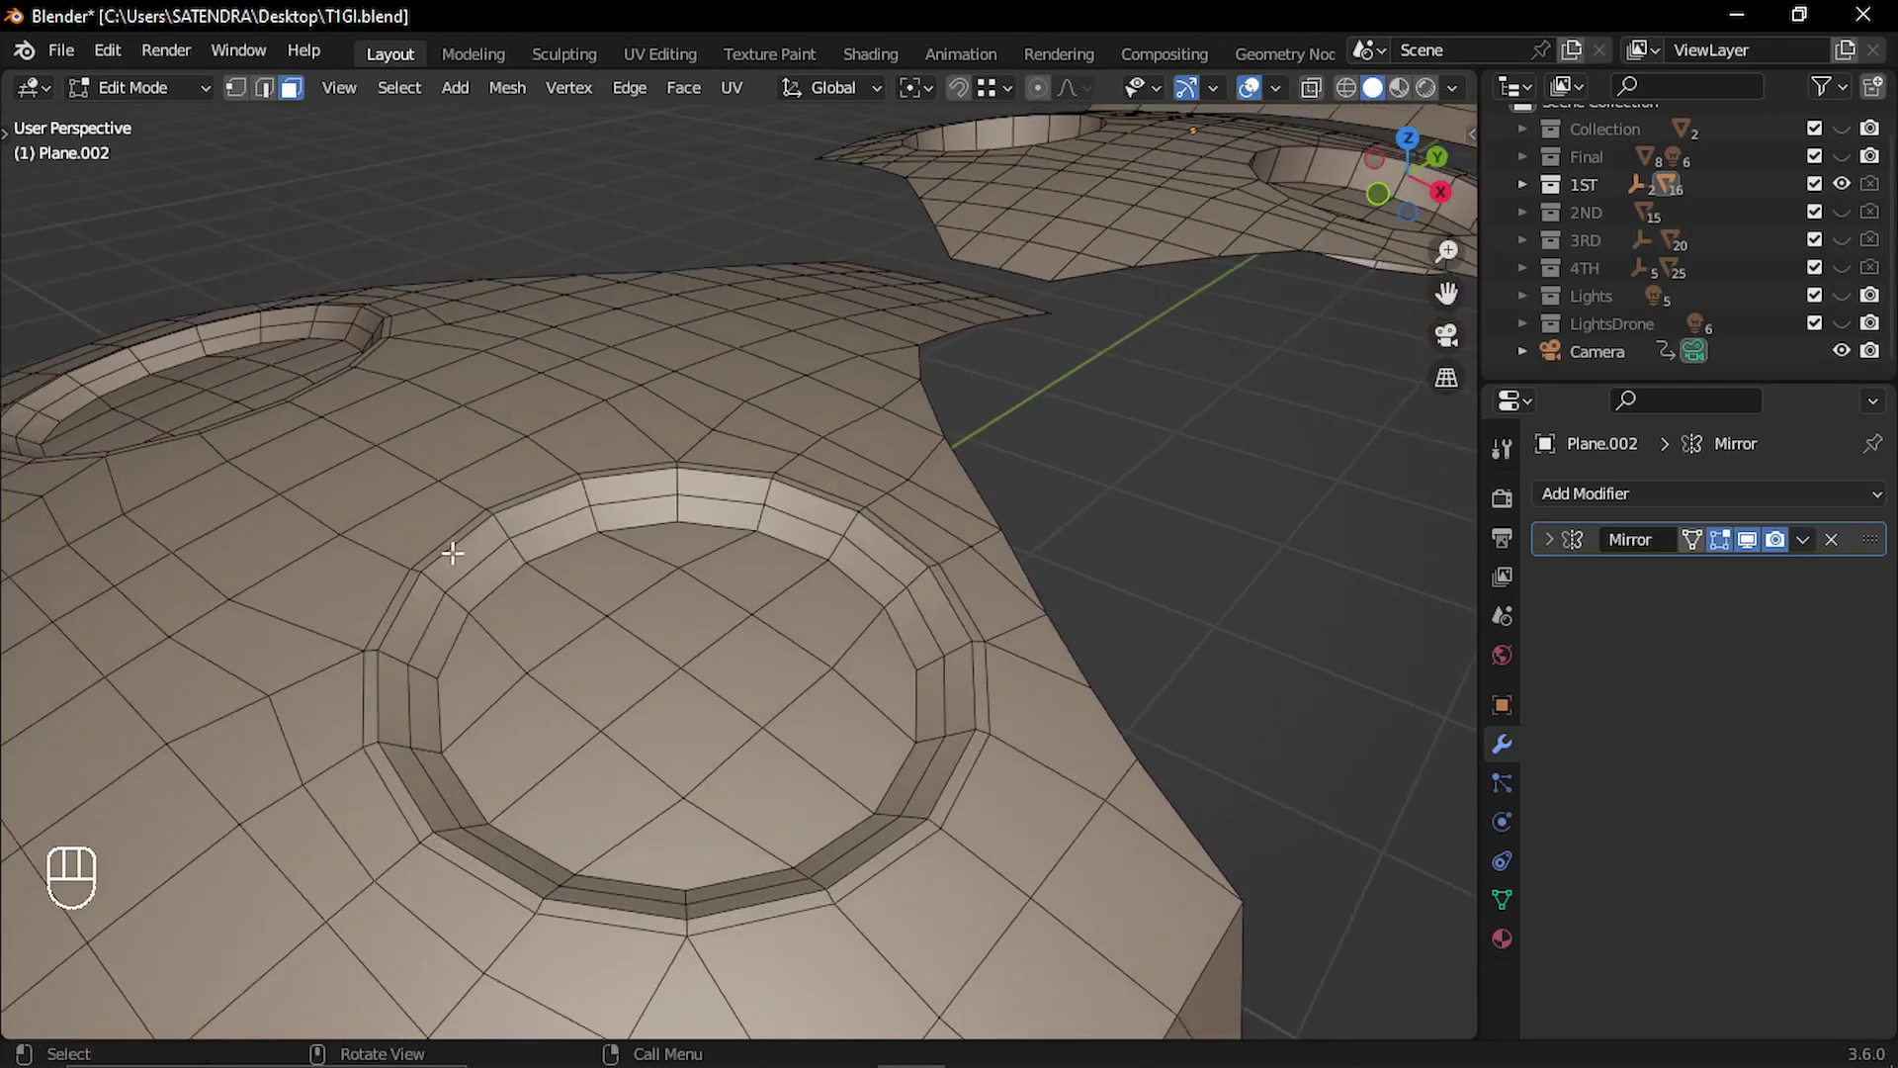
pyautogui.keyDown('shift'); pyautogui.moveTo(882, 456); pyautogui.dragTo(620, 709, button='middle'); pyautogui.keyUp('shift')
pyautogui.keyDown('shift'); pyautogui.moveTo(950, 514); pyautogui.dragTo(605, 764, button='middle'); pyautogui.keyUp('shift')
pyautogui.scroll(2, 624, 703)
pyautogui.scroll(1, 625, 704)
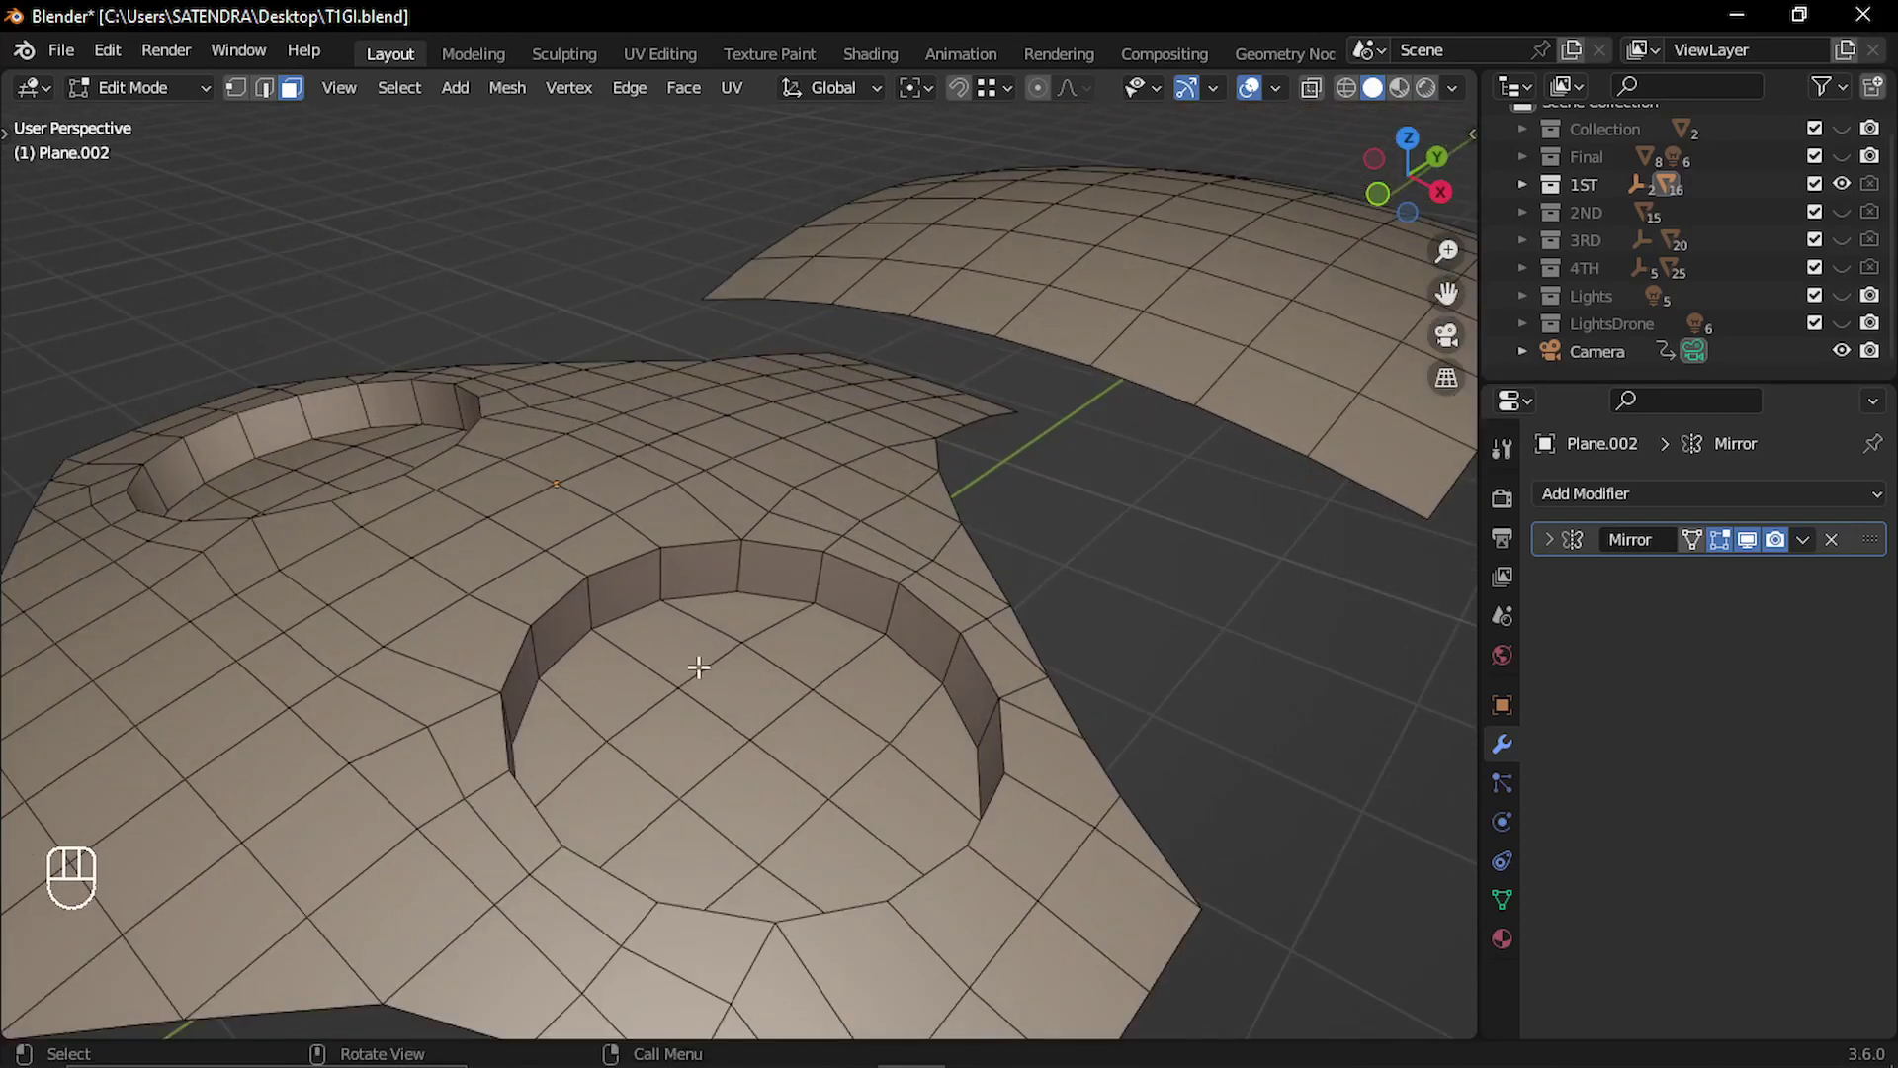
pyautogui.scroll(1, 686, 593)
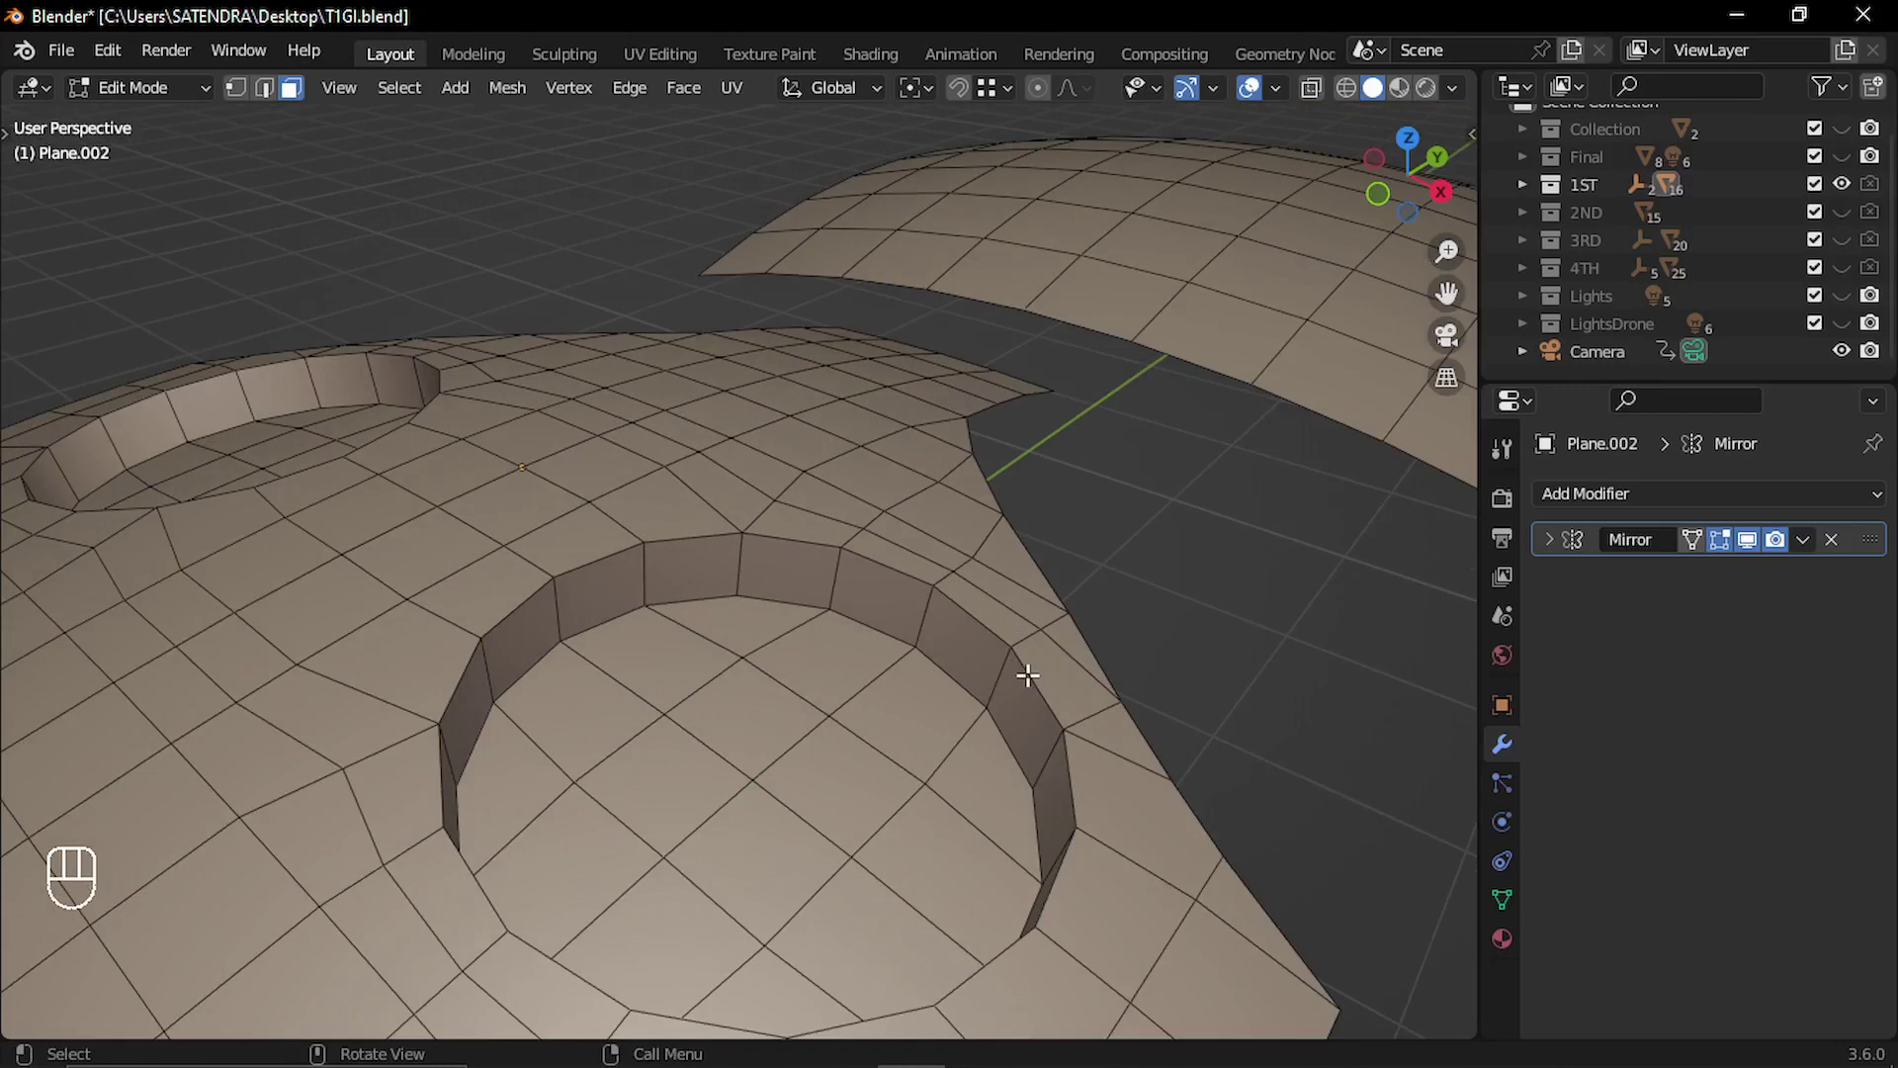
# Select the rim edge loop of the circular recess and give it a single-segment bevel.
pyautogui.hotkey('ctrl', 'r')
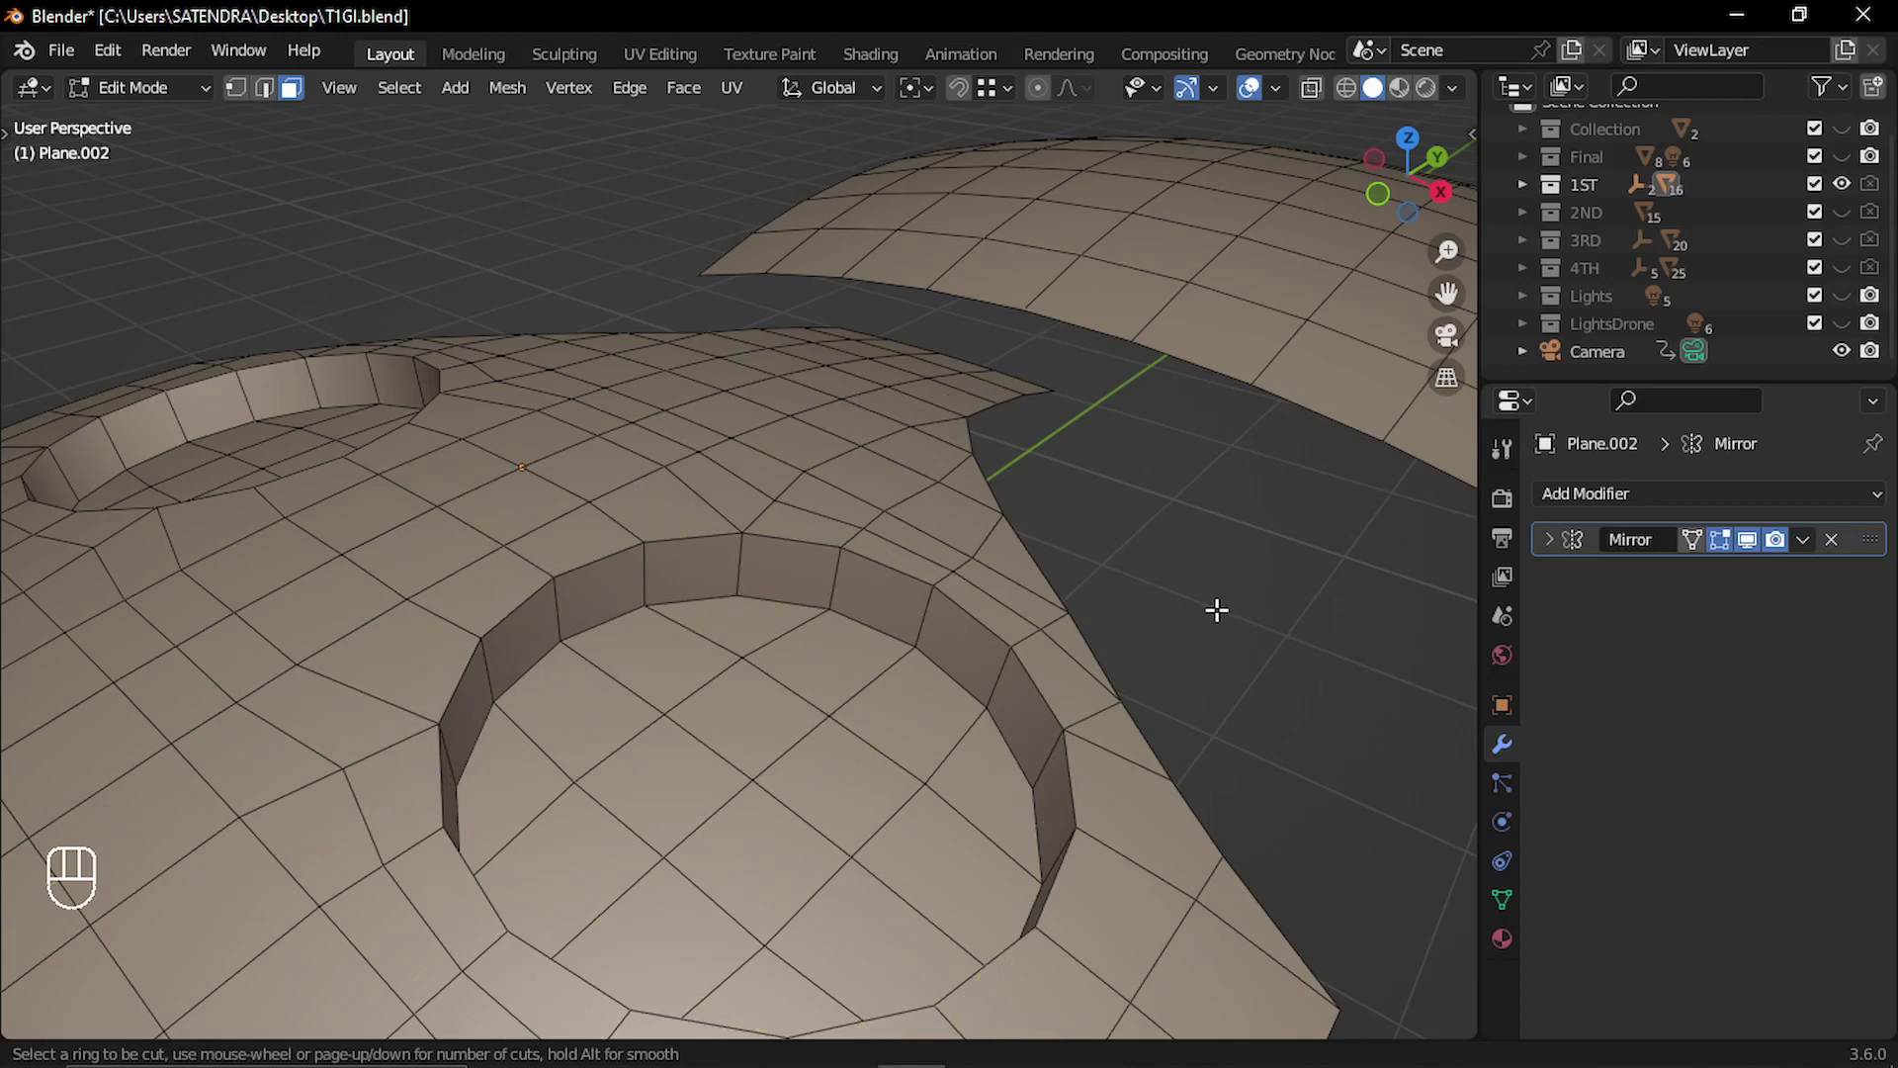
pyautogui.press('2')
pyautogui.keyDown('alt'); pyautogui.click(549, 621); pyautogui.keyUp('alt')
pyautogui.keyDown('alt'); pyautogui.keyDown('shift'); pyautogui.click(435, 783); pyautogui.keyUp('shift'); pyautogui.keyUp('alt')
pyautogui.keyDown('alt'); pyautogui.keyDown('shift'); pyautogui.click(910, 1000); pyautogui.keyUp('shift'); pyautogui.keyUp('alt')
pyautogui.keyDown('alt'); pyautogui.keyDown('shift'); pyautogui.click(1038, 699); pyautogui.keyUp('shift'); pyautogui.keyUp('alt')
pyautogui.hotkey('ctrl', 'b')
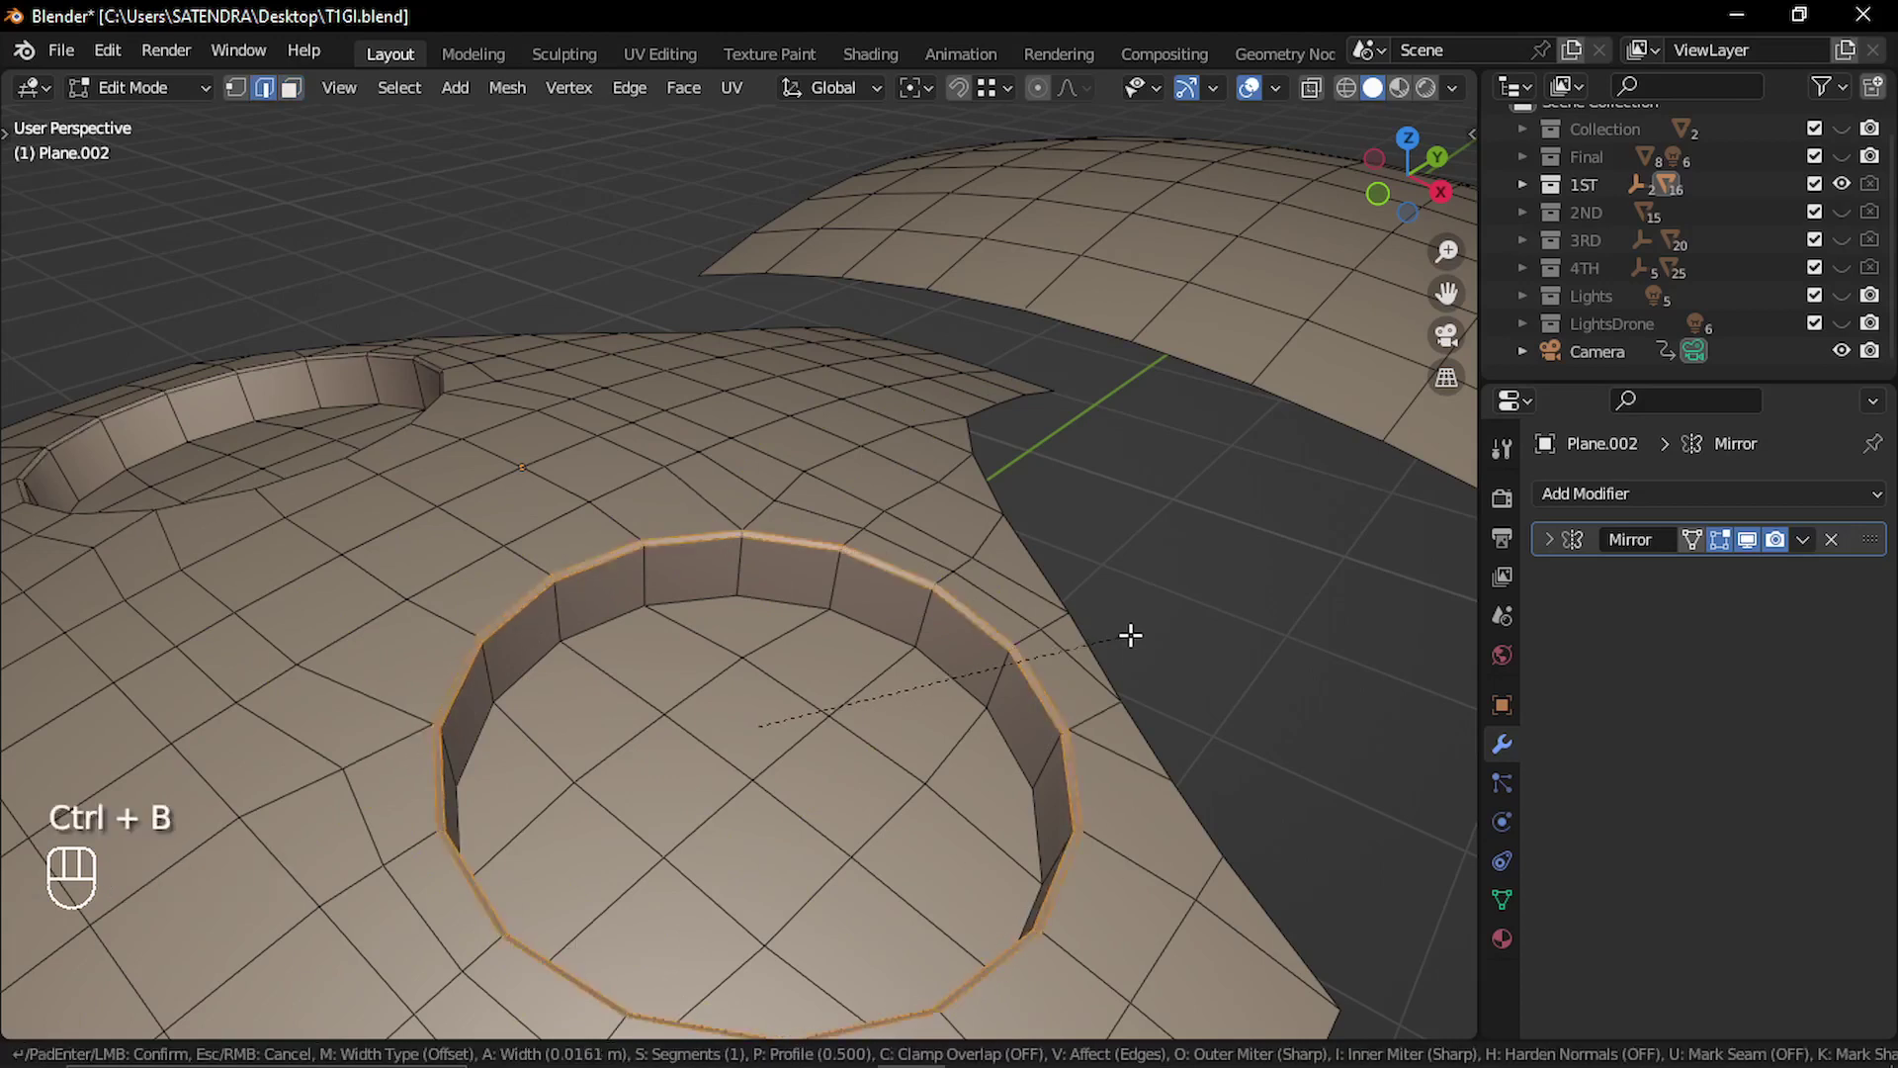
pyautogui.click(1135, 635)
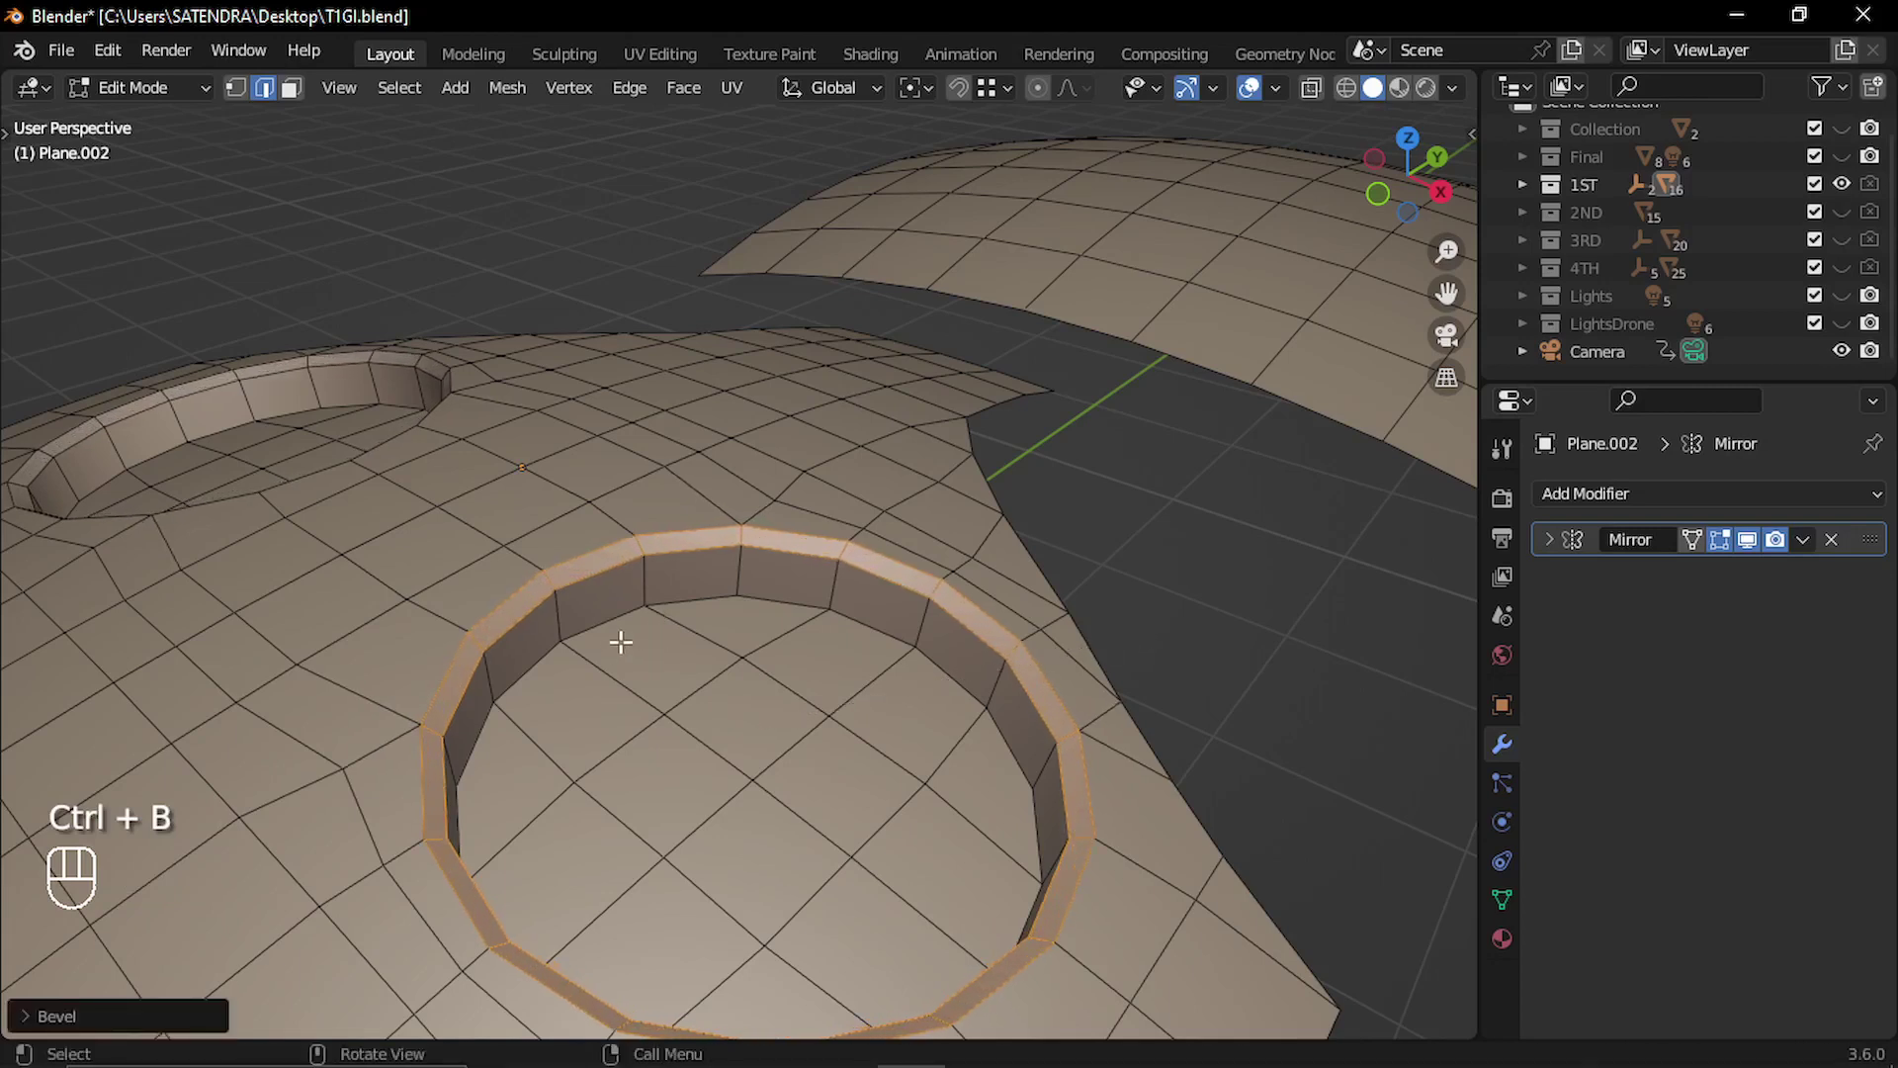
# Edge-slide the bevel's inner edge loop by about -0.08 with clamping off, and leave Edit Mode.
pyautogui.press('2')
pyautogui.keyDown('alt'); pyautogui.click(468, 697); pyautogui.keyUp('alt')
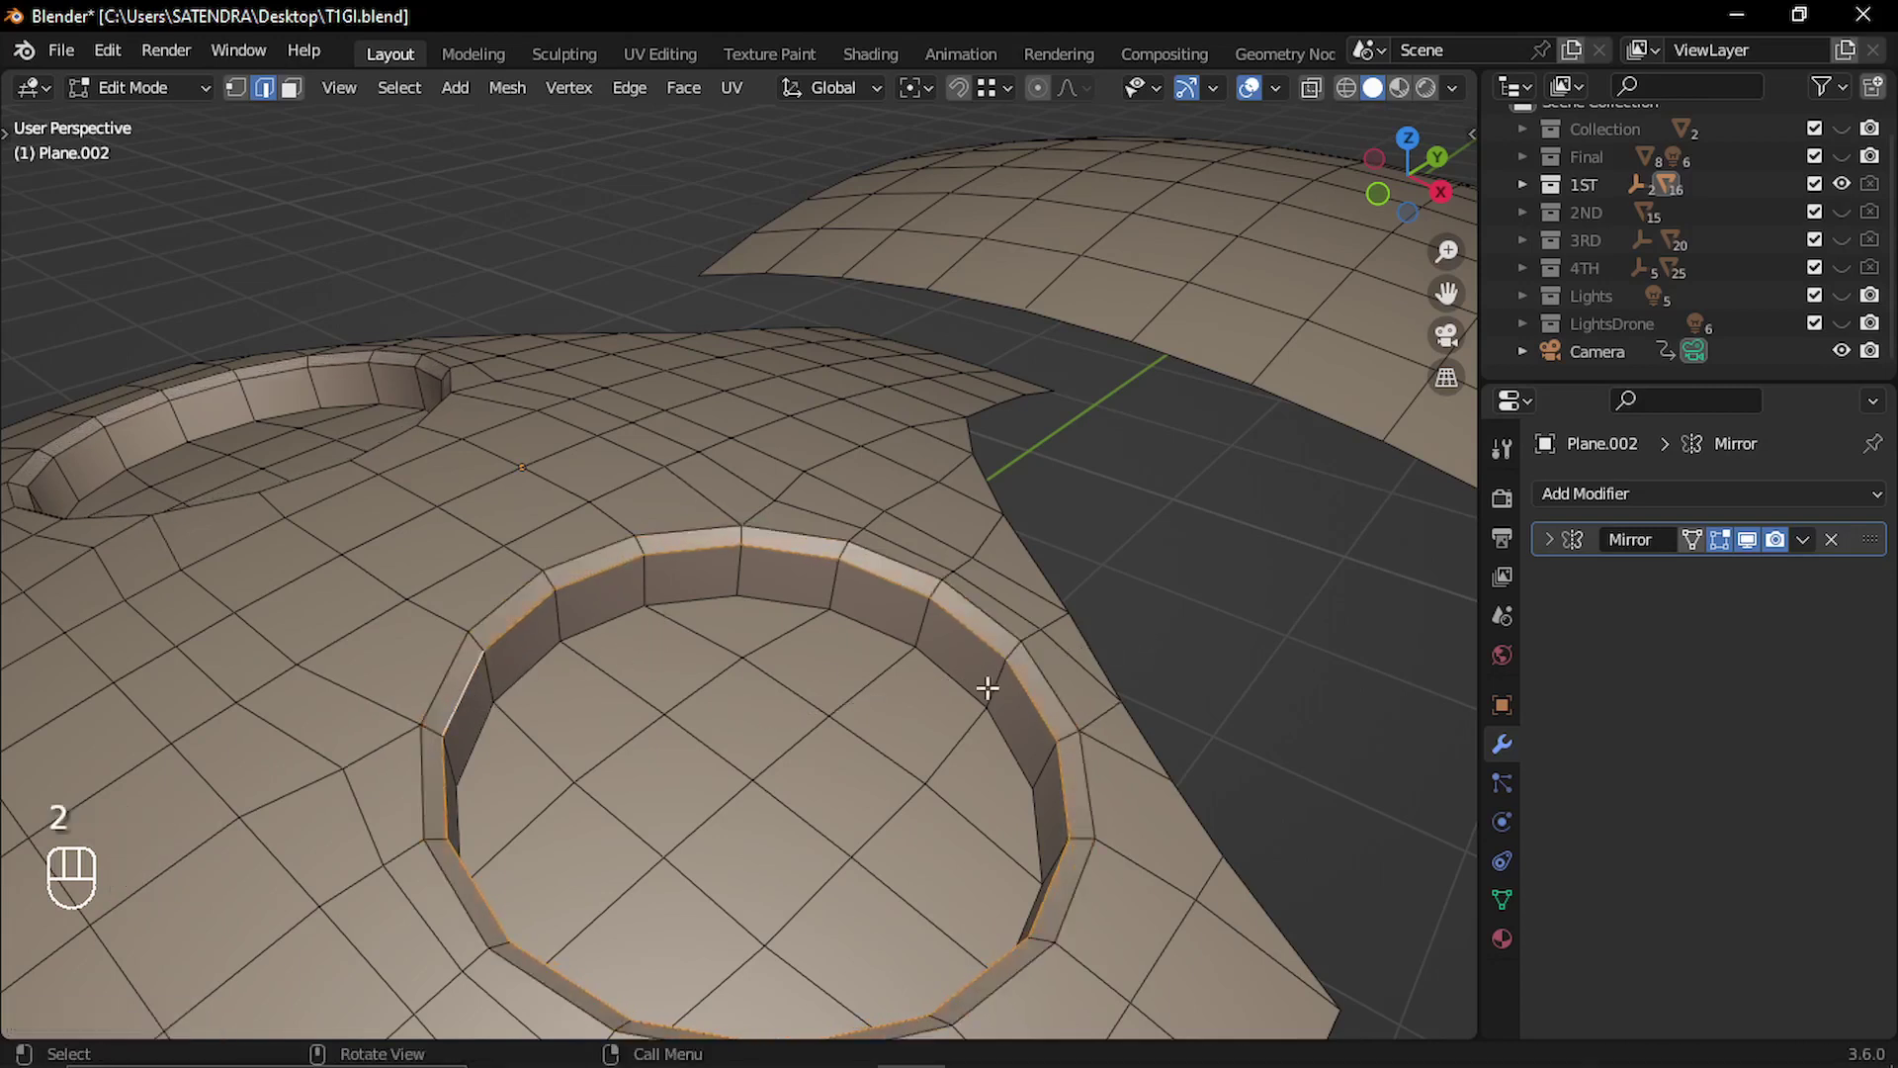
pyautogui.moveTo(727, 726); pyautogui.dragTo(729, 695, button='middle')
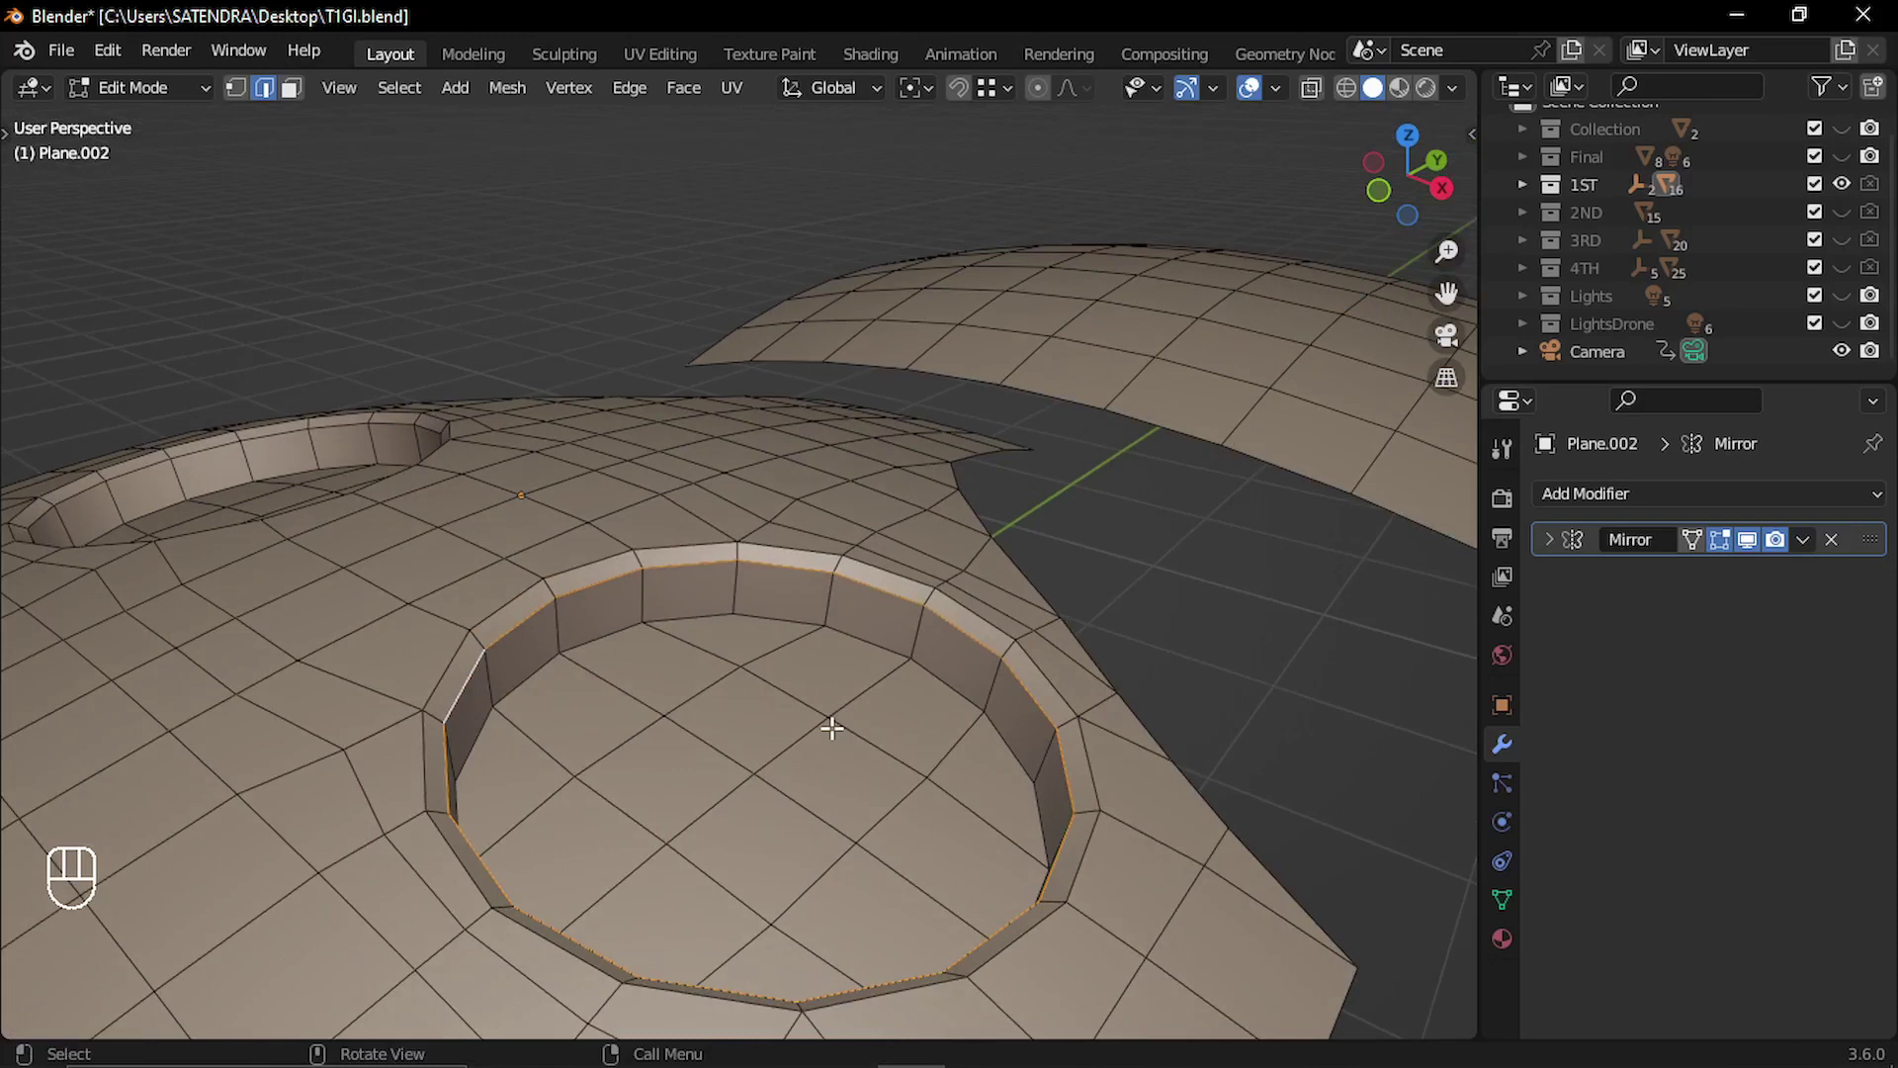
pyautogui.press('g')
pyautogui.press('g')
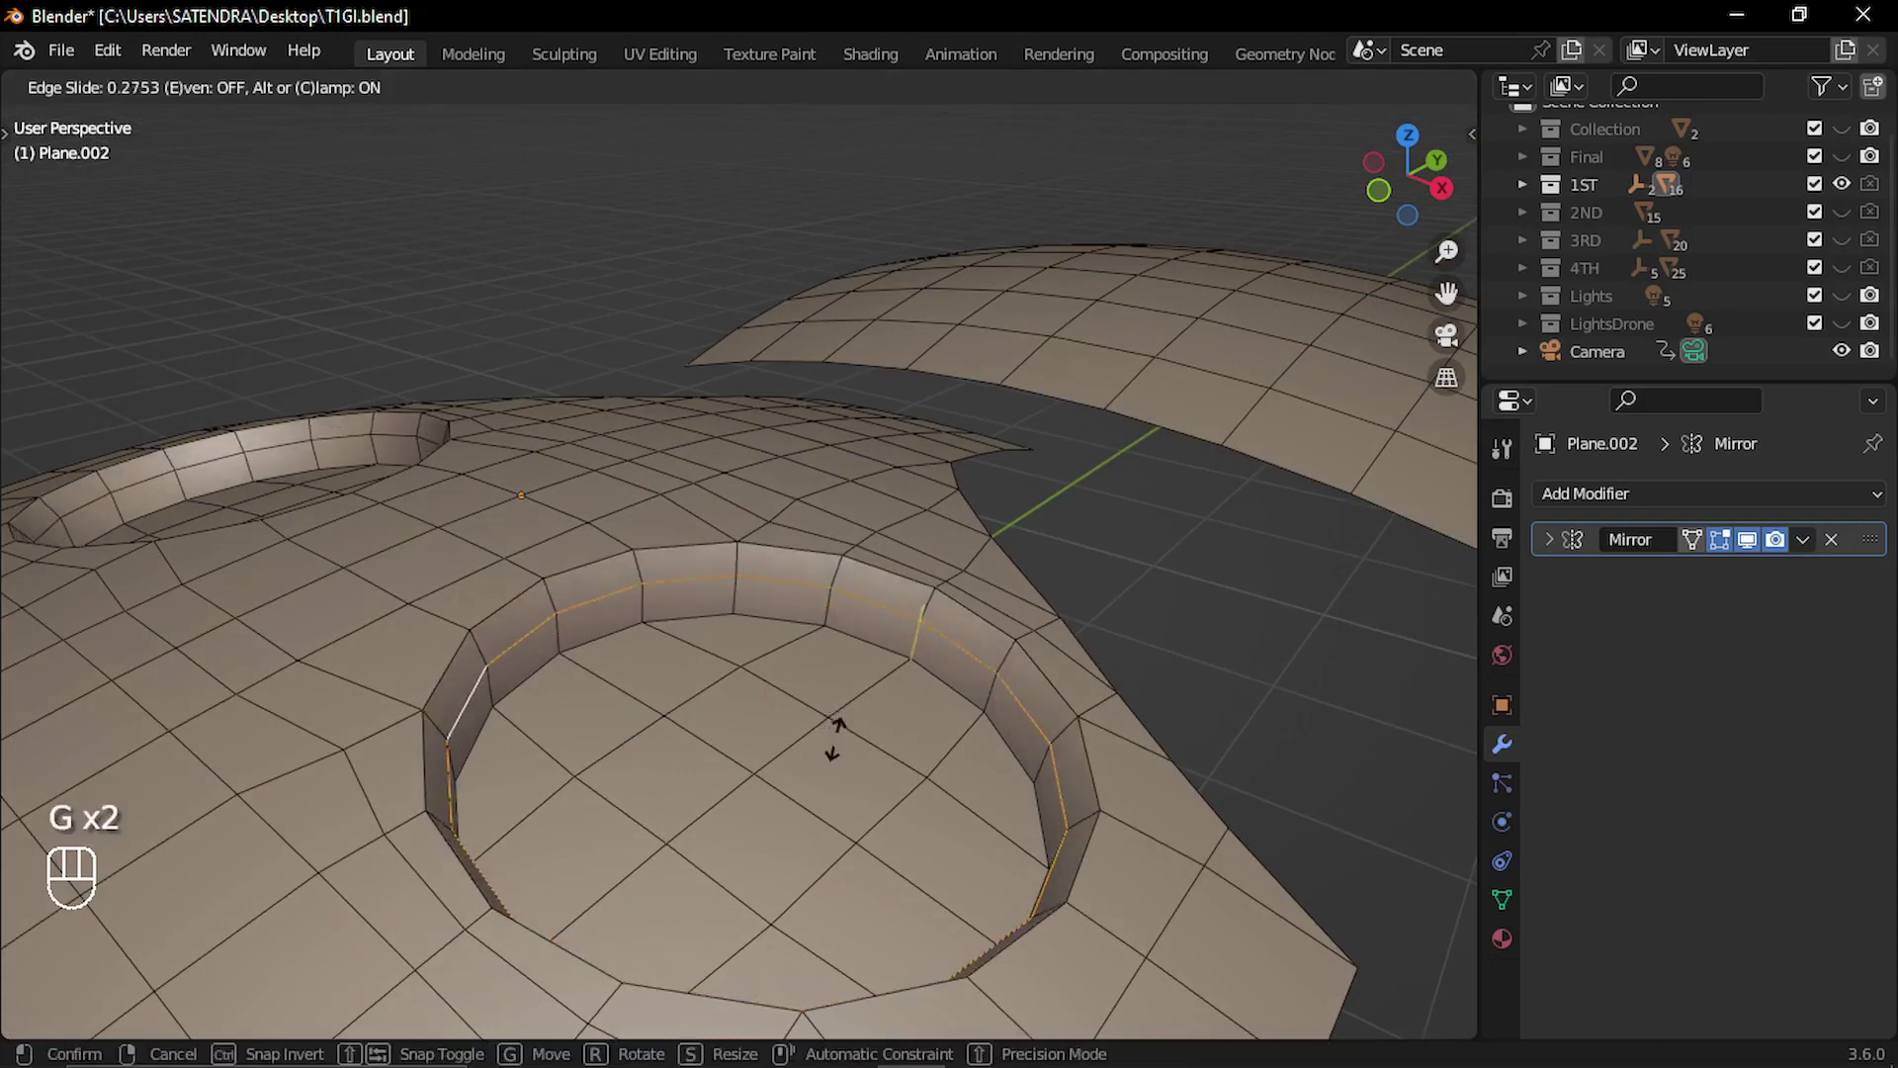
pyautogui.press('c')
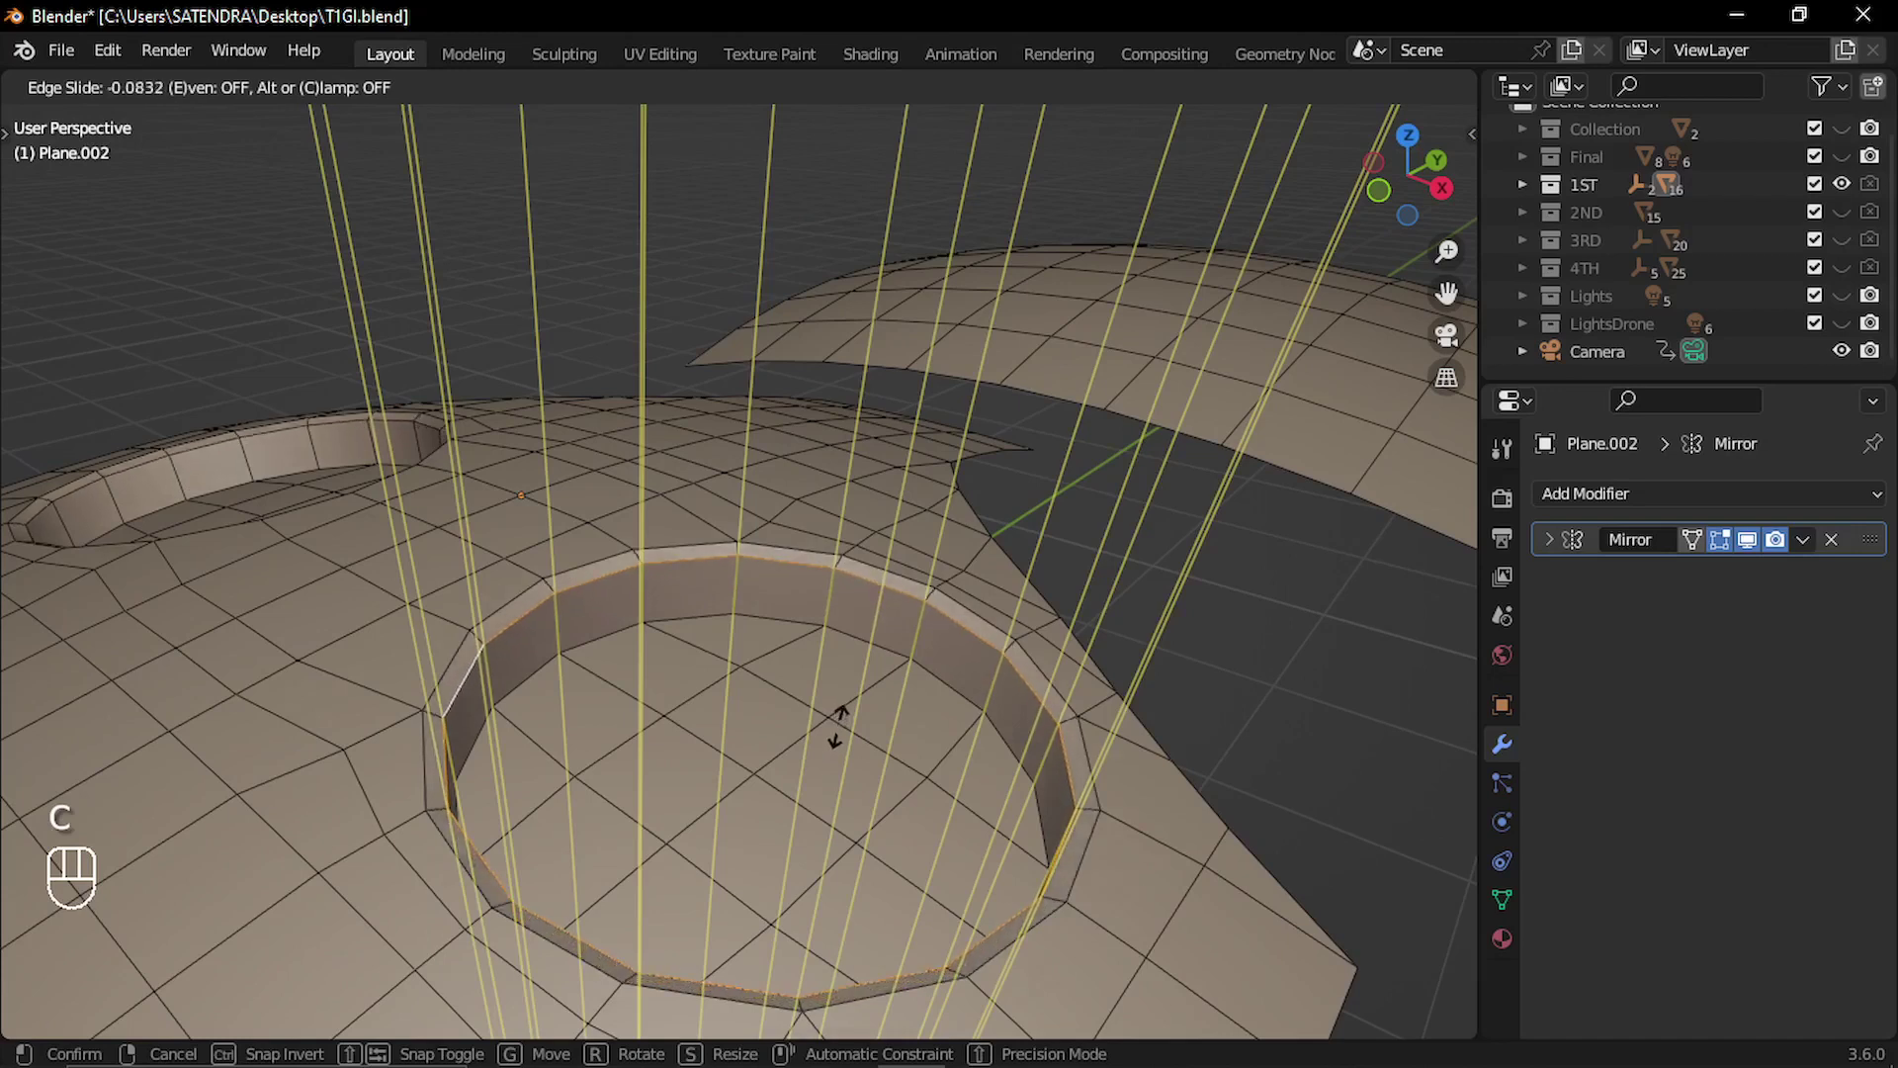
pyautogui.click(838, 723)
pyautogui.press('Tab')
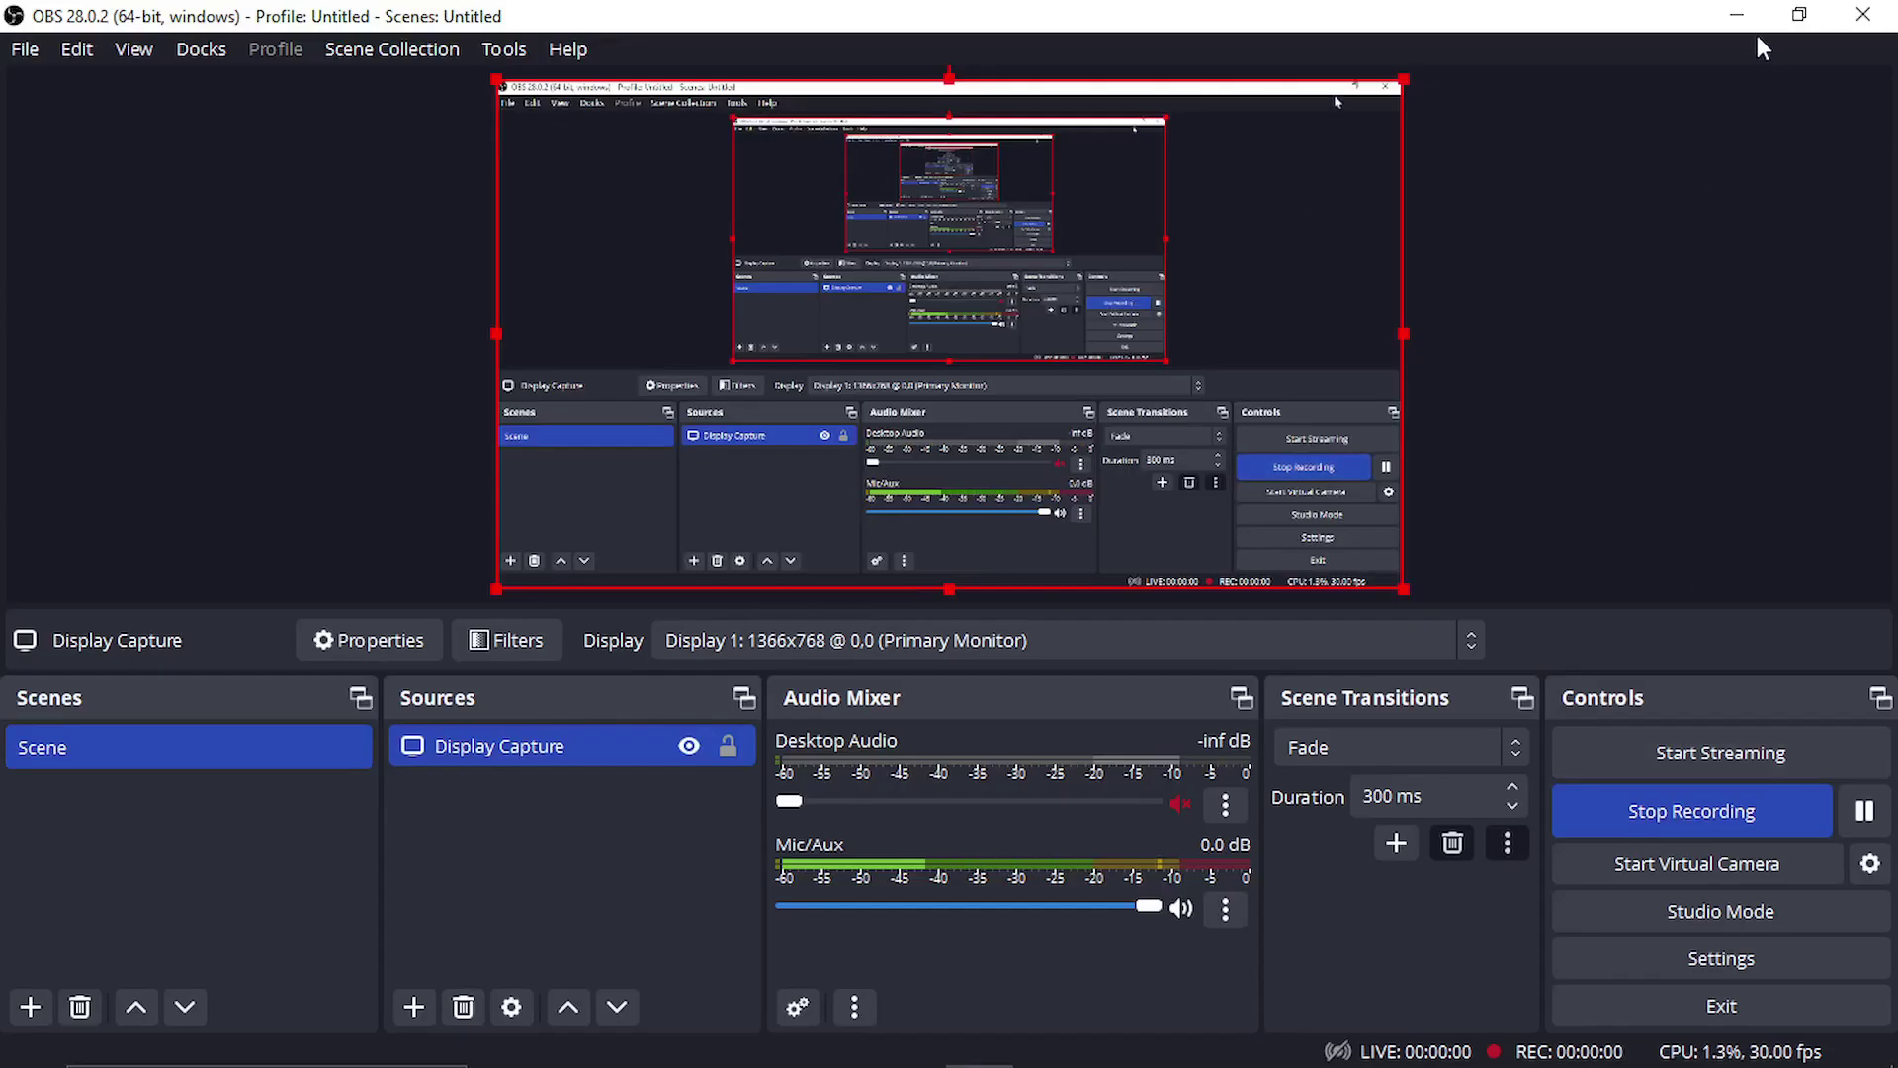
# Switch from OBS back to Blender and leave Edit Mode on the panel with the circular recesses.
pyautogui.click(1757, 27)
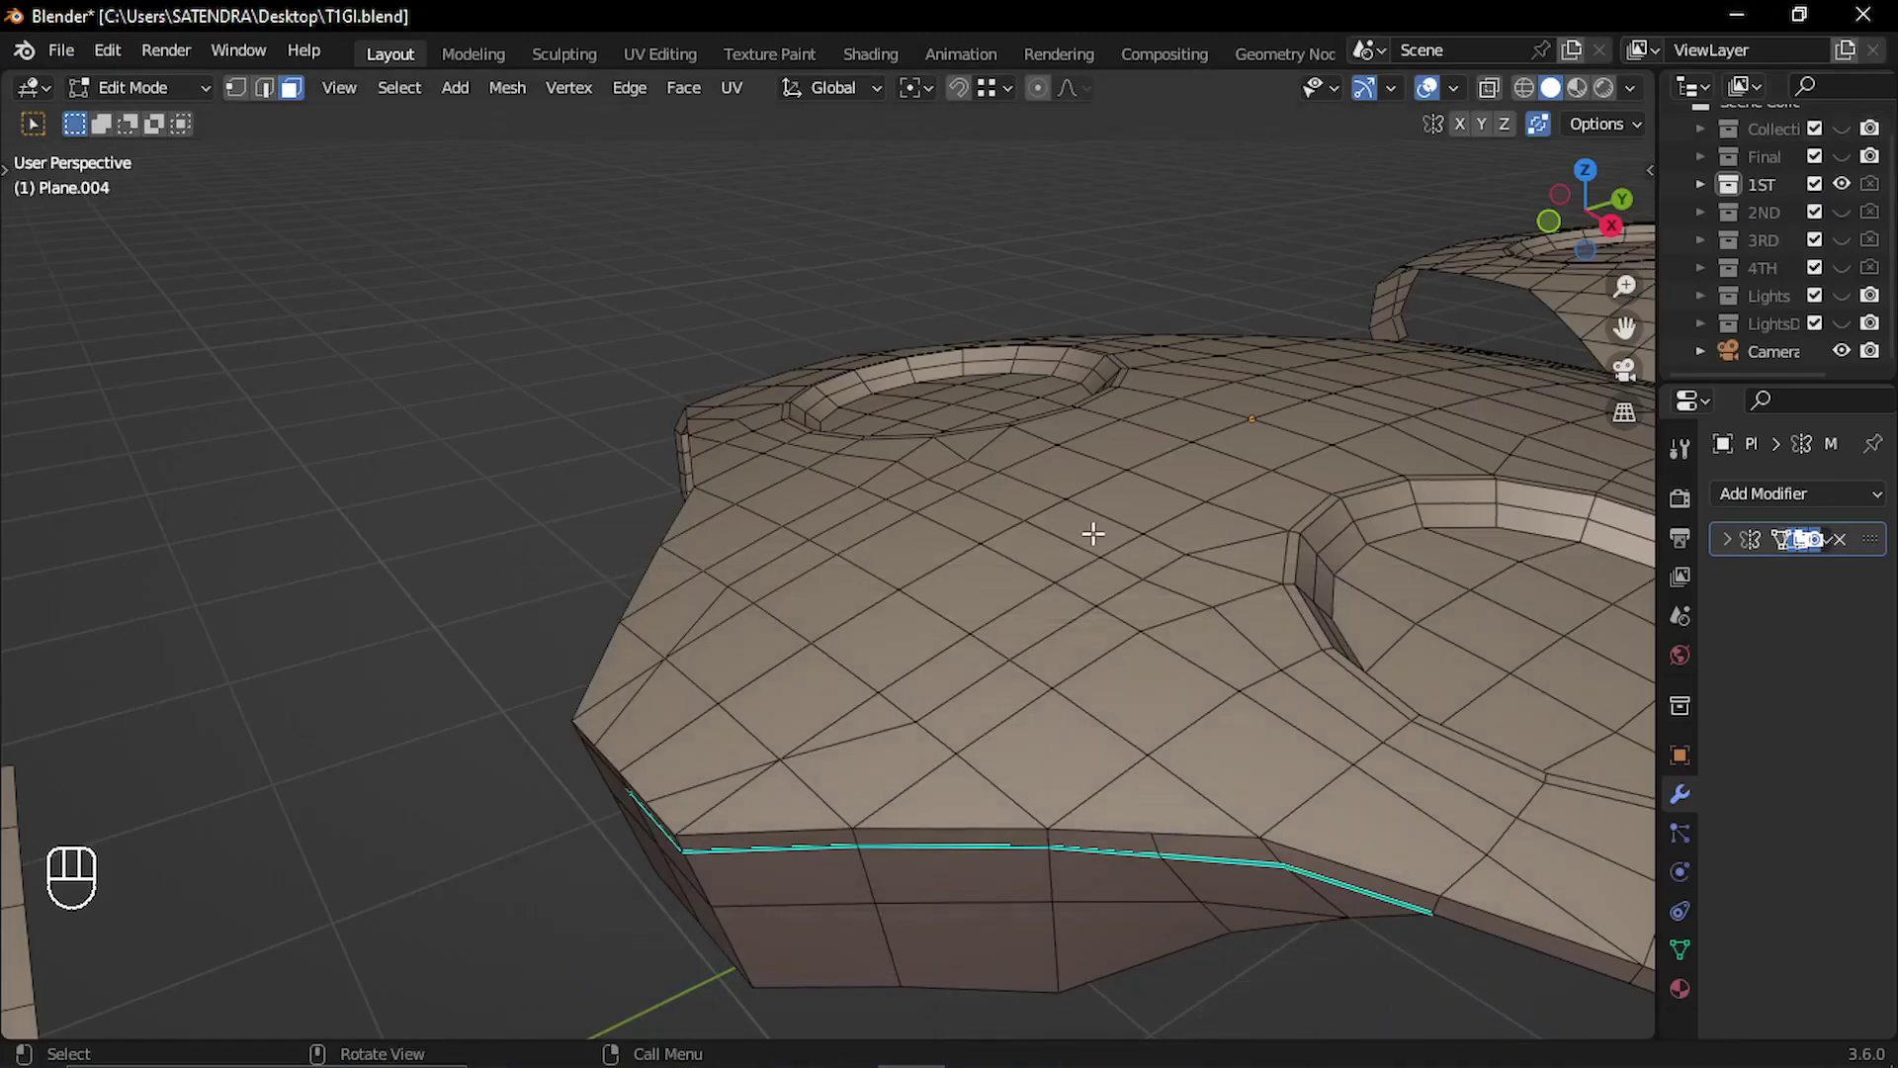
pyautogui.press('Tab')
pyautogui.scroll(-5, 1093, 533)
pyautogui.click(1297, 494)
pyautogui.keyDown('shift'); pyautogui.moveTo(1297, 494); pyautogui.dragTo(999, 538, button='middle'); pyautogui.keyUp('shift')
pyautogui.scroll(4, 933, 720)
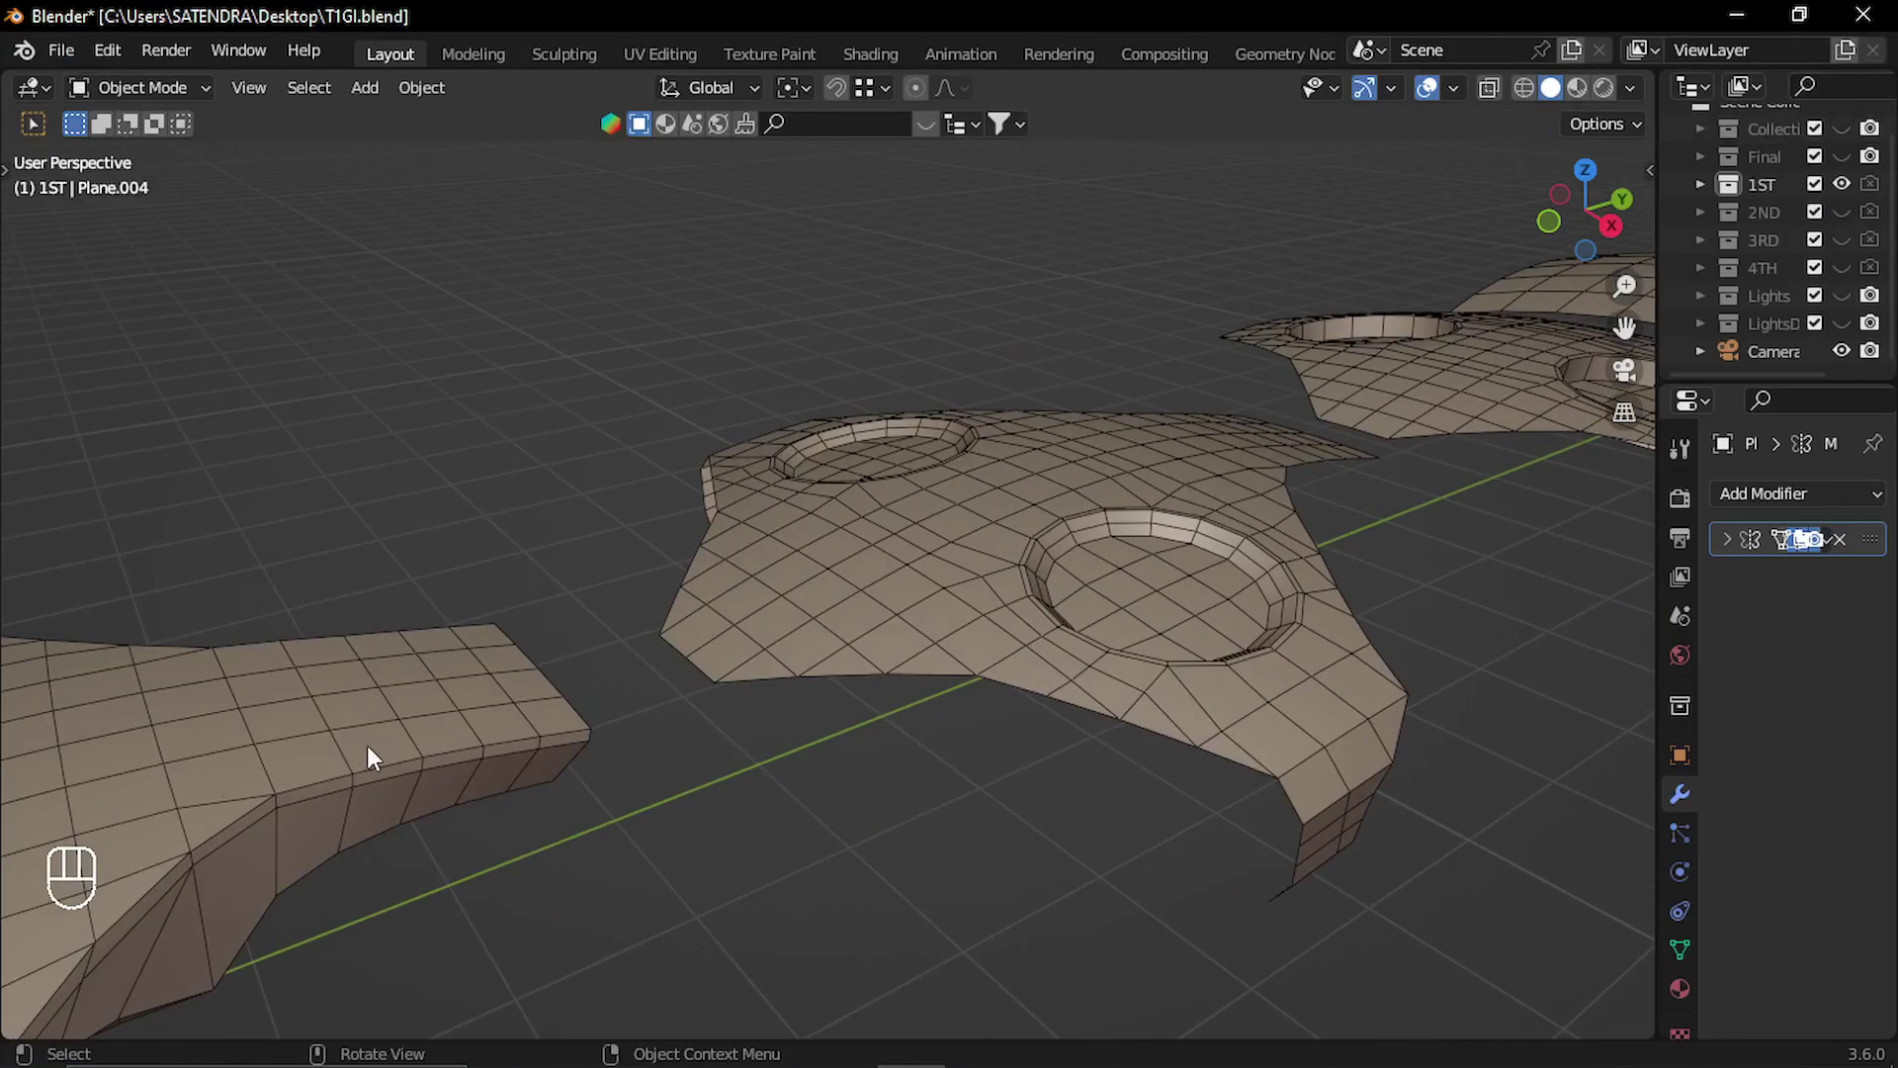
# Examine the neighbouring panel copies, focusing on the raised ledge beside the circular recess and the shape of its end face.
pyautogui.keyDown('shift'); pyautogui.moveTo(366, 746); pyautogui.dragTo(1095, 555, button='middle'); pyautogui.keyUp('shift')
pyautogui.keyDown('shift'); pyautogui.moveTo(568, 641); pyautogui.dragTo(906, 487, button='middle'); pyautogui.keyUp('shift')
pyautogui.scroll(-3, 762, 636)
pyautogui.moveTo(698, 672); pyautogui.dragTo(678, 616, button='middle')
pyautogui.moveTo(671, 682); pyautogui.dragTo(607, 845, button='middle')
pyautogui.moveTo(892, 933); pyautogui.dragTo(1059, 573, button='middle')
pyautogui.scroll(-3, 674, 696)
pyautogui.keyDown('shift'); pyautogui.moveTo(640, 621); pyautogui.dragTo(934, 587, button='middle'); pyautogui.keyUp('shift')
pyautogui.scroll(-2, 935, 587)
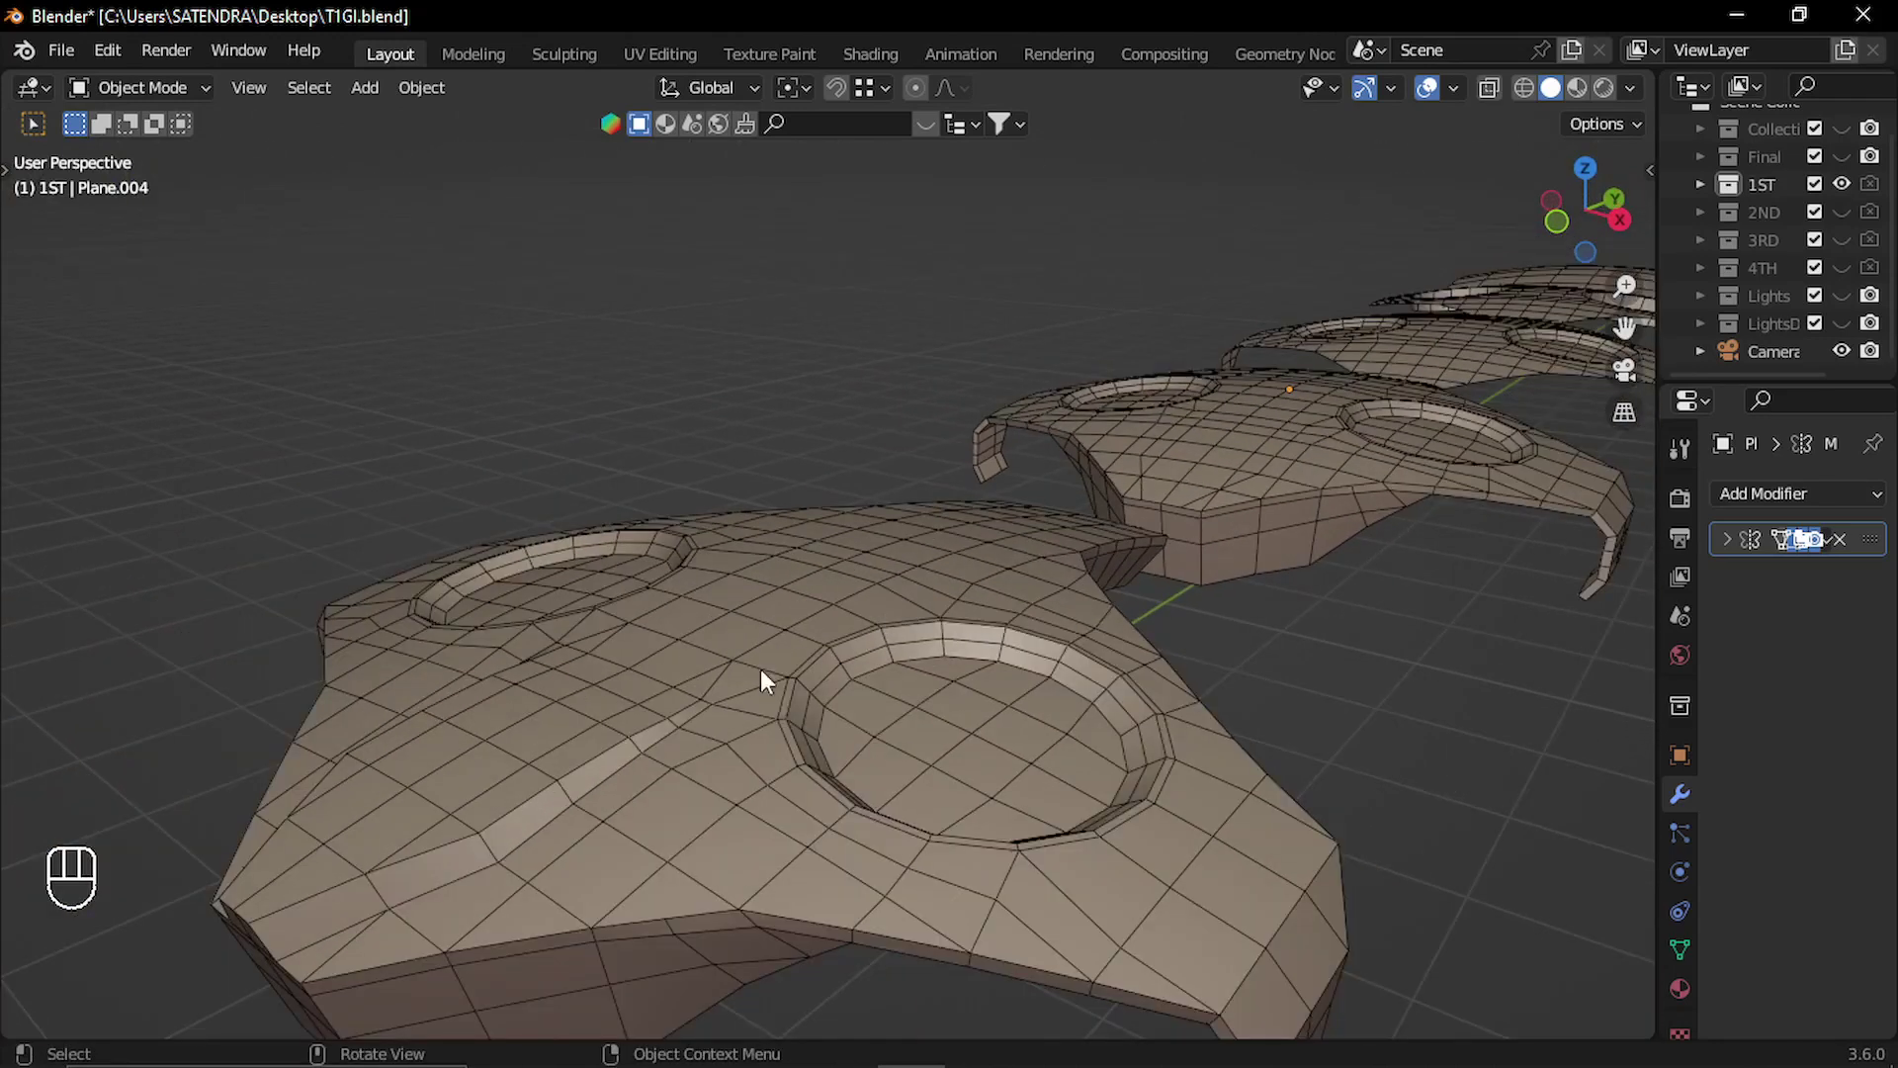
pyautogui.moveTo(720, 690); pyautogui.dragTo(450, 735, button='middle')
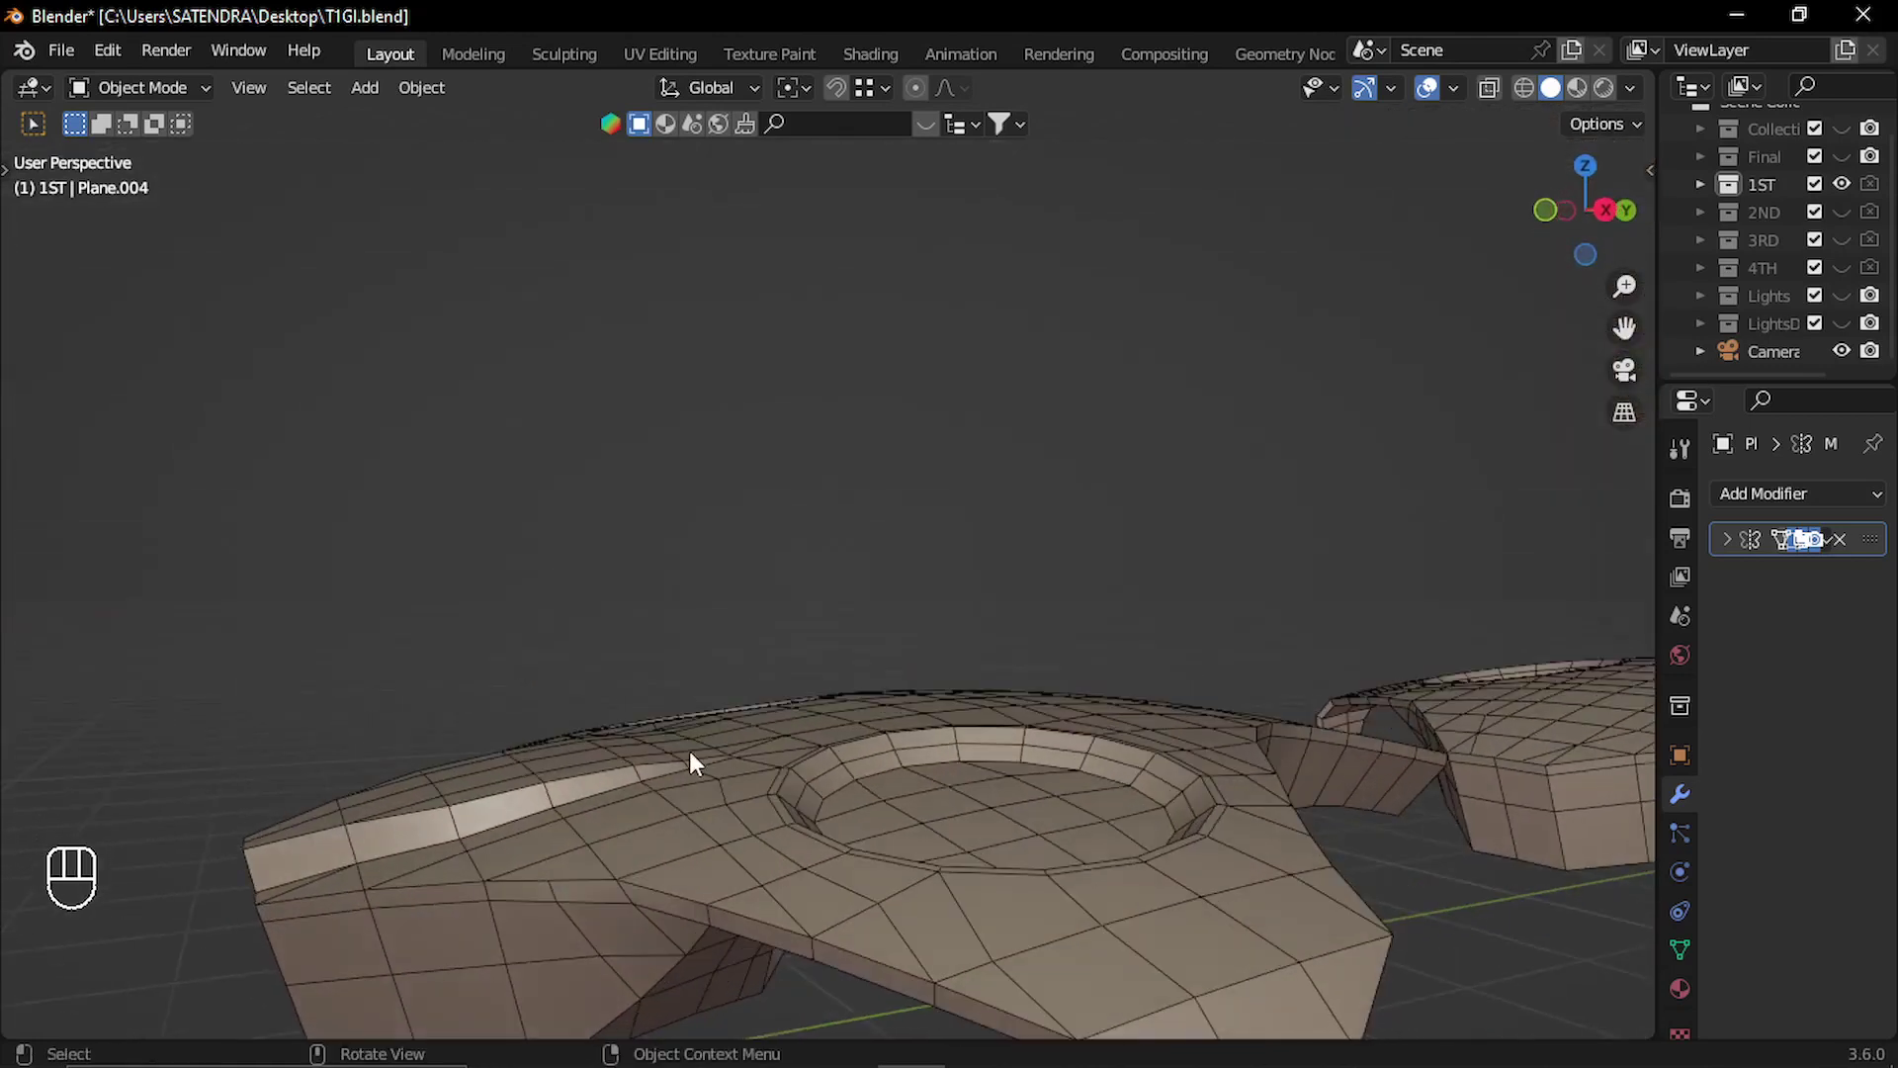
pyautogui.moveTo(390, 837); pyautogui.dragTo(653, 729, button='middle')
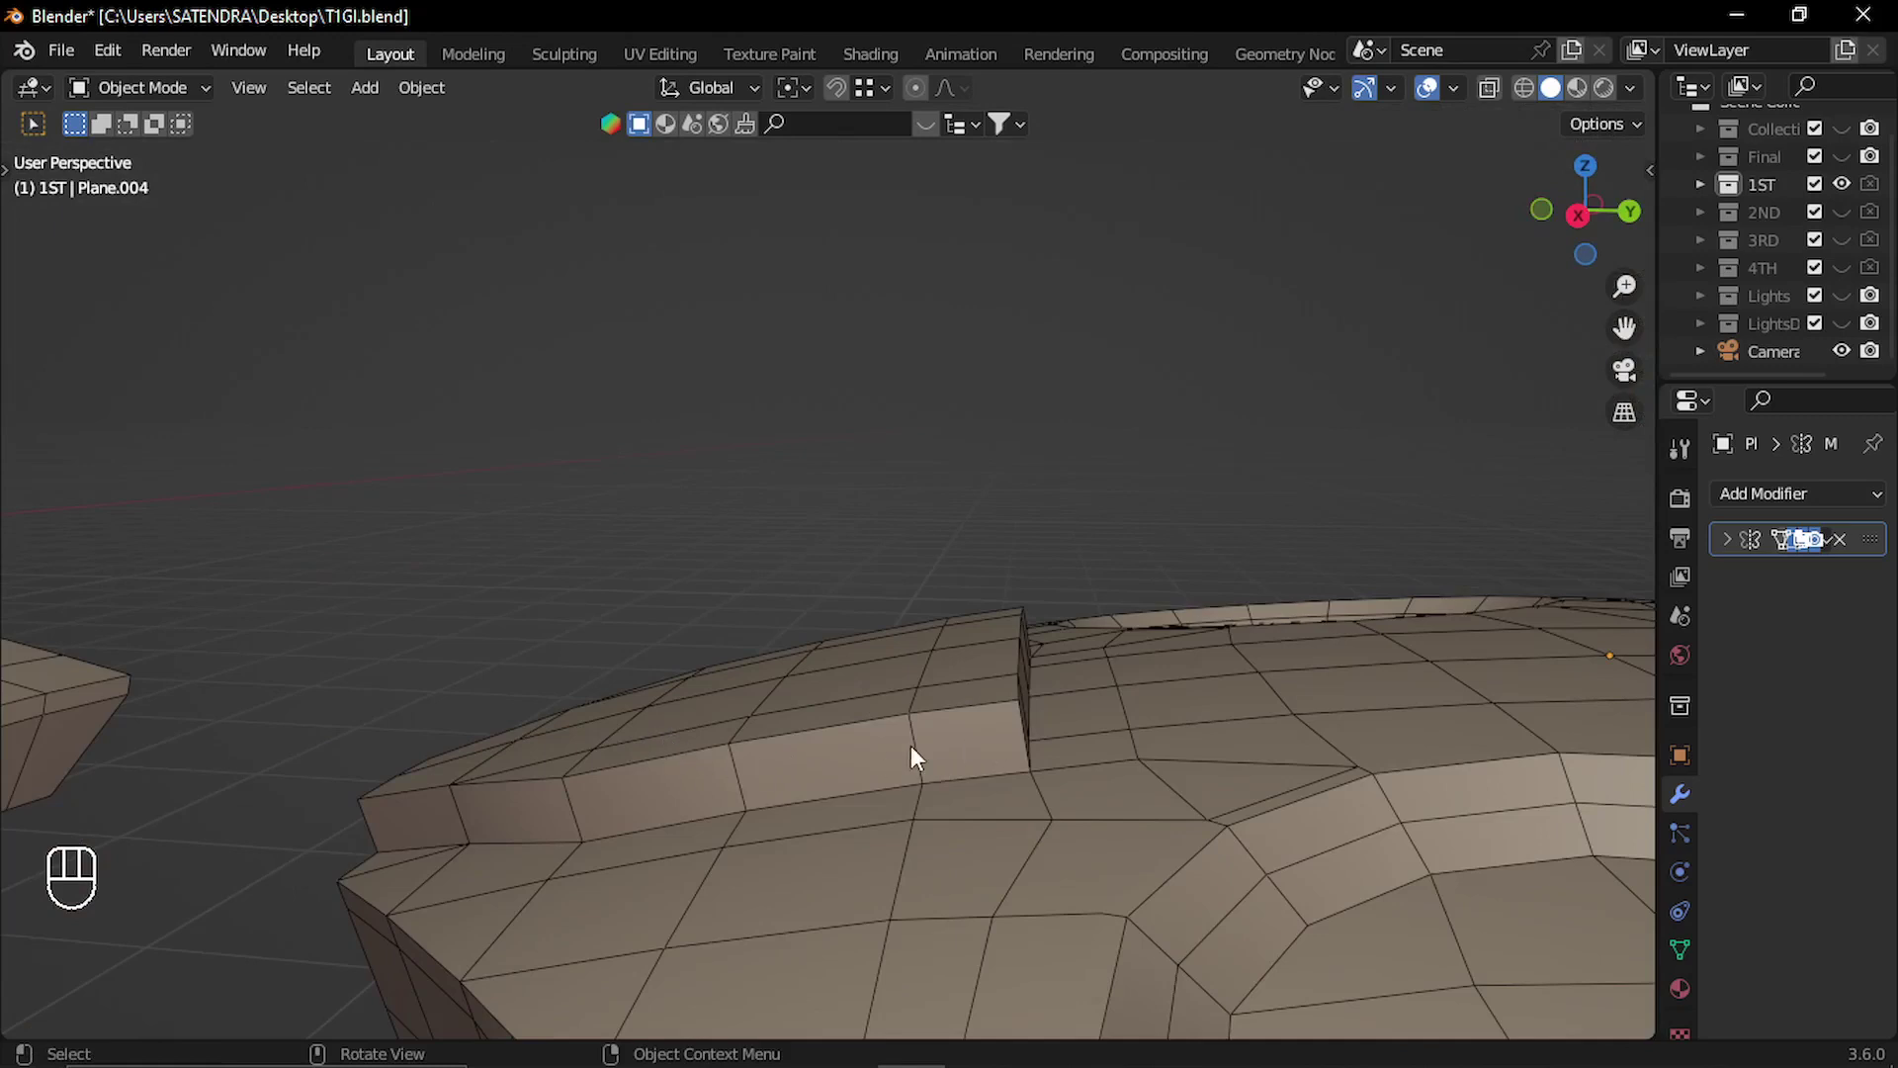
pyautogui.keyDown('shift'); pyautogui.moveTo(911, 746); pyautogui.dragTo(356, 805, button='middle'); pyautogui.keyUp('shift')
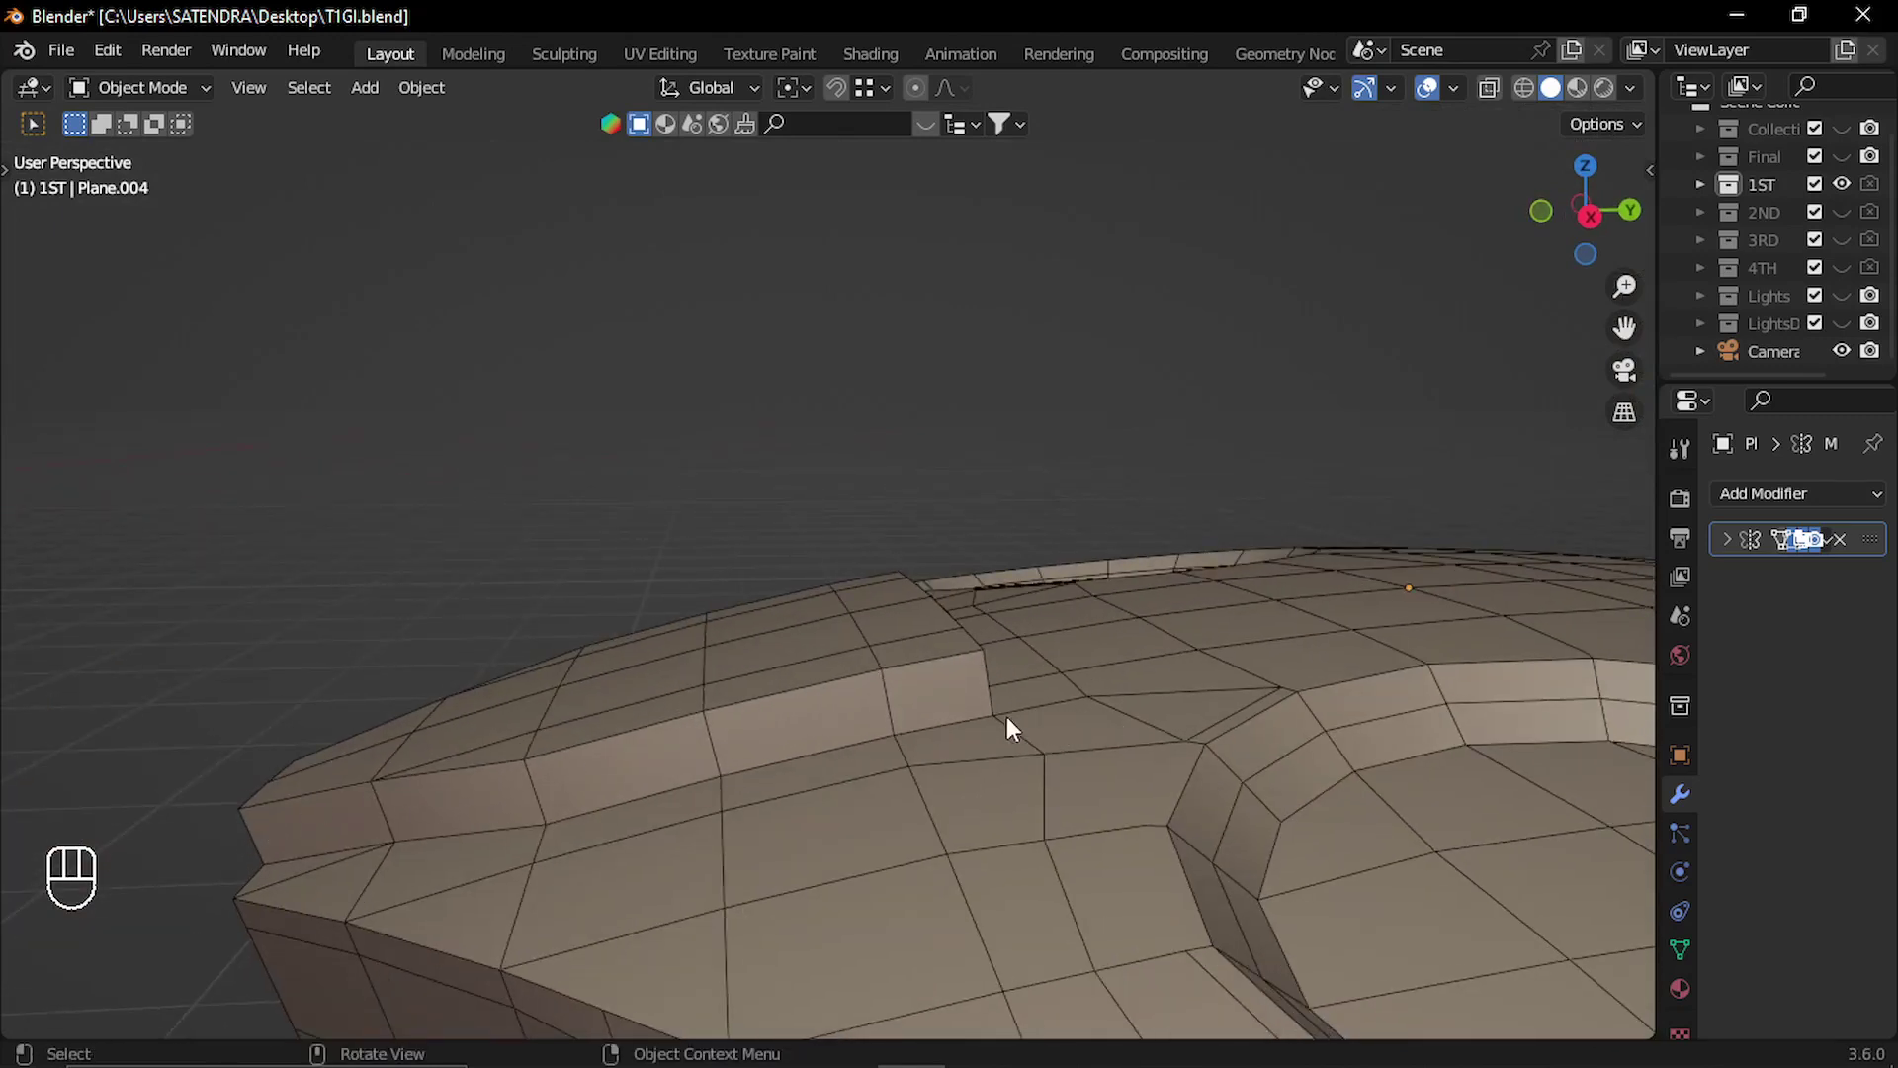
# In Edit Mode, turn on Auto Merge and edge-slide the upper edges of the raised ledge's end face down onto the panel surface.
pyautogui.press('Tab')
pyautogui.moveTo(1011, 727); pyautogui.dragTo(920, 462, button='middle')
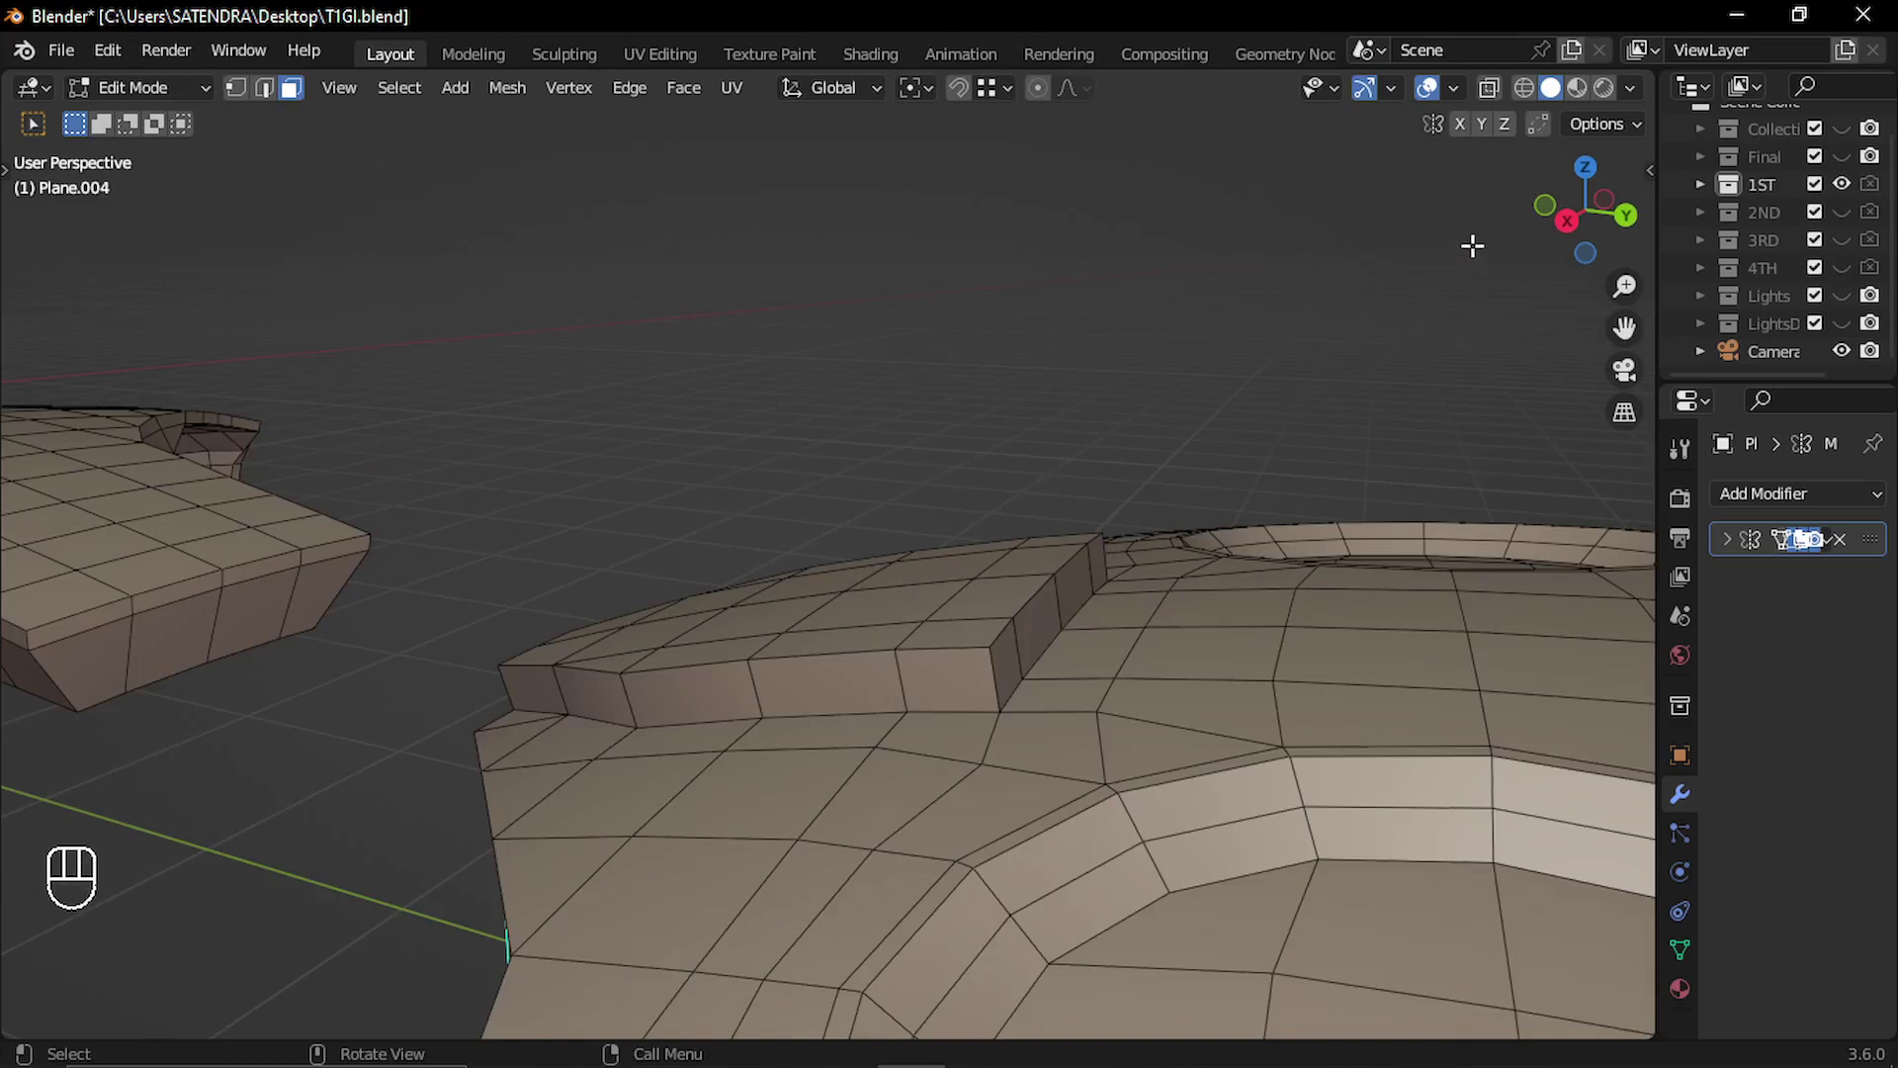
pyautogui.click(1536, 125)
pyautogui.press('2')
pyautogui.keyDown('shift'); pyautogui.click(1028, 628); pyautogui.keyUp('shift')
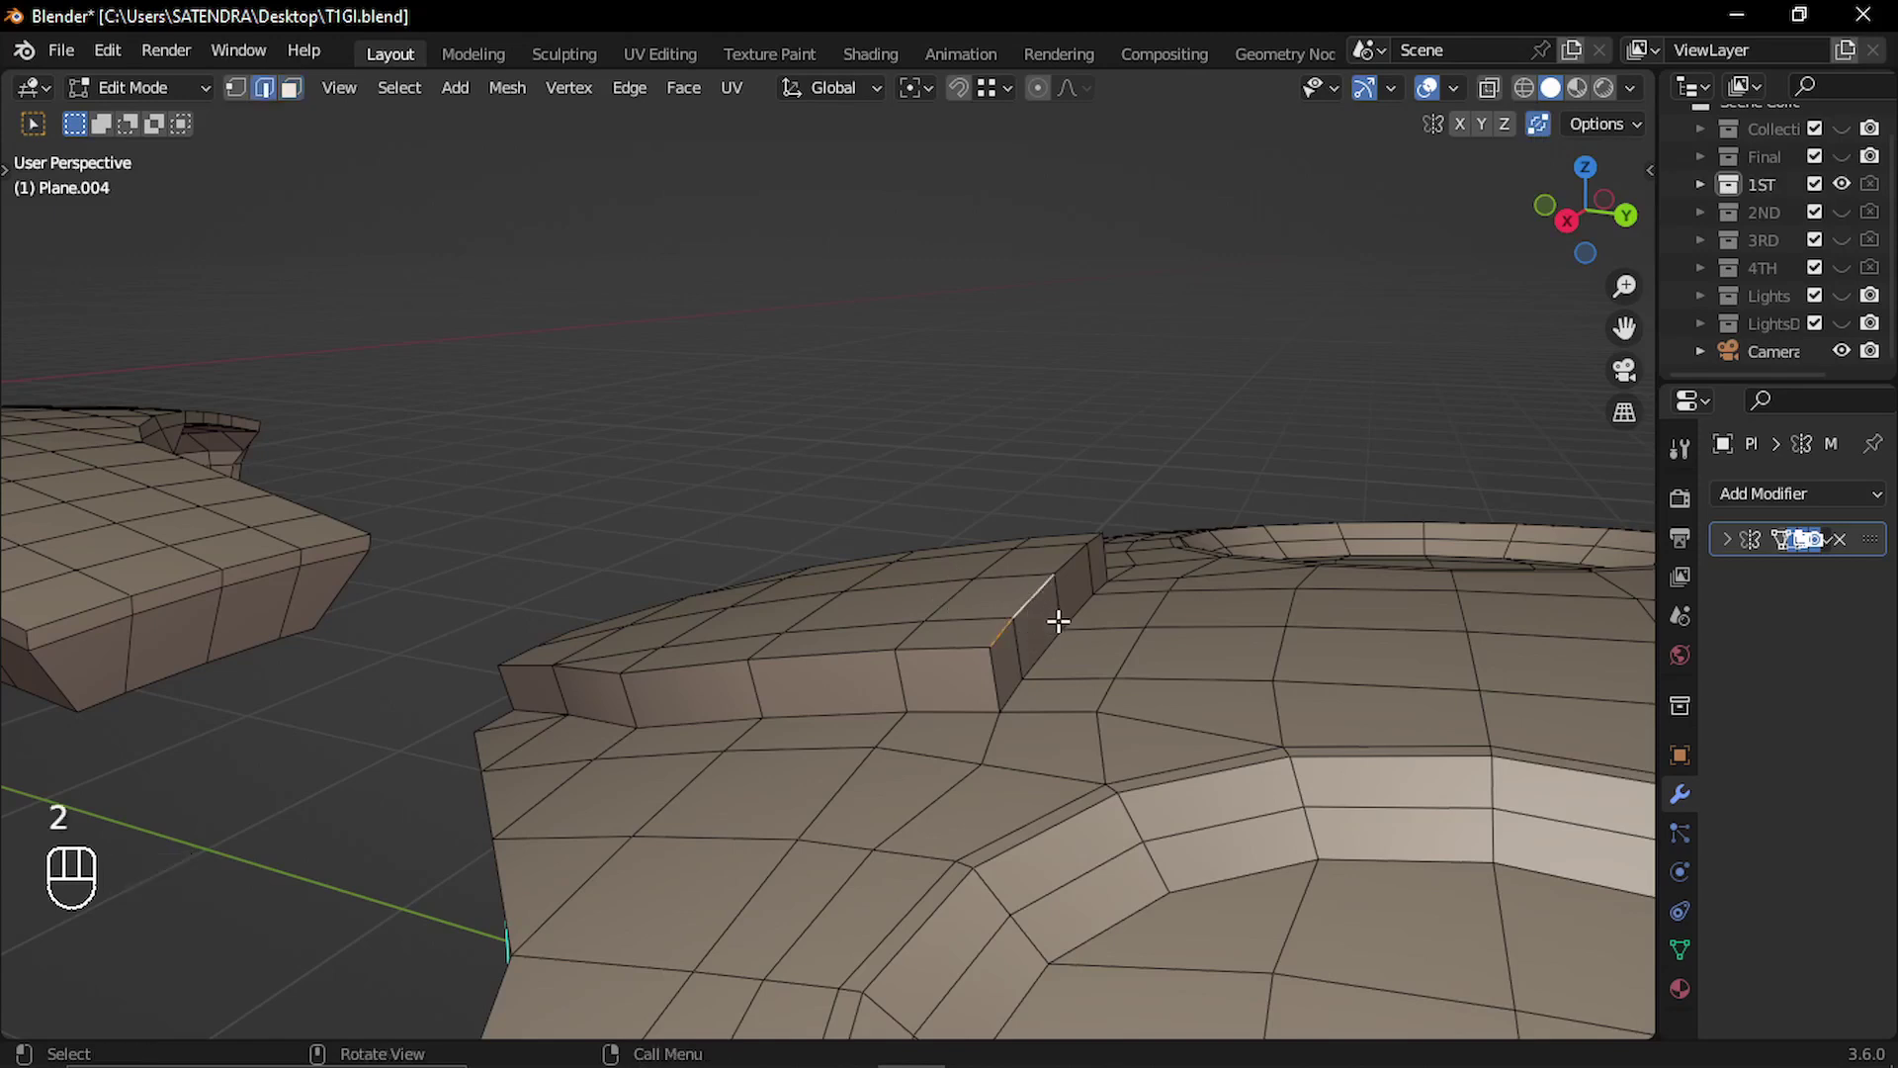
pyautogui.press('g')
pyautogui.press('g')
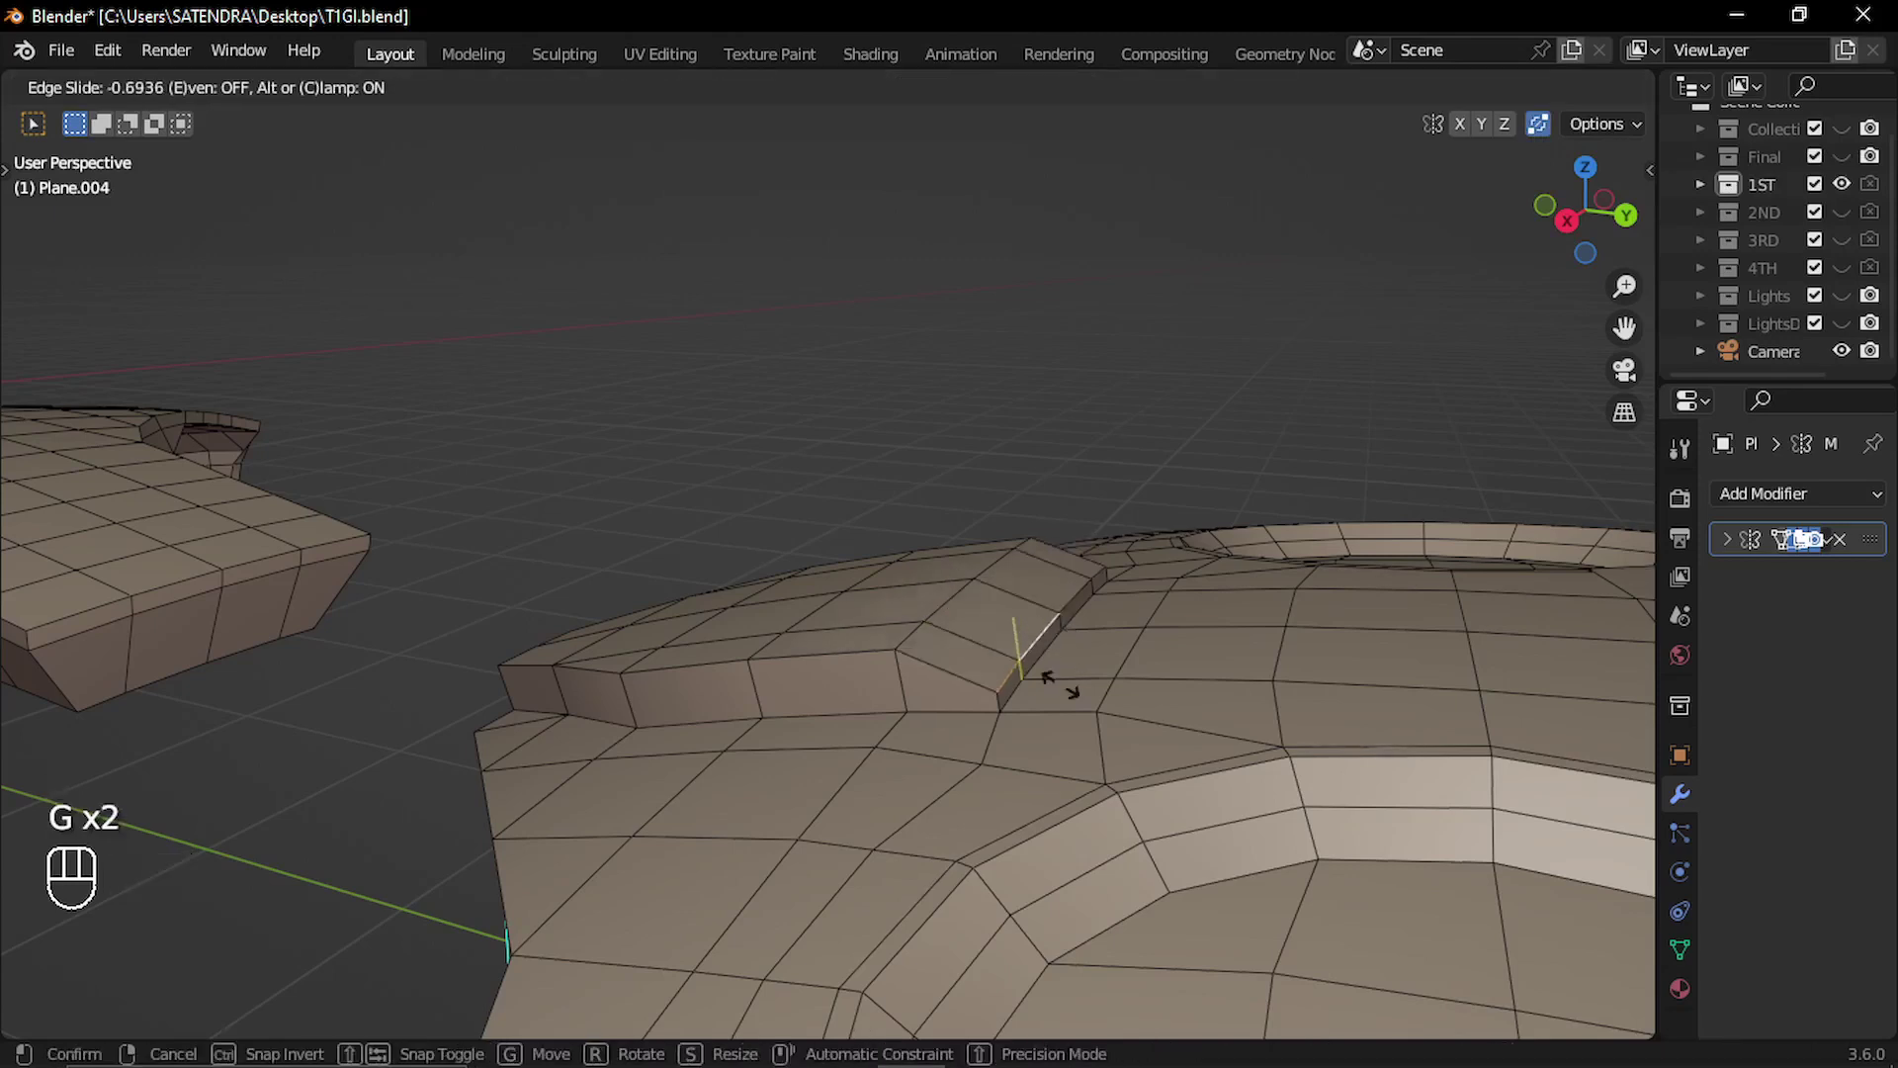
pyautogui.click(1084, 810)
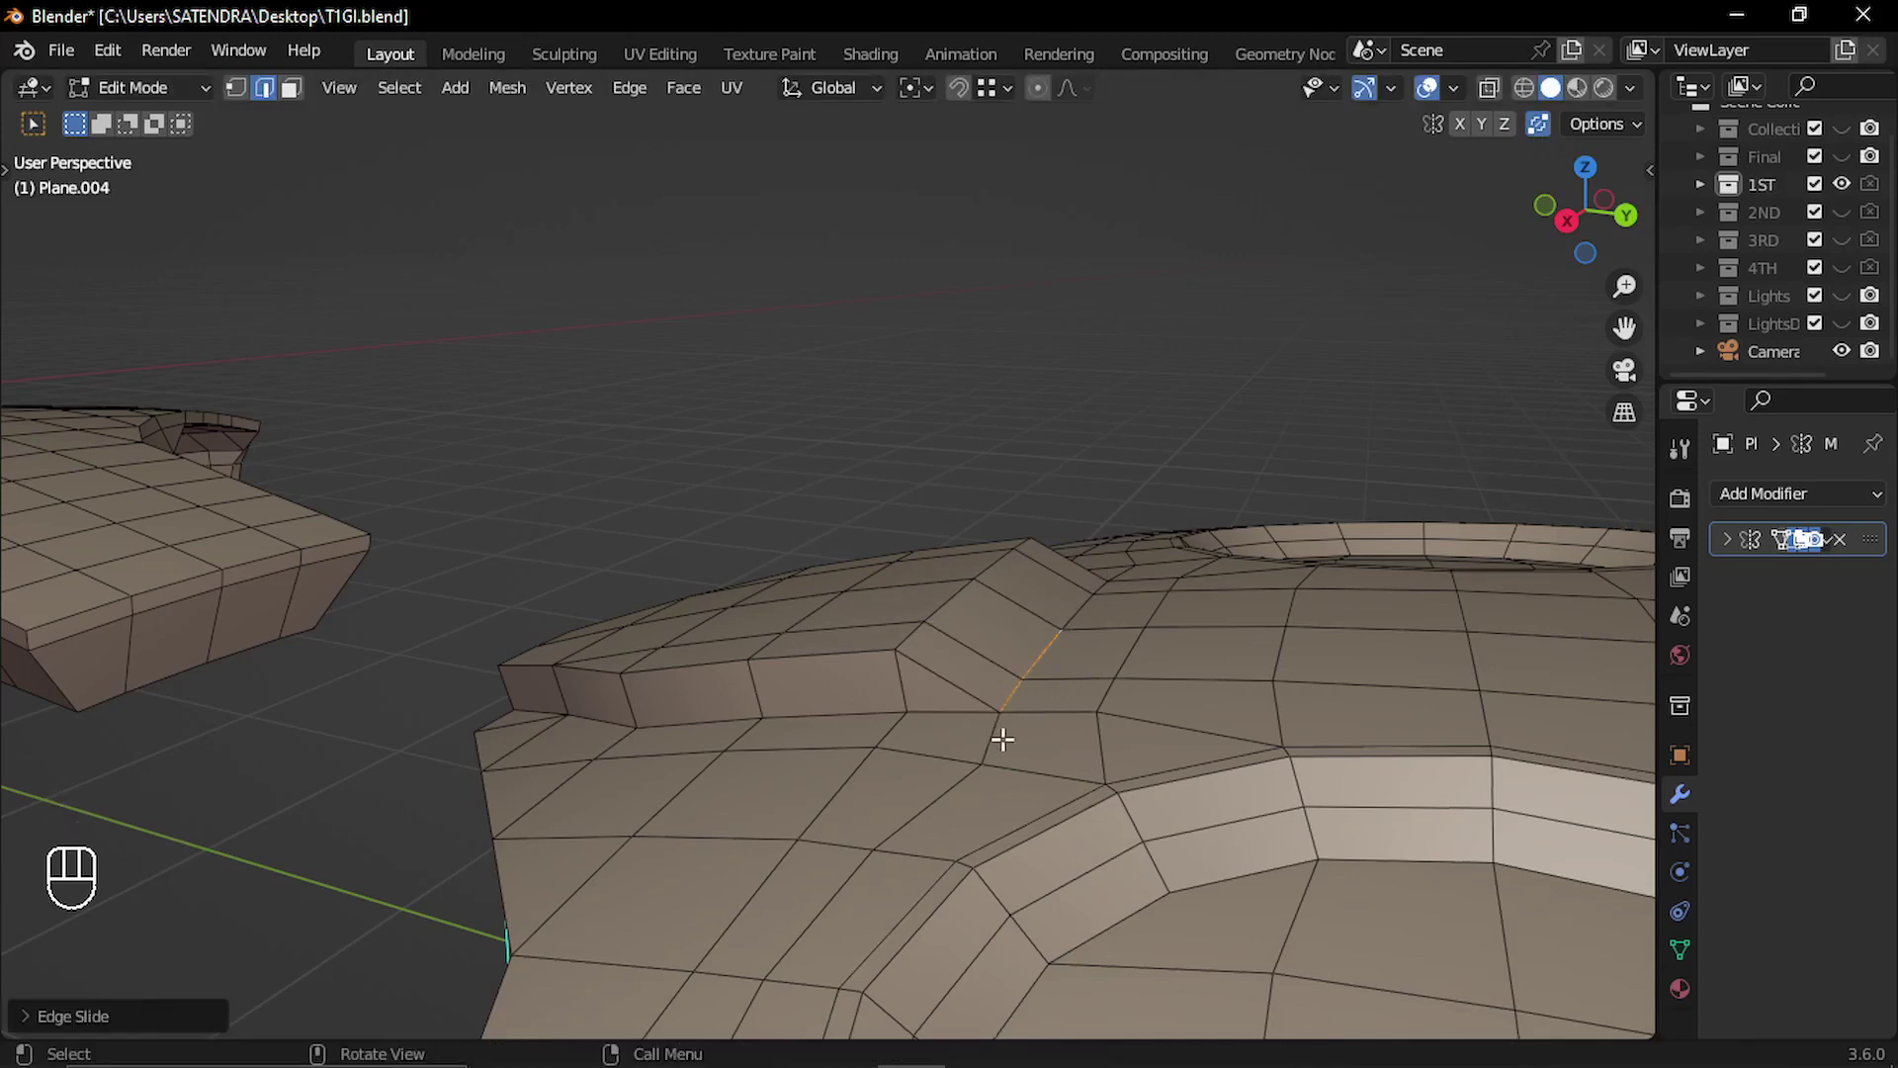
pyautogui.scroll(2, 1009, 725)
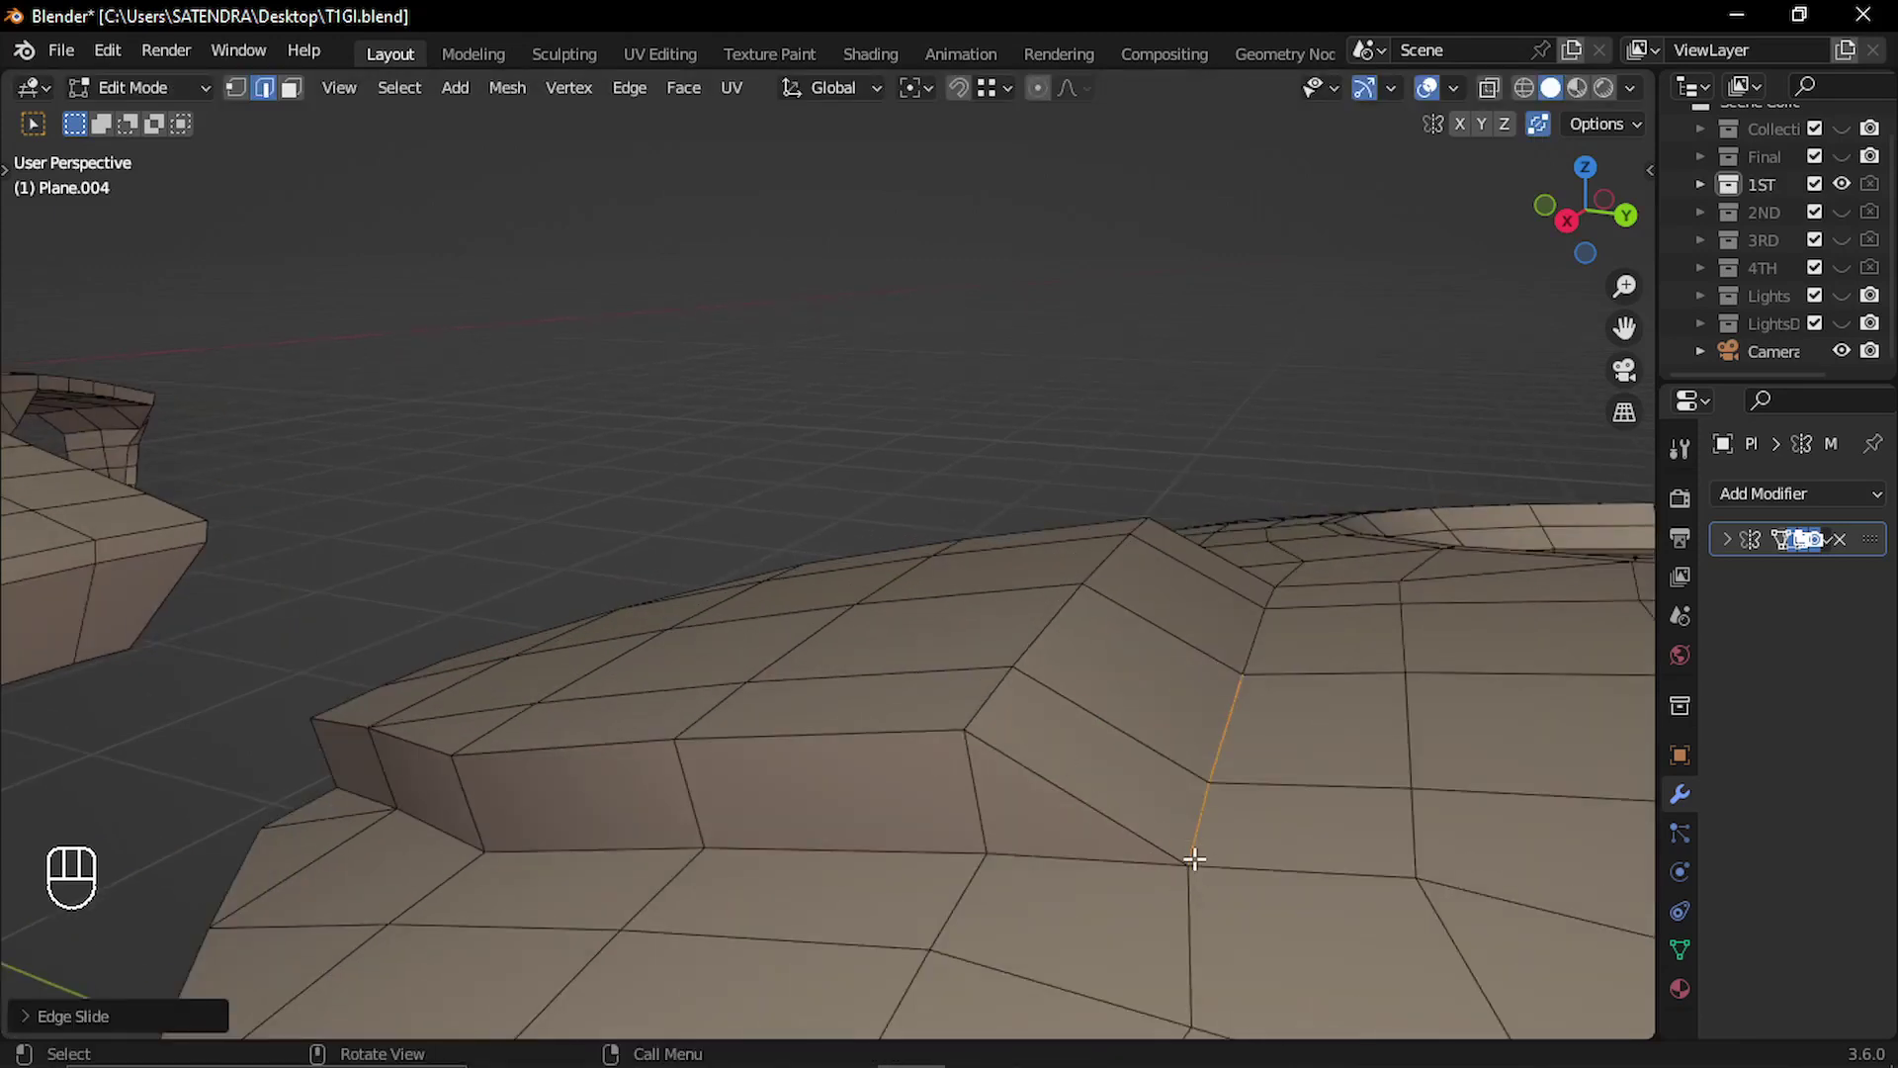
pyautogui.press('1')
pyautogui.click(1226, 887)
pyautogui.press('g')
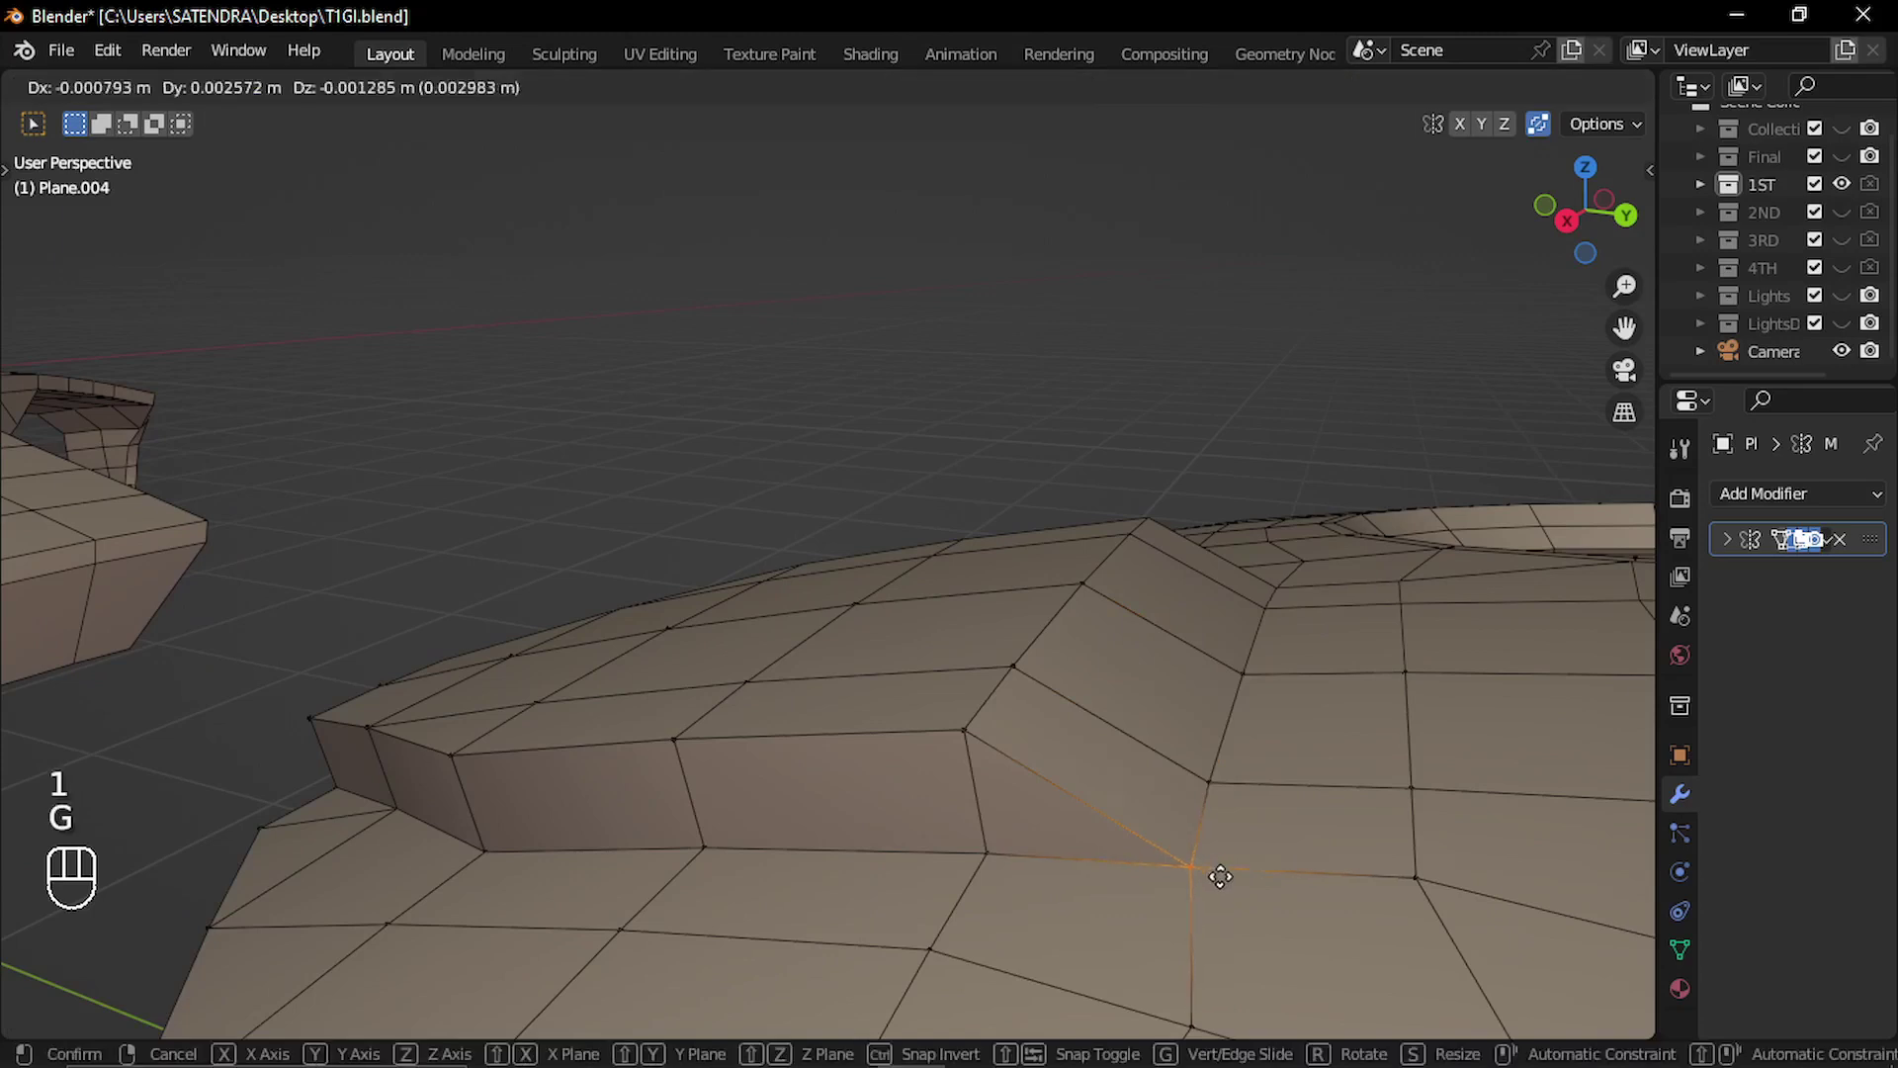
pyautogui.press('Escape')
# Select the vertices along the ridge above the ledge's sloped end and try to edge-slide them.
pyautogui.moveTo(1212, 860); pyautogui.dragTo(1026, 692, button='middle')
pyautogui.keyDown('alt'); pyautogui.click(1038, 756); pyautogui.keyUp('alt')
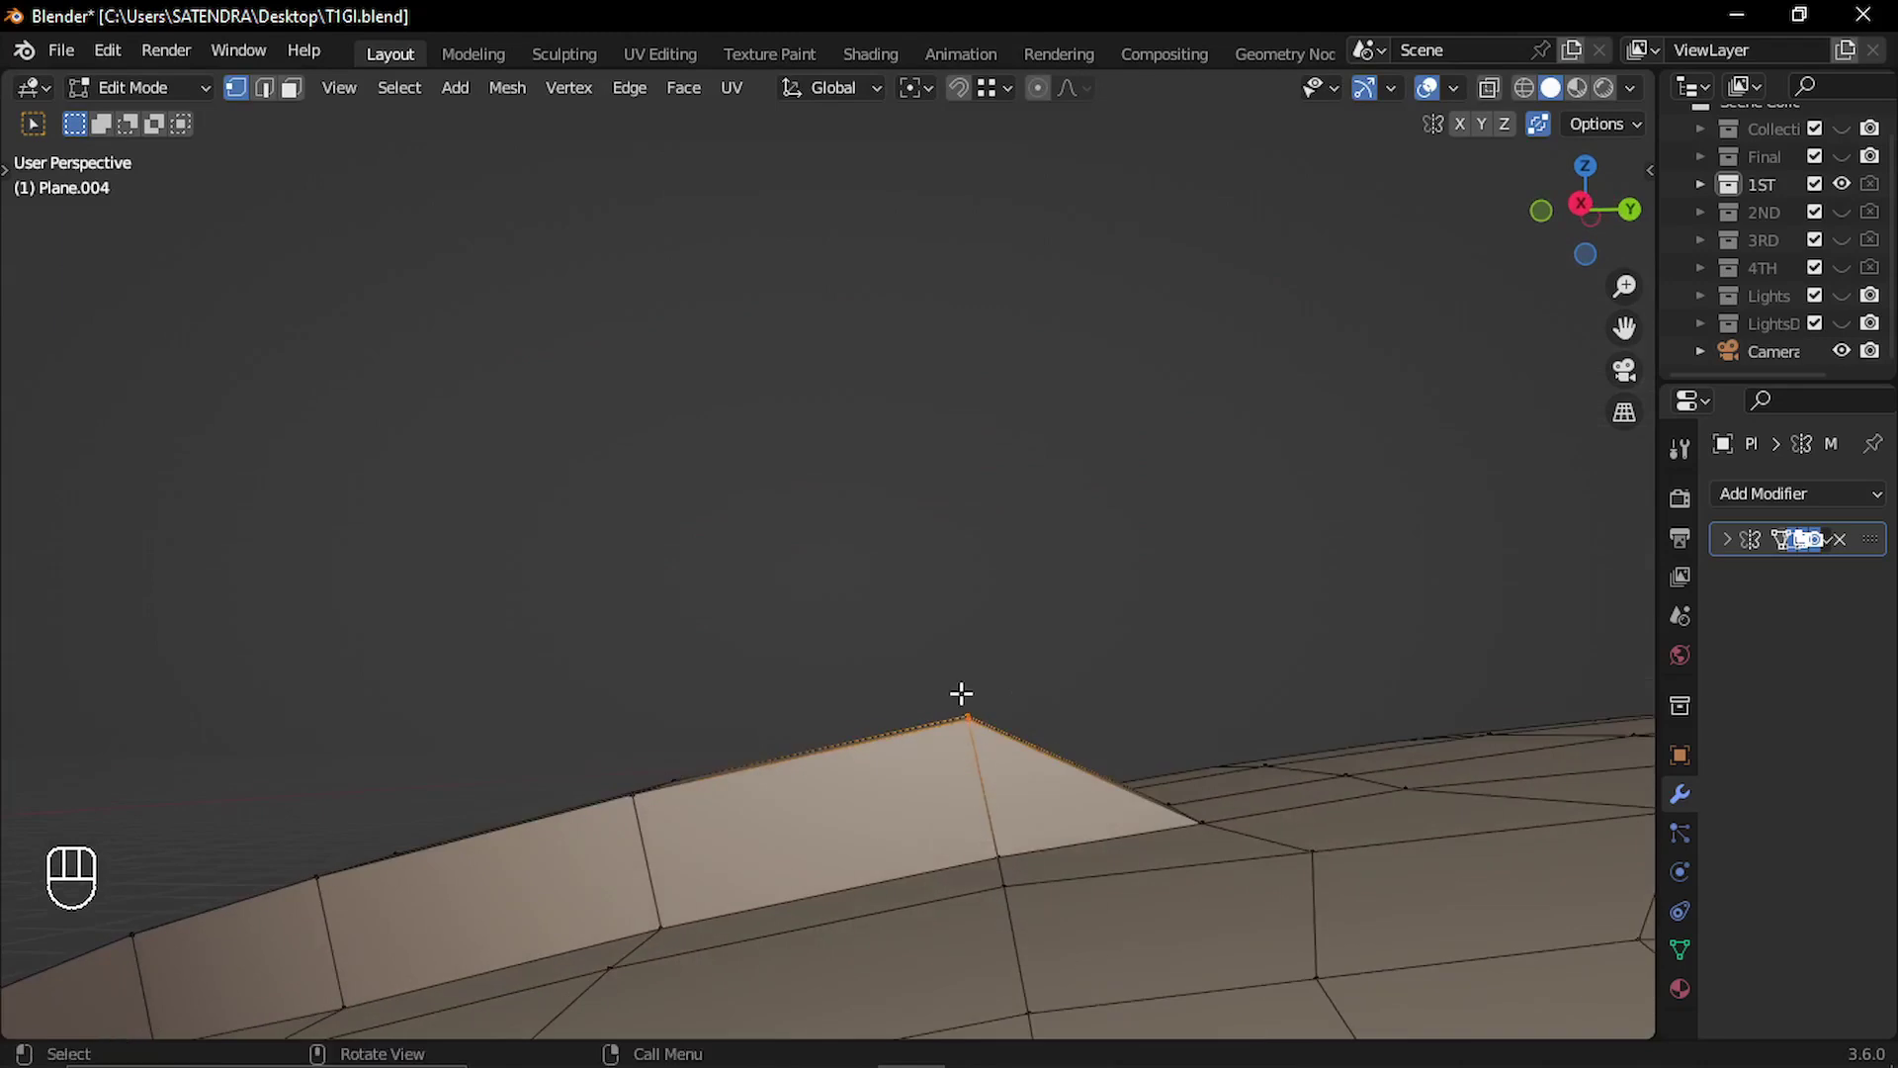
pyautogui.moveTo(990, 771); pyautogui.dragTo(1018, 716, button='middle')
pyautogui.press('g')
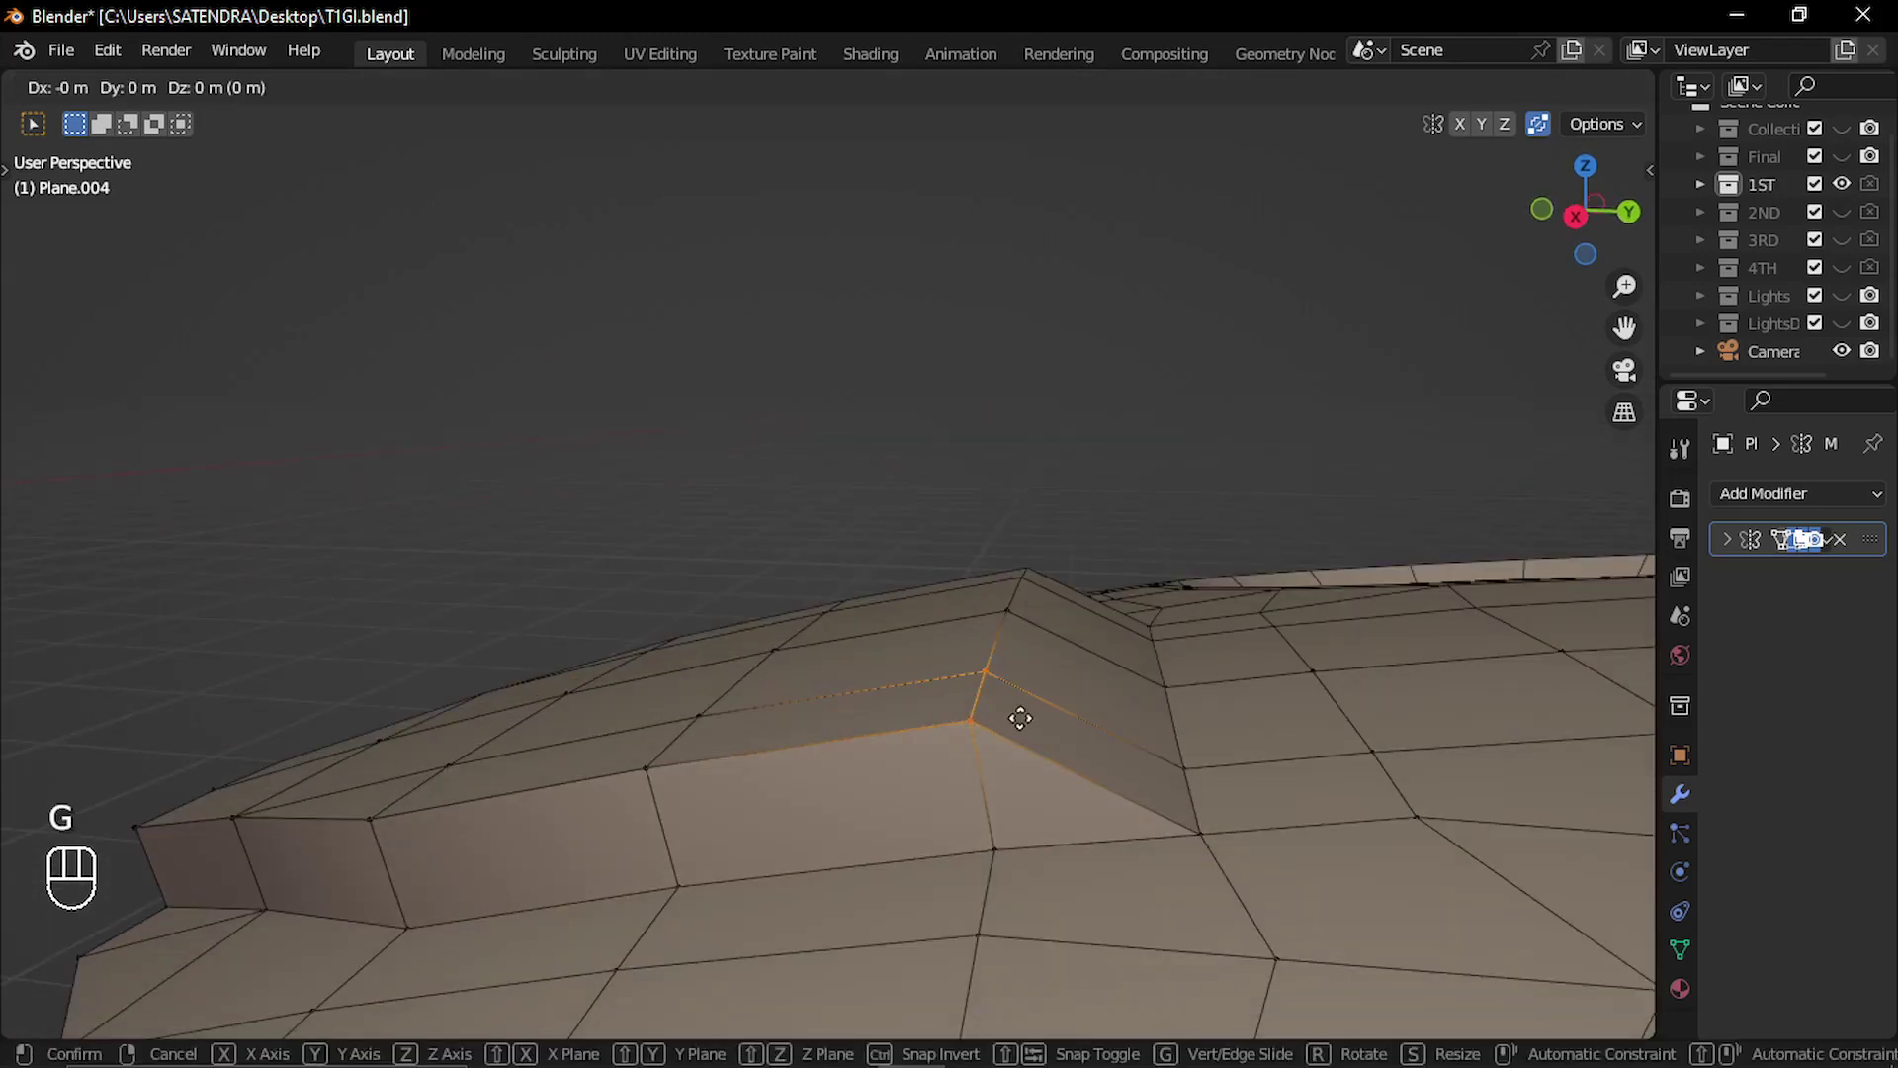
pyautogui.press('g')
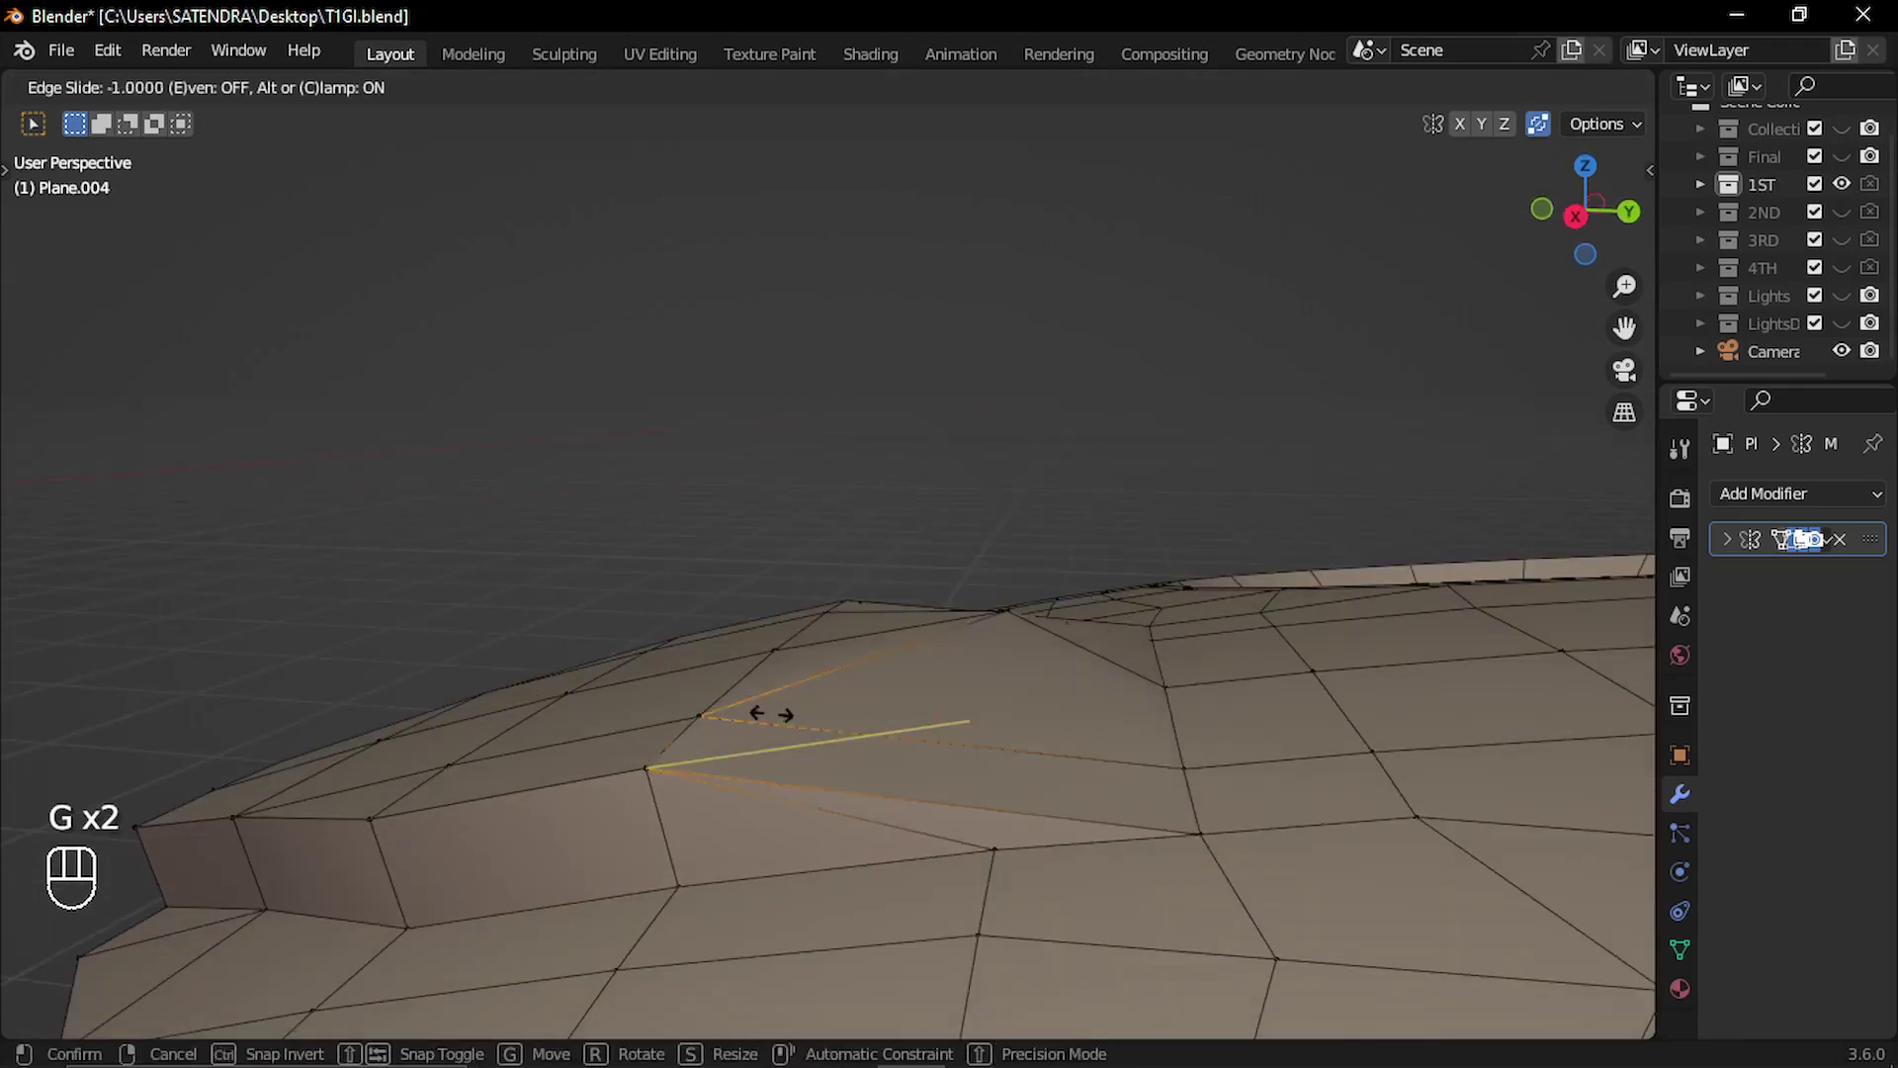
pyautogui.press('Escape')
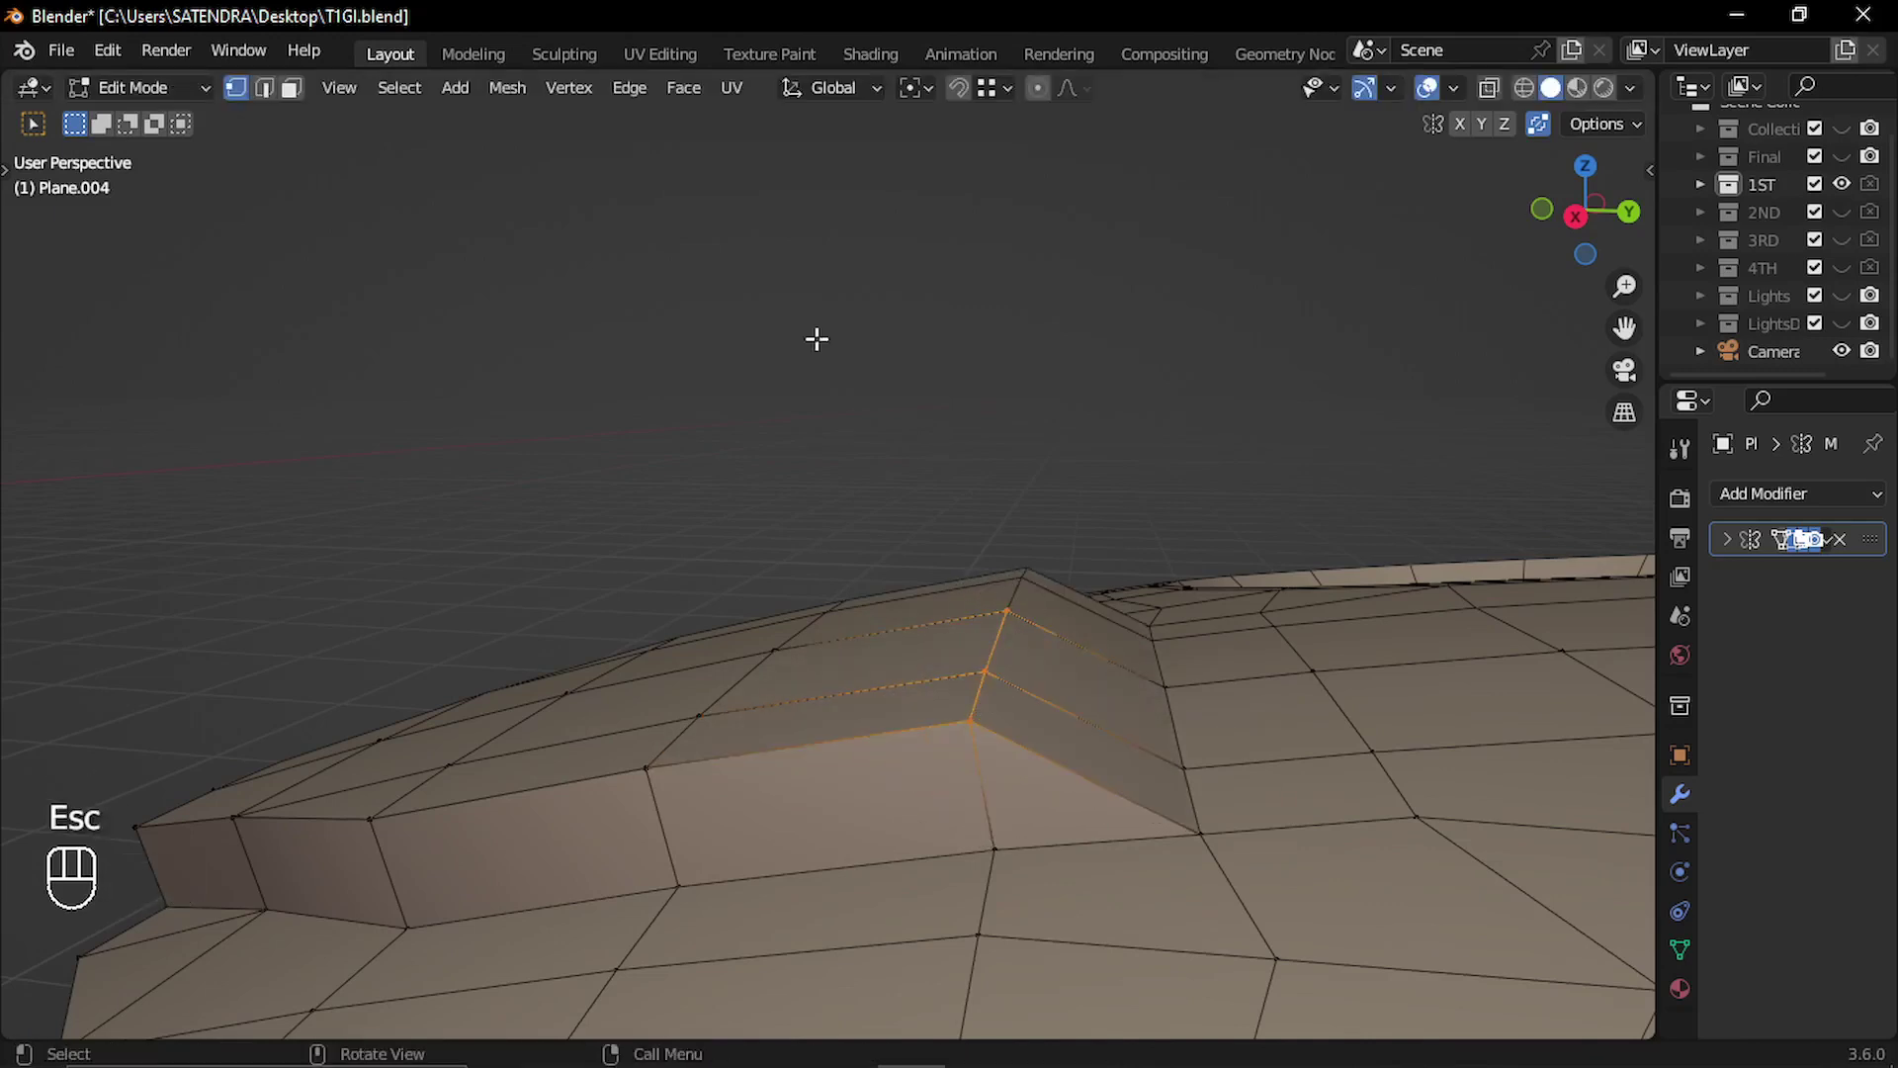
# Set the transform orientation to Normal and move the selected ridge vertices down towards the panel surface to soften the slope.
pyautogui.click(836, 89)
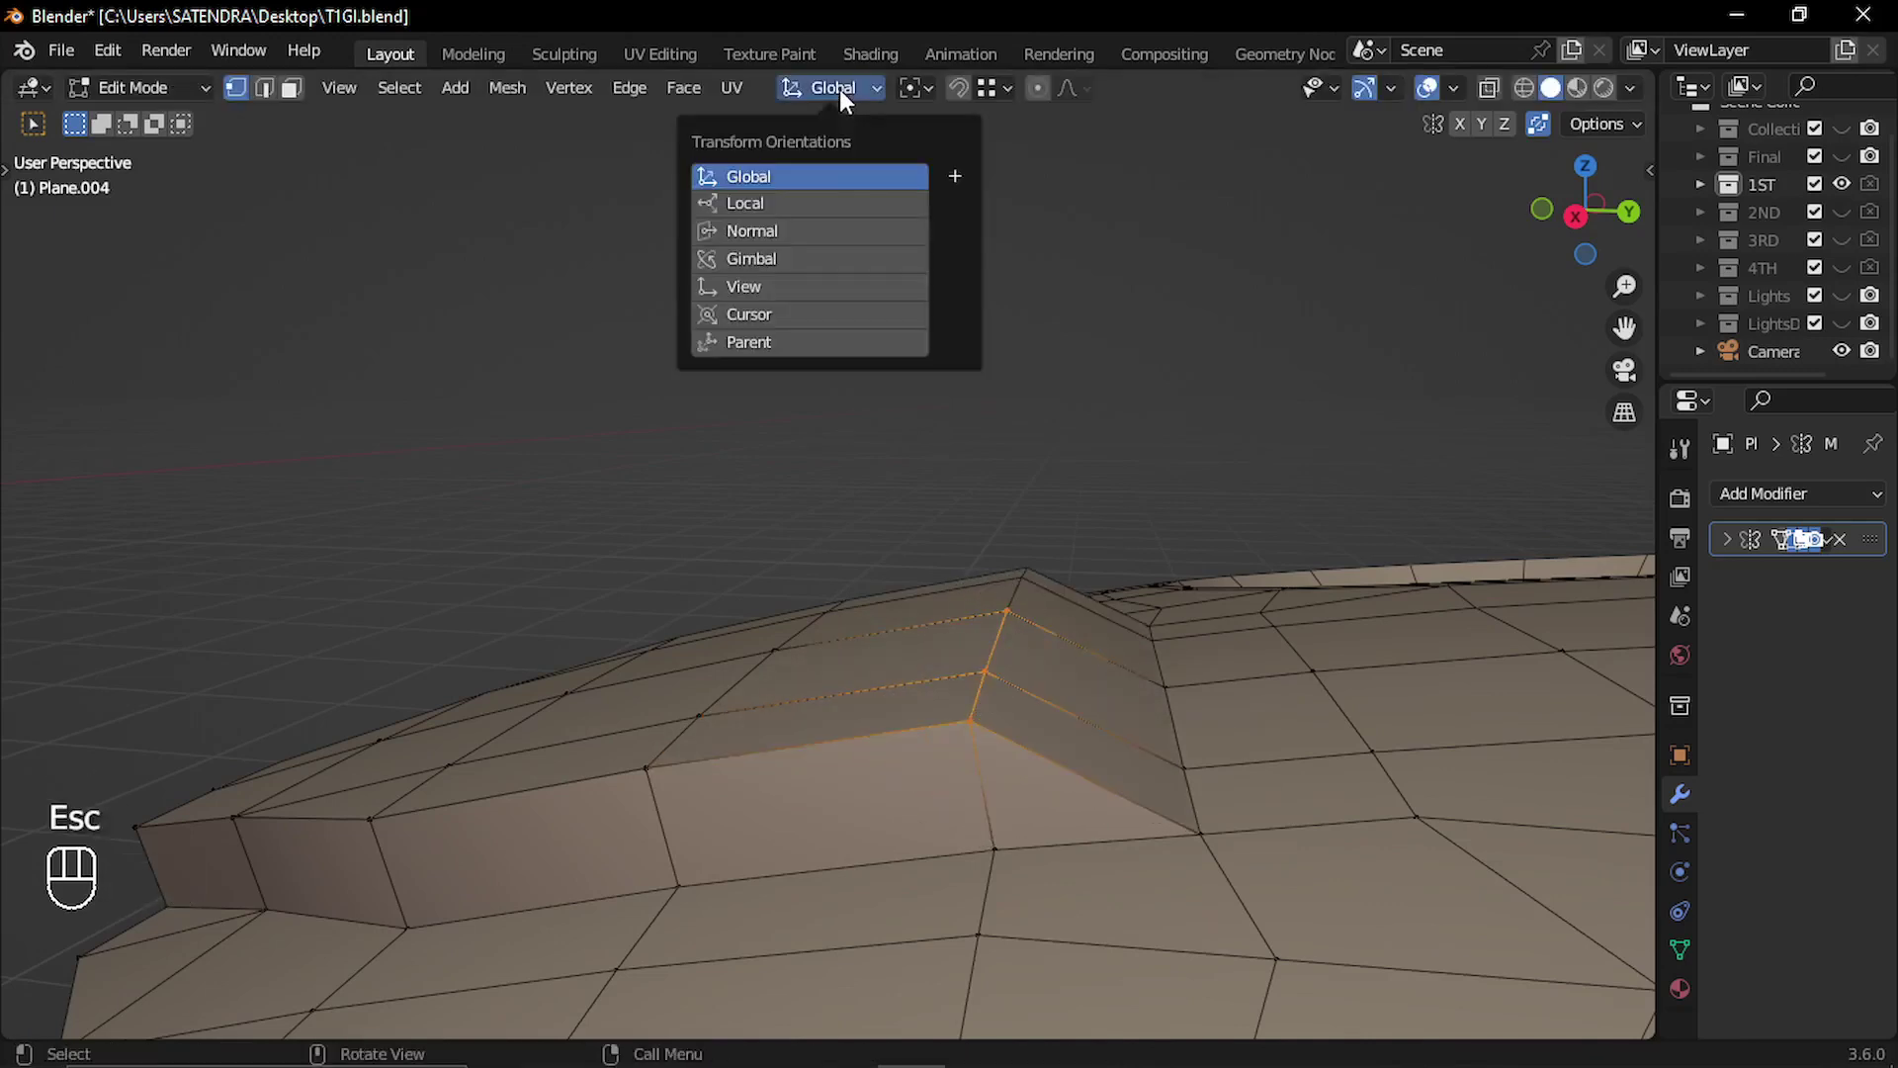
pyautogui.click(766, 233)
pyautogui.moveTo(961, 601)
pyautogui.mouseDown(button='middle')
pyautogui.moveTo(972, 571)
pyautogui.moveTo(966, 604)
pyautogui.moveTo(948, 602)
pyautogui.mouseUp(button='middle')
pyautogui.press('g')
pyautogui.moveTo(1063, 547); pyautogui.dragTo(1067, 593, button='middle')
pyautogui.click(953, 619)
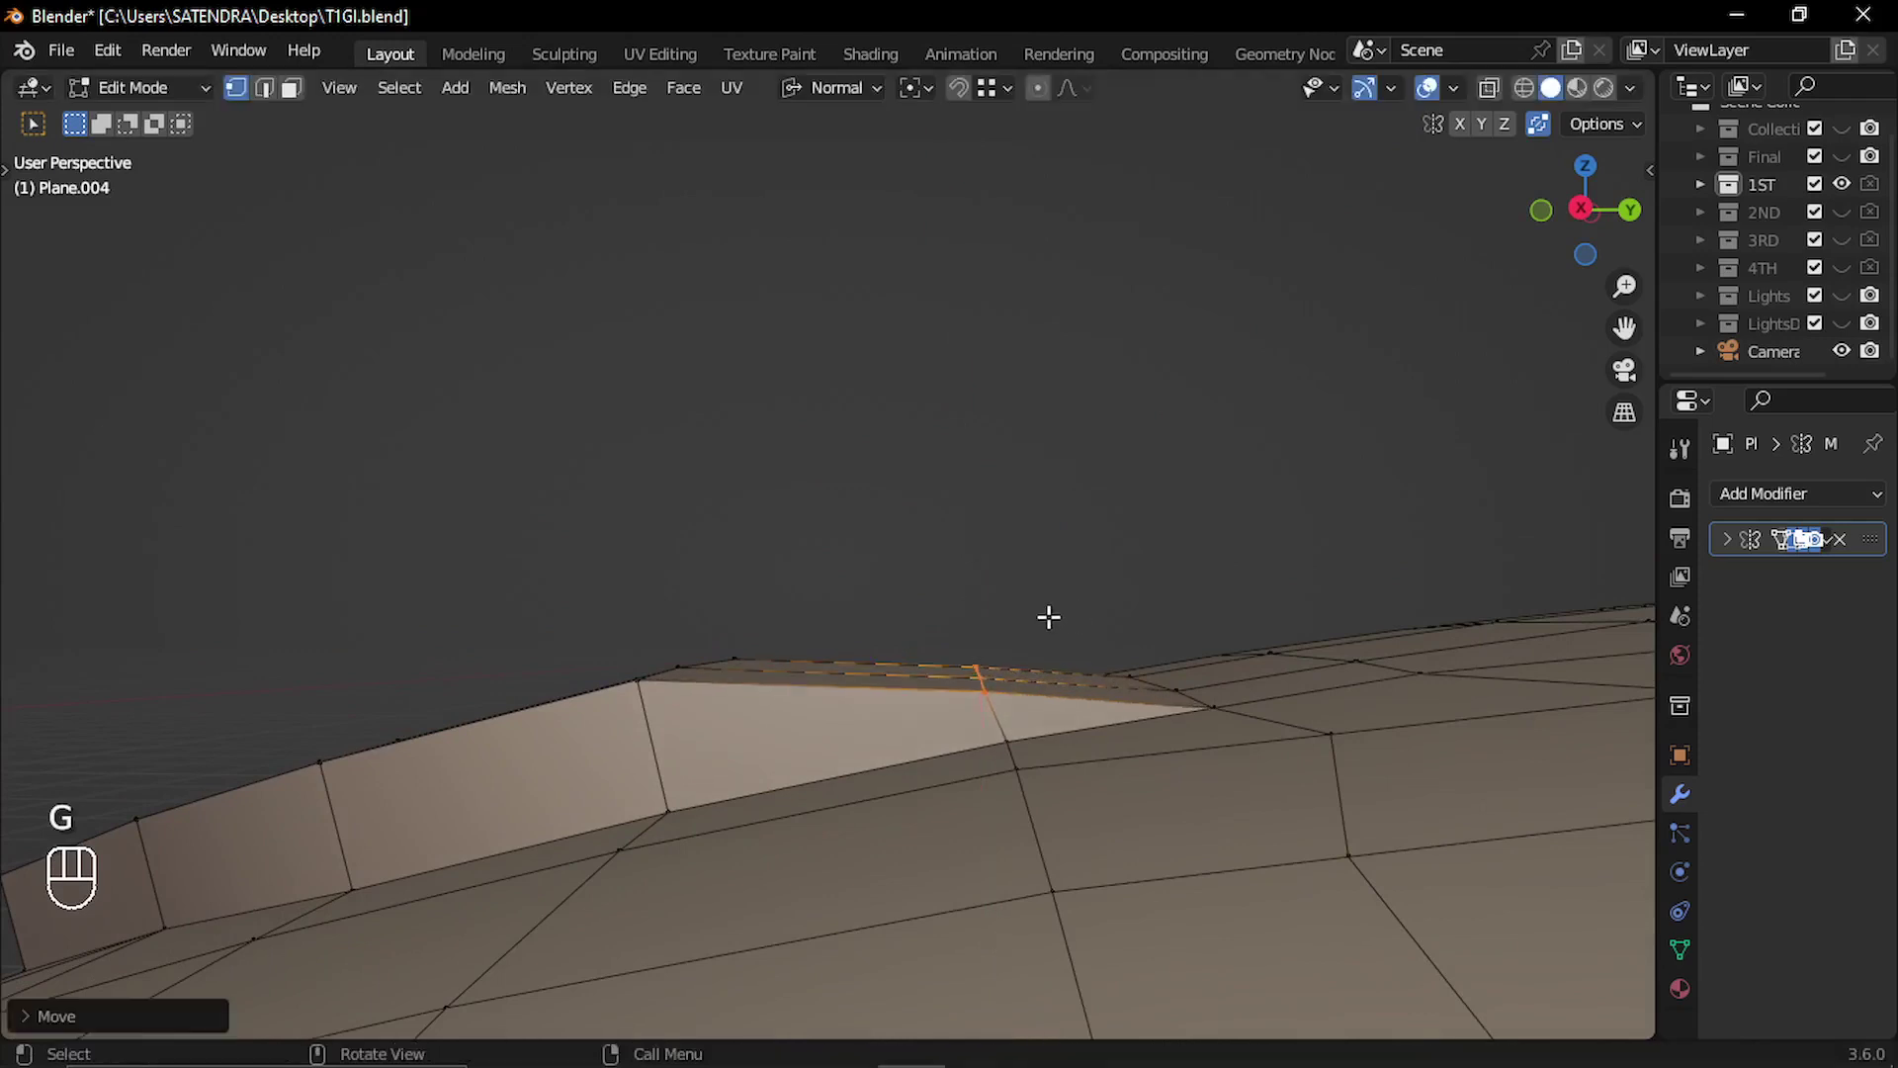
pyautogui.moveTo(953, 619); pyautogui.dragTo(969, 563, button='middle')
pyautogui.press('g')
pyautogui.press('Escape')
pyautogui.press('g')
pyautogui.click(966, 567)
# Select the next row of vertices along the ledge's top and move them about -0.04 m along the normal X axis.
pyautogui.keyDown('shift'); pyautogui.moveTo(832, 613); pyautogui.dragTo(1114, 570, button='middle'); pyautogui.keyUp('shift')
pyautogui.click(936, 585)
pyautogui.press('g')
pyautogui.press('x')
pyautogui.press('x')
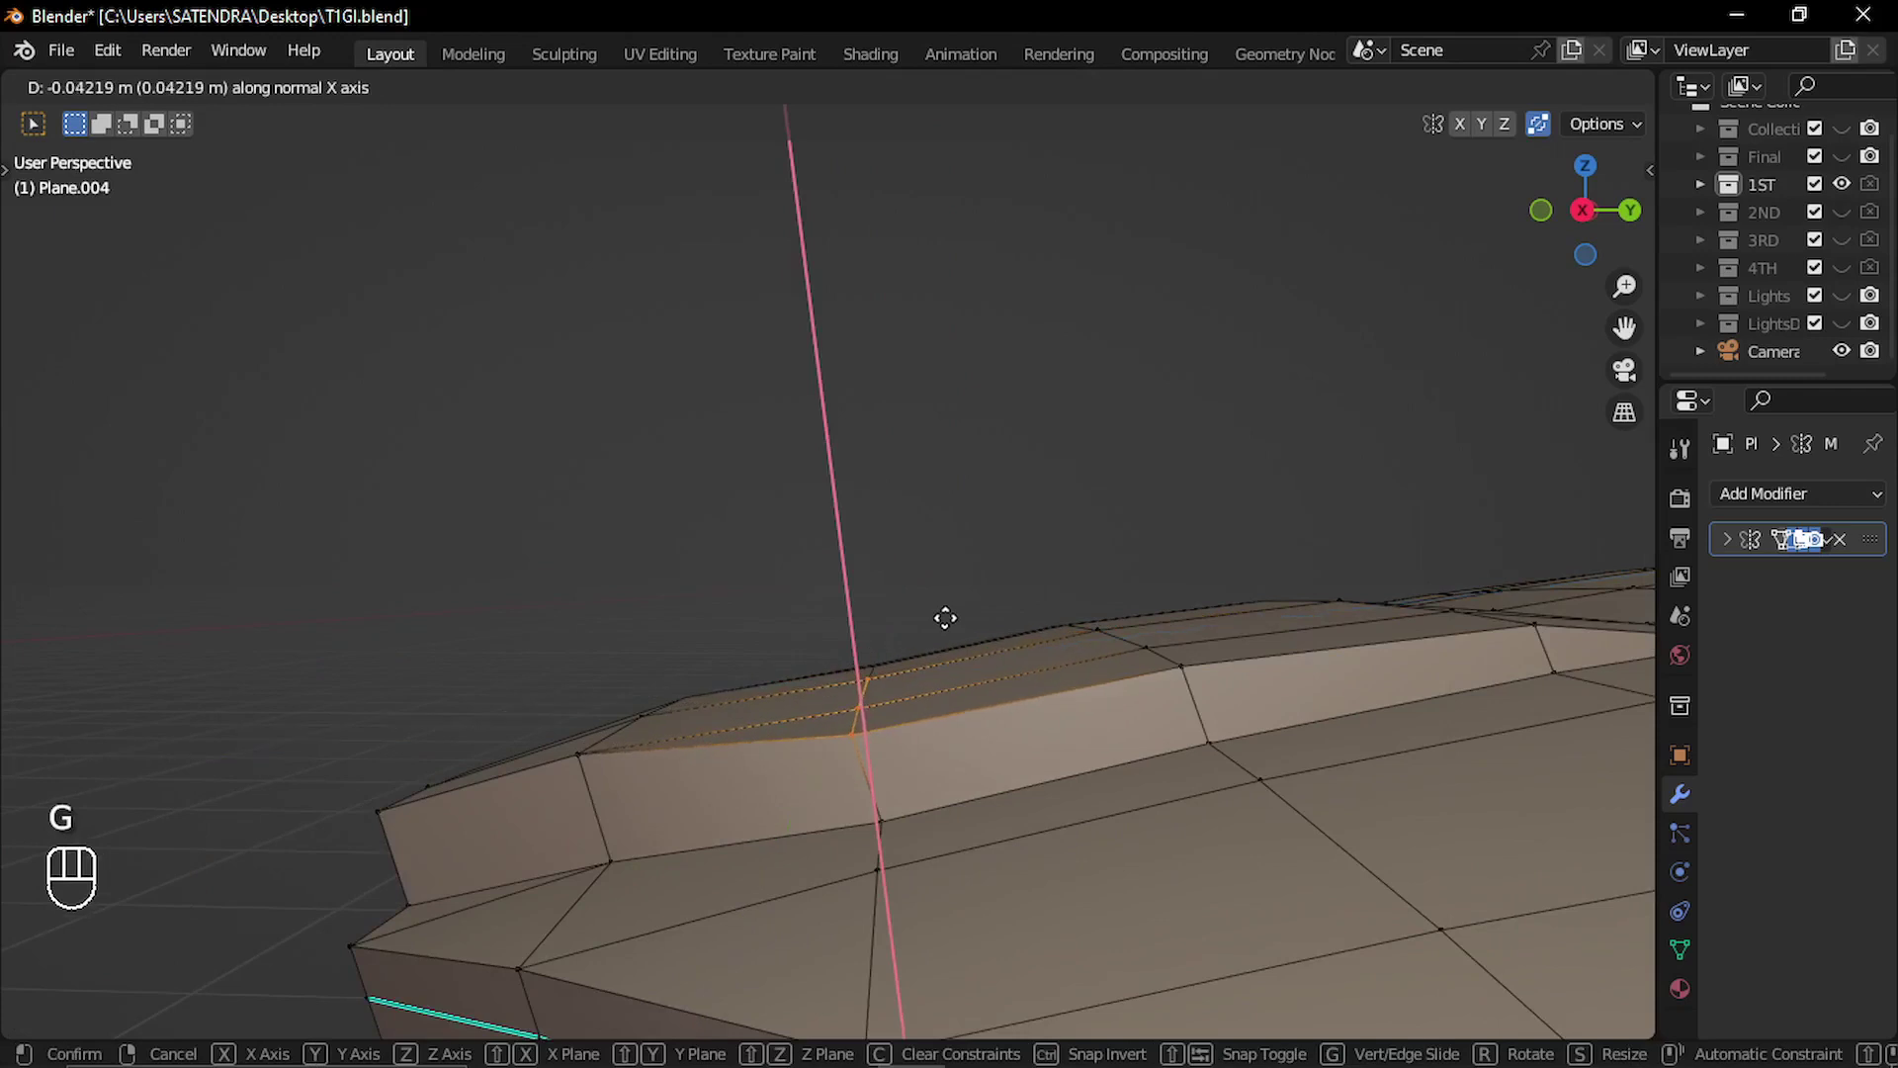
pyautogui.click(940, 619)
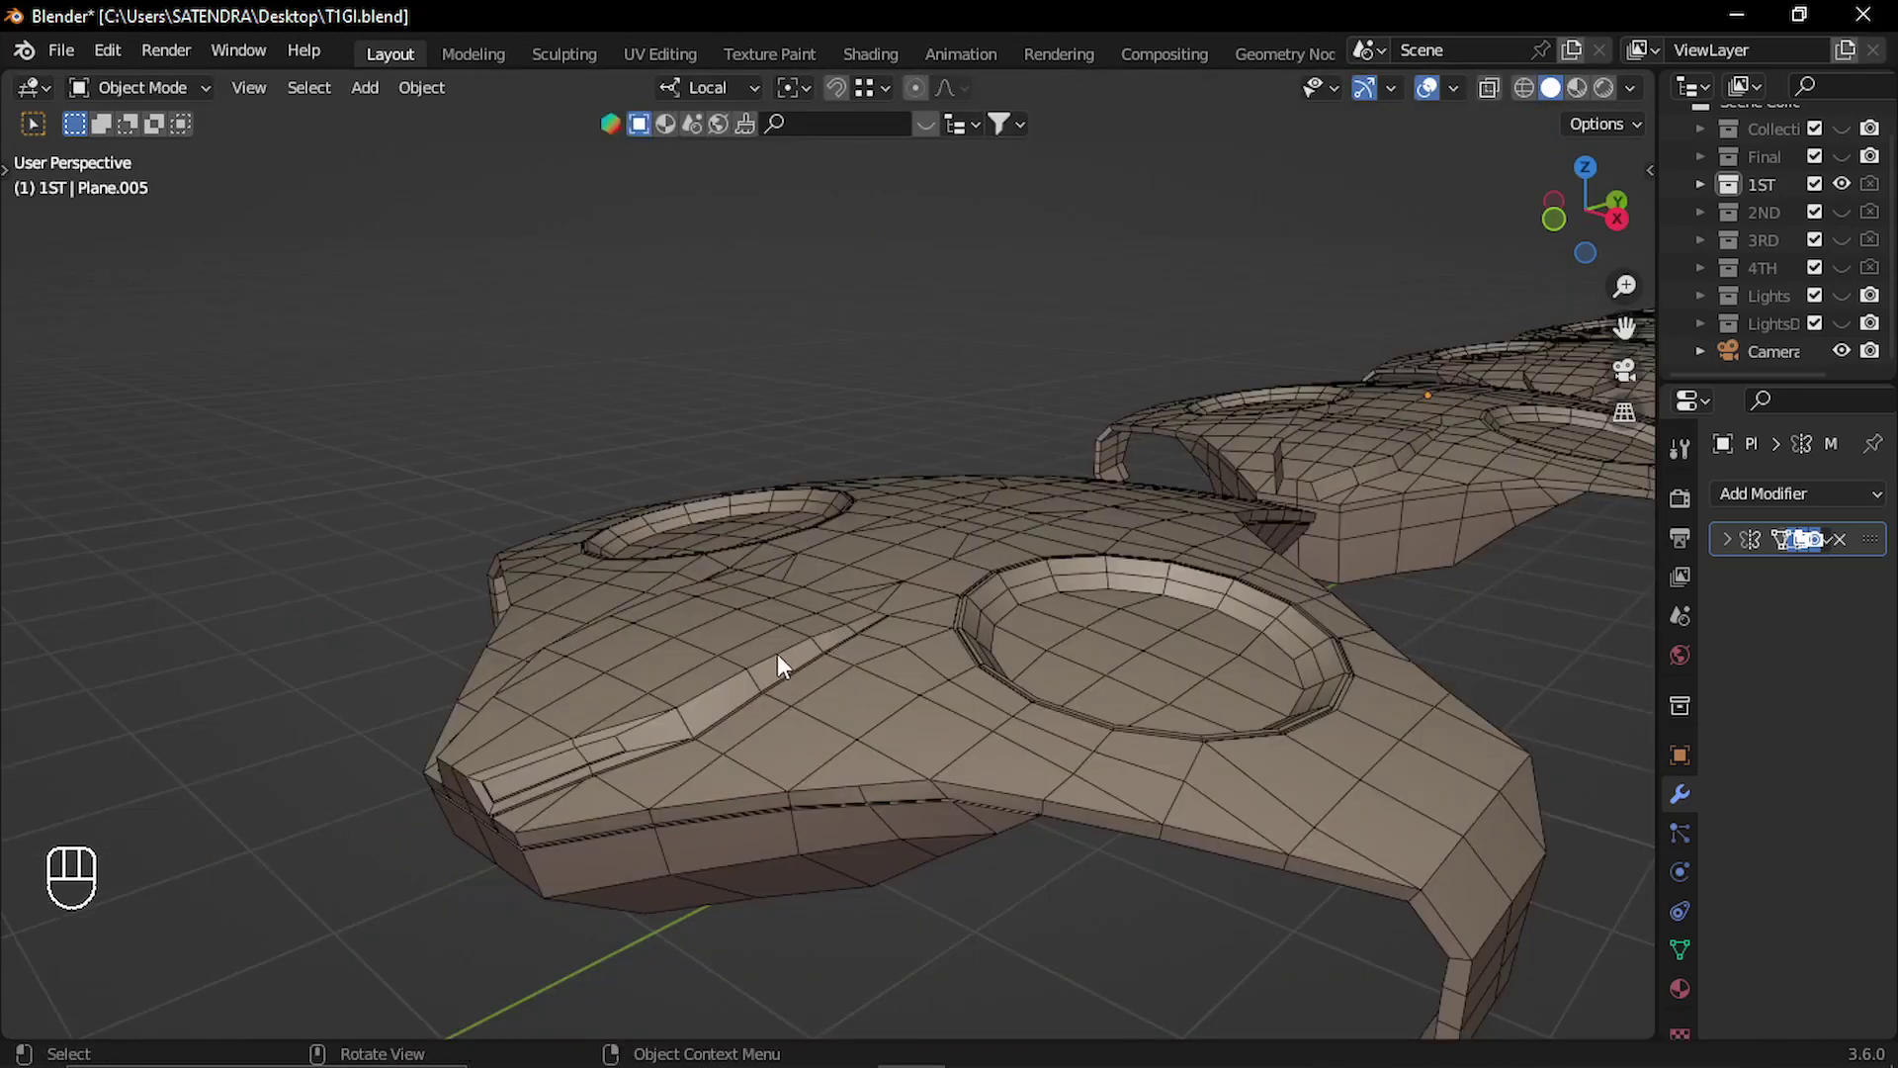
# Open the next panel copy in Edit Mode and select the two sloped ledge faces nearest its front corner.
pyautogui.keyDown('shift'); pyautogui.moveTo(779, 656); pyautogui.dragTo(465, 813, button='middle'); pyautogui.keyUp('shift')
pyautogui.keyDown('shift'); pyautogui.moveTo(1153, 550); pyautogui.dragTo(733, 702, button='middle'); pyautogui.keyUp('shift')
pyautogui.click(754, 704)
pyautogui.press('Tab')
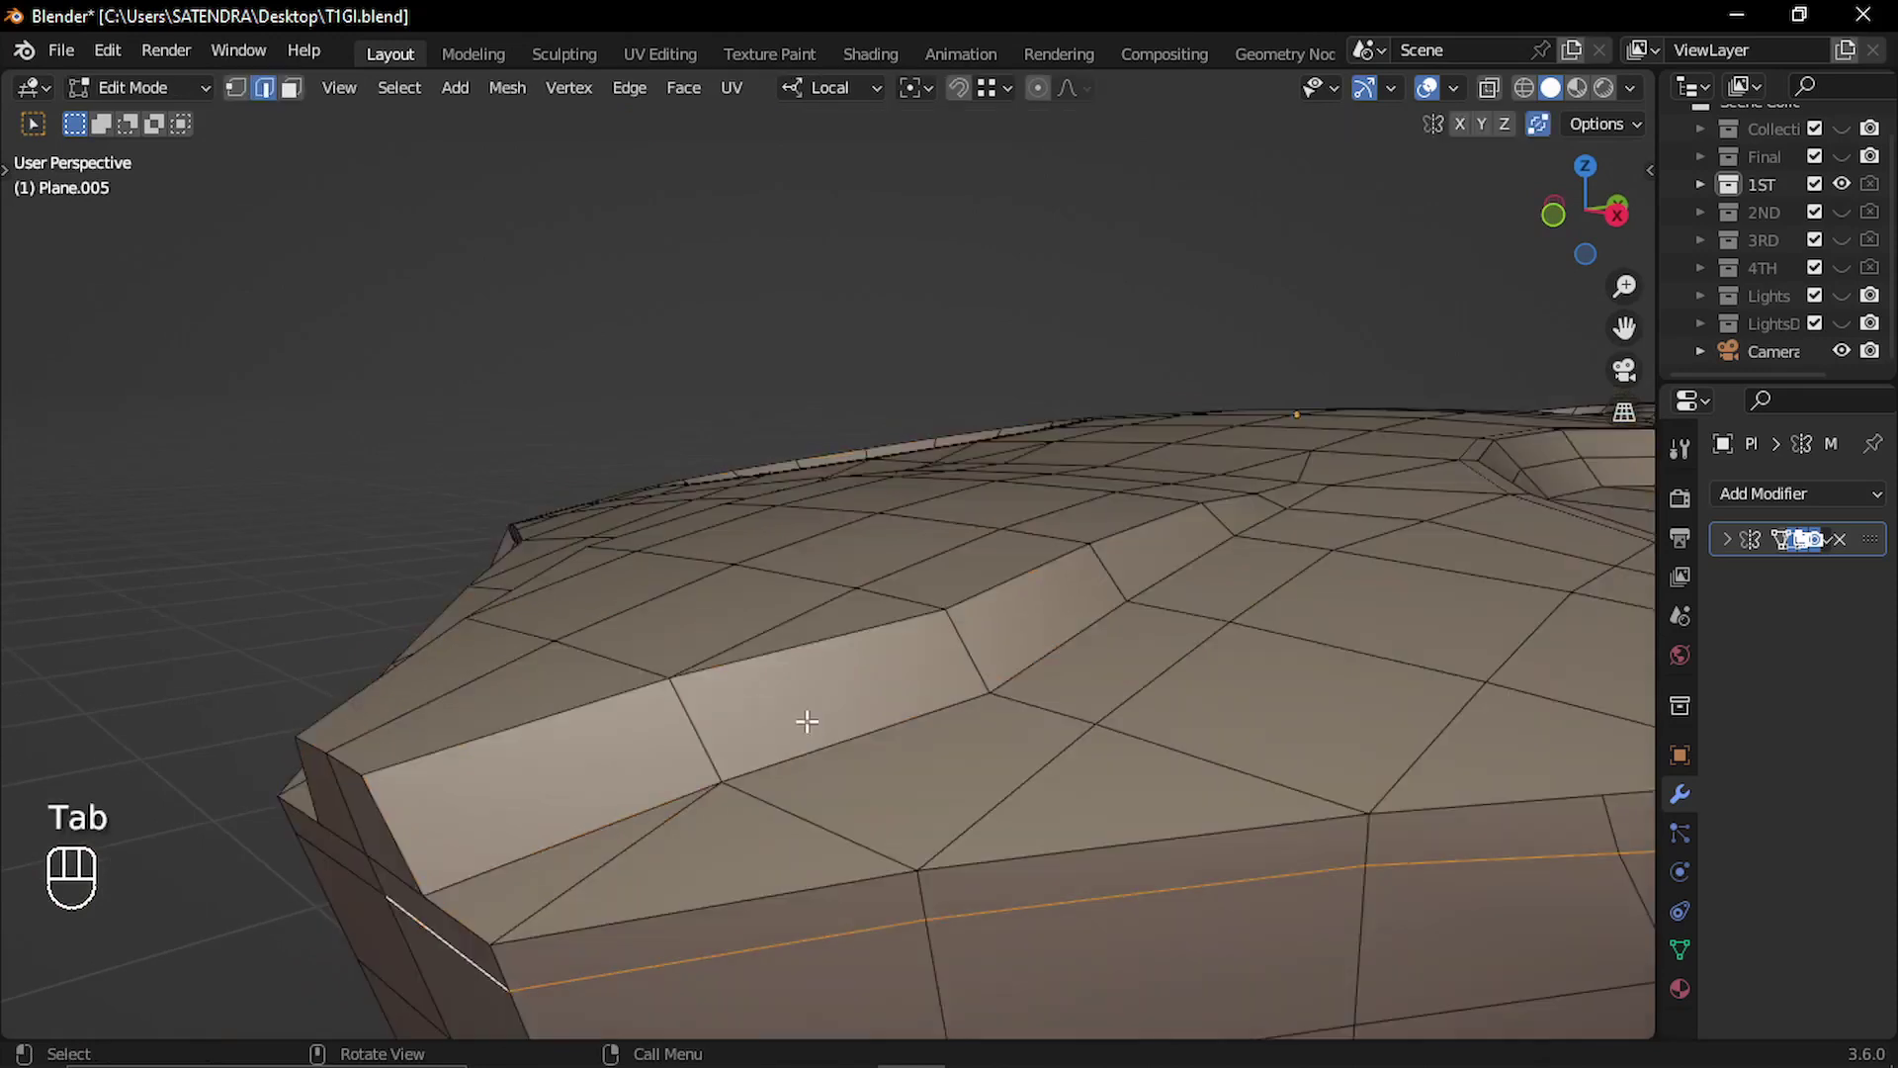
pyautogui.press('3')
pyautogui.click(772, 706)
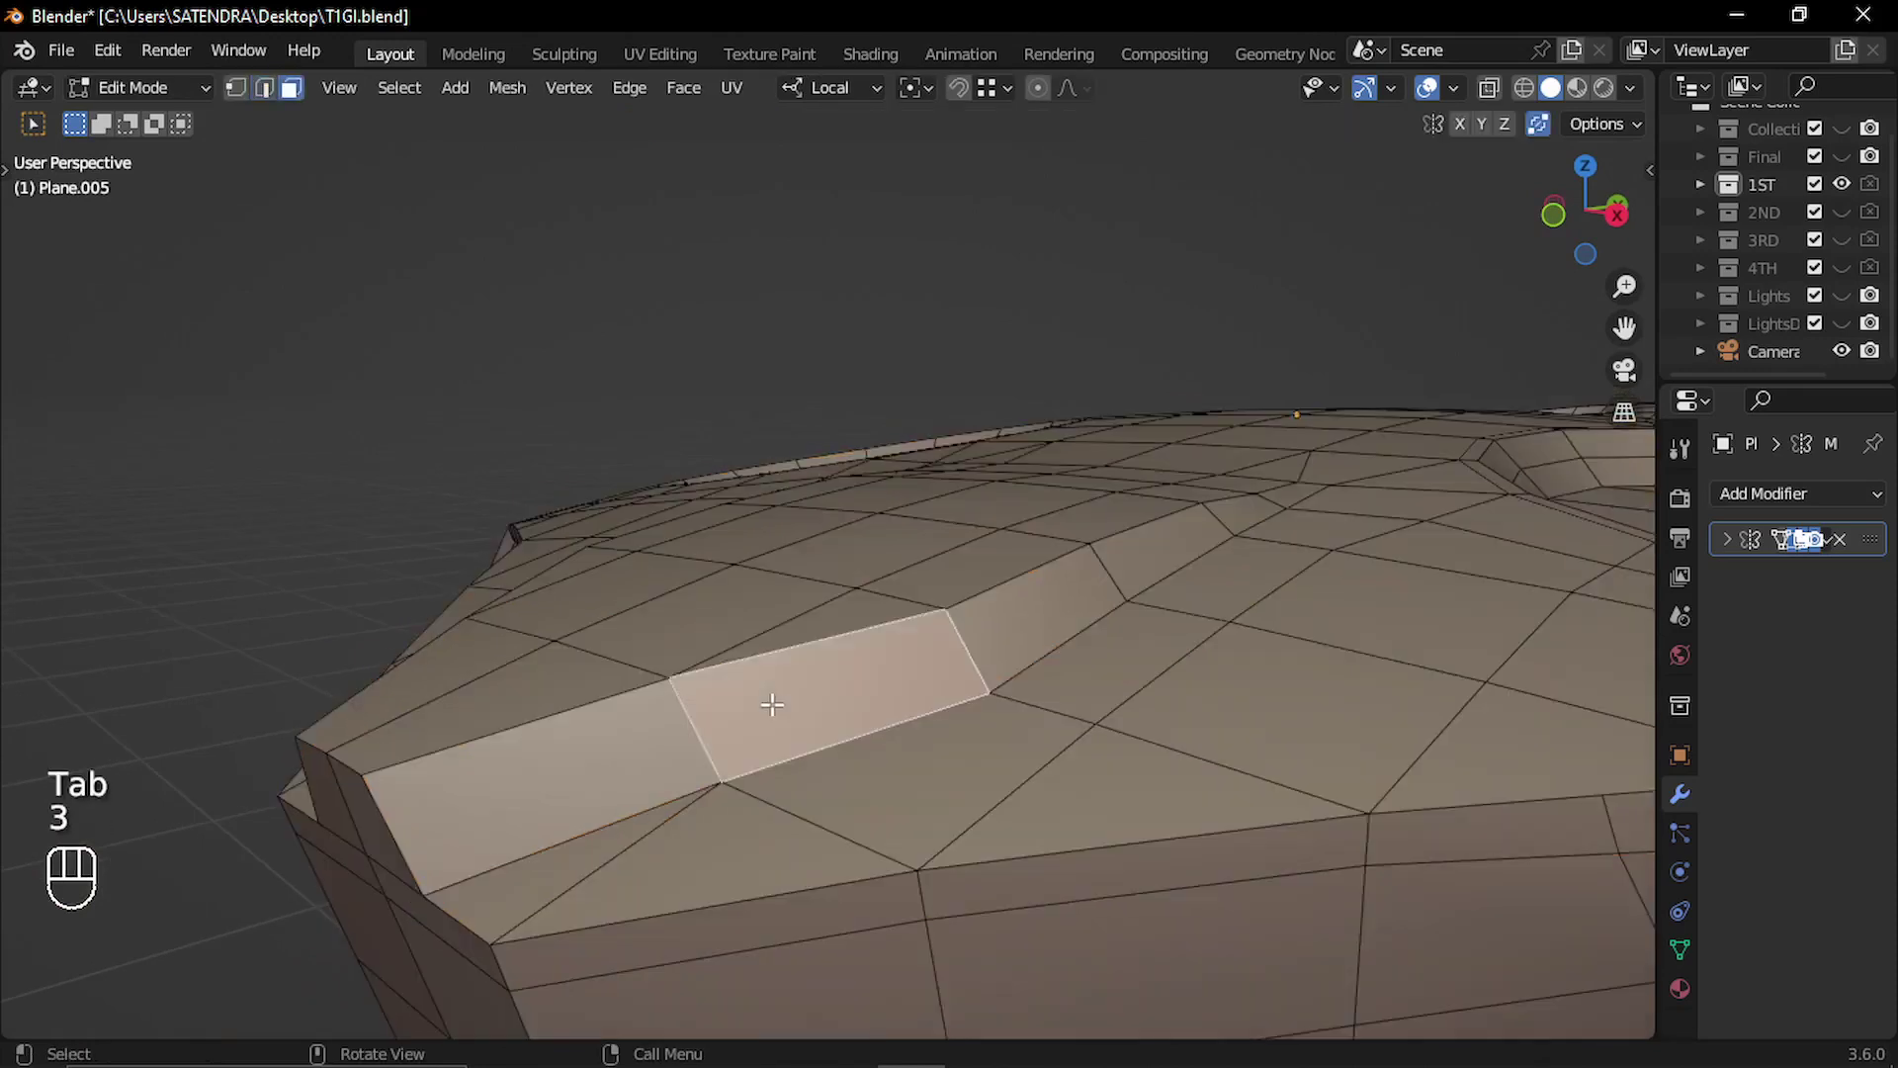
pyautogui.keyDown('shift'); pyautogui.click(627, 768); pyautogui.keyUp('shift')
# Try insetting the two ledge faces as one region and extruding them about -0.02 m along their normals.
pyautogui.press('i')
pyautogui.click(1028, 732)
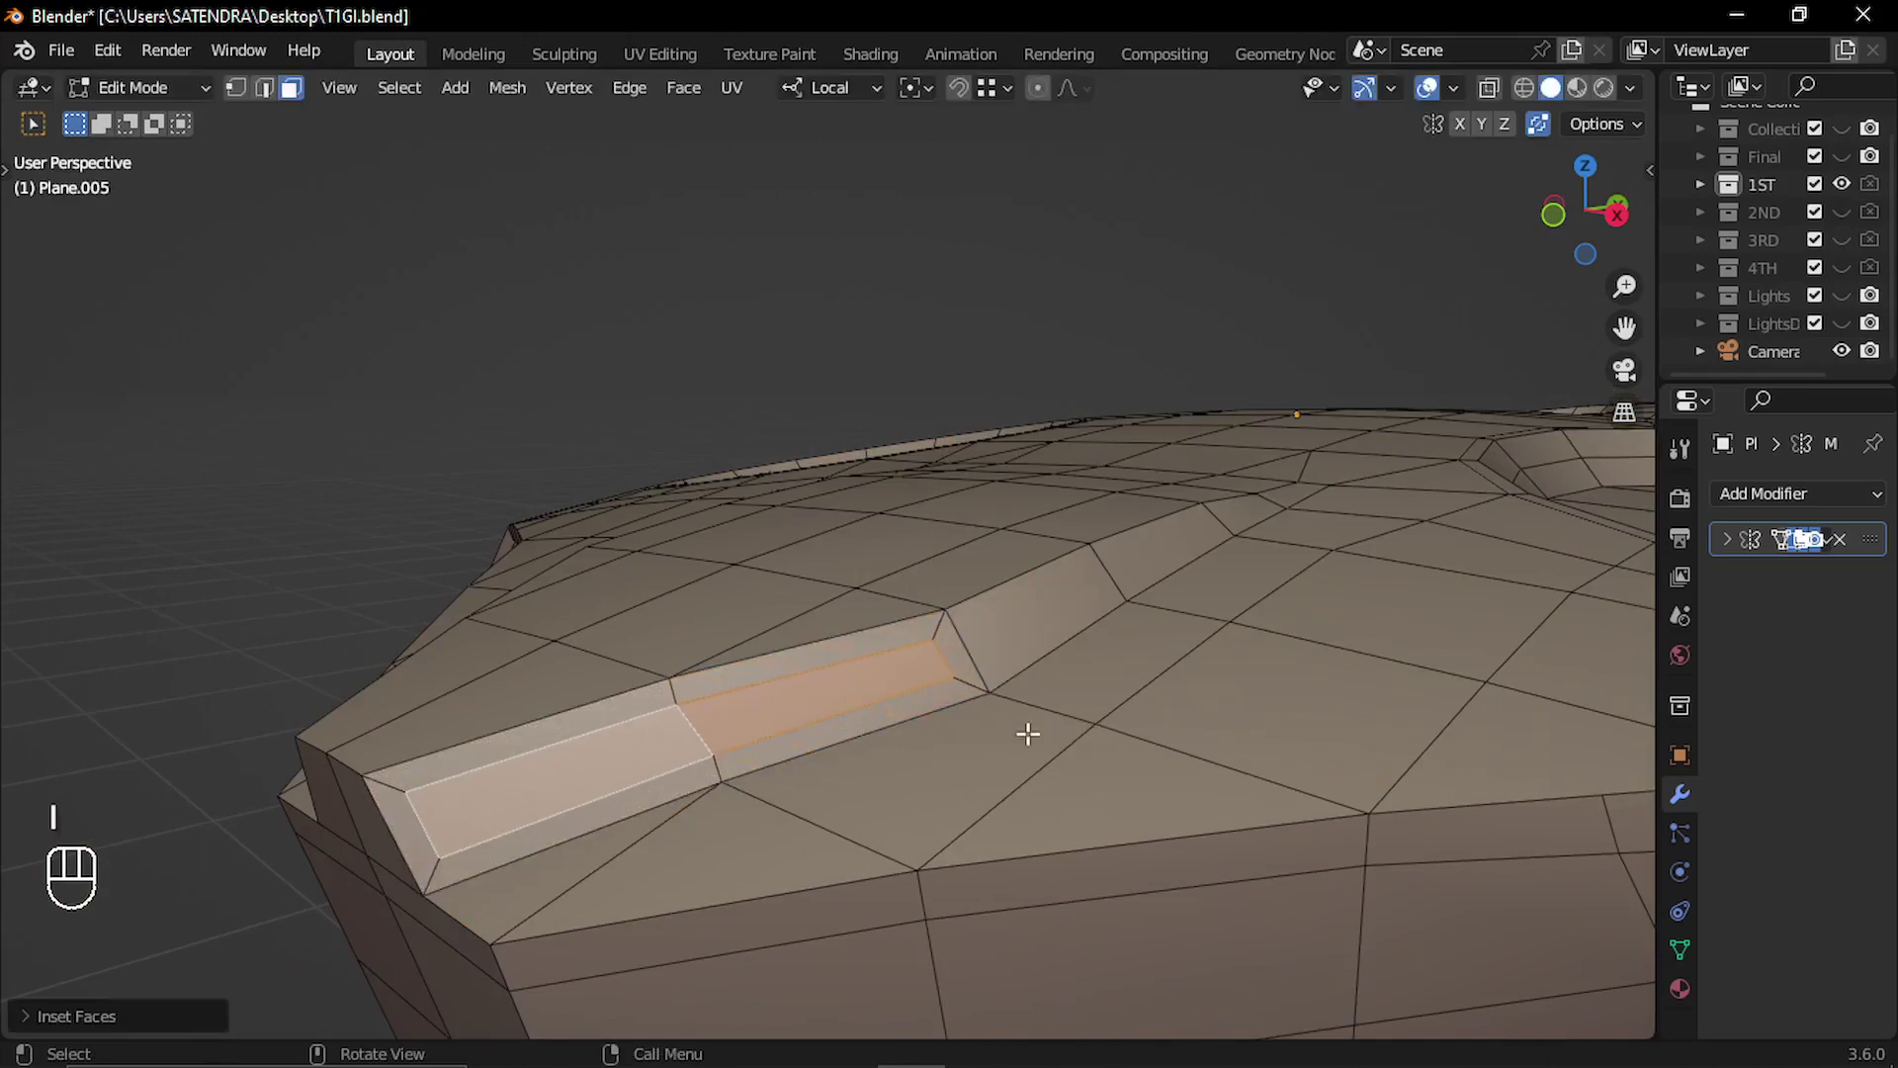
pyautogui.hotkey('alt', 'e')
pyautogui.click(957, 727)
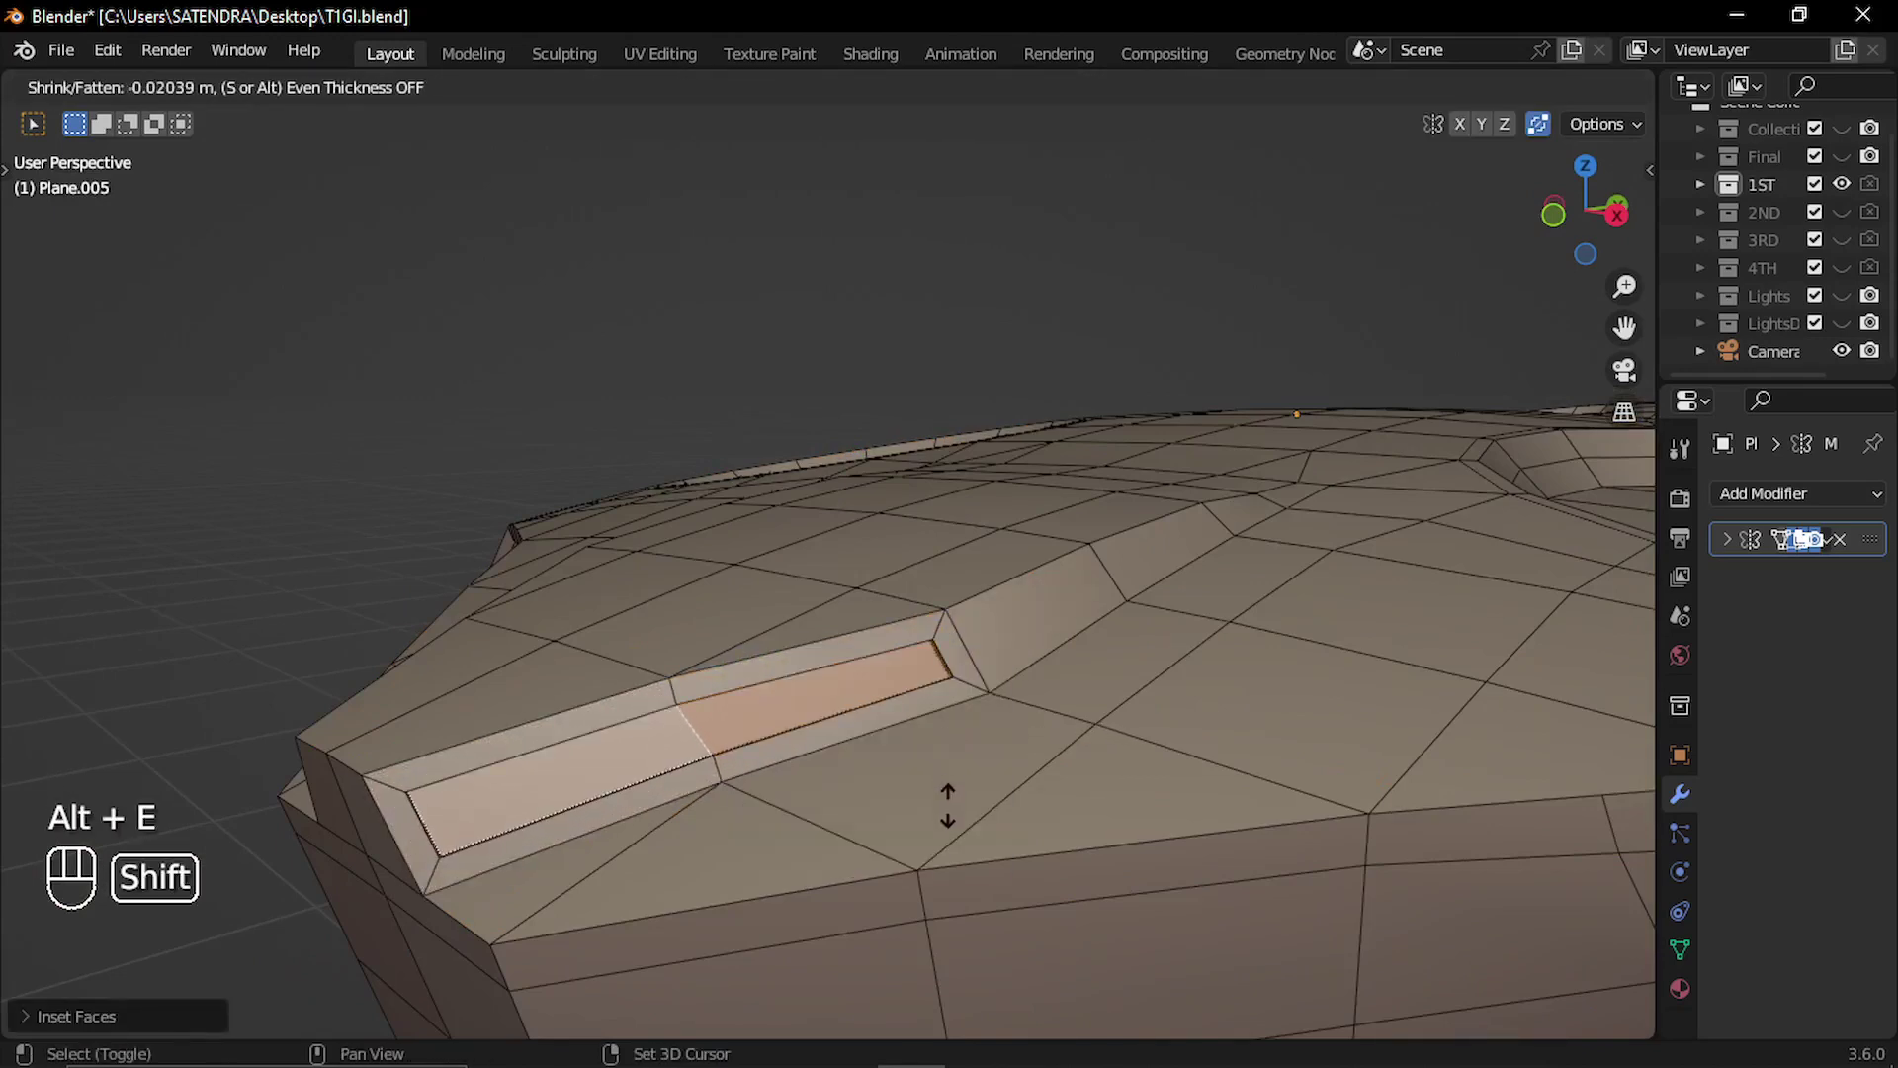
pyautogui.click(947, 806)
pyautogui.moveTo(903, 775); pyautogui.dragTo(369, 551, button='middle')
pyautogui.click(369, 550)
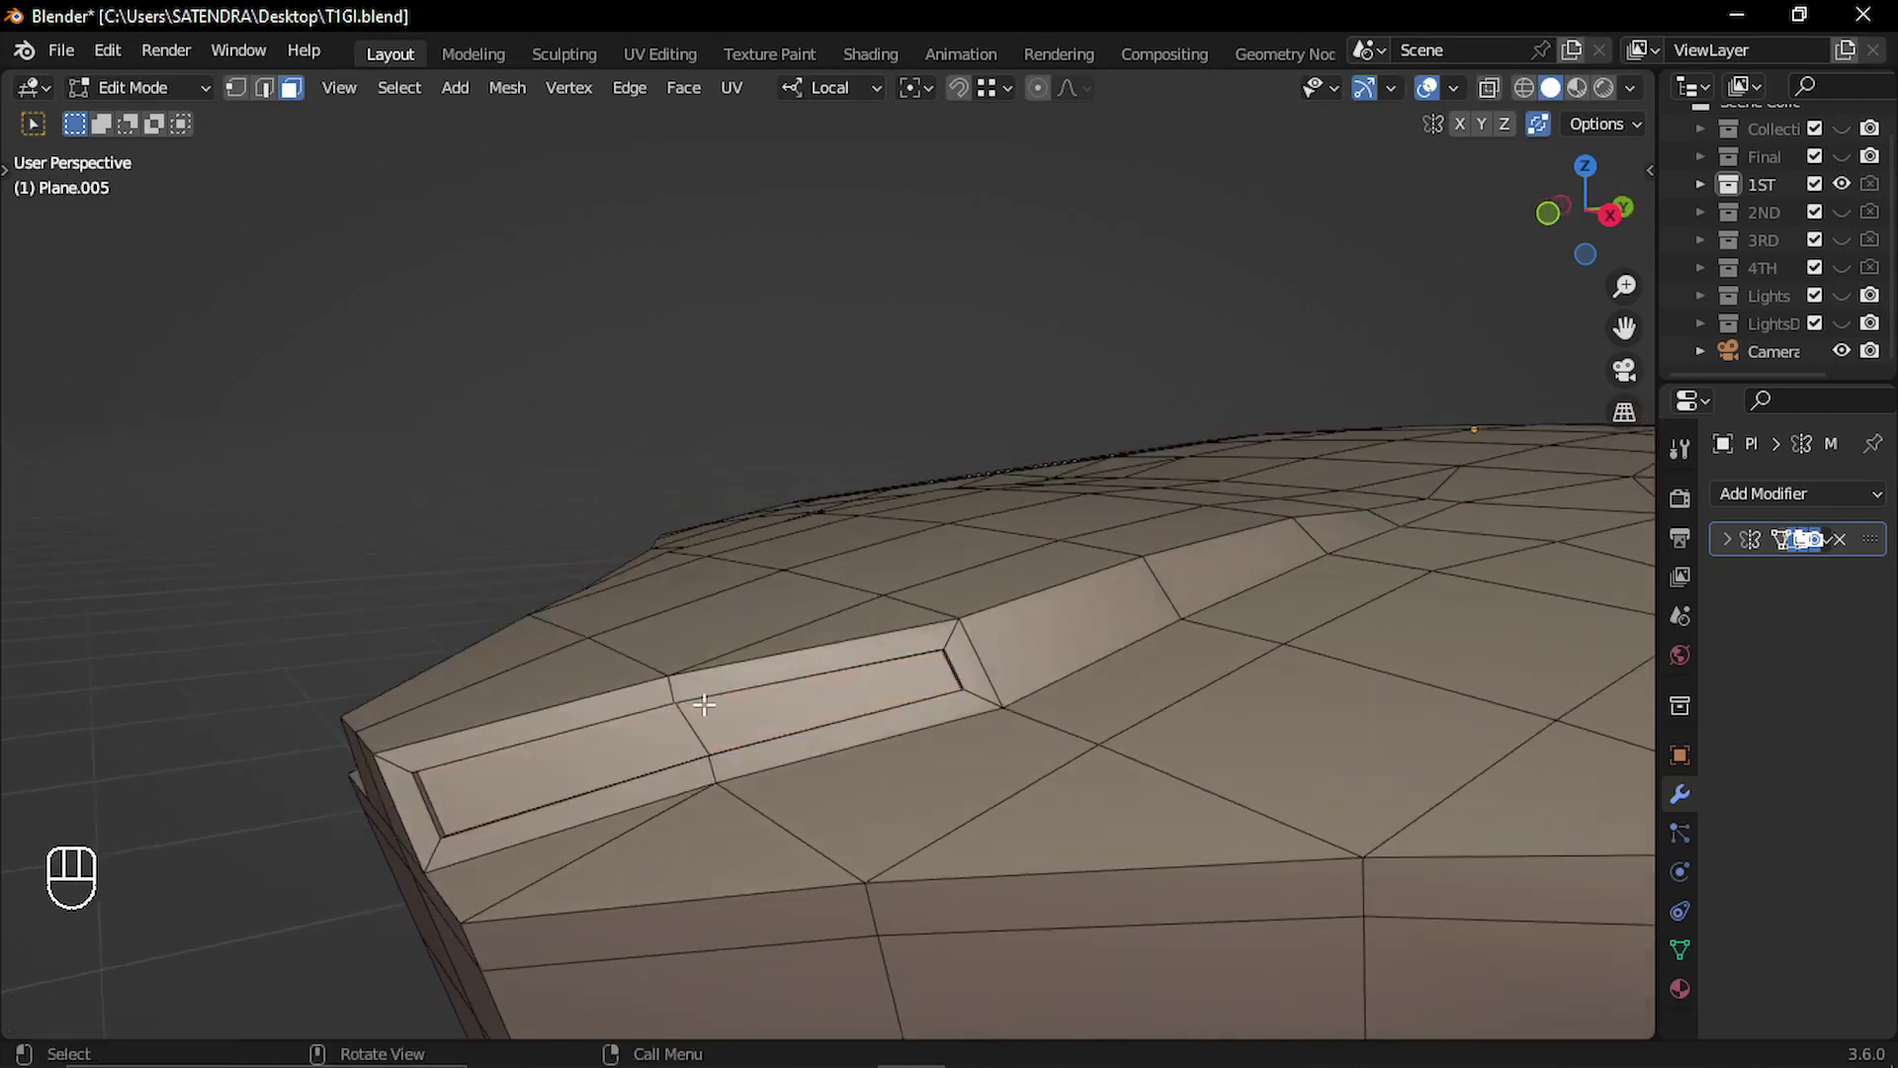
# Undo the extrusion and the combined inset on the two ledge faces.
pyautogui.moveTo(704, 705); pyautogui.dragTo(751, 695, button='middle')
pyautogui.hotkey('ctrl', 'z')
pyautogui.hotkey('ctrl', 'z')
pyautogui.hotkey('ctrl', 'z')
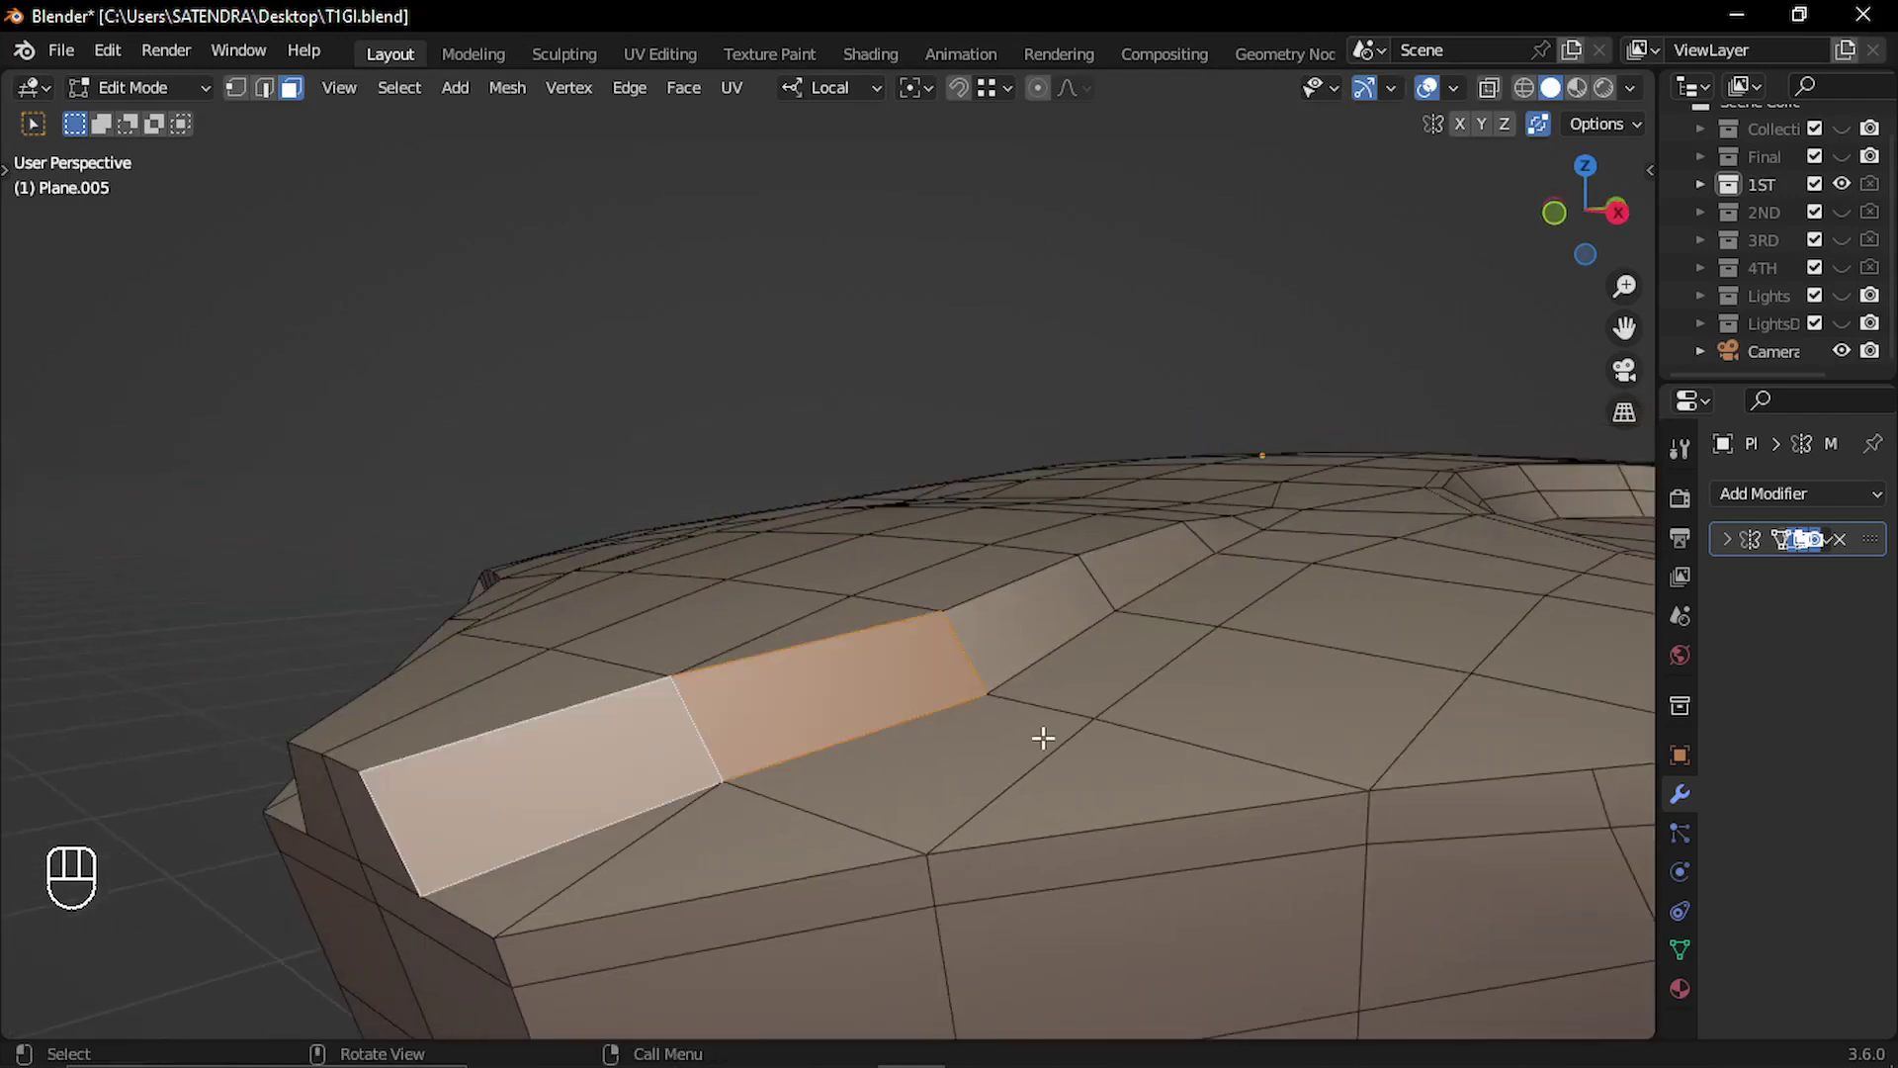
# Inset the two ledge faces by 0.03458 m with Individual enabled and Offset Relative off.
pyautogui.press('i')
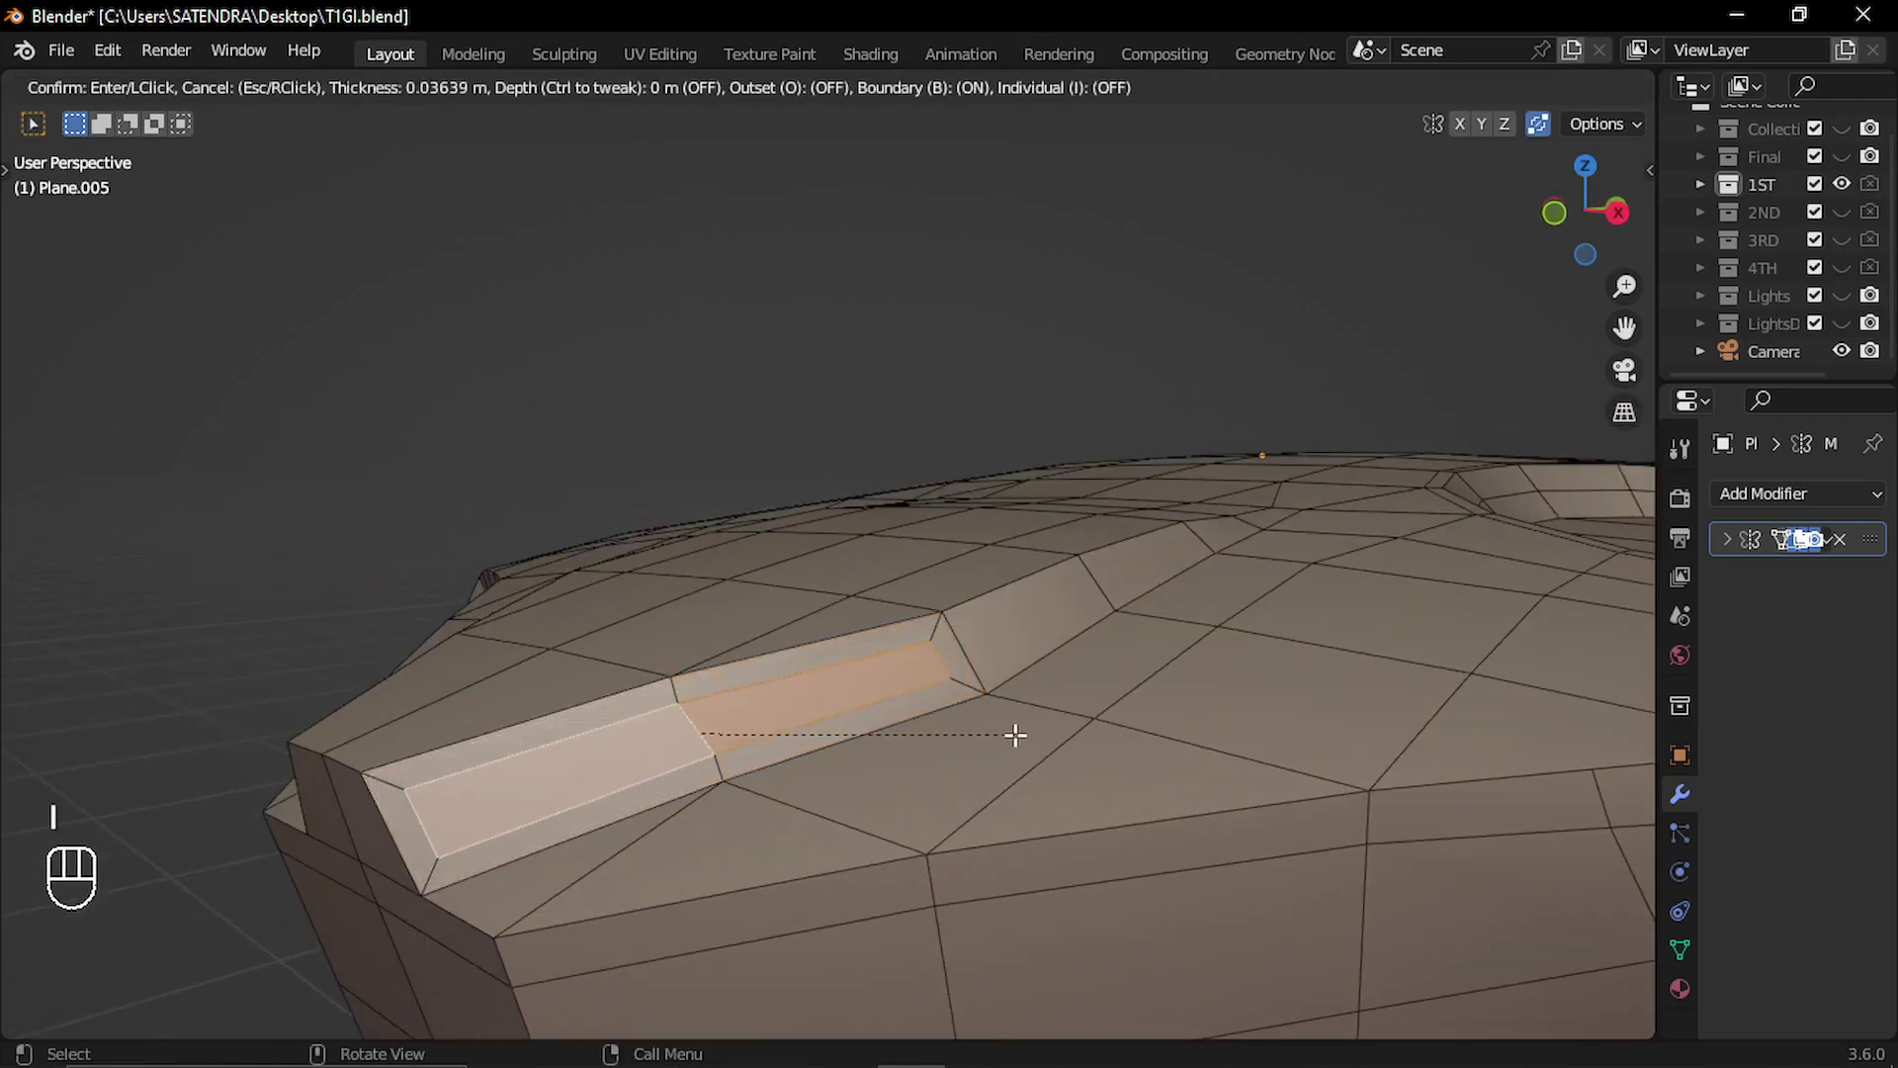
pyautogui.click(1017, 735)
pyautogui.click(30, 1012)
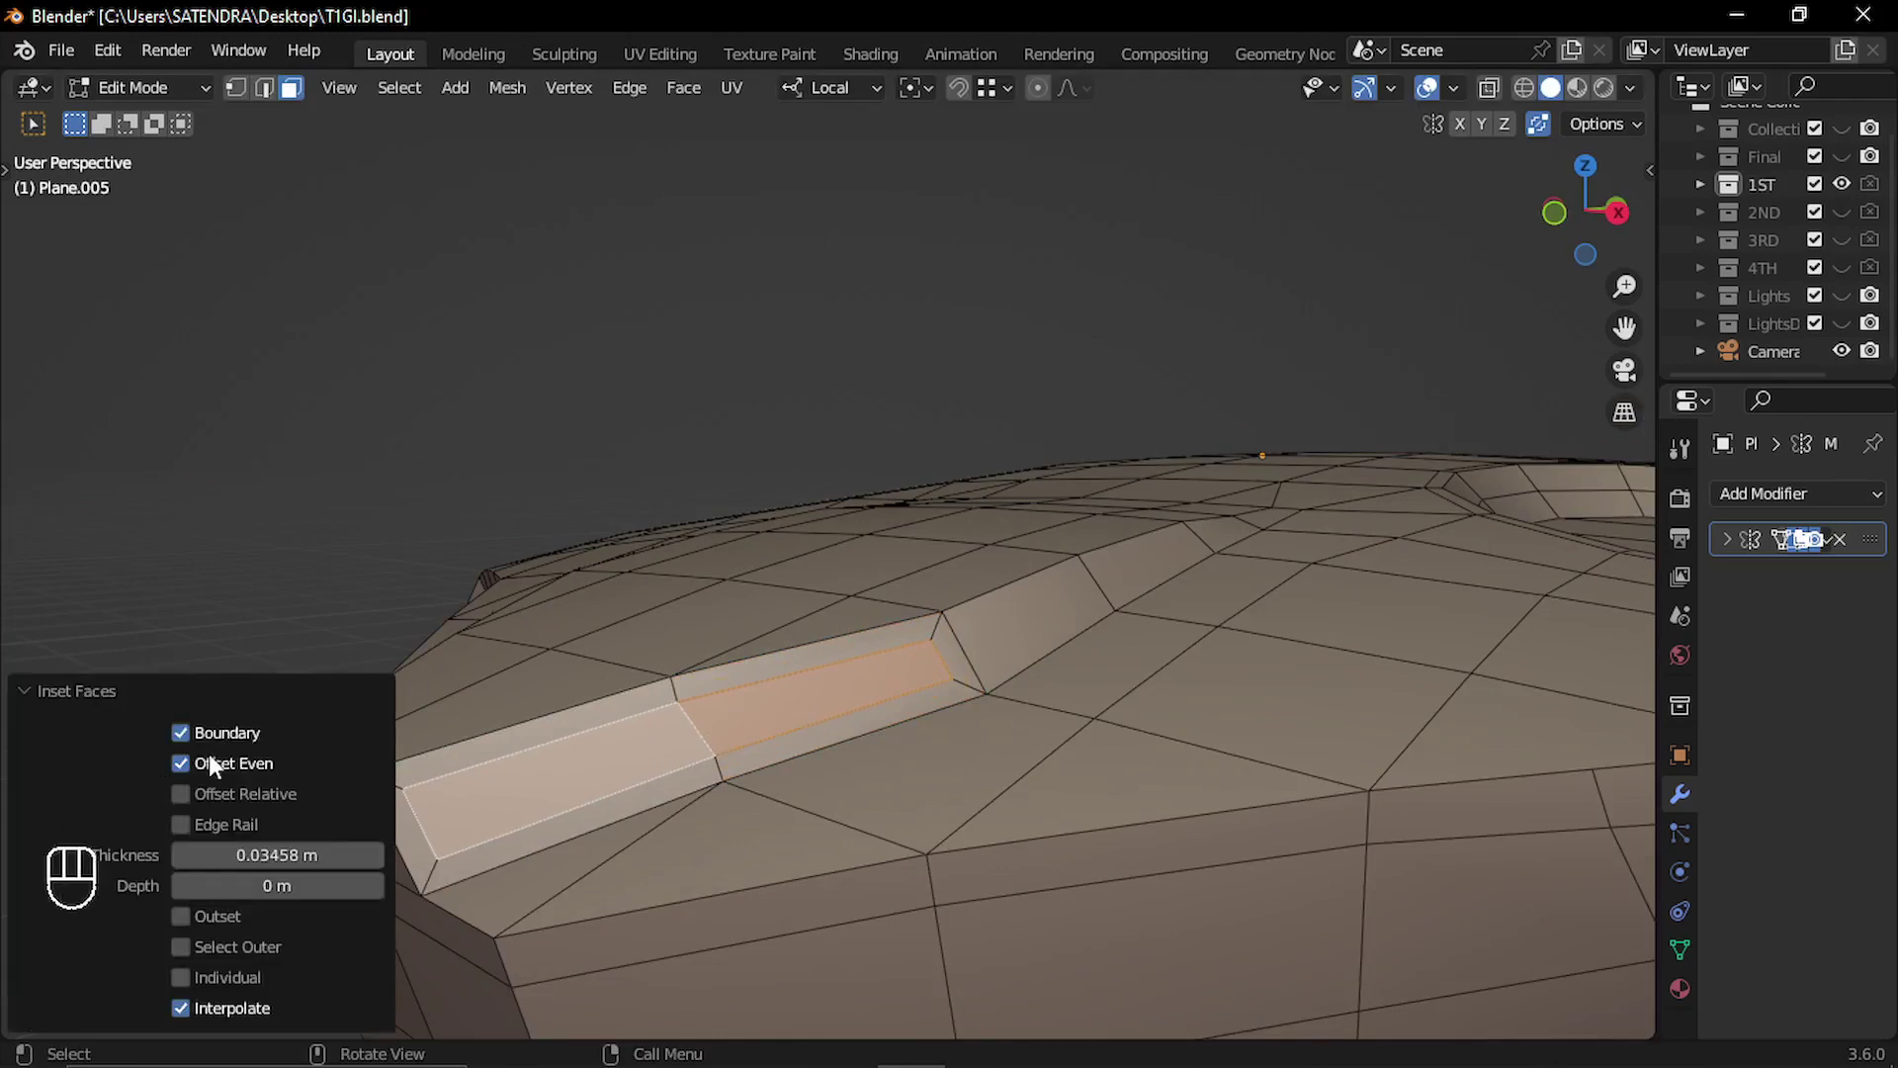
pyautogui.click(187, 797)
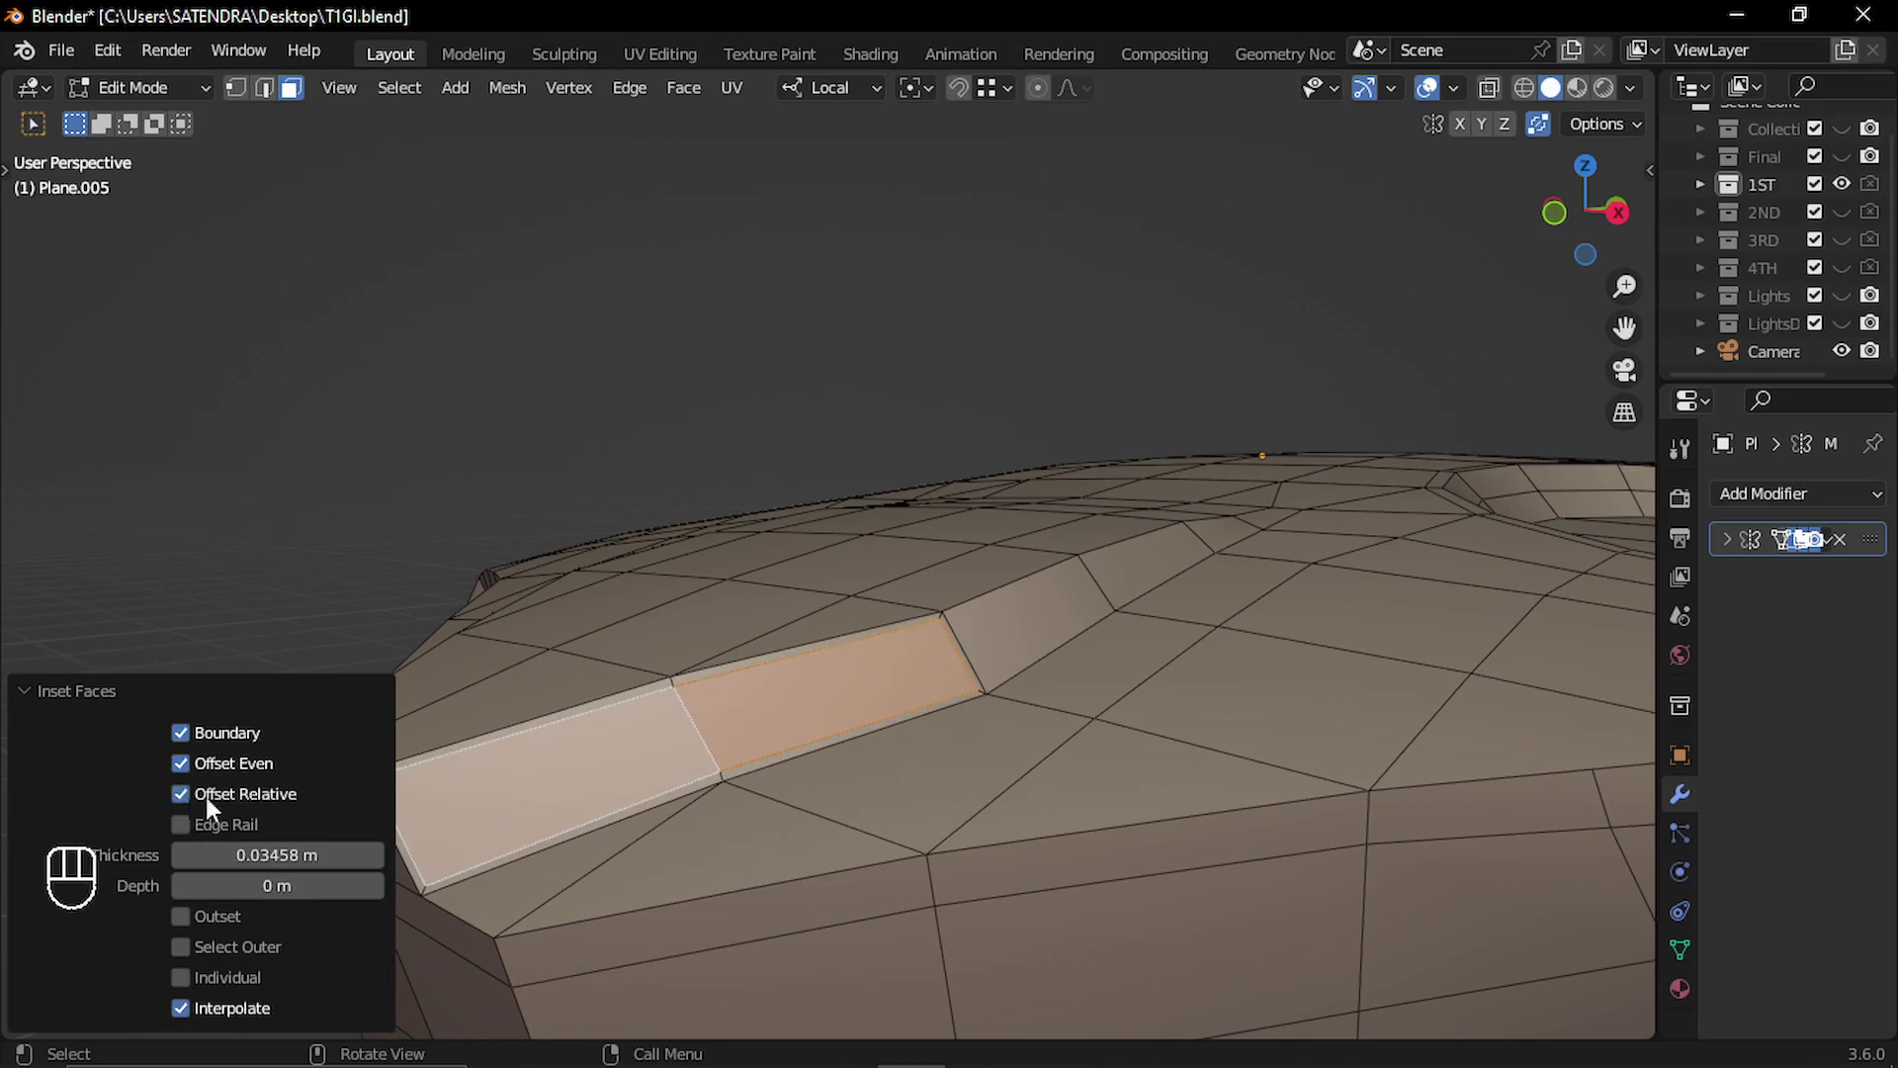
pyautogui.click(186, 795)
pyautogui.click(183, 977)
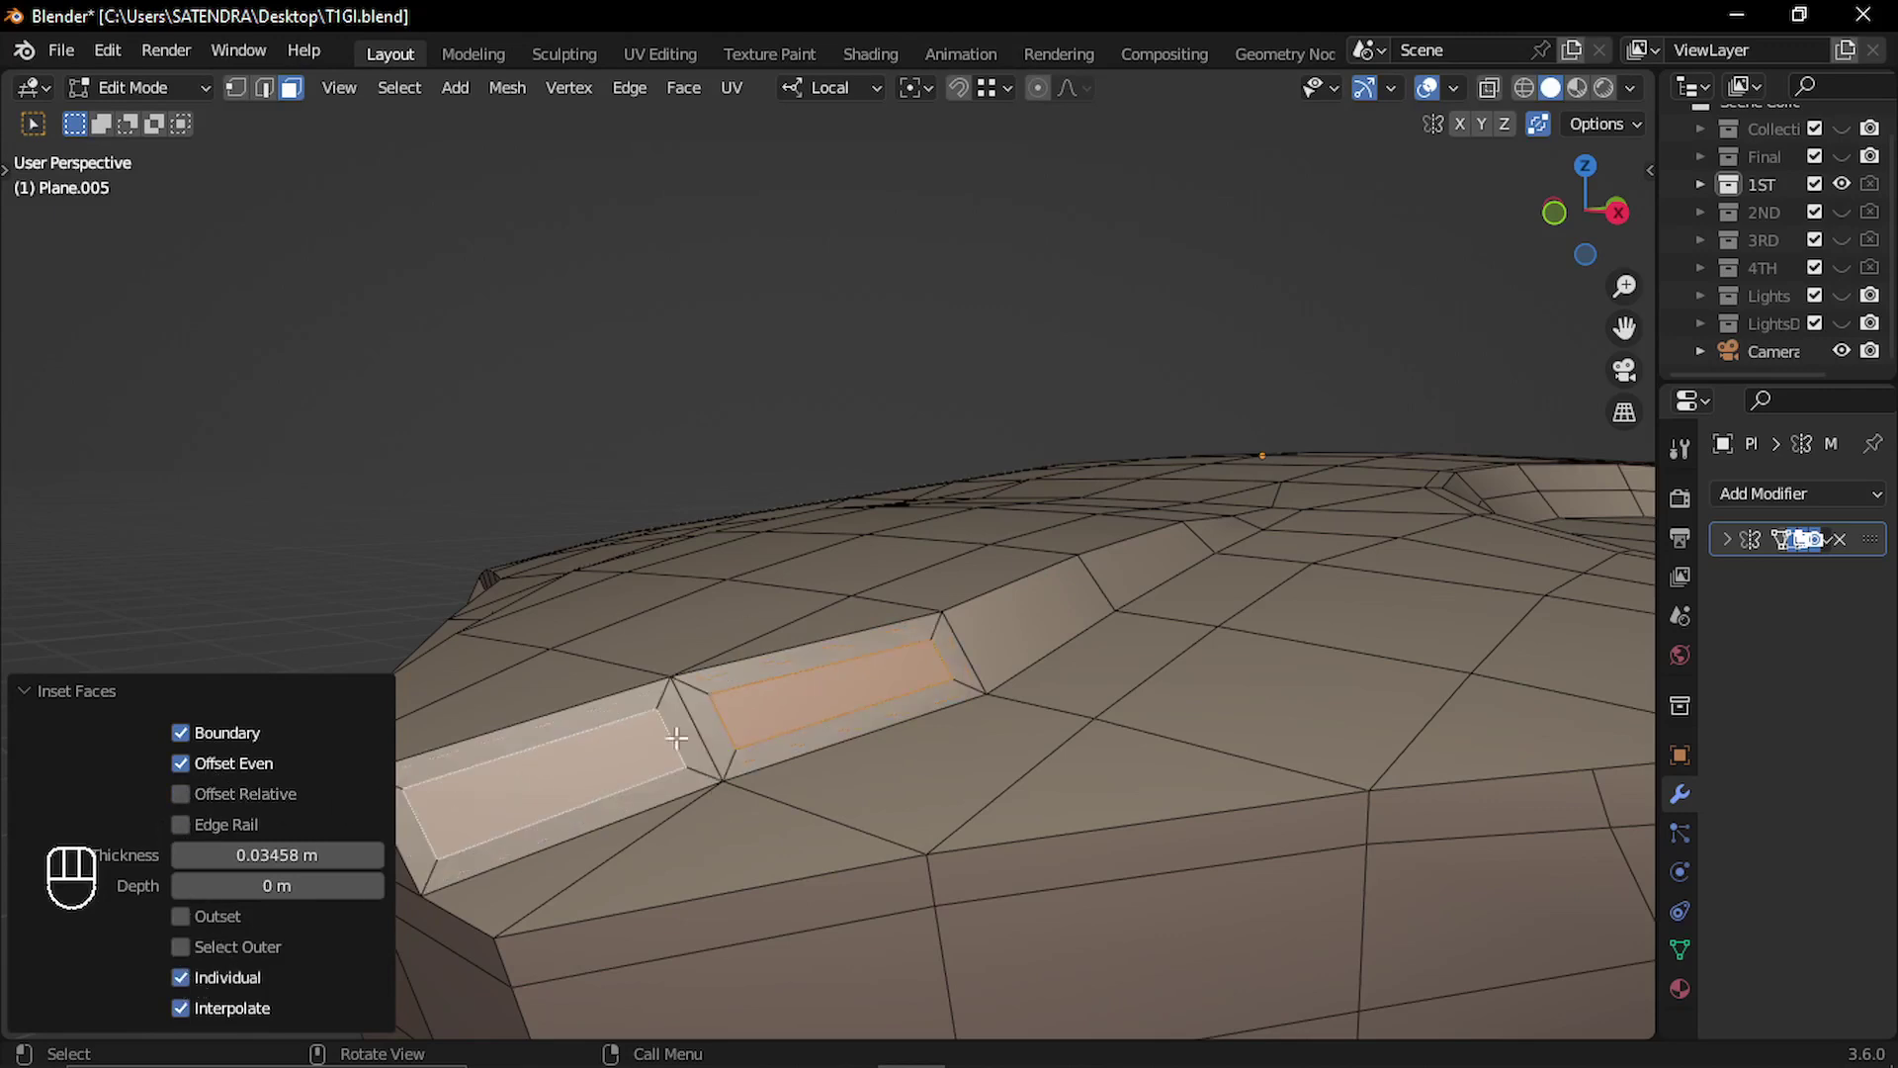
# Extrude both inset ledge faces about -0.04 m along their normals to form two slots, and leave Edit Mode.
pyautogui.moveTo(683, 736); pyautogui.dragTo(650, 751, button='middle')
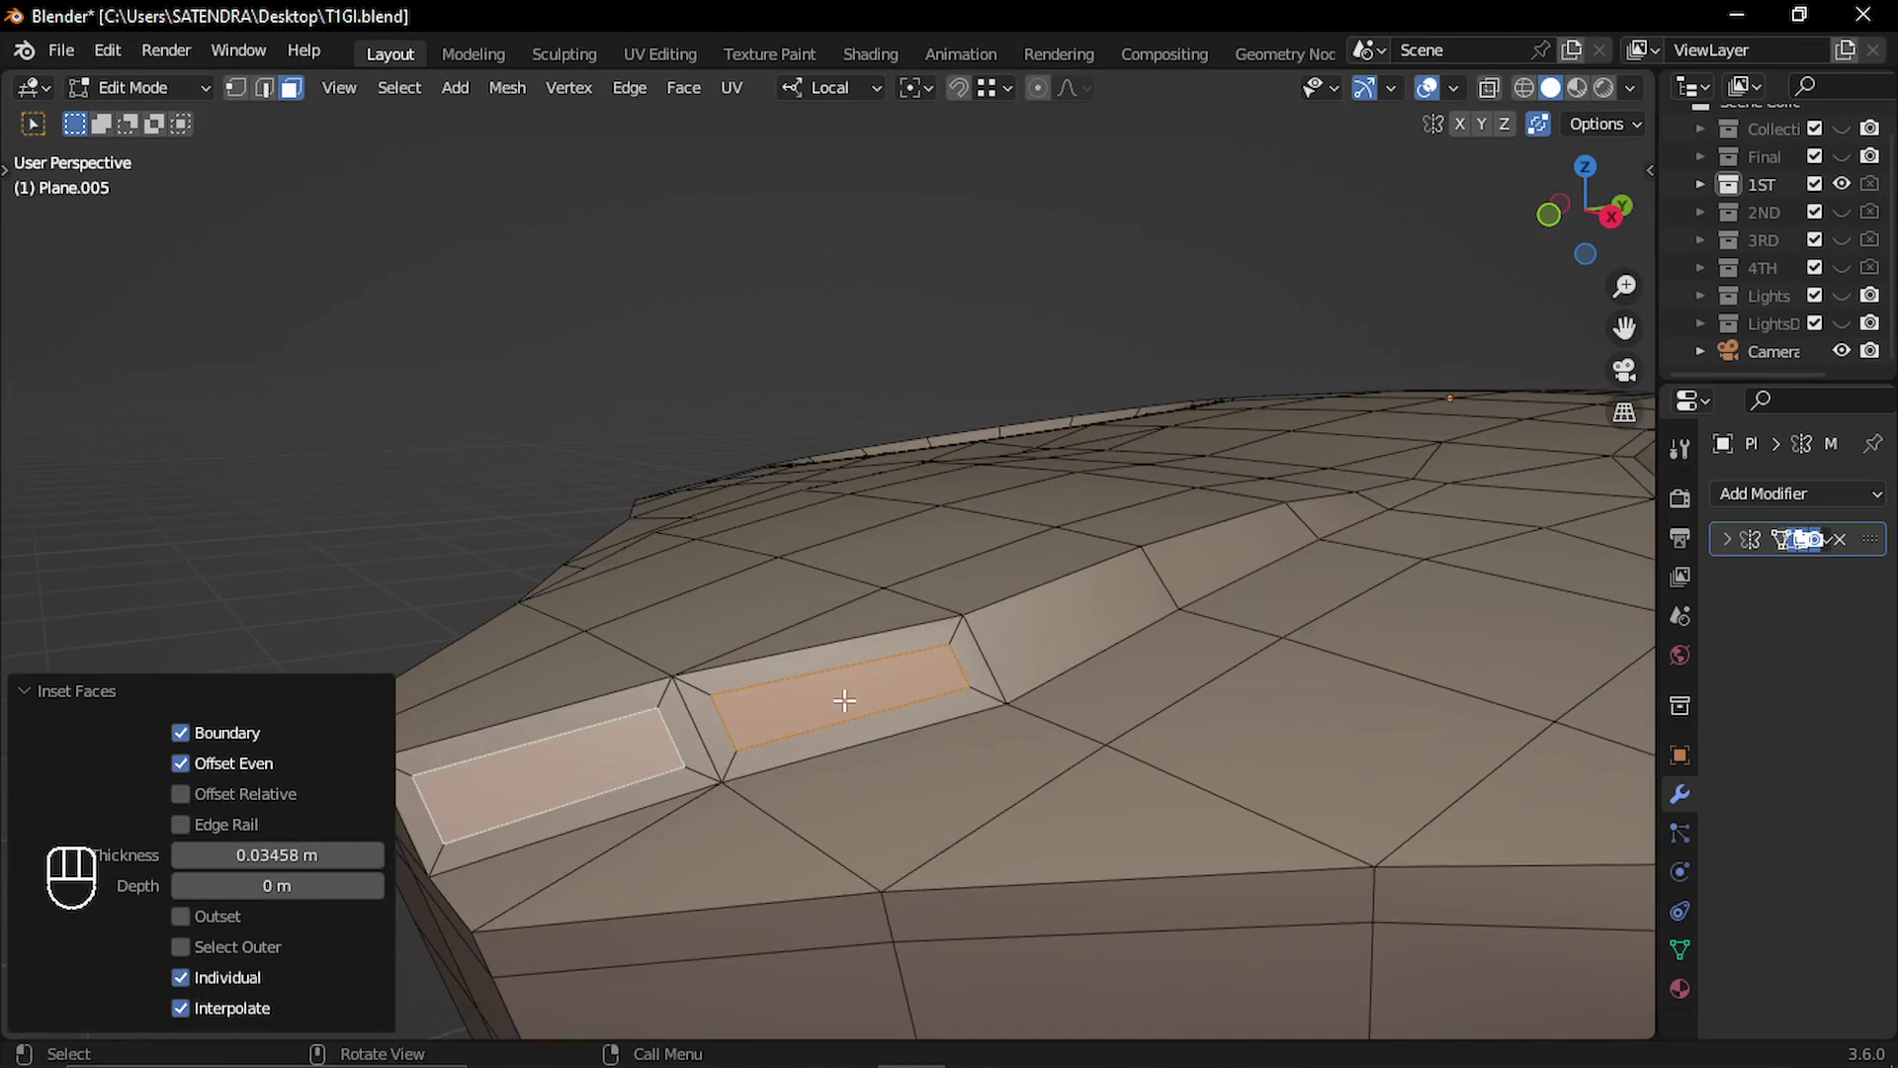
pyautogui.hotkey('alt', 'e')
pyautogui.click(844, 700)
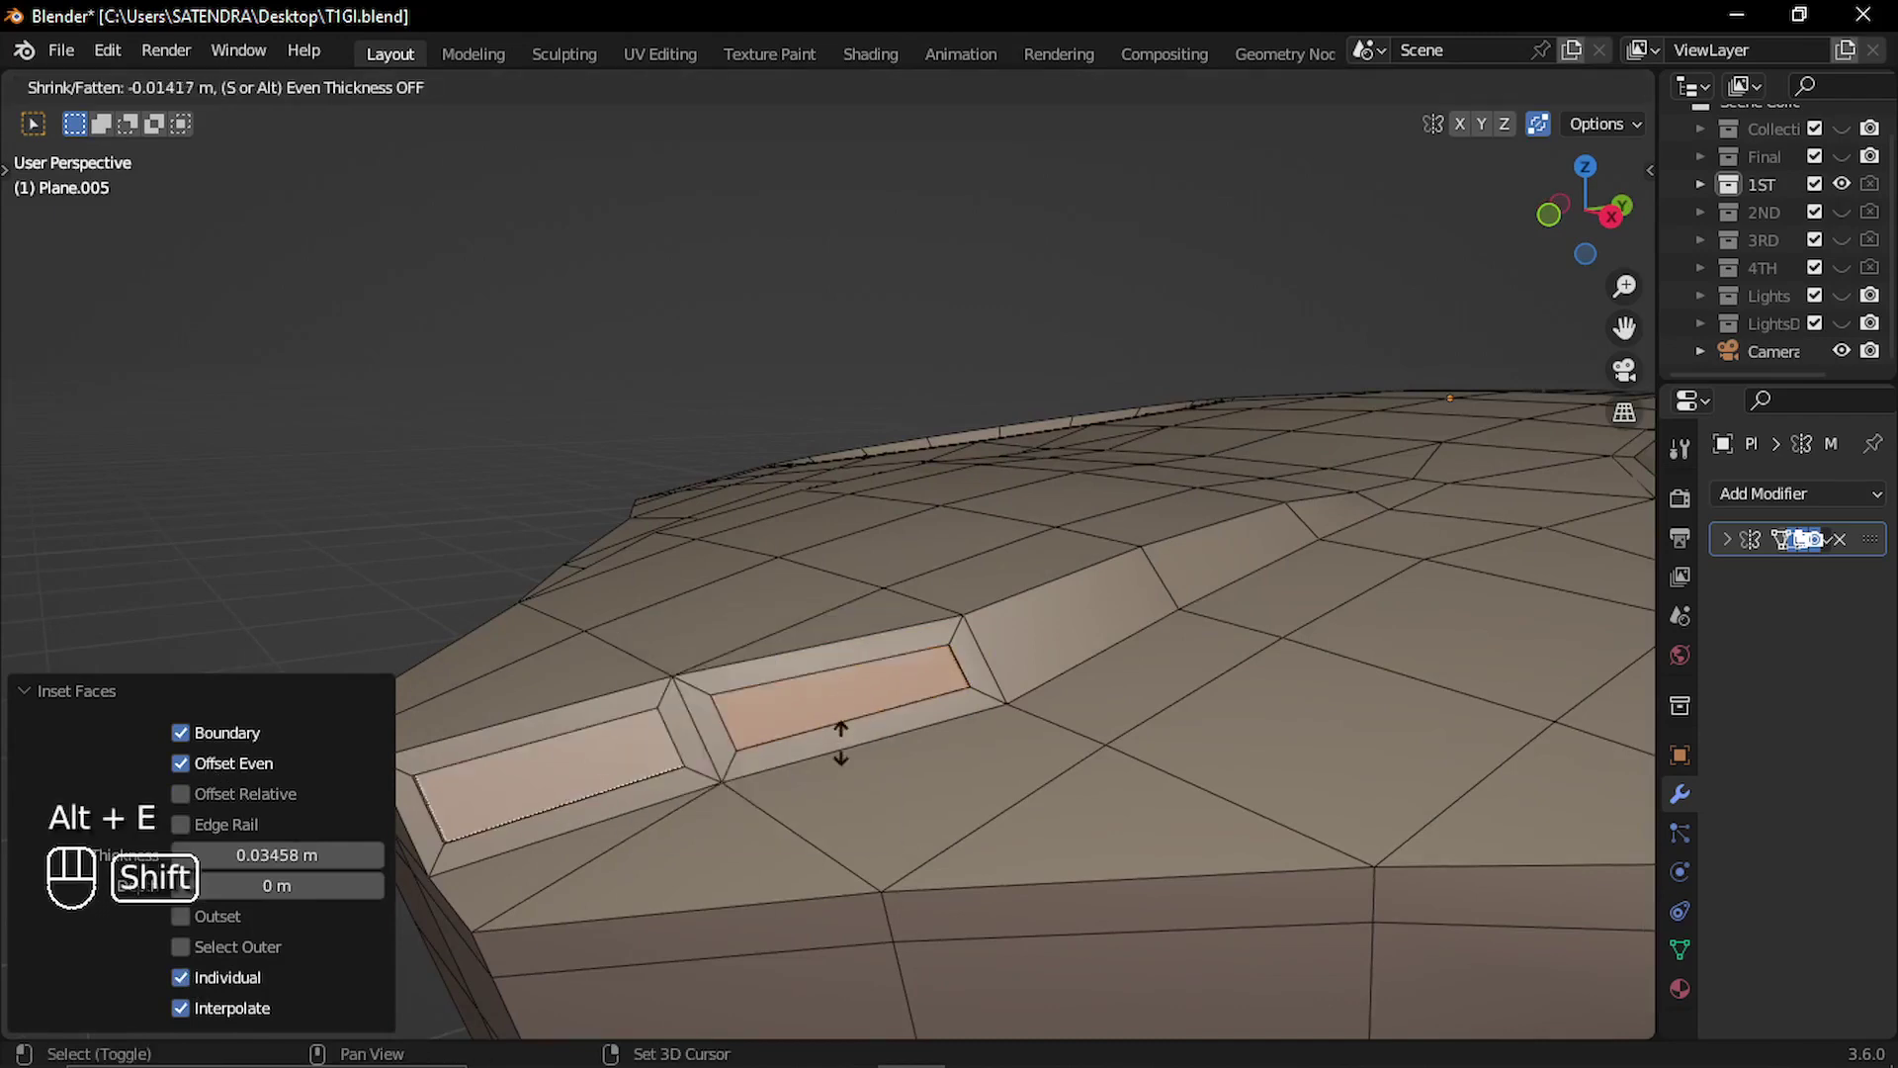
pyautogui.click(840, 845)
pyautogui.press('Tab')
pyautogui.click(760, 708)
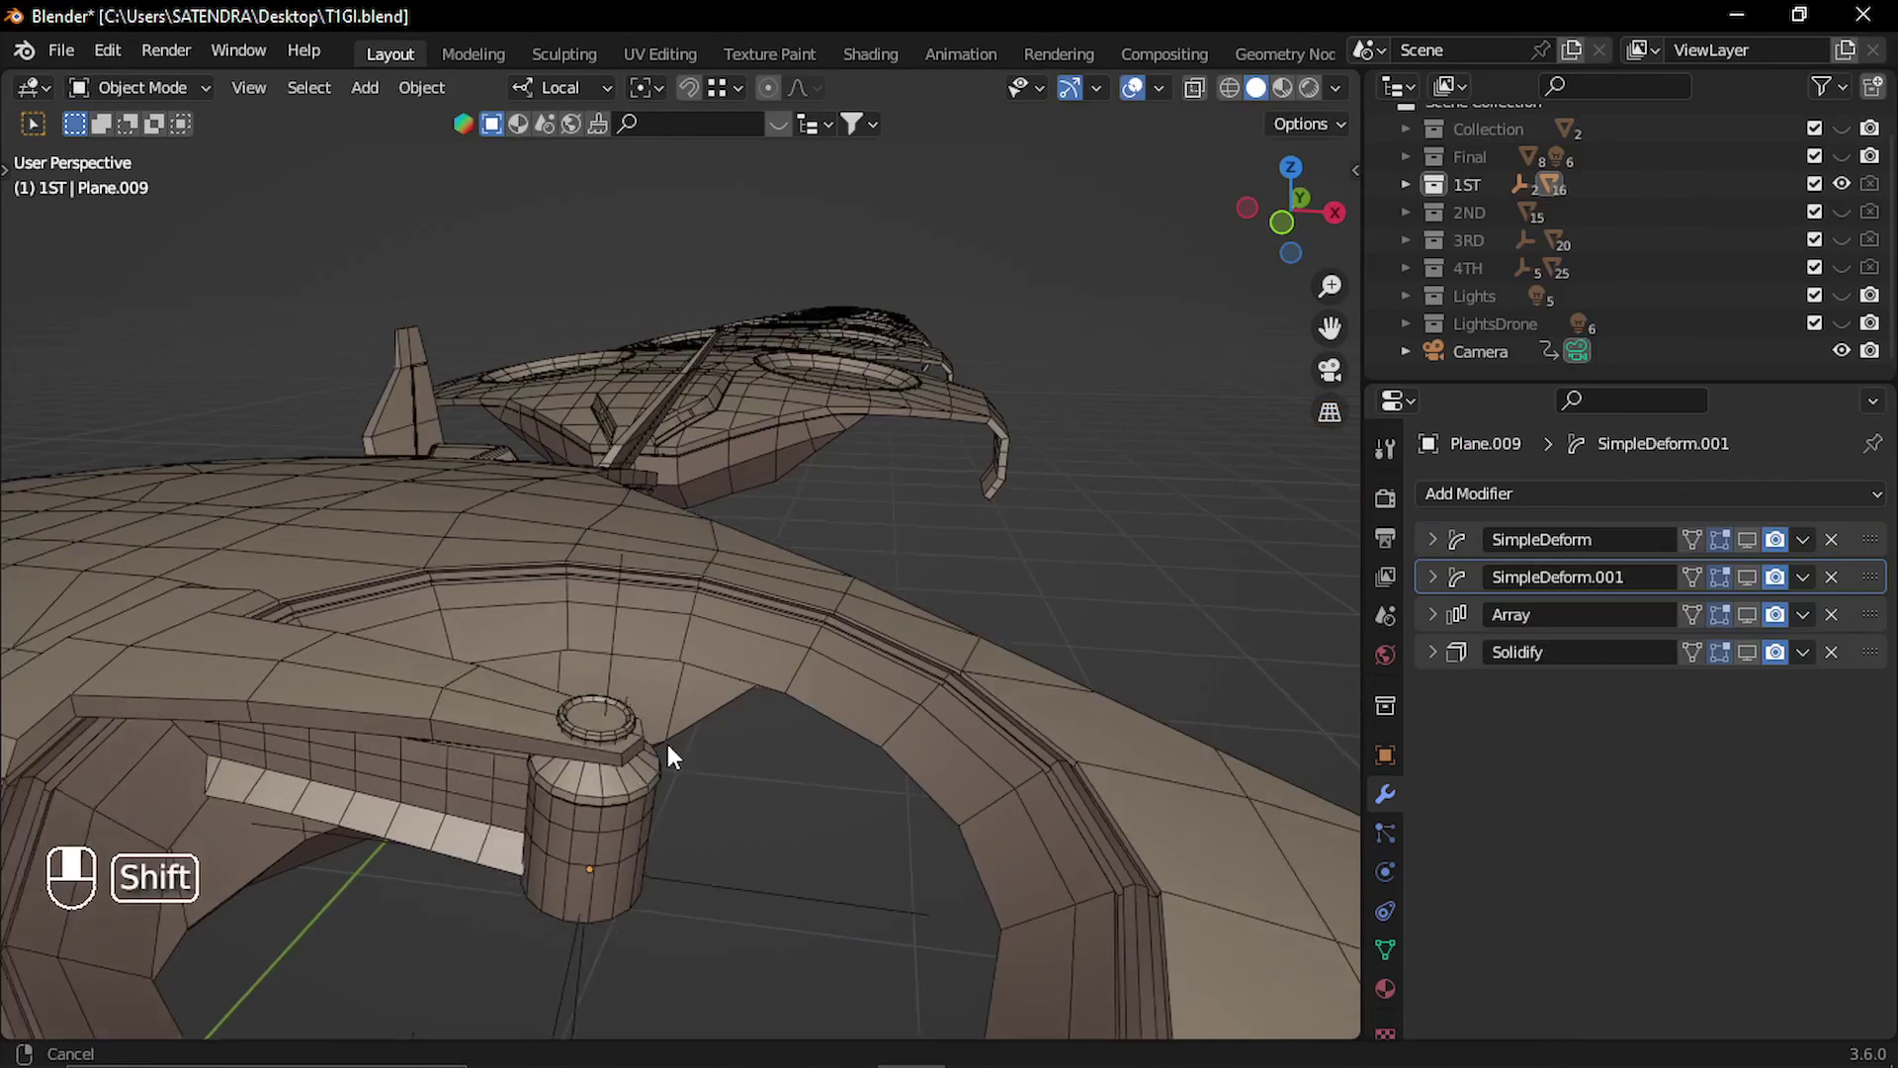
# Select the angled strip beside the cylinder under the body and inspect its mesh in Edit Mode.
pyautogui.keyDown('shift'); pyautogui.moveTo(669, 746); pyautogui.dragTo(531, 771, button='middle'); pyautogui.keyUp('shift')
pyautogui.click(531, 772)
pyautogui.press('Tab')
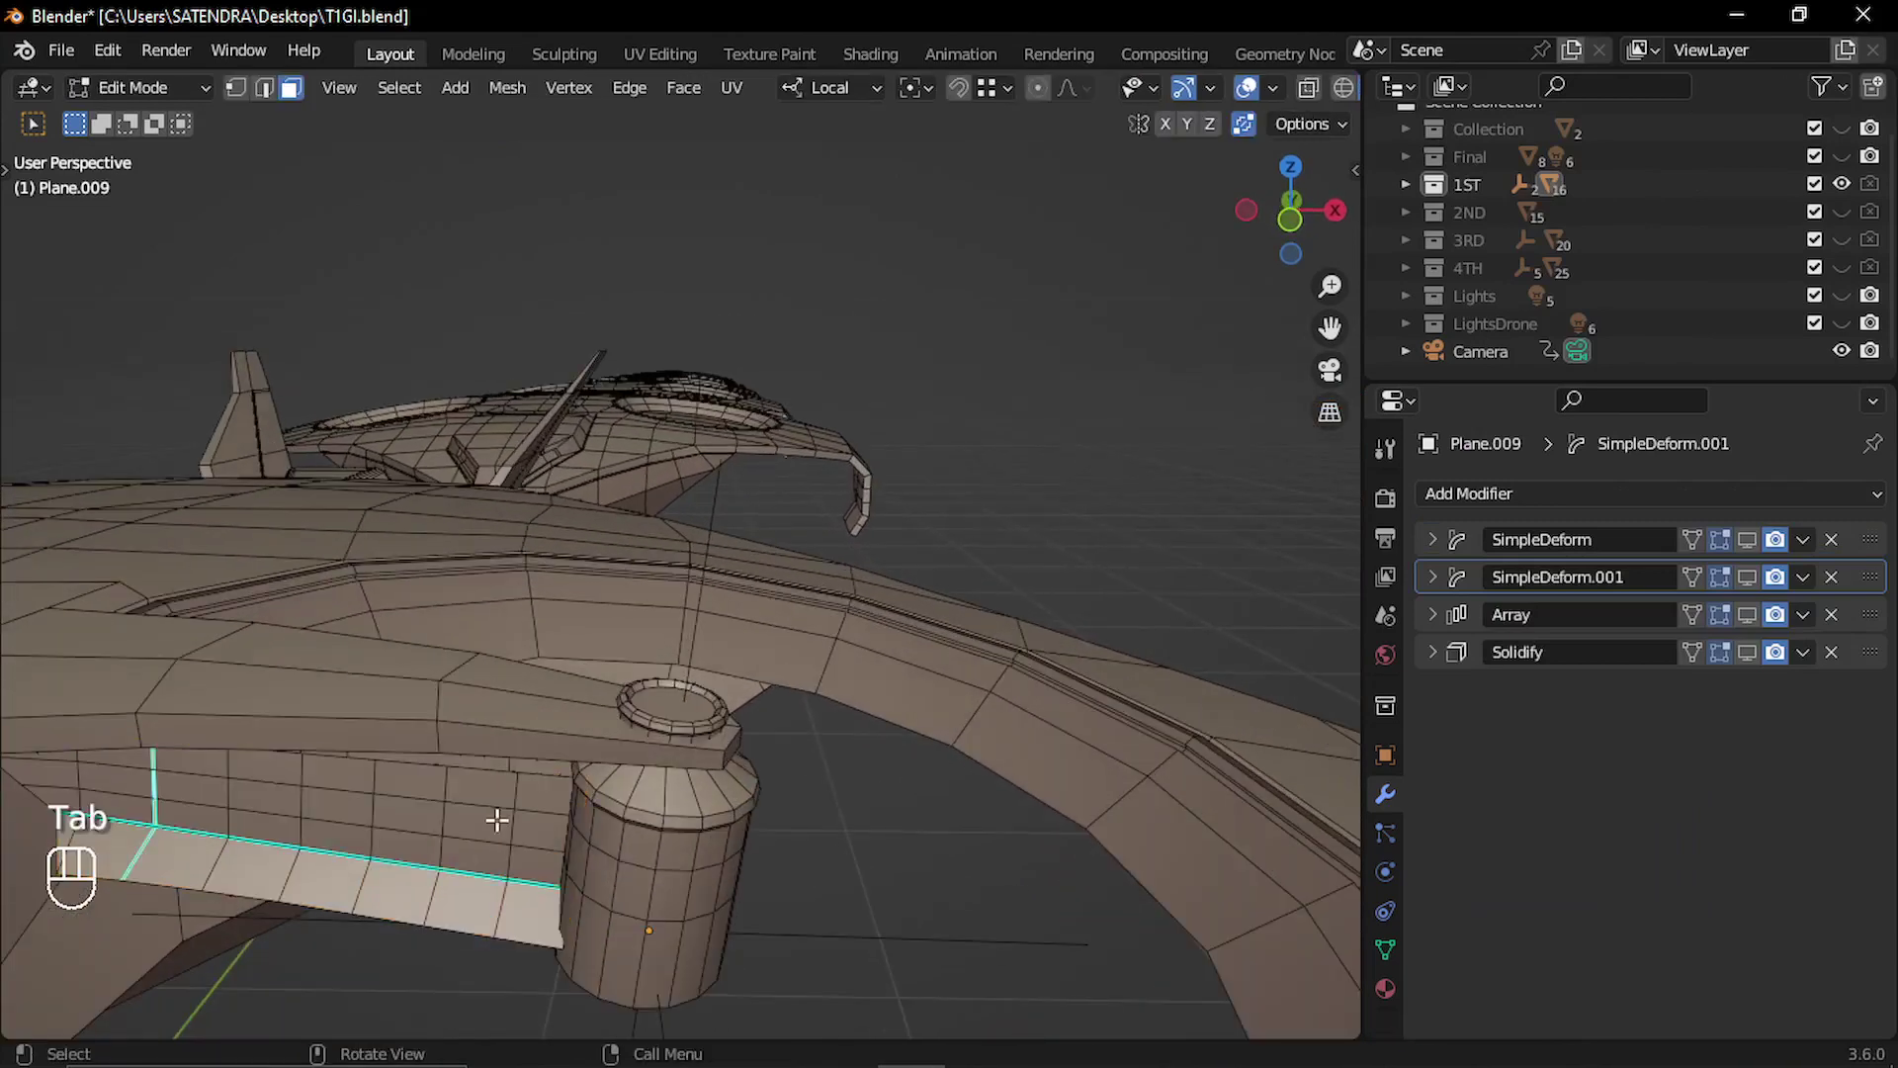
pyautogui.keyDown('shift'); pyautogui.moveTo(475, 838); pyautogui.dragTo(499, 789, button='middle'); pyautogui.keyUp('shift')
pyautogui.press('Tab')
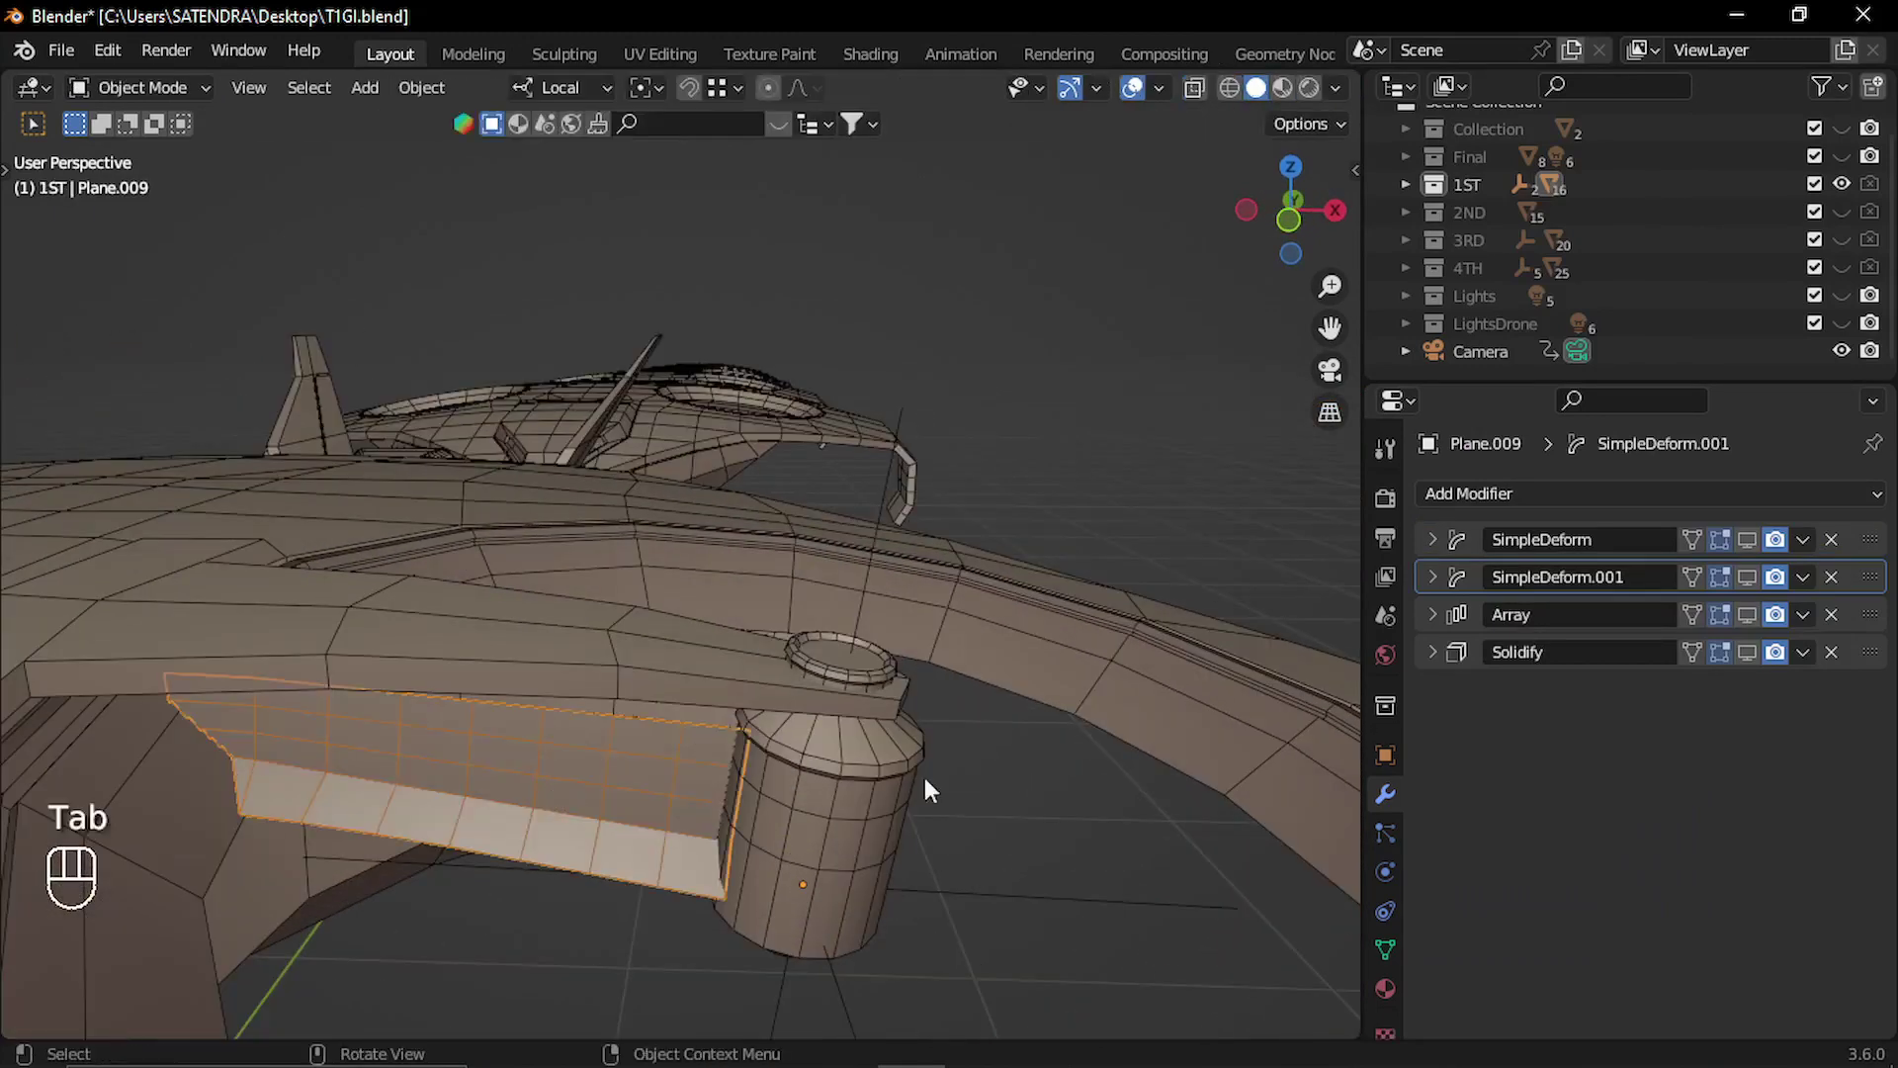
# Turn on the viewport display of the strip's two SimpleDeform modifiers and its Array modifier.
pyautogui.click(1747, 539)
pyautogui.moveTo(716, 744); pyautogui.dragTo(643, 768, button='middle')
pyautogui.click(1748, 578)
pyautogui.moveTo(876, 708); pyautogui.dragTo(1086, 518, button='middle')
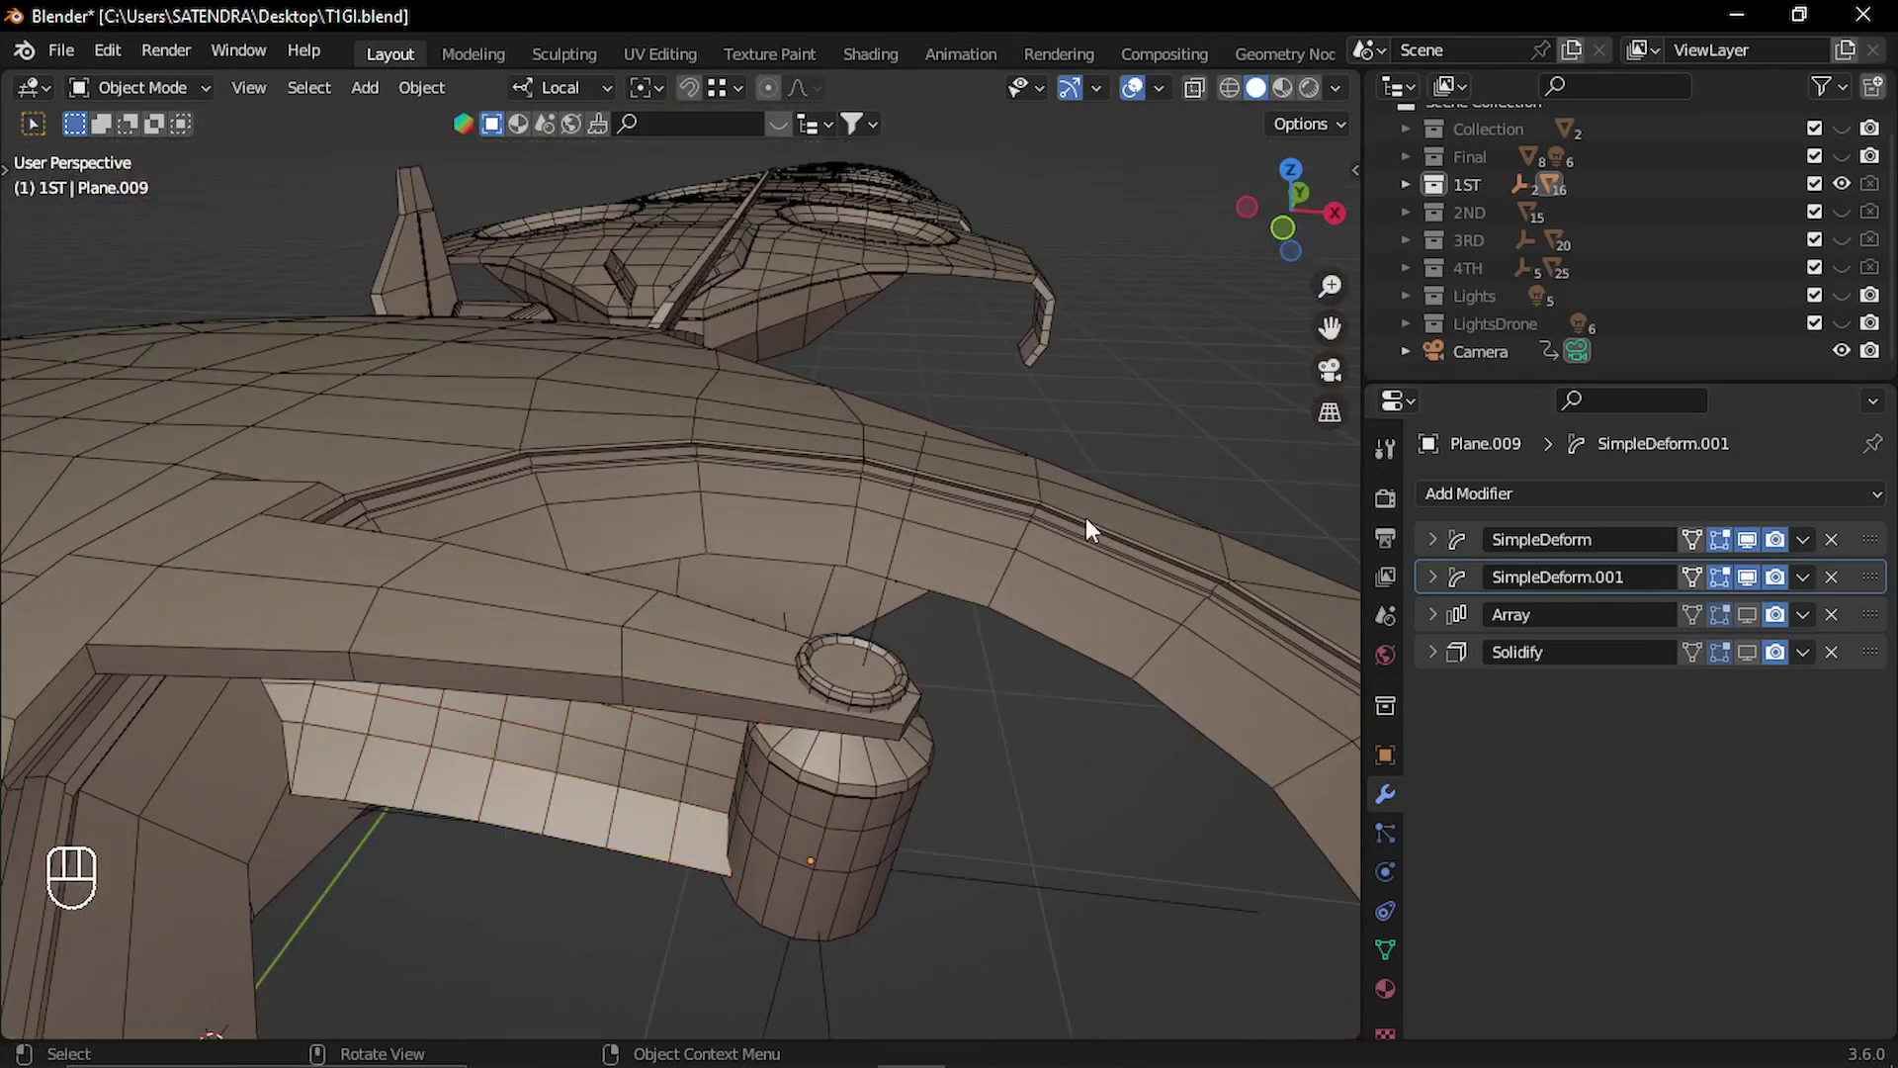
pyautogui.click(1748, 614)
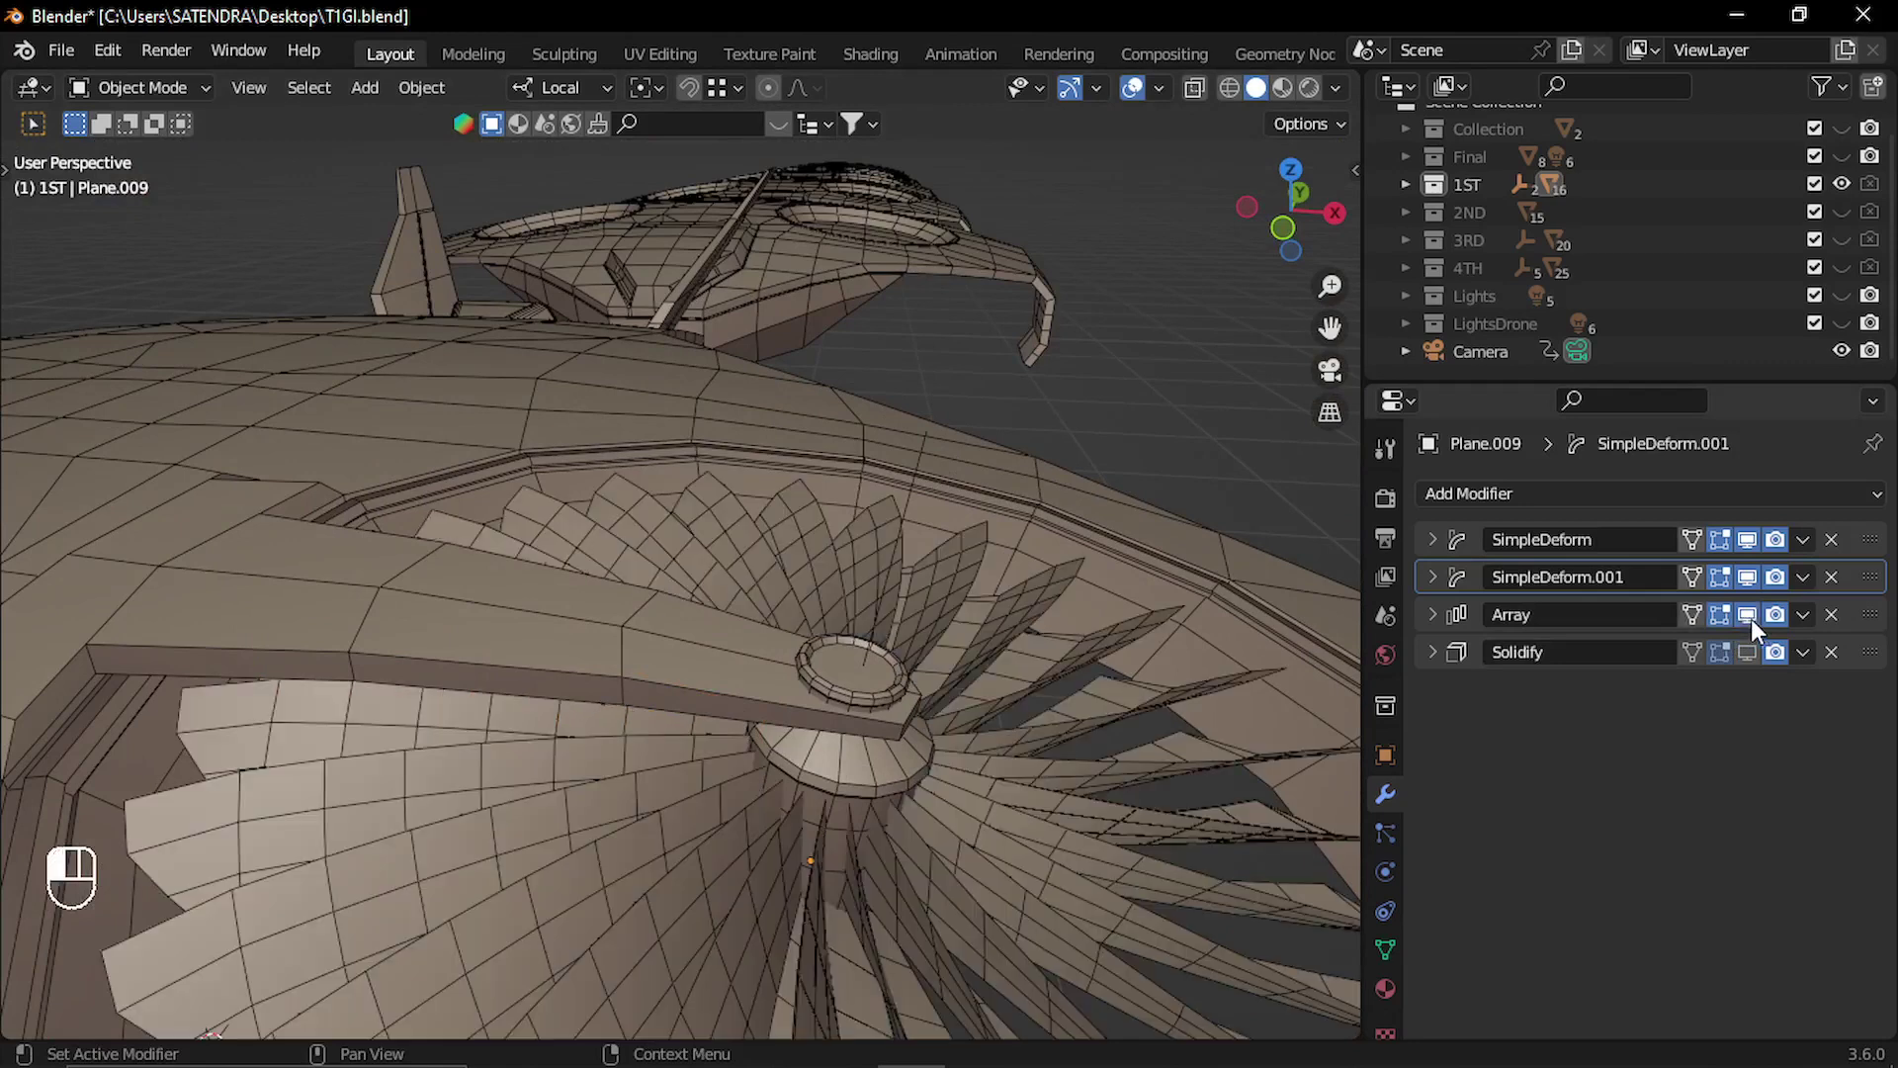
# Try rotating the Empty above the blade fan about its Z axis, and undo the rotation.
pyautogui.click(918, 450)
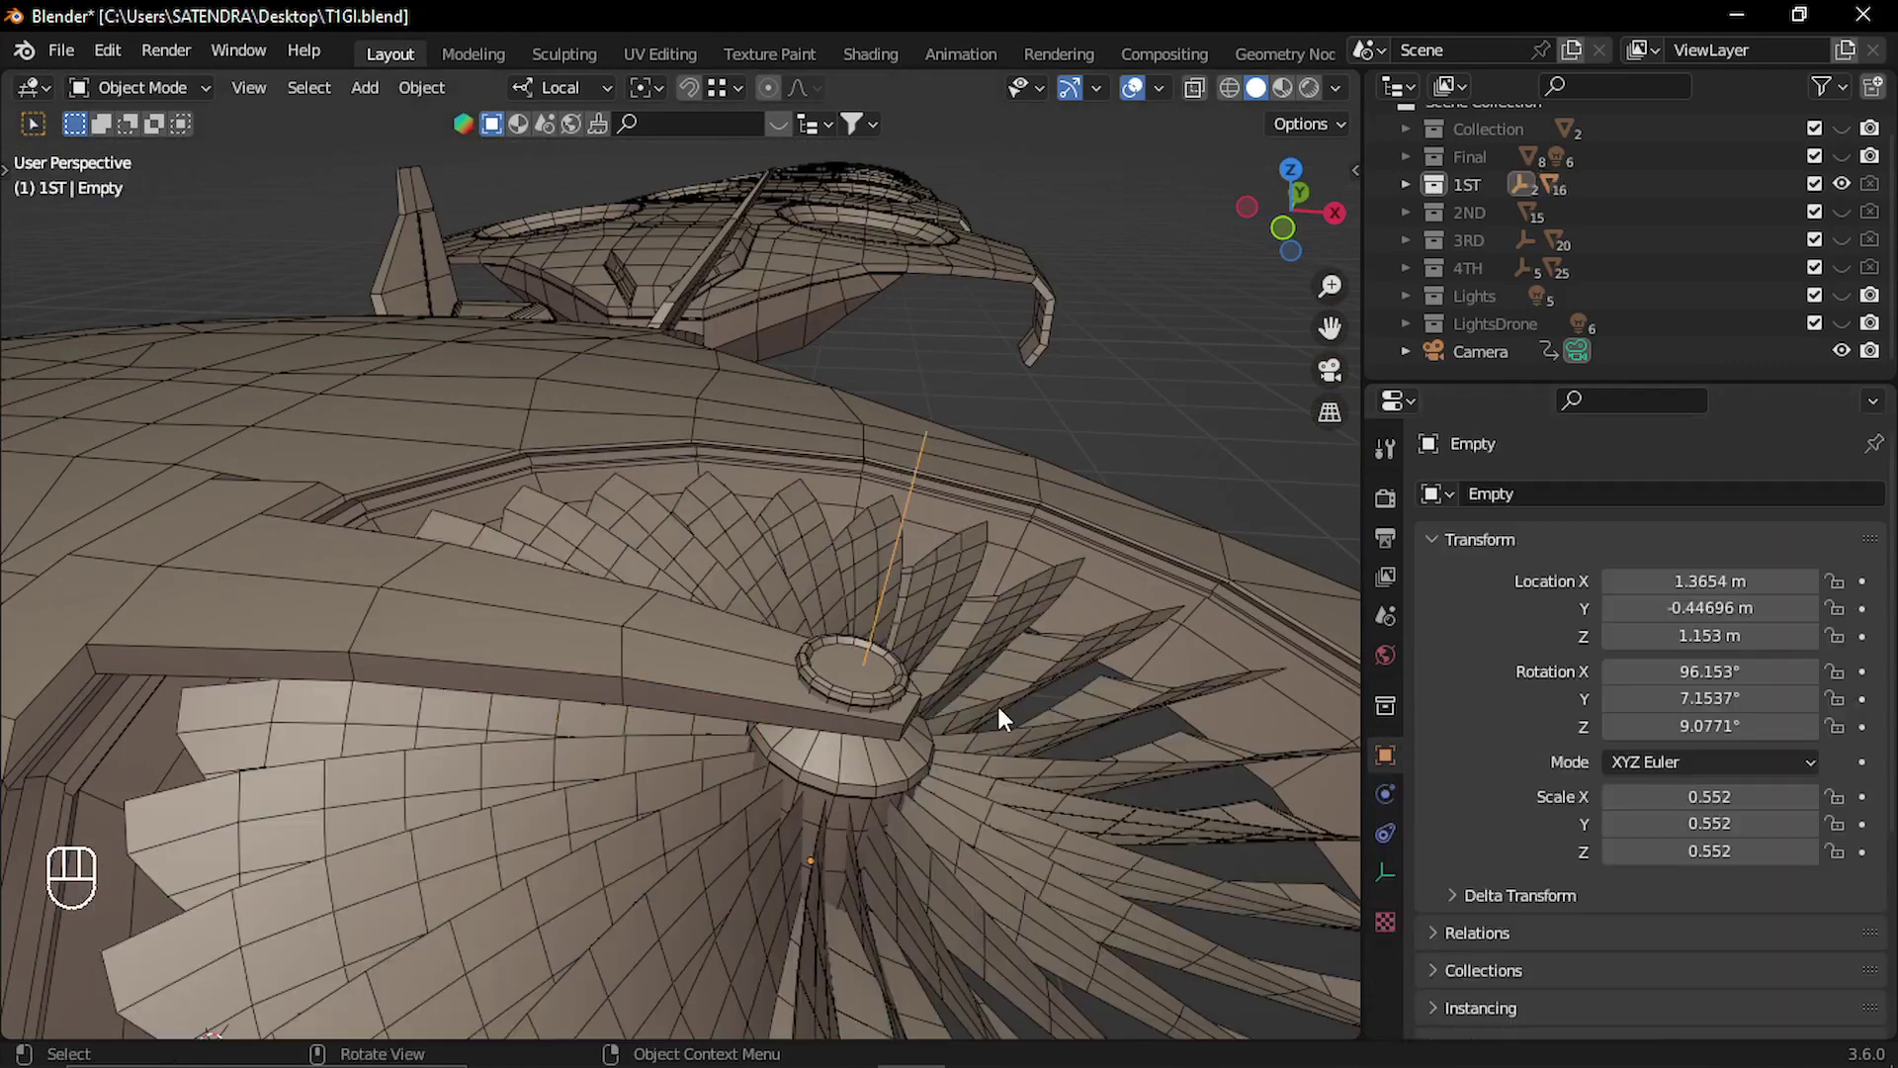
pyautogui.press('r')
pyautogui.press('z')
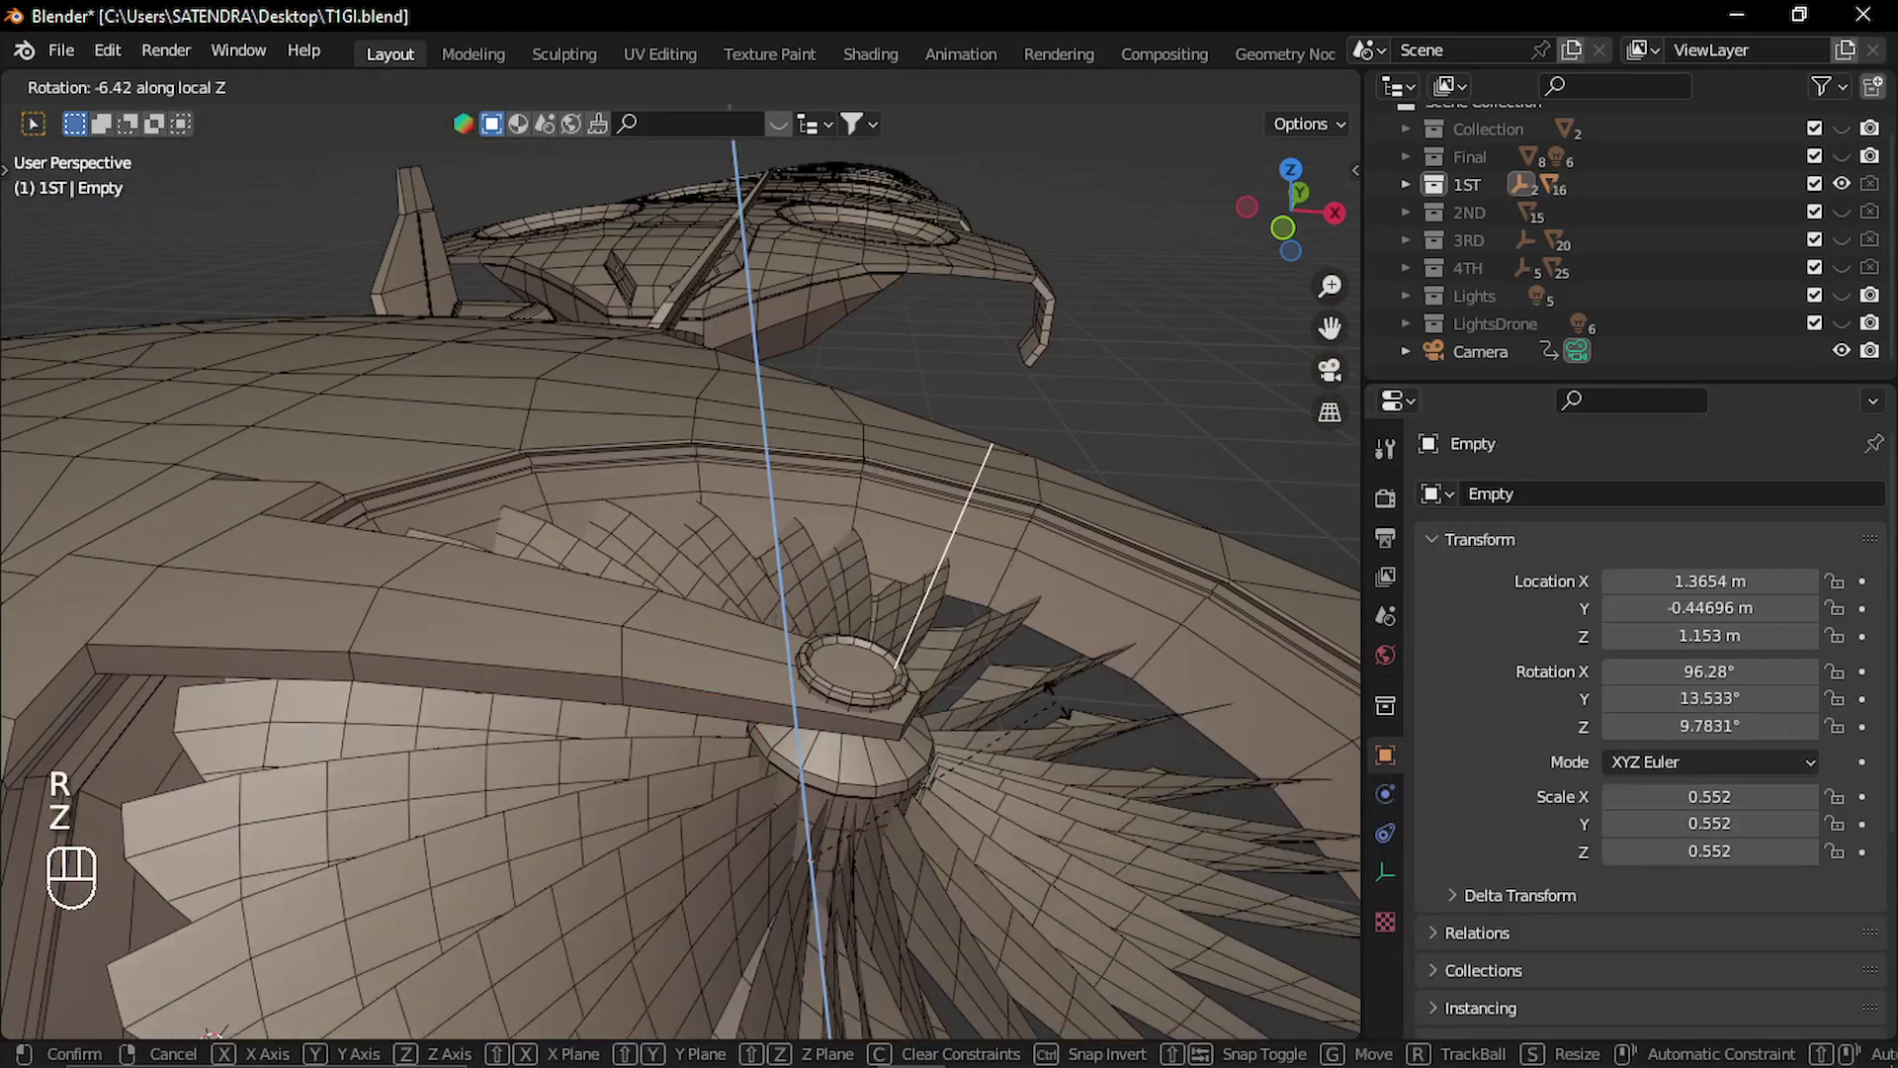
pyautogui.press('Escape')
pyautogui.press('r')
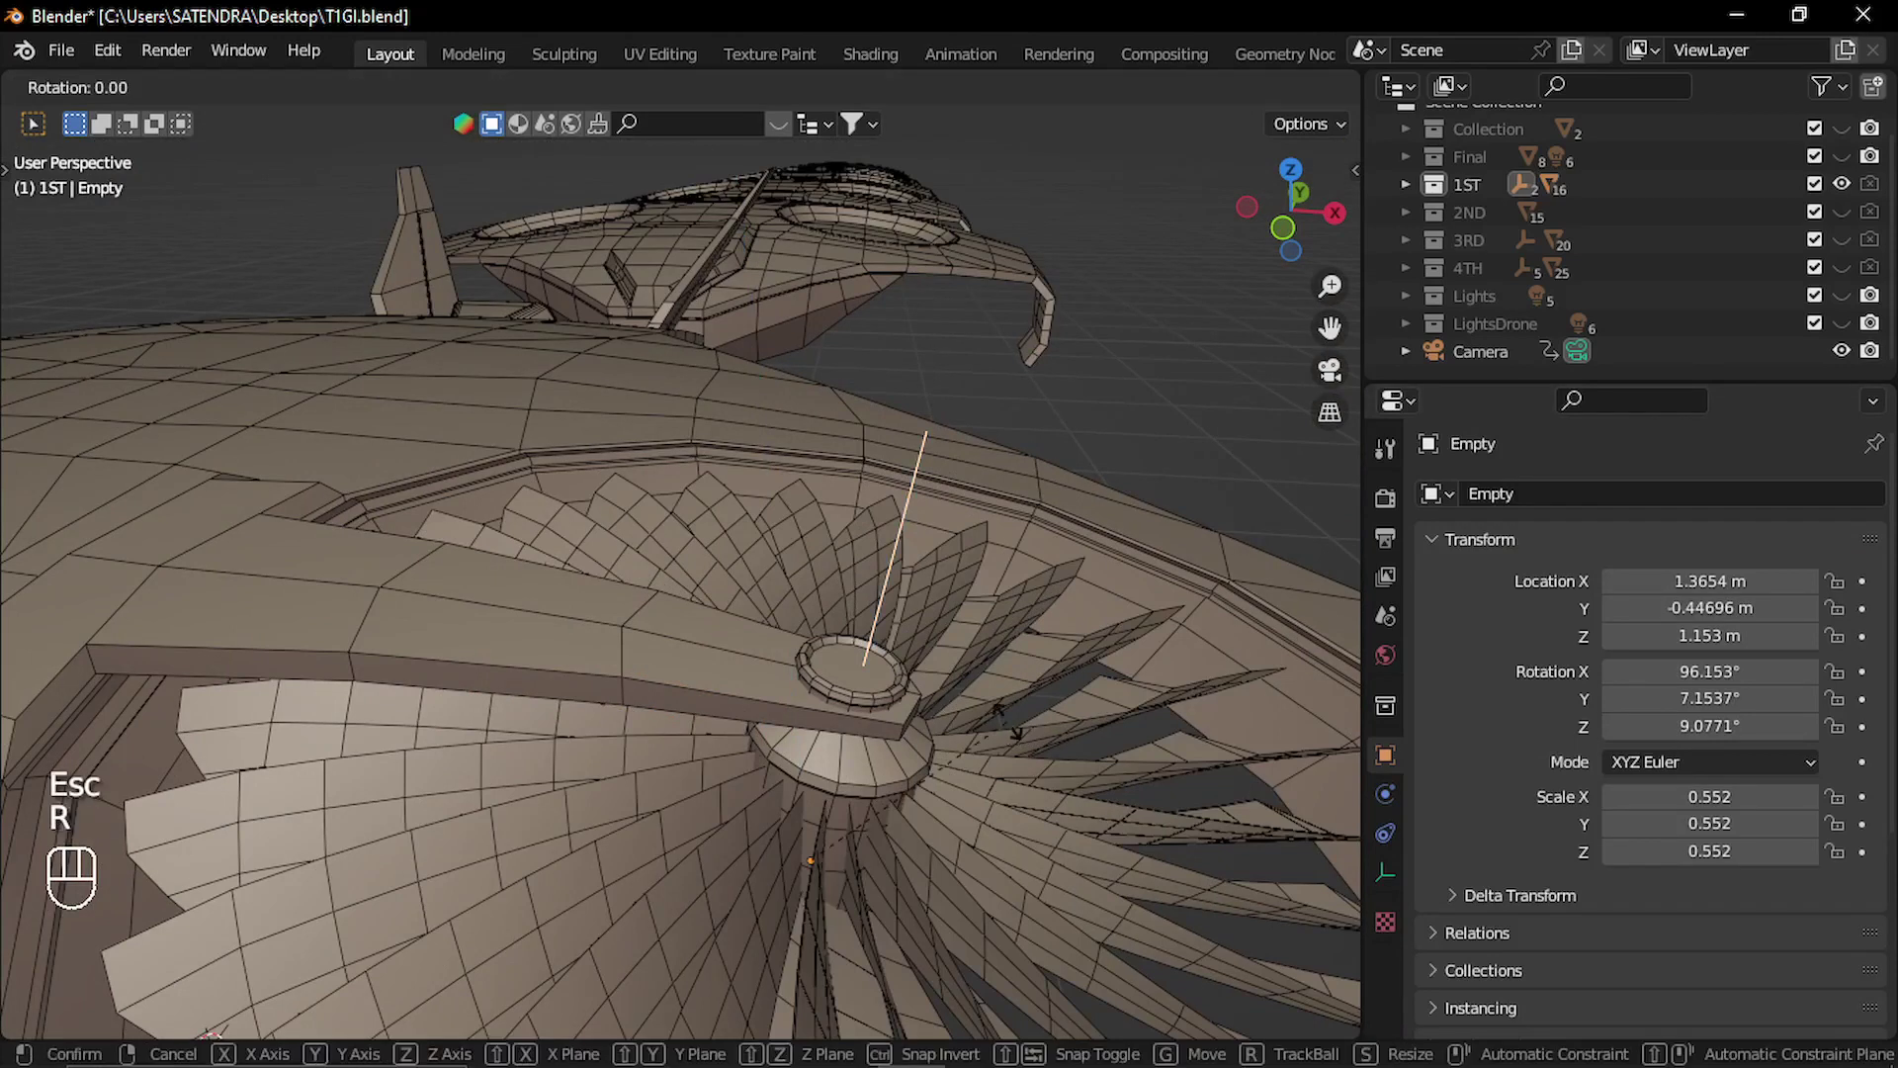
pyautogui.press('z')
pyautogui.press('z')
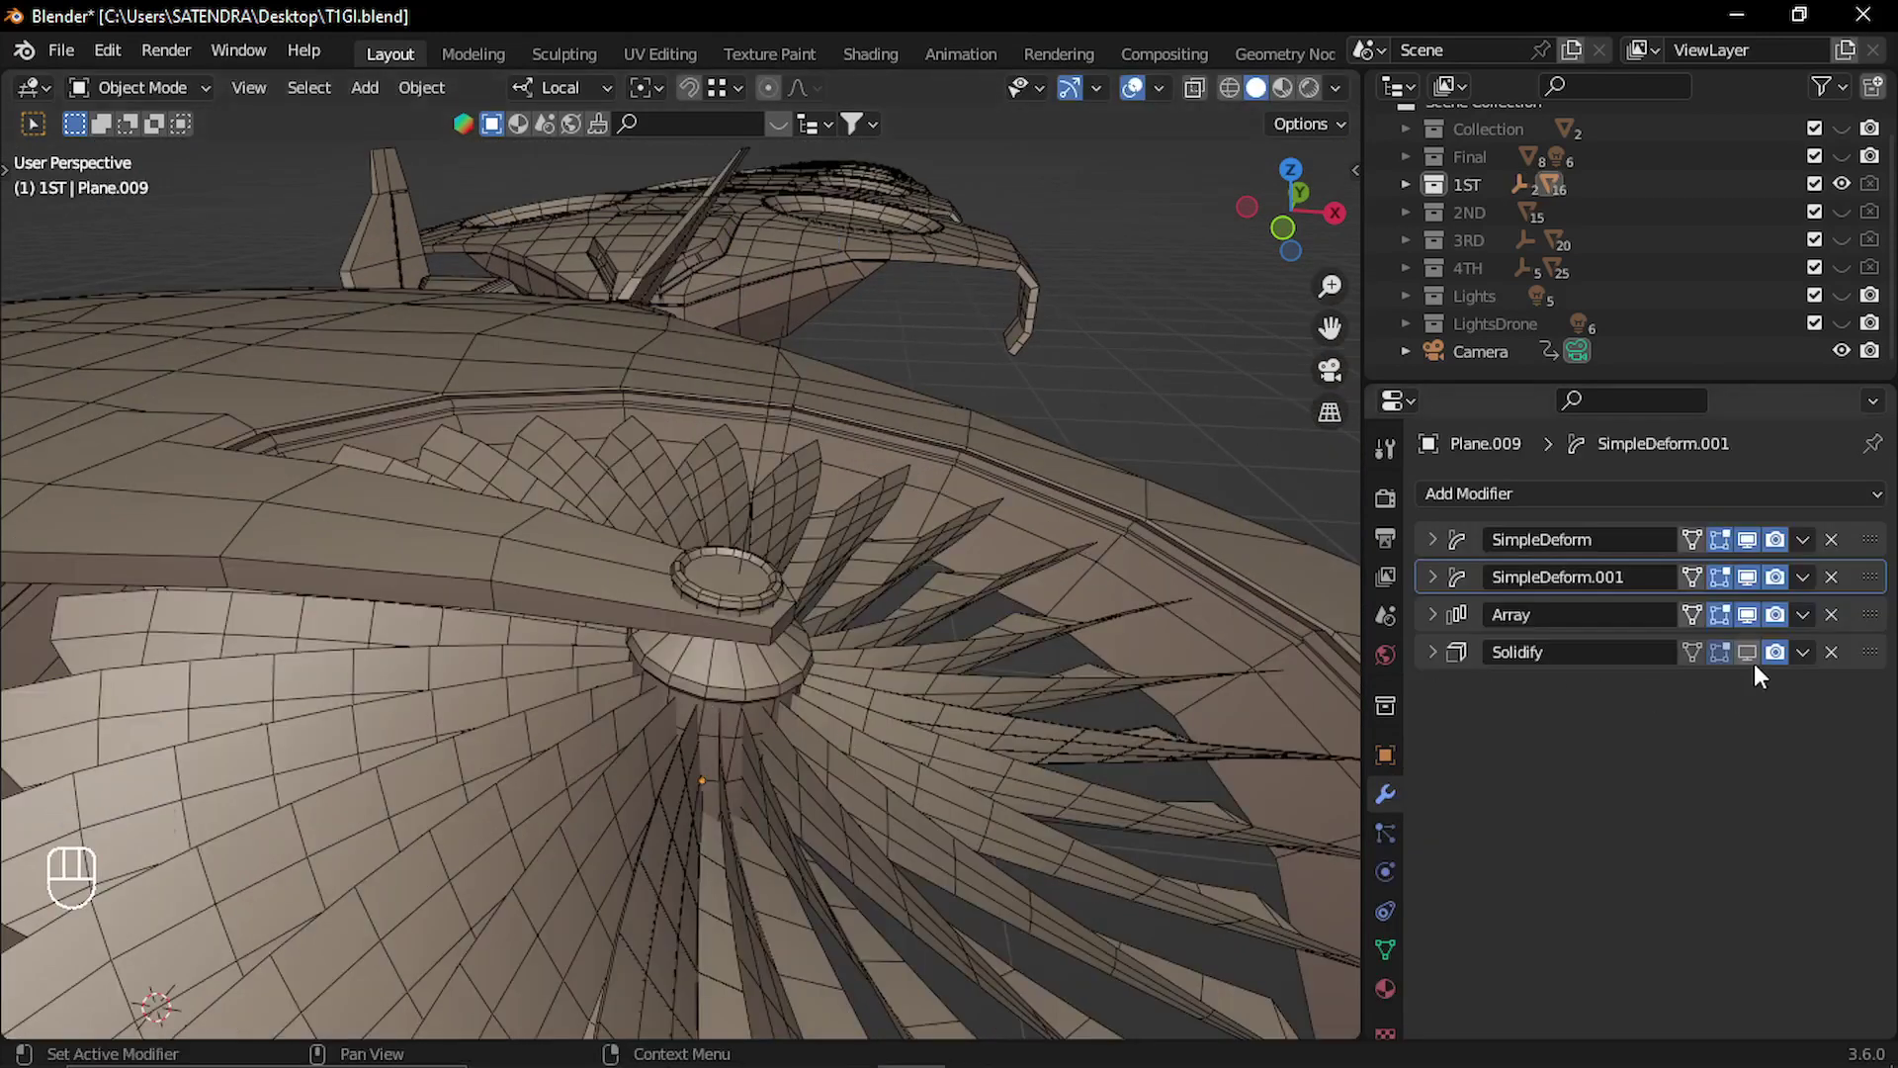
# Turn on the viewport display of the blades' Solidify modifier and view the thickened fan.
pyautogui.click(1747, 651)
pyautogui.moveTo(777, 630); pyautogui.dragTo(286, 900, button='middle')
pyautogui.scroll(-5, 946, 534)
pyautogui.scroll(2, 731, 678)
pyautogui.keyDown('shift'); pyautogui.moveTo(850, 593); pyautogui.dragTo(691, 771, button='middle'); pyautogui.keyUp('shift')
# Examine the bevelled wedge, the mirrored fins and the slot with recessed spheres on the drone's body.
pyautogui.click(720, 860)
pyautogui.moveTo(720, 860); pyautogui.dragTo(751, 751, button='middle')
pyautogui.moveTo(751, 751); pyautogui.dragTo(850, 851, button='middle')
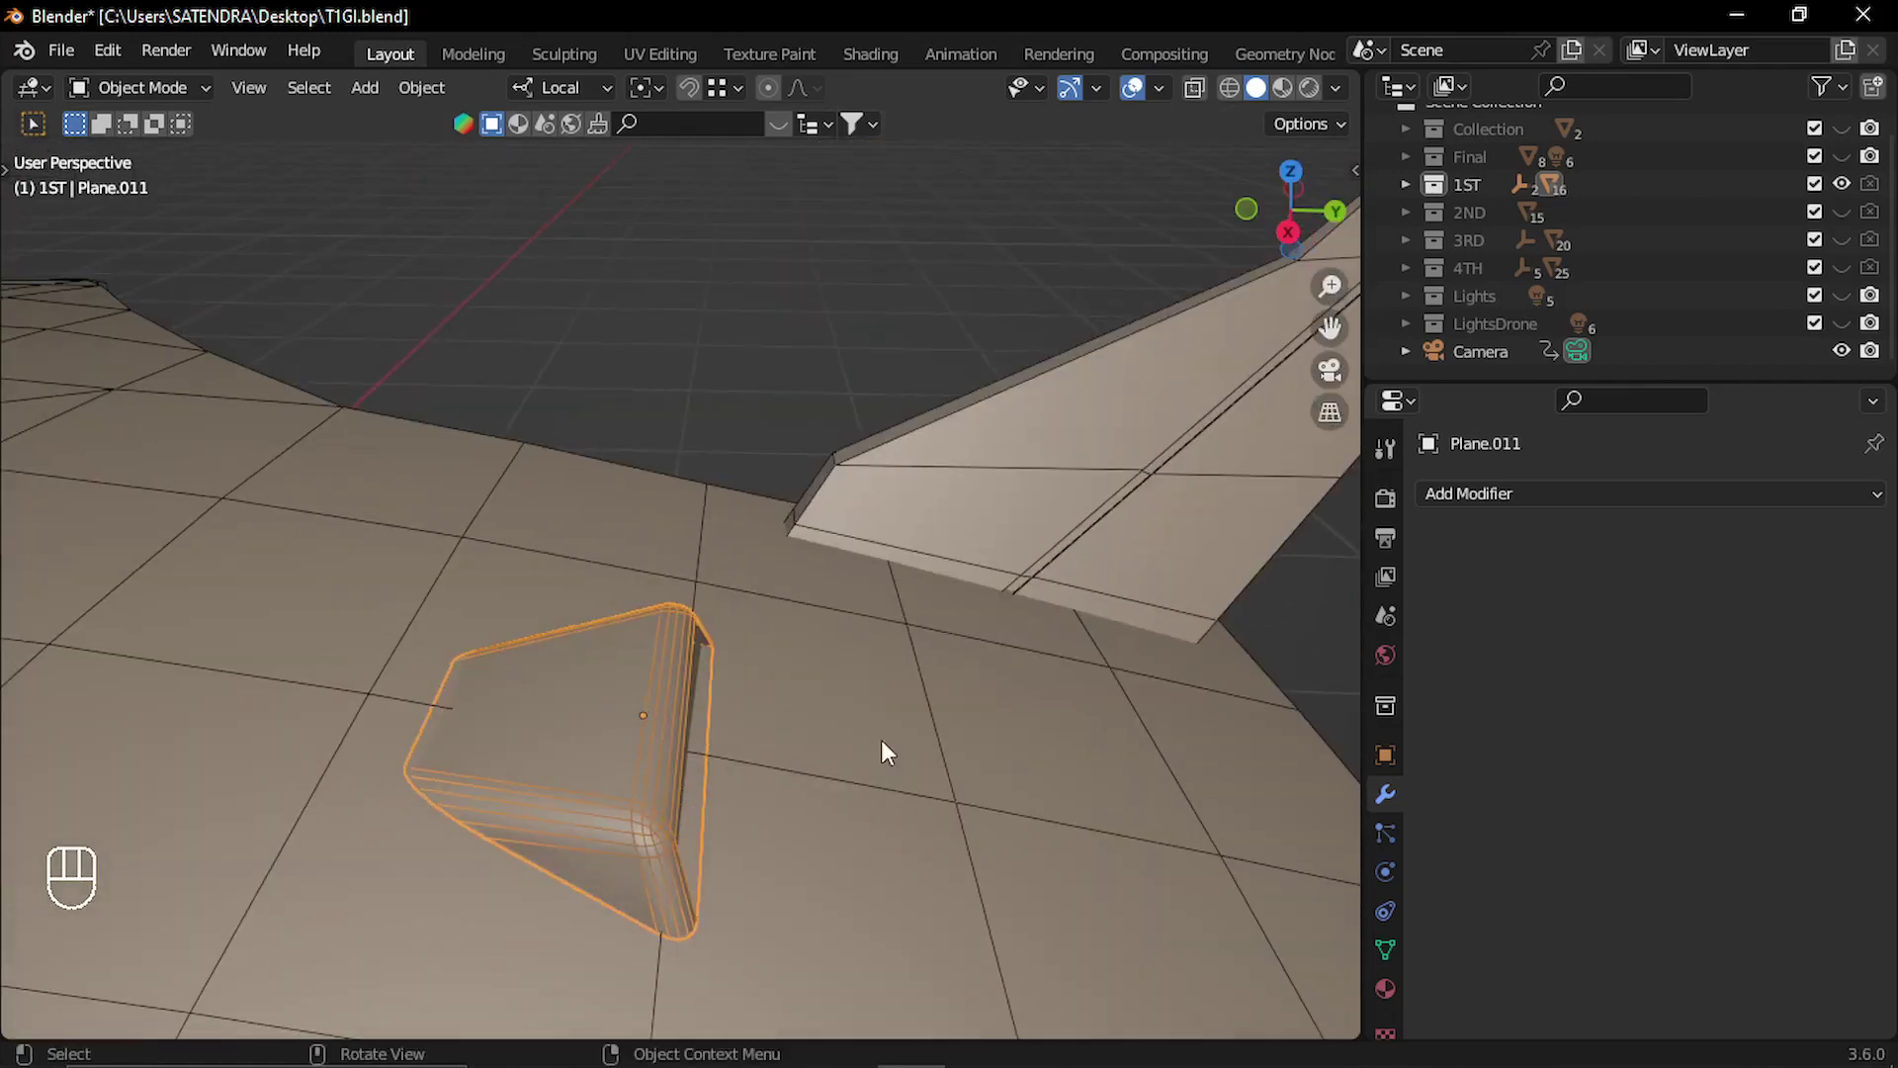
pyautogui.moveTo(743, 769); pyautogui.dragTo(1023, 737, button='middle')
pyautogui.click(1023, 736)
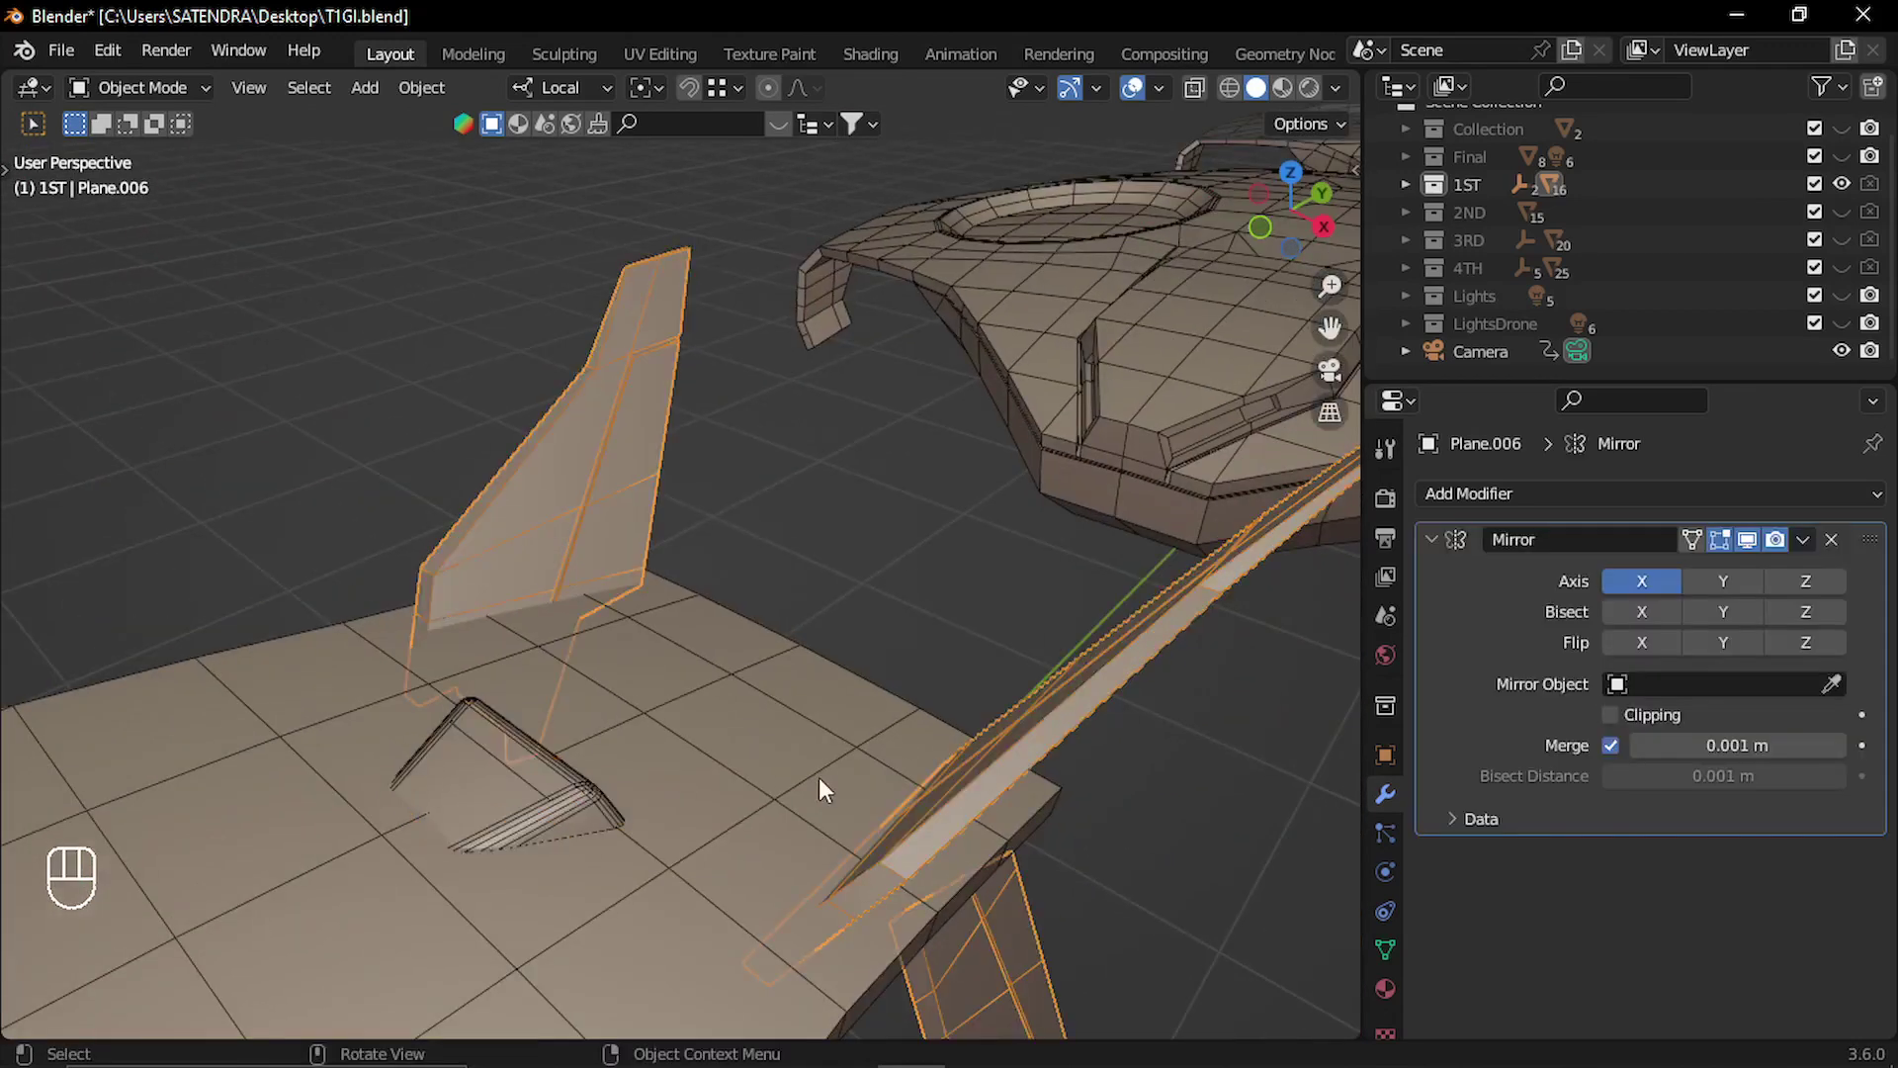
pyautogui.moveTo(817, 777); pyautogui.dragTo(597, 679, button='middle')
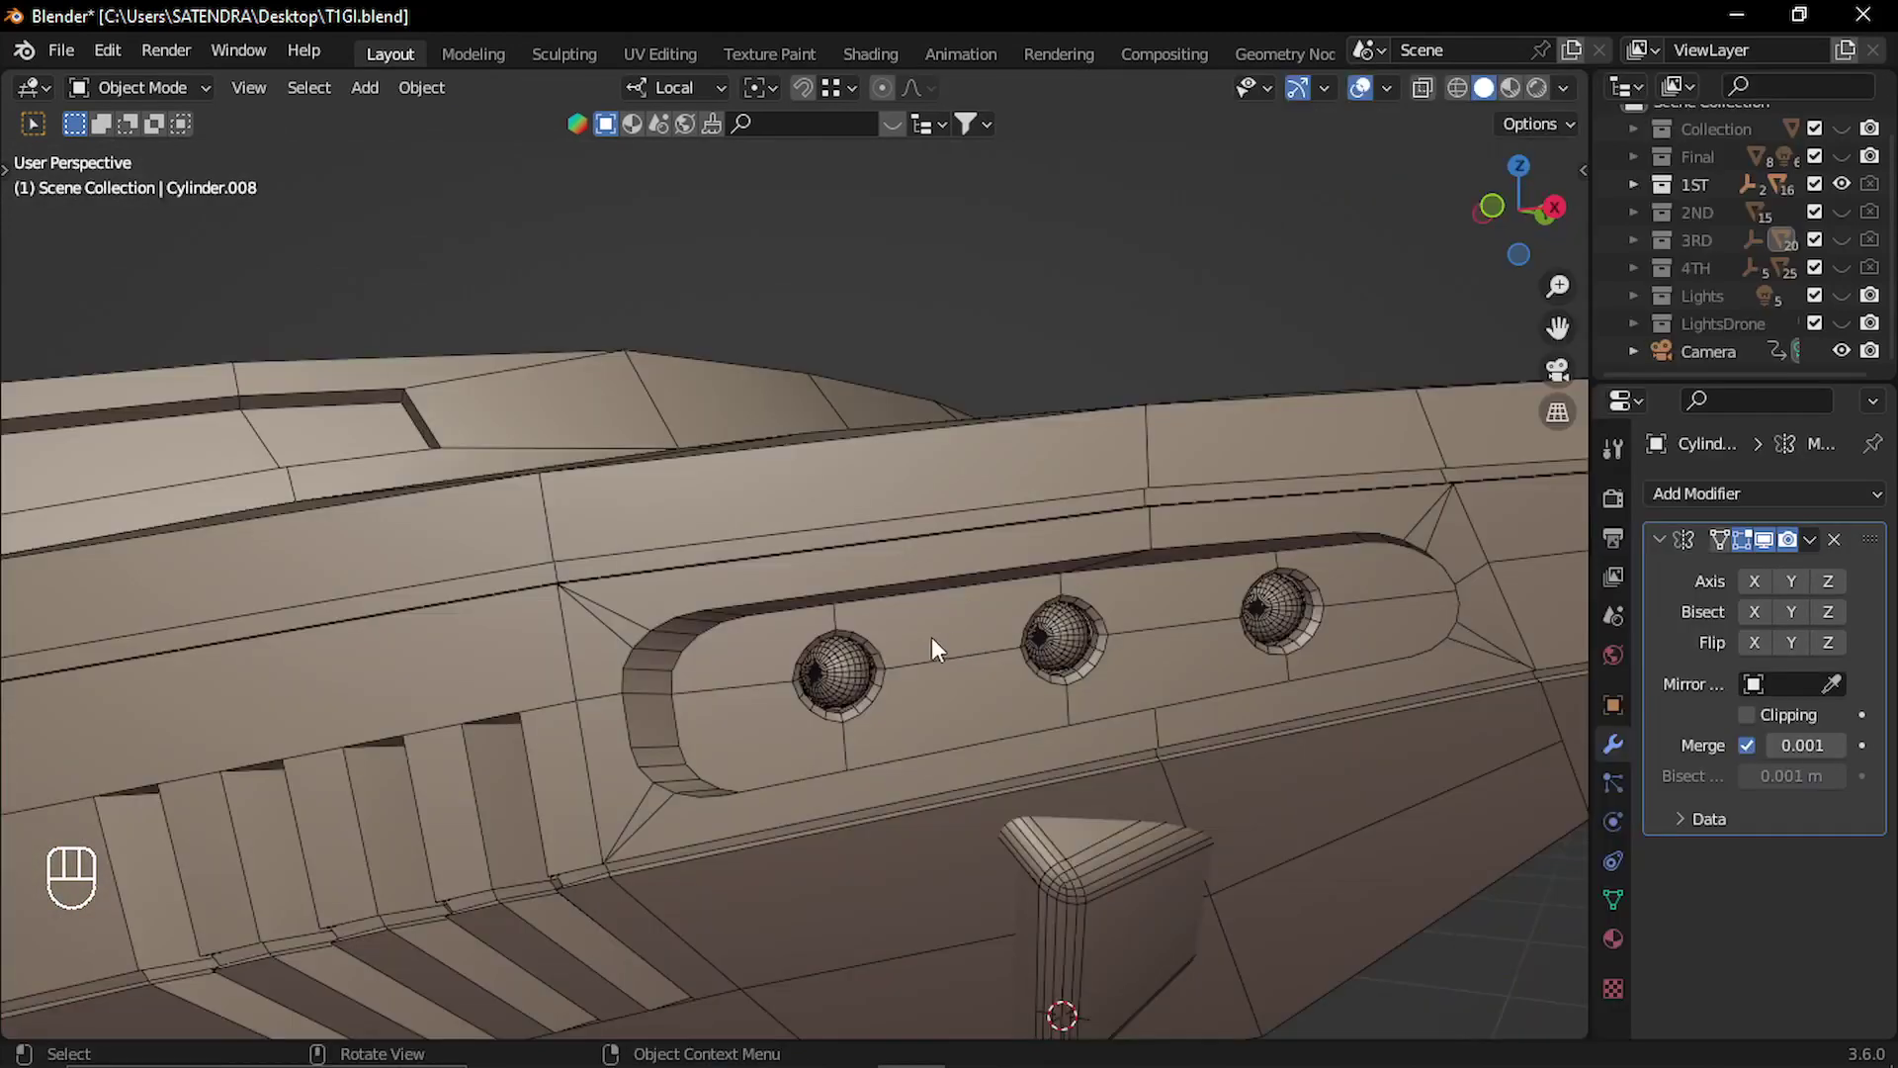
pyautogui.keyDown('shift'); pyautogui.moveTo(928, 649); pyautogui.dragTo(852, 712, button='middle'); pyautogui.keyUp('shift')
pyautogui.scroll(2, 791, 697)
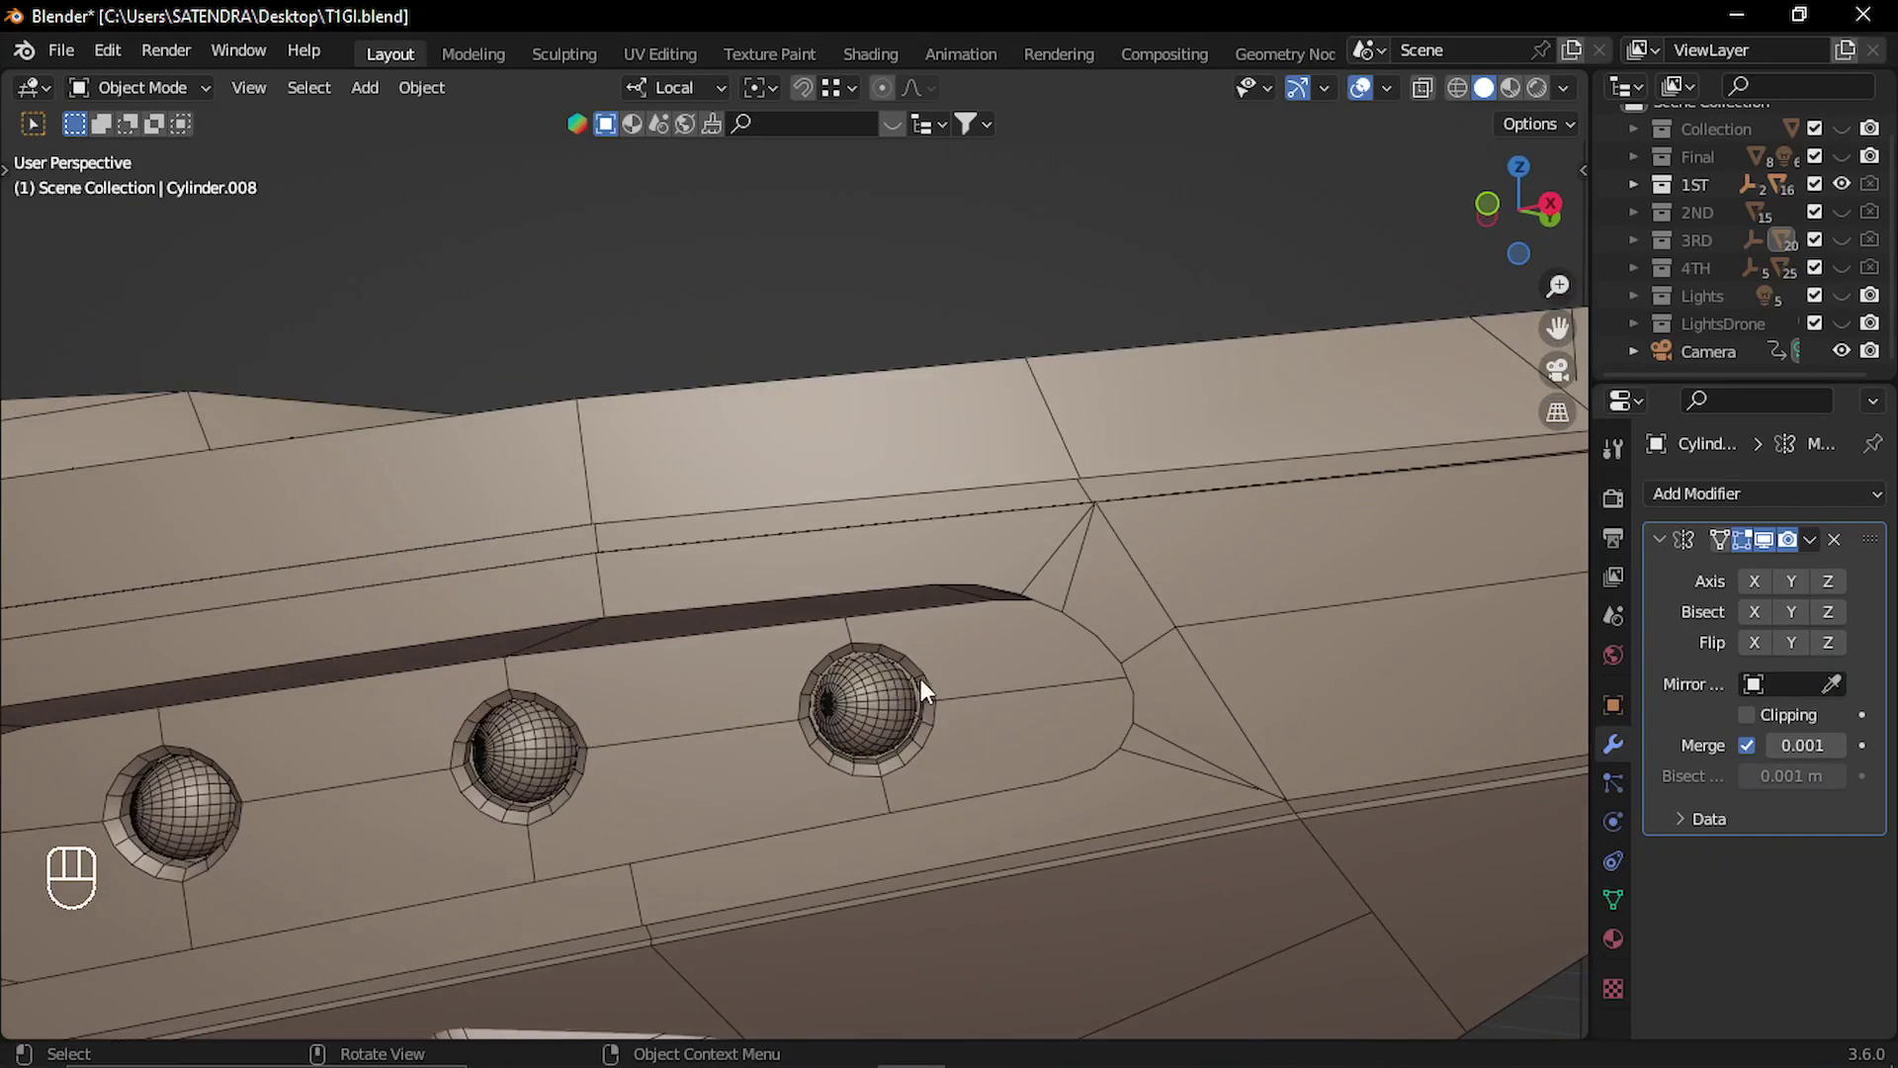
pyautogui.scroll(-2, 955, 679)
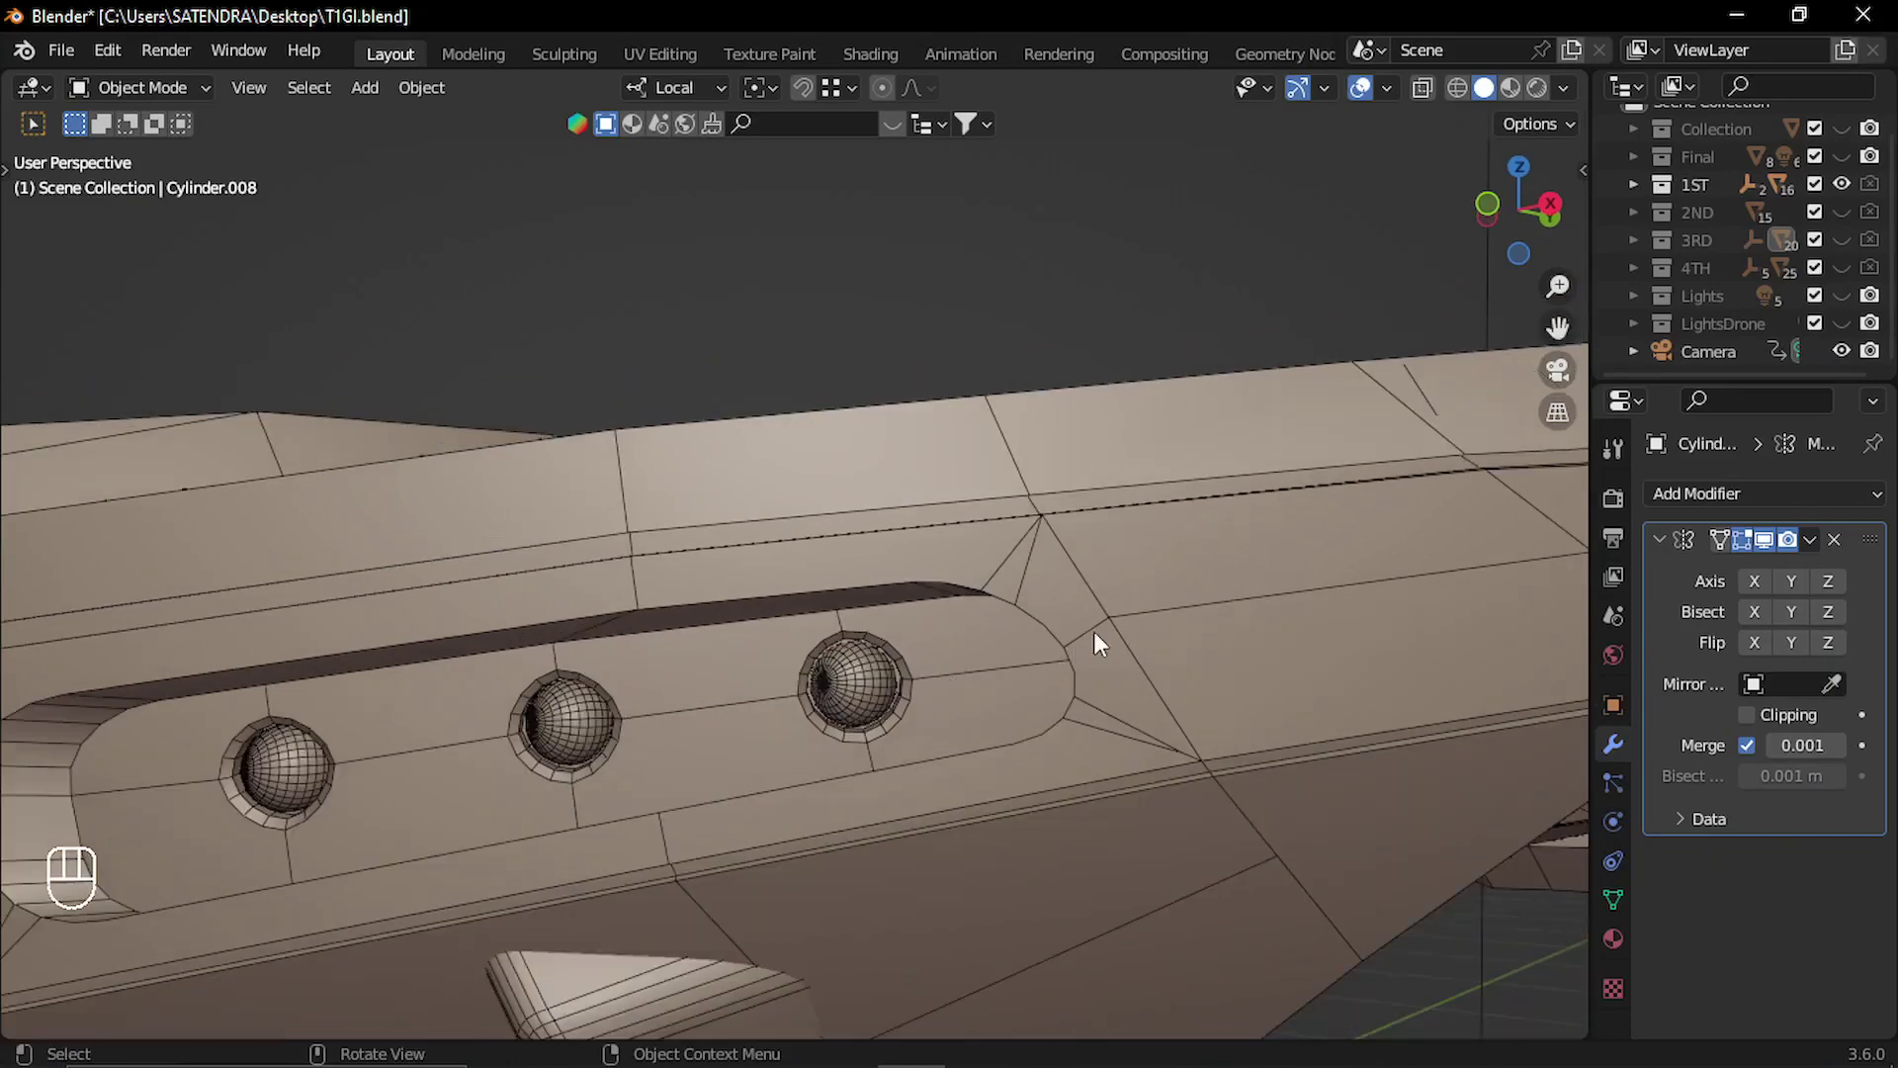
pyautogui.moveTo(690, 637); pyautogui.dragTo(715, 798, button='middle')
pyautogui.keyDown('shift'); pyautogui.moveTo(723, 501); pyautogui.dragTo(692, 713, button='middle'); pyautogui.keyUp('shift')
# Vertex-bevel one grid vertex on the body's flat panel with 5 segments and a width of 0.104 m.
pyautogui.scroll(3, 846, 713)
pyautogui.click(847, 716)
pyautogui.press('Tab')
pyautogui.moveTo(843, 699); pyautogui.dragTo(877, 598, button='middle')
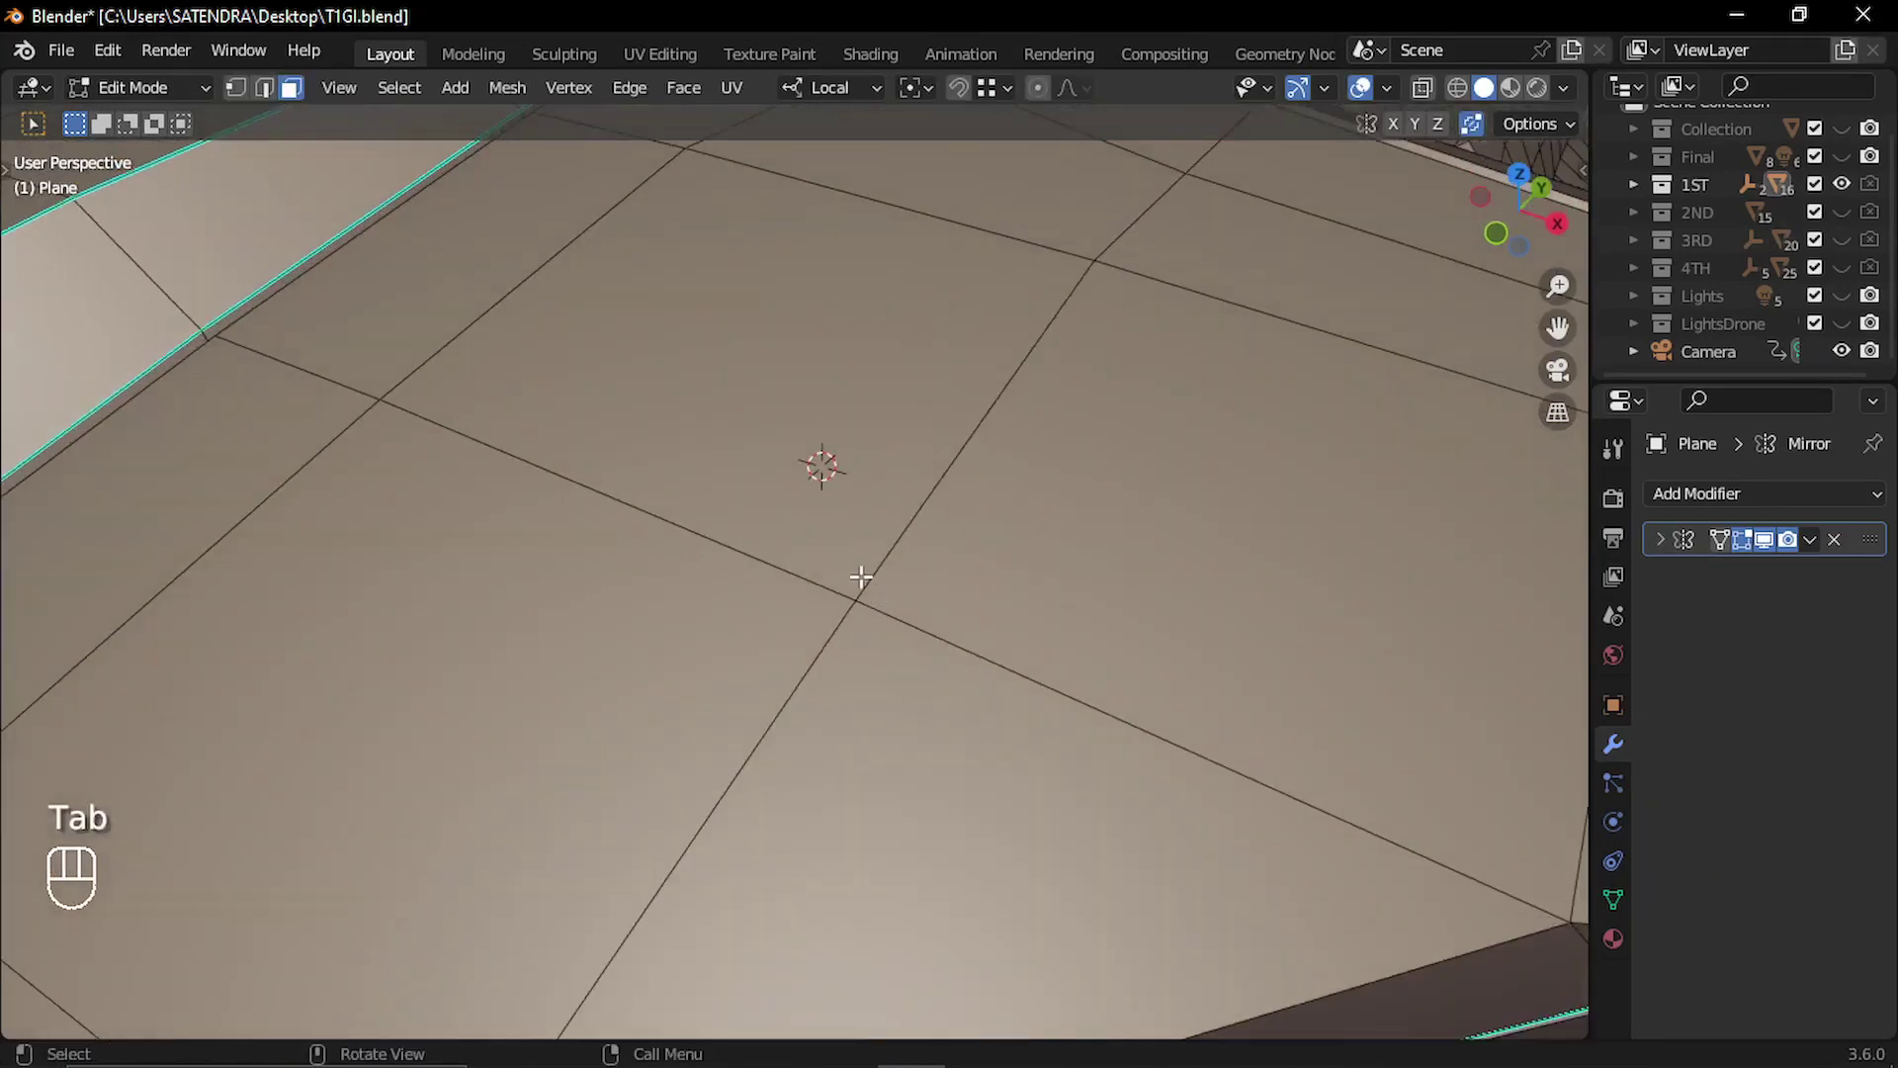
pyautogui.press('1')
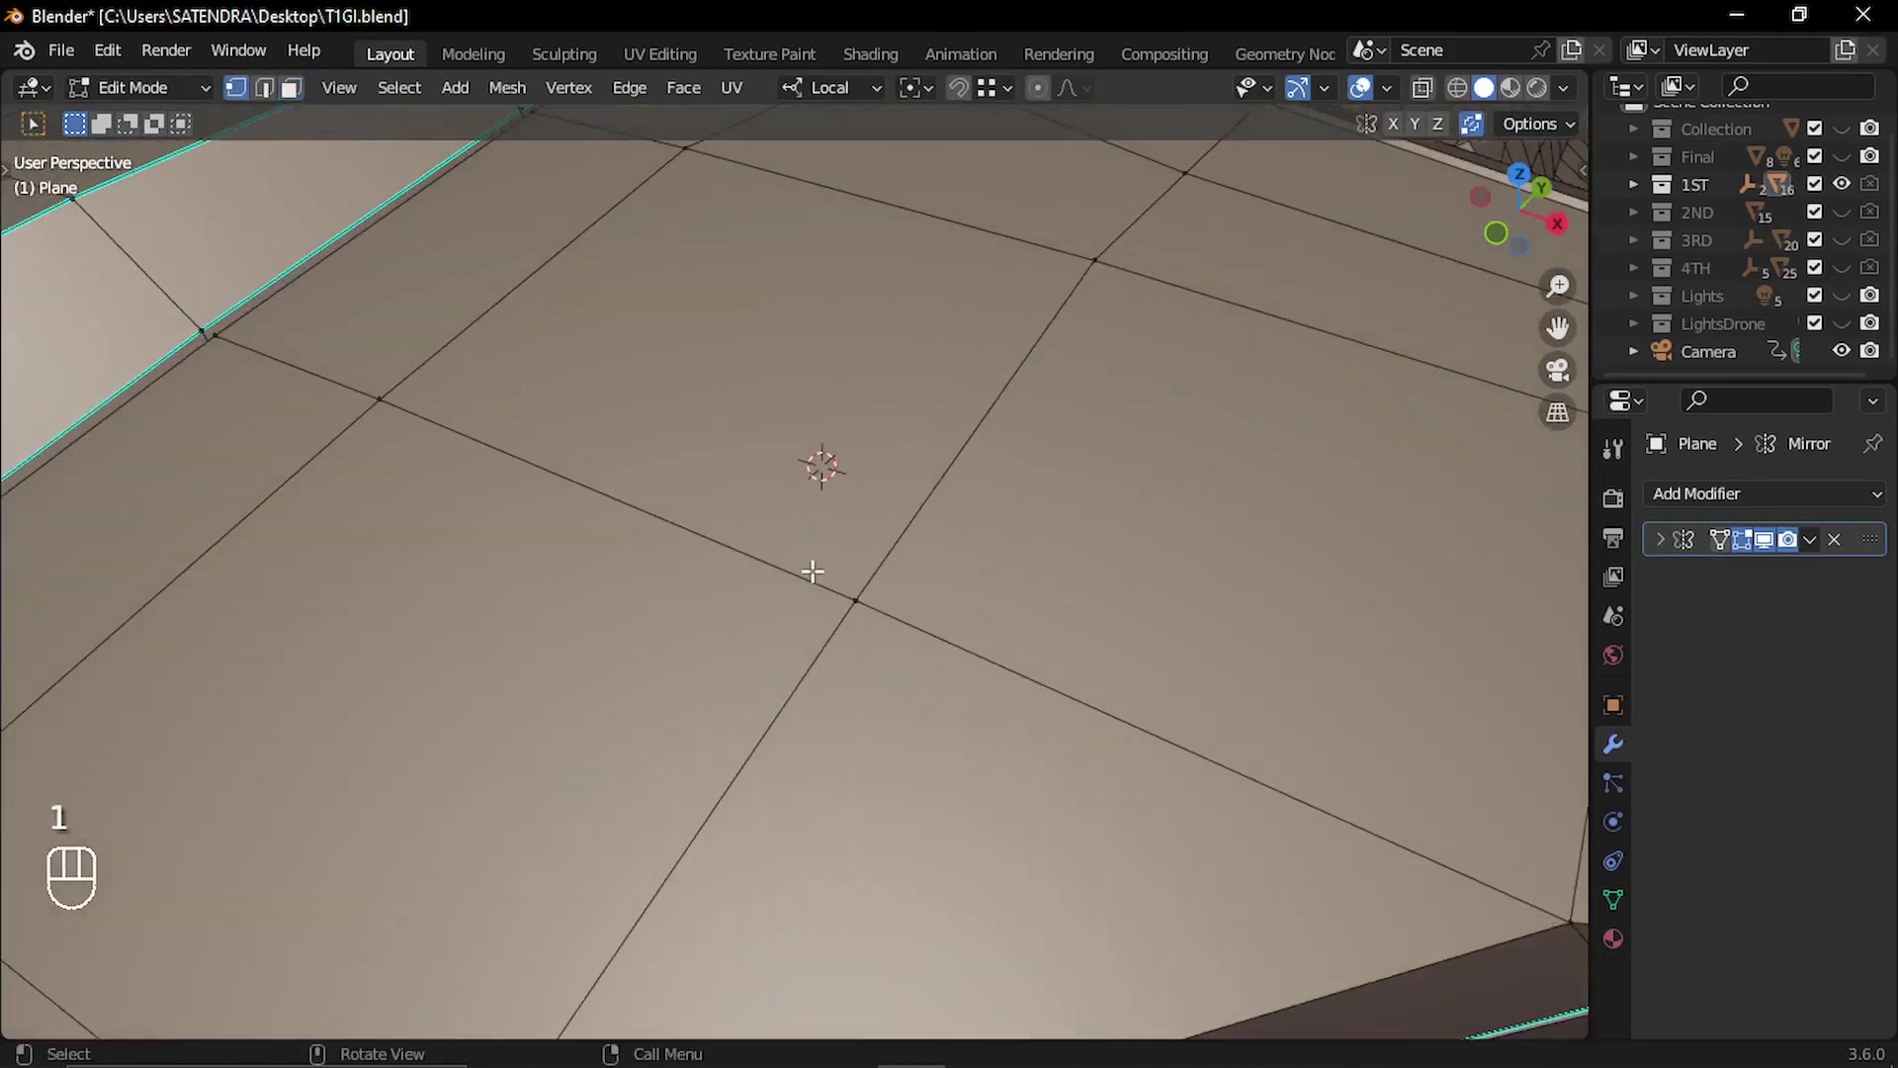
pyautogui.click(994, 662)
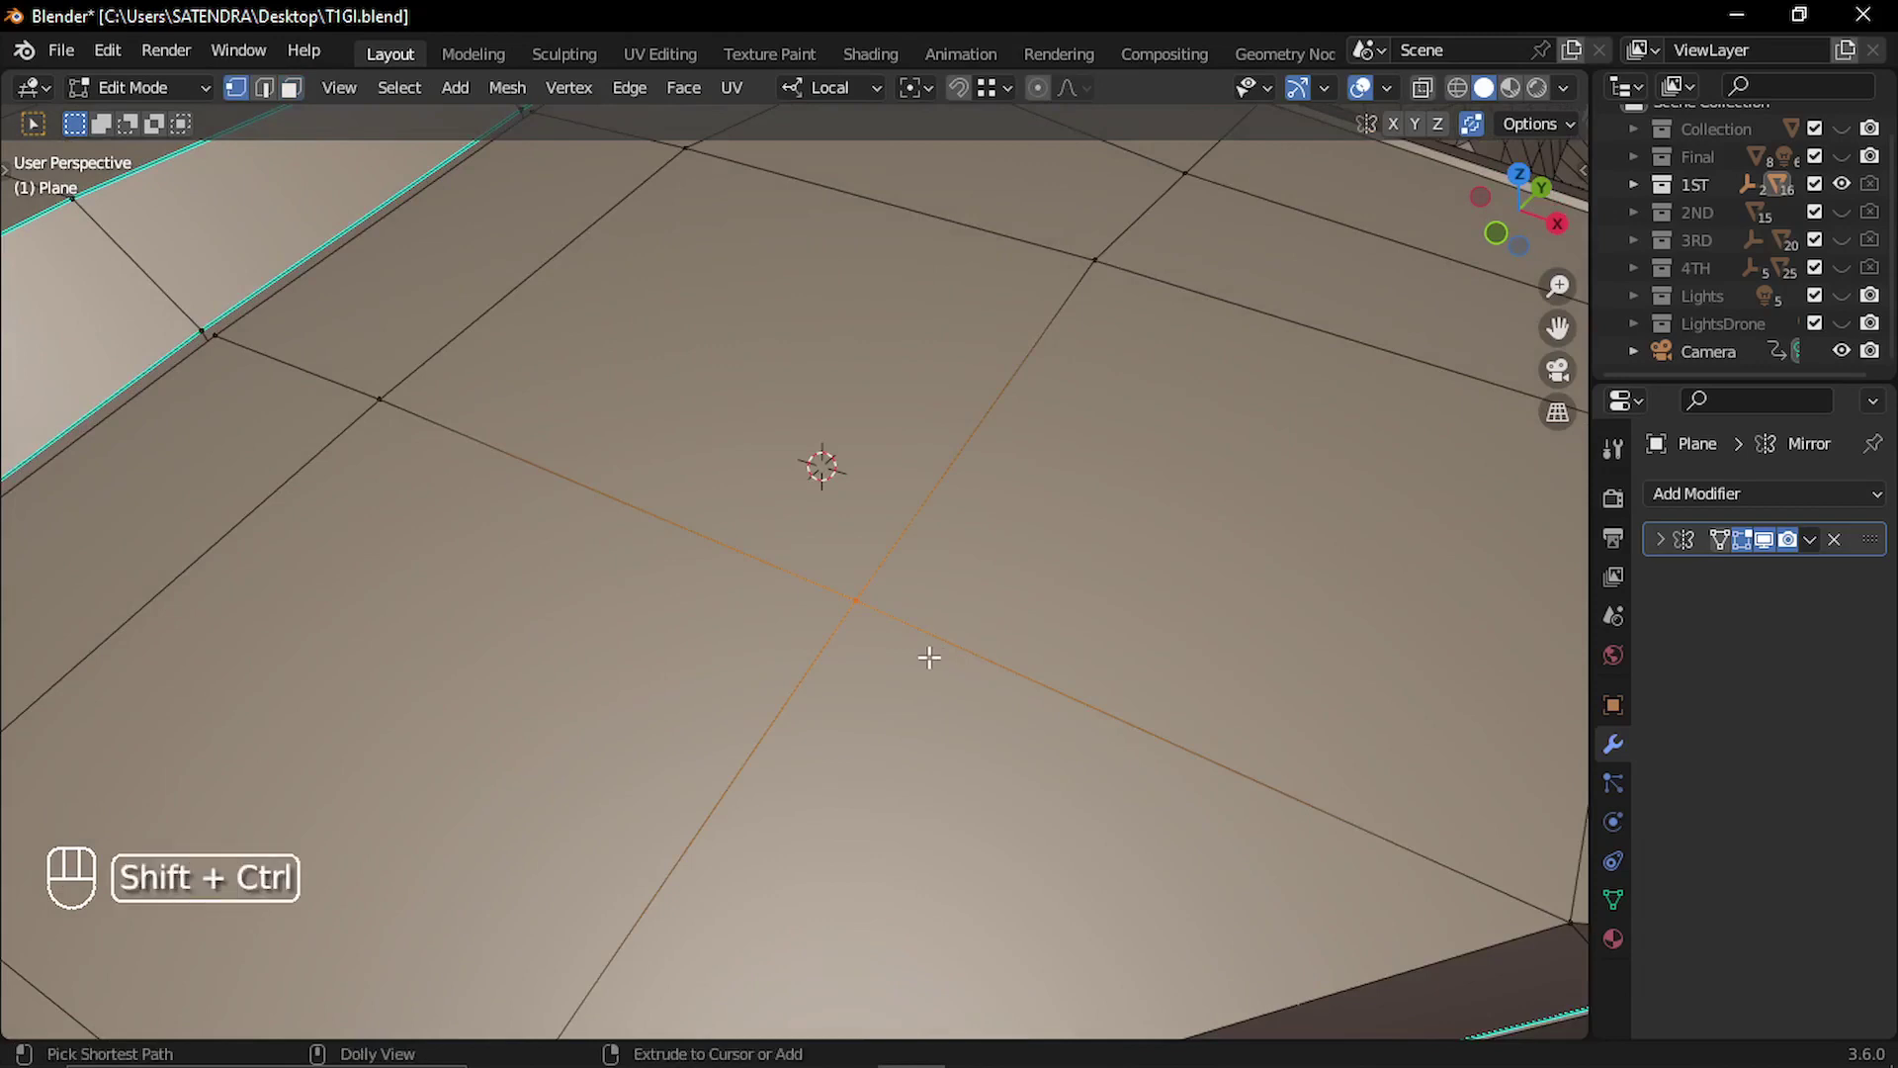
pyautogui.hotkey('shift', 'ctrl', 'b')
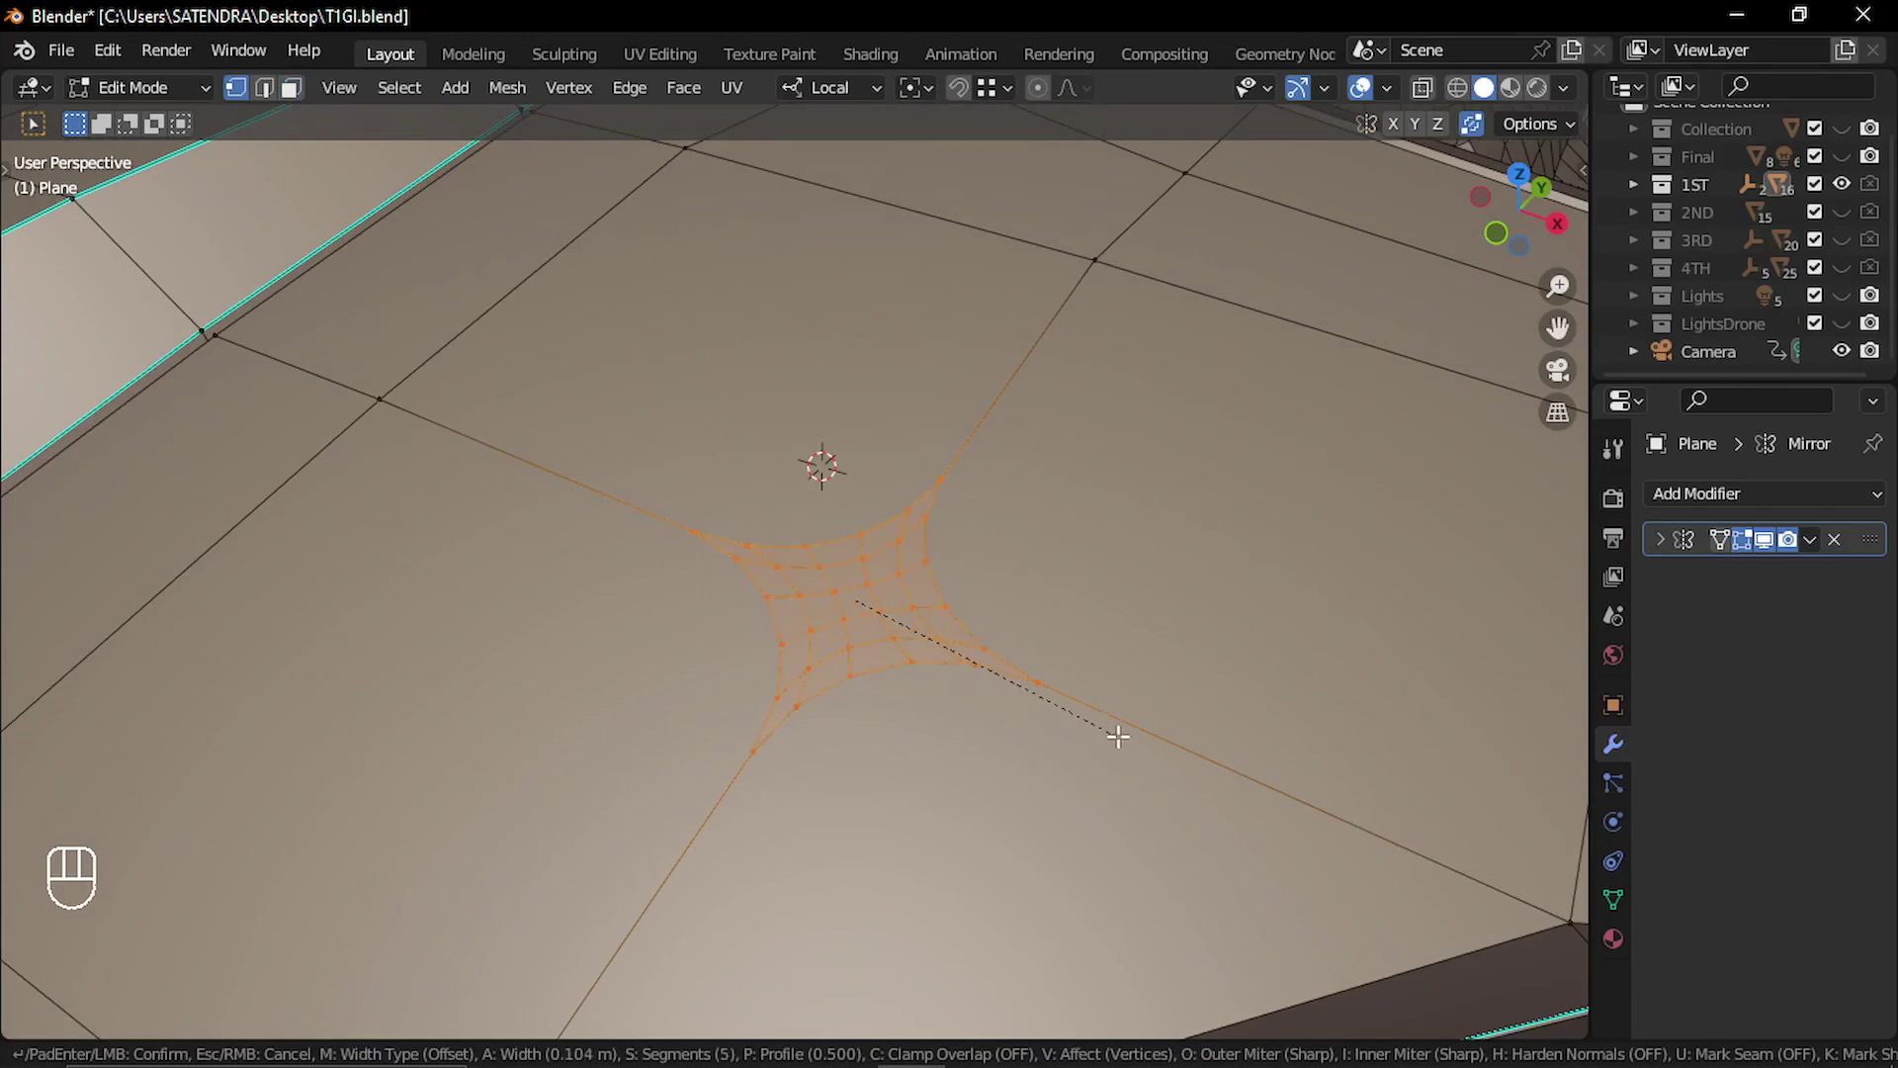
pyautogui.click(1118, 737)
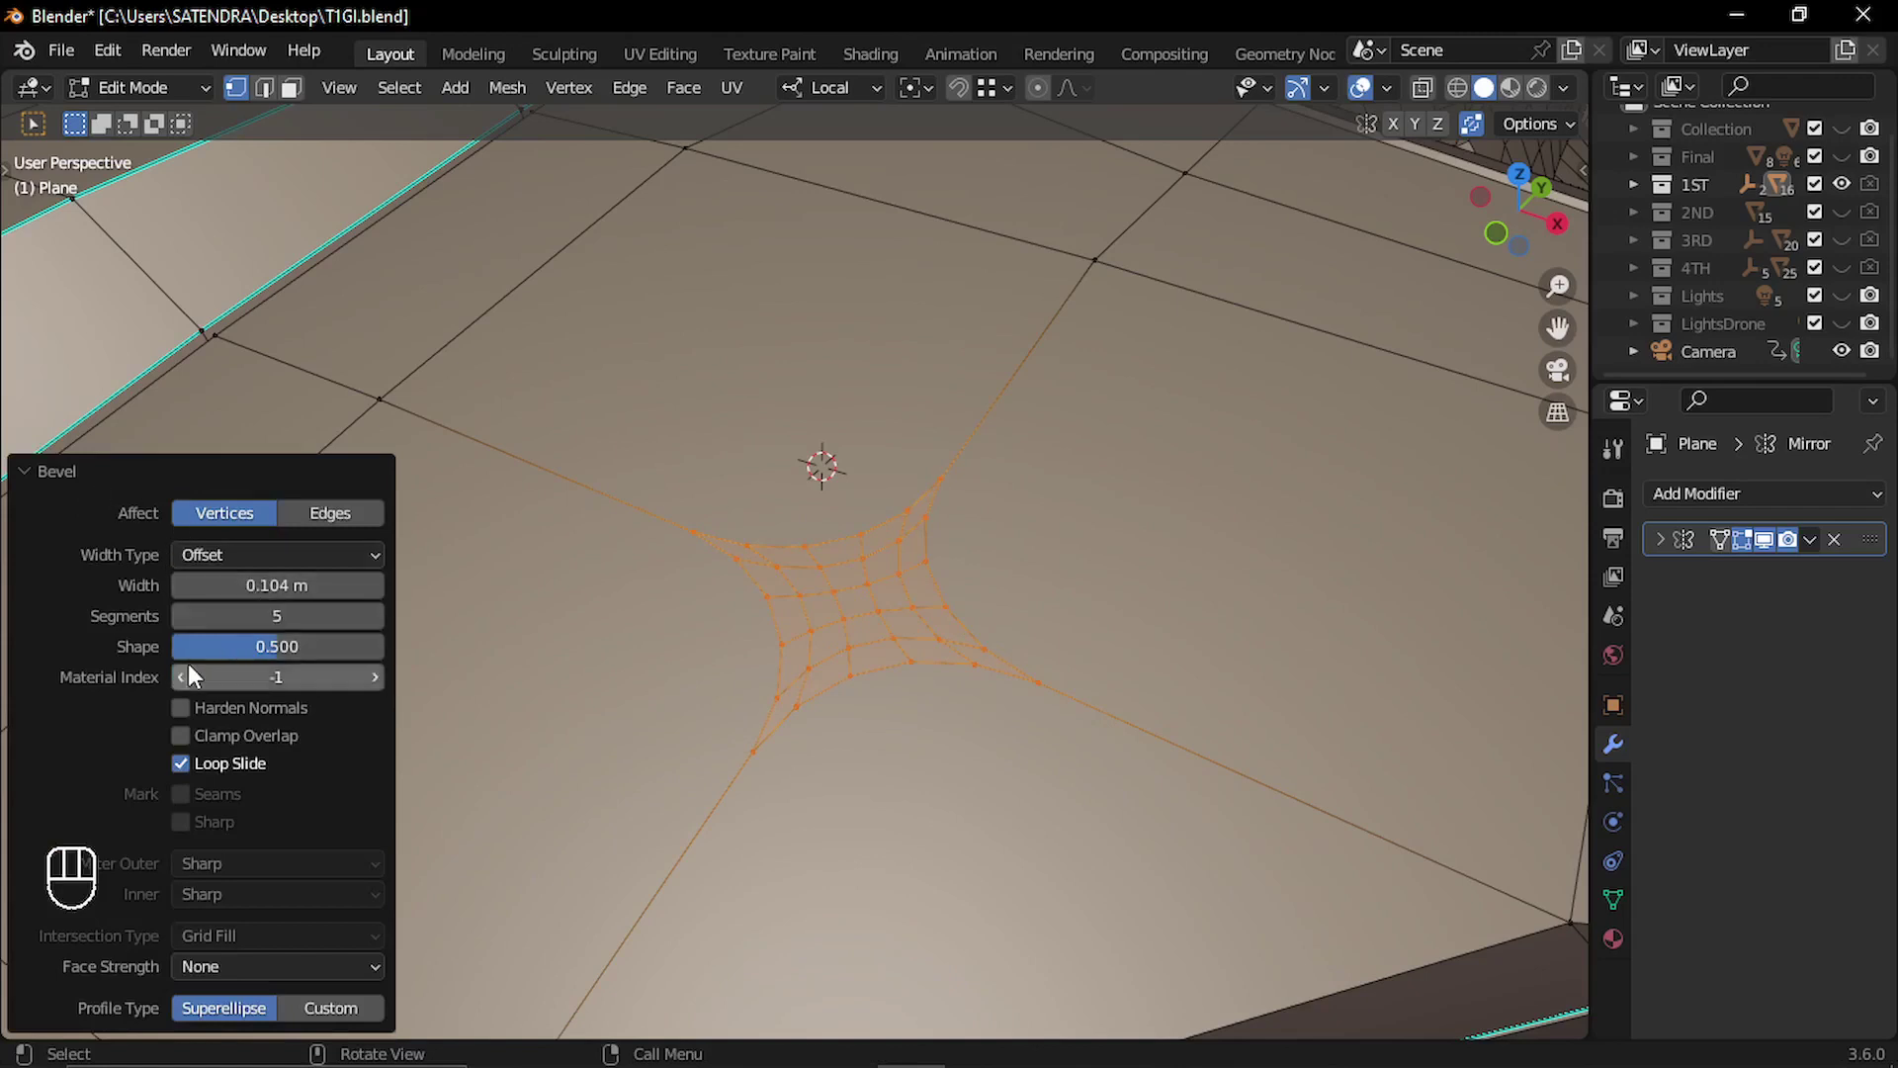
# Set the vertex bevel's Shape to 0.1 to form a circle.
pyautogui.click(290, 648)
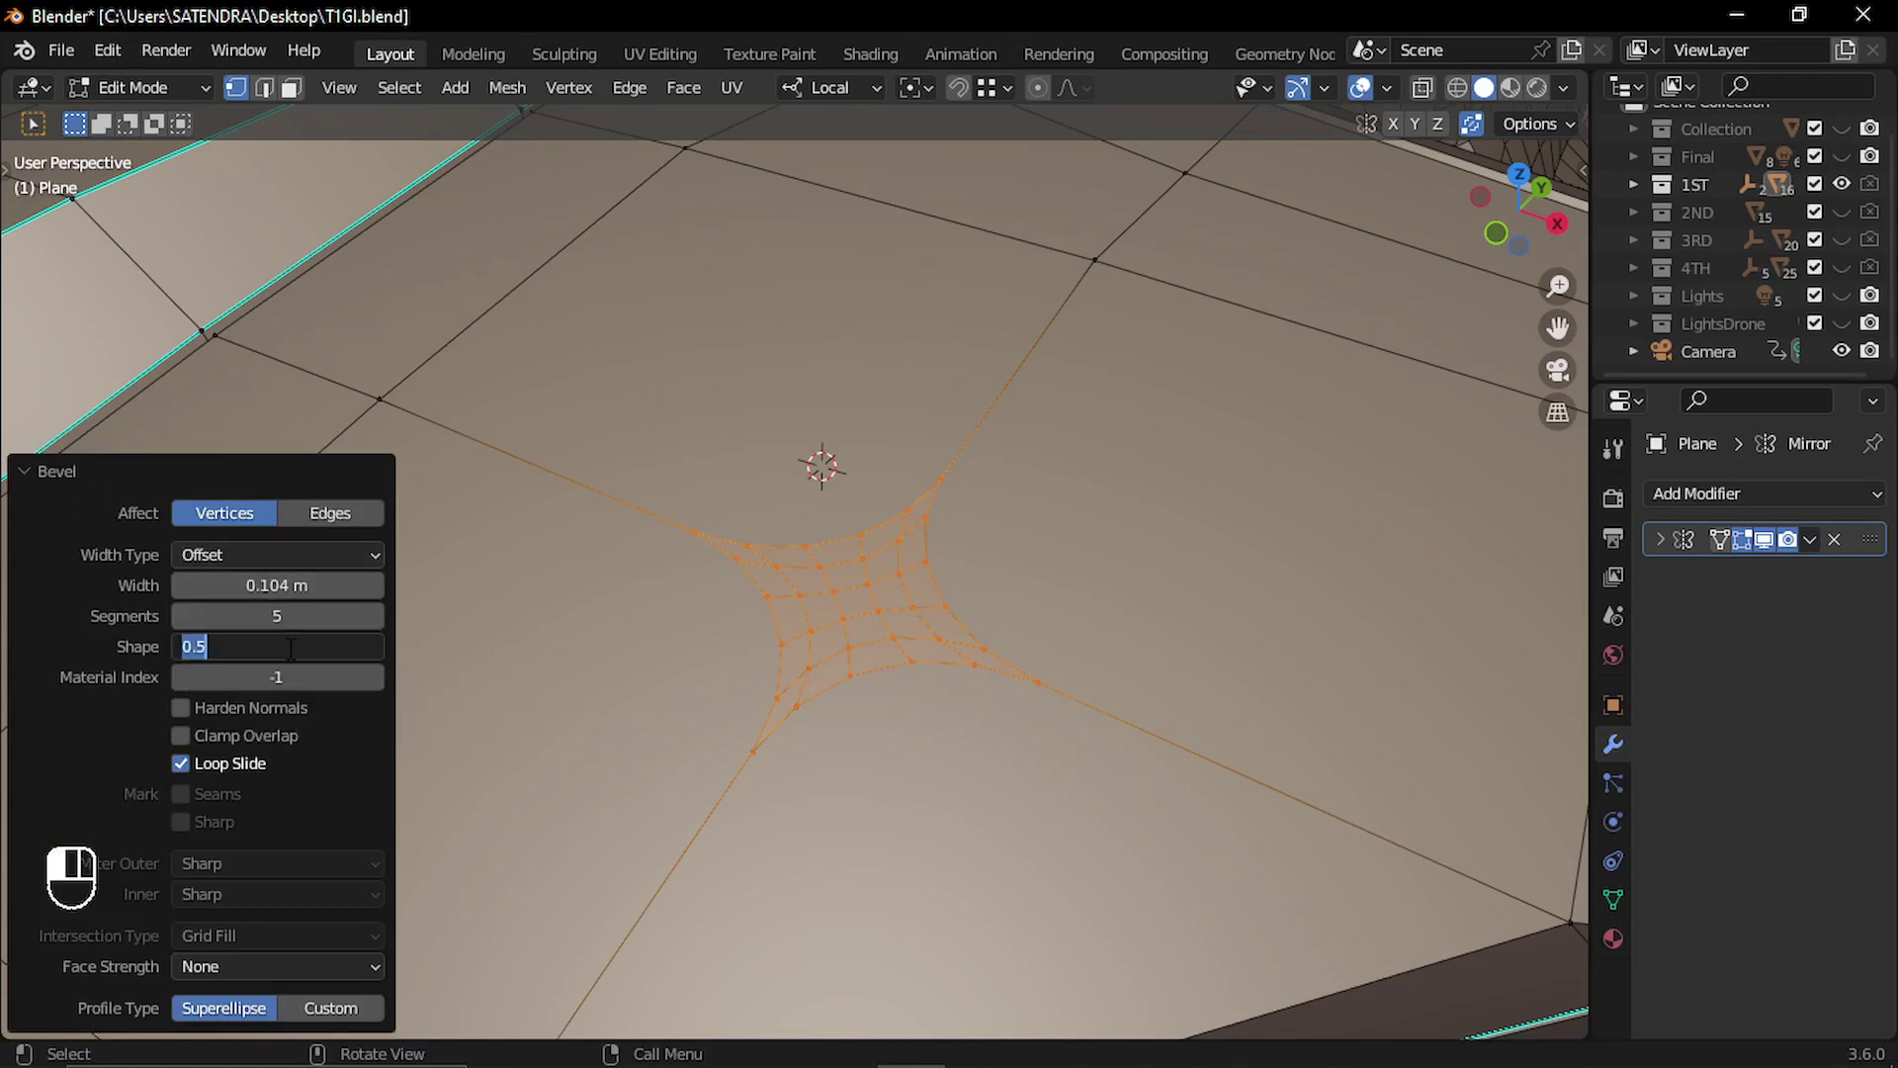
pyautogui.write('0.1')
pyautogui.press('Return')
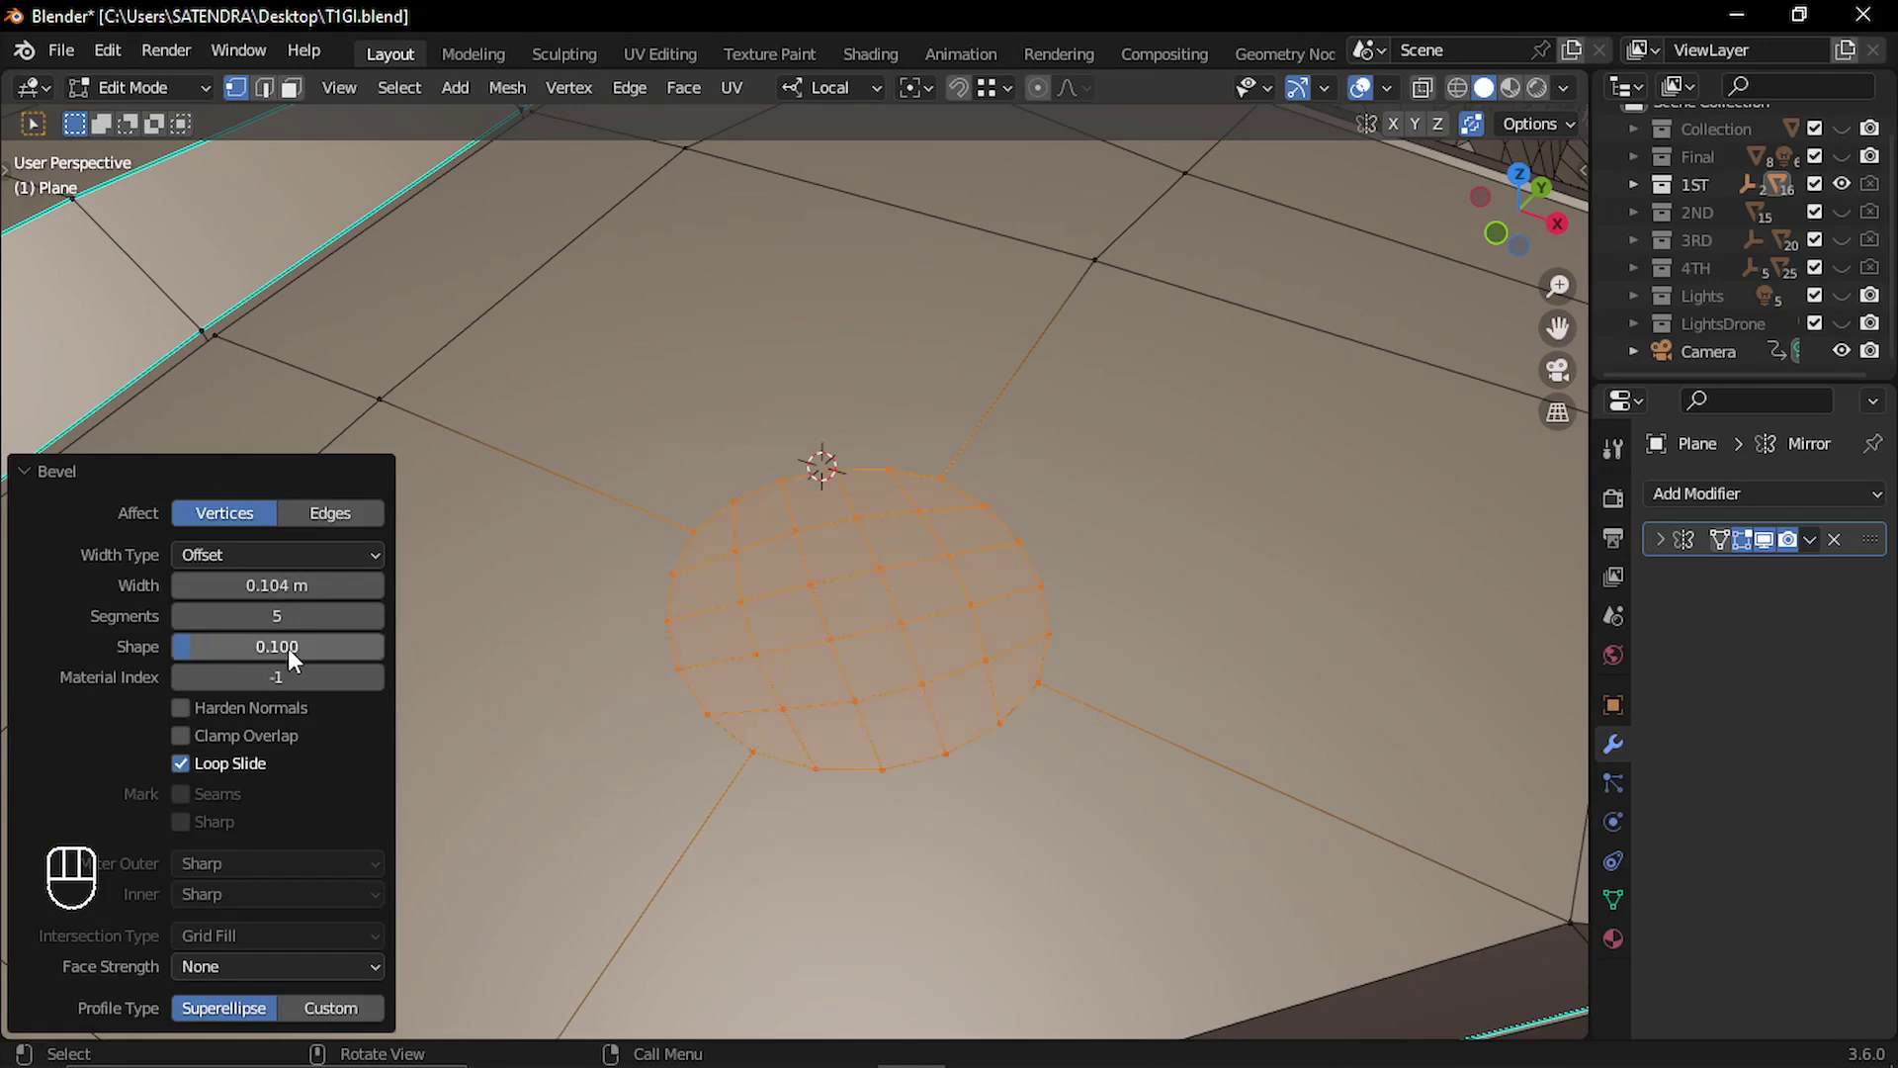
pyautogui.moveTo(968, 567); pyautogui.dragTo(860, 582, button='middle')
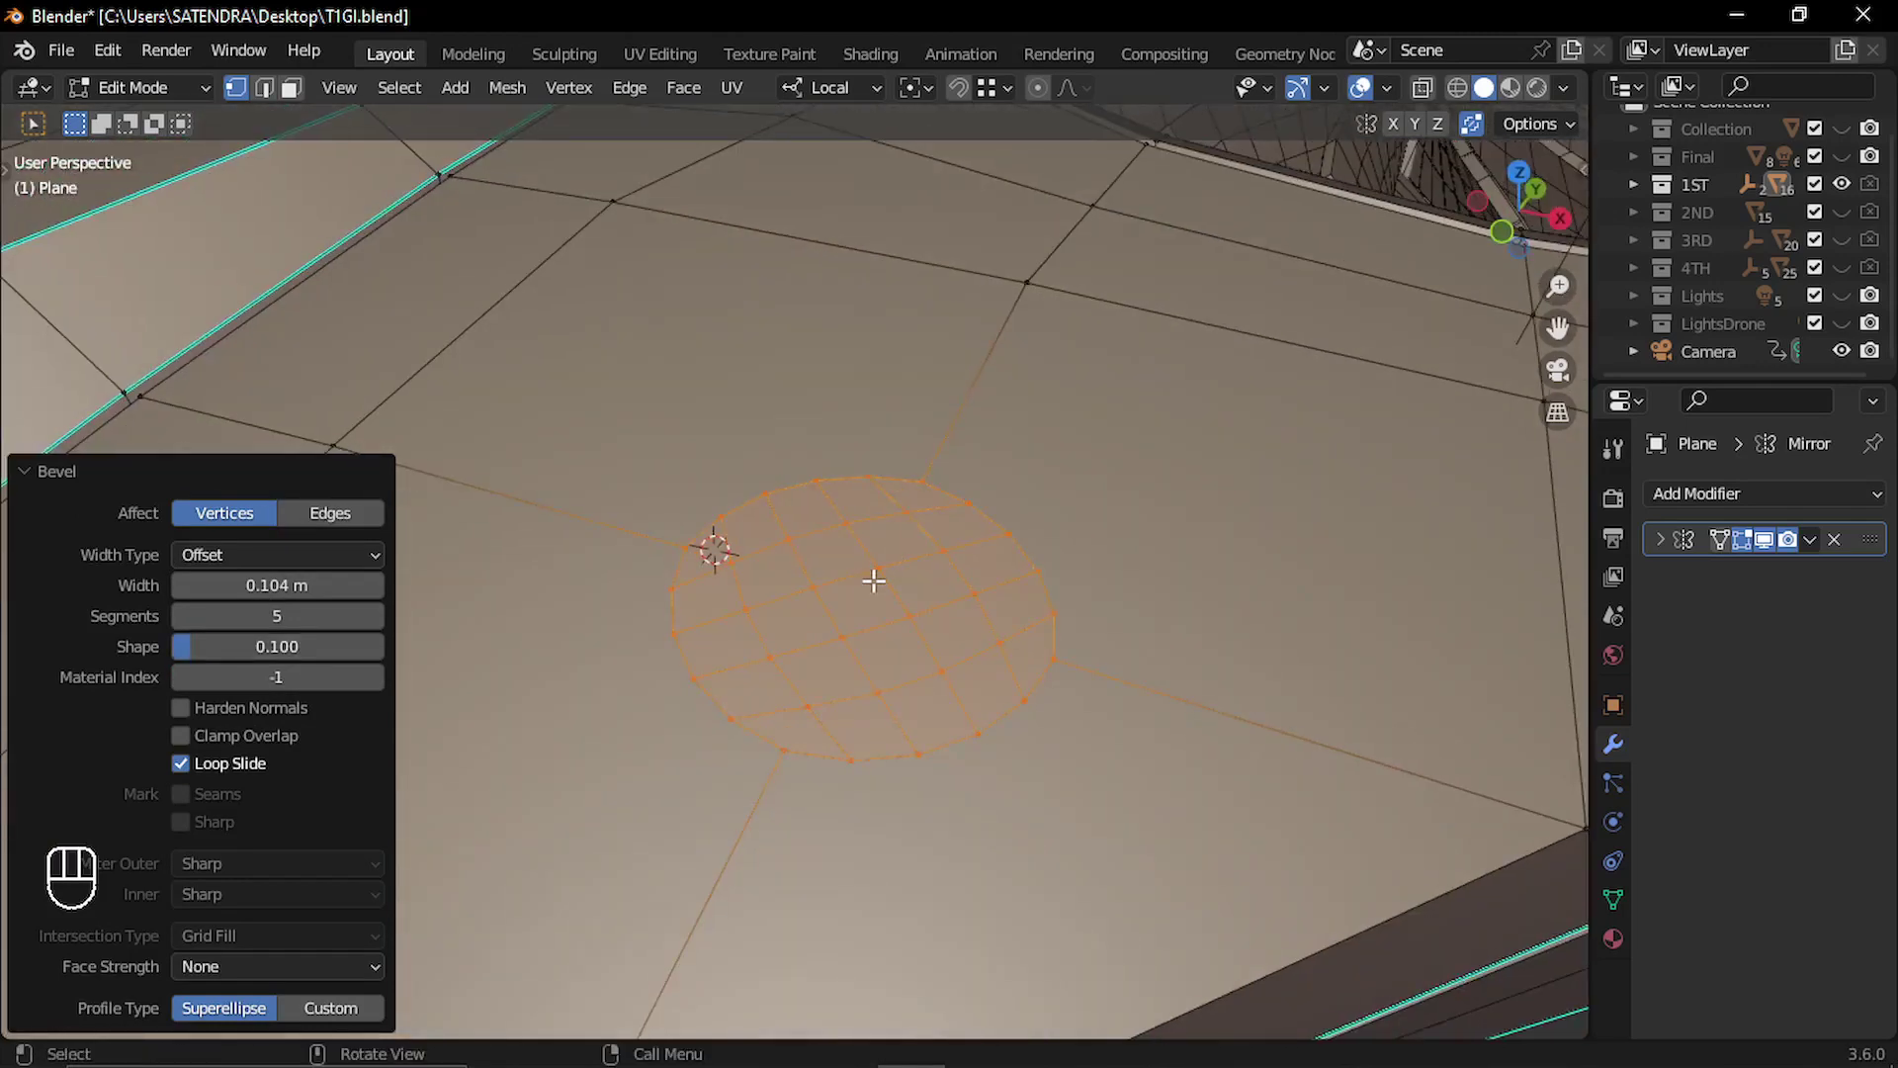
# Extrude the circular faces inward along their normals to form a recess, and leave Edit Mode.
pyautogui.press('3')
pyautogui.hotkey('alt', 'e')
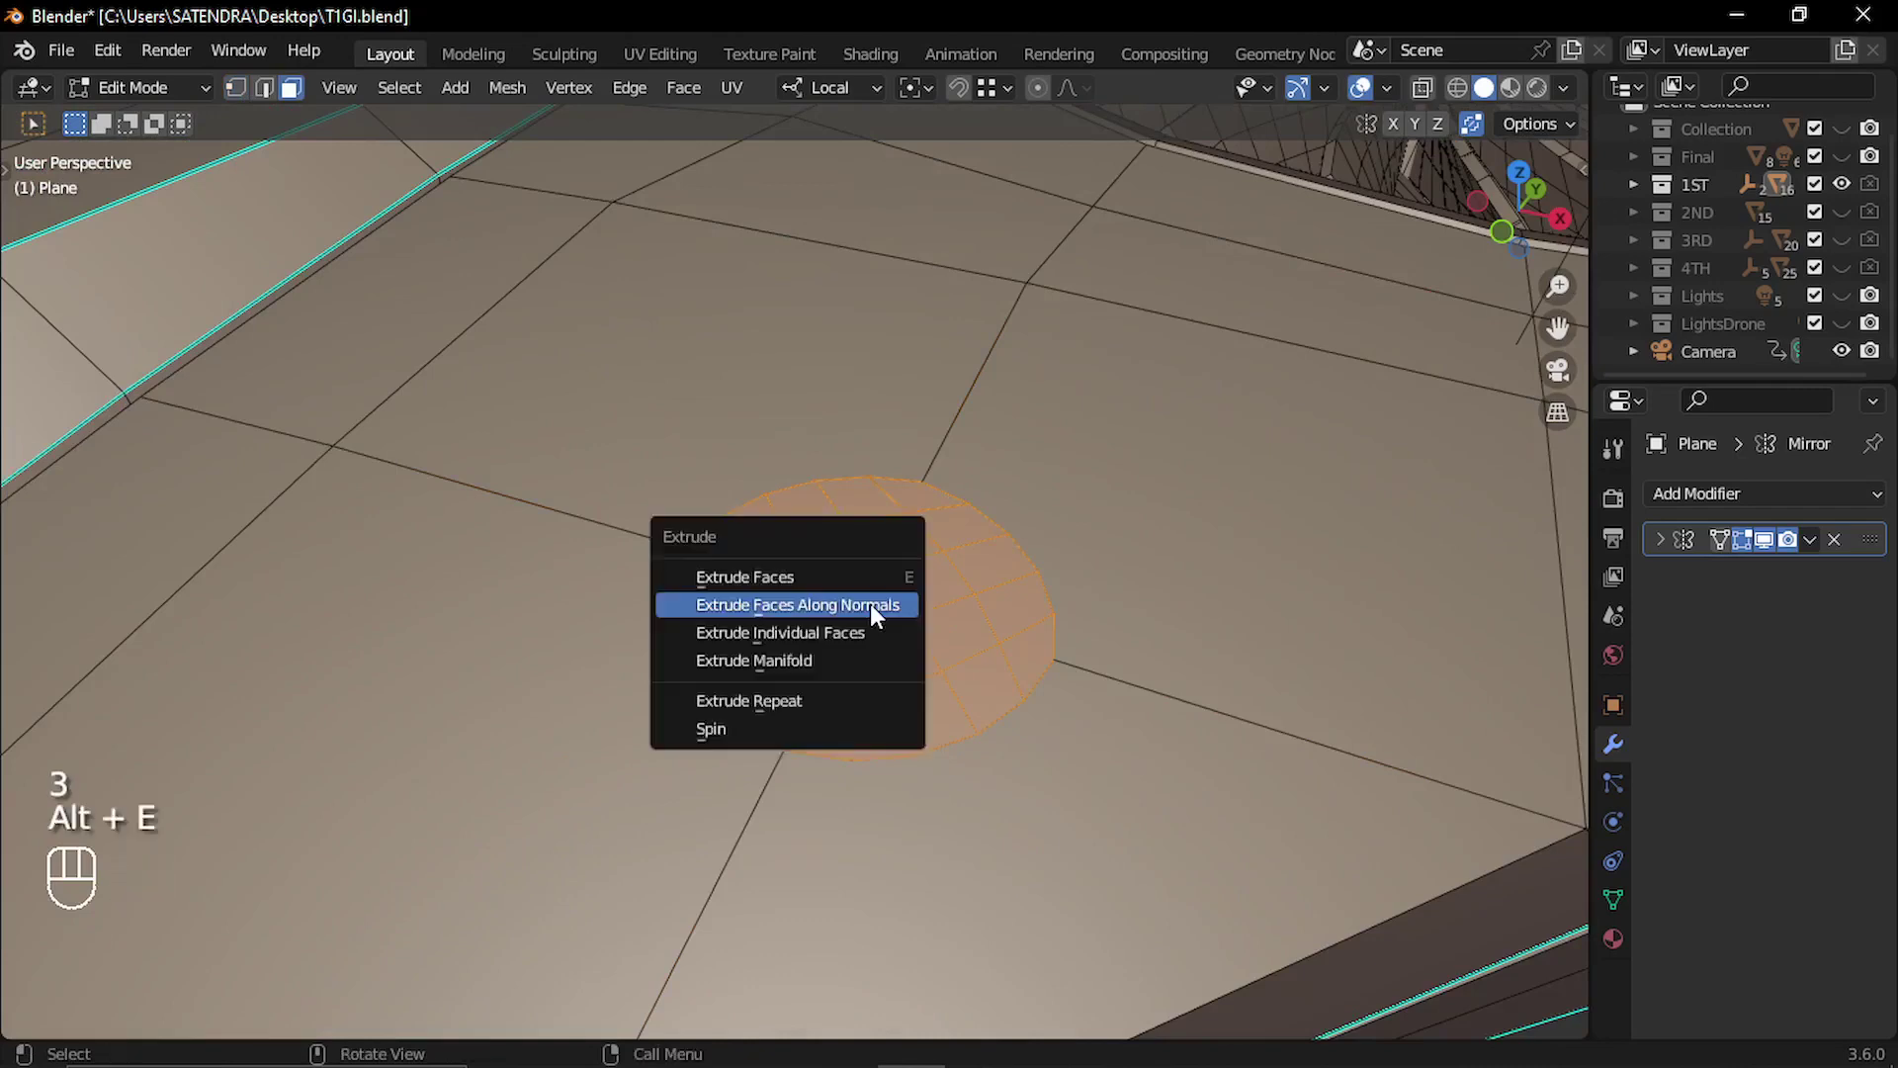
pyautogui.click(863, 605)
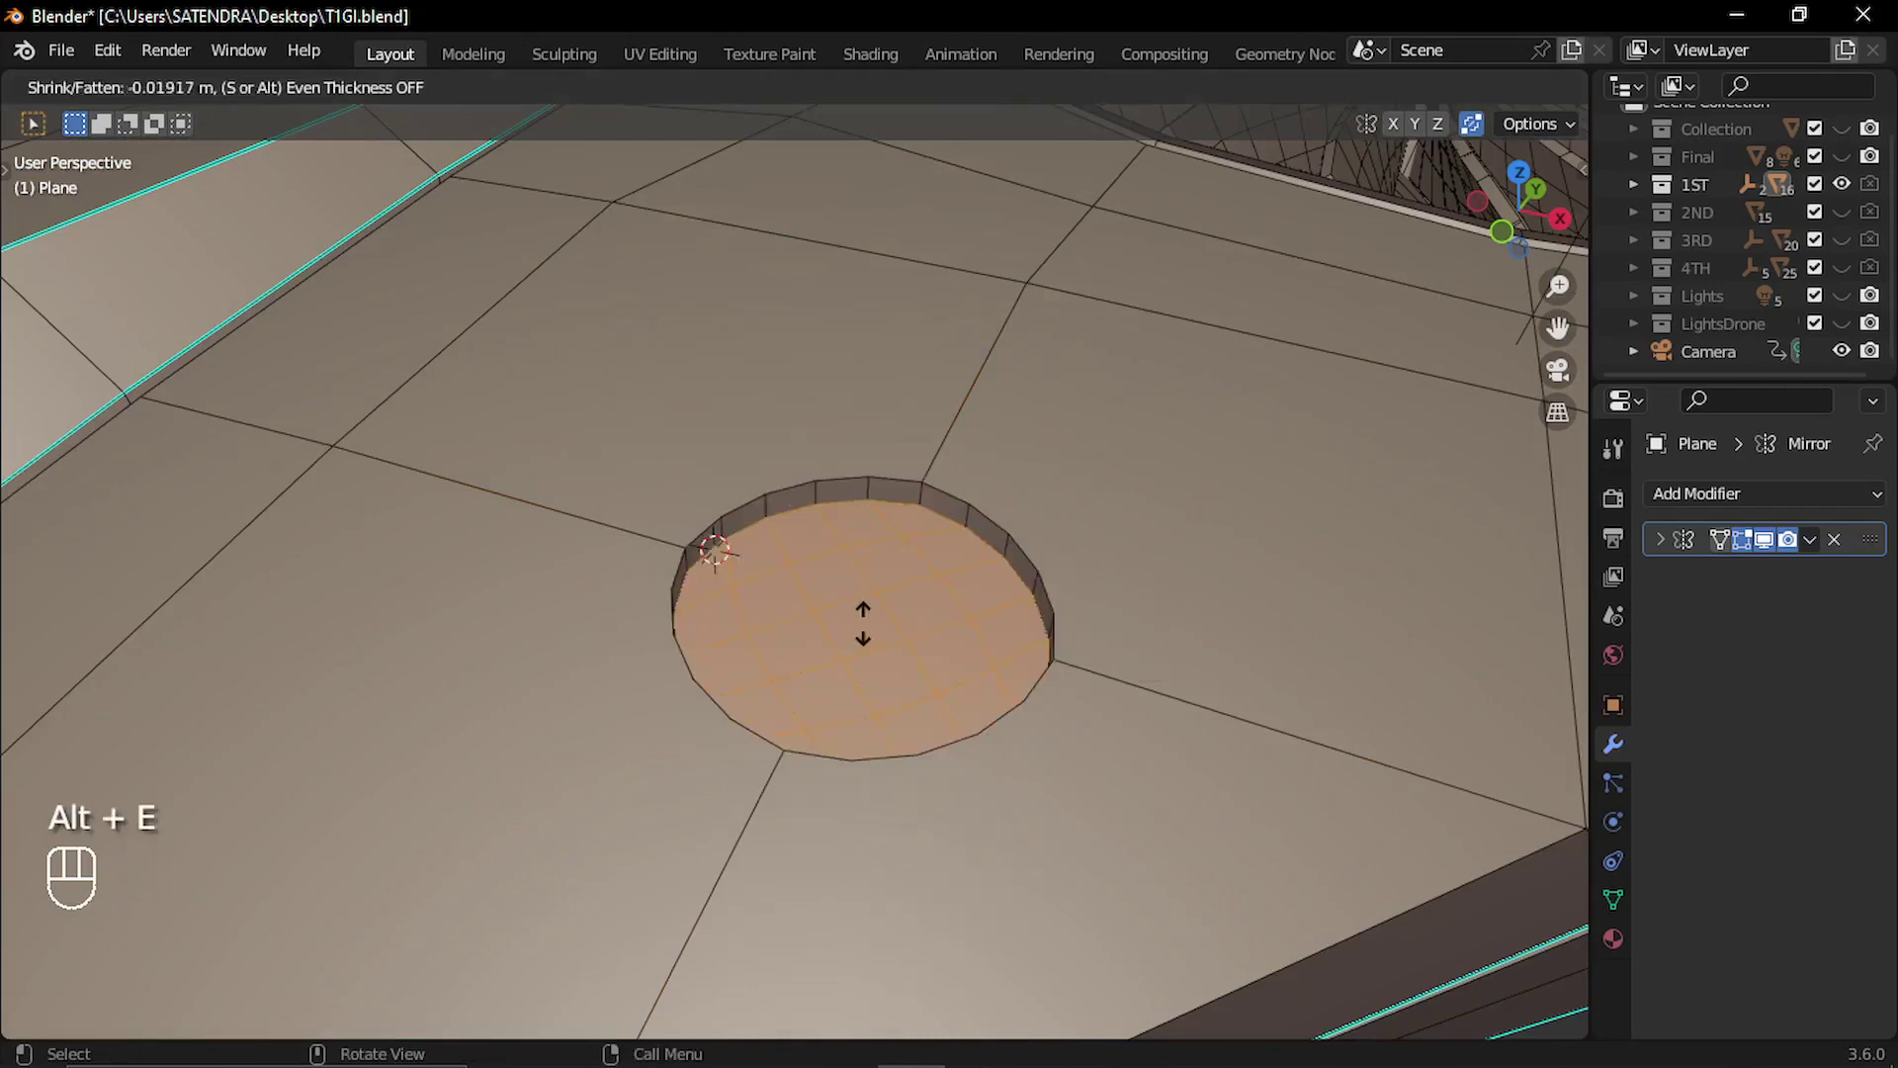
pyautogui.click(865, 660)
pyautogui.press('Tab')
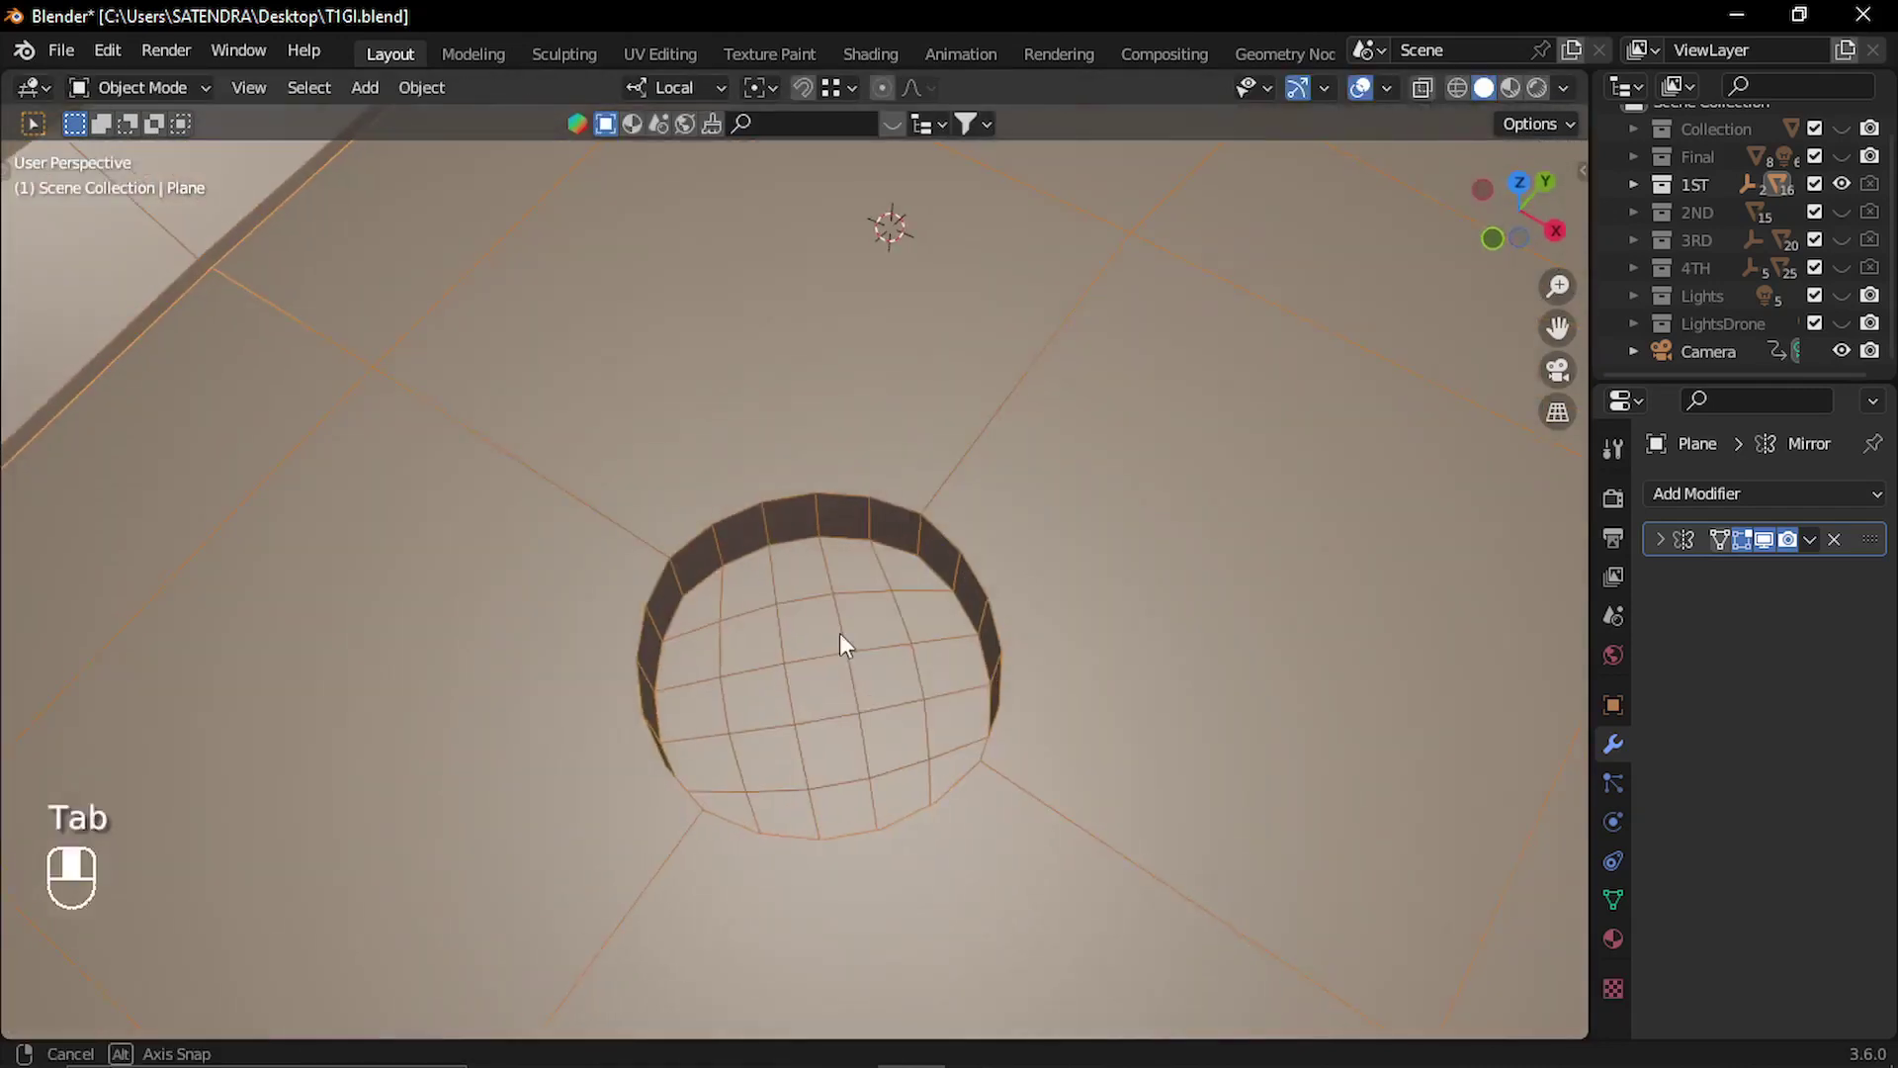
# Select the large face beside the circular recess in Edit Mode and inspect how its edges meet the recess.
pyautogui.moveTo(849, 626); pyautogui.dragTo(910, 597, button='middle')
pyautogui.scroll(-3, 911, 597)
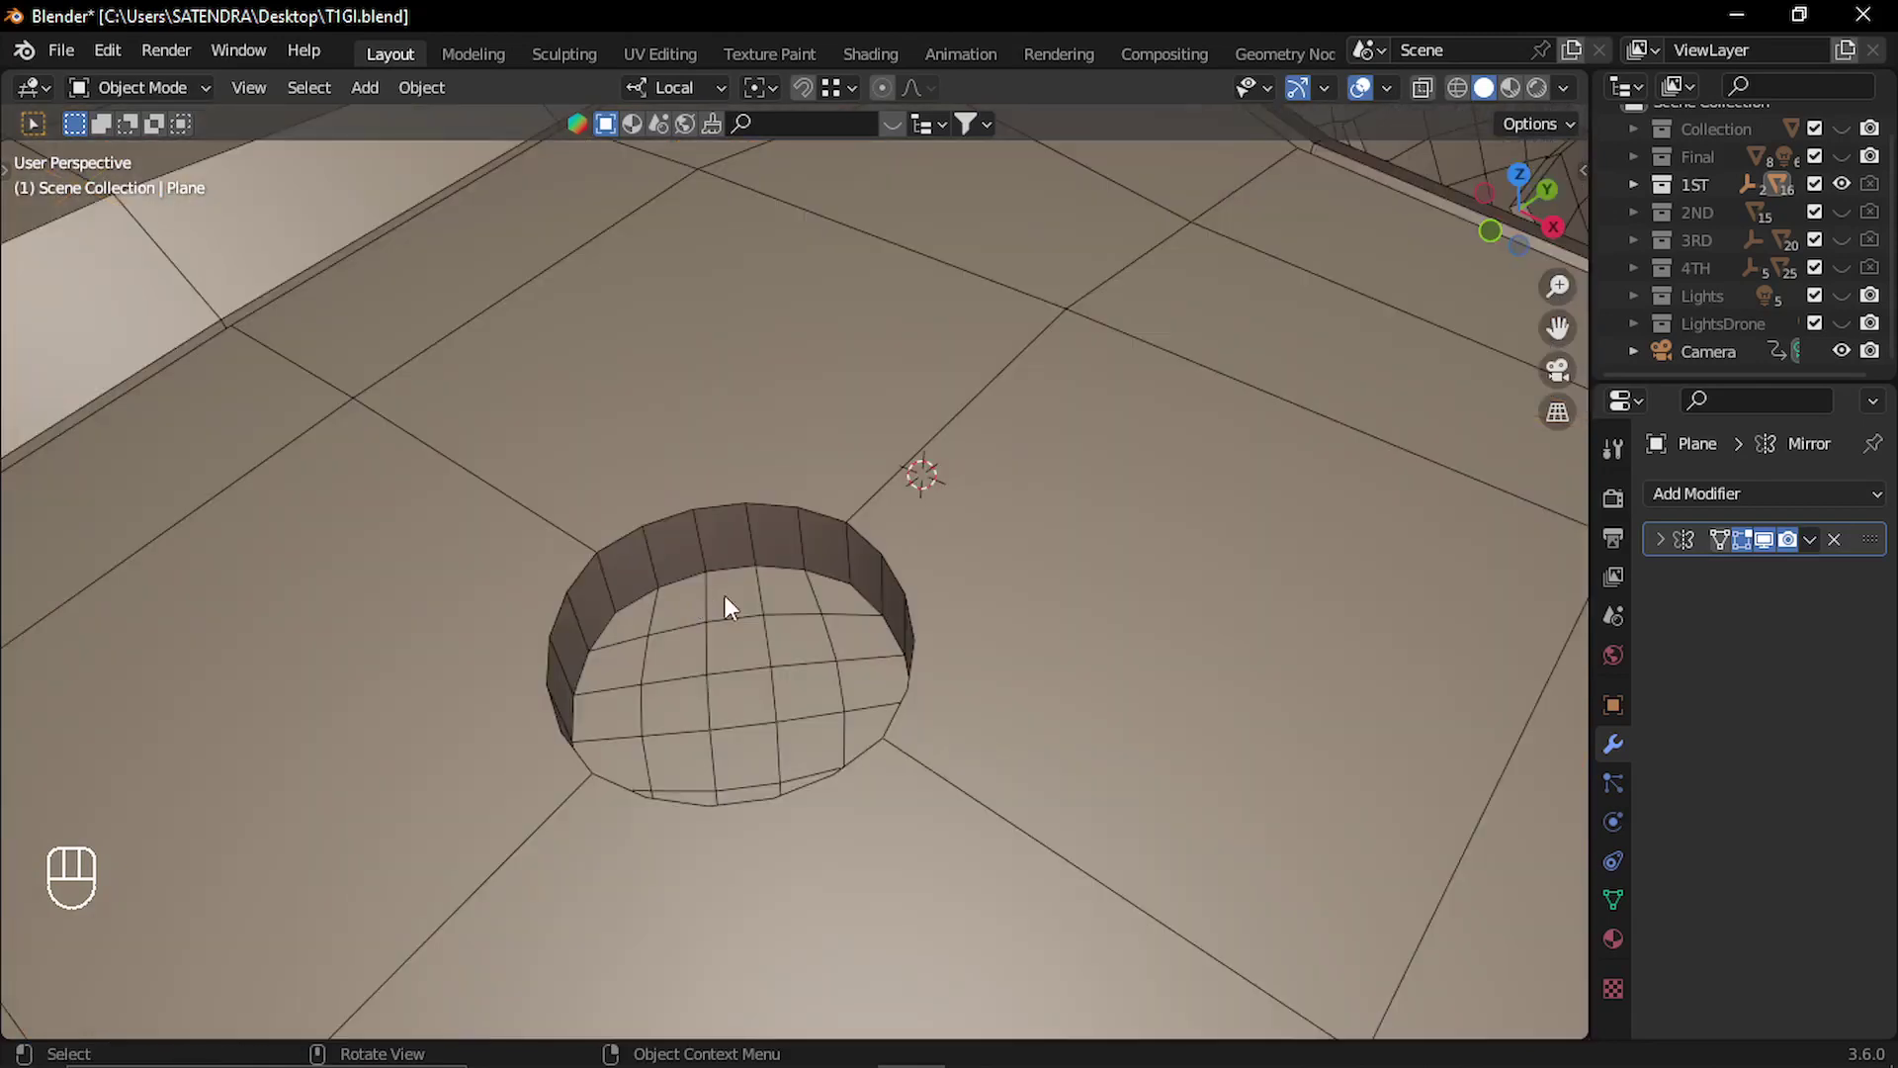
pyautogui.moveTo(726, 596)
pyautogui.mouseDown(button='middle')
pyautogui.moveTo(704, 608)
pyautogui.moveTo(739, 613)
pyautogui.moveTo(694, 615)
pyautogui.mouseUp(button='middle')
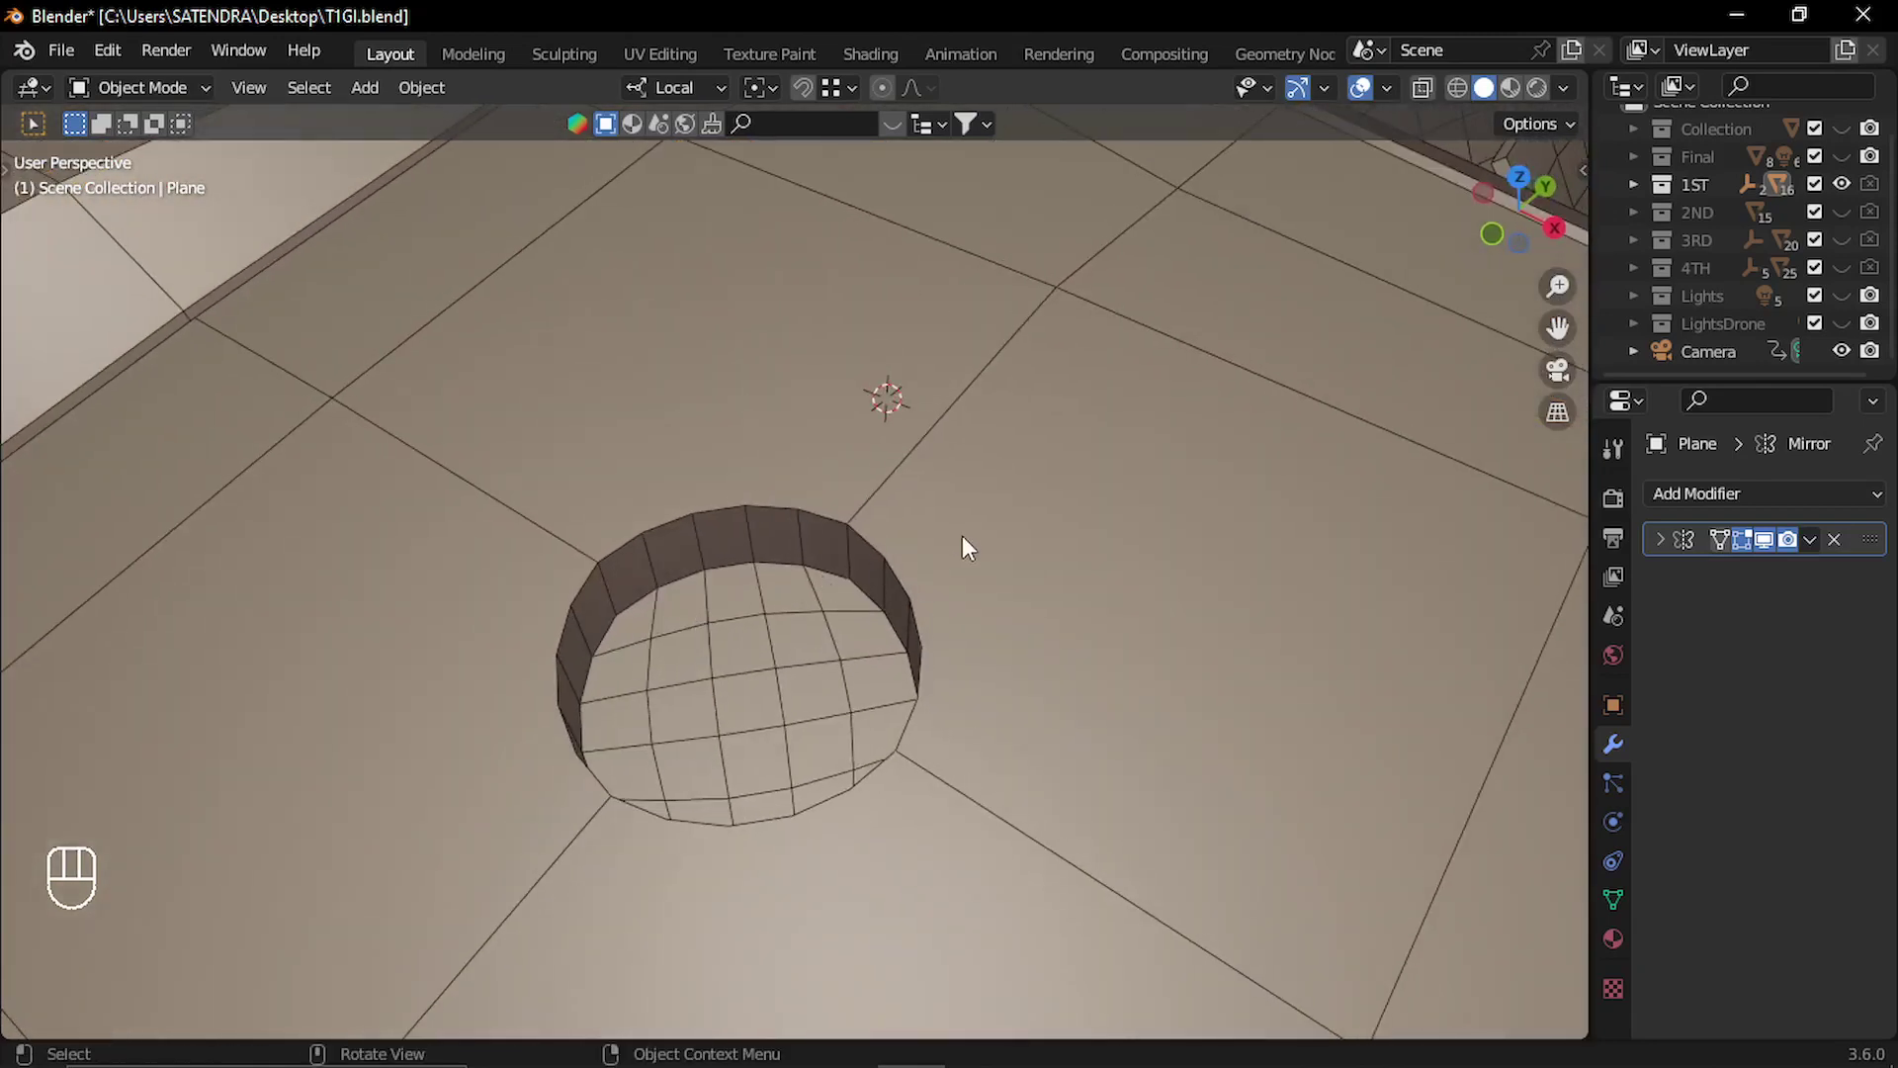
pyautogui.press('Tab')
pyautogui.click(1005, 564)
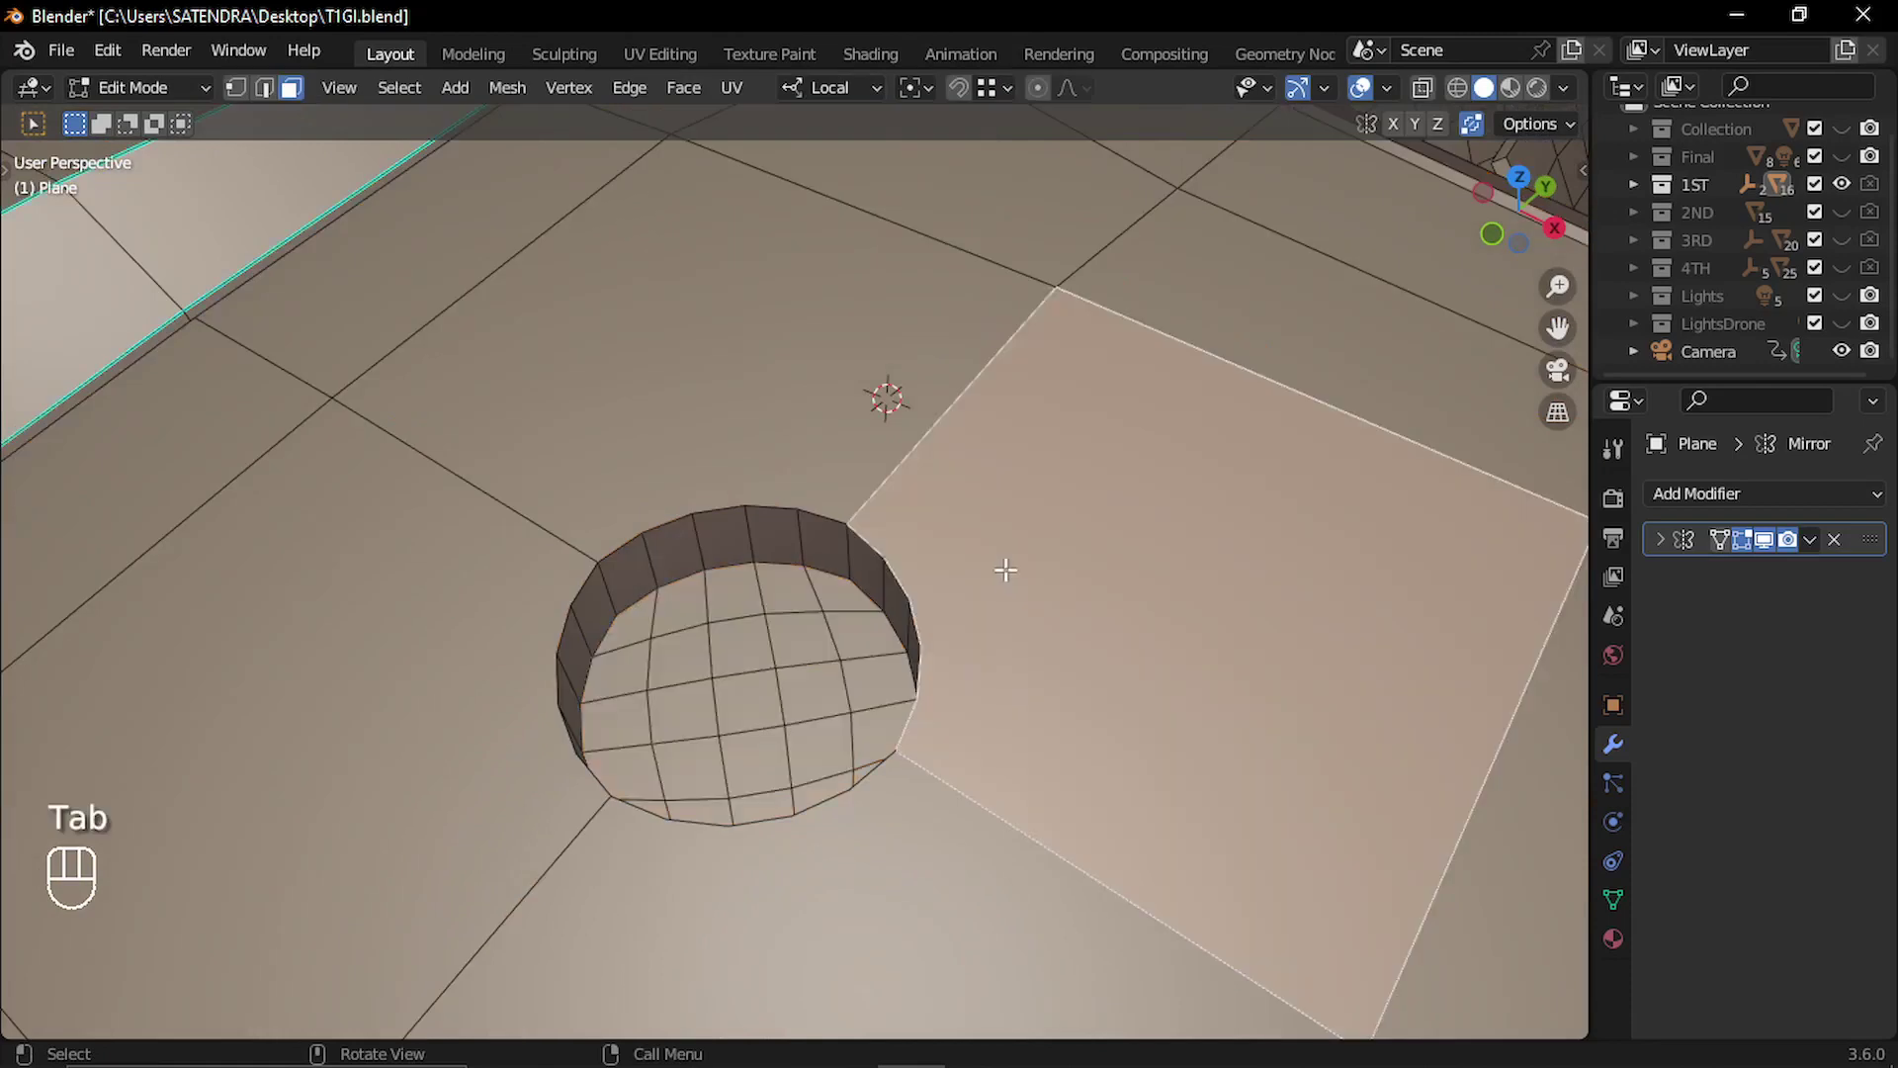
pyautogui.moveTo(1004, 563); pyautogui.dragTo(941, 454, button='middle')
pyautogui.moveTo(950, 562); pyautogui.dragTo(902, 565, button='middle')
pyautogui.press('Tab')
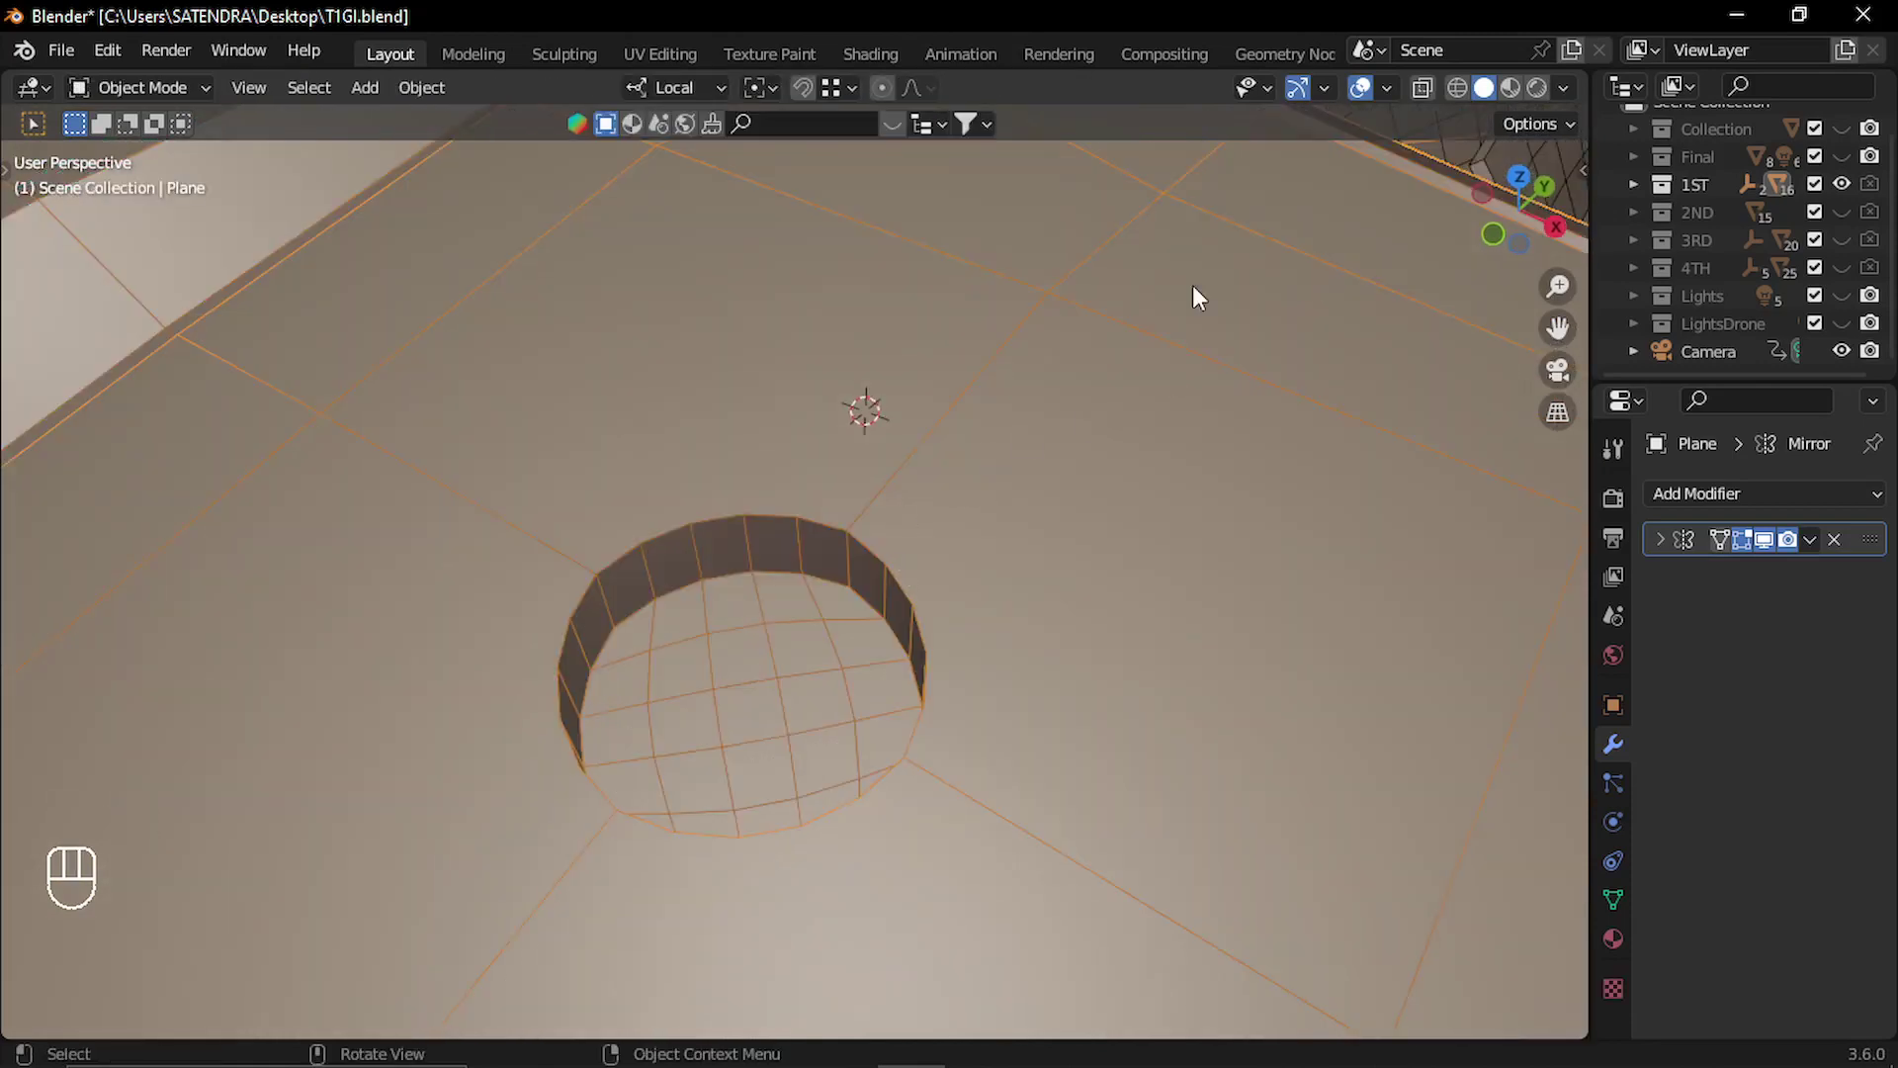
# Switch the viewport to Material Preview shading and check the surface shading around the circular recess.
pyautogui.moveTo(856, 462)
pyautogui.mouseDown(button='middle')
pyautogui.moveTo(940, 445)
pyautogui.moveTo(879, 451)
pyautogui.mouseUp(button='middle')
pyautogui.click(1510, 87)
pyautogui.moveTo(791, 550)
pyautogui.mouseDown(button='middle')
pyautogui.moveTo(776, 554)
pyautogui.moveTo(827, 568)
pyautogui.mouseUp(button='middle')
pyautogui.click(1308, 1028)
pyautogui.moveTo(843, 708); pyautogui.dragTo(737, 506, button='middle')
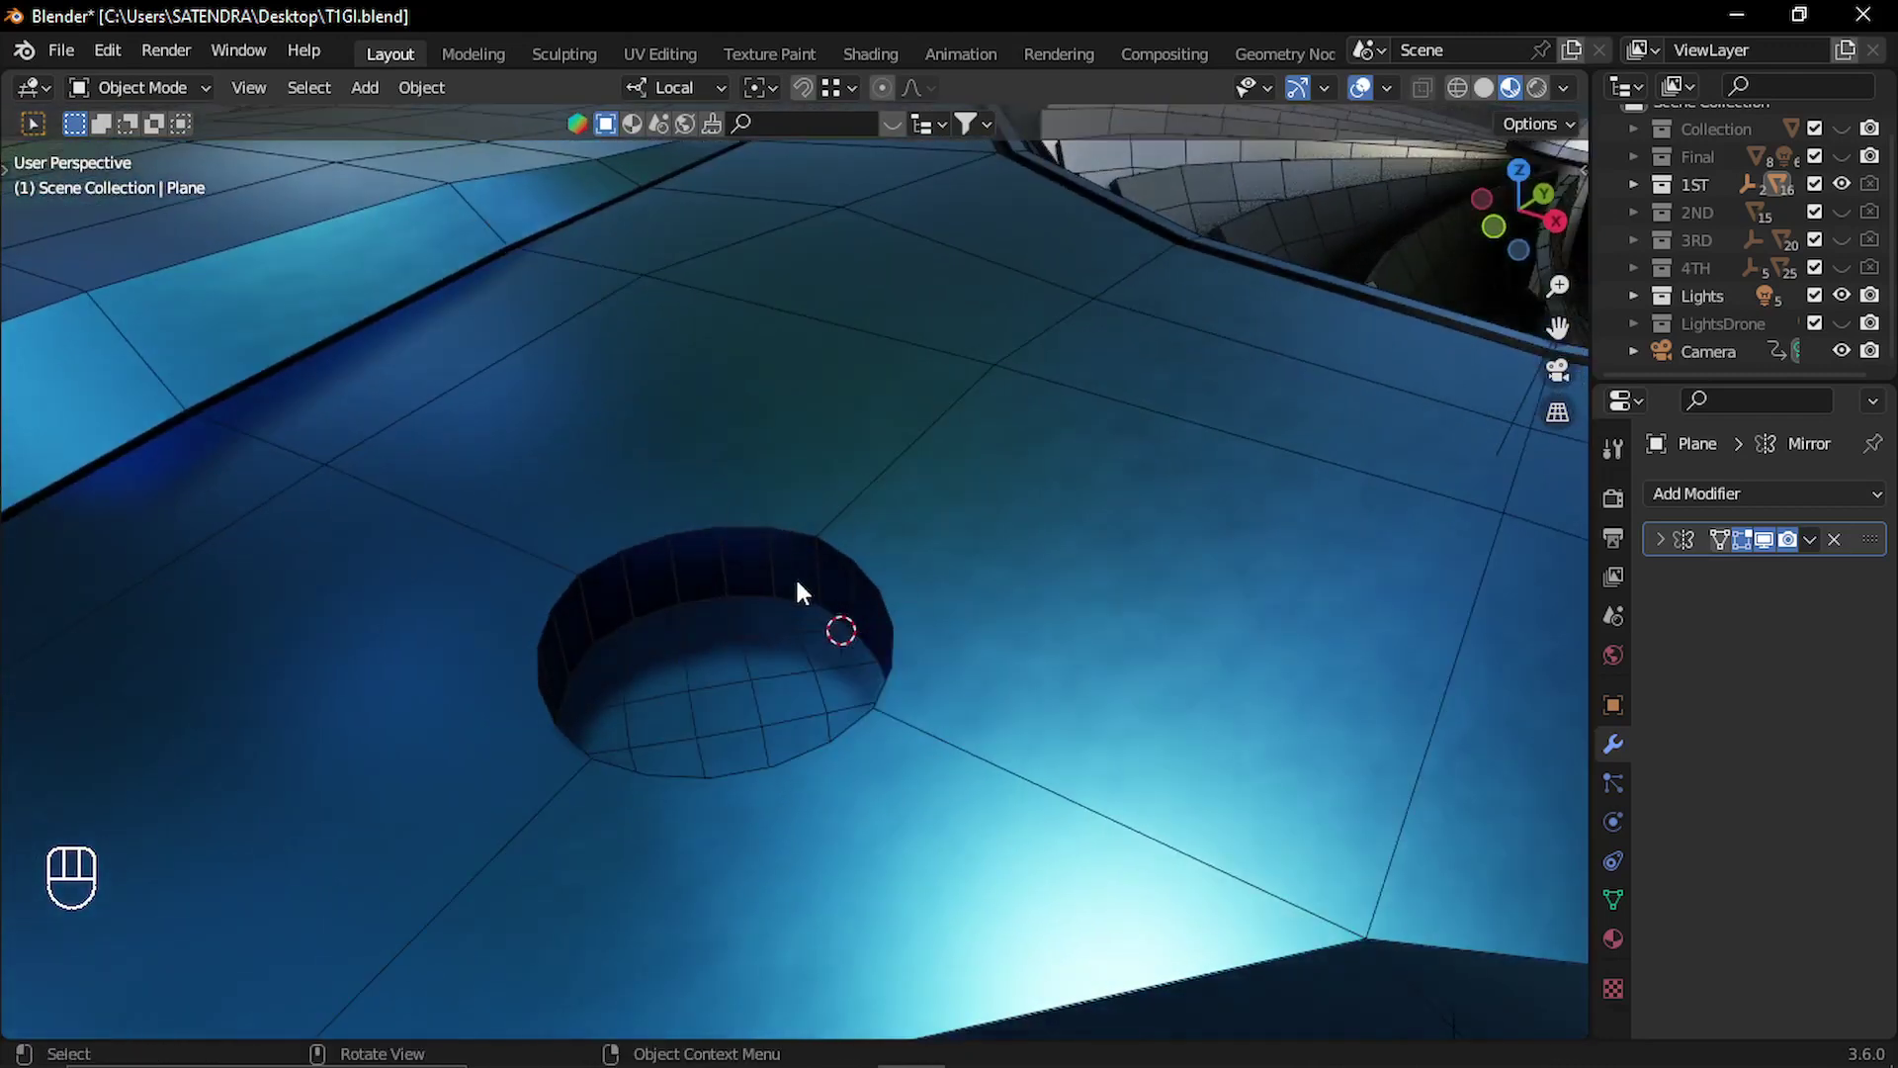
pyautogui.moveTo(923, 626); pyautogui.dragTo(688, 526, button='middle')
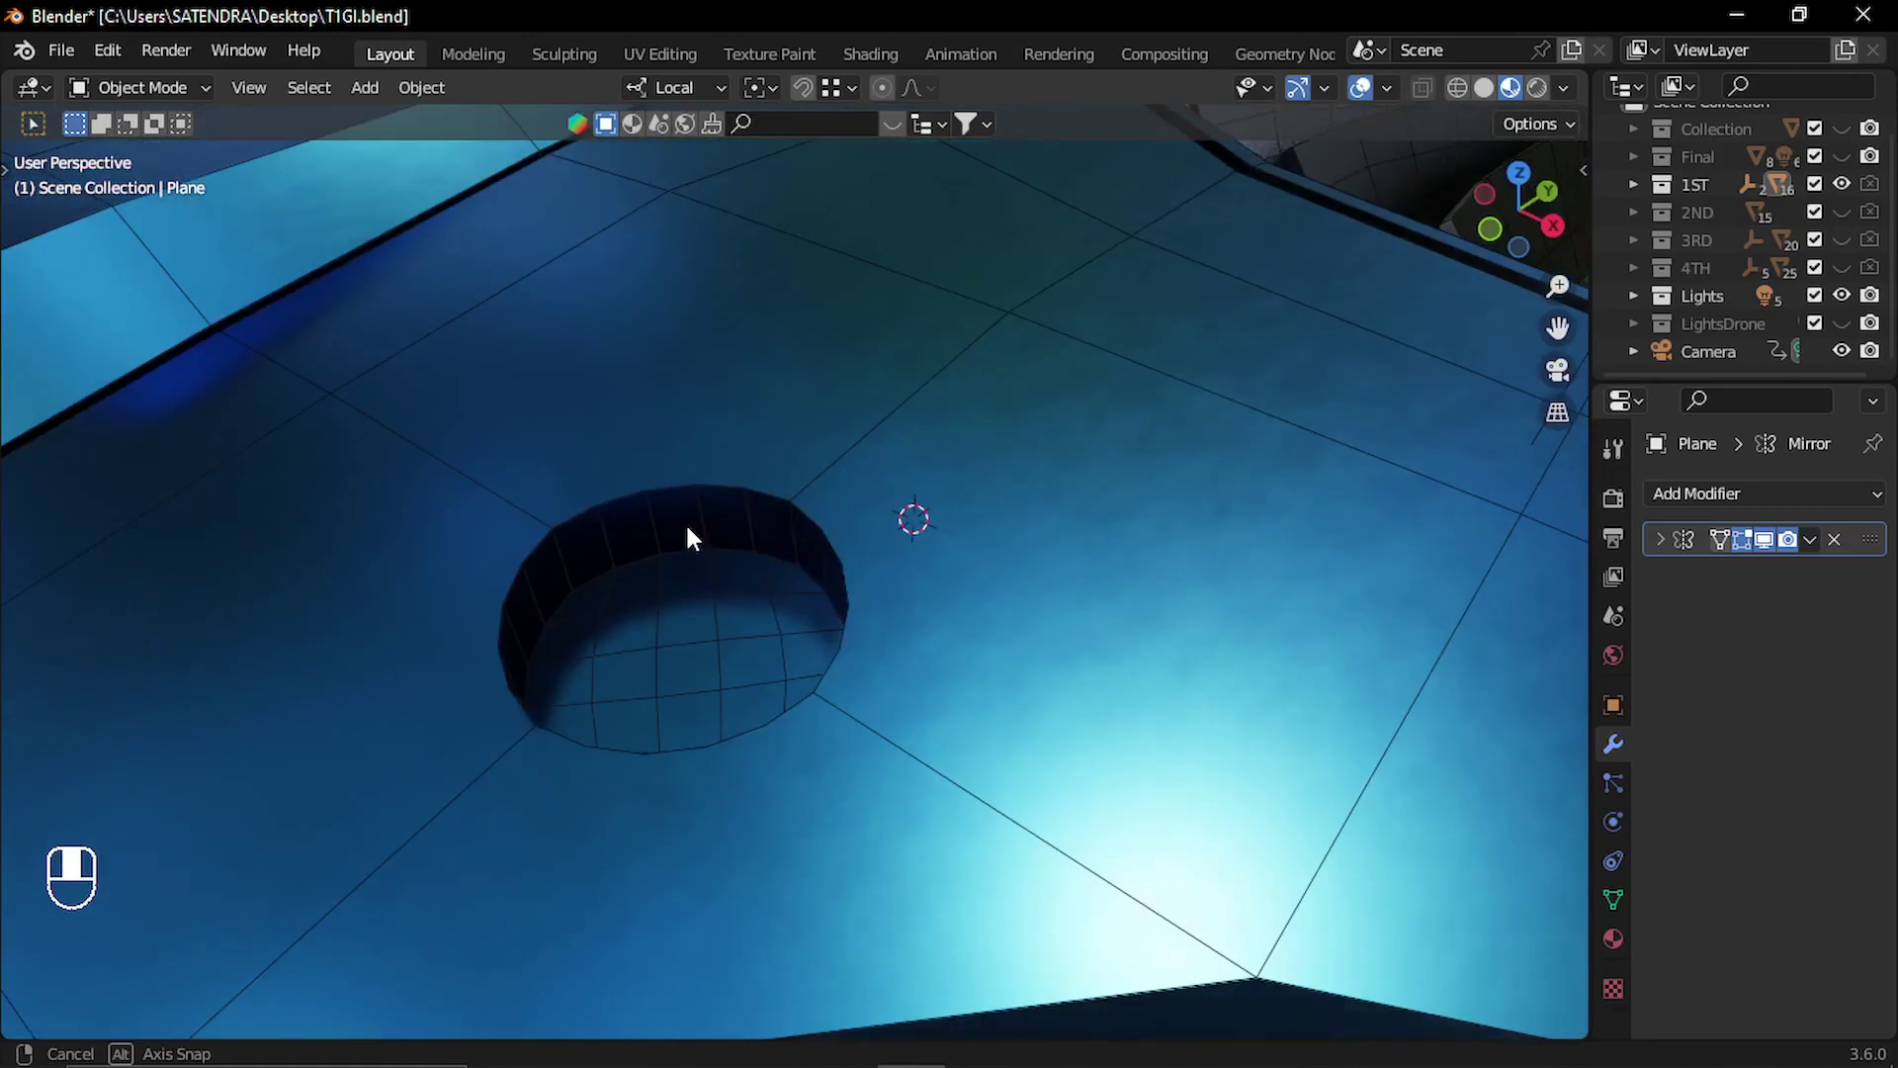
pyautogui.moveTo(708, 593); pyautogui.dragTo(981, 545, button='middle')
pyautogui.scroll(1, 923, 550)
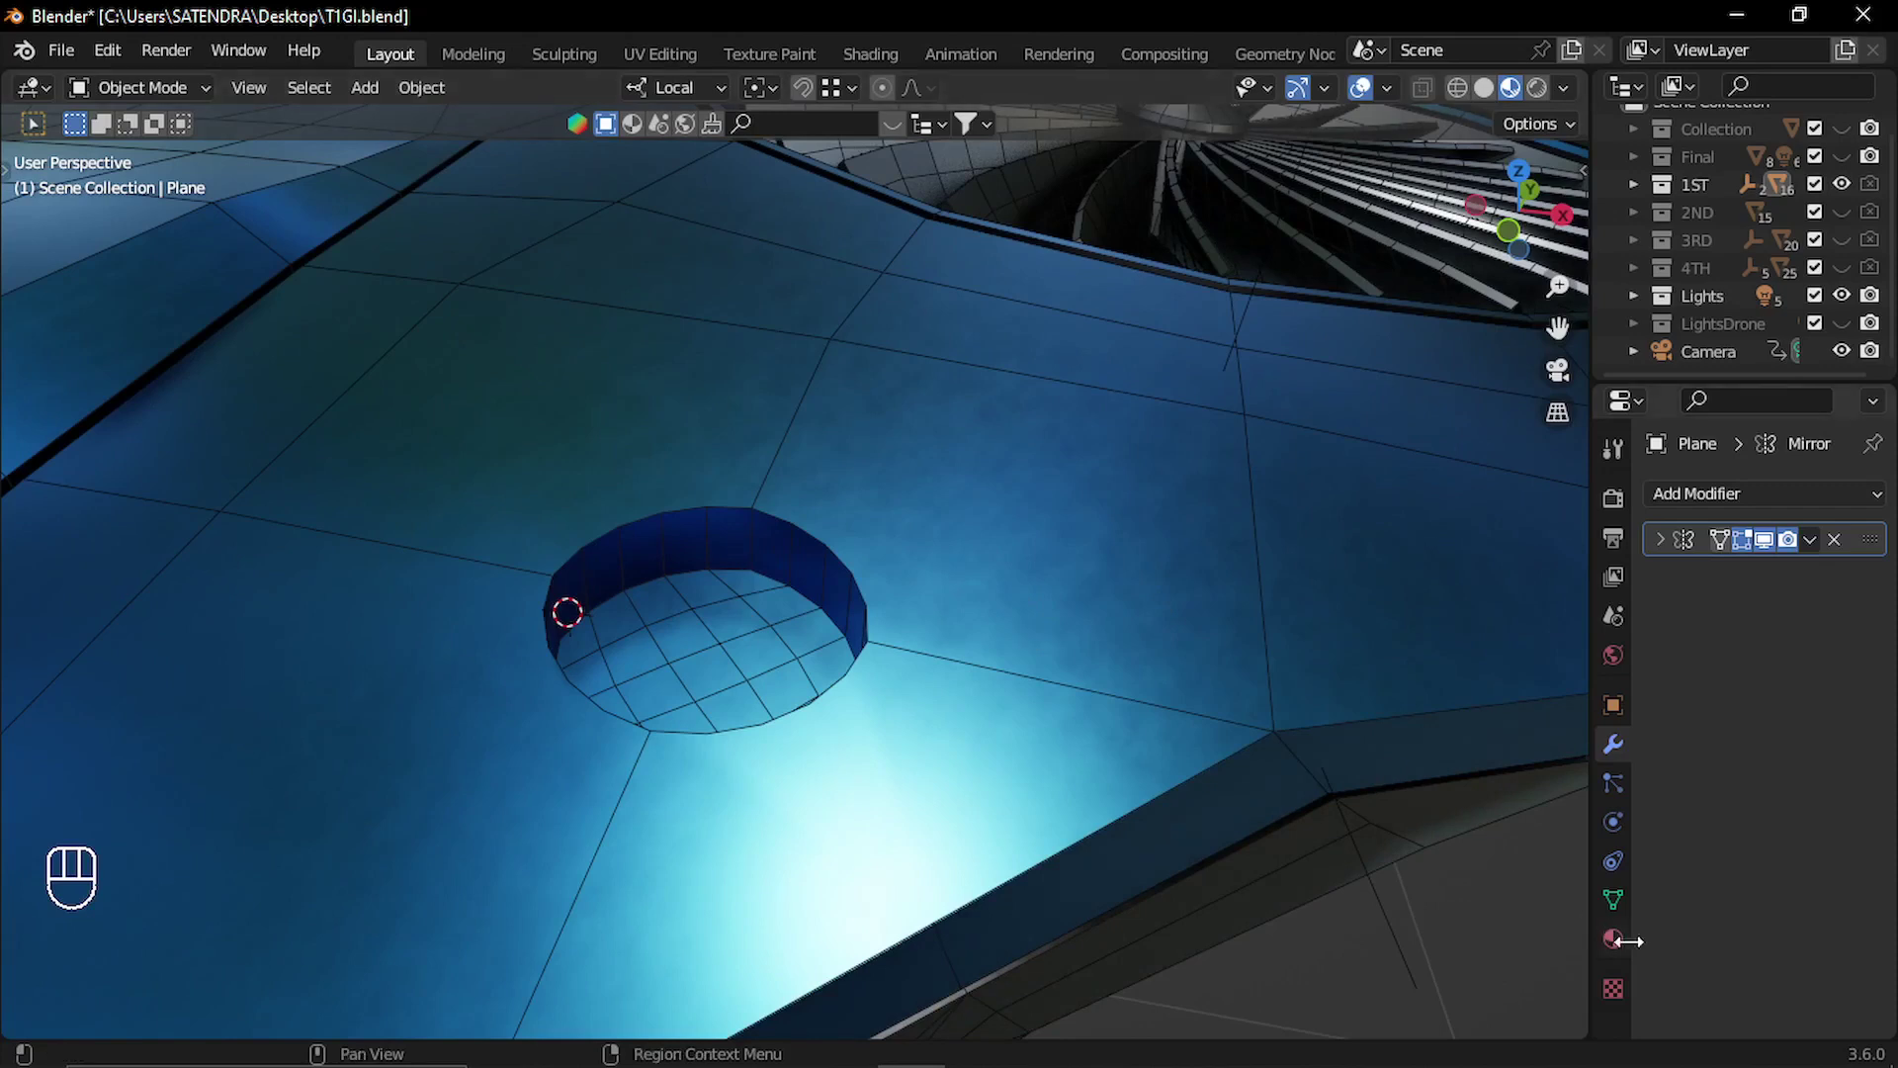
# Add a Triangulate modifier to the body panel.
pyautogui.click(1757, 495)
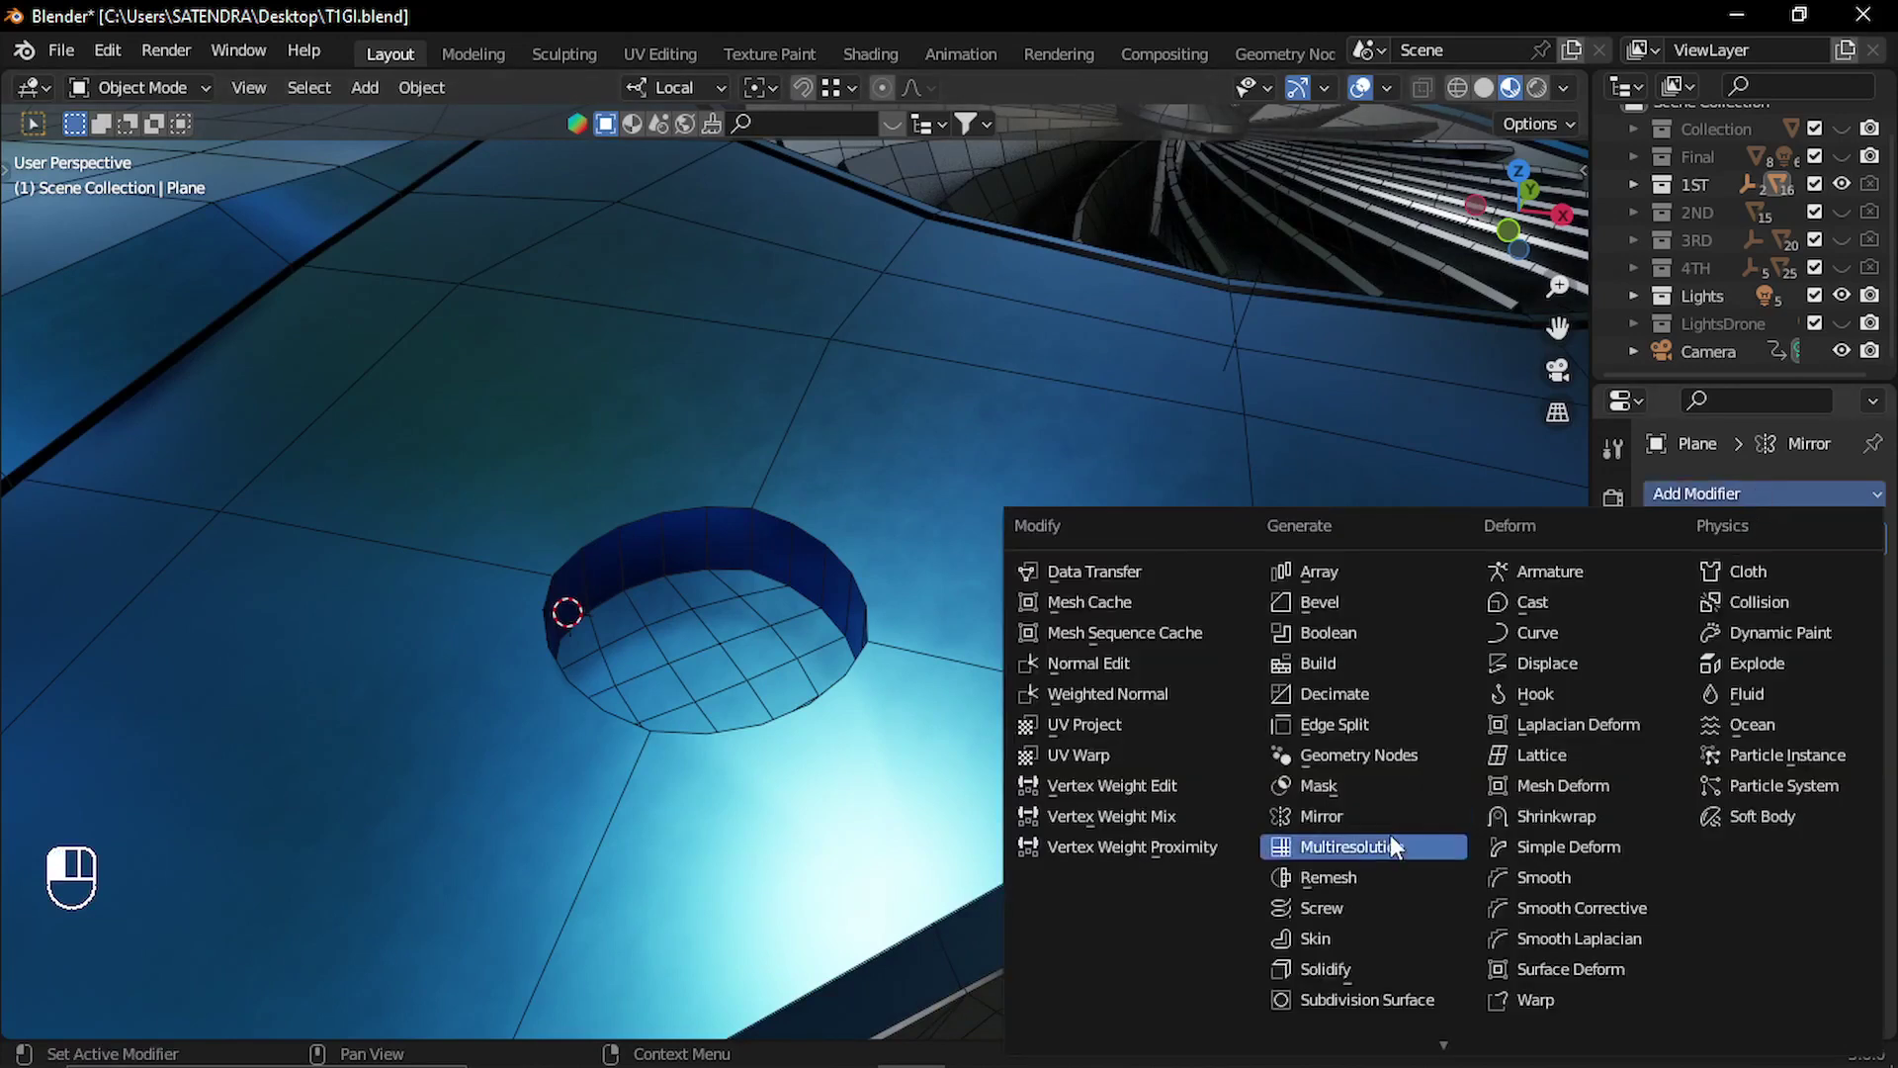
pyautogui.scroll(-6, 1390, 835)
pyautogui.click(1368, 961)
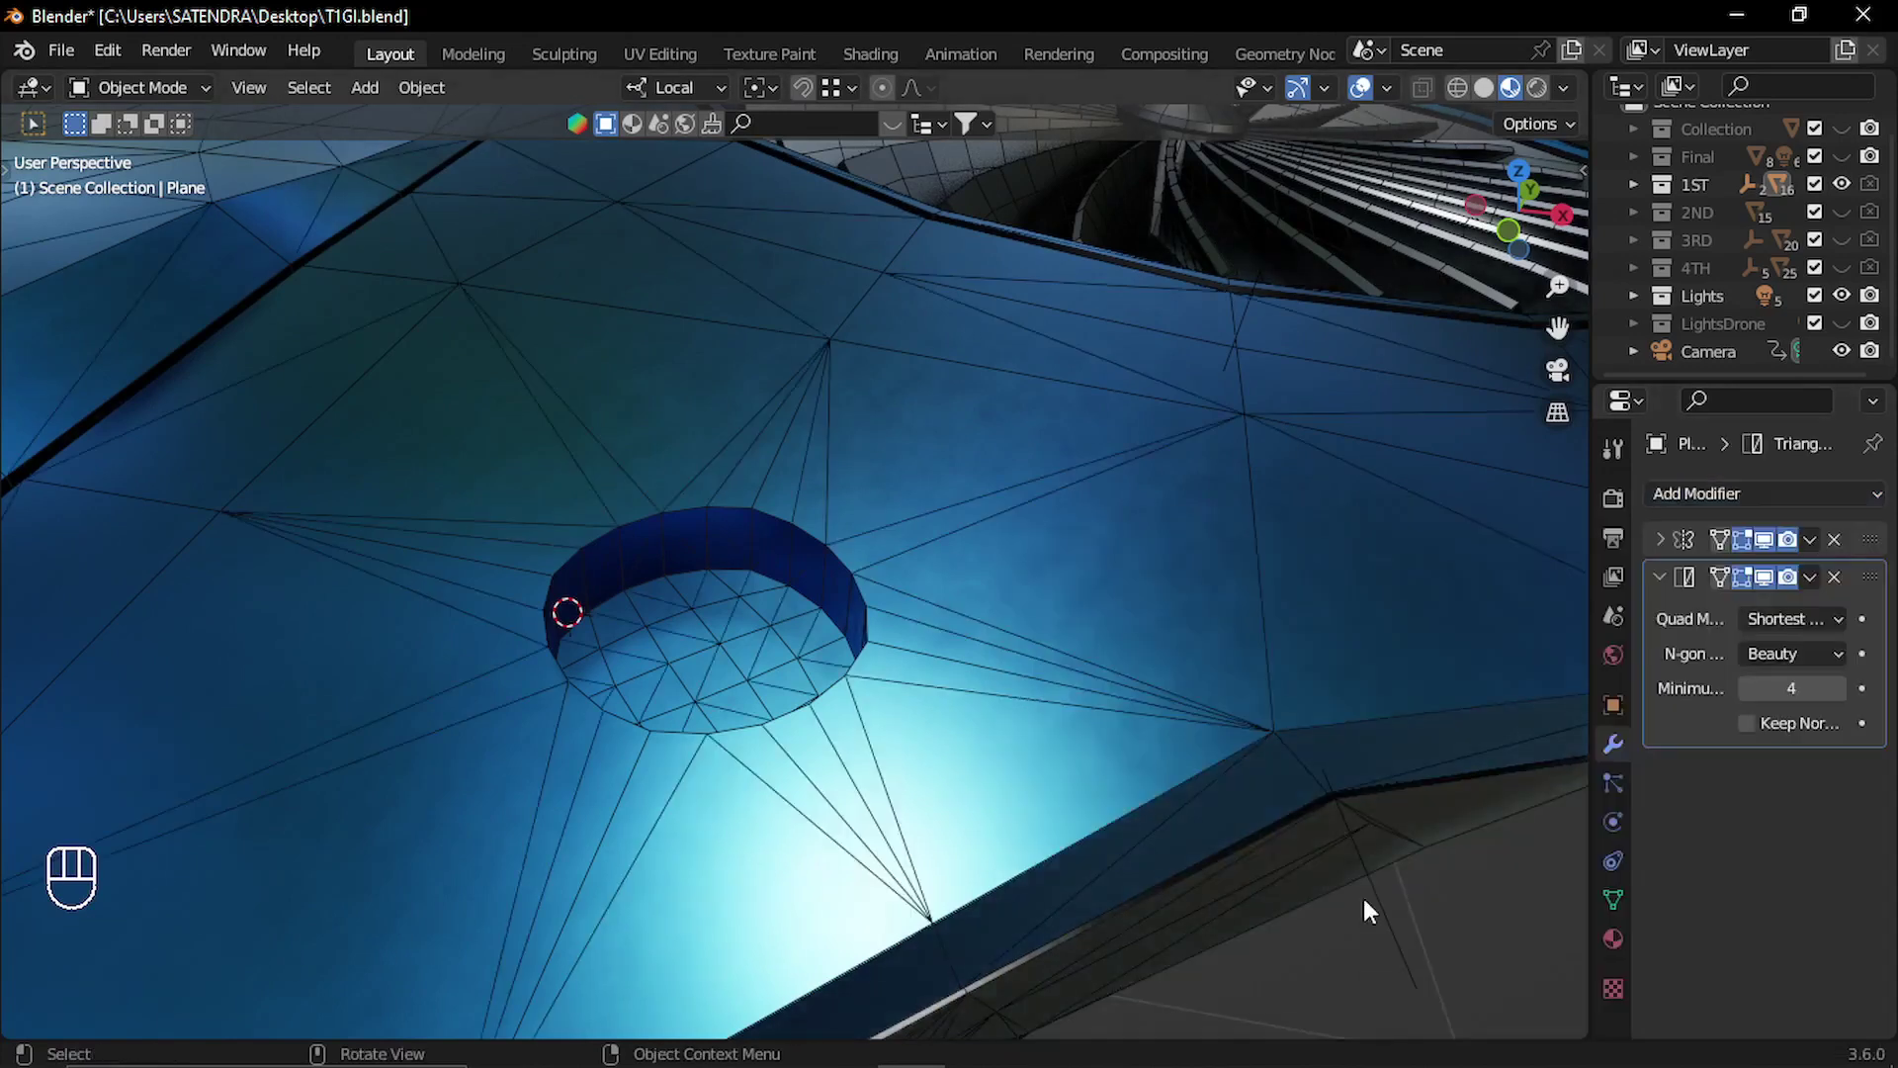
# Check the shading of the triangulated panel and return the viewport to Solid shading.
pyautogui.moveTo(850, 500); pyautogui.dragTo(844, 580, button='middle')
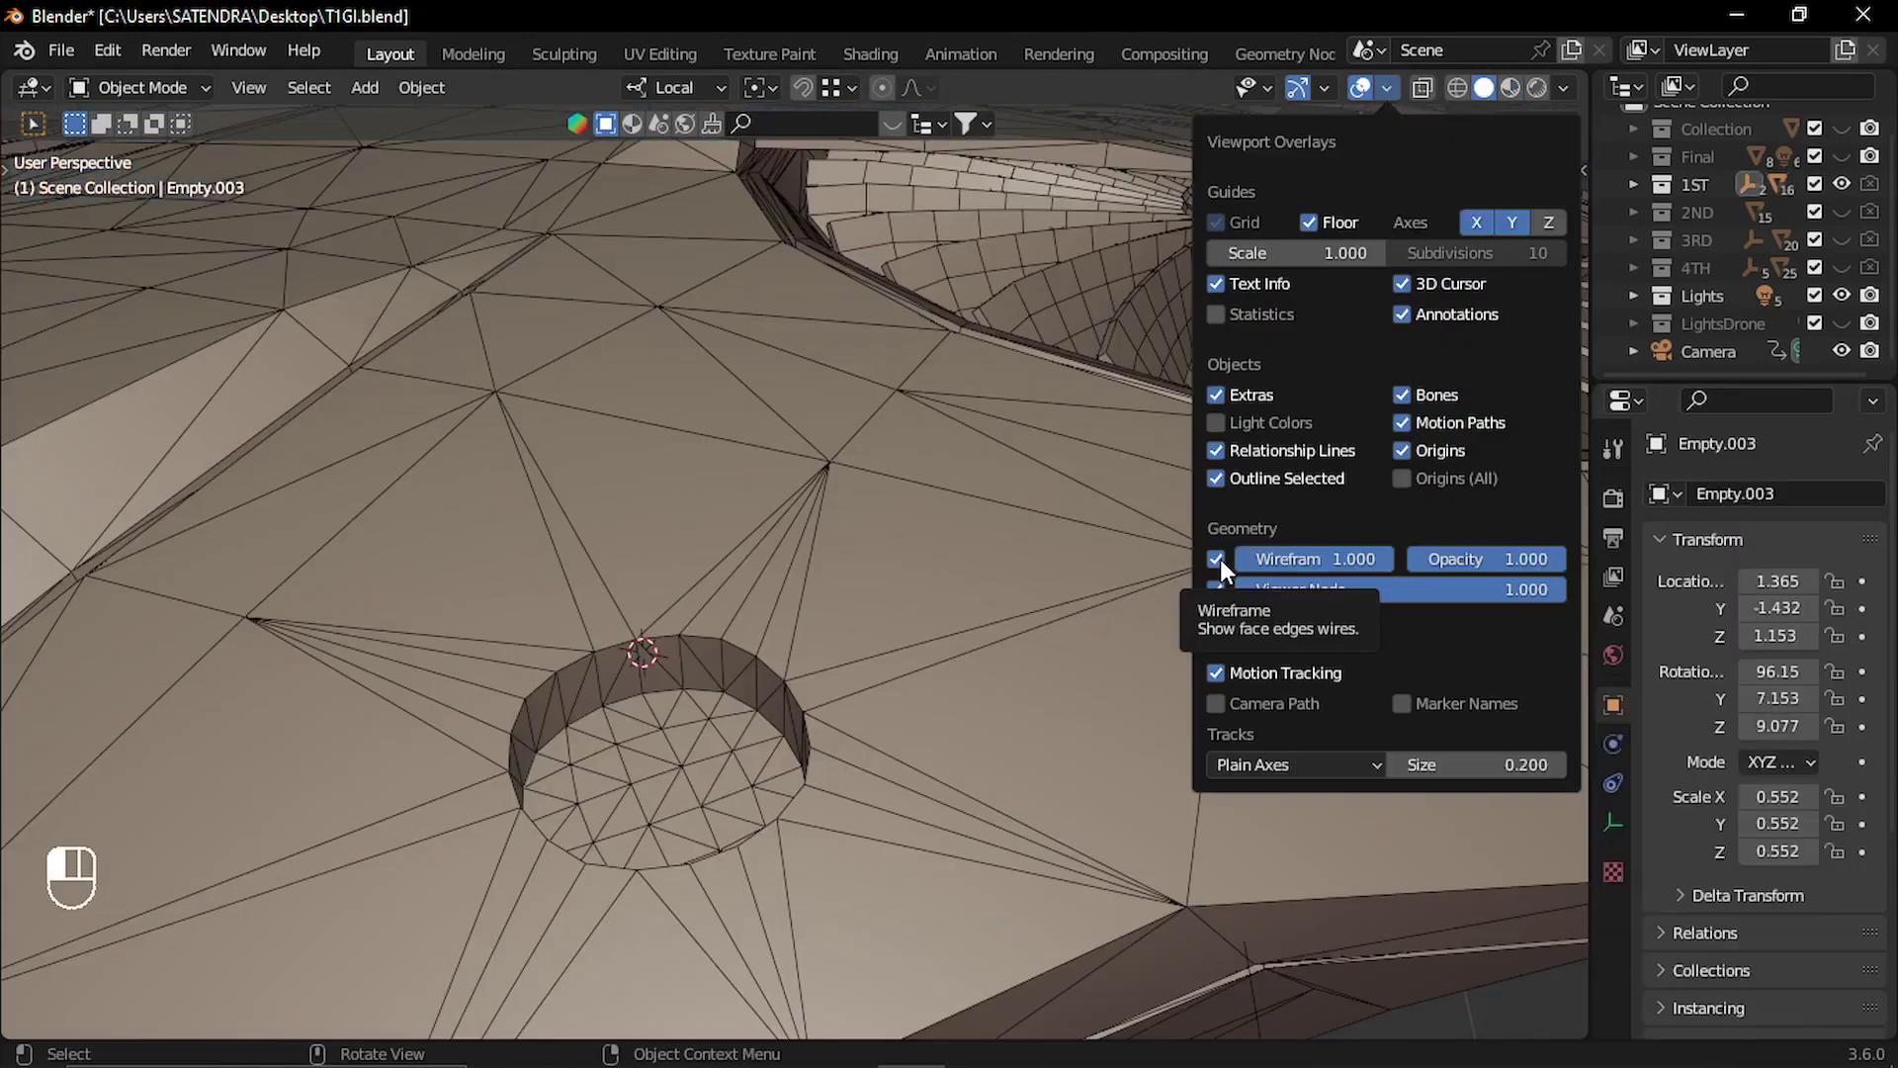
pyautogui.click(1216, 558)
pyautogui.keyDown('shift'); pyautogui.moveTo(1139, 575); pyautogui.dragTo(921, 597, button='middle'); pyautogui.keyUp('shift')
pyautogui.click(1510, 87)
pyautogui.moveTo(803, 468)
pyautogui.mouseDown(button='middle')
pyautogui.moveTo(994, 498)
pyautogui.moveTo(779, 516)
pyautogui.moveTo(916, 466)
pyautogui.moveTo(983, 495)
pyautogui.moveTo(860, 538)
pyautogui.mouseUp(button='middle')
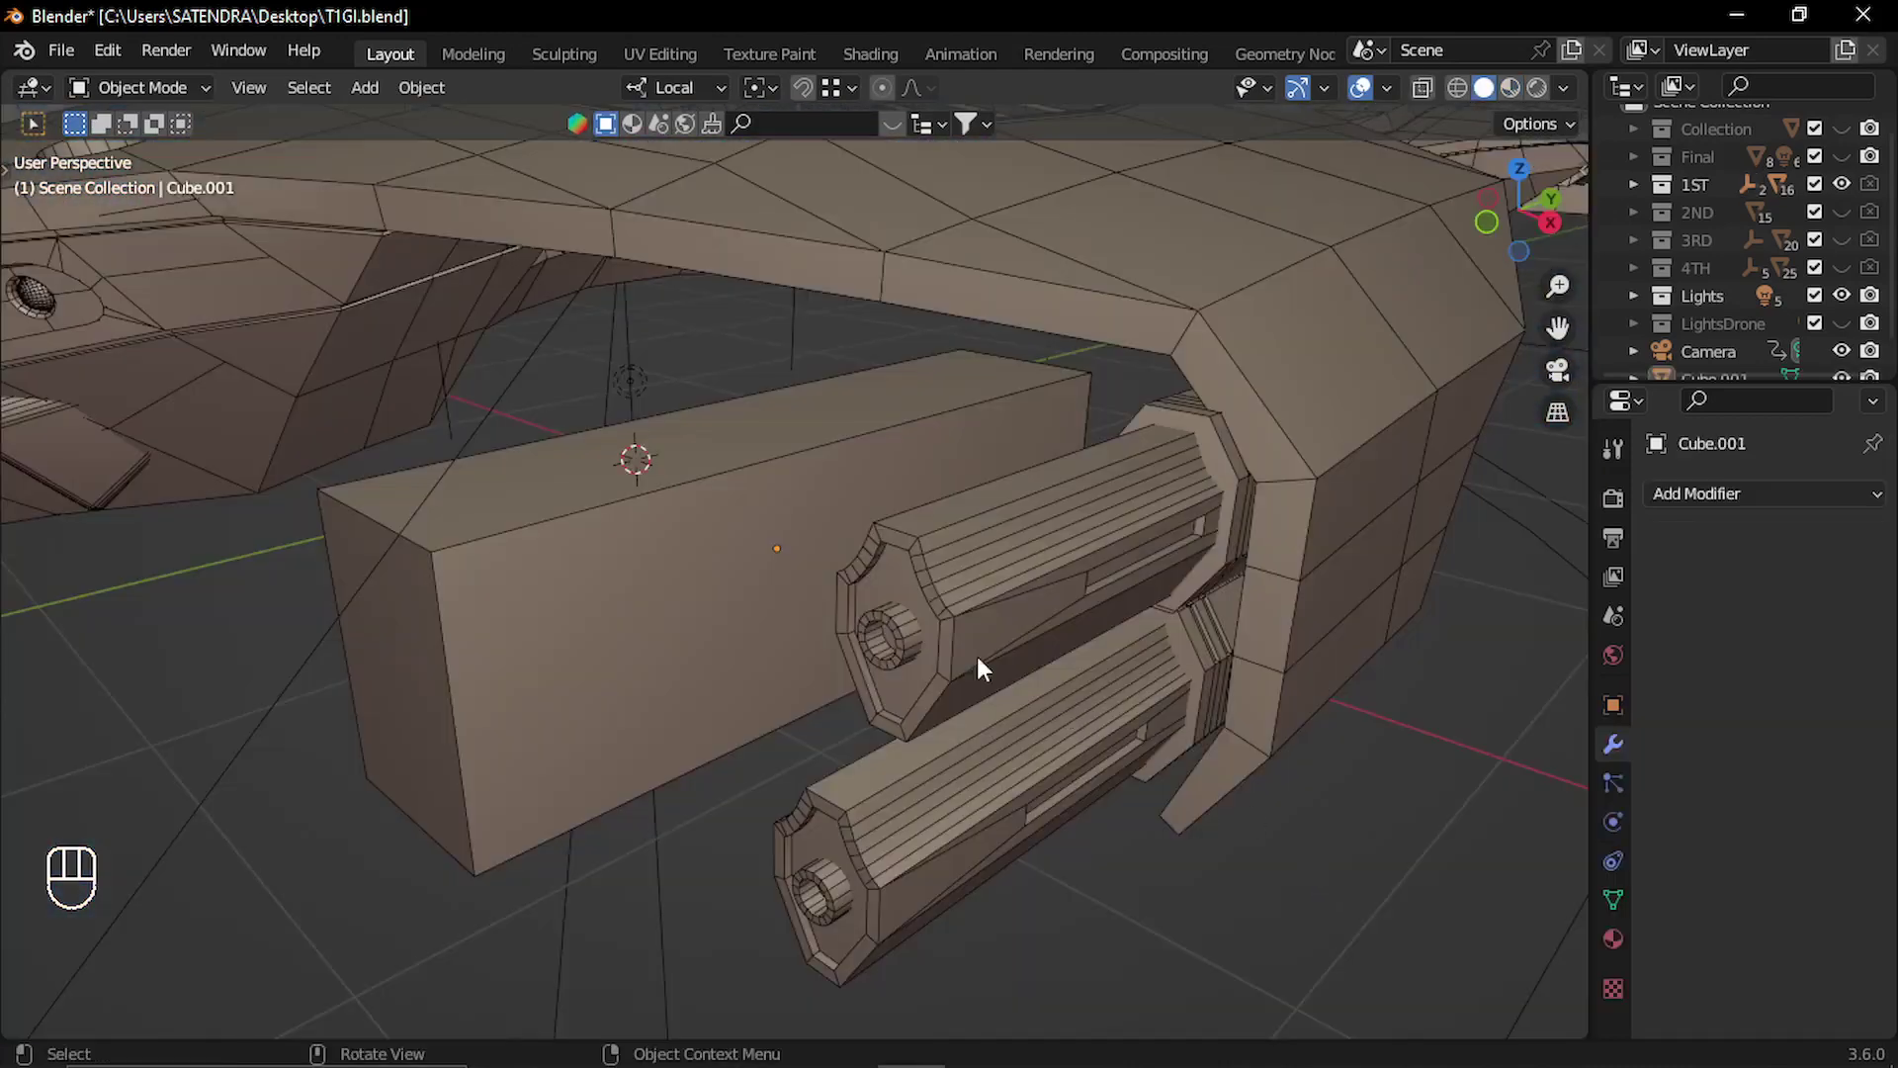
# Bevel the long upper edge of the box beside the two engine cylinders with several segments, and view it in Object Mode.
pyautogui.moveTo(961, 639); pyautogui.dragTo(866, 591, button='middle')
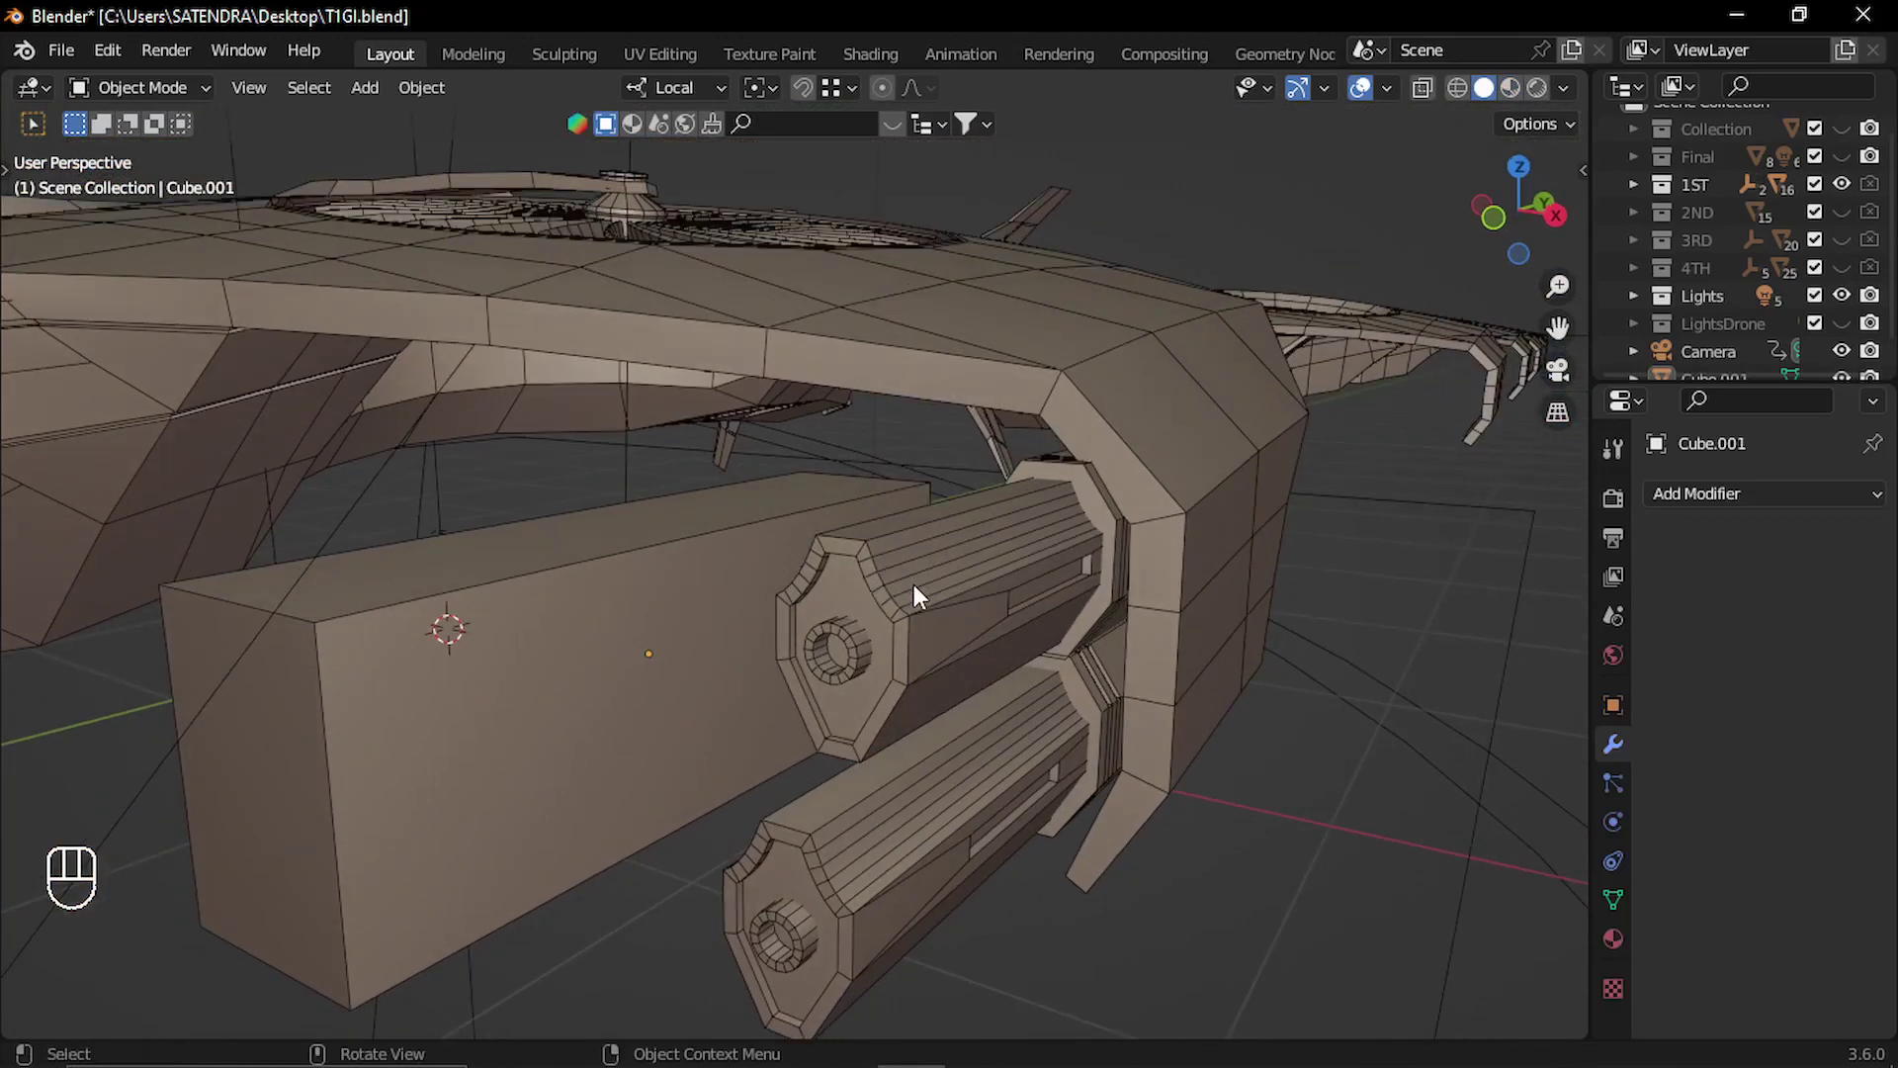
pyautogui.keyDown('shift'); pyautogui.moveTo(715, 641); pyautogui.dragTo(856, 650, button='middle'); pyautogui.keyUp('shift')
pyautogui.press('Tab')
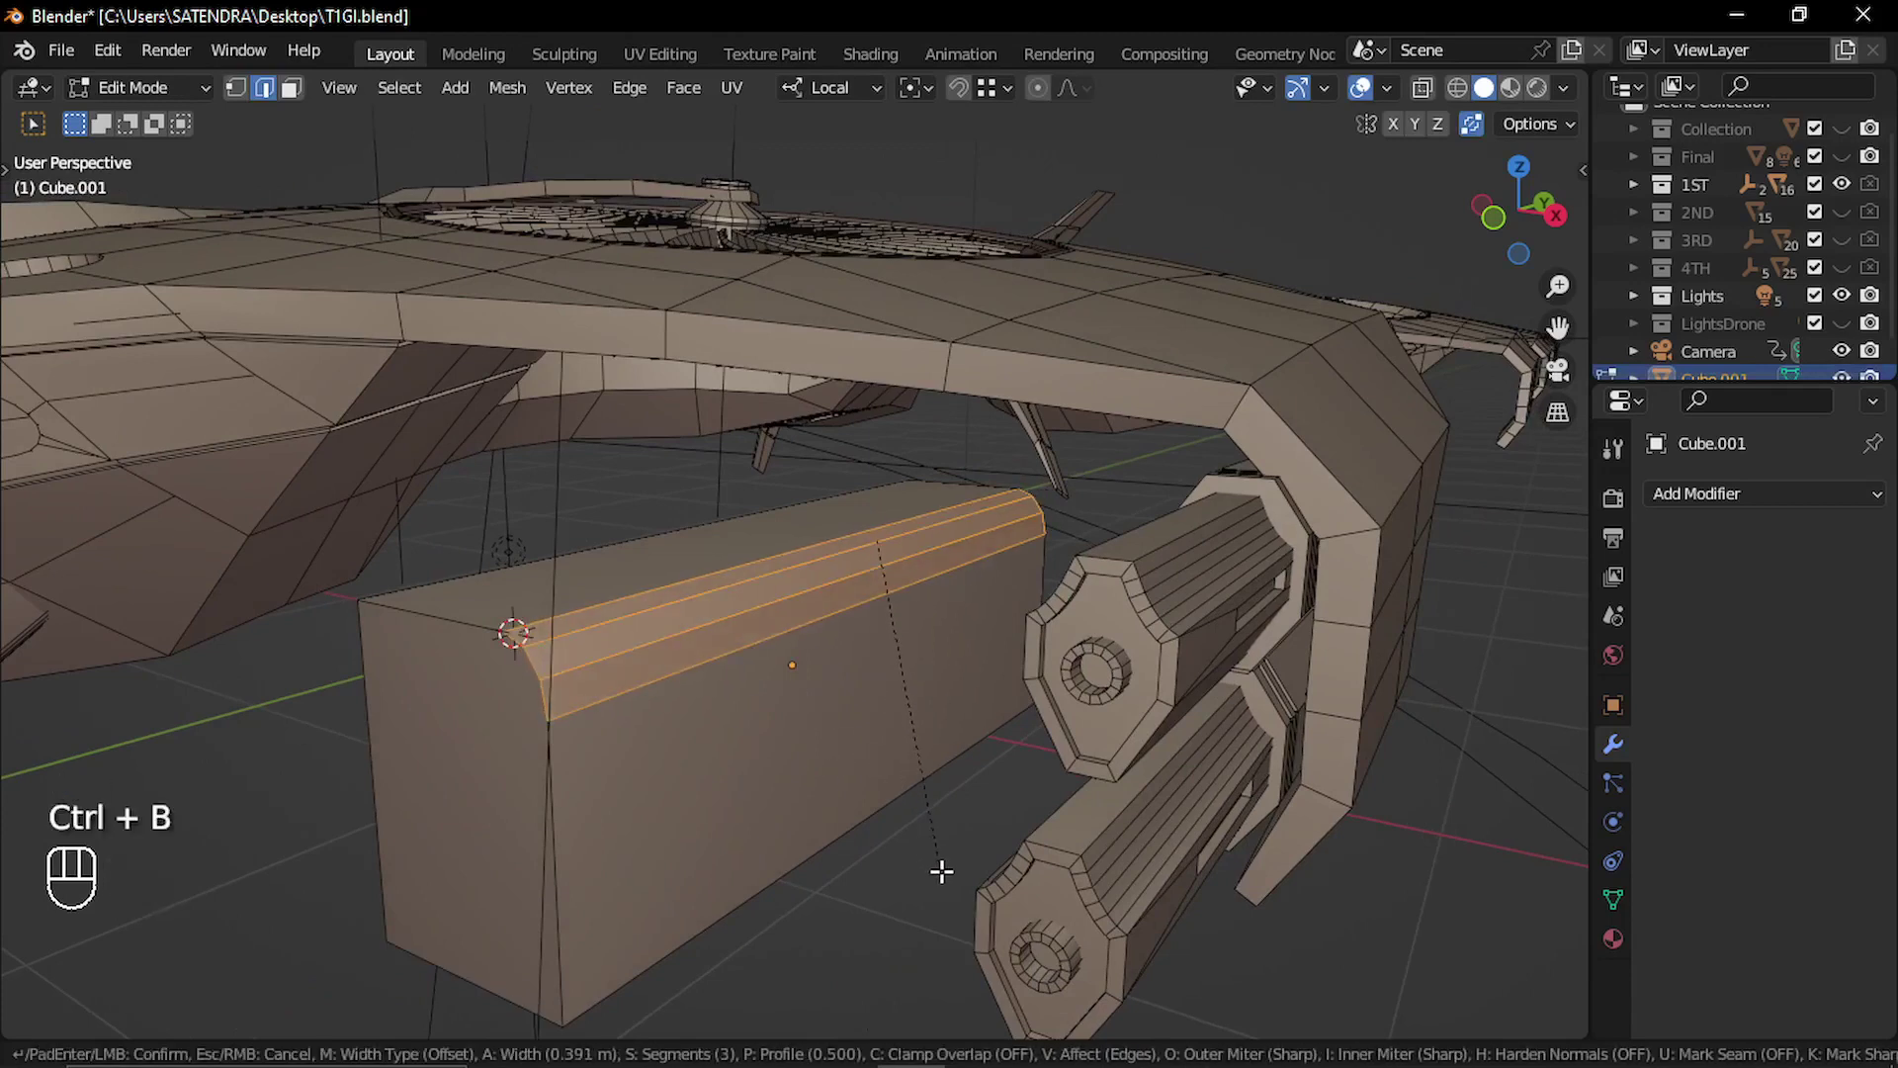
pyautogui.click(887, 859)
pyautogui.press('Tab')
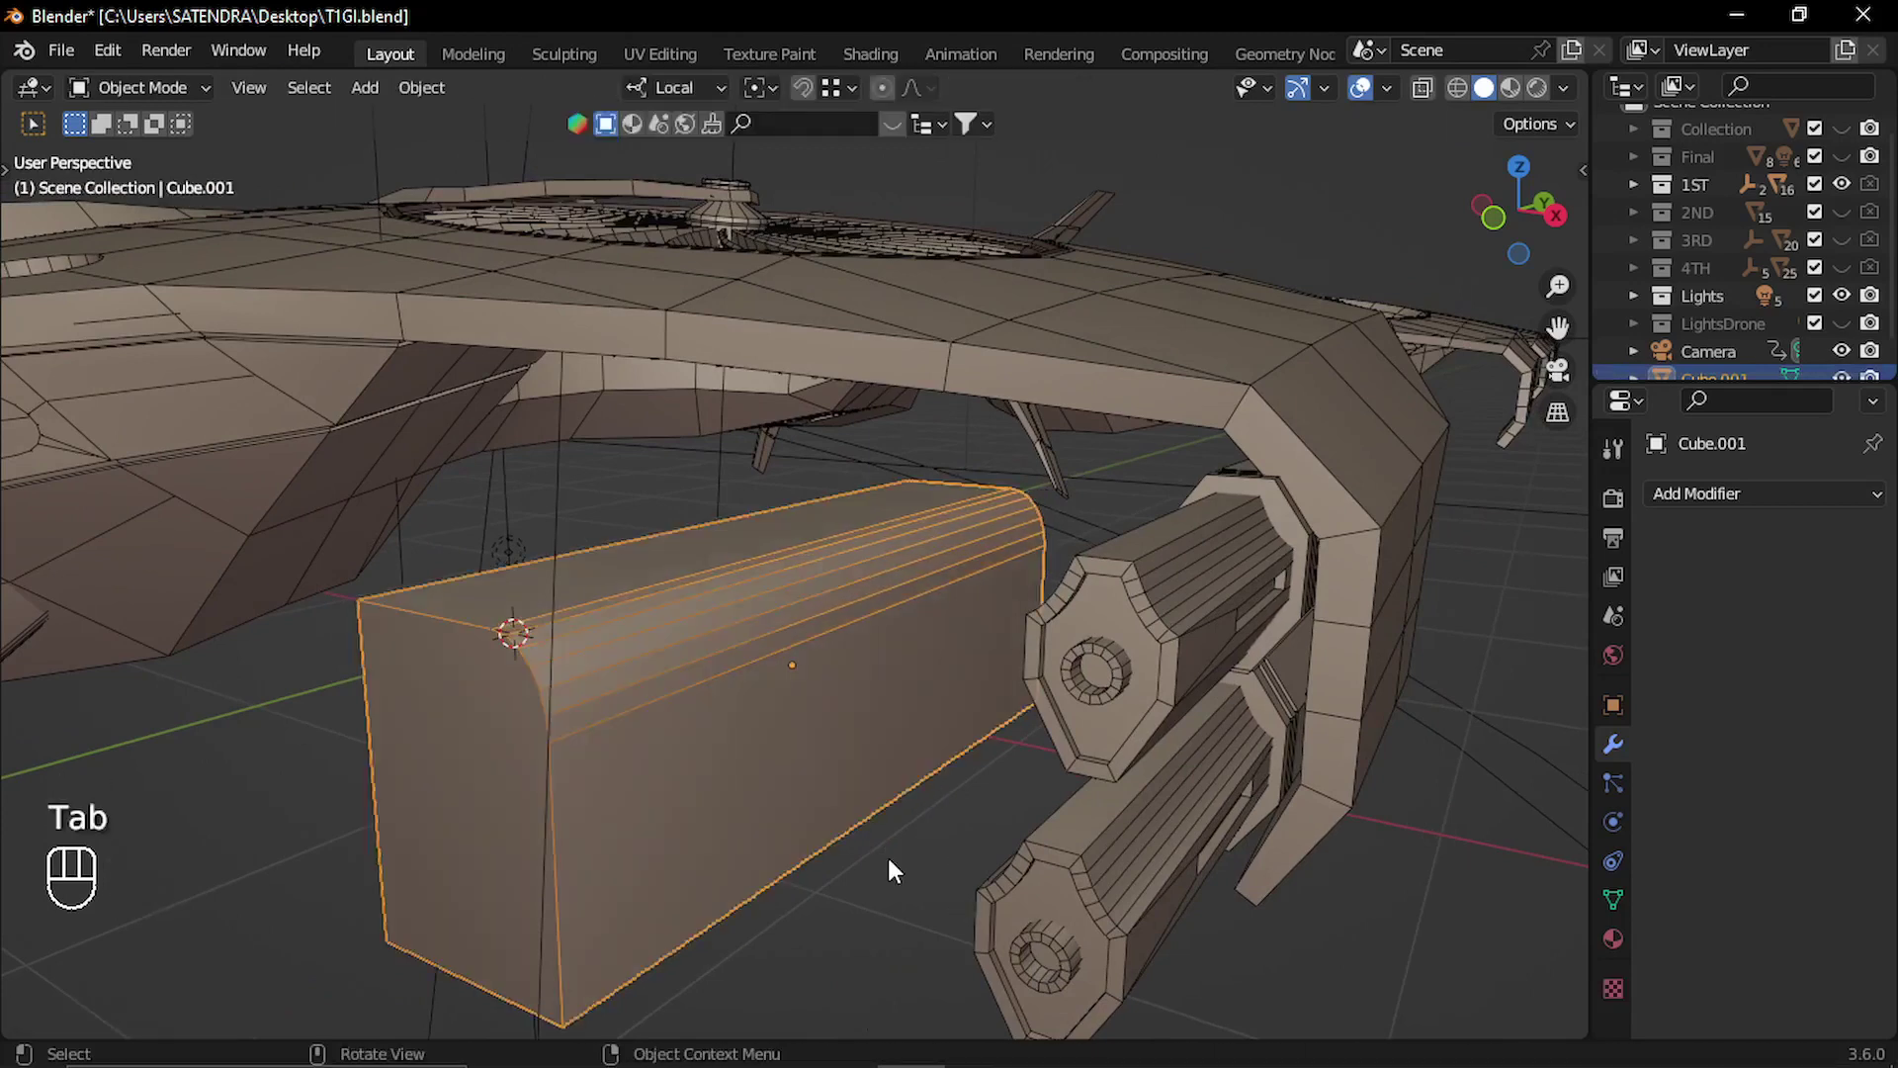
pyautogui.click(887, 856)
pyautogui.moveTo(762, 722); pyautogui.dragTo(708, 739, button='middle')
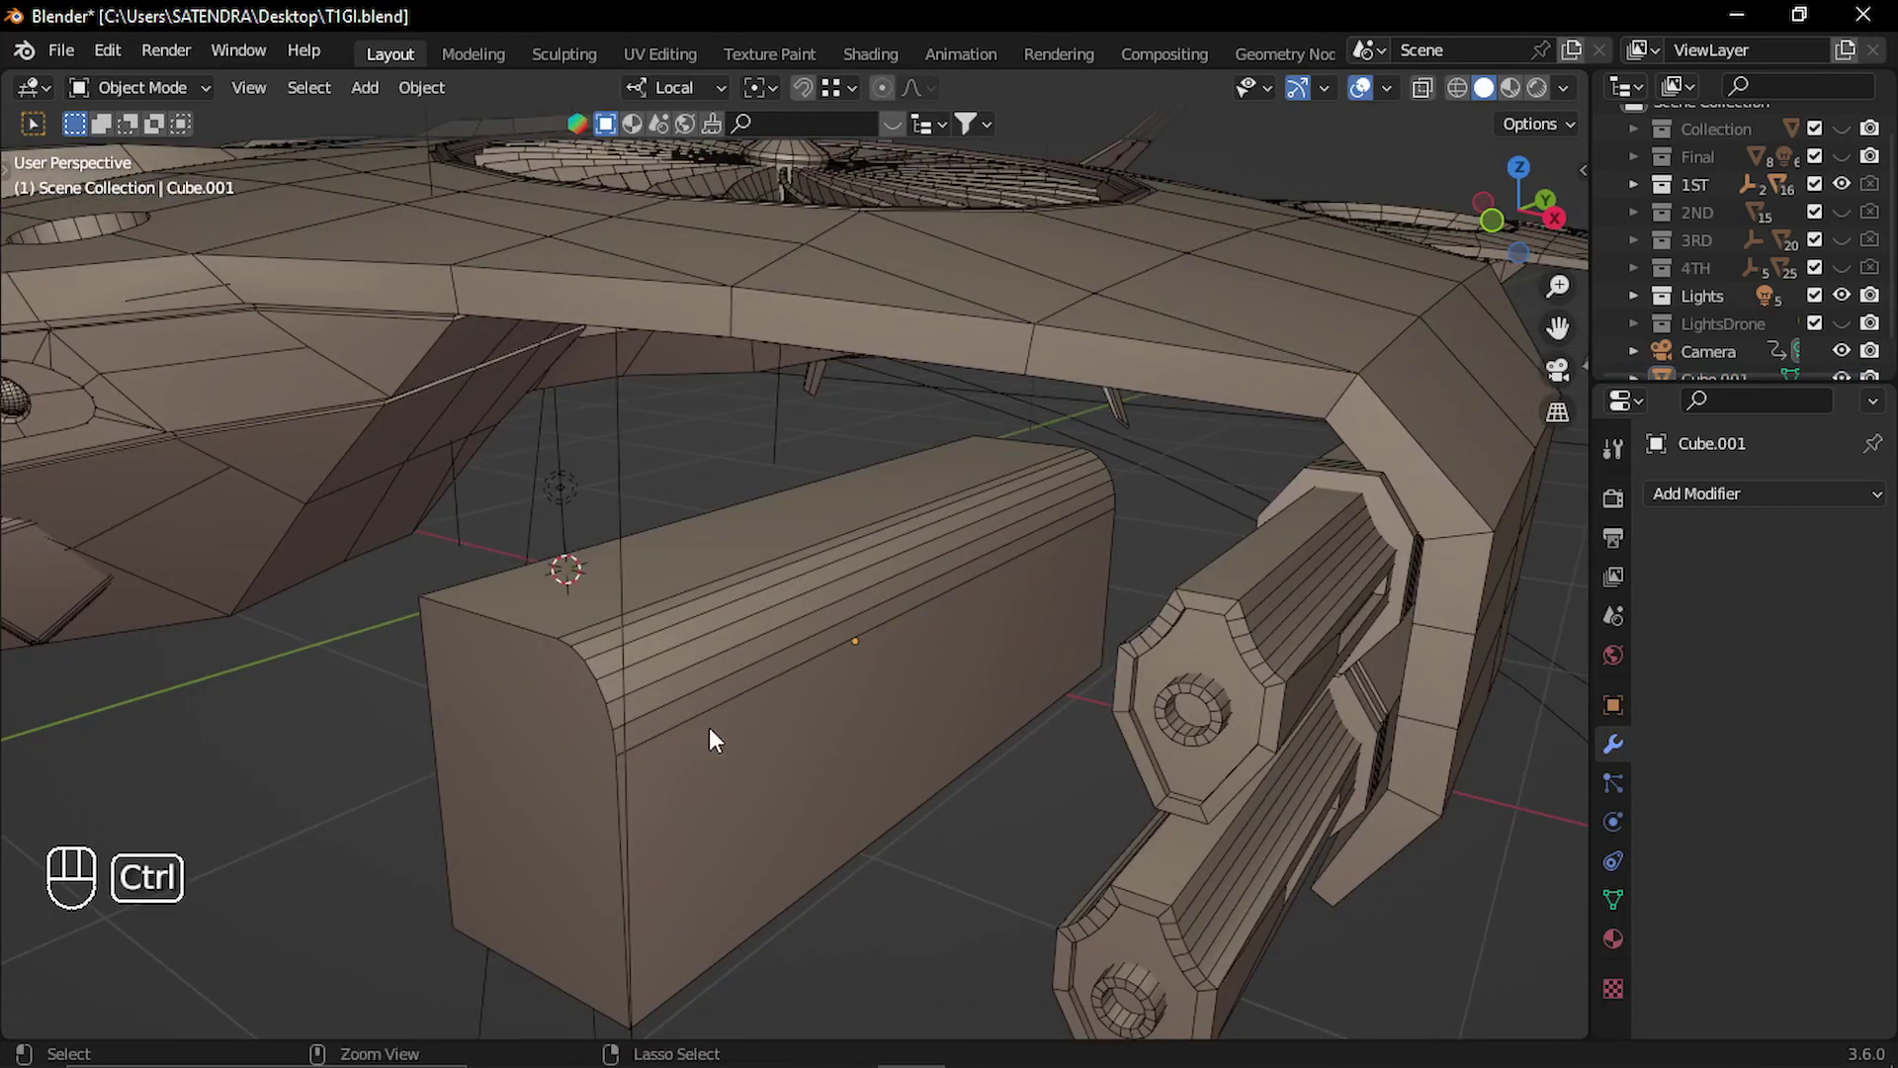
# Undo the bevel on the box's long upper edge.
pyautogui.hotkey('ctrl', 'z')
pyautogui.hotkey('ctrl', 'z')
pyautogui.hotkey('ctrl', 'z')
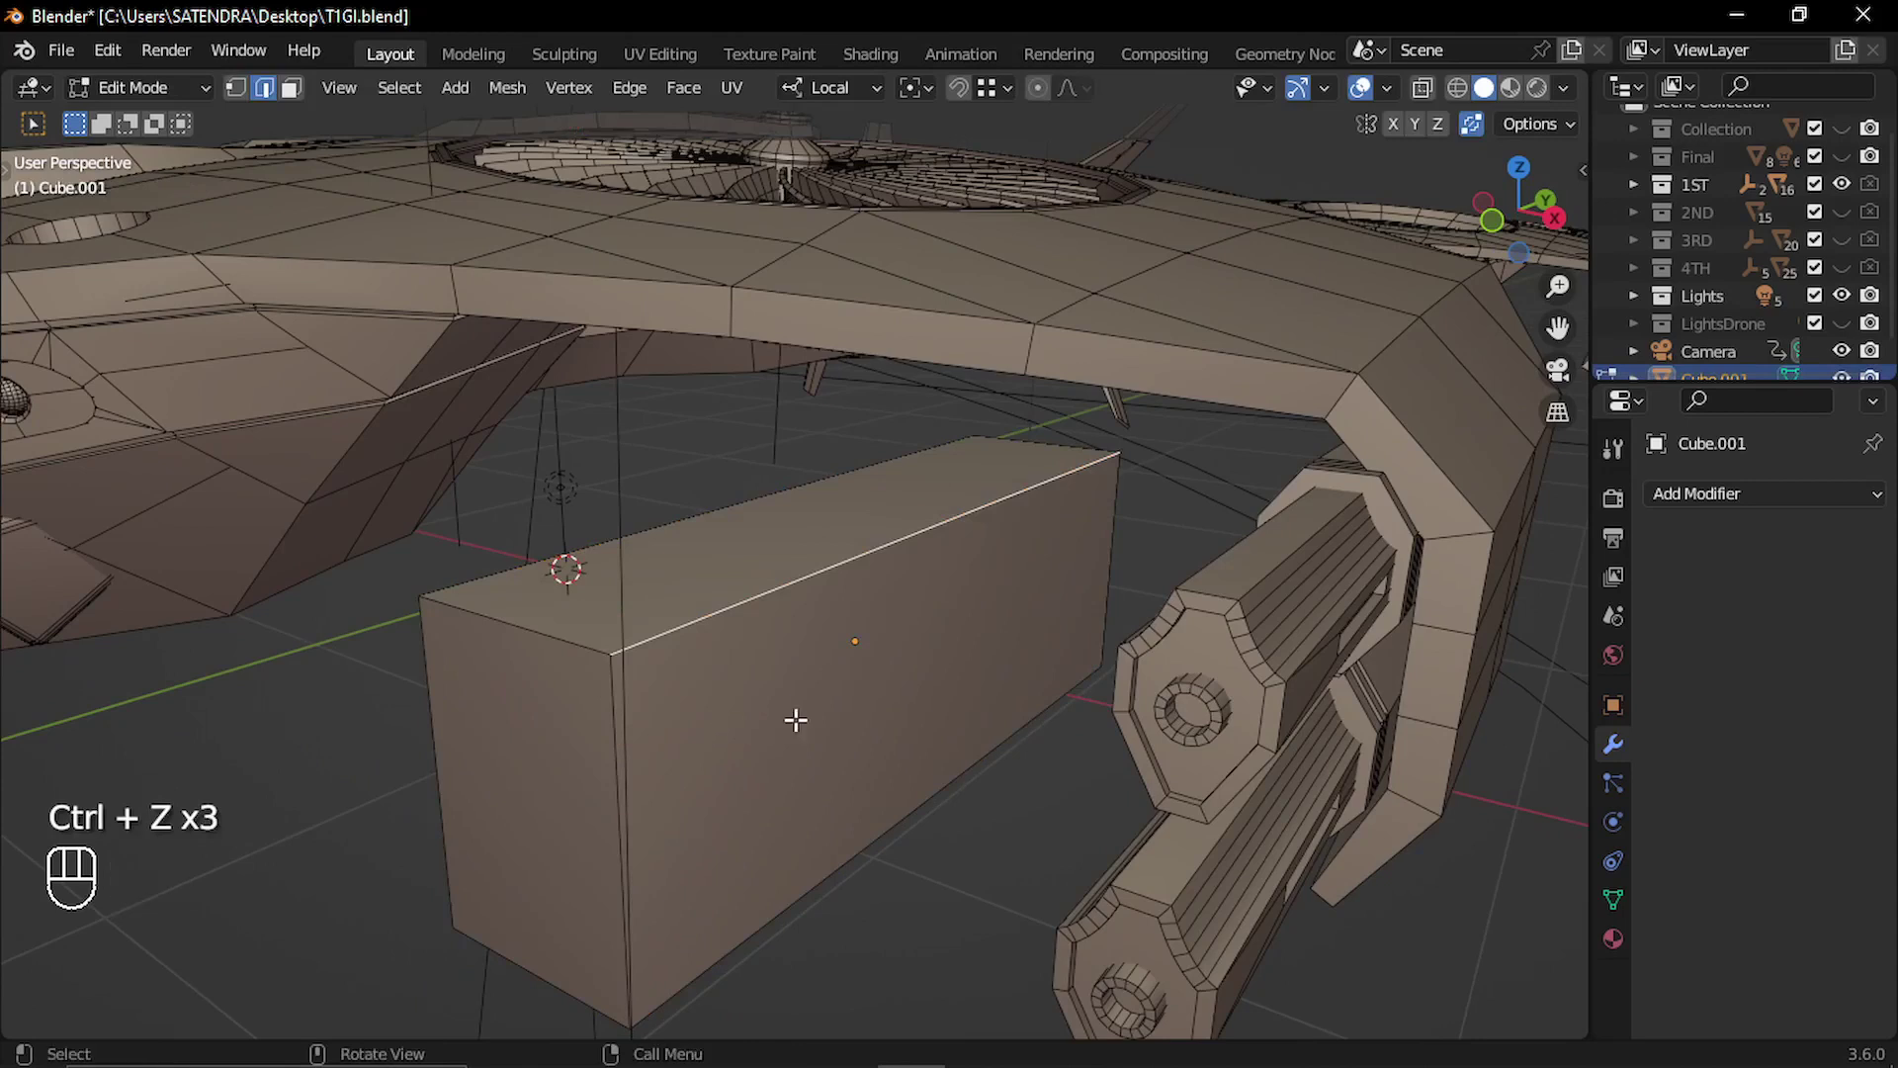
# Bevel the box's long upper edge by about 0.5 m with 6 segments and set the bevel shape to 0.1.
pyautogui.hotkey('ctrl', 'b')
pyautogui.scroll(4, 835, 830)
pyautogui.click(816, 910)
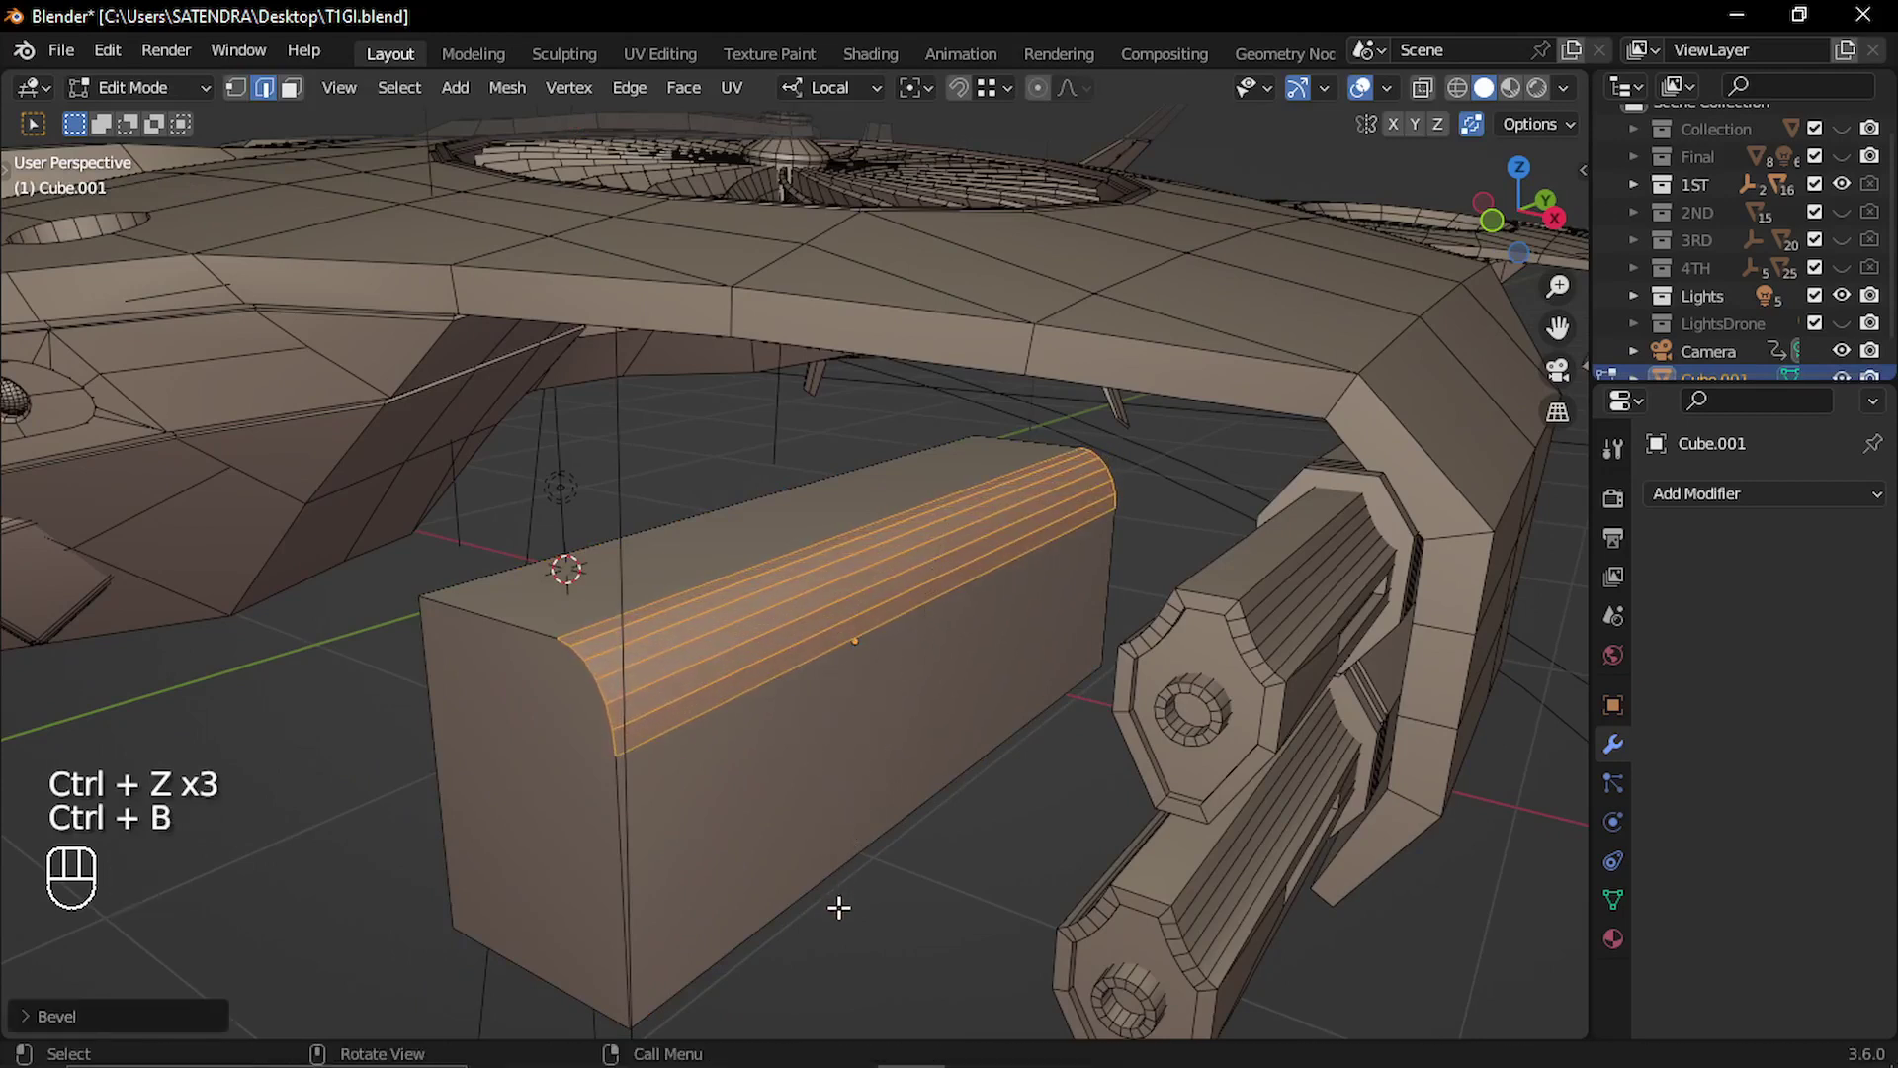
pyautogui.click(28, 1013)
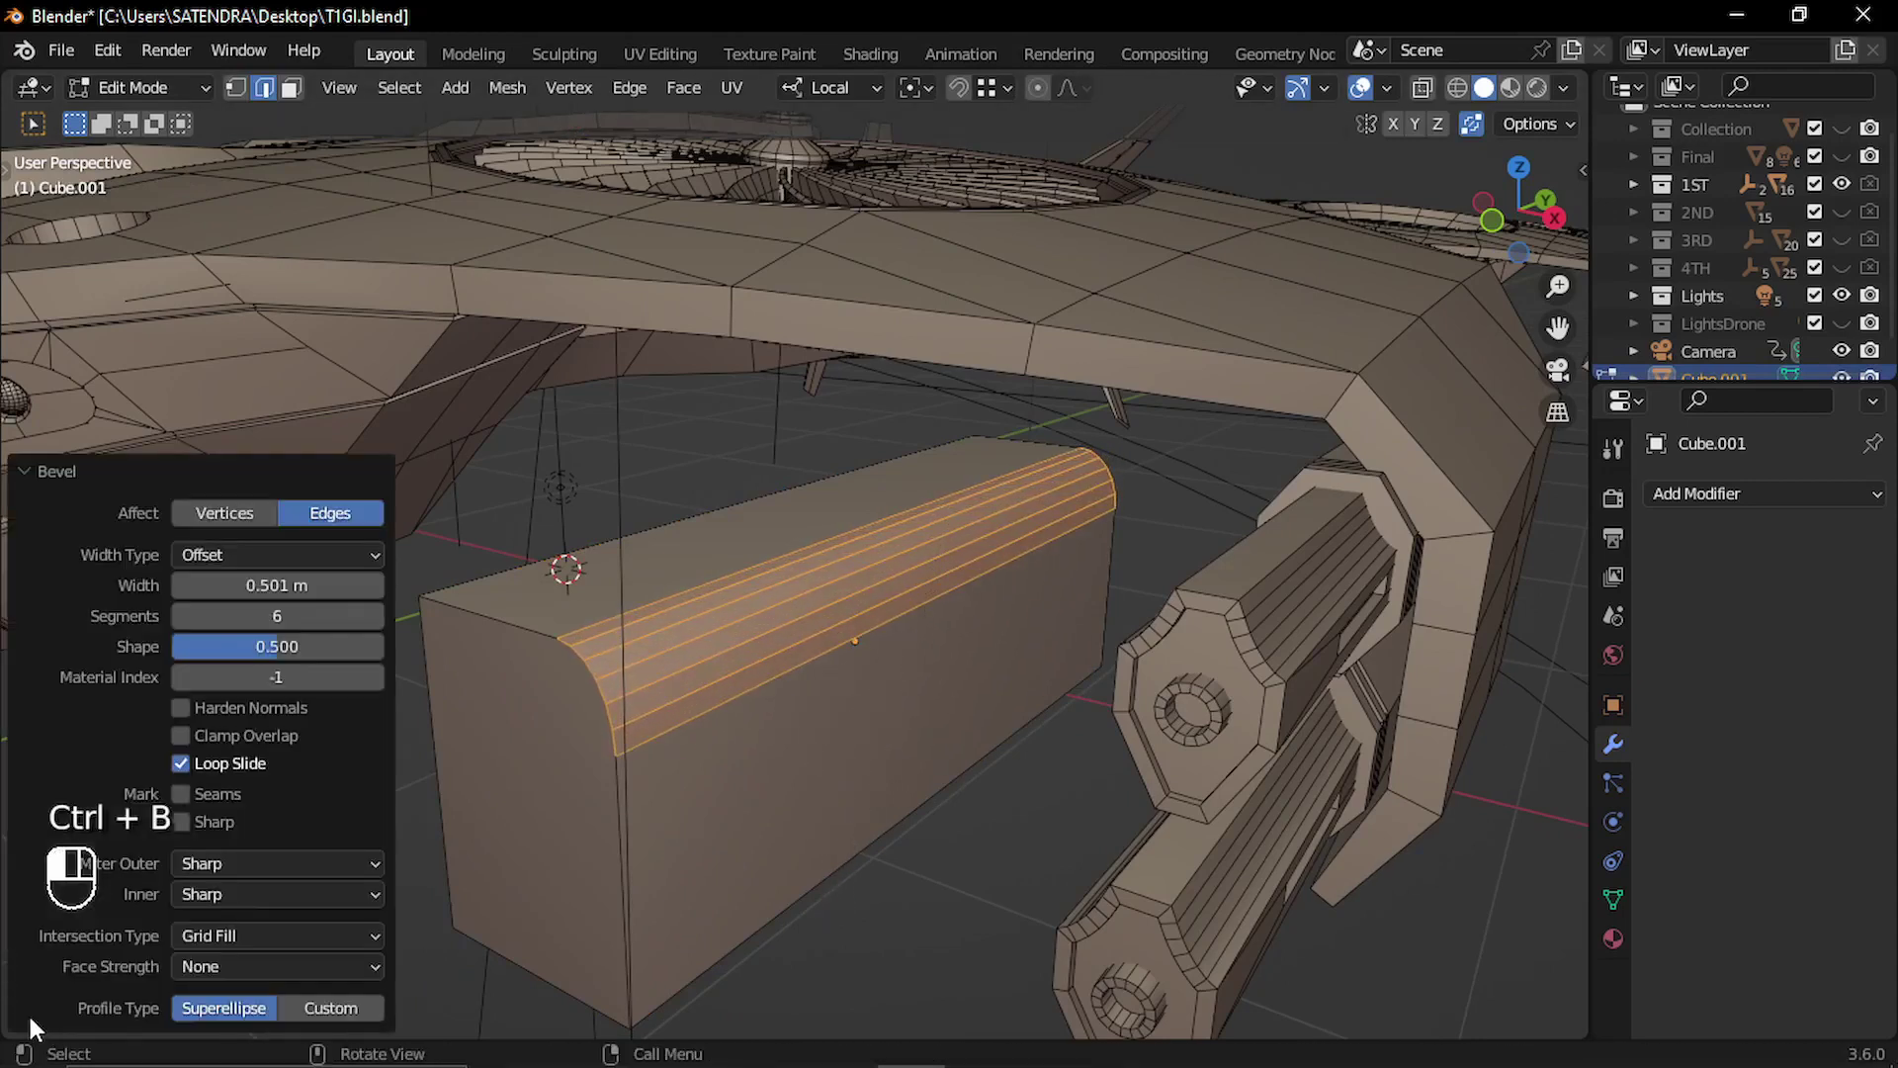
pyautogui.click(275, 647)
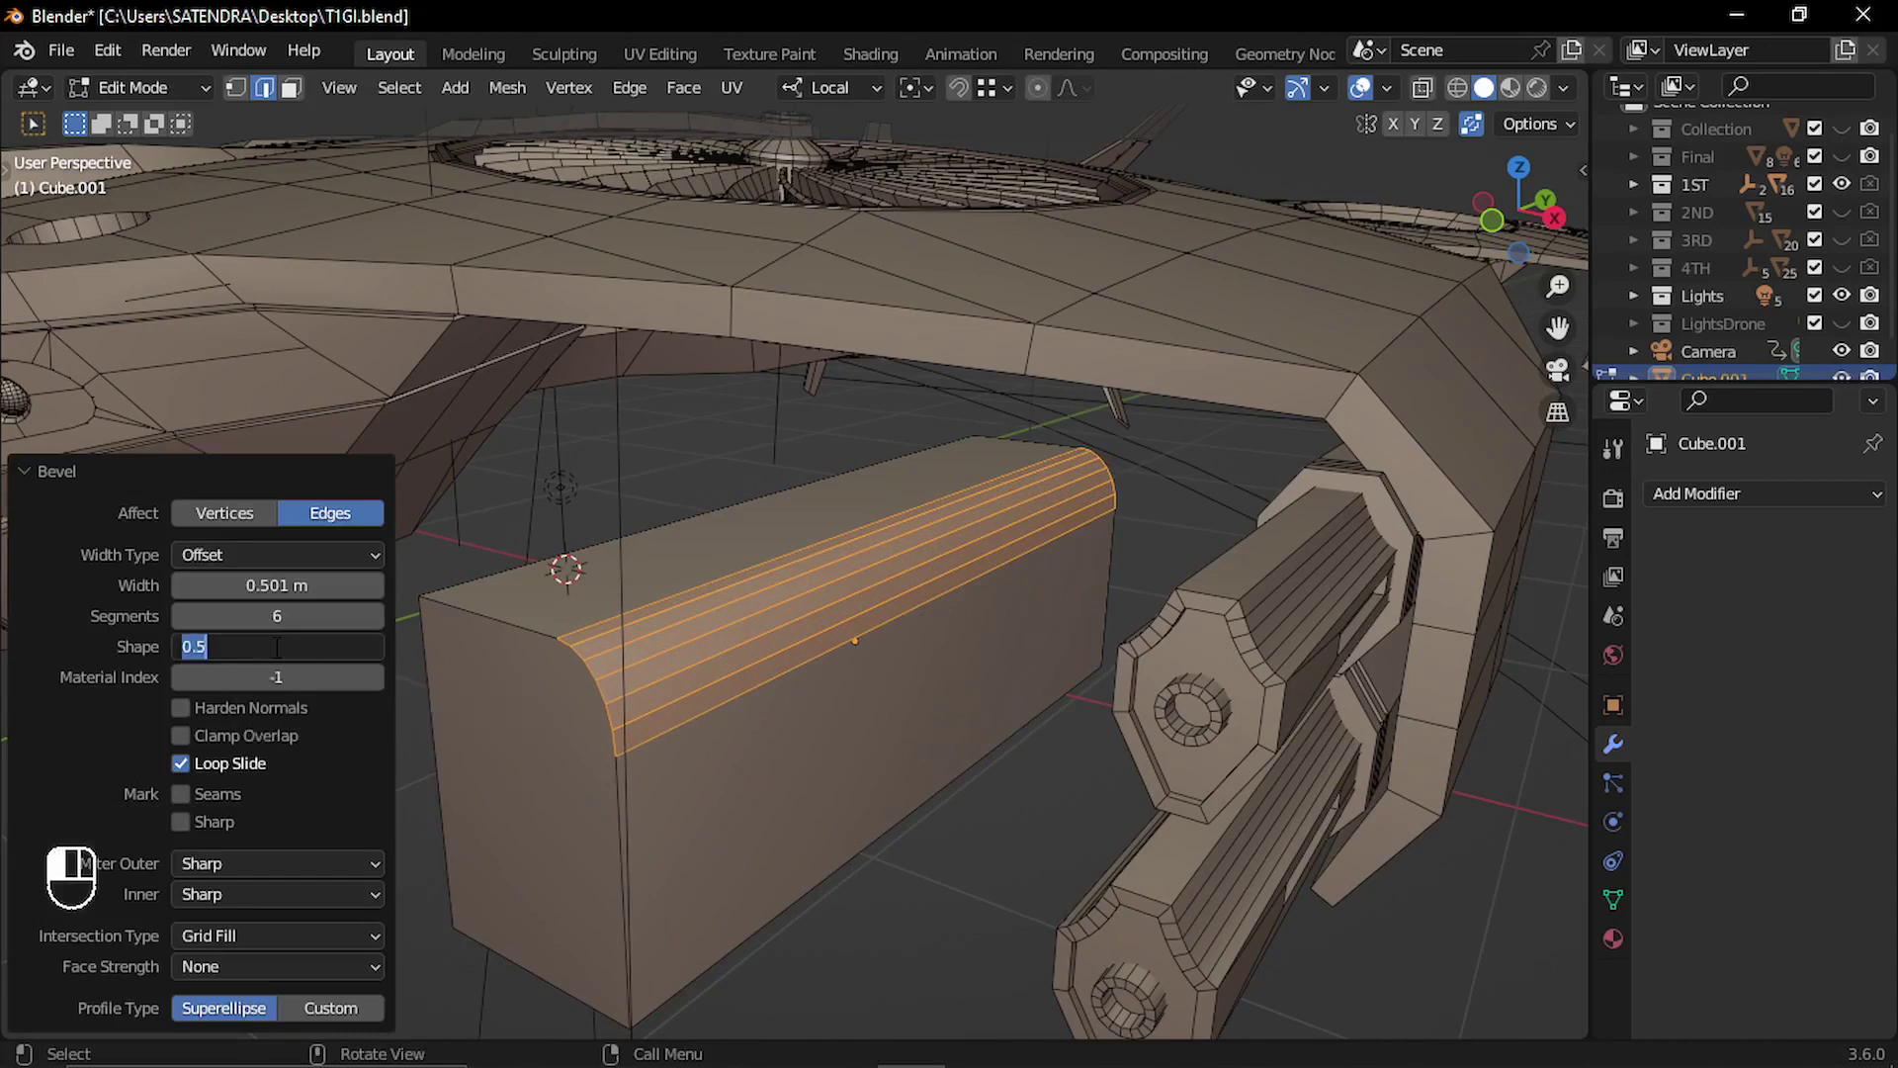
pyautogui.write('0.1')
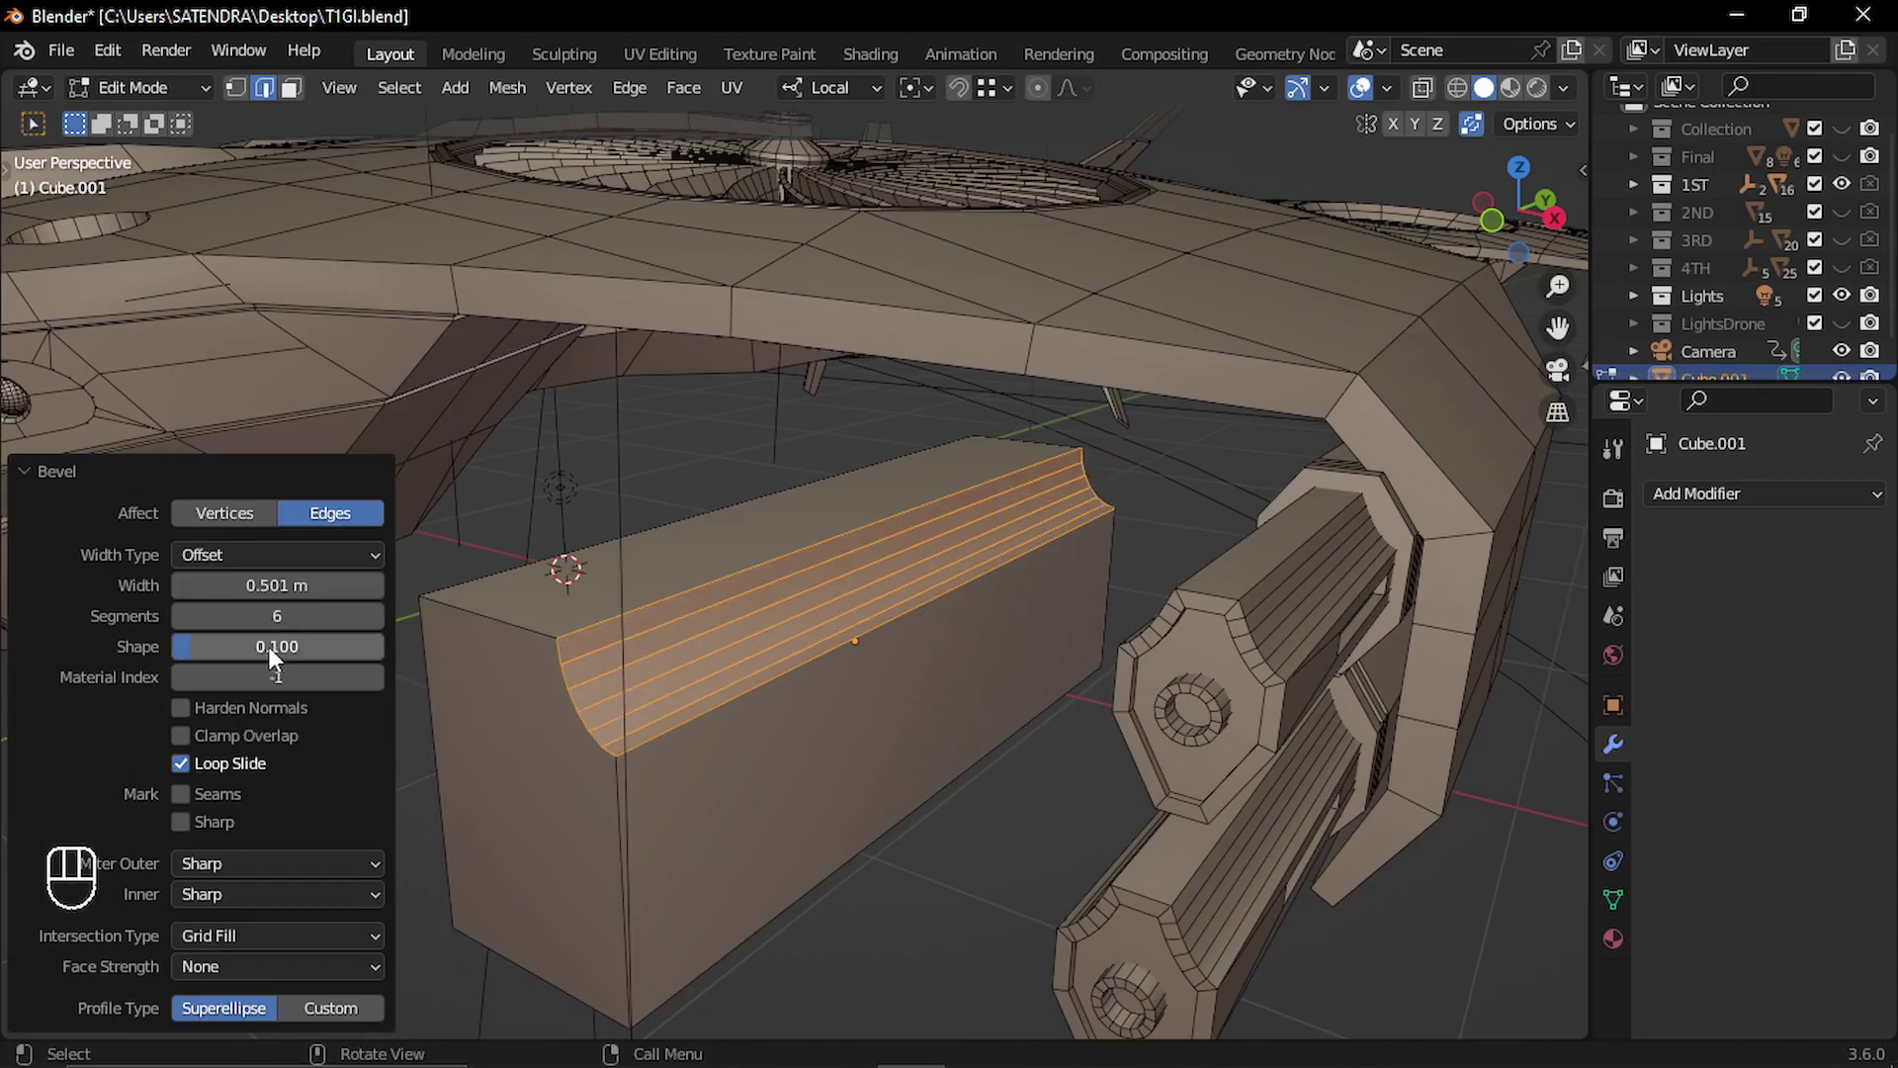
pyautogui.press('Return')
pyautogui.moveTo(757, 634); pyautogui.dragTo(833, 630, button='middle')
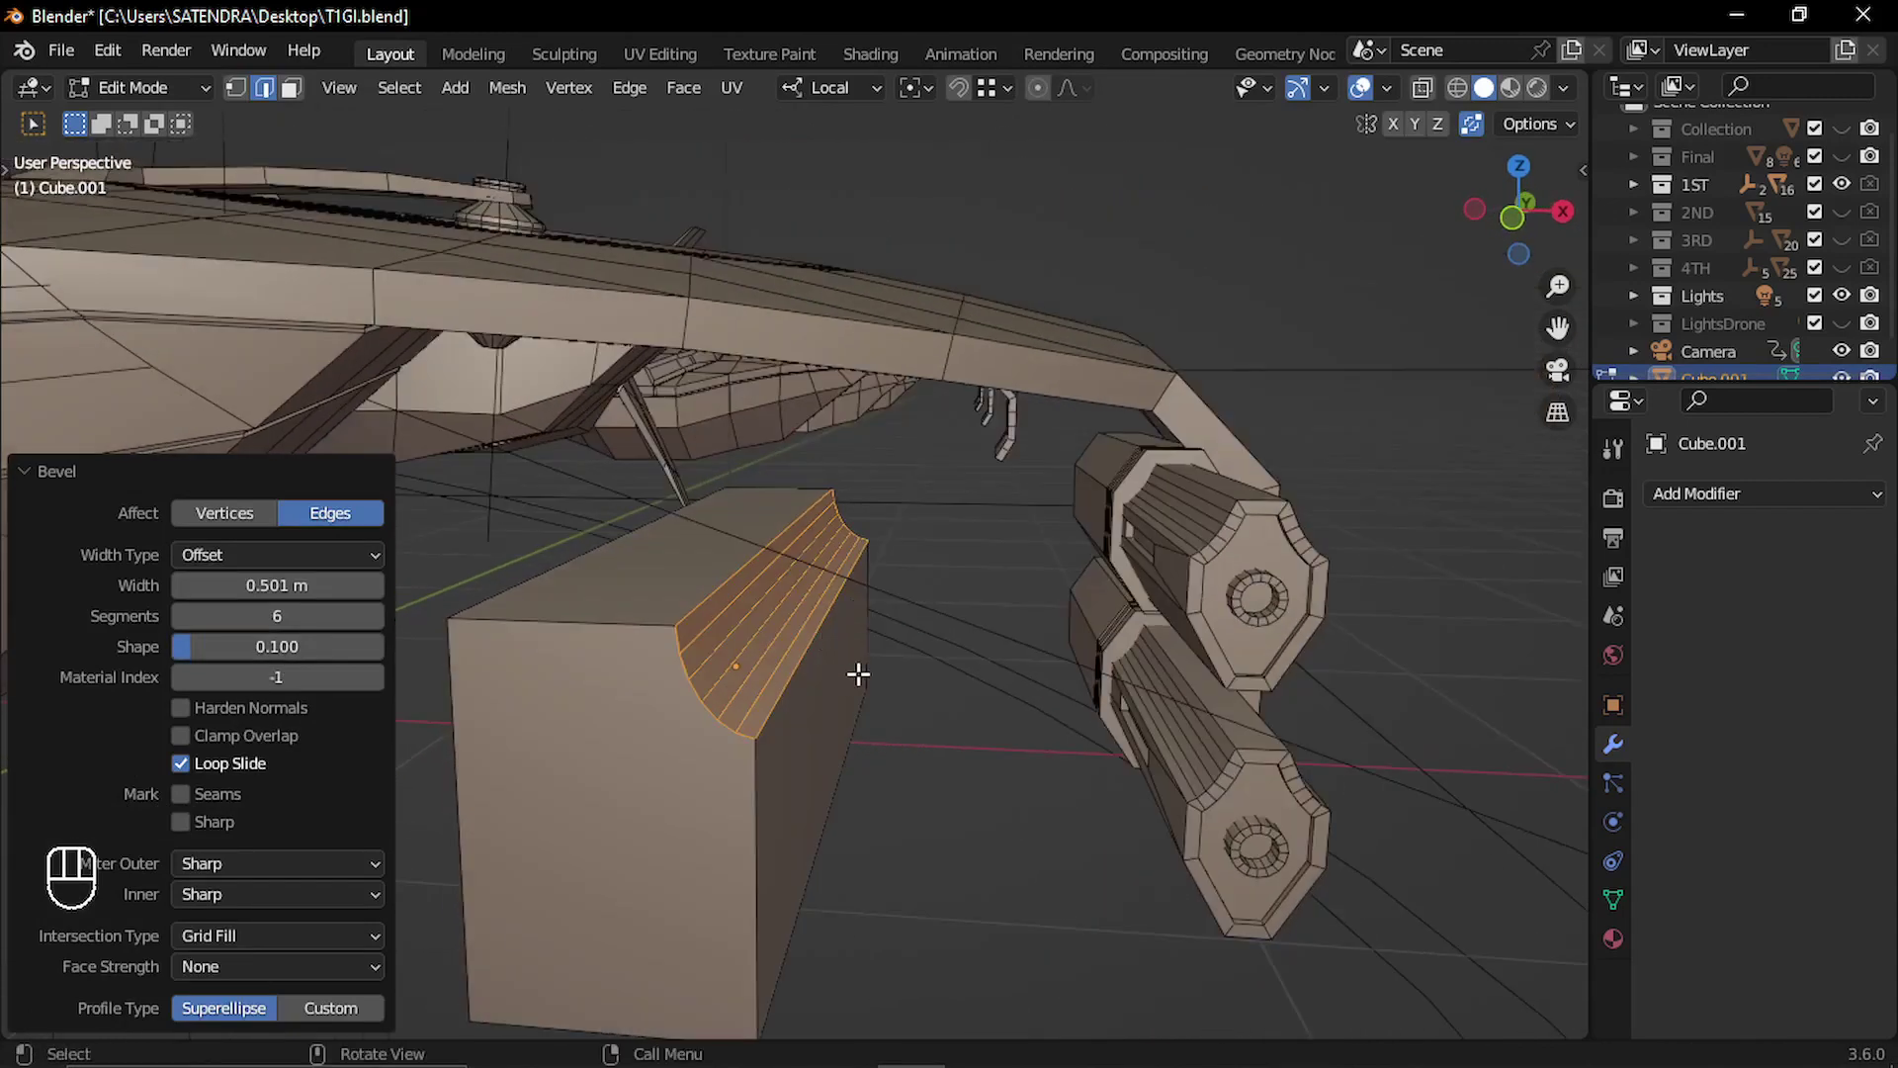
# Bevel the box's opposite long upper edge with the same concave profile and return to Object Mode.
pyautogui.click(1061, 817)
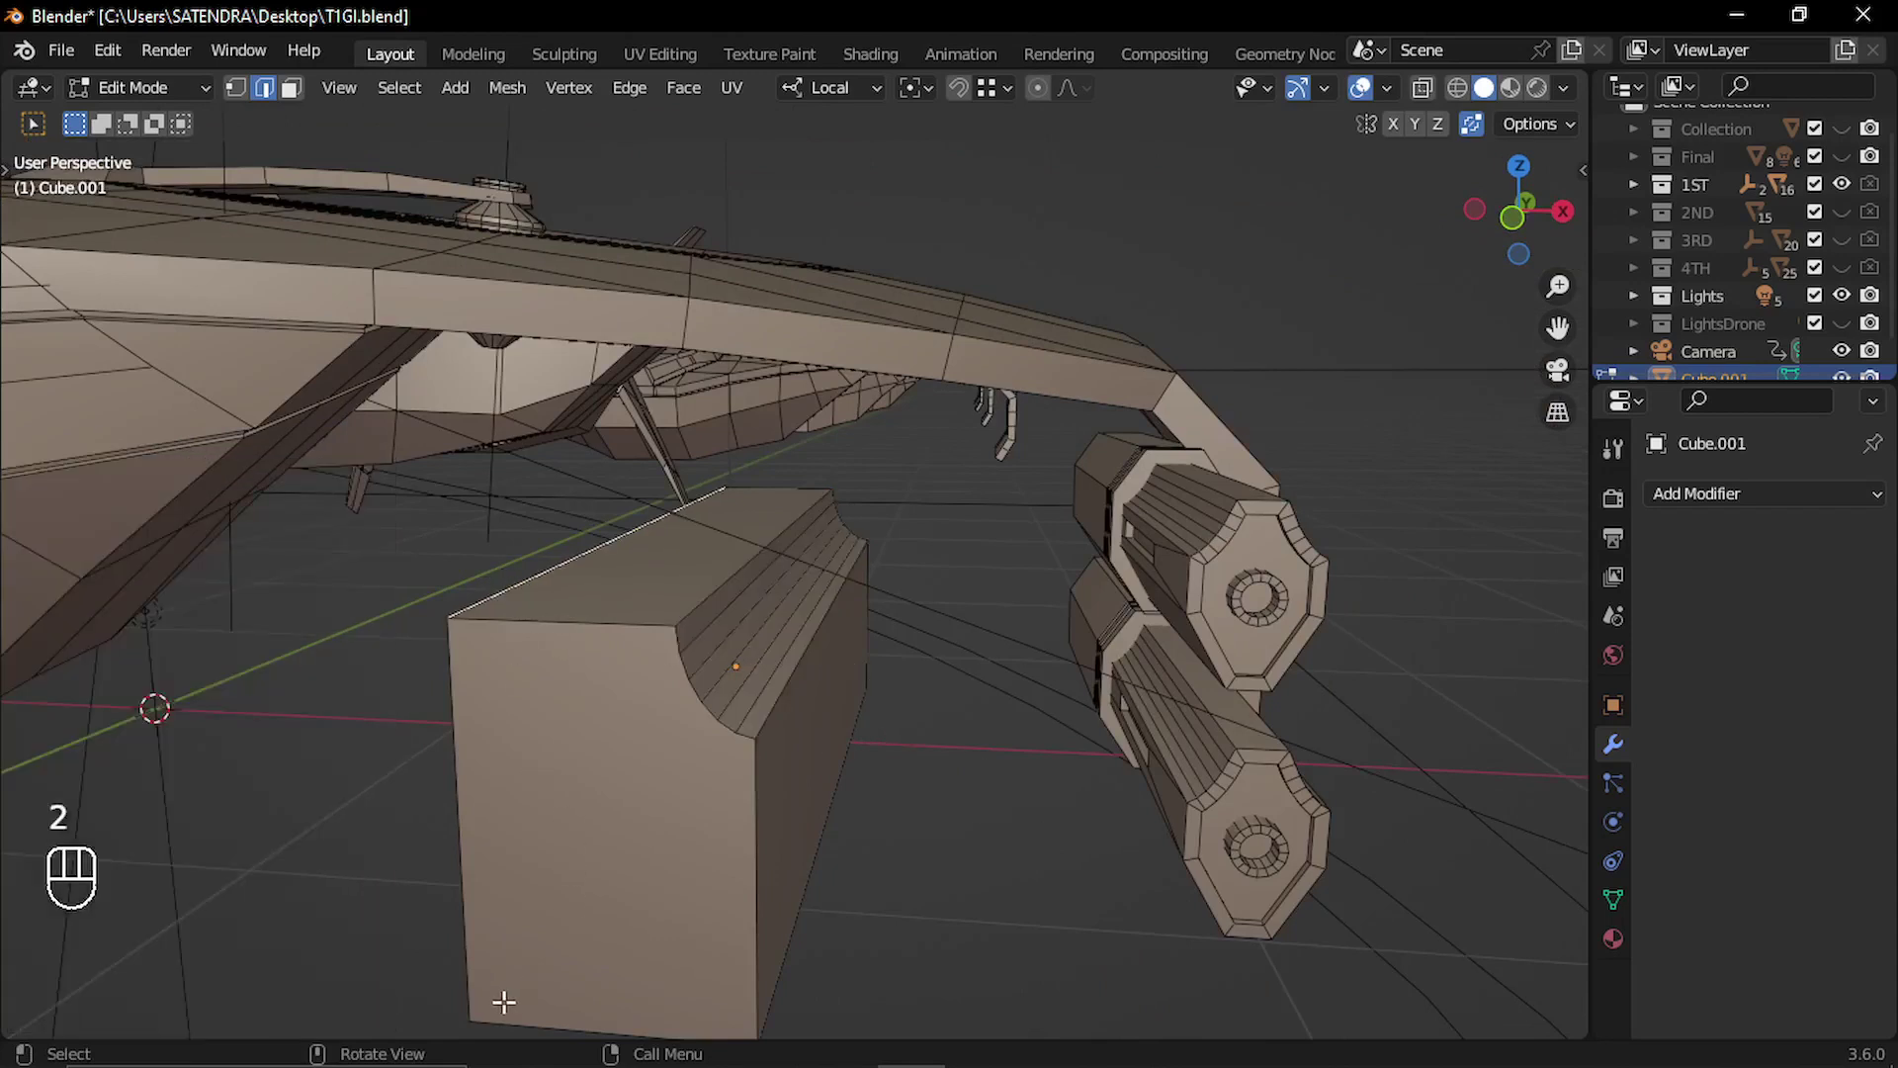
pyautogui.click(838, 891)
pyautogui.moveTo(785, 754); pyautogui.dragTo(978, 821, button='middle')
pyautogui.press('Tab')
pyautogui.click(1014, 856)
pyautogui.moveTo(823, 816); pyautogui.dragTo(679, 780, button='middle')
pyautogui.click(844, 803)
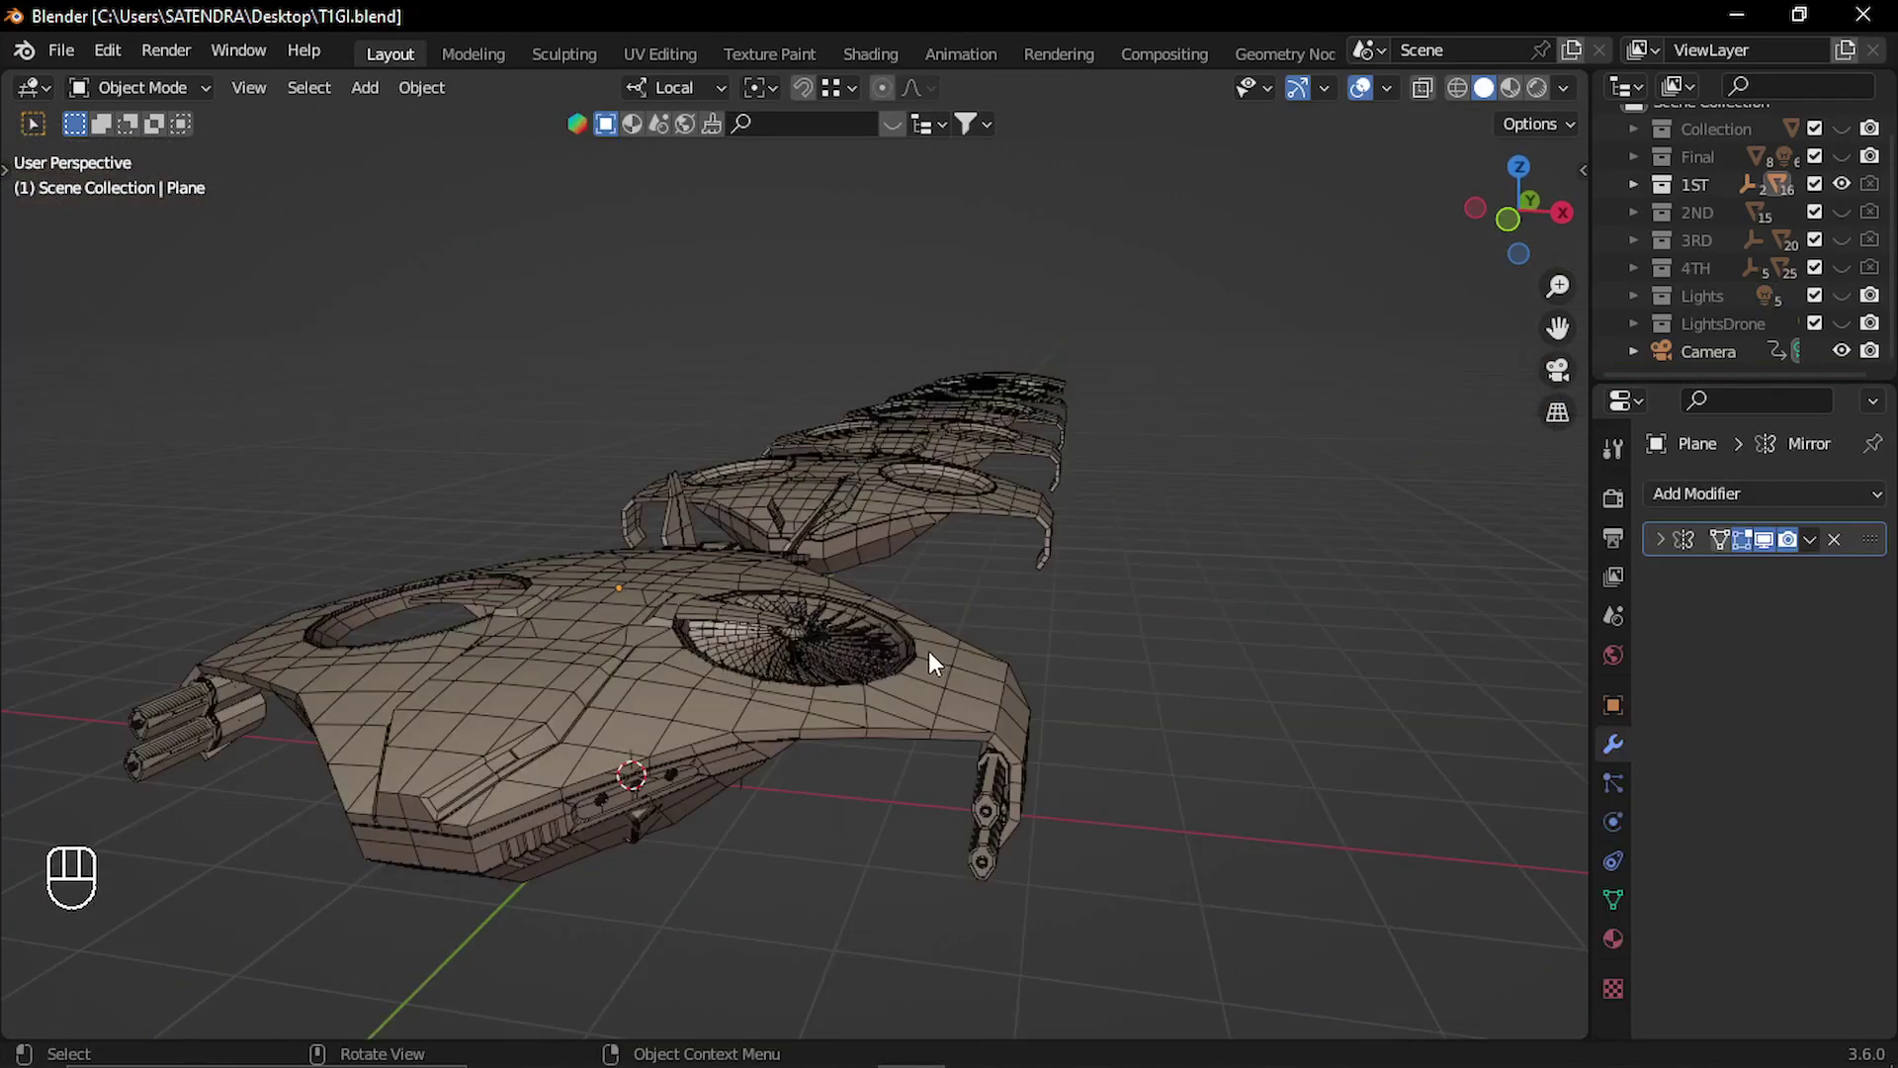
# Hide the 1ST collection and show the 2ND collection.
pyautogui.moveTo(929, 650); pyautogui.dragTo(1089, 580, button='middle')
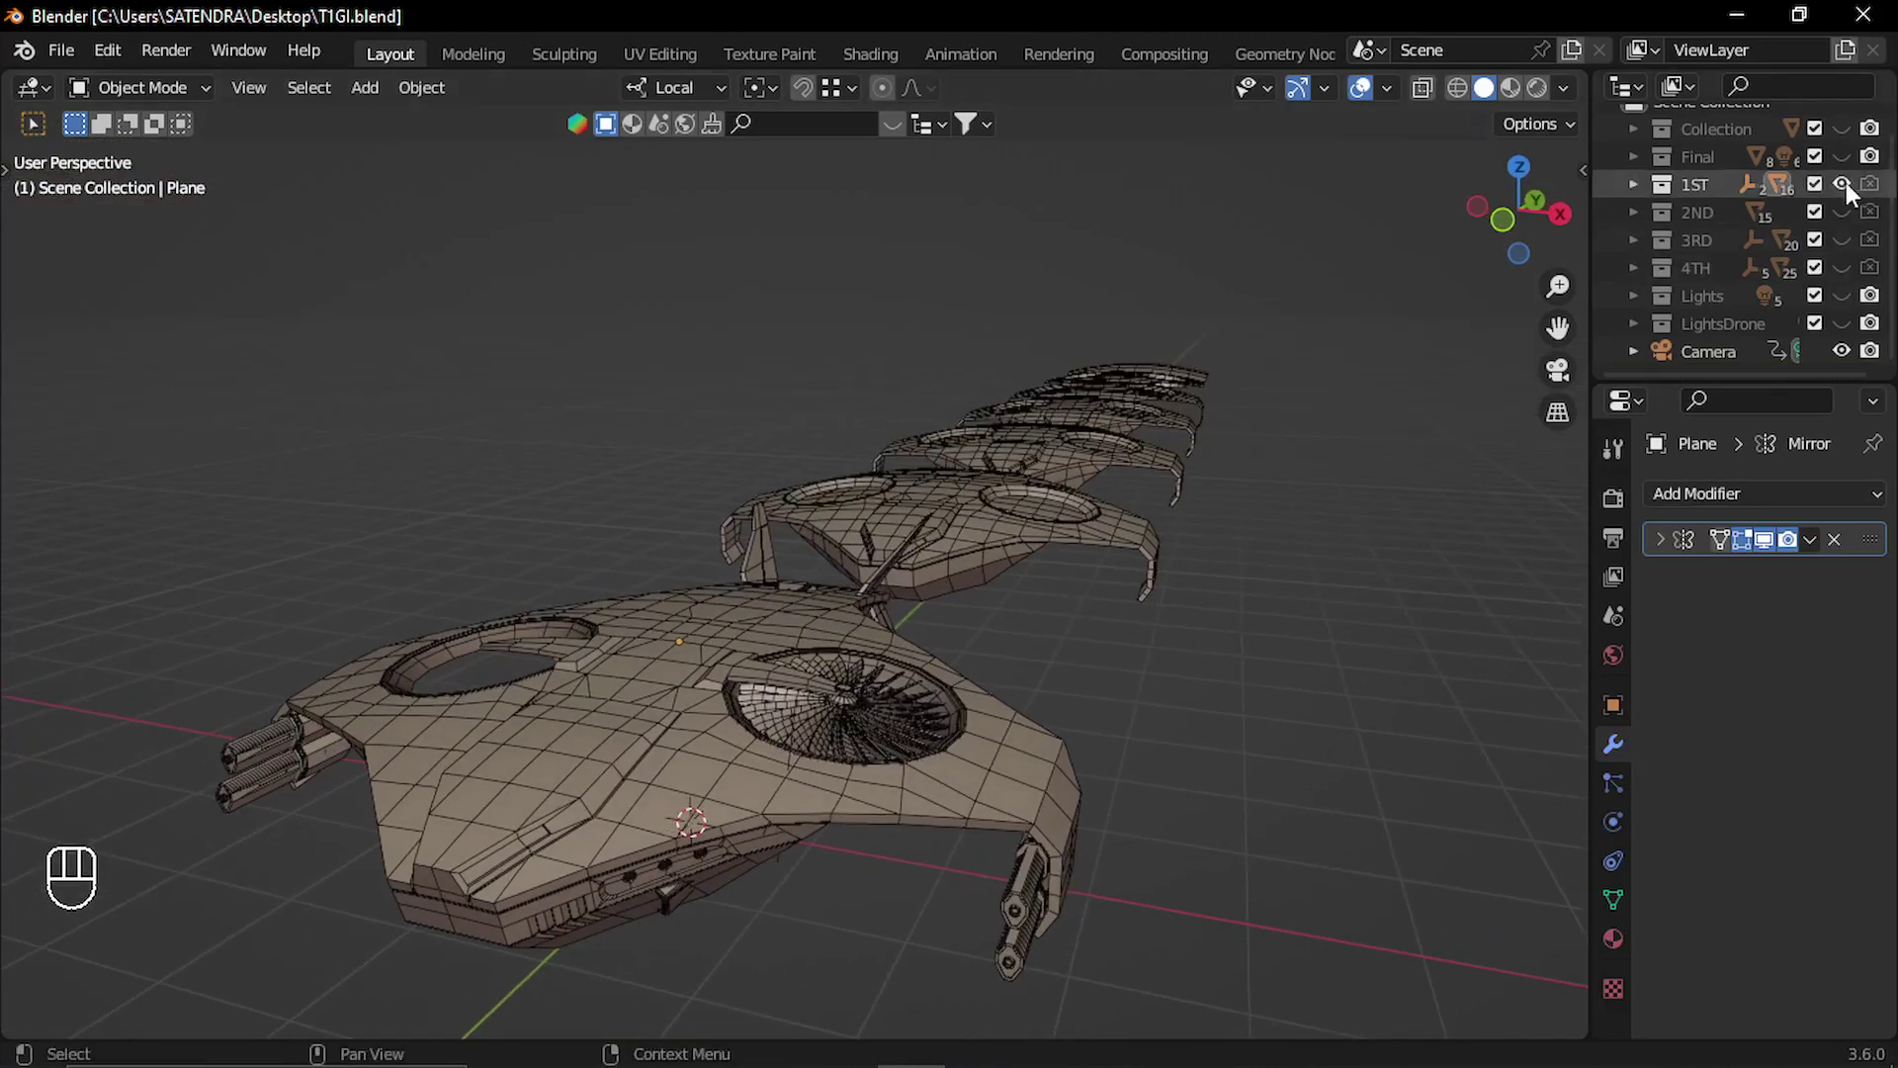
pyautogui.click(1840, 184)
pyautogui.click(1841, 211)
pyautogui.keyDown('shift'); pyautogui.moveTo(872, 631); pyautogui.dragTo(700, 665, button='middle'); pyautogui.keyUp('shift')
pyautogui.scroll(2, 772, 647)
pyautogui.scroll(5, 714, 662)
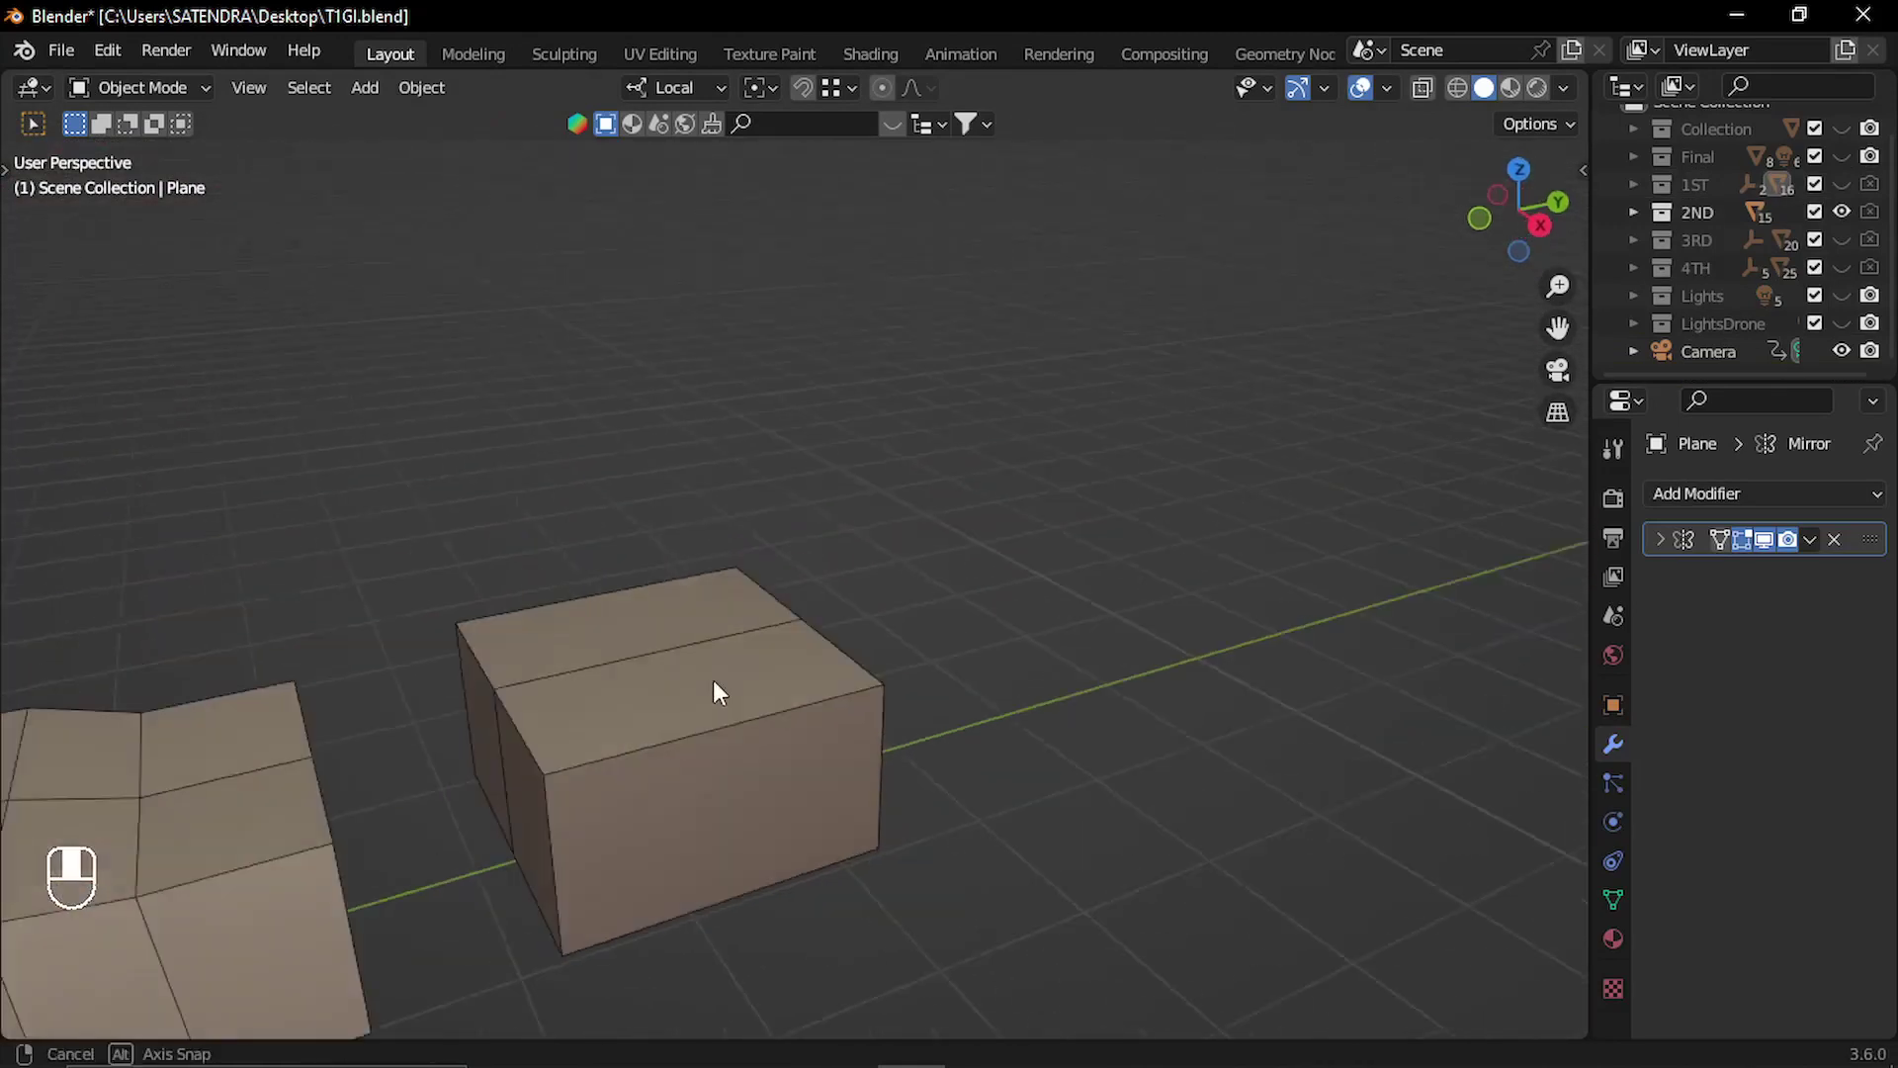
# Examine the modelling stages in the 2ND collection, from the mirrored starting block to the detailed body panels.
pyautogui.click(674, 751)
pyautogui.press('Tab')
pyautogui.keyDown('shift'); pyautogui.moveTo(674, 751); pyautogui.dragTo(1012, 690, button='middle'); pyautogui.keyUp('shift')
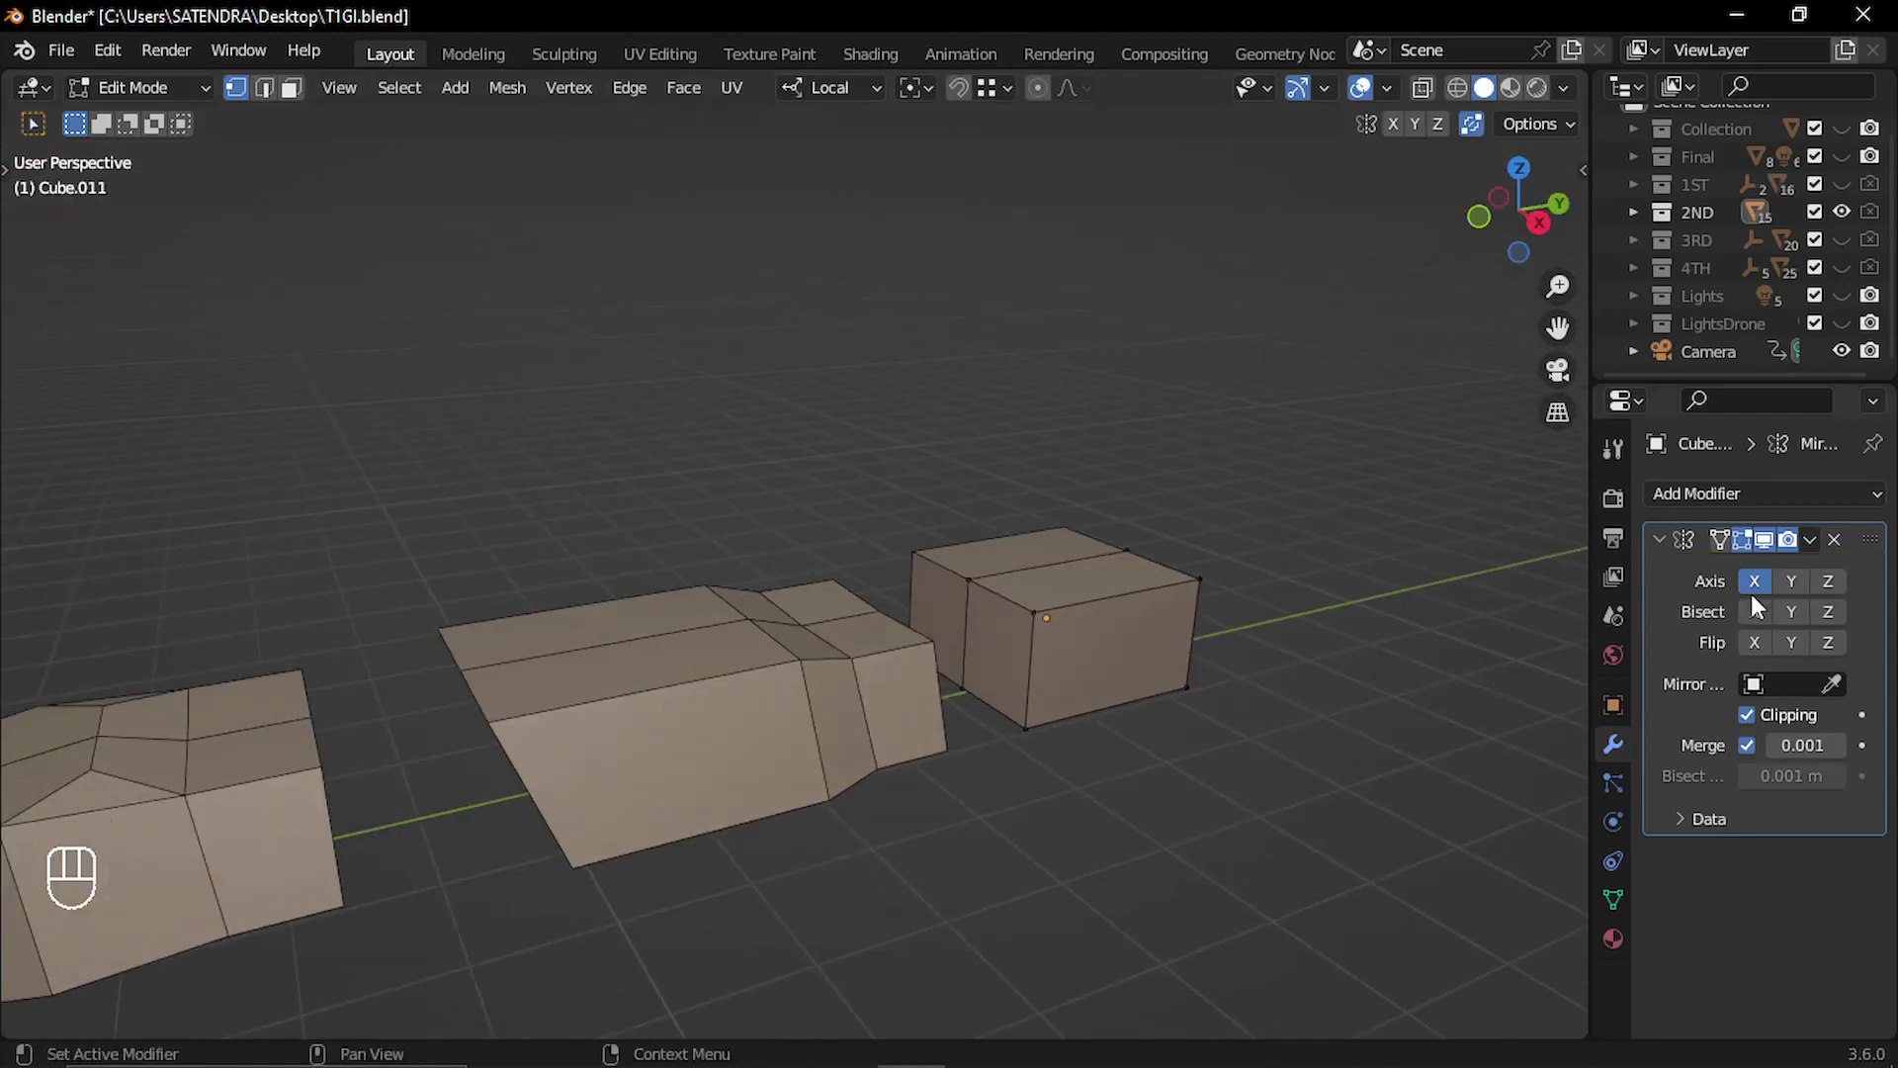
pyautogui.press('Tab')
pyautogui.keyDown('shift'); pyautogui.moveTo(743, 724); pyautogui.dragTo(963, 698, button='middle'); pyautogui.keyUp('shift')
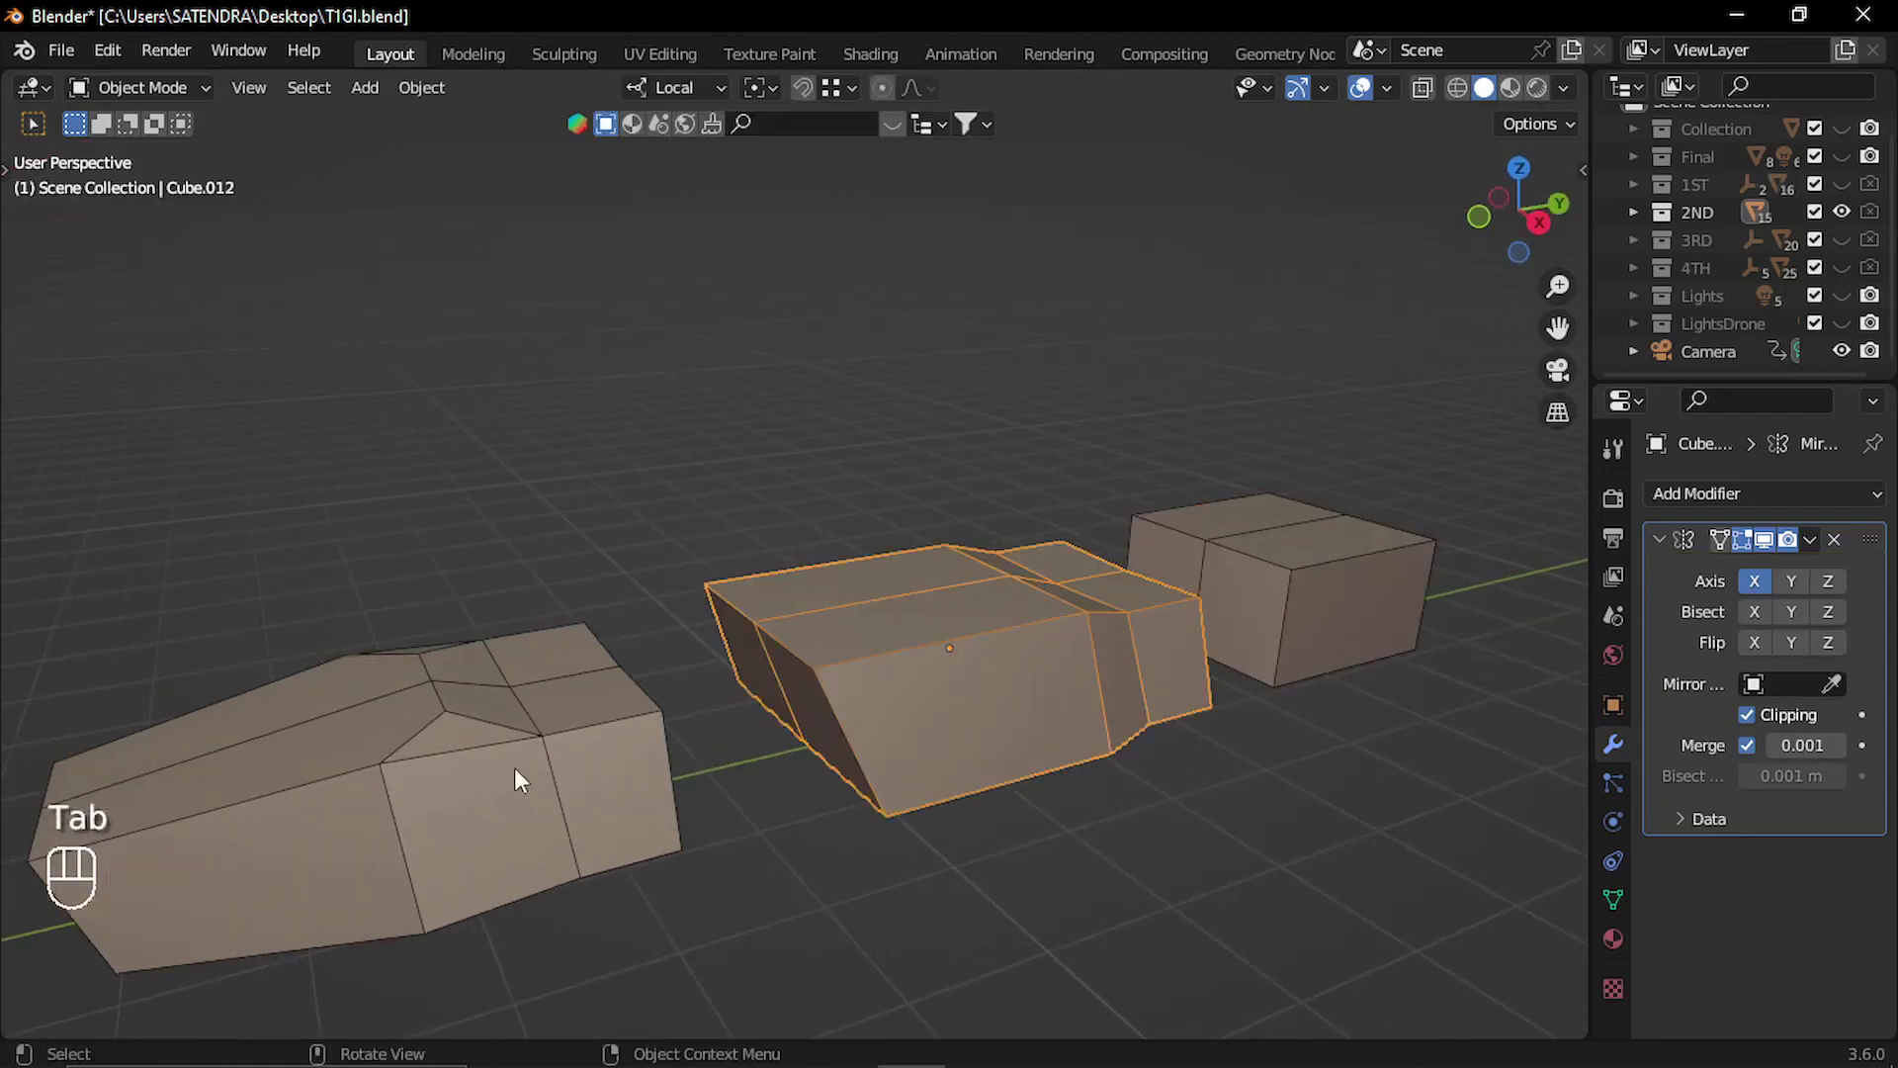
pyautogui.keyDown('shift'); pyautogui.moveTo(439, 778); pyautogui.dragTo(1088, 665, button='middle'); pyautogui.keyUp('shift')
pyautogui.click(805, 712)
pyautogui.moveTo(804, 712); pyautogui.dragTo(940, 678, button='middle')
pyautogui.click(1058, 678)
pyautogui.keyDown('shift'); pyautogui.moveTo(503, 773); pyautogui.dragTo(502, 719, button='middle'); pyautogui.keyUp('shift')
pyautogui.click(851, 686)
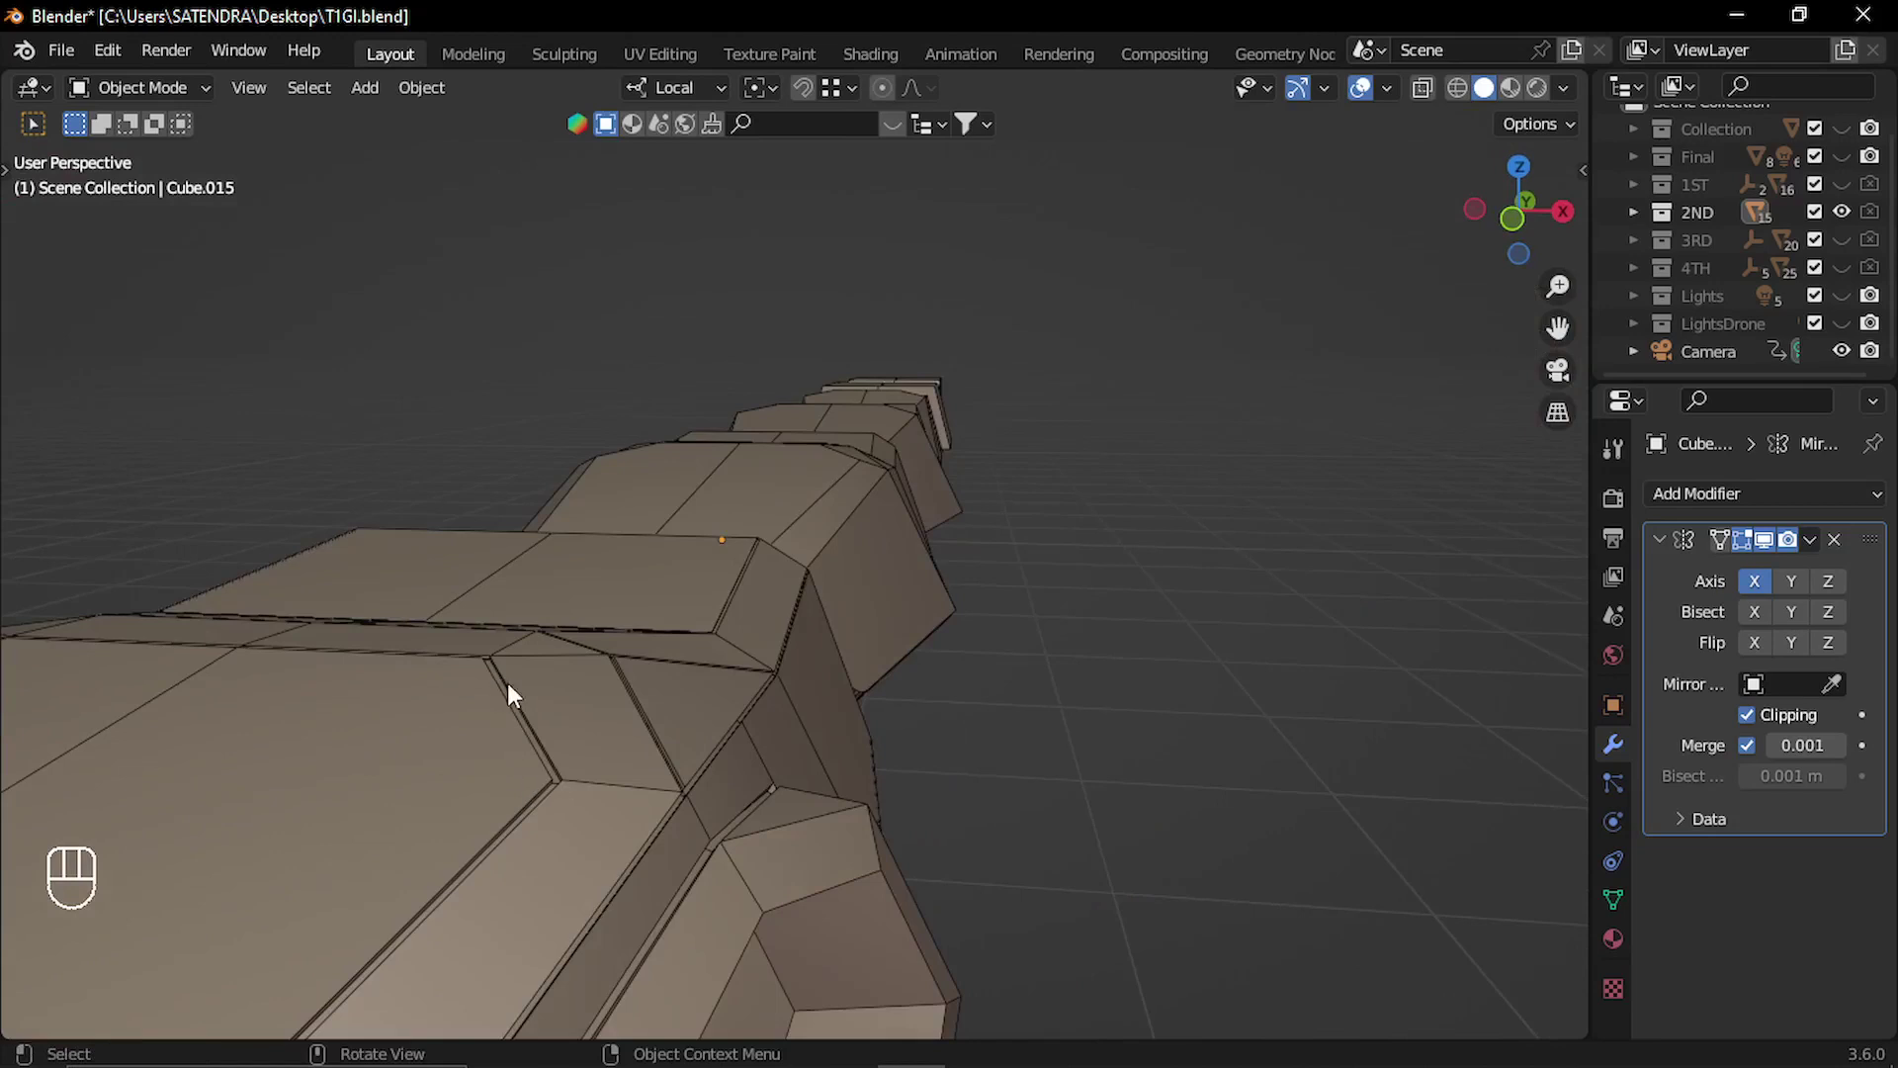
pyautogui.moveTo(524, 832); pyautogui.dragTo(767, 556, button='middle')
pyautogui.scroll(-6, 609, 751)
pyautogui.scroll(1, 736, 716)
pyautogui.moveTo(736, 726); pyautogui.dragTo(775, 698, button='middle')
pyautogui.moveTo(591, 712); pyautogui.dragTo(802, 757, button='middle')
# Hide the 2ND collection and show the 3RD collection.
pyautogui.click(1842, 211)
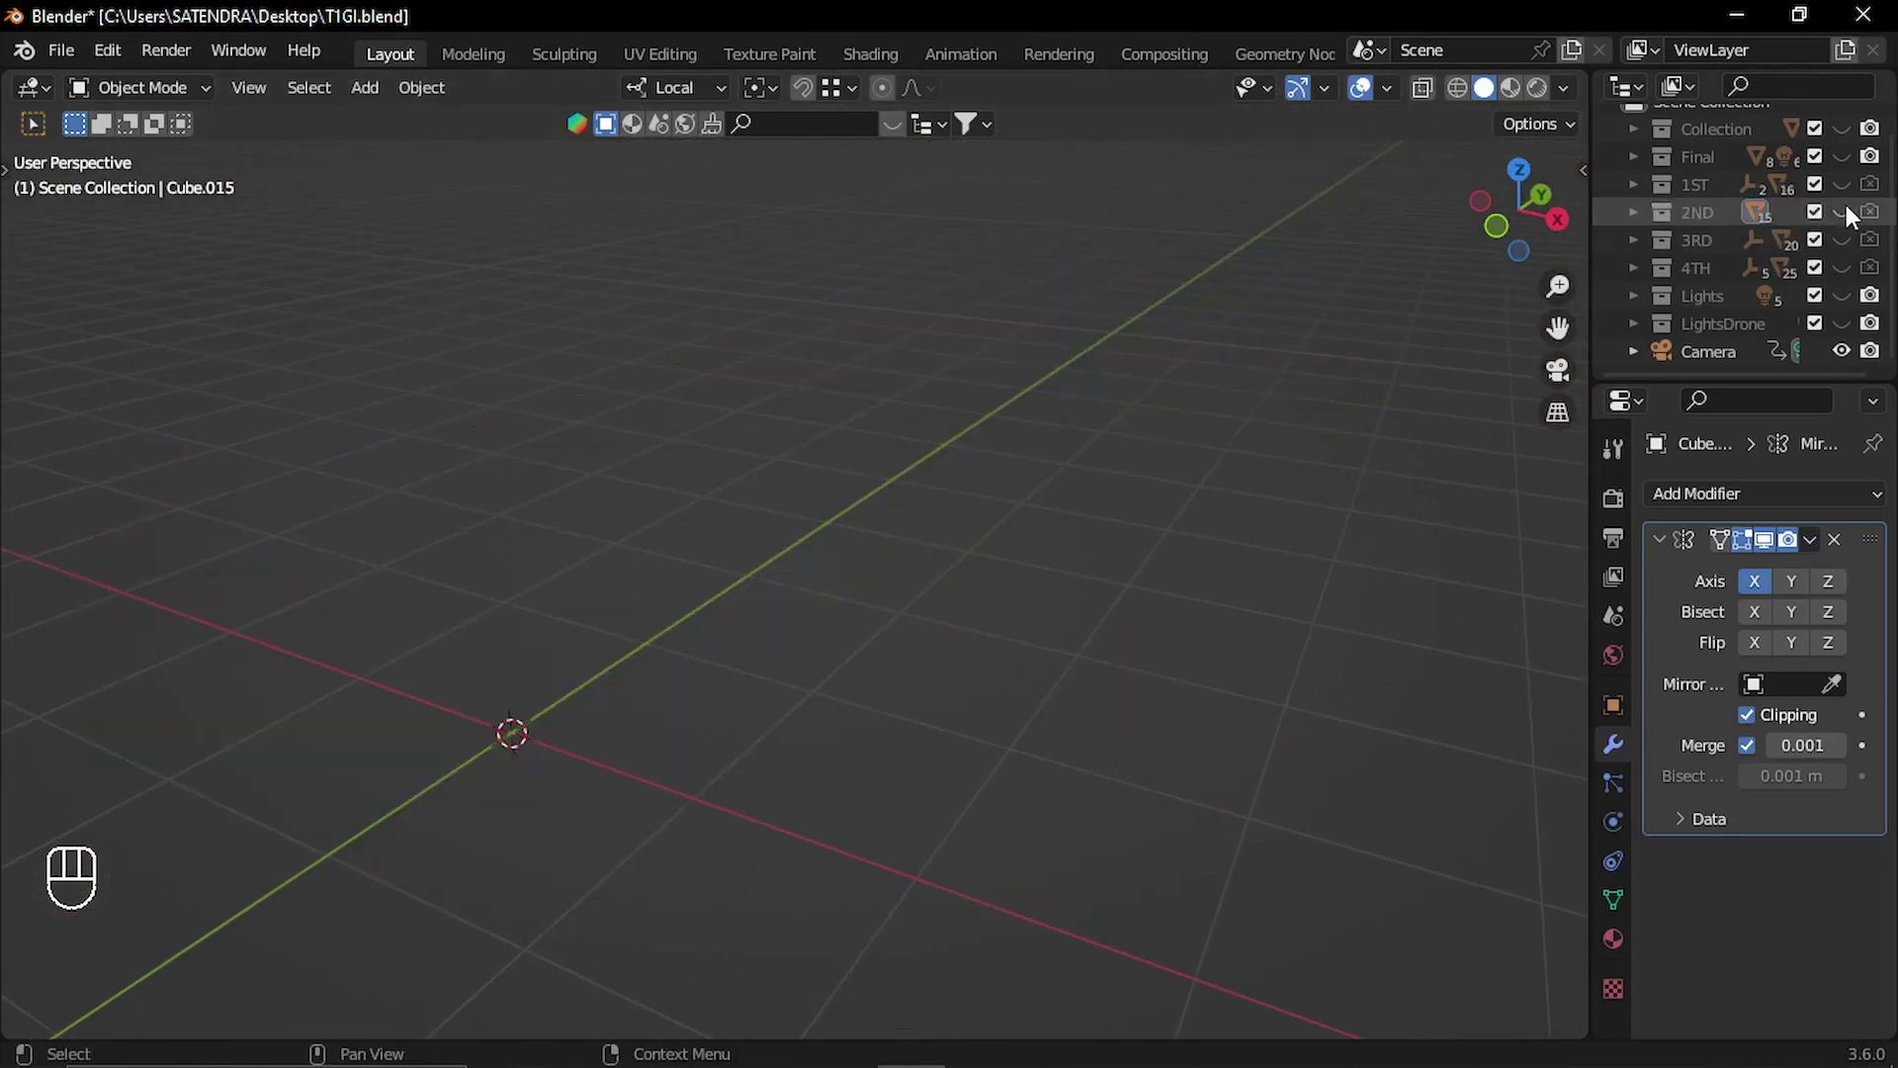
pyautogui.click(1842, 239)
pyautogui.scroll(-3, 727, 510)
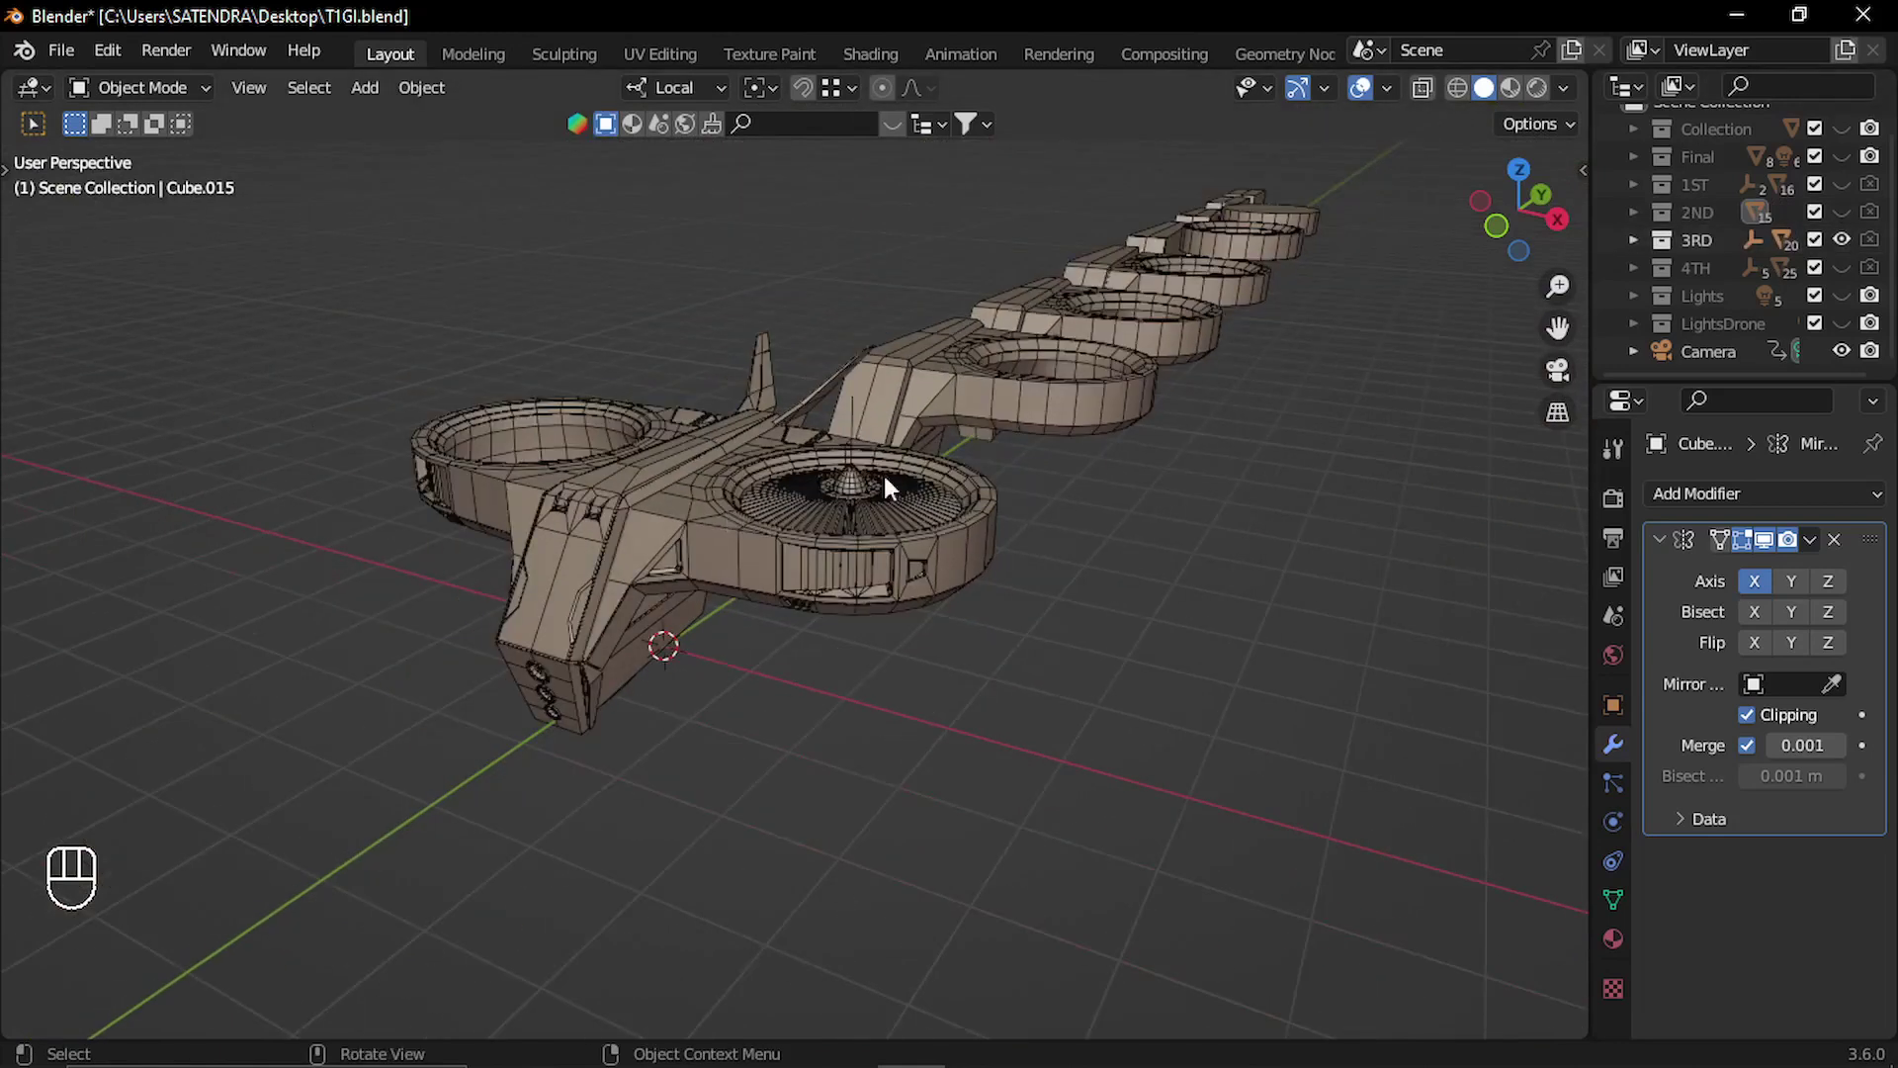
pyautogui.keyDown('shift'); pyautogui.moveTo(970, 423); pyautogui.dragTo(453, 714, button='middle'); pyautogui.keyUp('shift')
pyautogui.moveTo(880, 429); pyautogui.dragTo(802, 439, button='middle')
pyautogui.keyDown('shift'); pyautogui.moveTo(1271, 401); pyautogui.dragTo(952, 591, button='middle'); pyautogui.keyUp('shift')
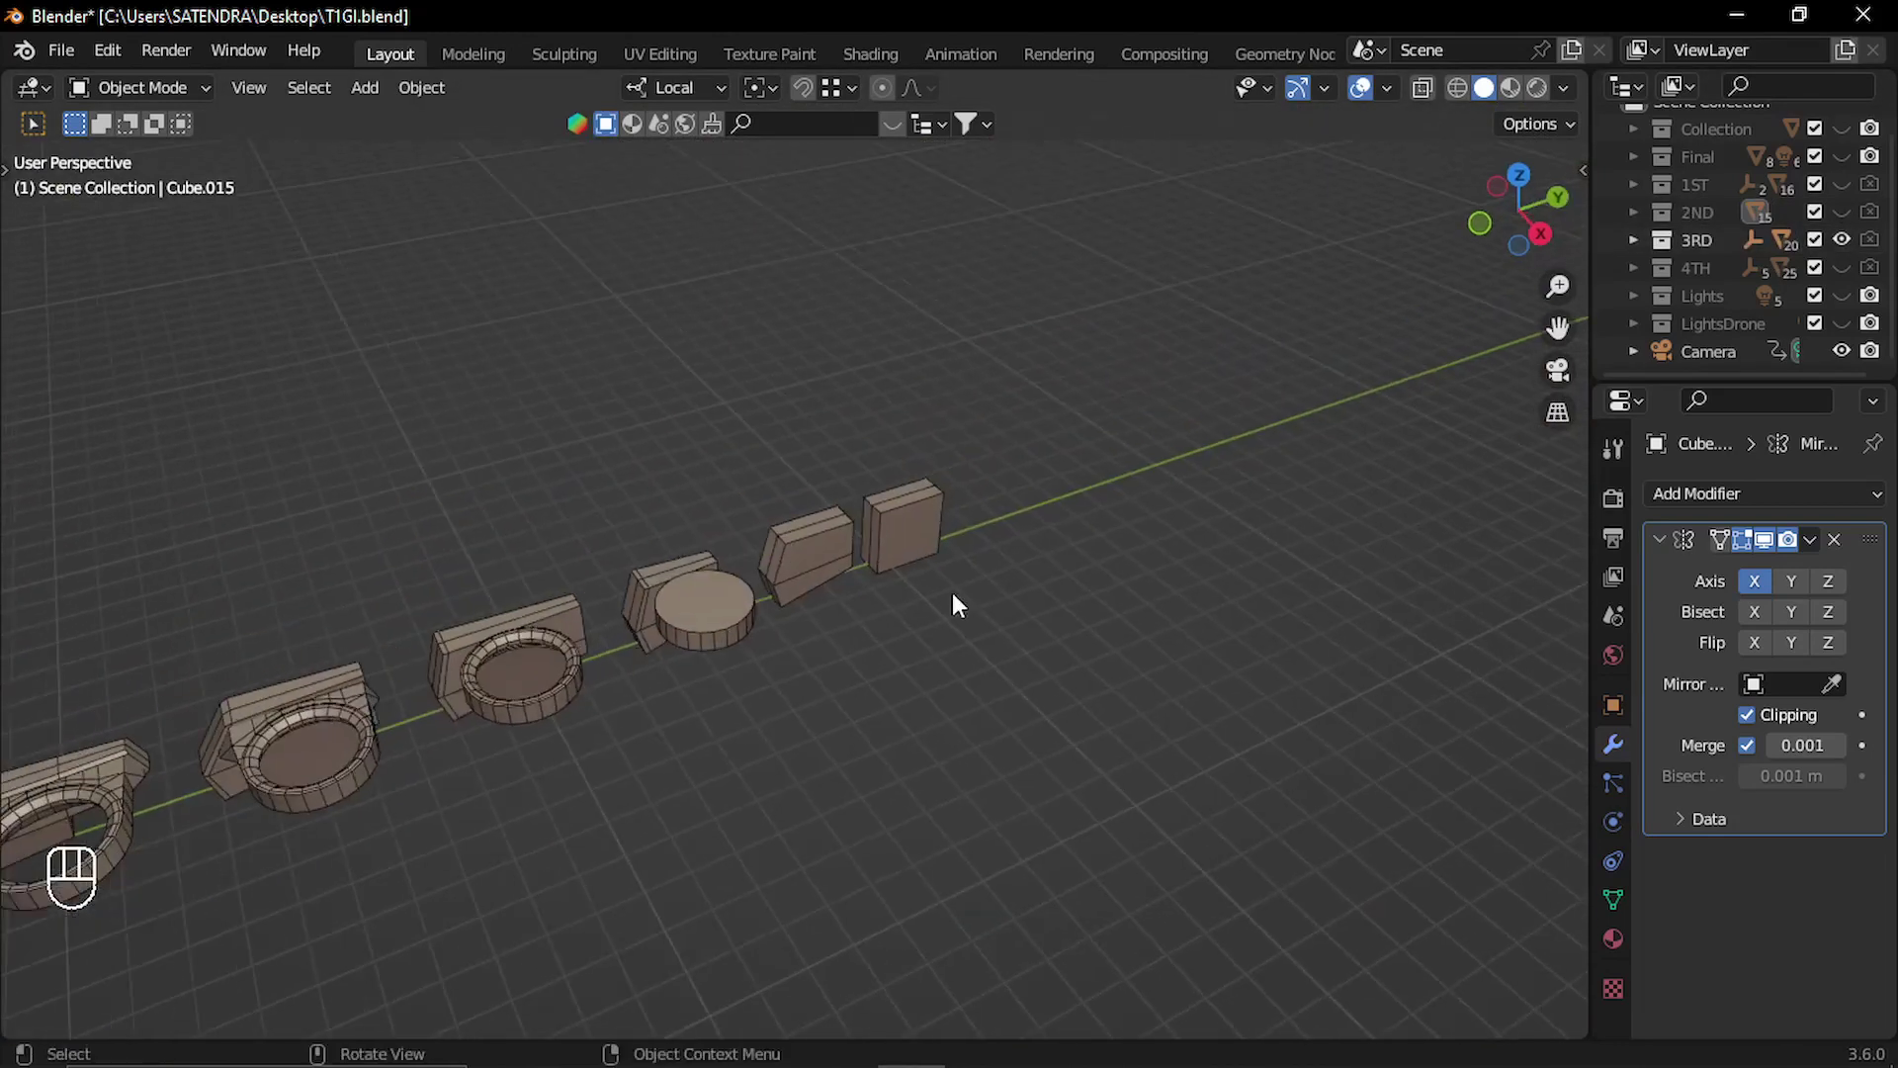
# Examine the drone's modelling stages in the 3RD collection, from the split starting block to the ring-shaped rotor housings.
pyautogui.scroll(8, 952, 591)
pyautogui.moveTo(889, 524); pyautogui.dragTo(1115, 565, button='middle')
pyautogui.press('Tab')
pyautogui.scroll(-3, 1116, 566)
pyautogui.press('Tab')
pyautogui.keyDown('shift'); pyautogui.moveTo(1164, 741); pyautogui.dragTo(653, 652, button='middle'); pyautogui.keyUp('shift')
pyautogui.scroll(3, 859, 643)
pyautogui.moveTo(572, 758); pyautogui.dragTo(885, 697, button='middle')
pyautogui.scroll(1, 721, 715)
pyautogui.keyDown('shift'); pyautogui.moveTo(722, 726); pyautogui.dragTo(961, 730, button='middle'); pyautogui.keyUp('shift')
pyautogui.click(1026, 726)
pyautogui.click(836, 664)
pyautogui.click(1052, 698)
pyautogui.click(832, 781)
pyautogui.keyDown('shift'); pyautogui.moveTo(833, 790); pyautogui.dragTo(953, 664, button='middle'); pyautogui.keyUp('shift')
pyautogui.click(755, 811)
pyautogui.click(602, 806)
pyautogui.moveTo(602, 807); pyautogui.dragTo(738, 722, button='middle')
# Inspect how the separate body panels meet along the seams at the drone's front lower corner.
pyautogui.scroll(-3, 904, 742)
pyautogui.keyDown('shift'); pyautogui.moveTo(1260, 716); pyautogui.dragTo(1104, 590, button='middle'); pyautogui.keyUp('shift')
pyautogui.scroll(4, 1104, 589)
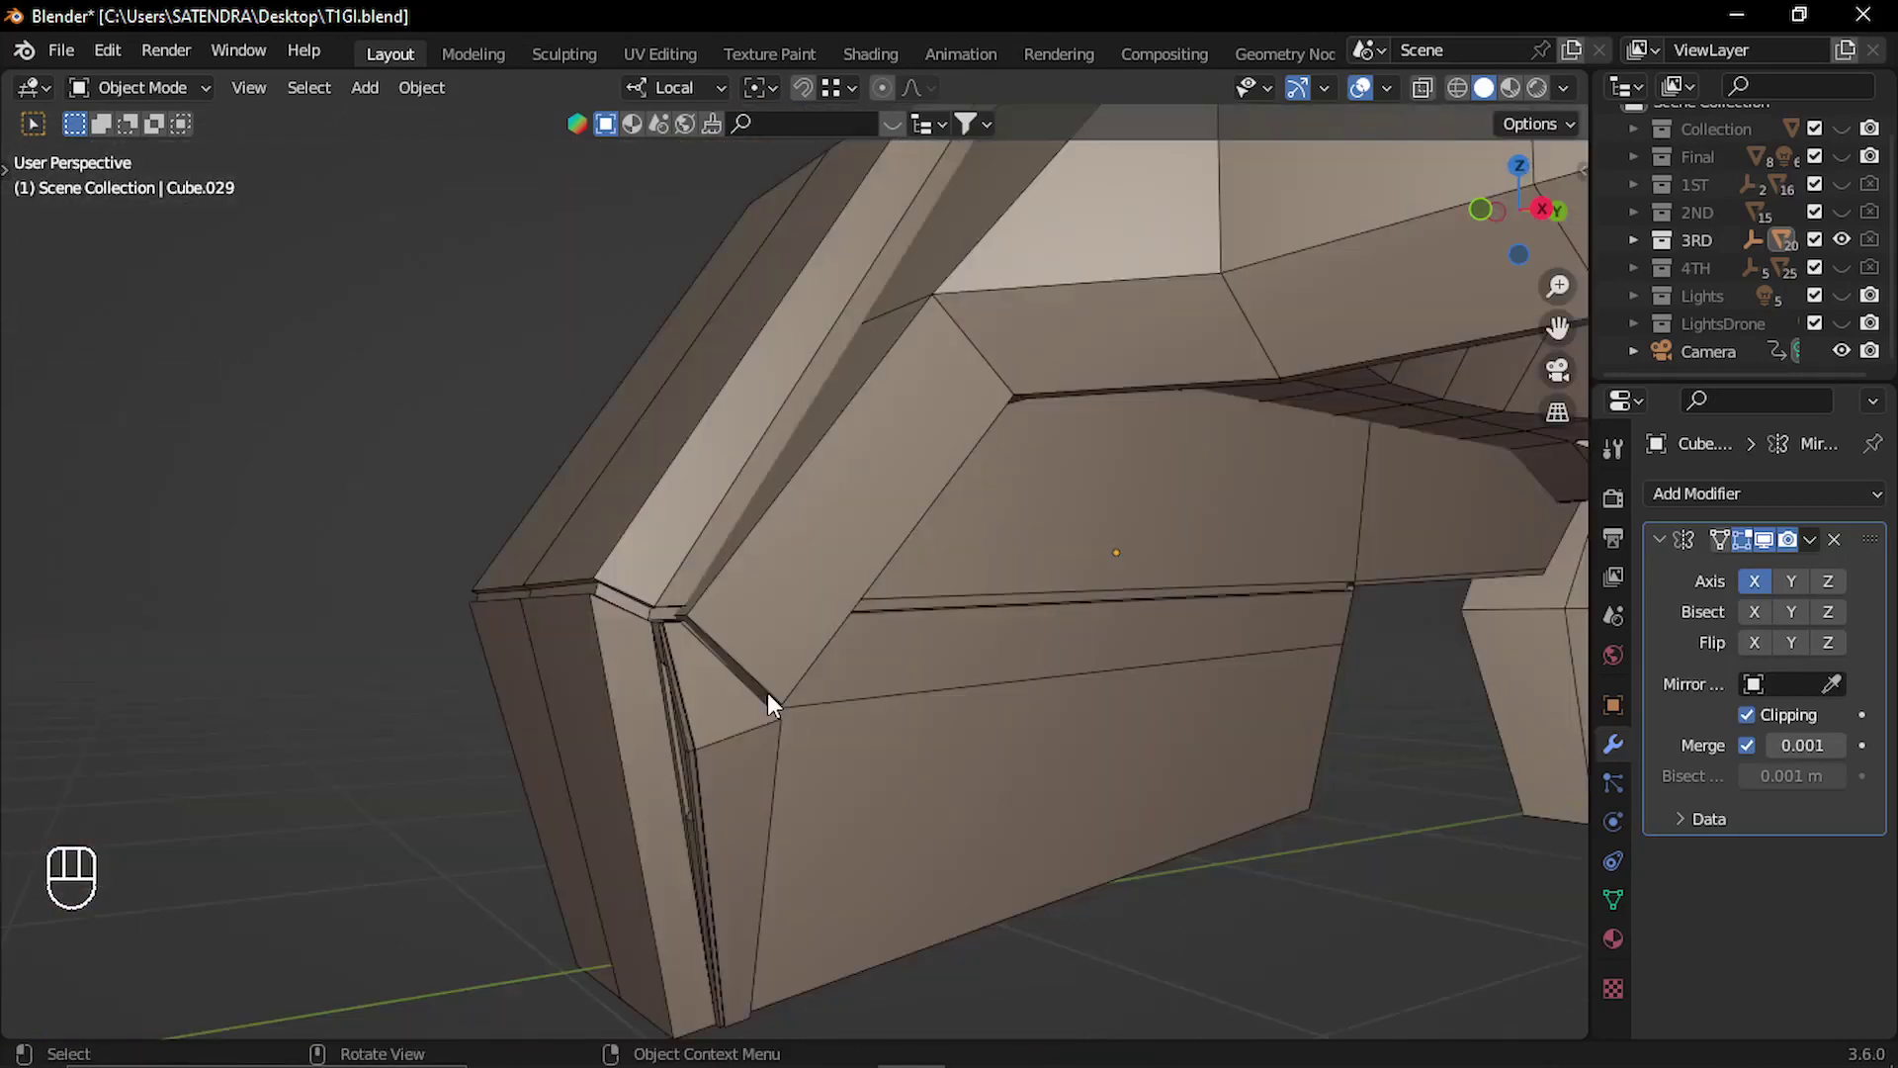
pyautogui.scroll(2, 767, 692)
pyautogui.moveTo(768, 692); pyautogui.dragTo(707, 582, button='middle')
pyautogui.moveTo(672, 668); pyautogui.dragTo(596, 644, button='middle')
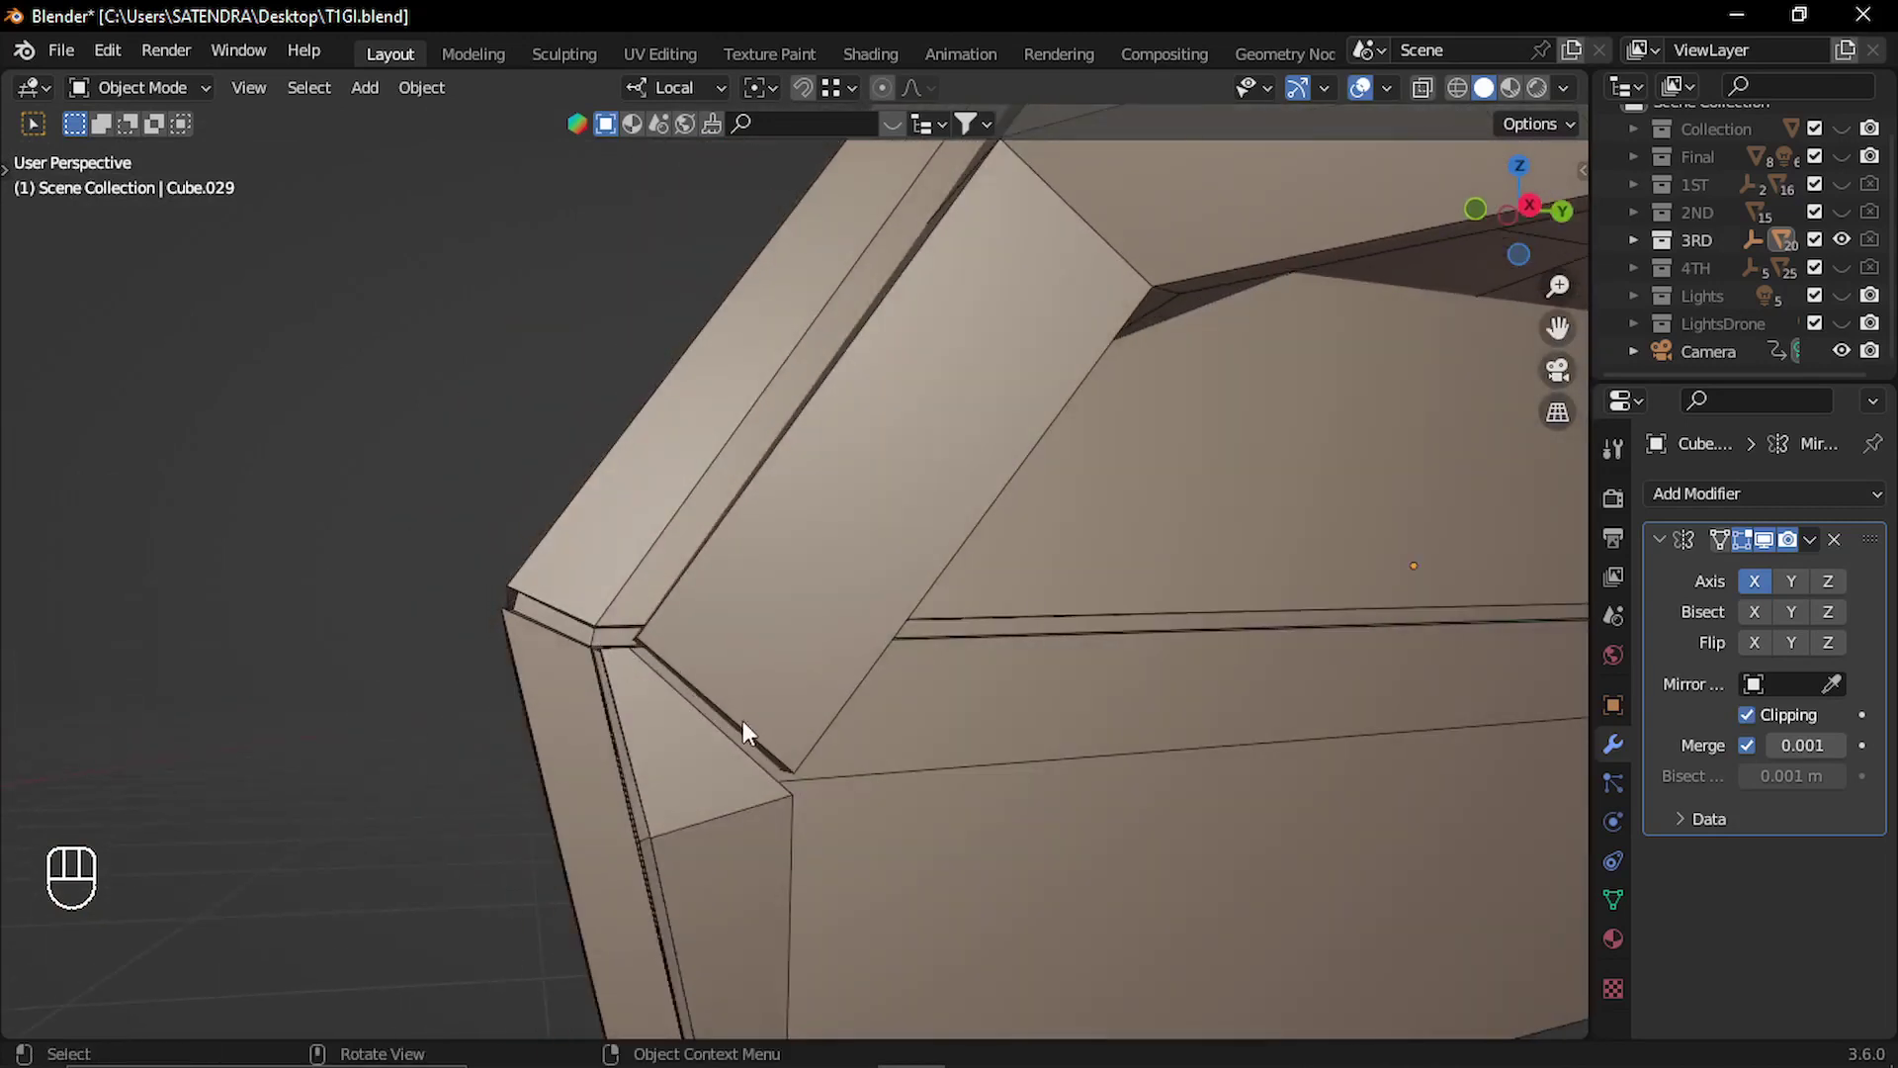
pyautogui.moveTo(709, 702); pyautogui.dragTo(810, 699, button='middle')
pyautogui.click(756, 648)
pyautogui.click(708, 762)
pyautogui.click(716, 674)
pyautogui.hotkey('alt', 'a')
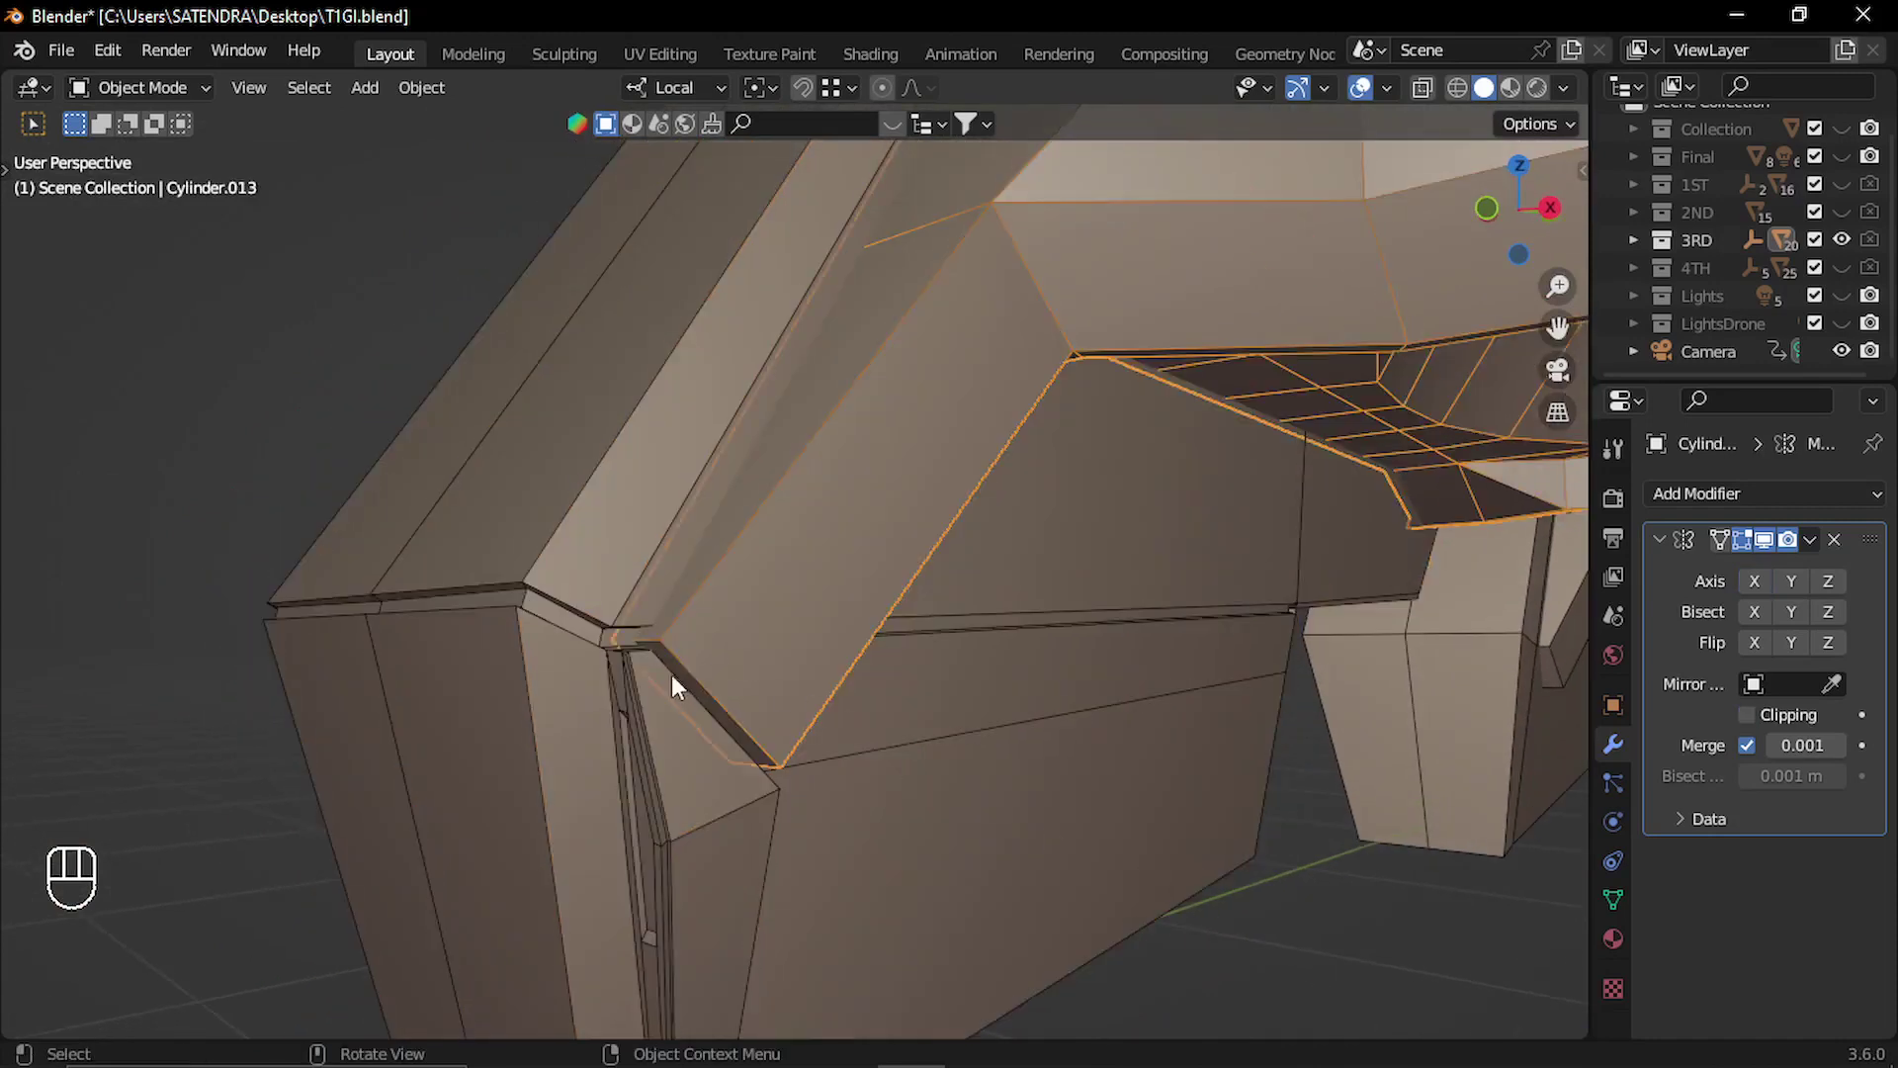
pyautogui.moveTo(609, 708); pyautogui.dragTo(392, 545, button='middle')
pyautogui.click(393, 544)
# Inspect the finished drone's arrayed rotor blades and the circular recesses on its front face.
pyautogui.scroll(-7, 763, 657)
pyautogui.moveTo(870, 642); pyautogui.dragTo(603, 647, button='middle')
pyautogui.keyDown('shift'); pyautogui.moveTo(959, 583); pyautogui.dragTo(631, 783, button='middle'); pyautogui.keyUp('shift')
pyautogui.scroll(2, 738, 711)
pyautogui.scroll(-2, 929, 668)
pyautogui.keyDown('shift'); pyautogui.moveTo(929, 669); pyautogui.dragTo(733, 651, button='middle'); pyautogui.keyUp('shift')
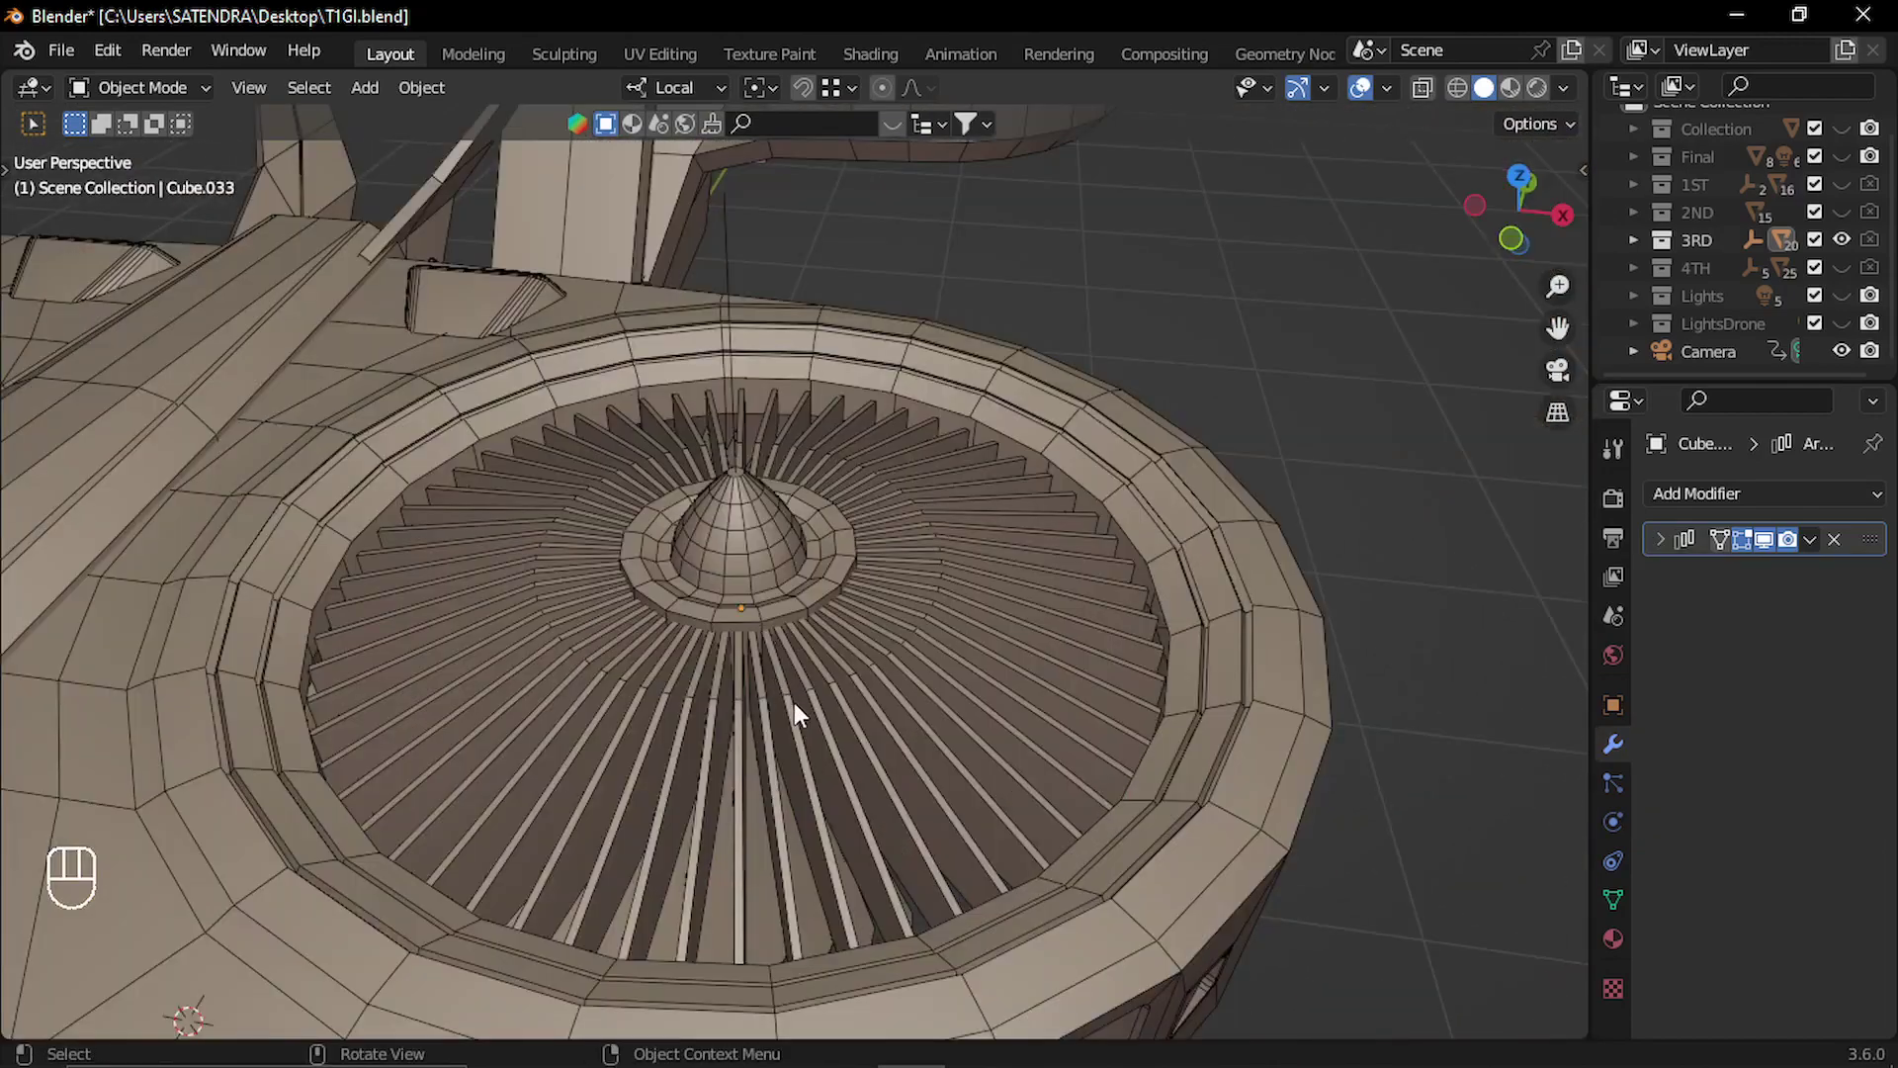
pyautogui.click(793, 702)
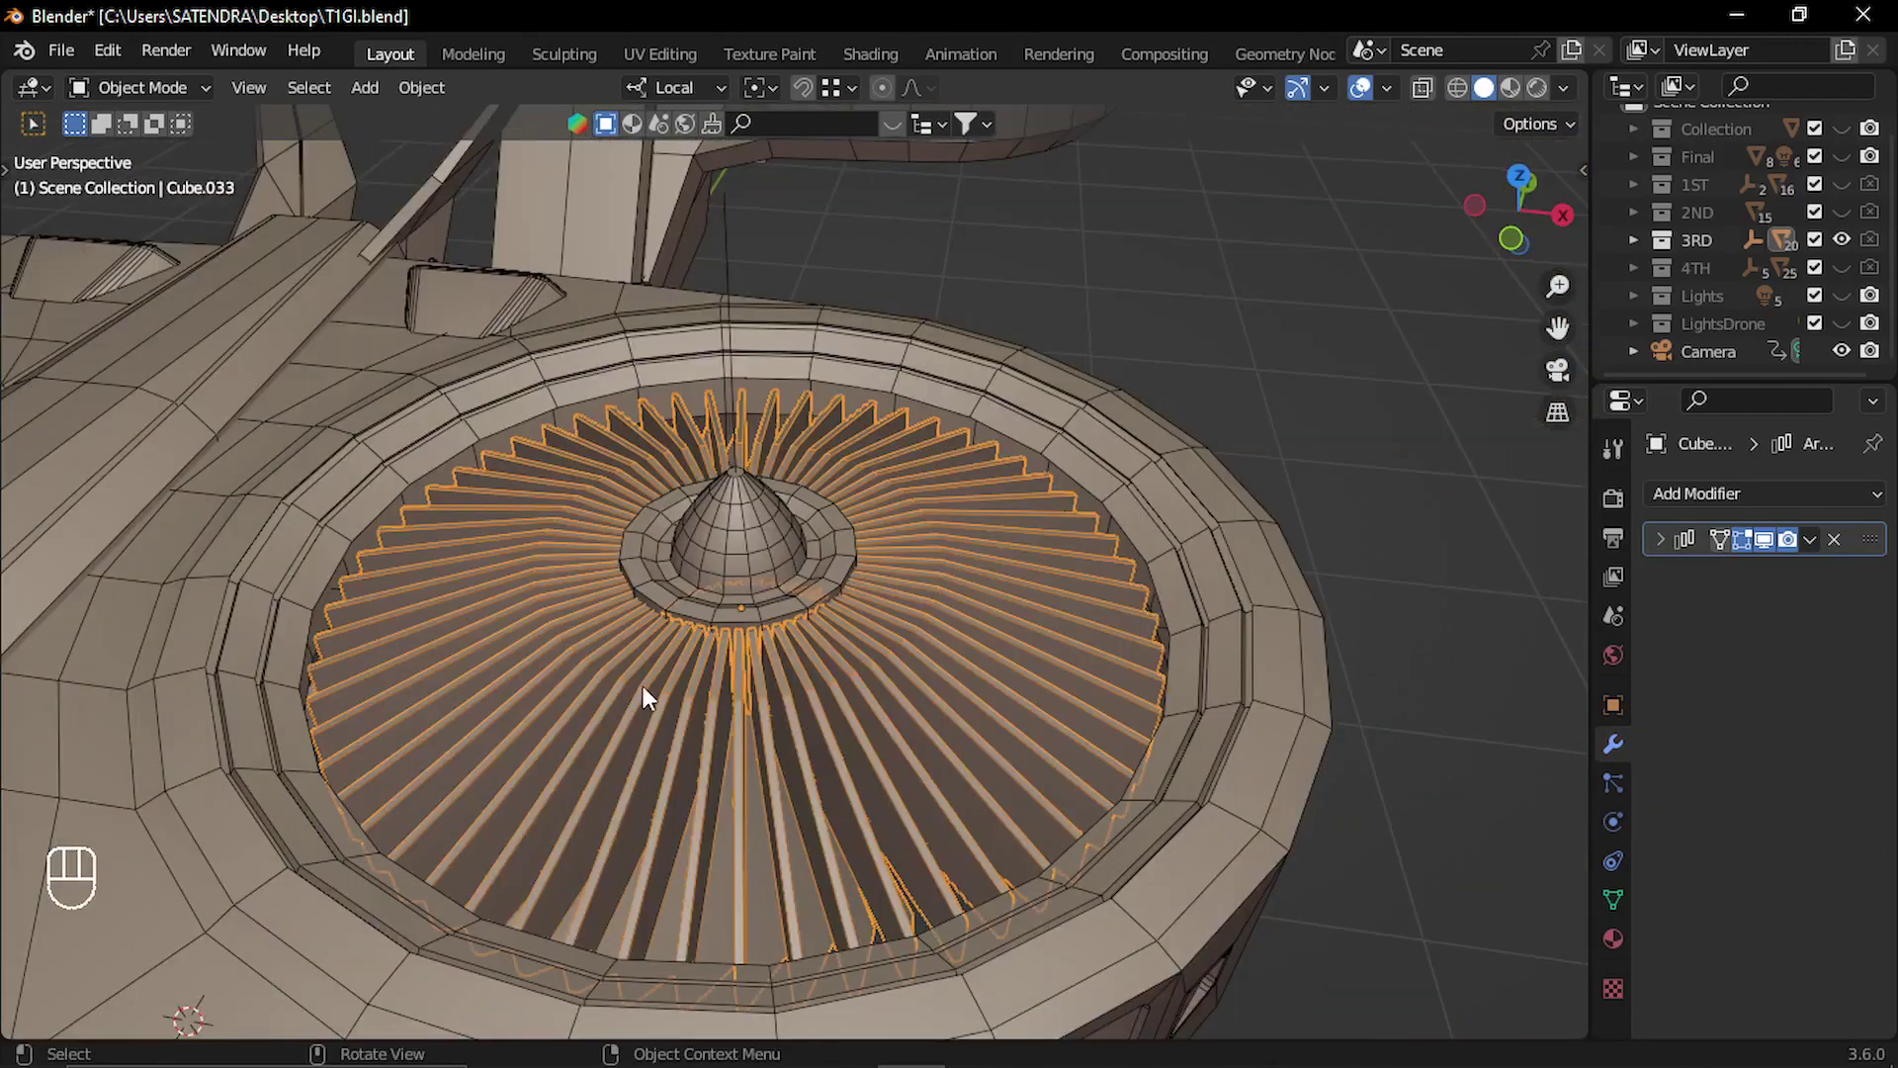
pyautogui.moveTo(642, 685)
pyautogui.mouseDown(button='middle')
pyautogui.moveTo(607, 608)
pyautogui.moveTo(571, 712)
pyautogui.moveTo(815, 684)
pyautogui.moveTo(669, 698)
pyautogui.mouseUp(button='middle')
pyautogui.scroll(-4, 696, 702)
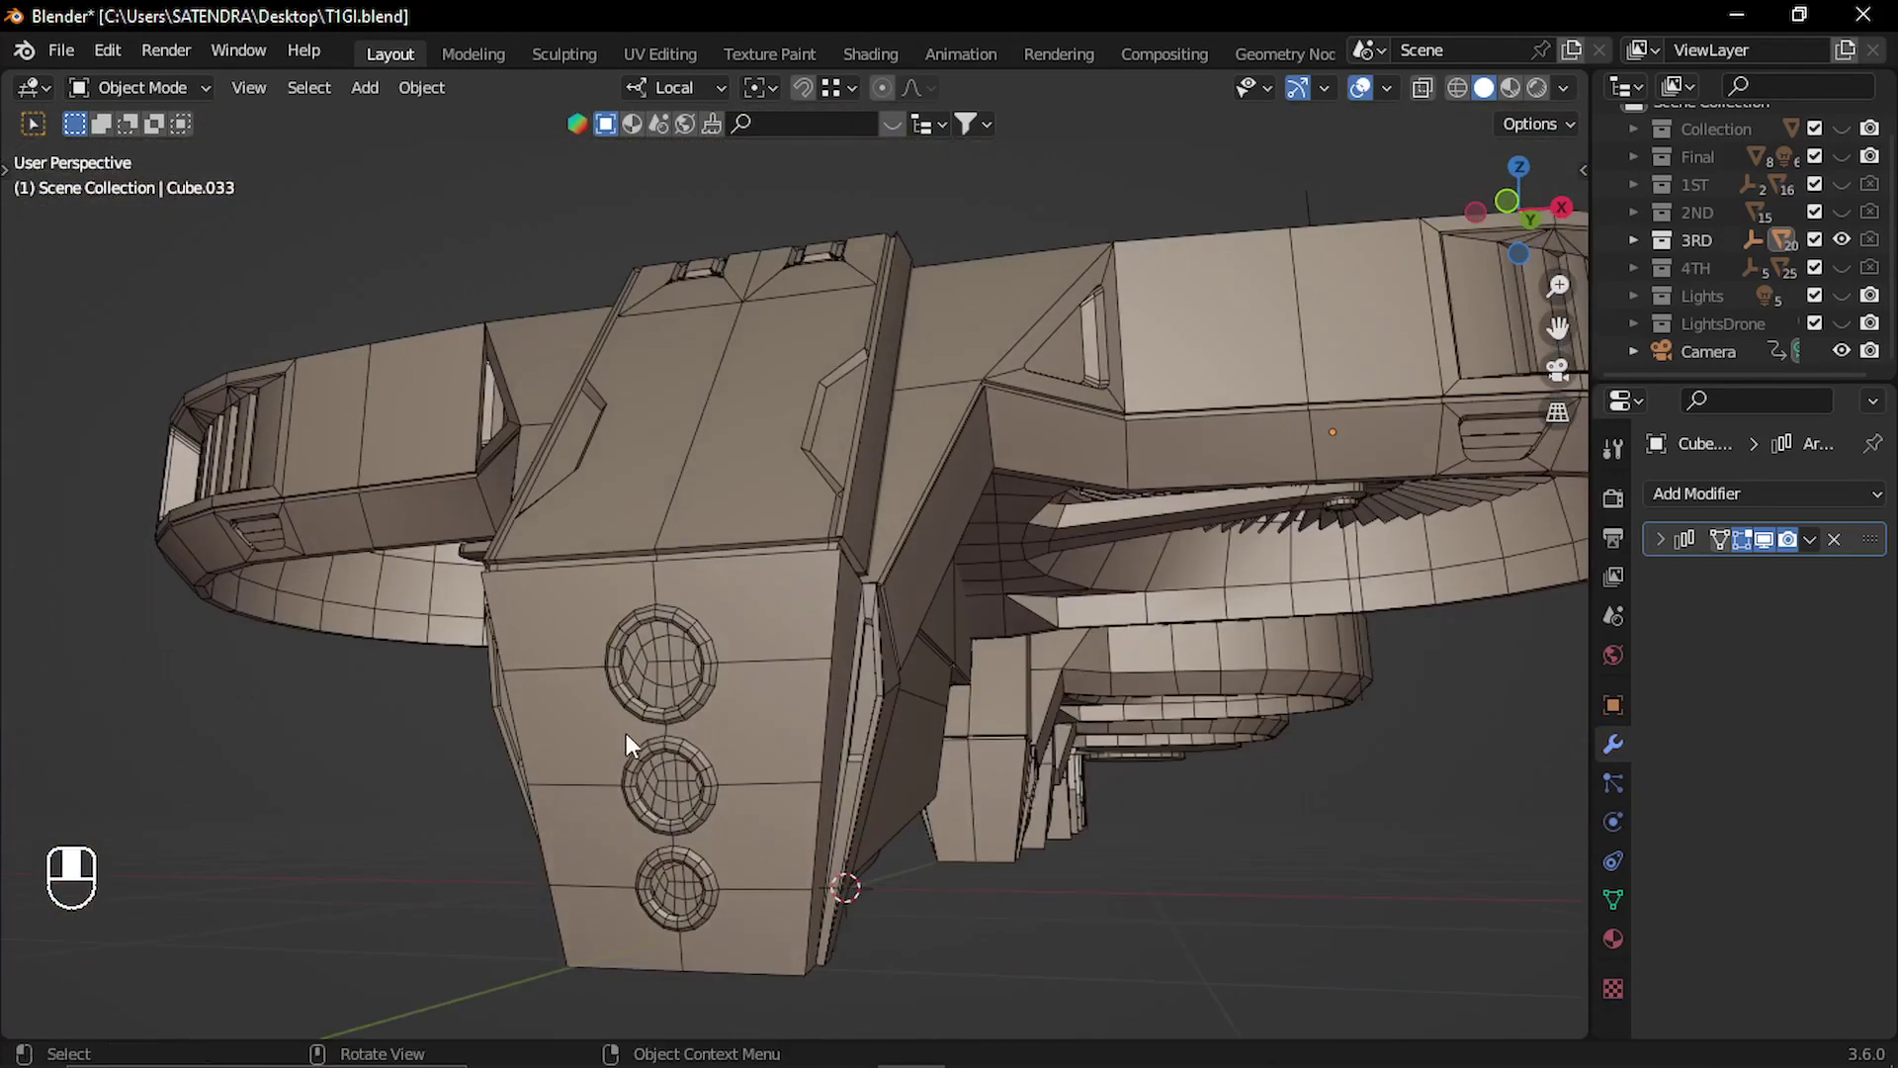
# Examine the mirrored vents and pipe details at the drone's rear, leaving the vent object selected.
pyautogui.keyDown('shift'); pyautogui.moveTo(650, 728); pyautogui.dragTo(771, 691, button='middle'); pyautogui.keyUp('shift')
pyautogui.scroll(-6, 815, 650)
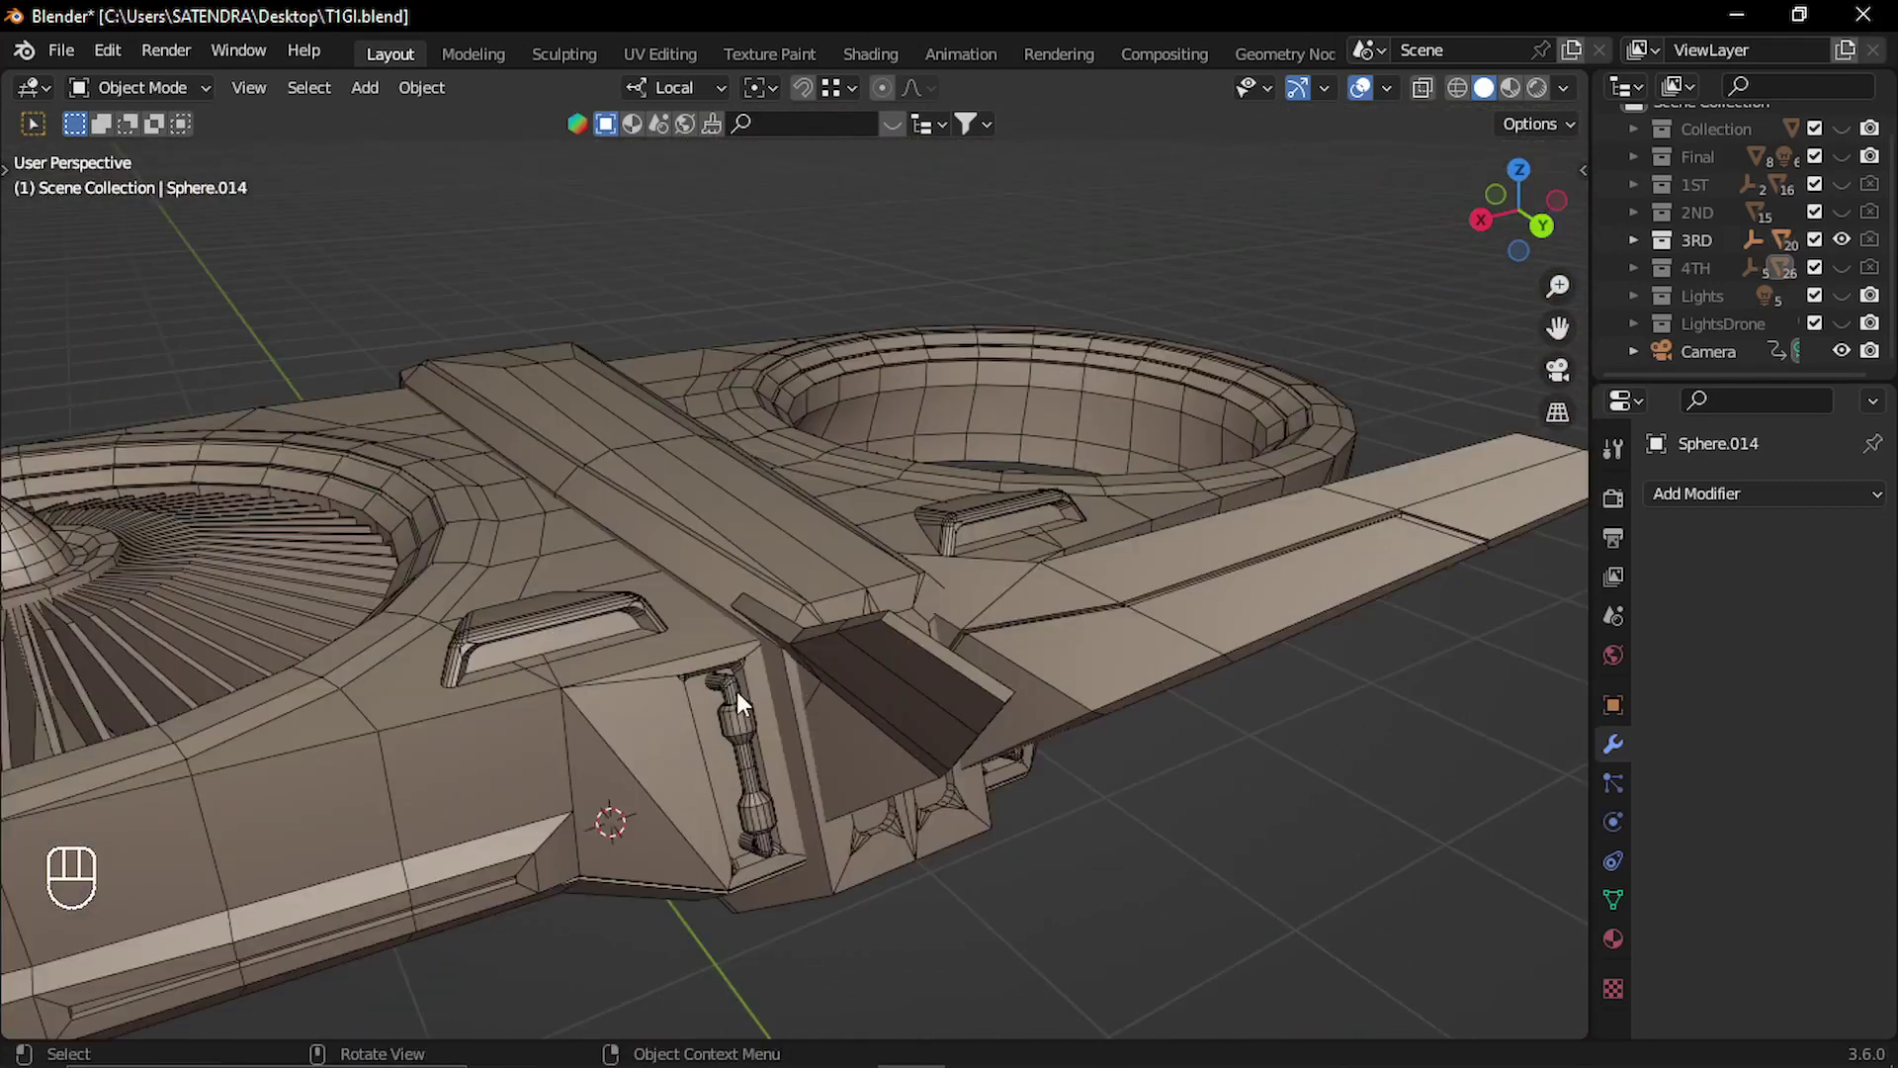
pyautogui.keyDown('shift'); pyautogui.moveTo(731, 686); pyautogui.dragTo(779, 678, button='middle'); pyautogui.keyUp('shift')
pyautogui.scroll(1, 720, 578)
pyautogui.click(658, 621)
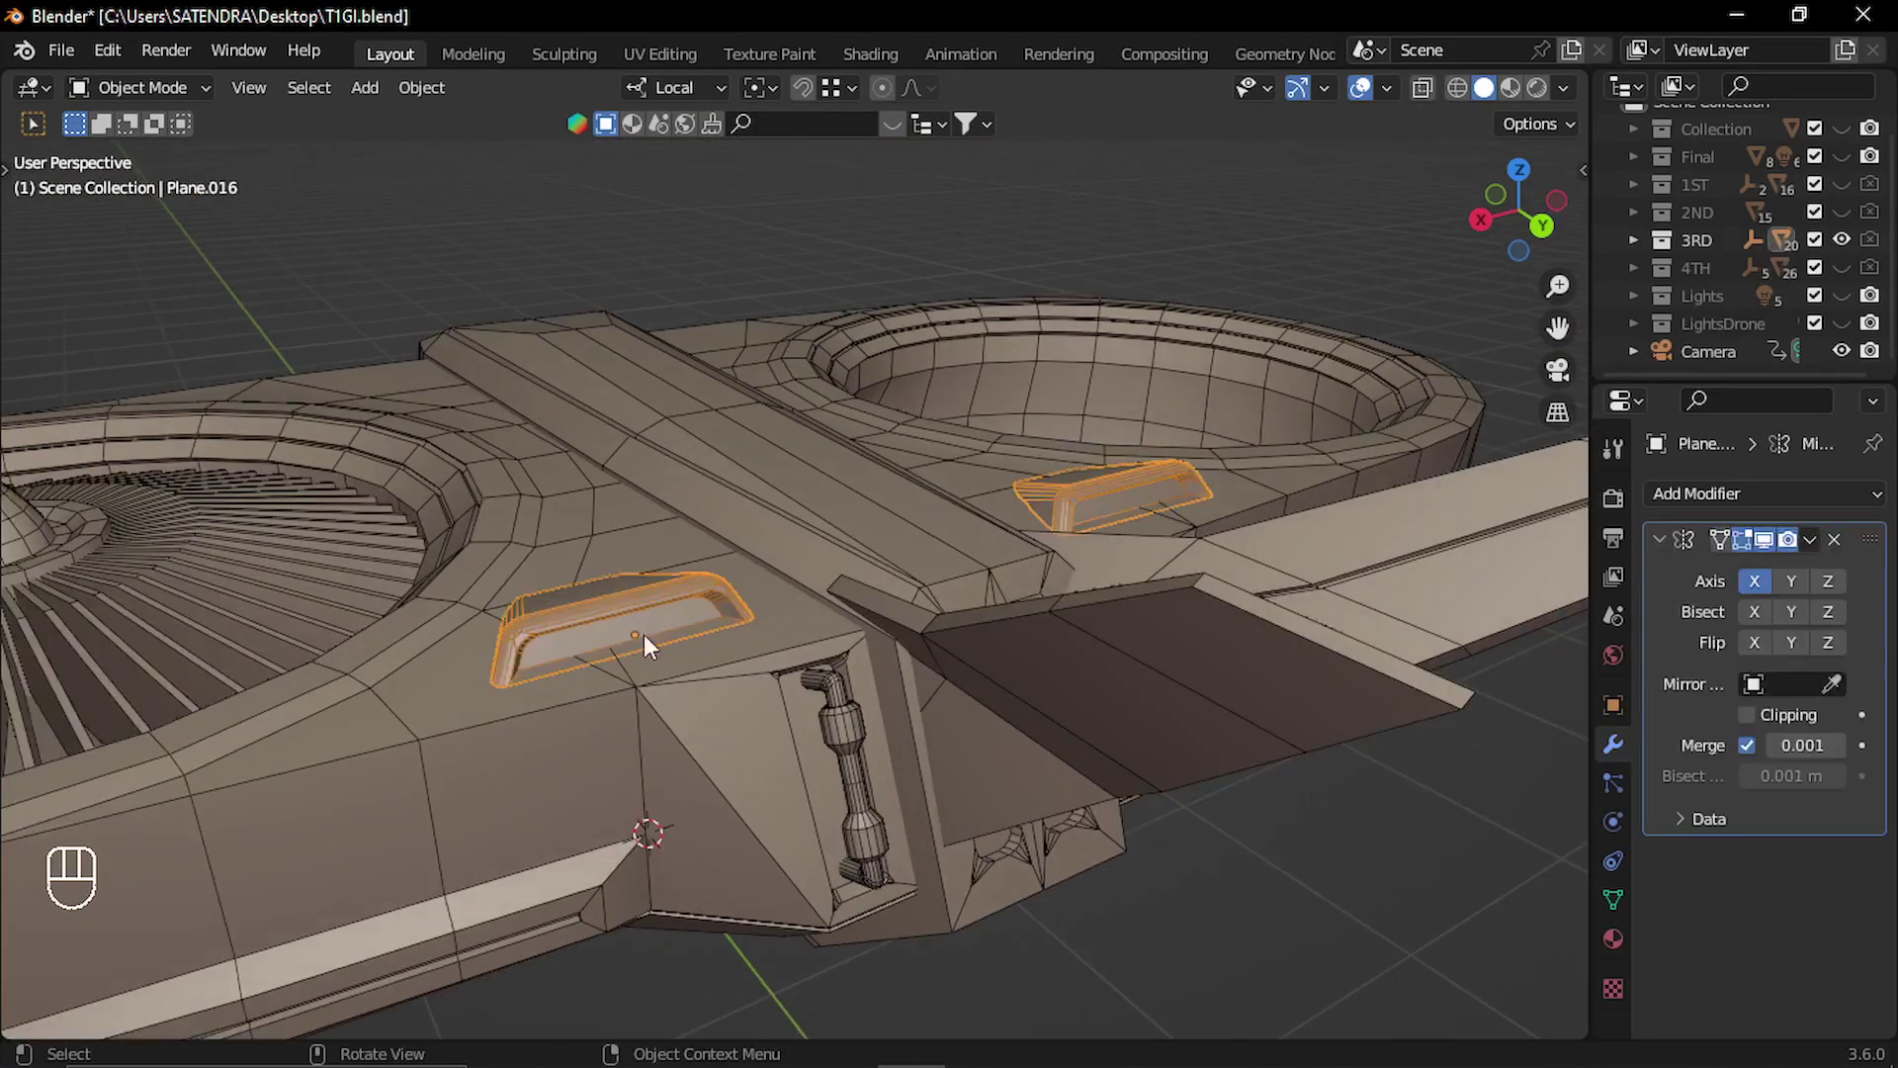
pyautogui.scroll(-2, 667, 668)
pyautogui.click(839, 761)
pyautogui.keyDown('shift'); pyautogui.moveTo(883, 751); pyautogui.dragTo(971, 731, button='middle'); pyautogui.keyUp('shift')
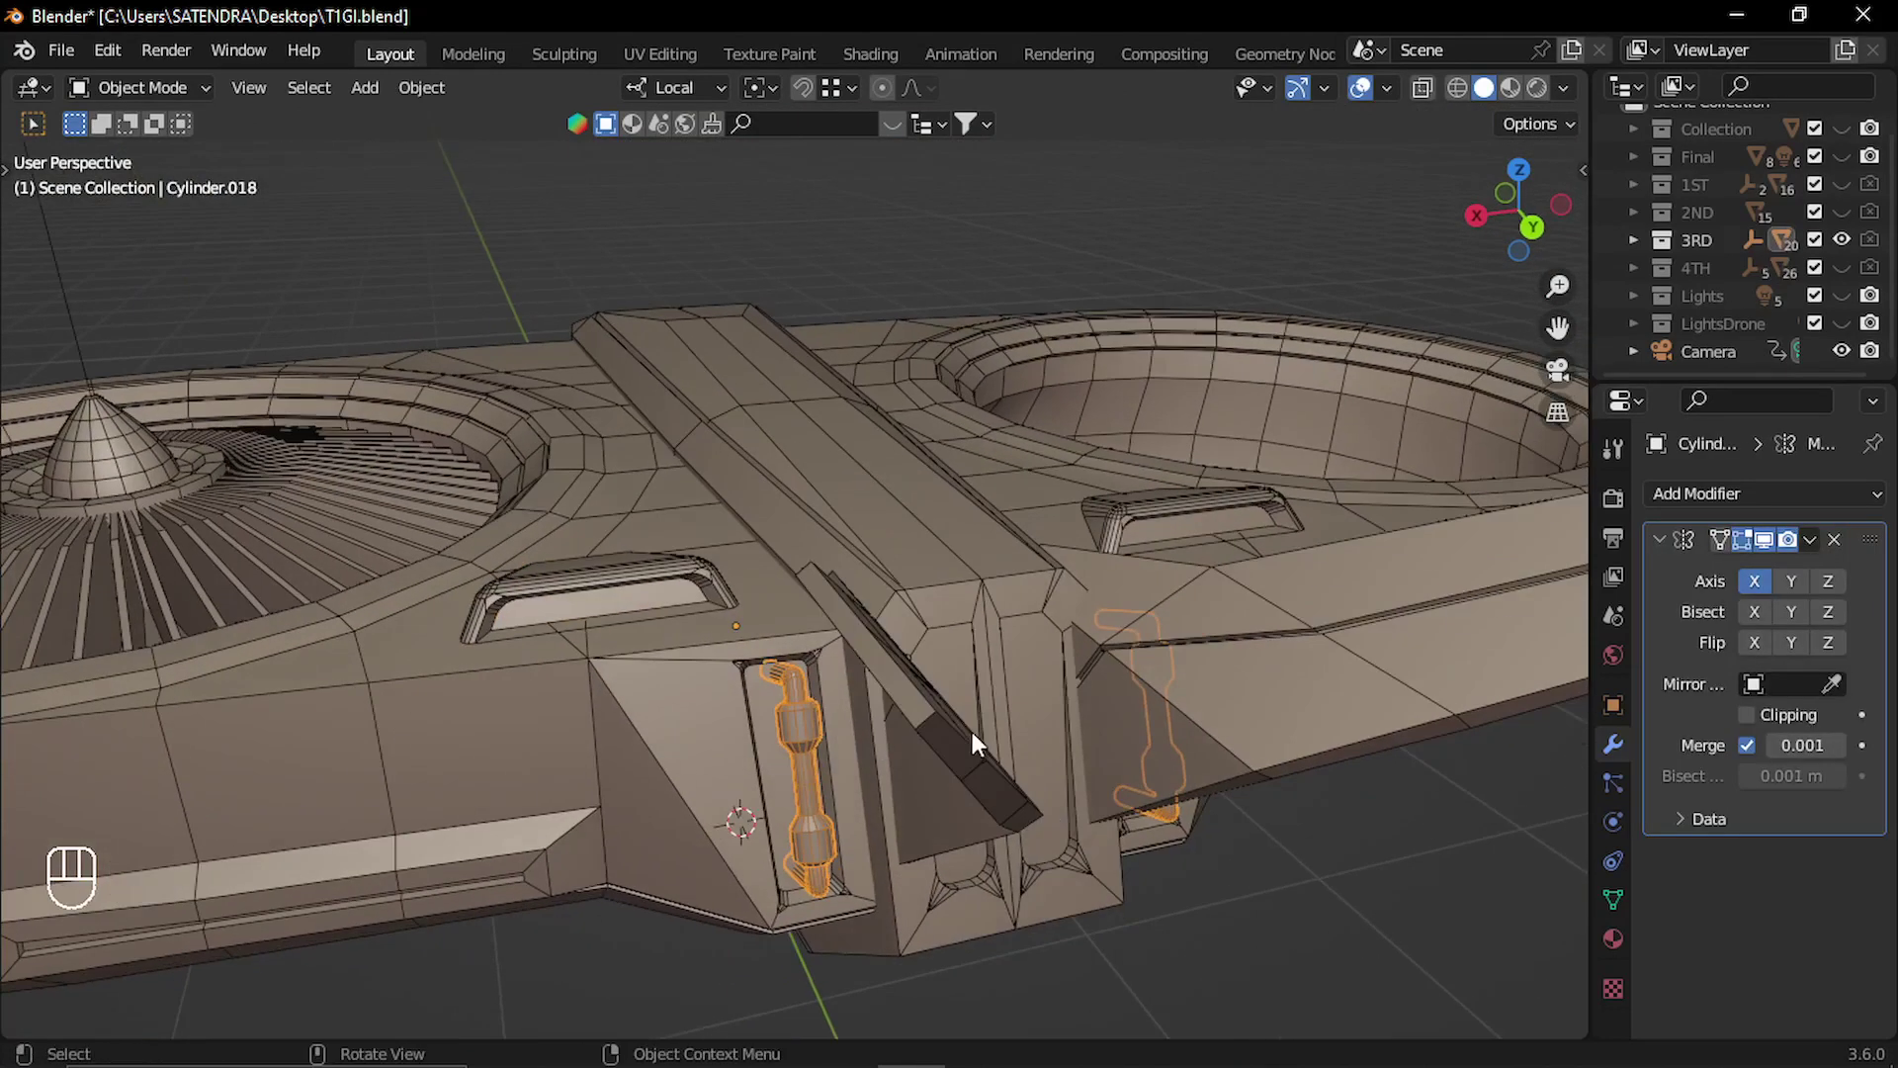
pyautogui.click(971, 732)
pyautogui.click(655, 664)
pyautogui.moveTo(655, 665); pyautogui.dragTo(814, 694, button='middle')
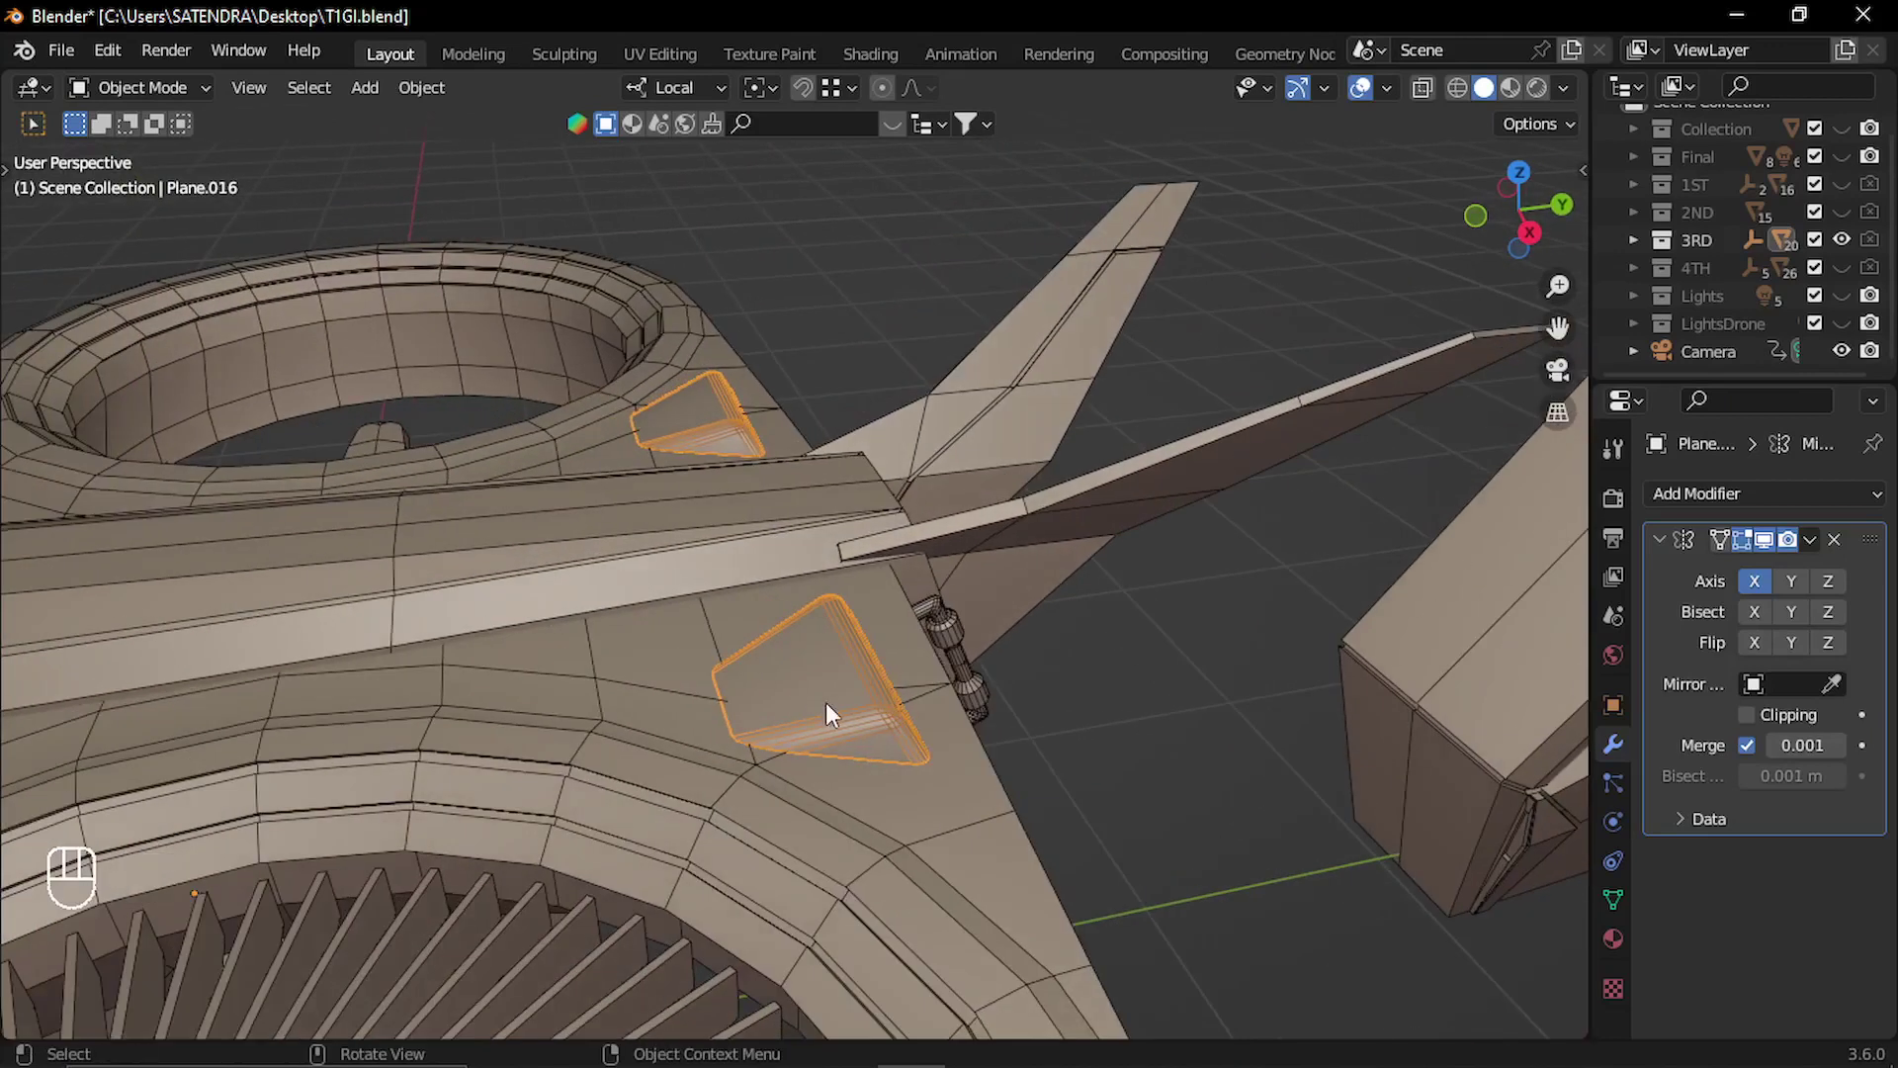
pyautogui.scroll(-2, 818, 694)
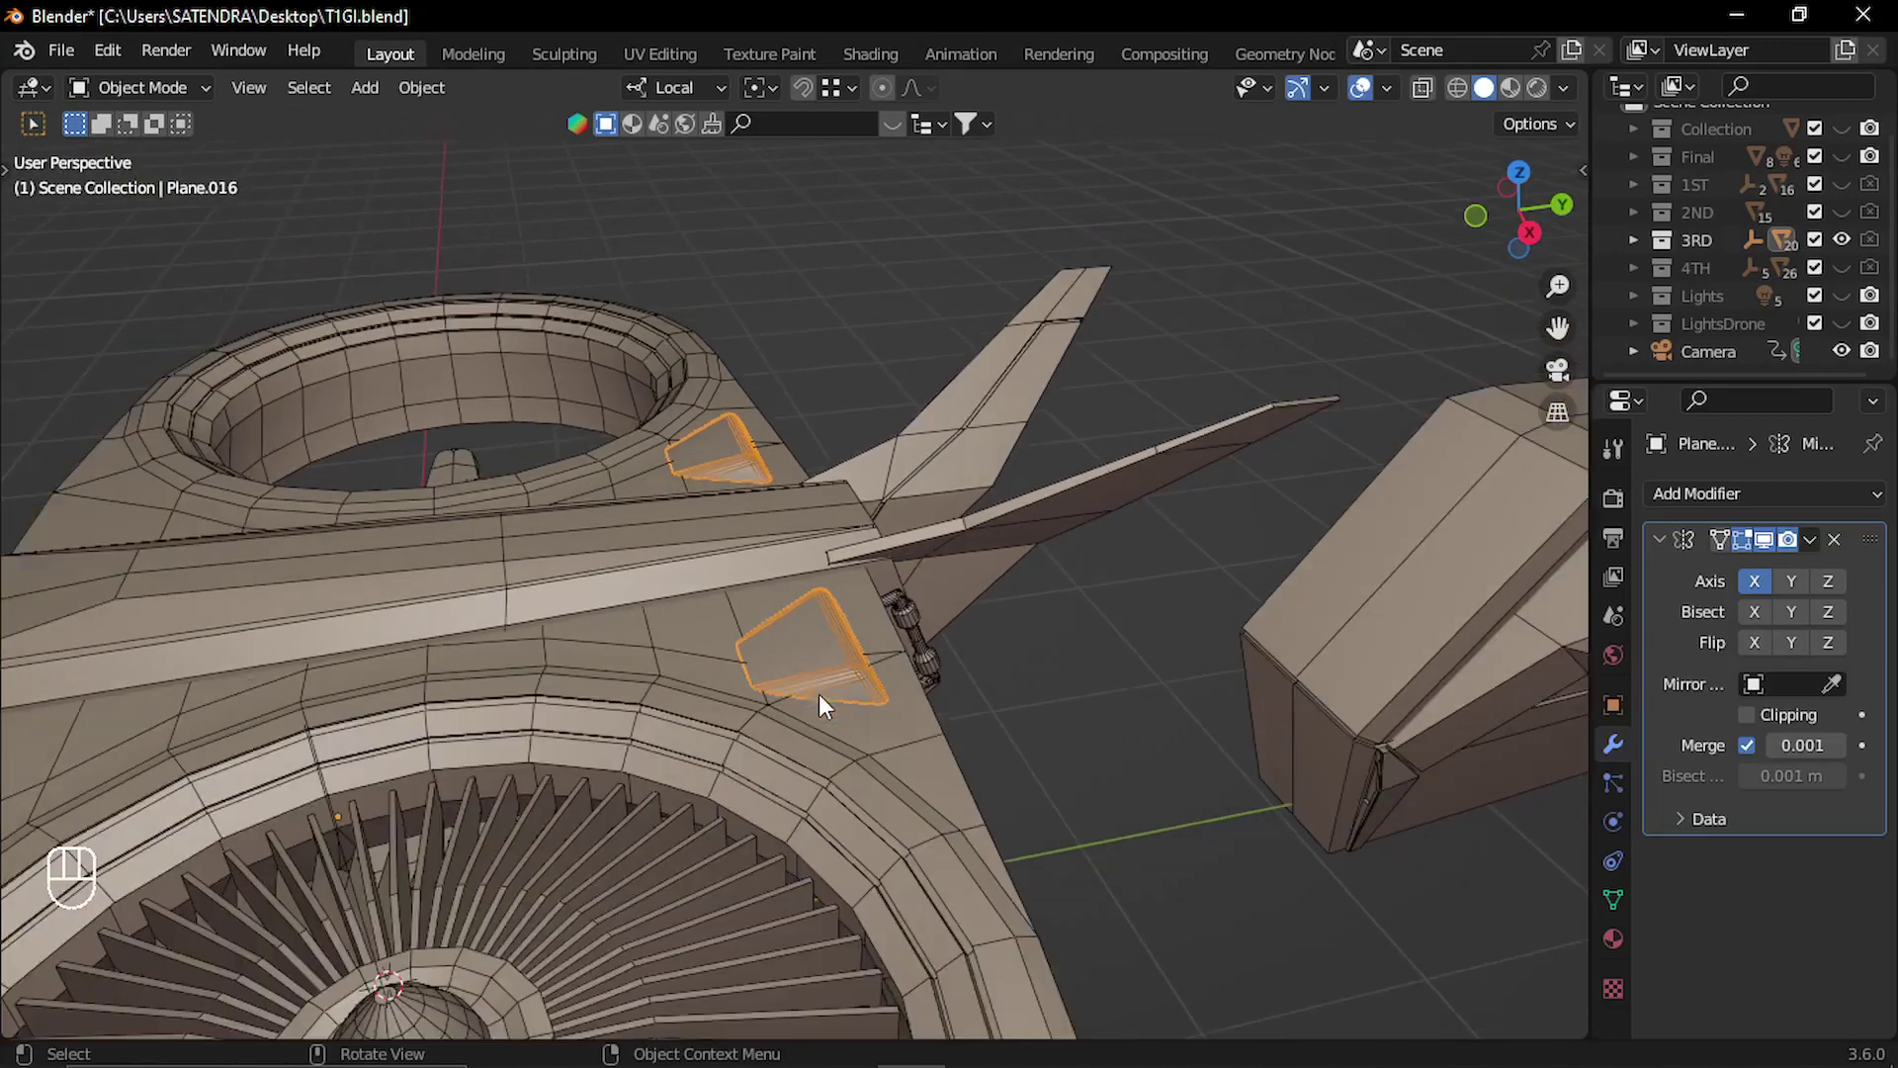
pyautogui.keyDown('shift'); pyautogui.moveTo(445, 668); pyautogui.dragTo(1097, 591, button='middle'); pyautogui.keyUp('shift')
pyautogui.moveTo(489, 732); pyautogui.dragTo(579, 707, button='middle')
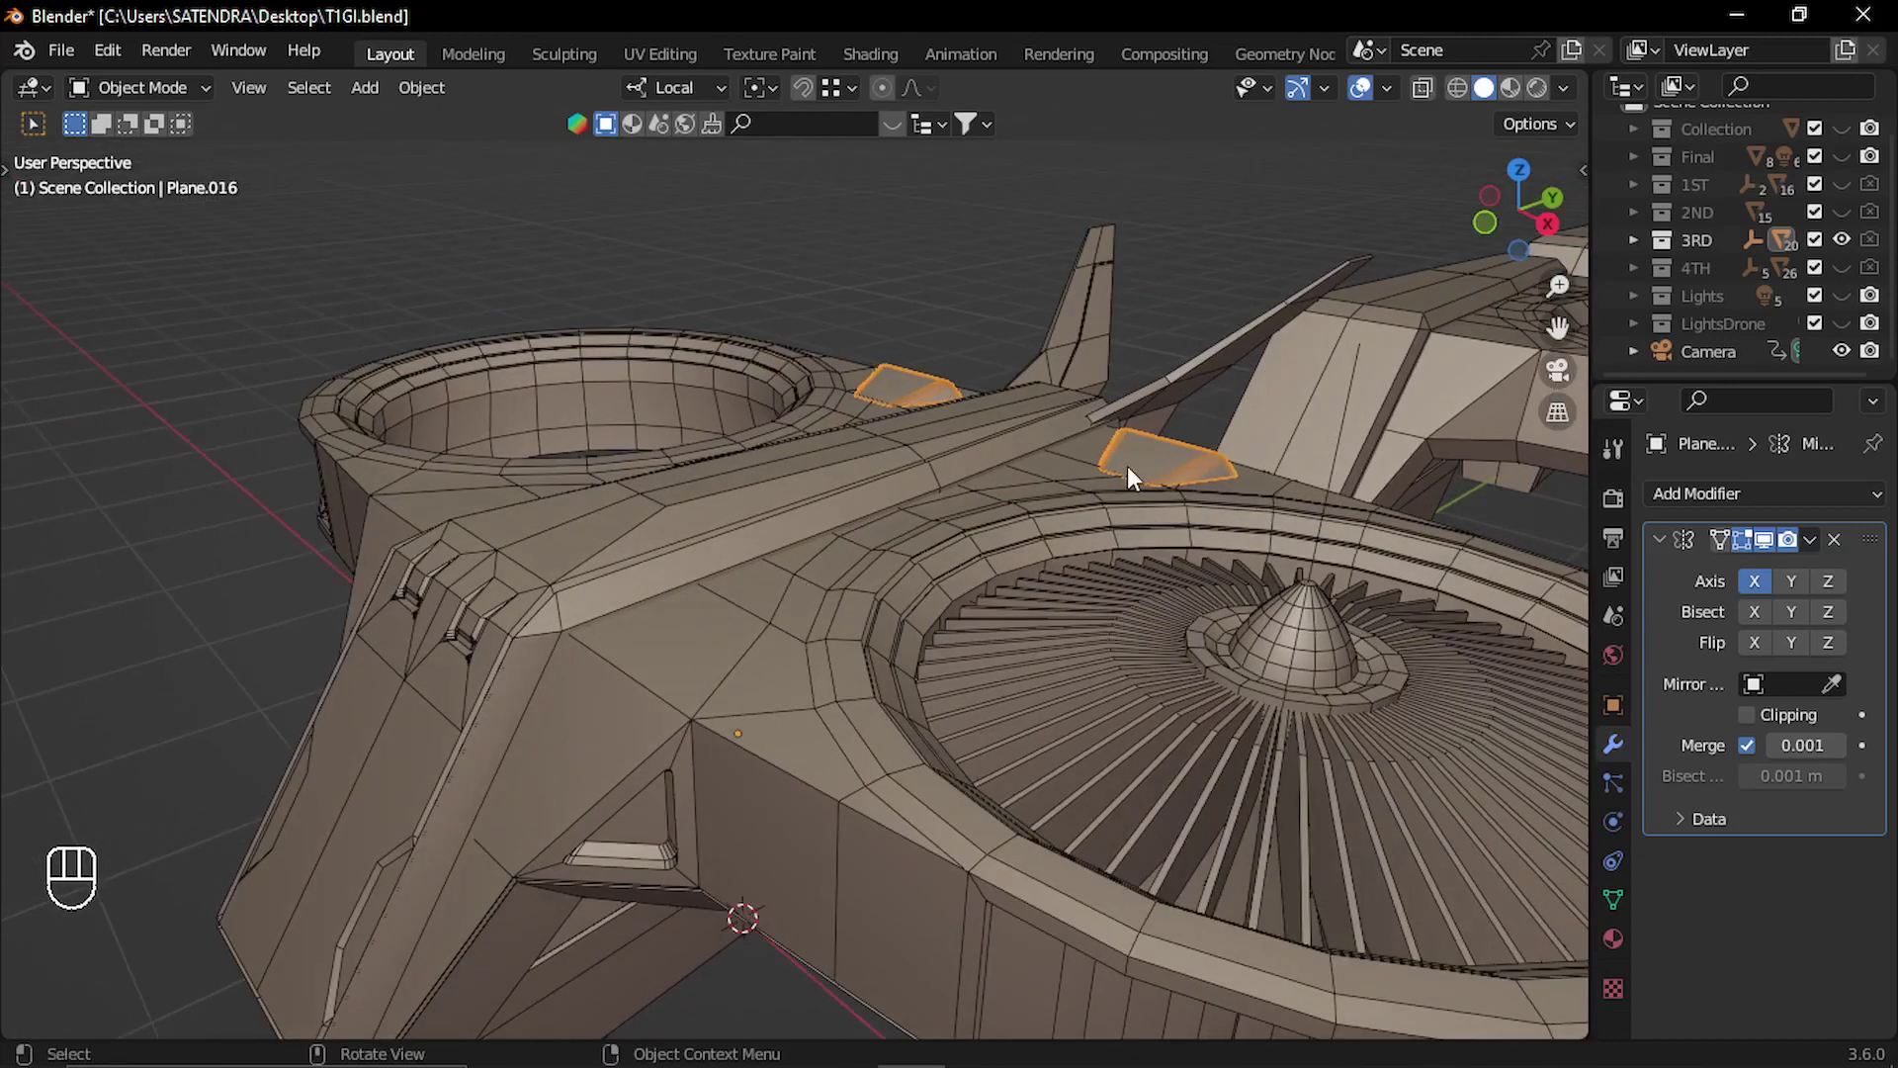
# Set snapping to Face Project with Align Rotation to Target.
pyautogui.click(824, 91)
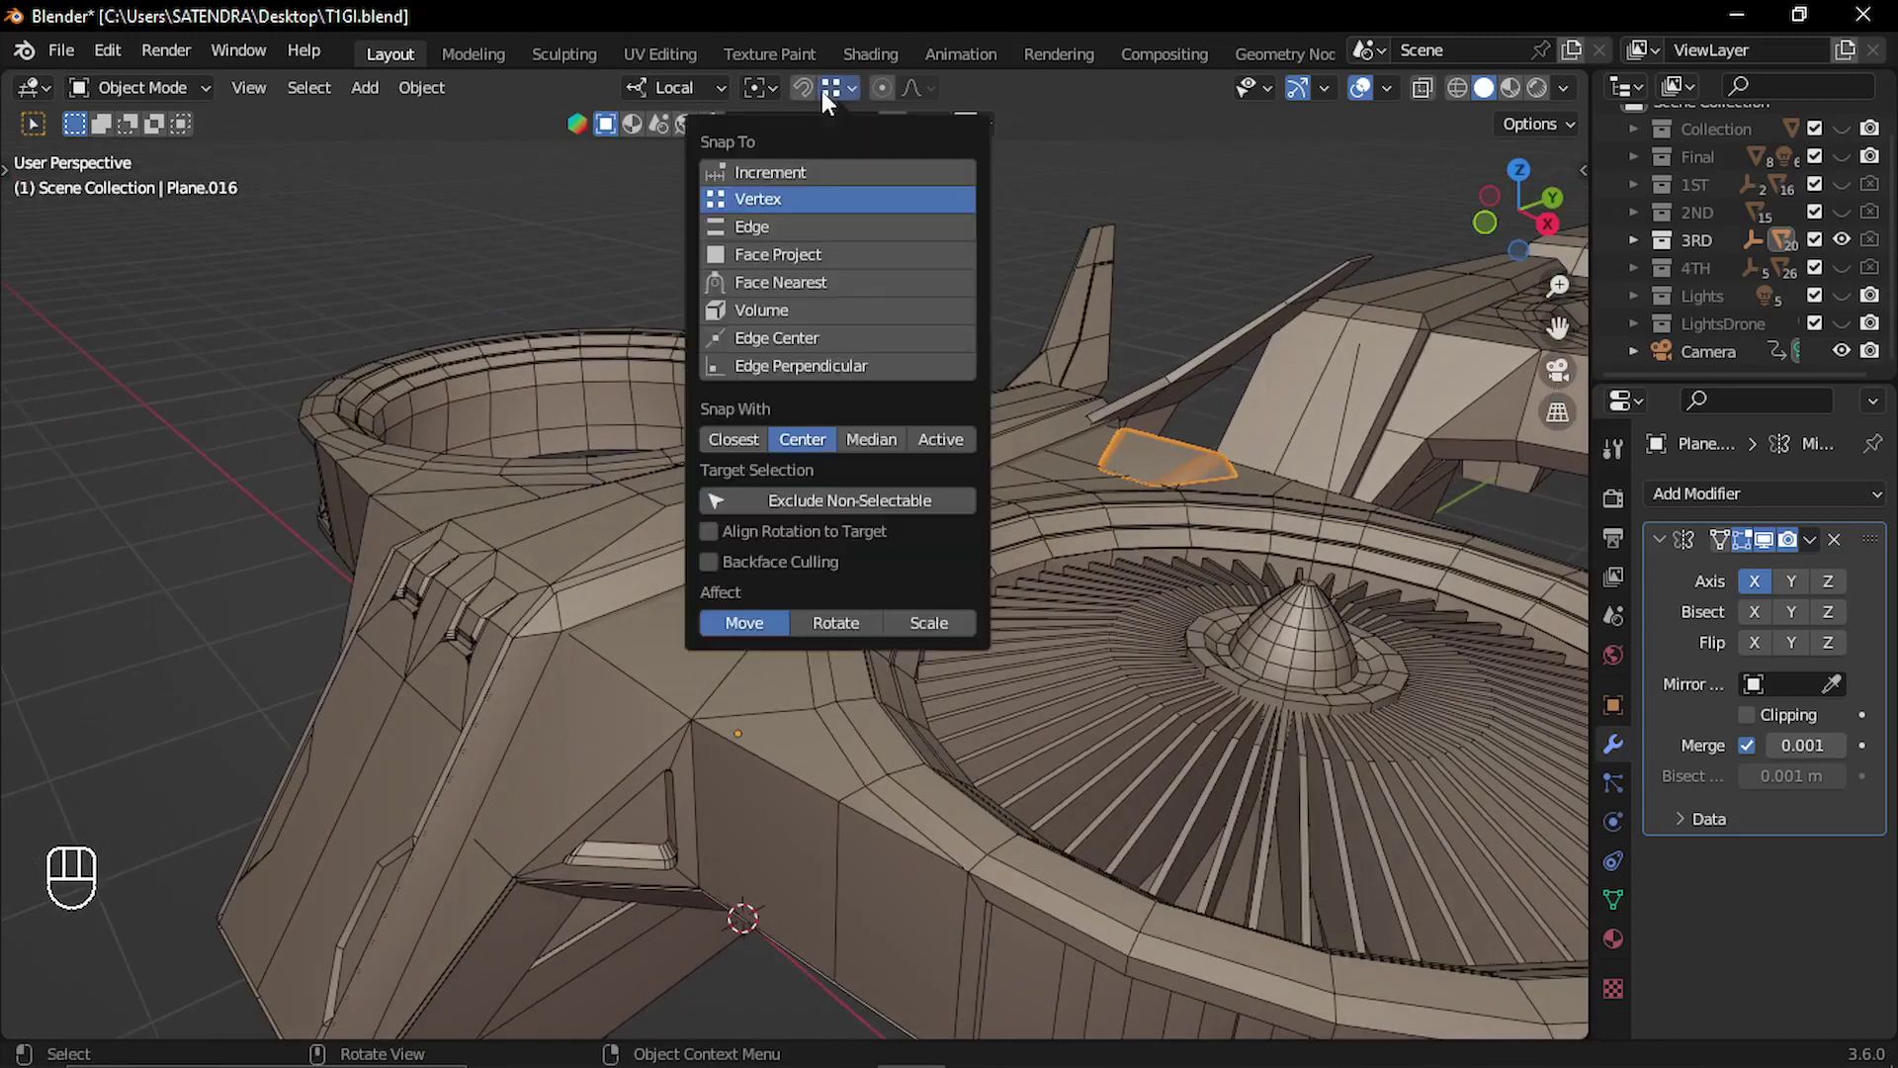
pyautogui.click(791, 259)
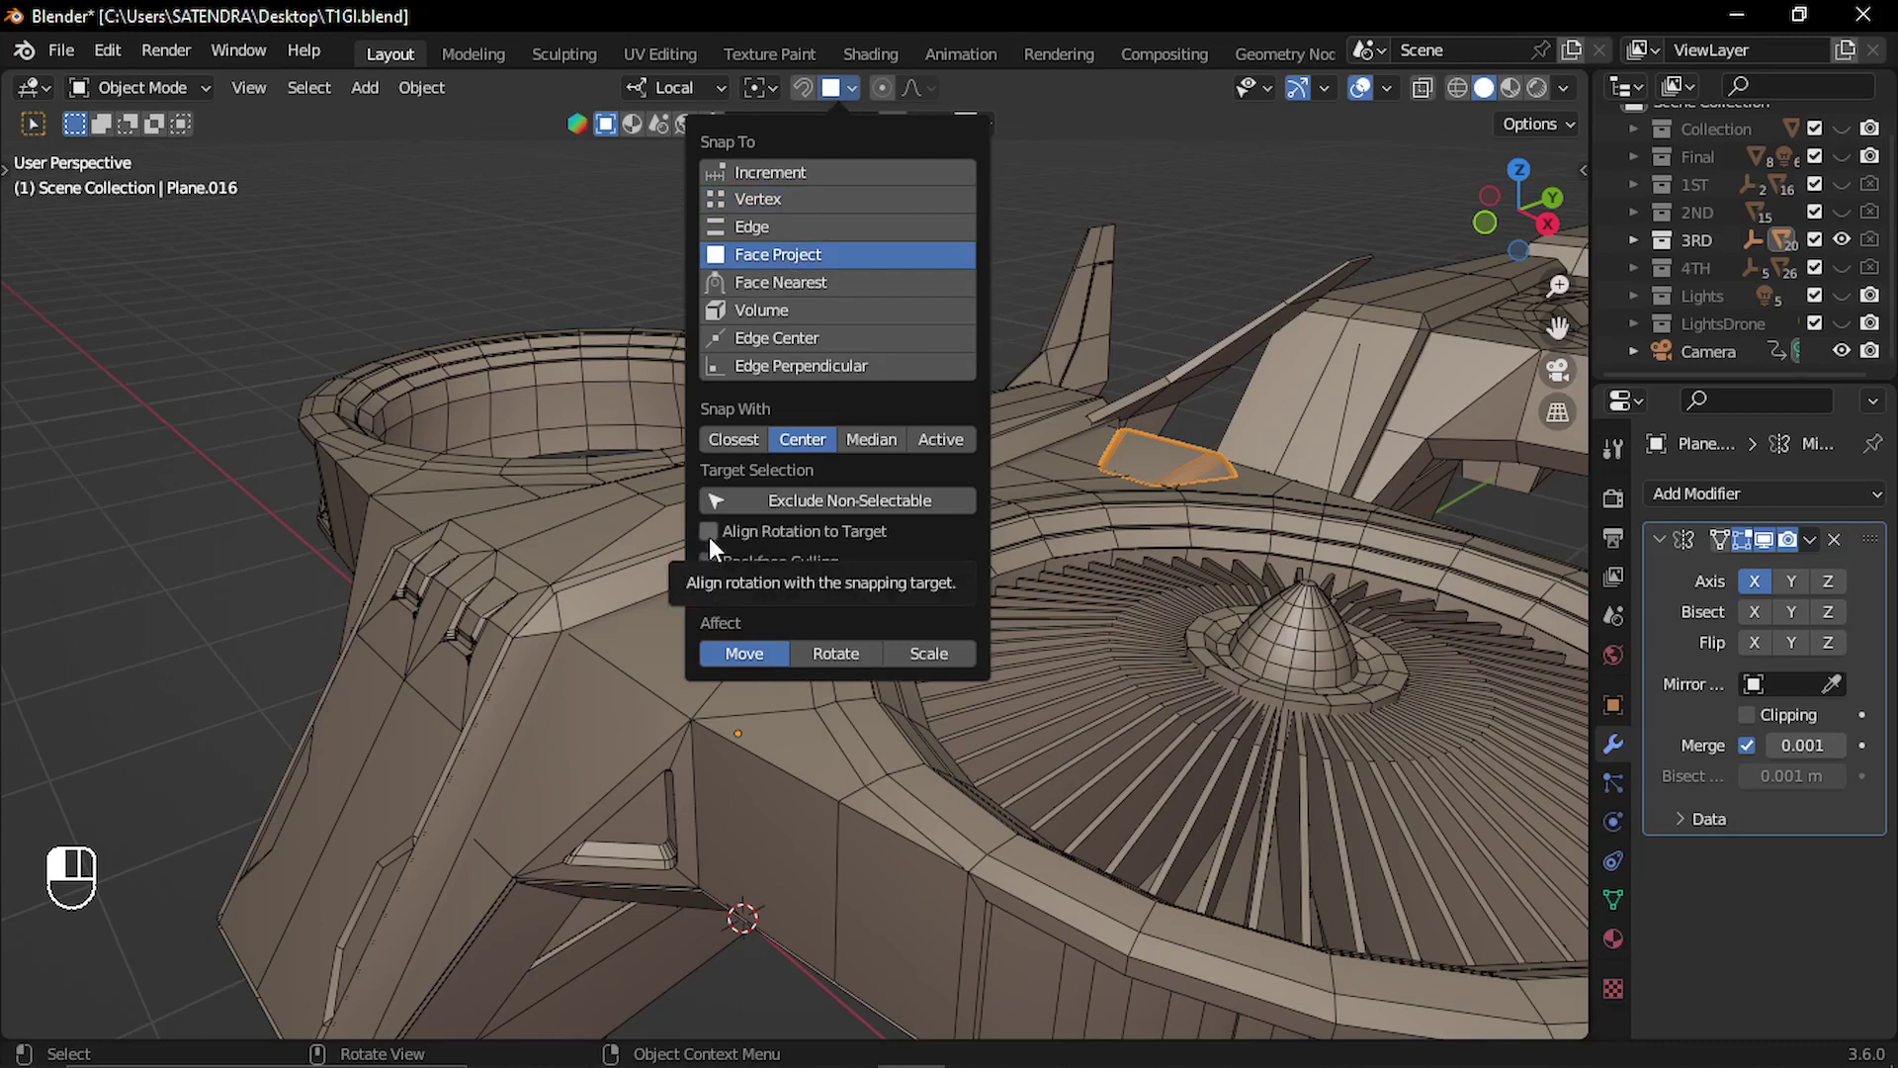
# Duplicate the mirrored vent along Y by about -2.58 m toward the front and set the copy's origin to its geometry.
pyautogui.hotkey('shift', 'd')
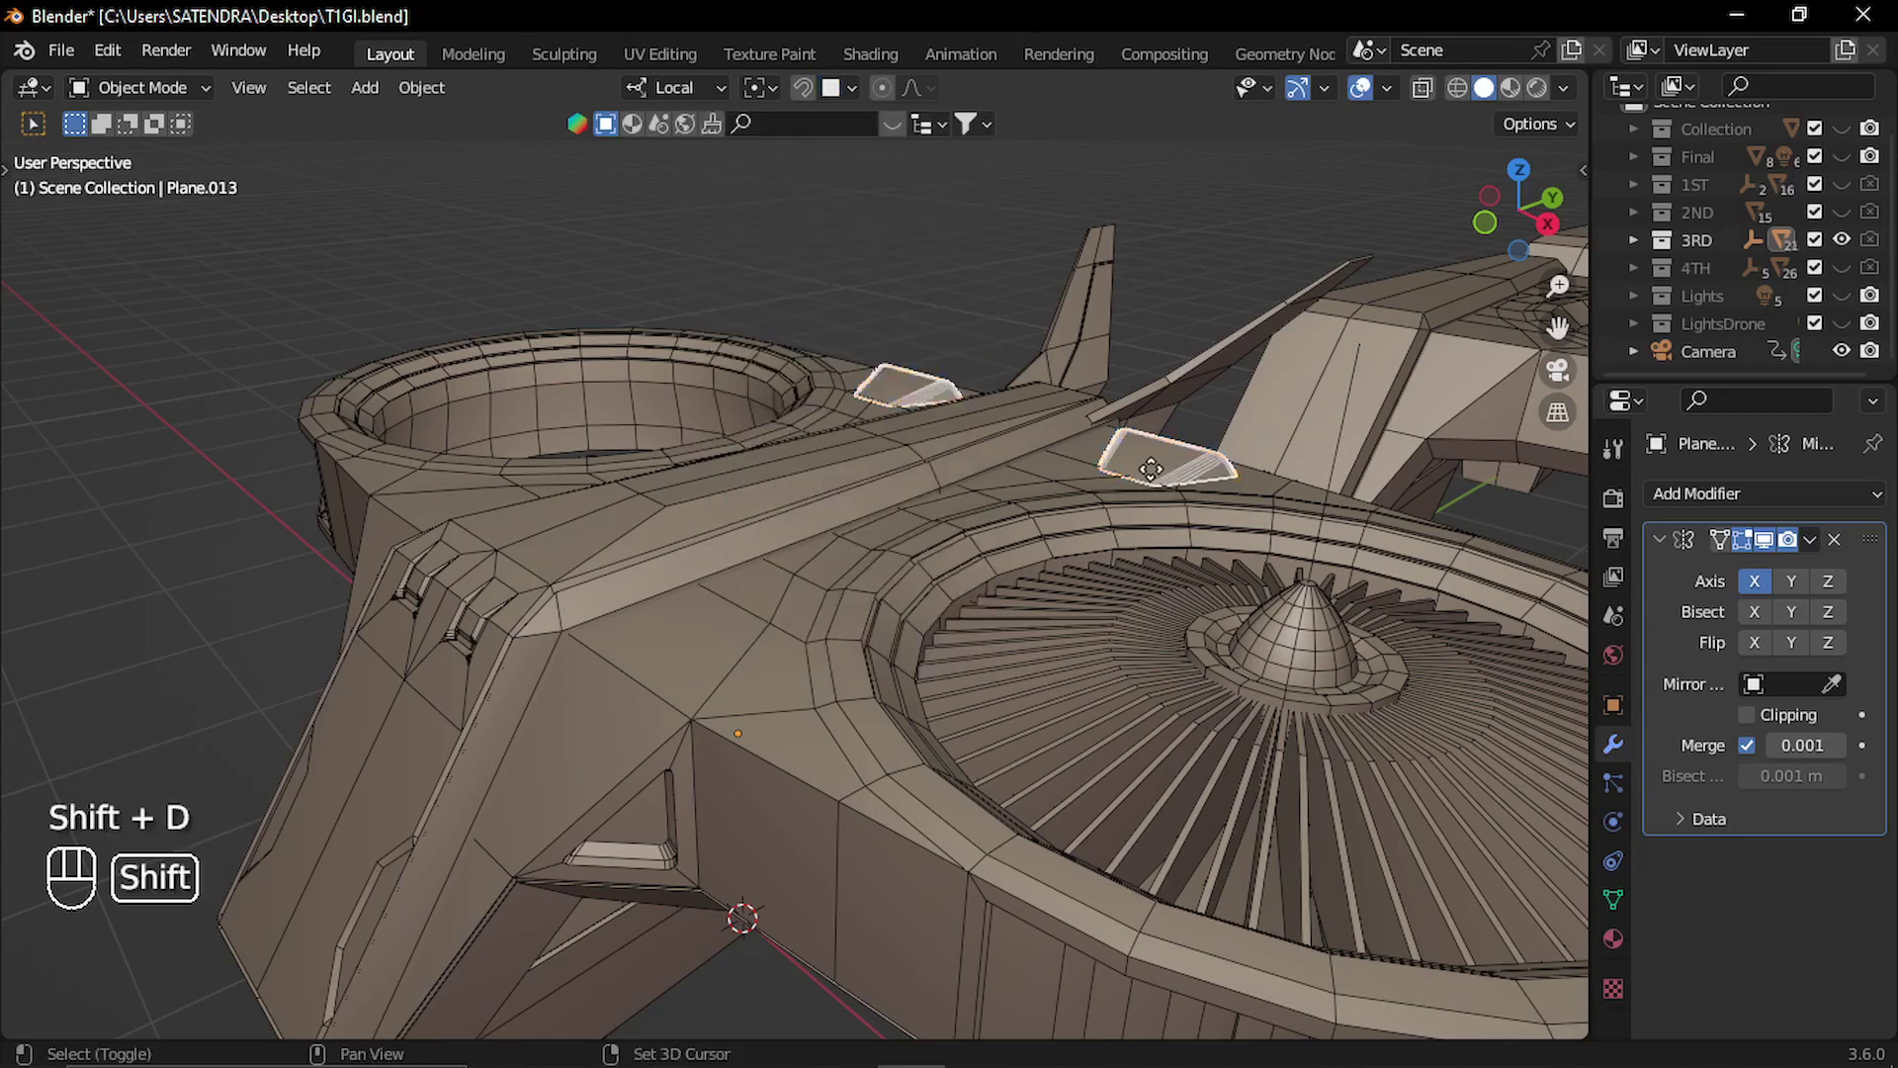
pyautogui.press('y')
pyautogui.click(415, 777)
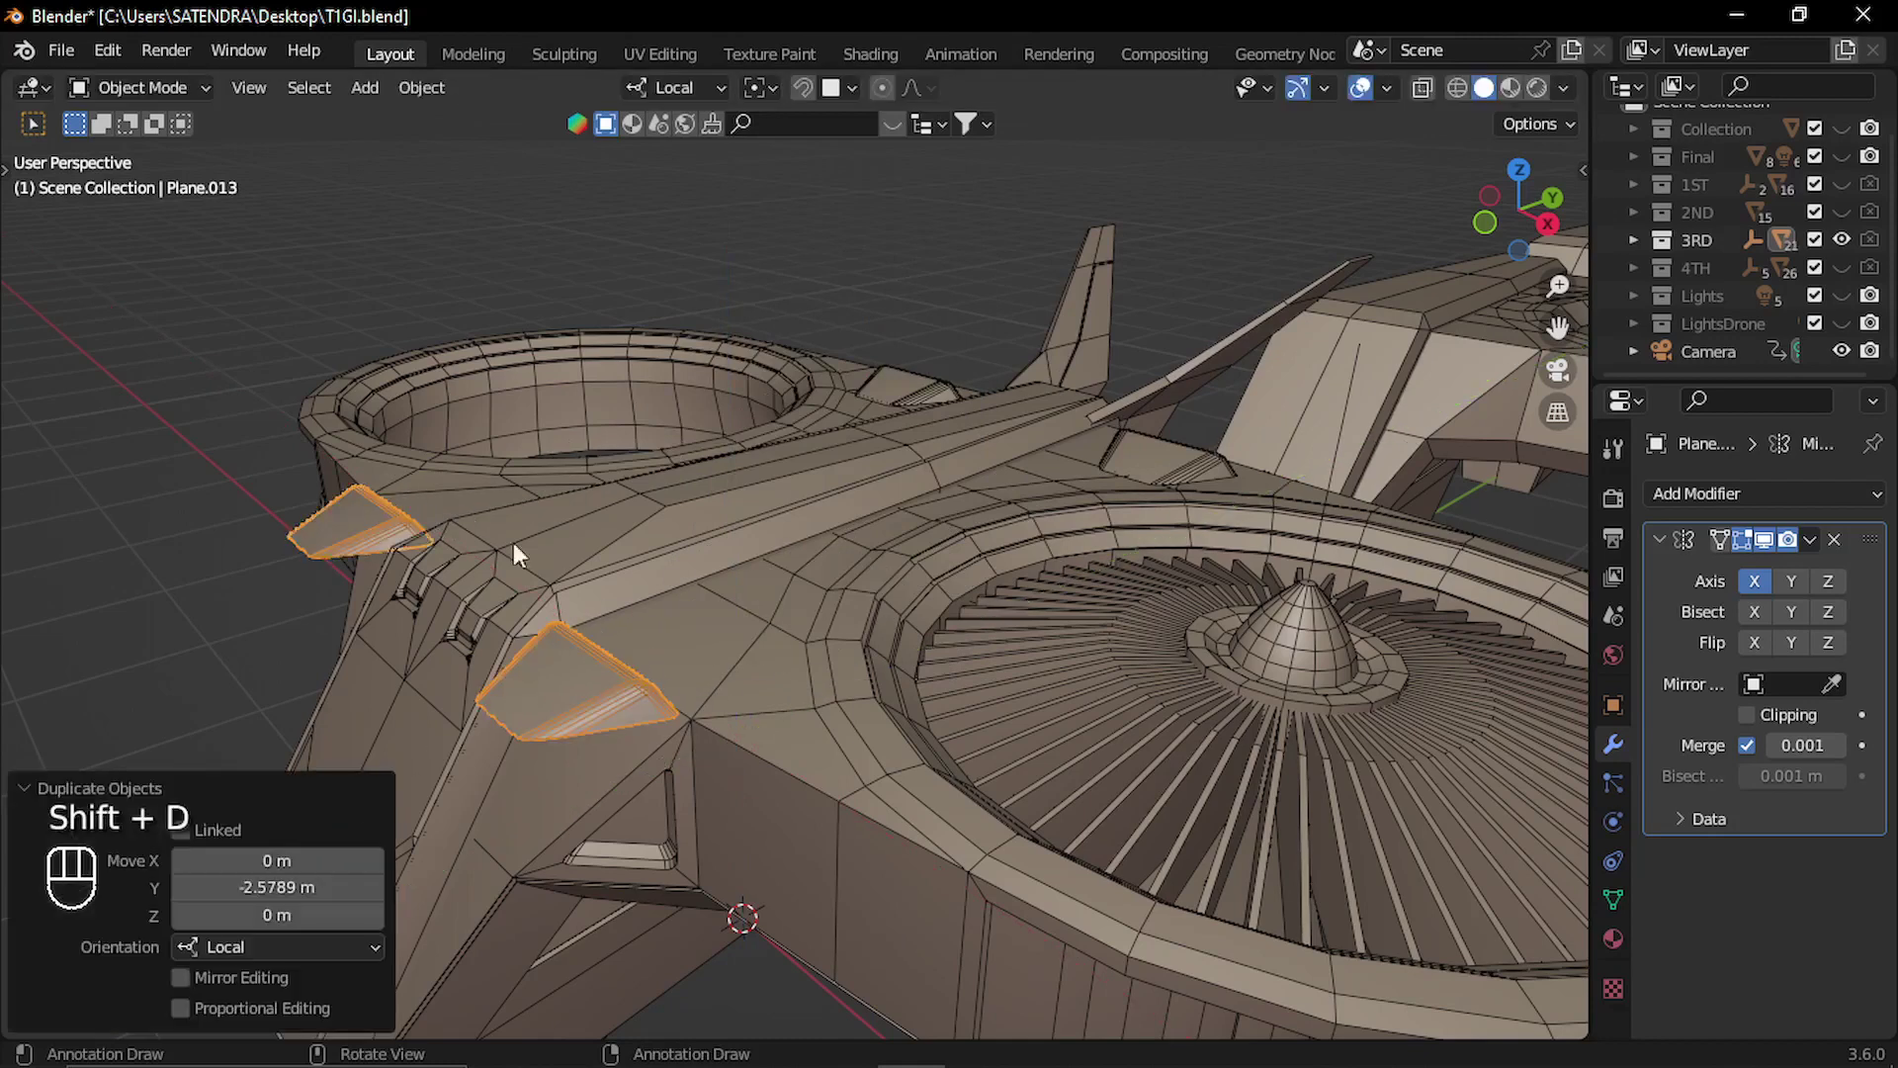
pyautogui.click(411, 86)
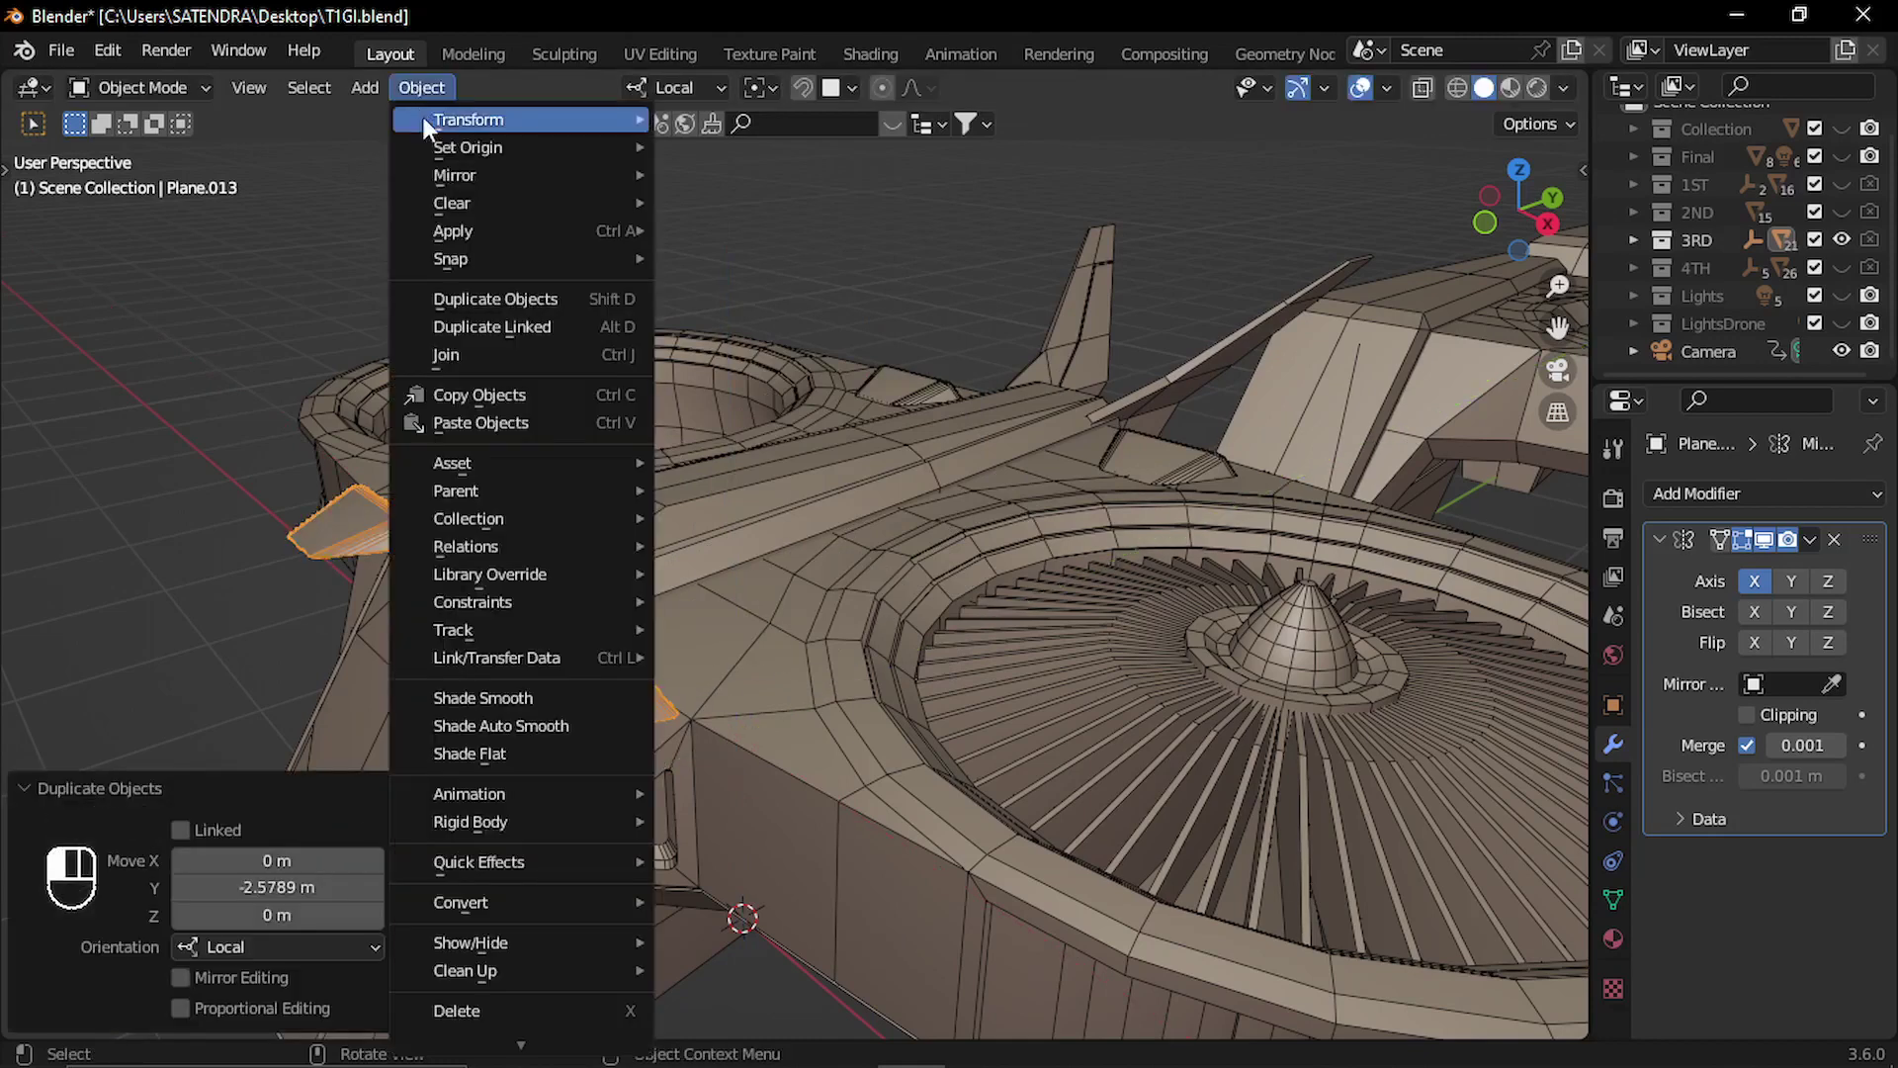
pyautogui.moveTo(602, 151)
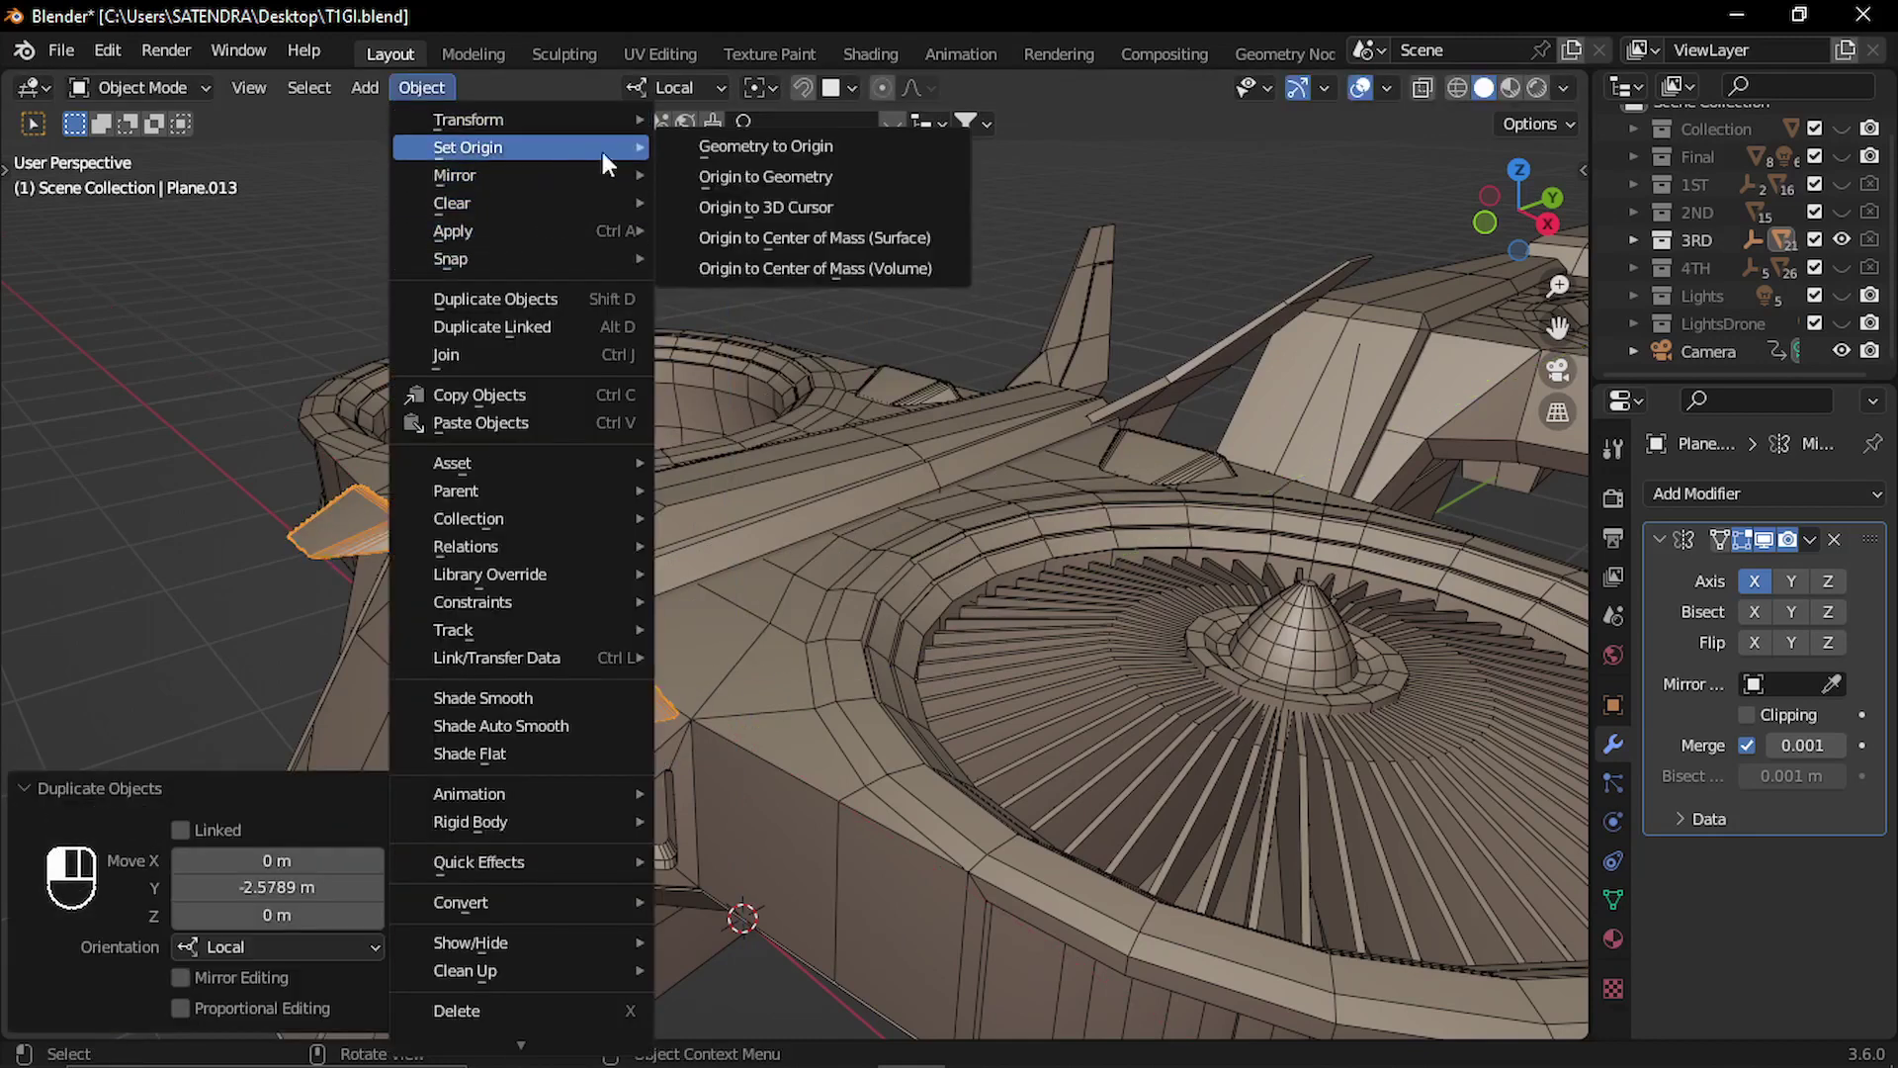
pyautogui.click(801, 176)
# Snap the duplicated vent onto the angled side face above the triangular recess.
pyautogui.scroll(2, 573, 751)
pyautogui.keyDown('shift'); pyautogui.moveTo(573, 751); pyautogui.dragTo(670, 531, button='middle'); pyautogui.keyUp('shift')
pyautogui.press('g')
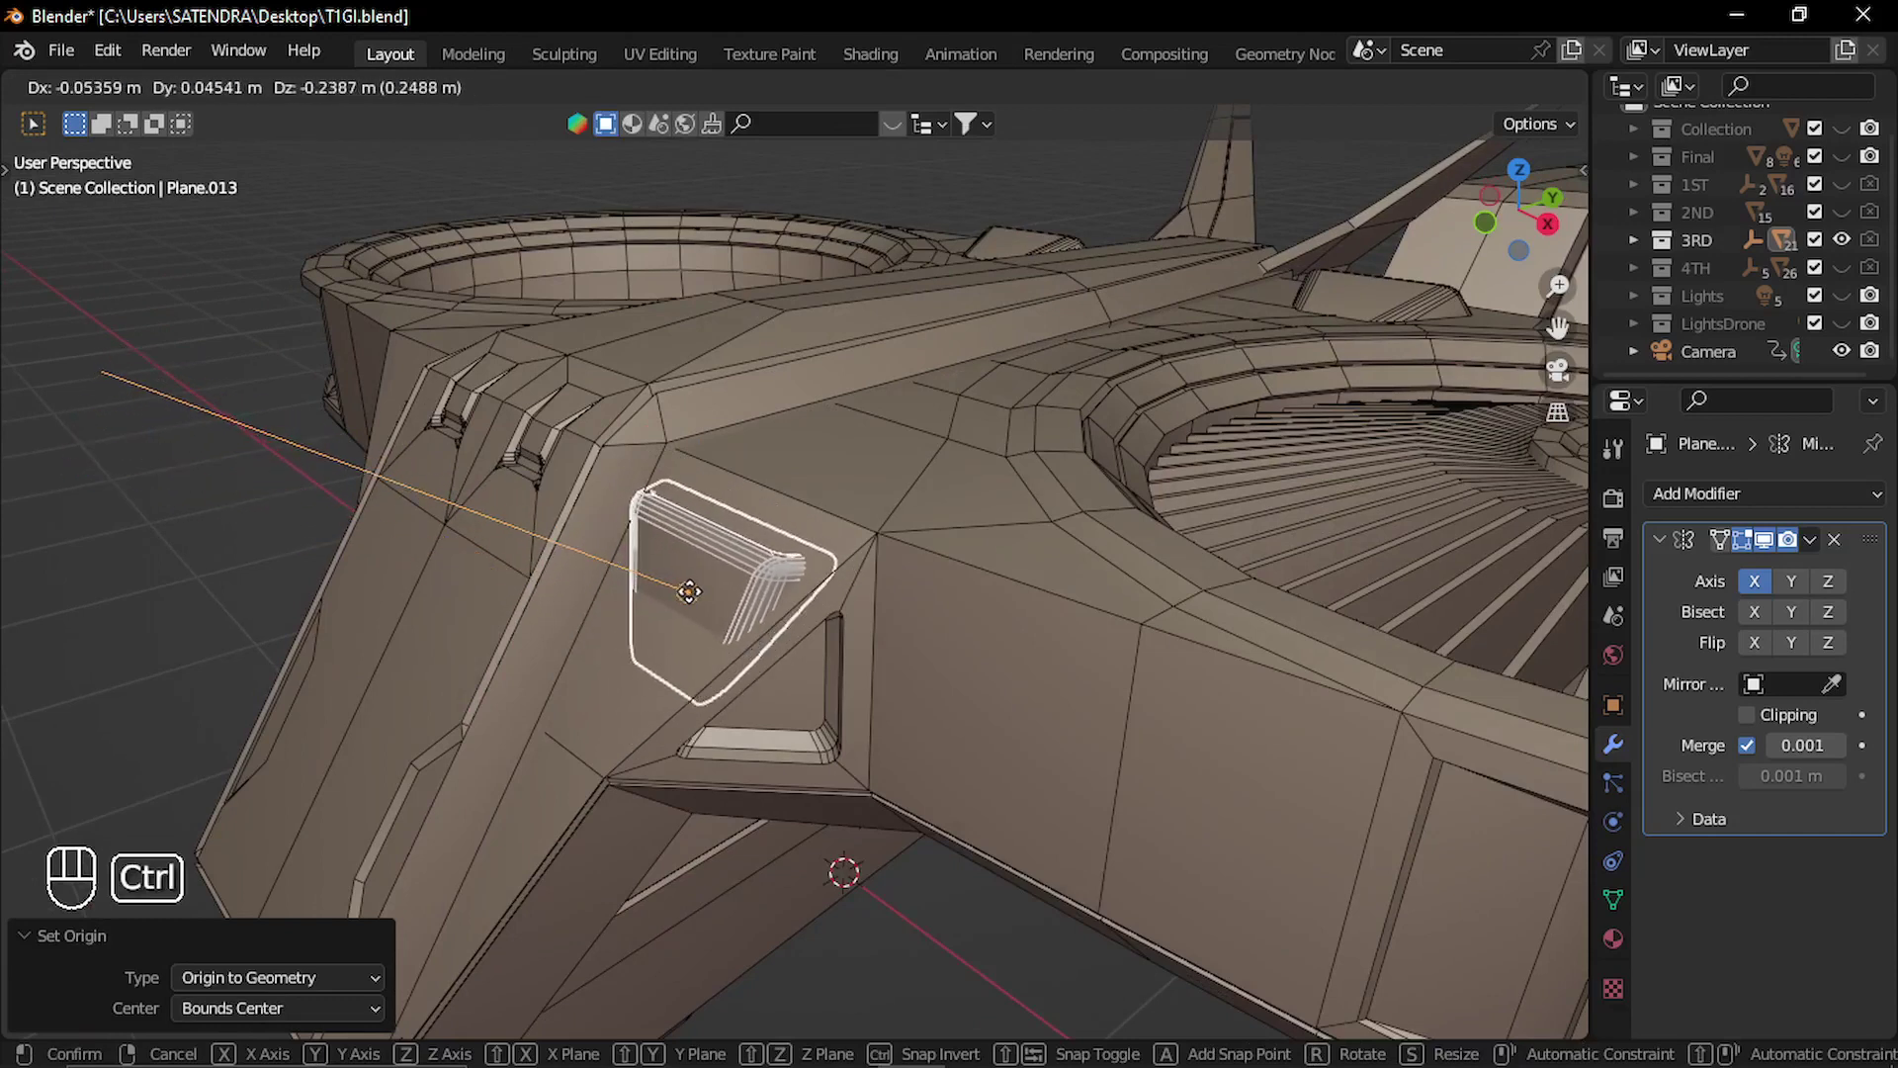
pyautogui.click(708, 565)
# Move the duplicated vent outward from the angled side face by about 0.04 m along its local Z axis.
pyautogui.scroll(3, 714, 620)
pyautogui.moveTo(714, 621); pyautogui.dragTo(590, 558, button='middle')
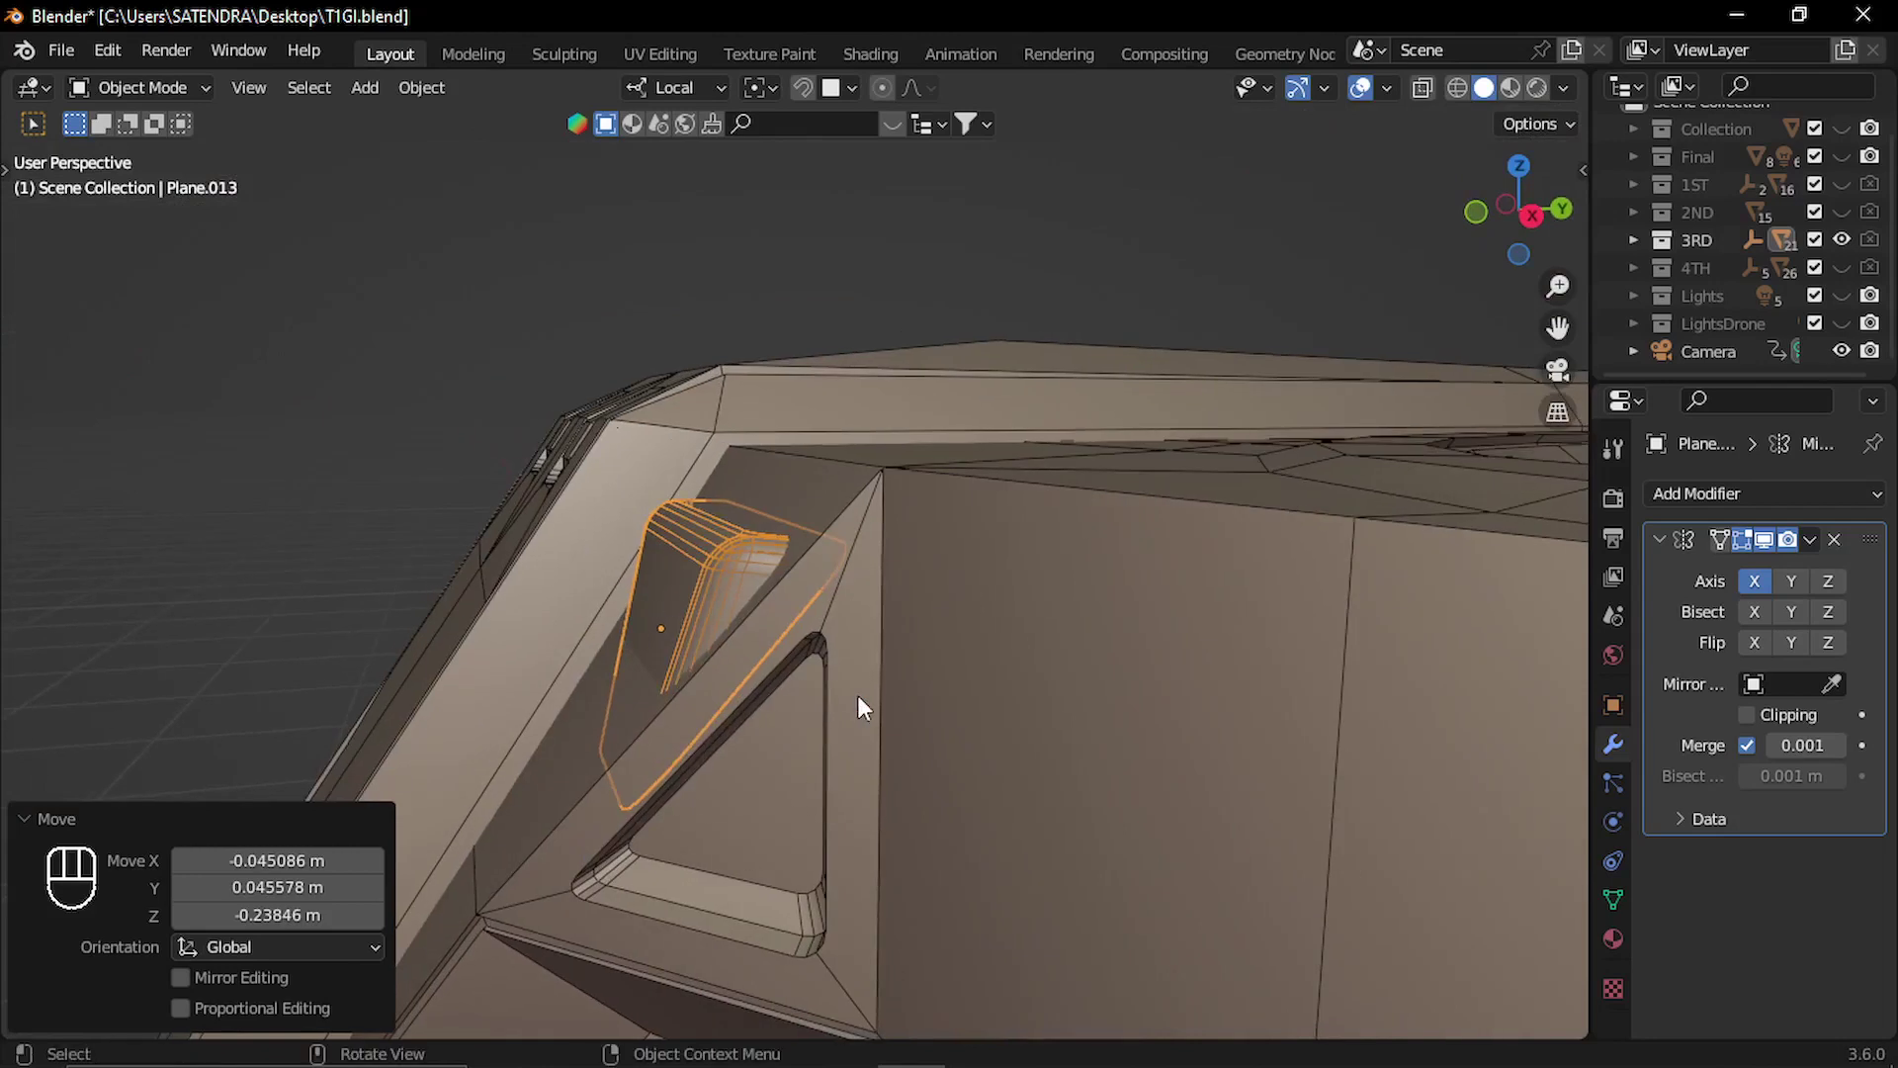
pyautogui.press('g')
pyautogui.press('z')
pyautogui.press('z')
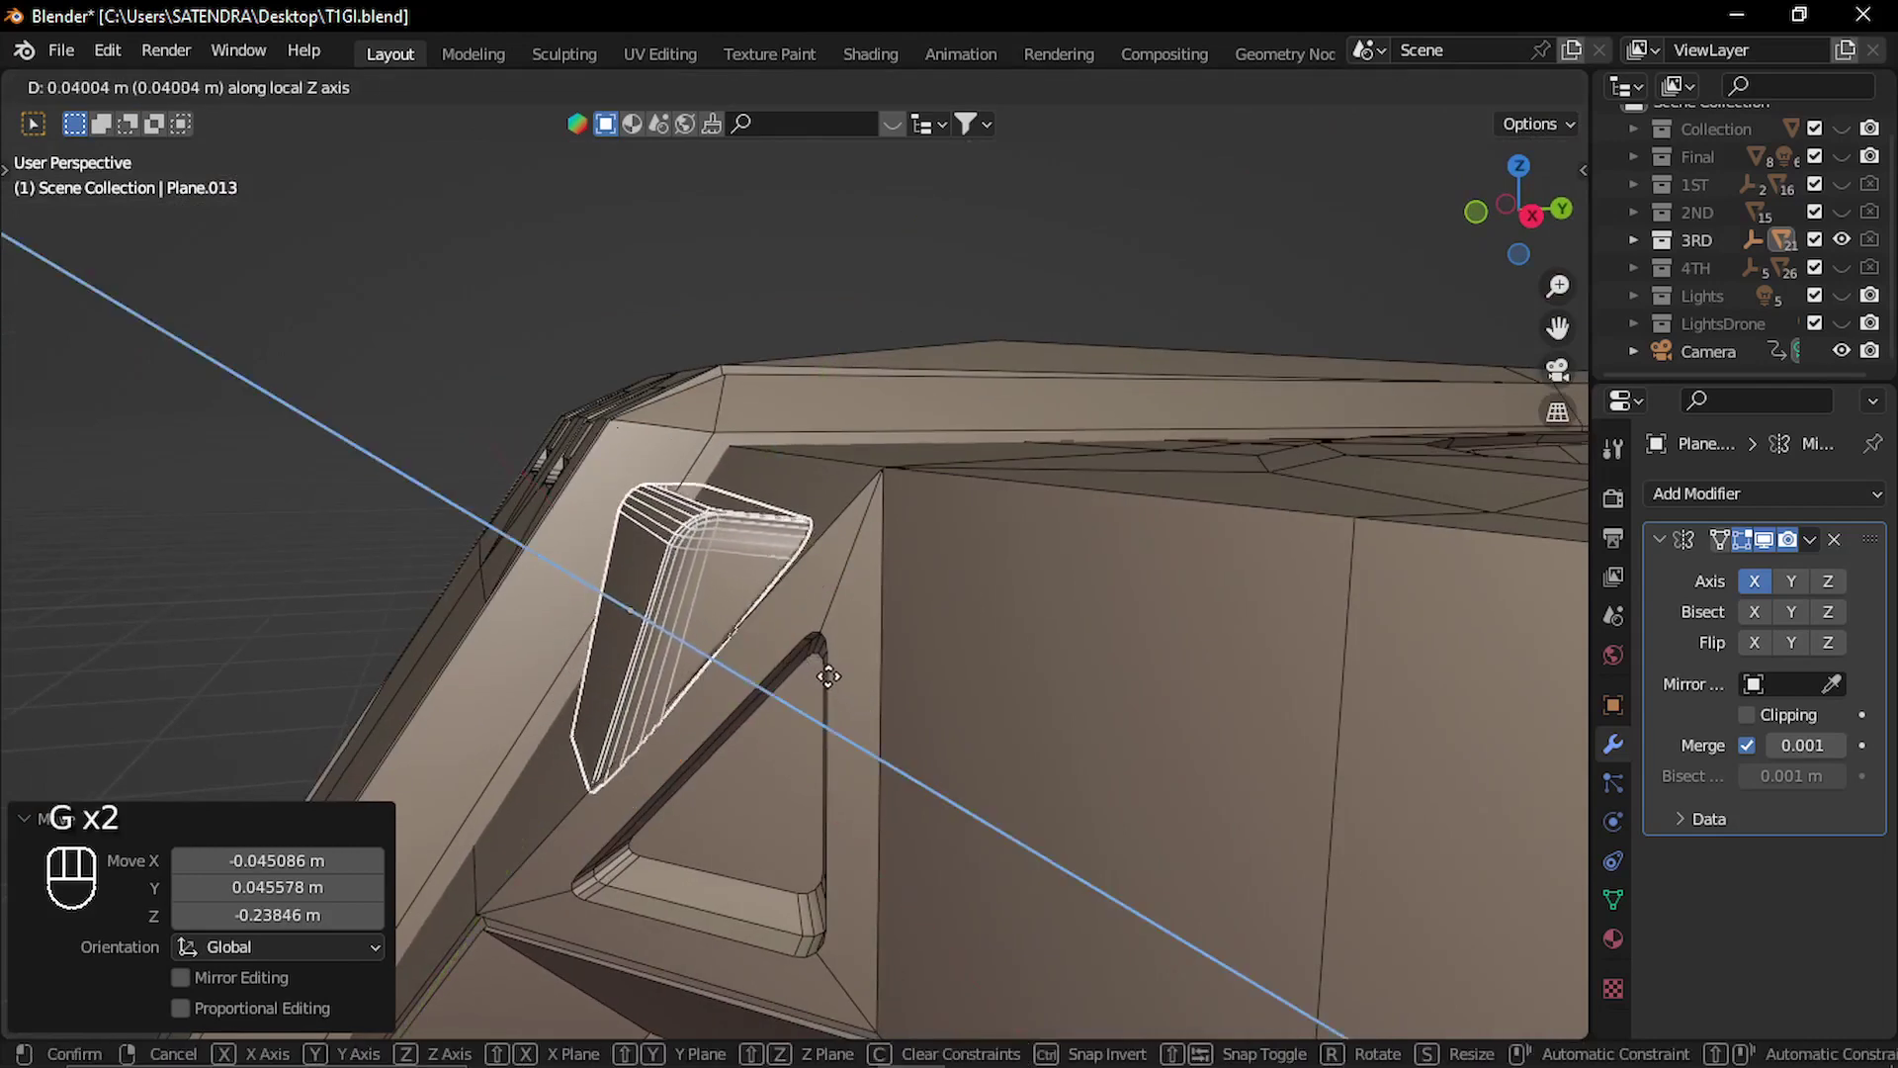
pyautogui.click(831, 677)
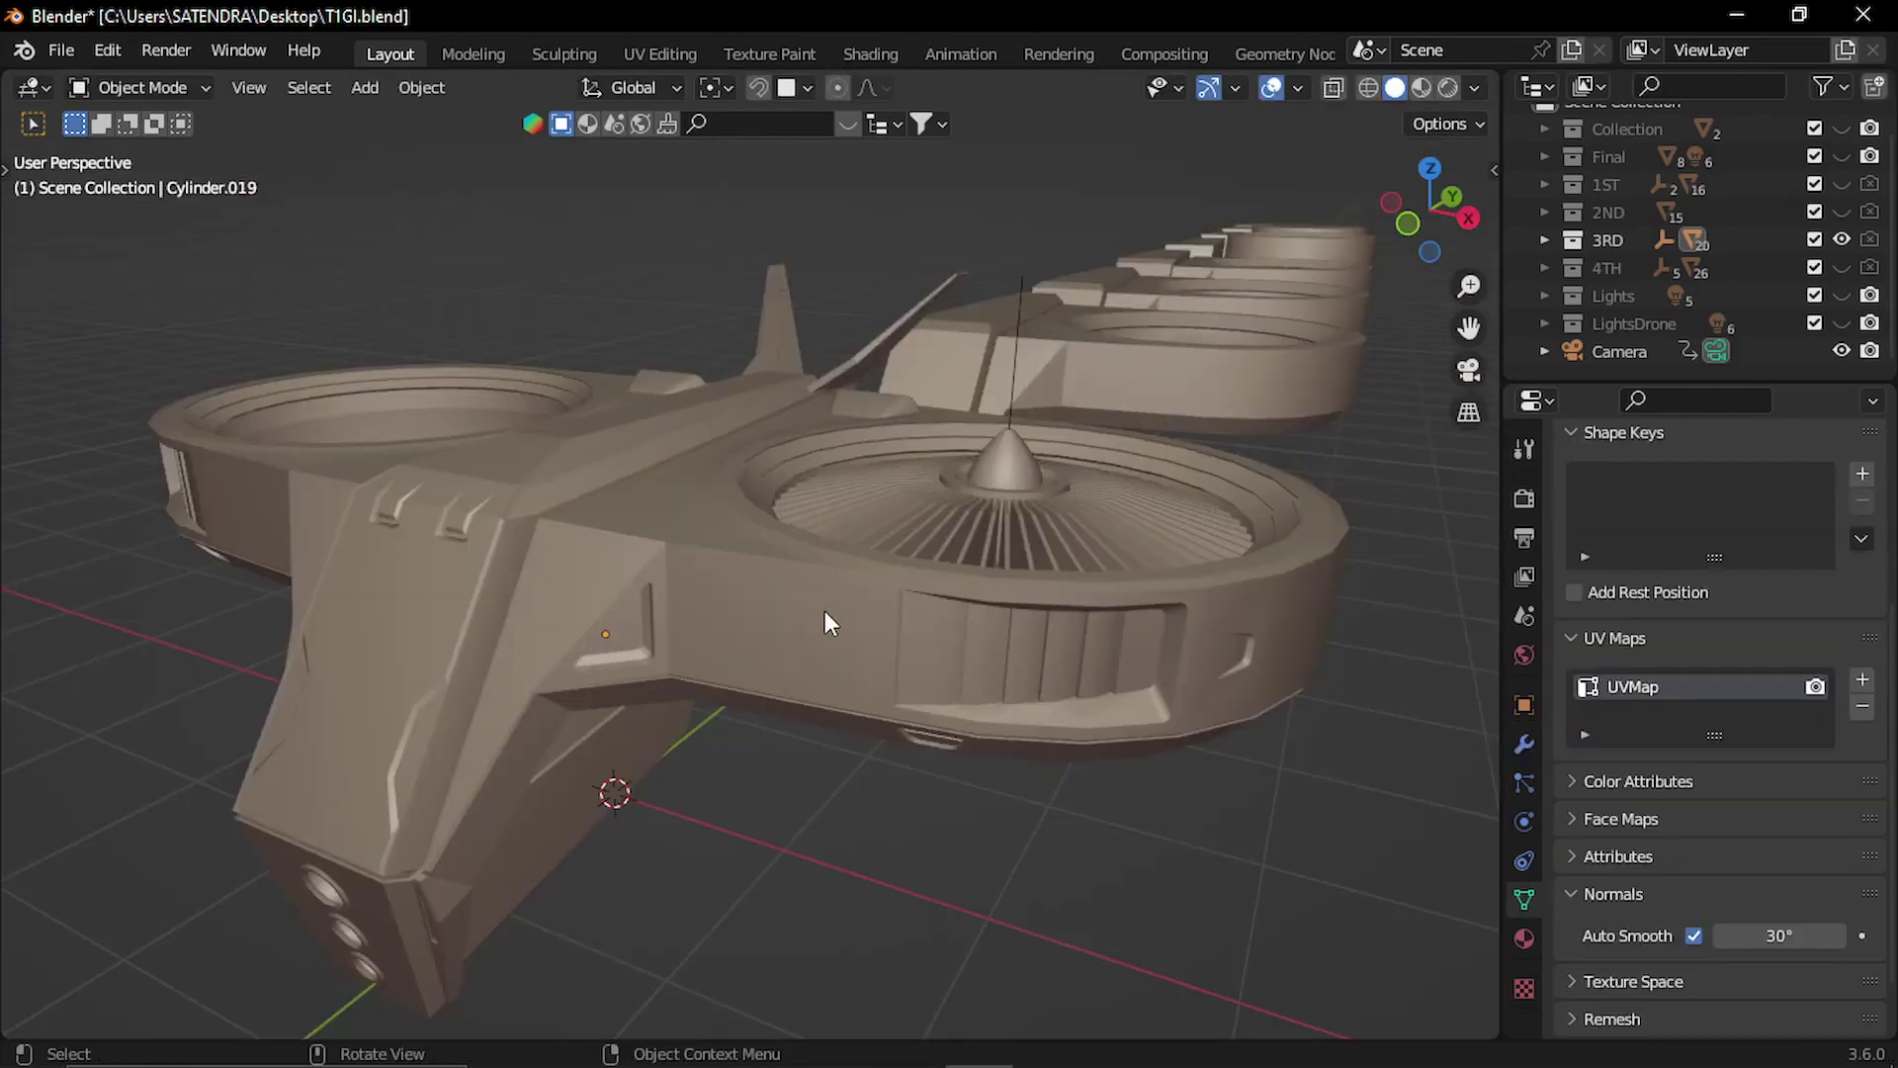
# Select the drone body and try lowering its Auto Smooth angle to about 25.1°.
pyautogui.moveTo(825, 609); pyautogui.dragTo(691, 552, button='middle')
pyautogui.click(746, 599)
pyautogui.rightClick(857, 615)
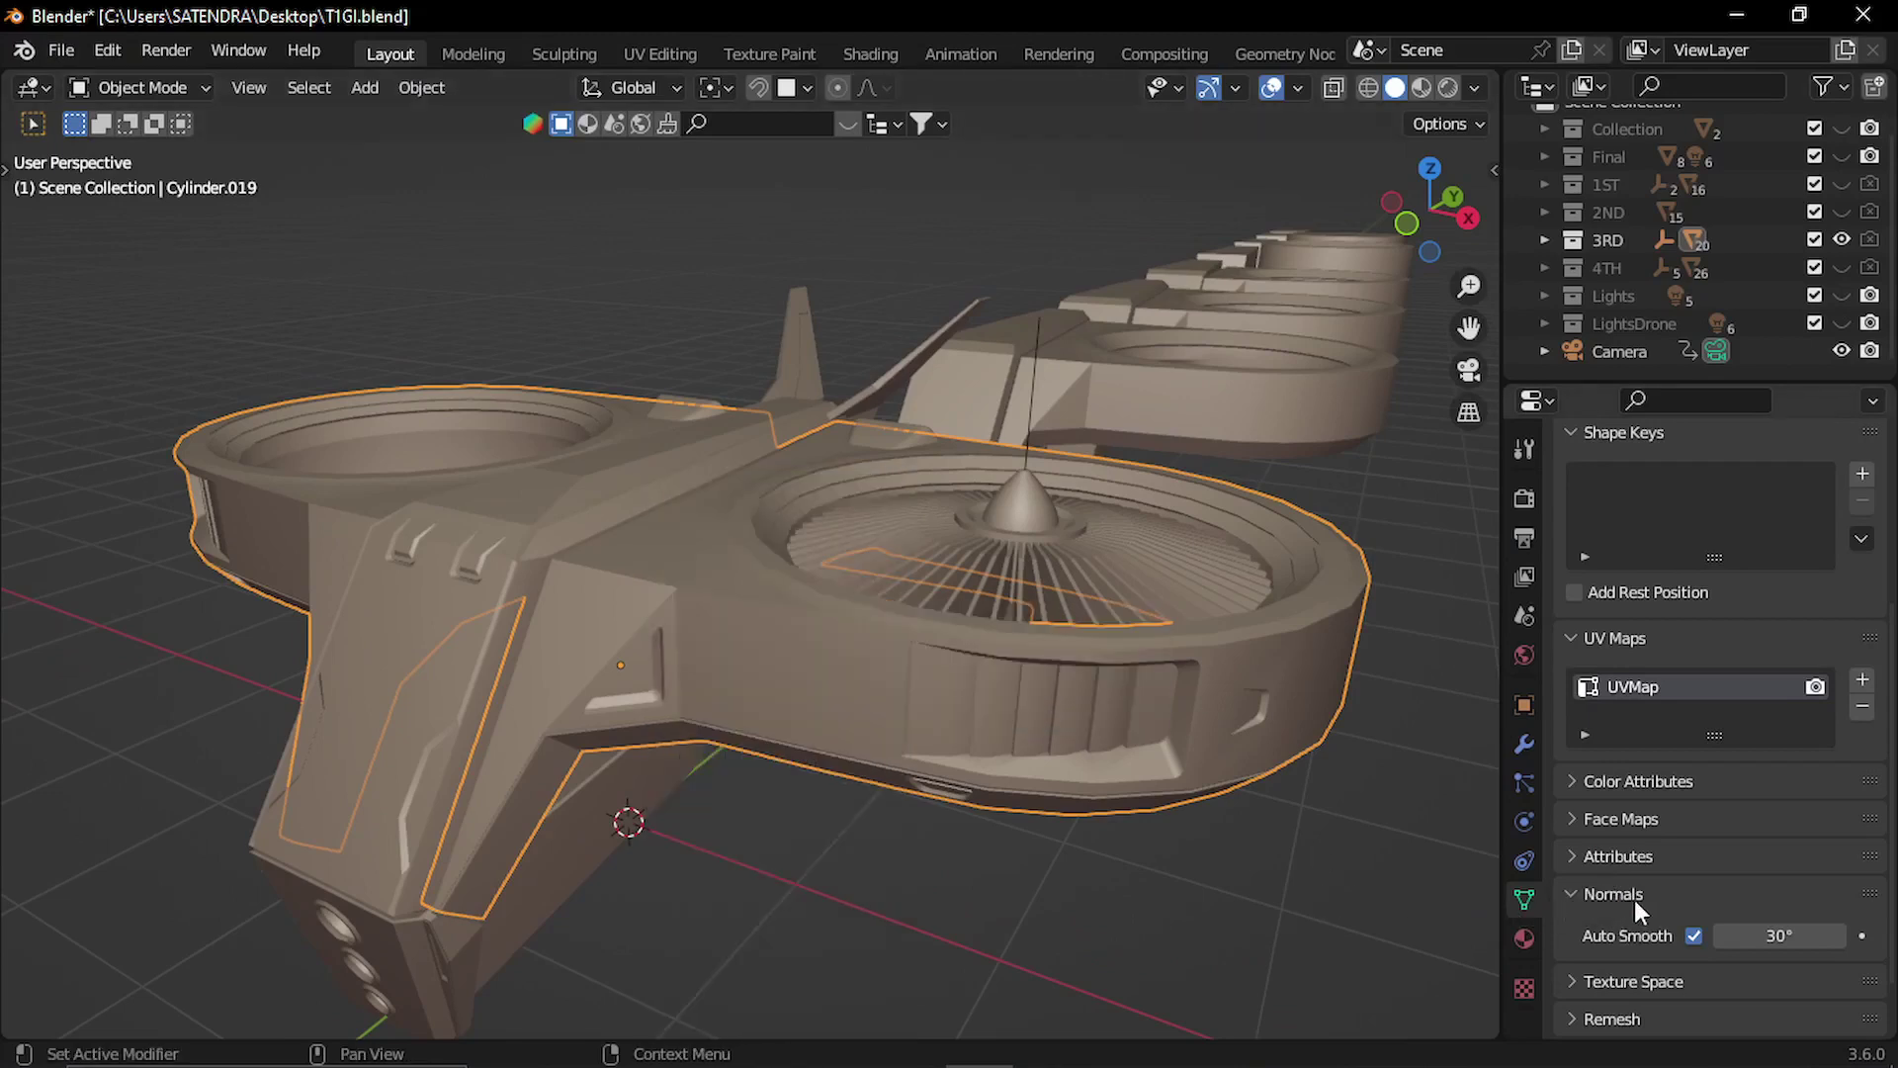
pyautogui.moveTo(1769, 935); pyautogui.dragTo(1809, 935)
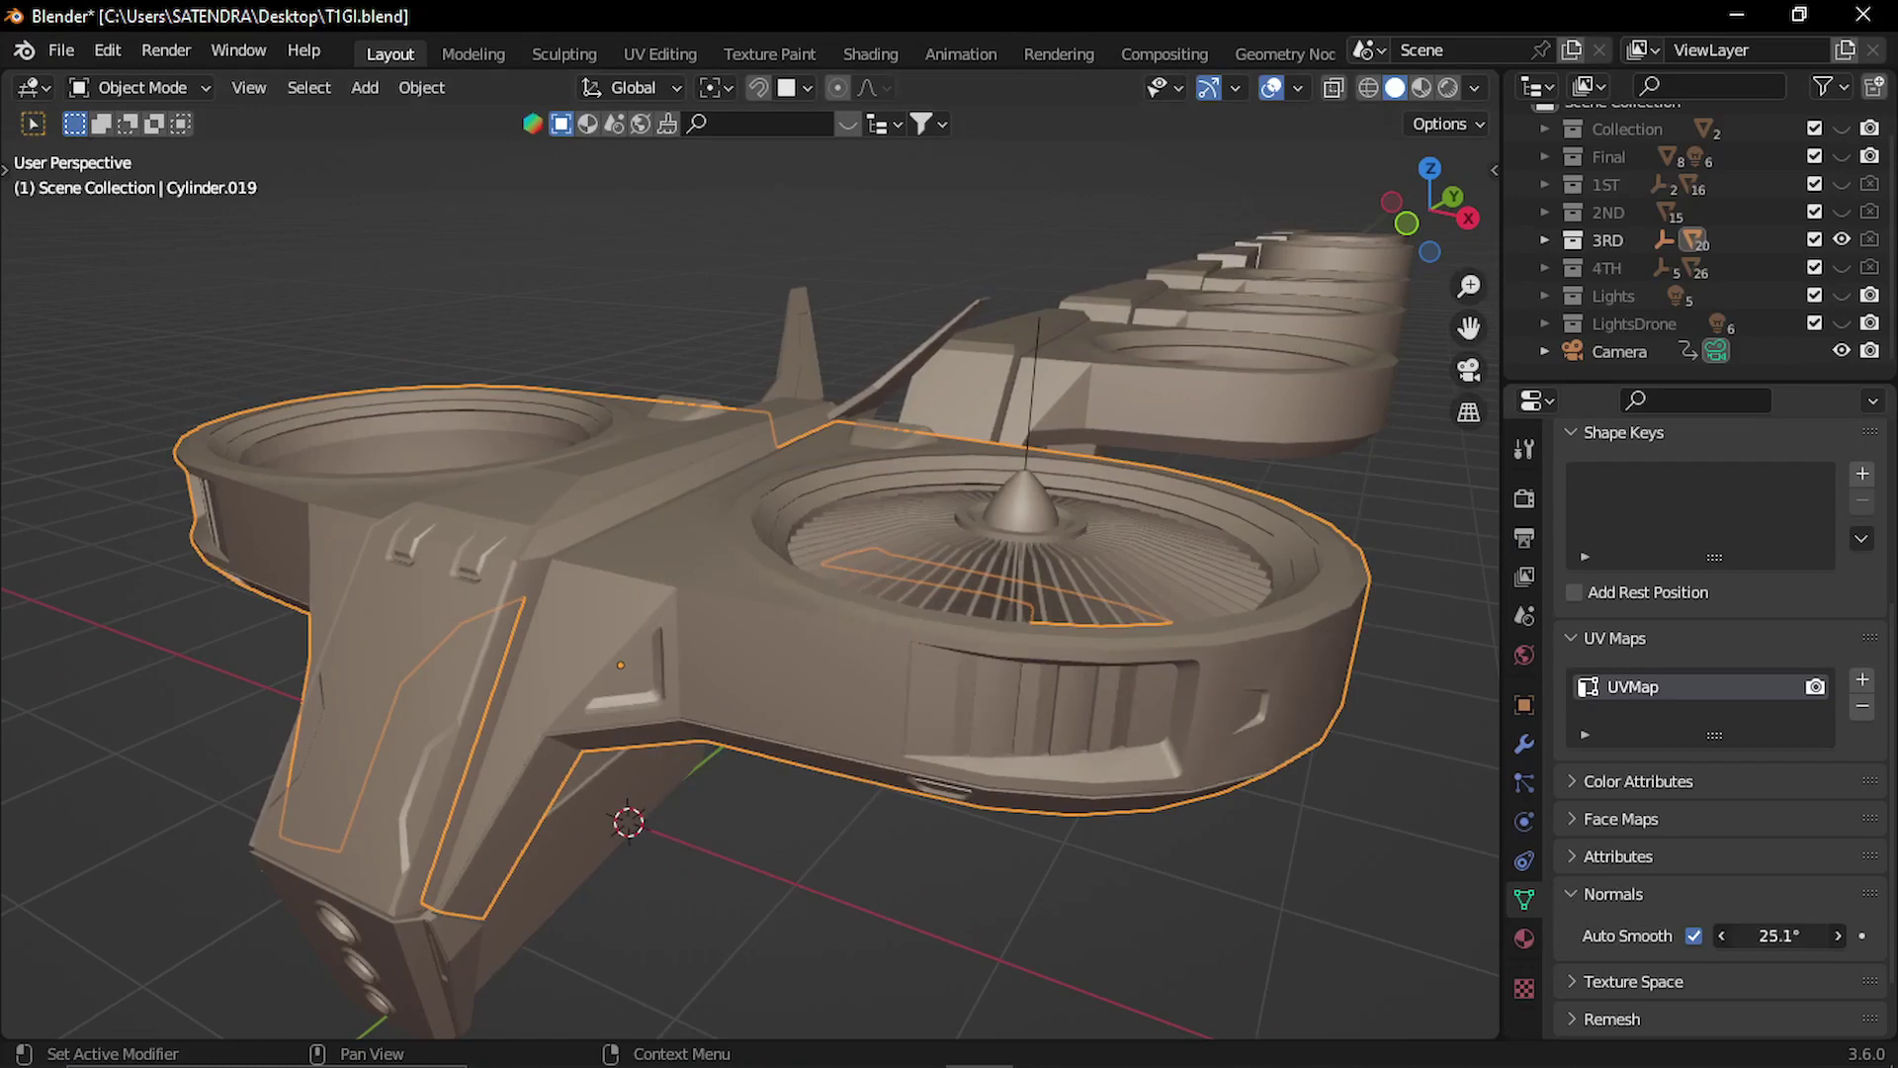
pyautogui.moveTo(1780, 935); pyautogui.dragTo(1769, 935)
pyautogui.hotkey('ctrl', 'z')
pyautogui.hotkey('ctrl', 'z')
# Examine the shading and edge loops around the rotor opening of the drone body.
pyautogui.scroll(3, 852, 575)
pyautogui.keyDown('shift'); pyautogui.moveTo(801, 544); pyautogui.dragTo(870, 727, button='middle'); pyautogui.keyUp('shift')
pyautogui.click(835, 714)
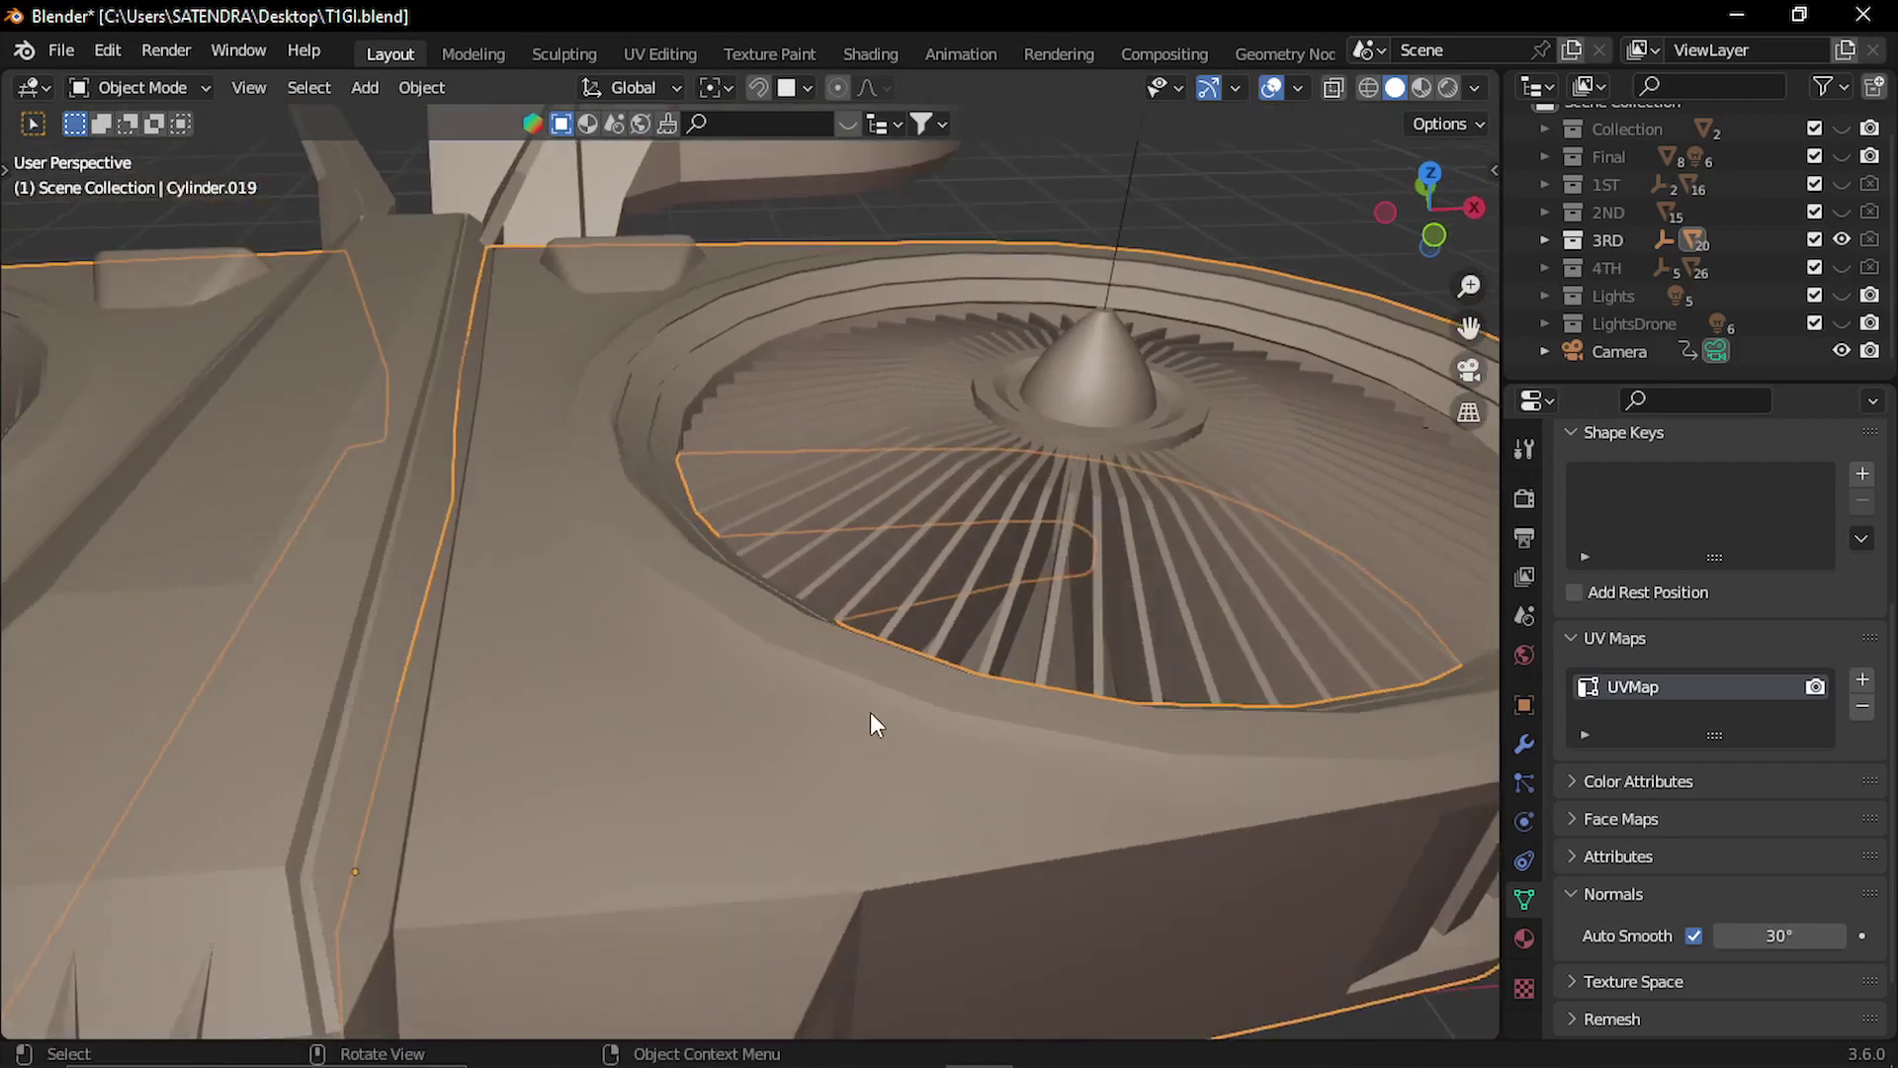
pyautogui.press('Tab')
pyautogui.moveTo(796, 709); pyautogui.dragTo(854, 723, button='middle')
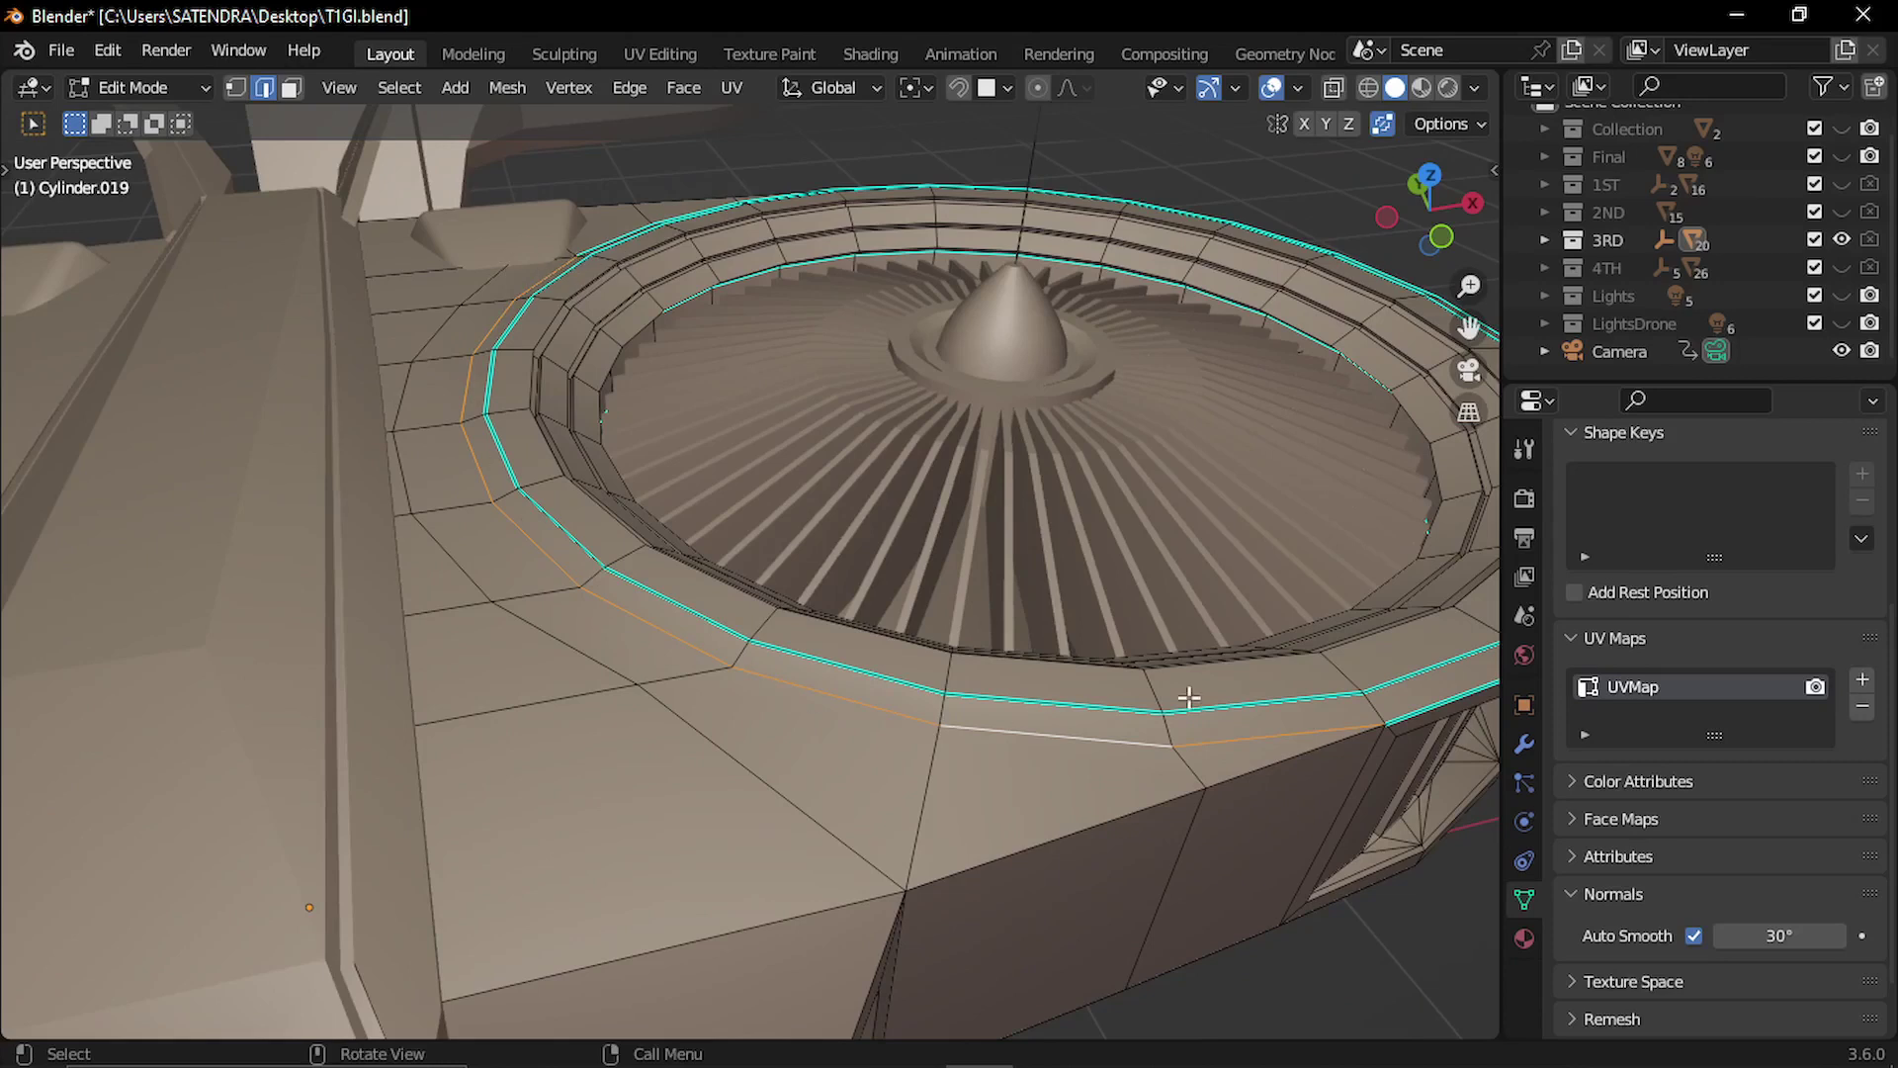
pyautogui.press('Tab')
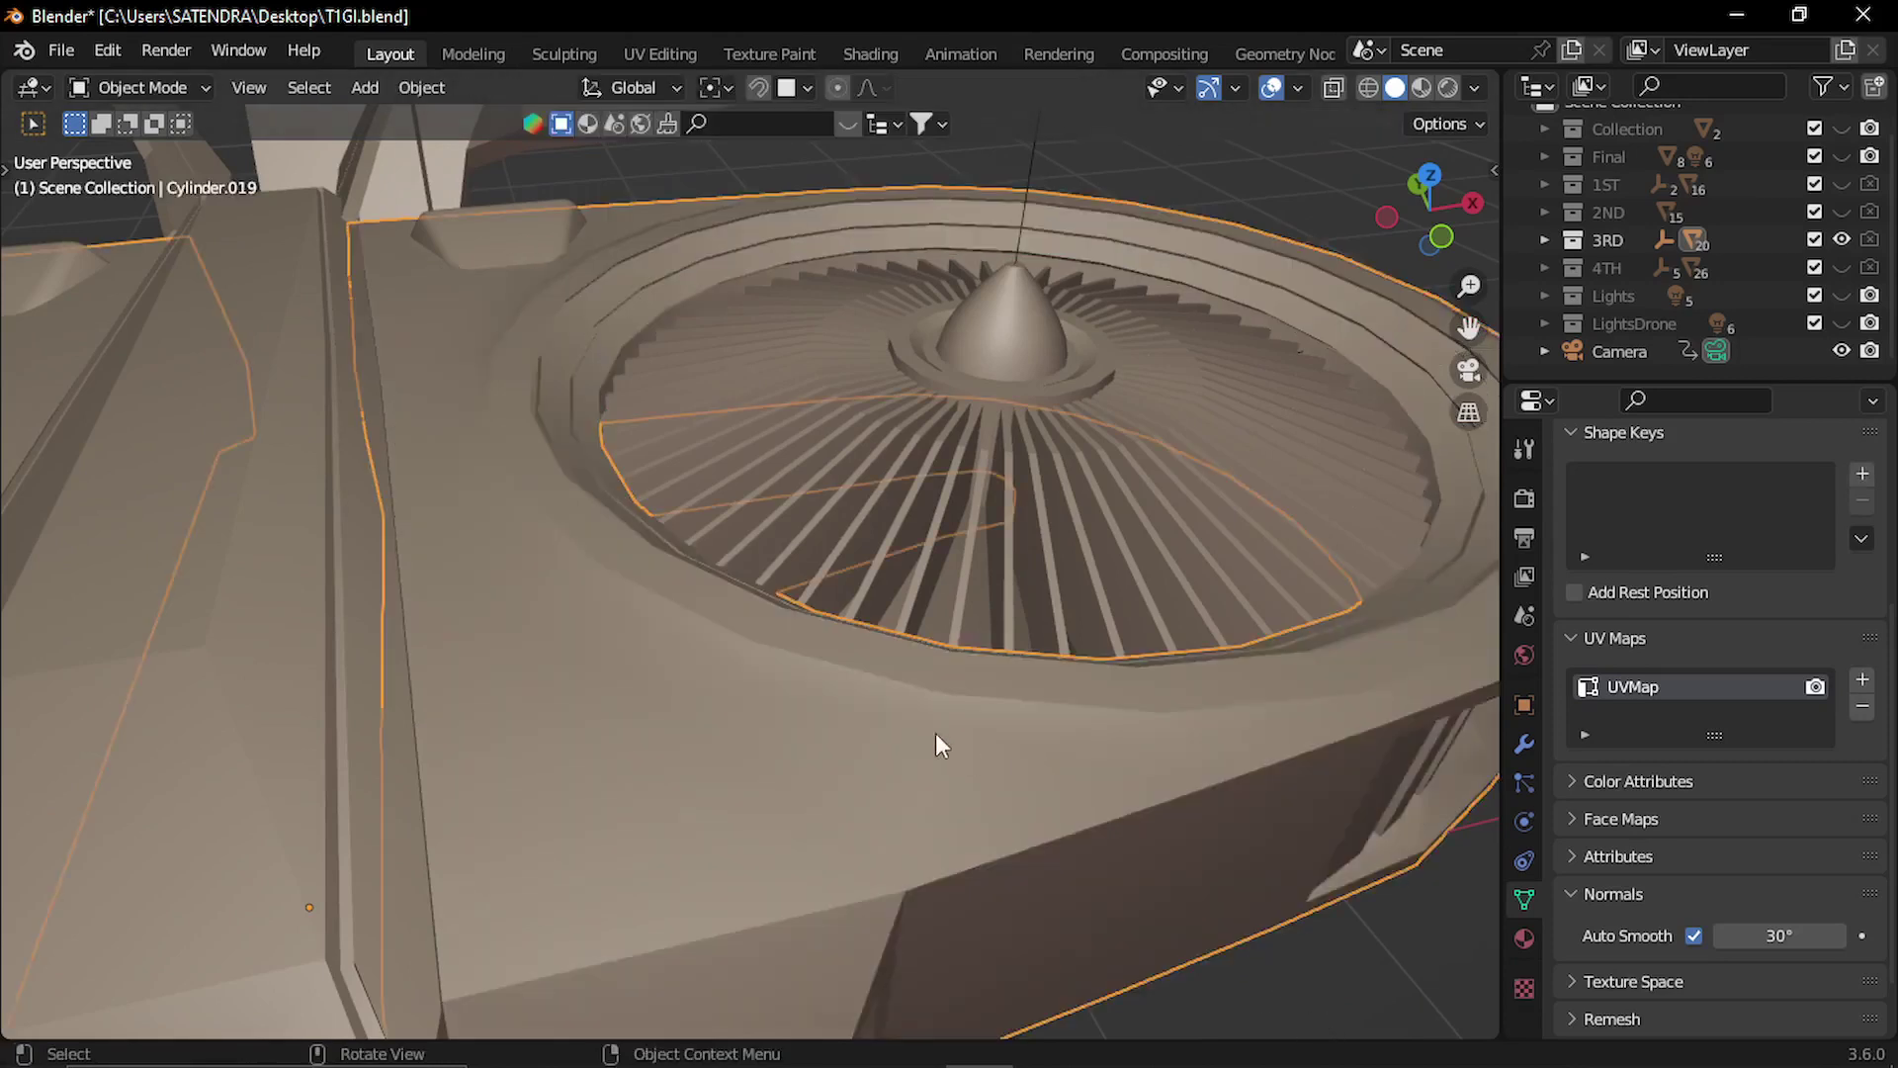
pyautogui.moveTo(936, 746); pyautogui.dragTo(1063, 739, button='middle')
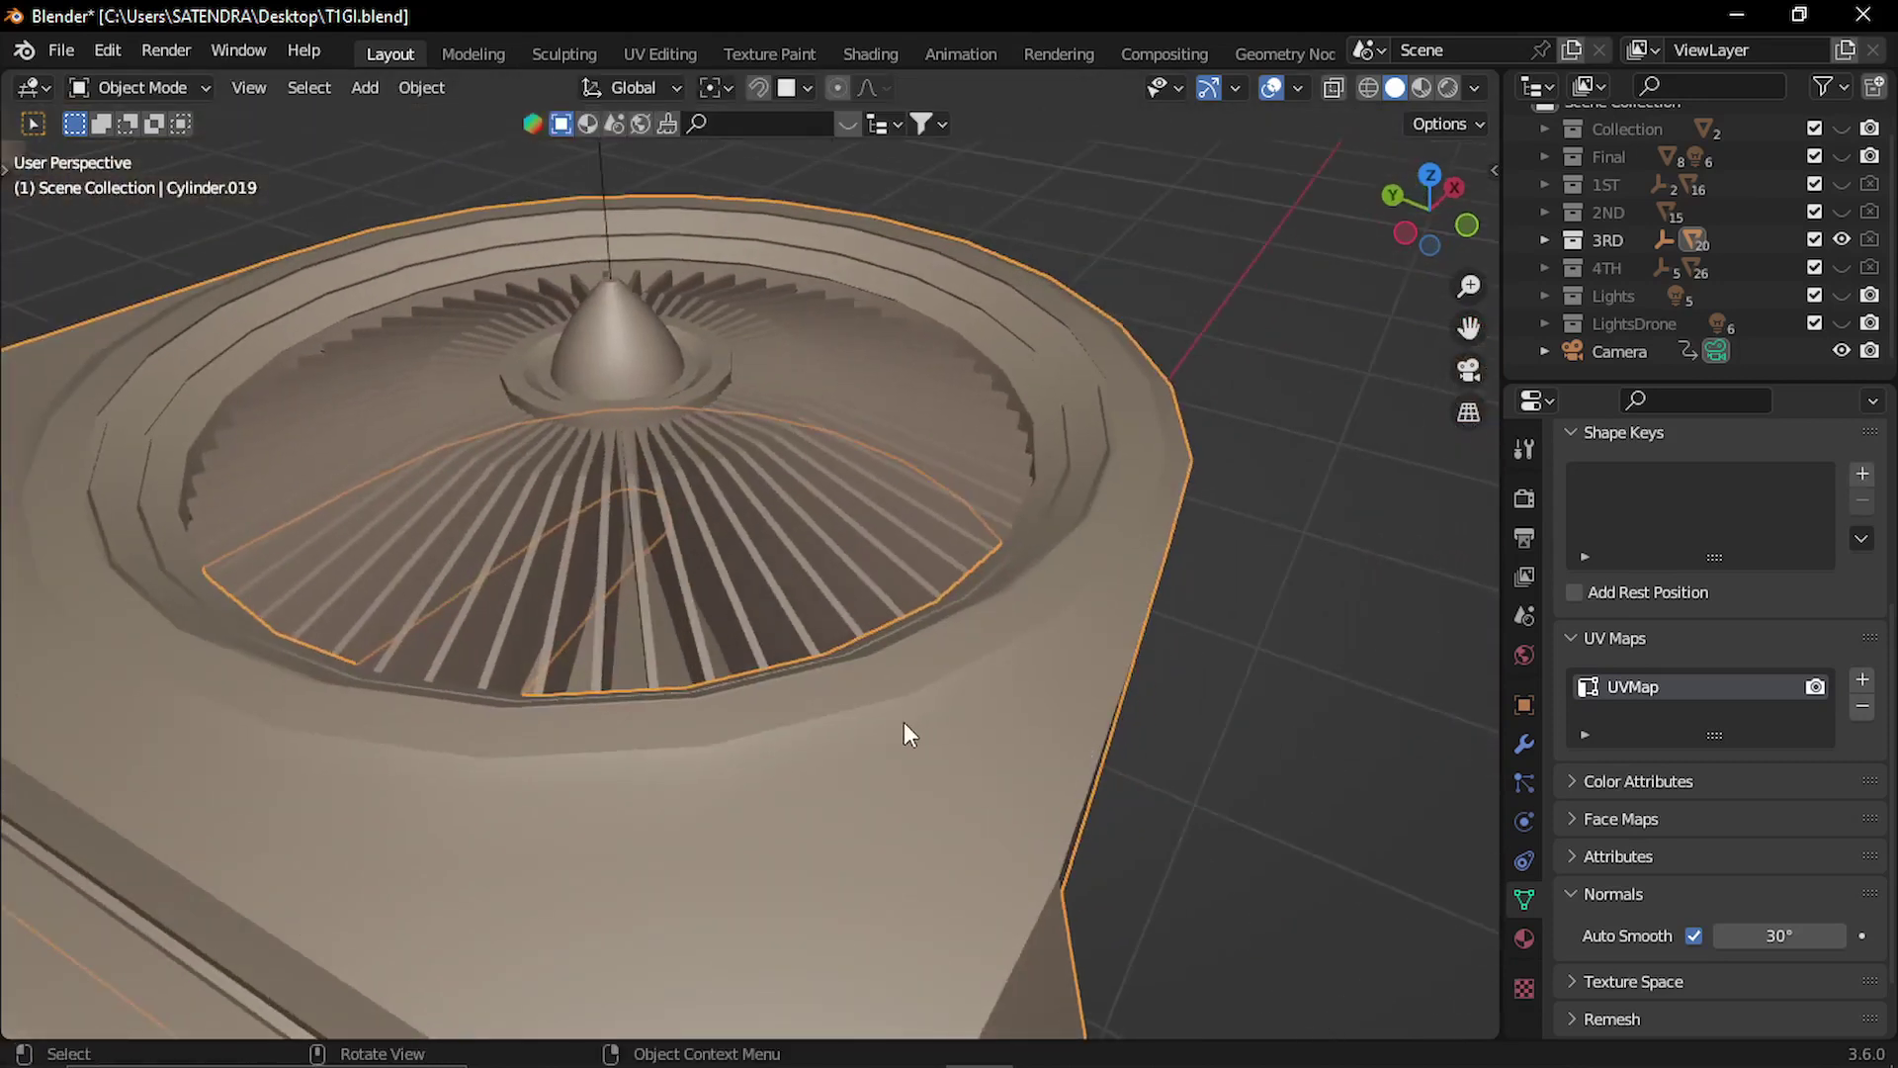
# Mark the edge loop surrounding the rotor opening as sharp in Edit Mode.
pyautogui.moveTo(904, 722); pyautogui.dragTo(751, 736, button='middle')
pyautogui.press('Tab')
pyautogui.moveTo(918, 780); pyautogui.dragTo(782, 792, button='middle')
pyautogui.keyDown('alt'); pyautogui.click(841, 773); pyautogui.keyUp('alt')
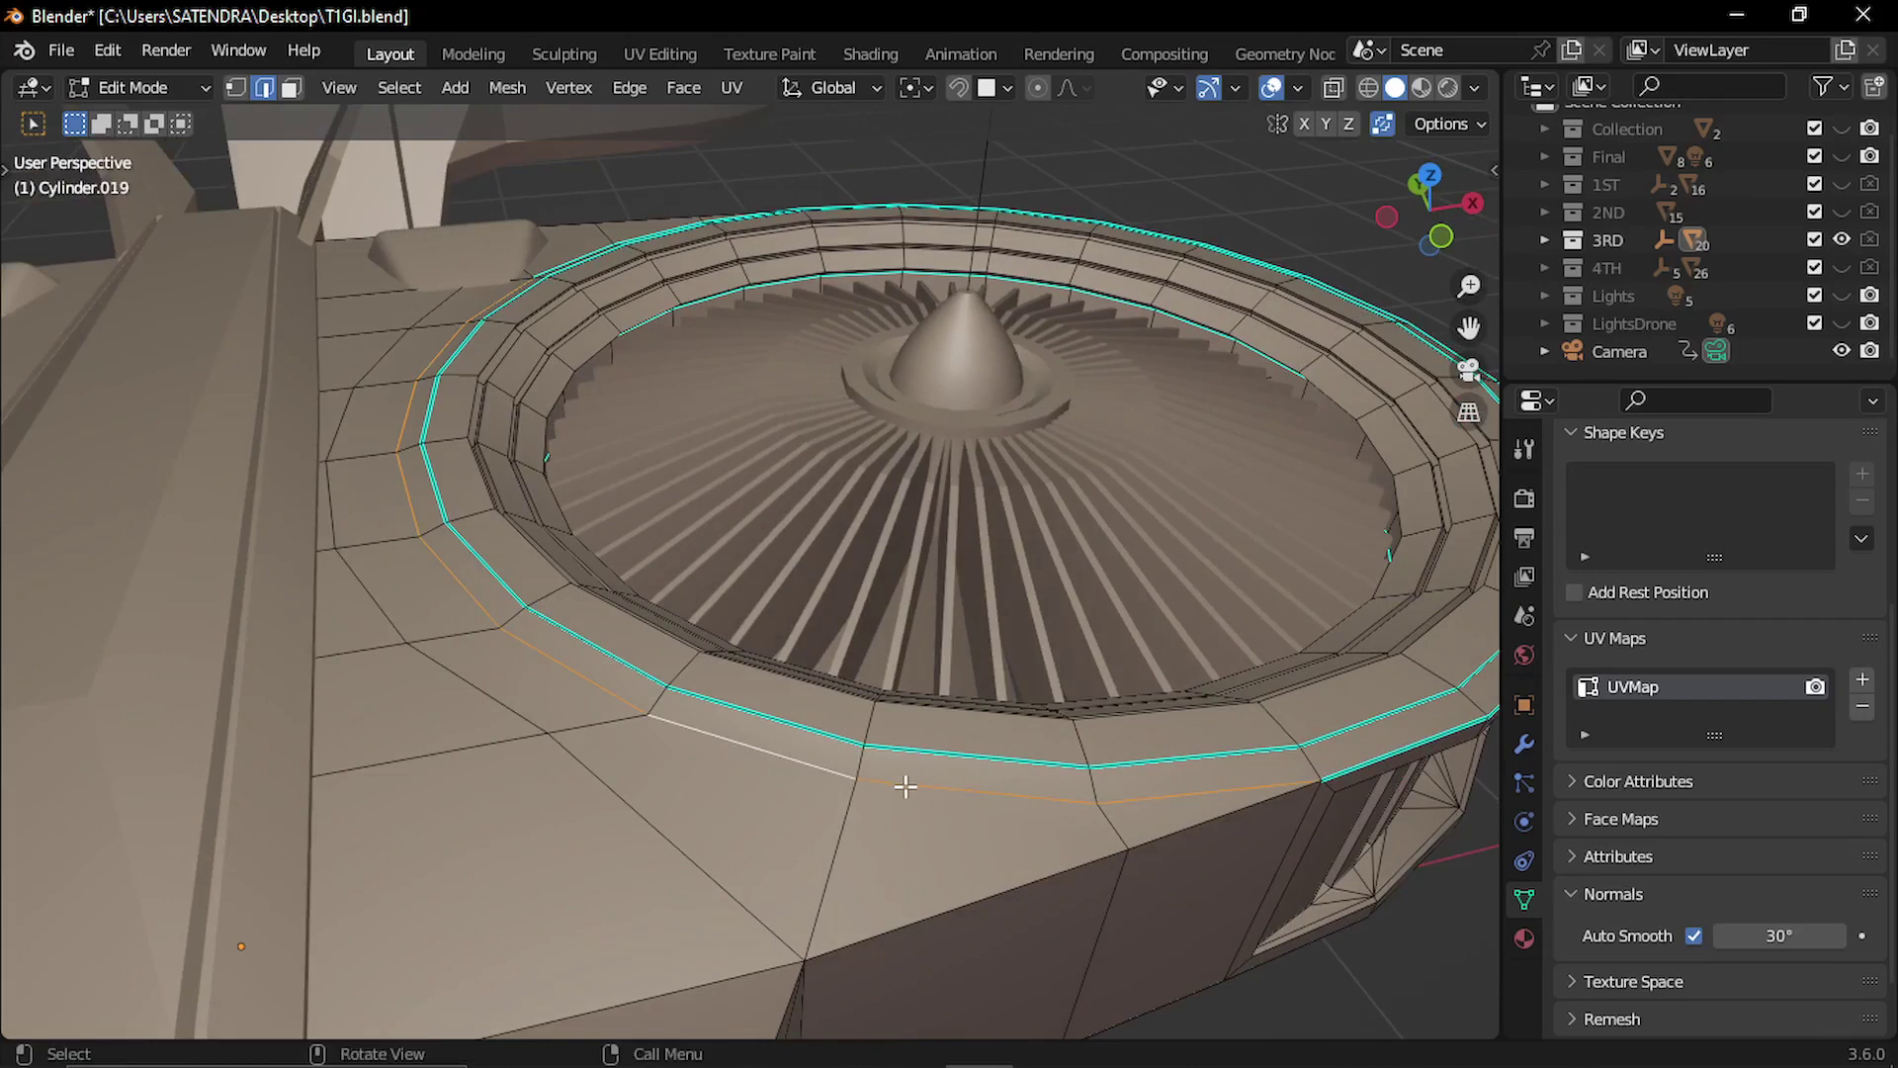
pyautogui.hotkey('ctrl', 'e')
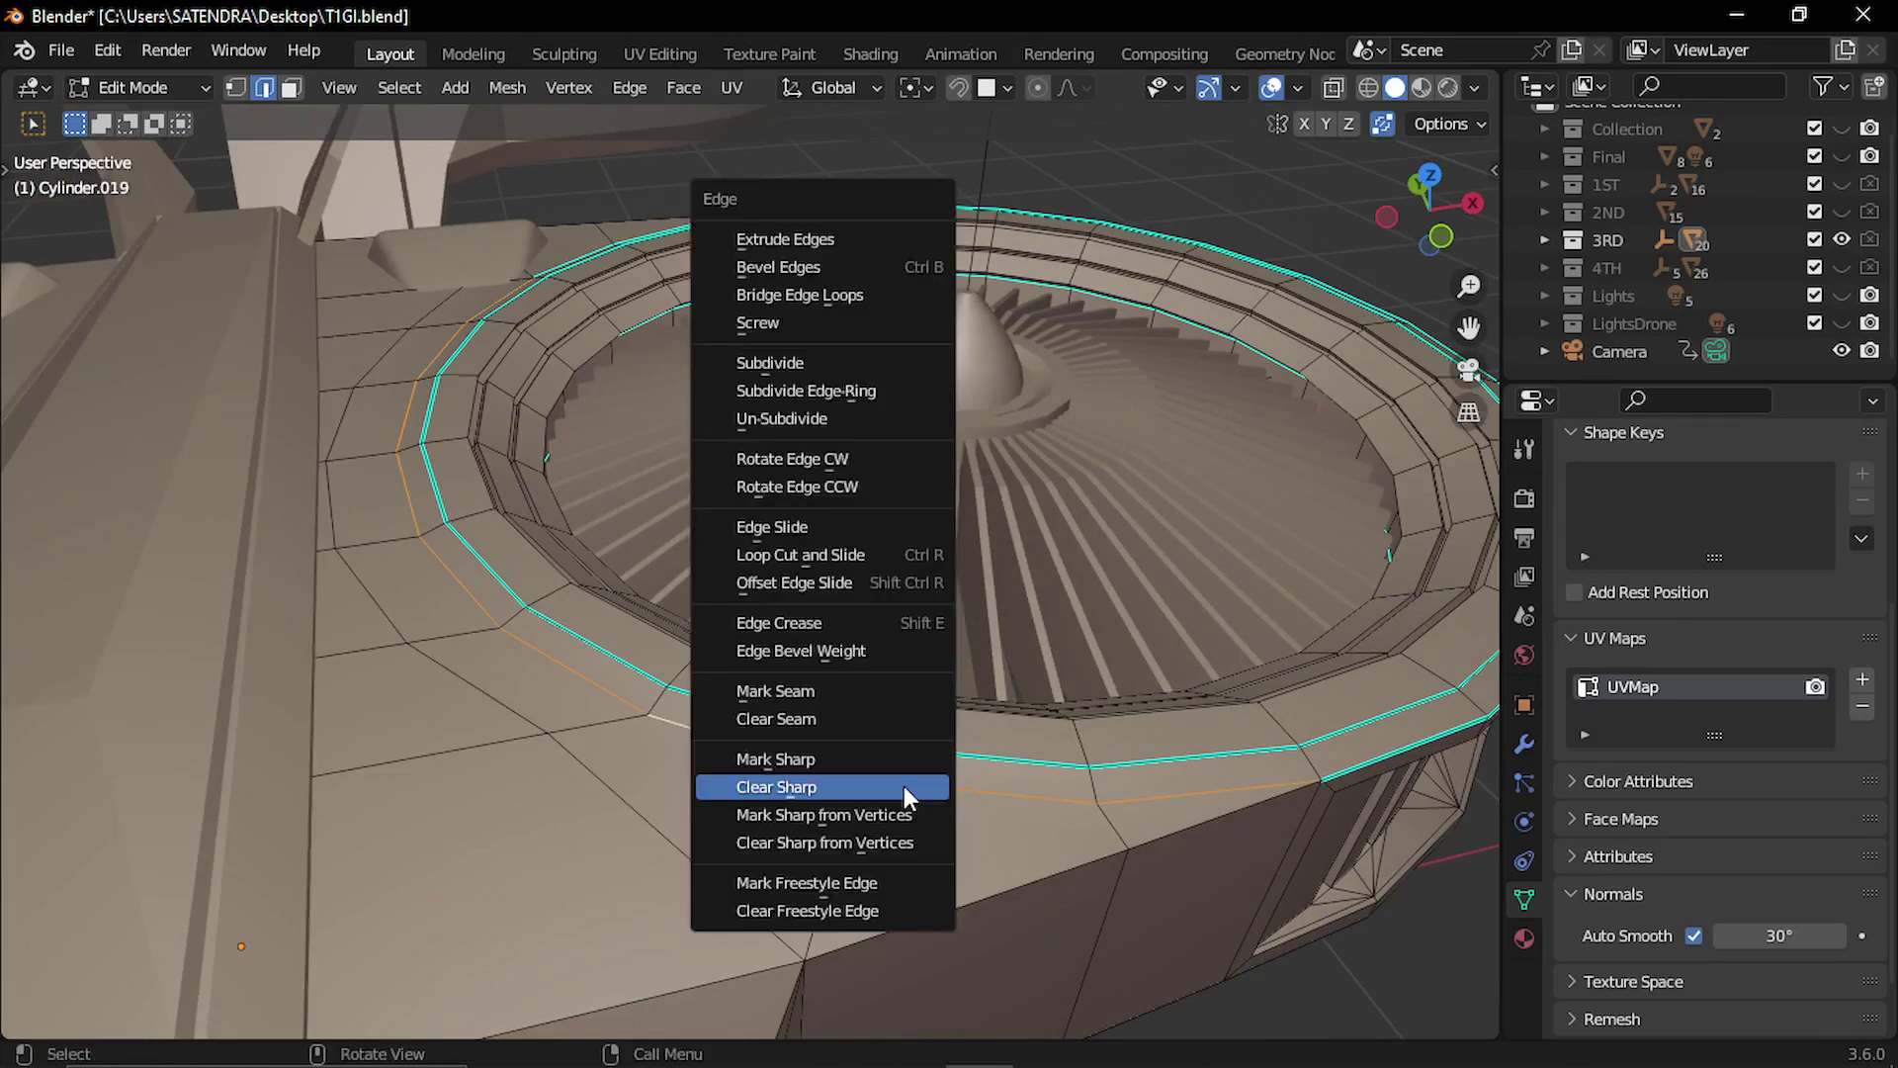
pyautogui.click(837, 761)
pyautogui.scroll(-2, 942, 747)
pyautogui.press('Tab')
pyautogui.hotkey('alt', 'a')
# Try moving the small recess on the rotor housing's outer wall along the global Y axis.
pyautogui.moveTo(829, 672); pyautogui.dragTo(1097, 766, button='middle')
pyautogui.keyDown('shift'); pyautogui.moveTo(832, 774); pyautogui.dragTo(1299, 531, button='middle'); pyautogui.keyUp('shift')
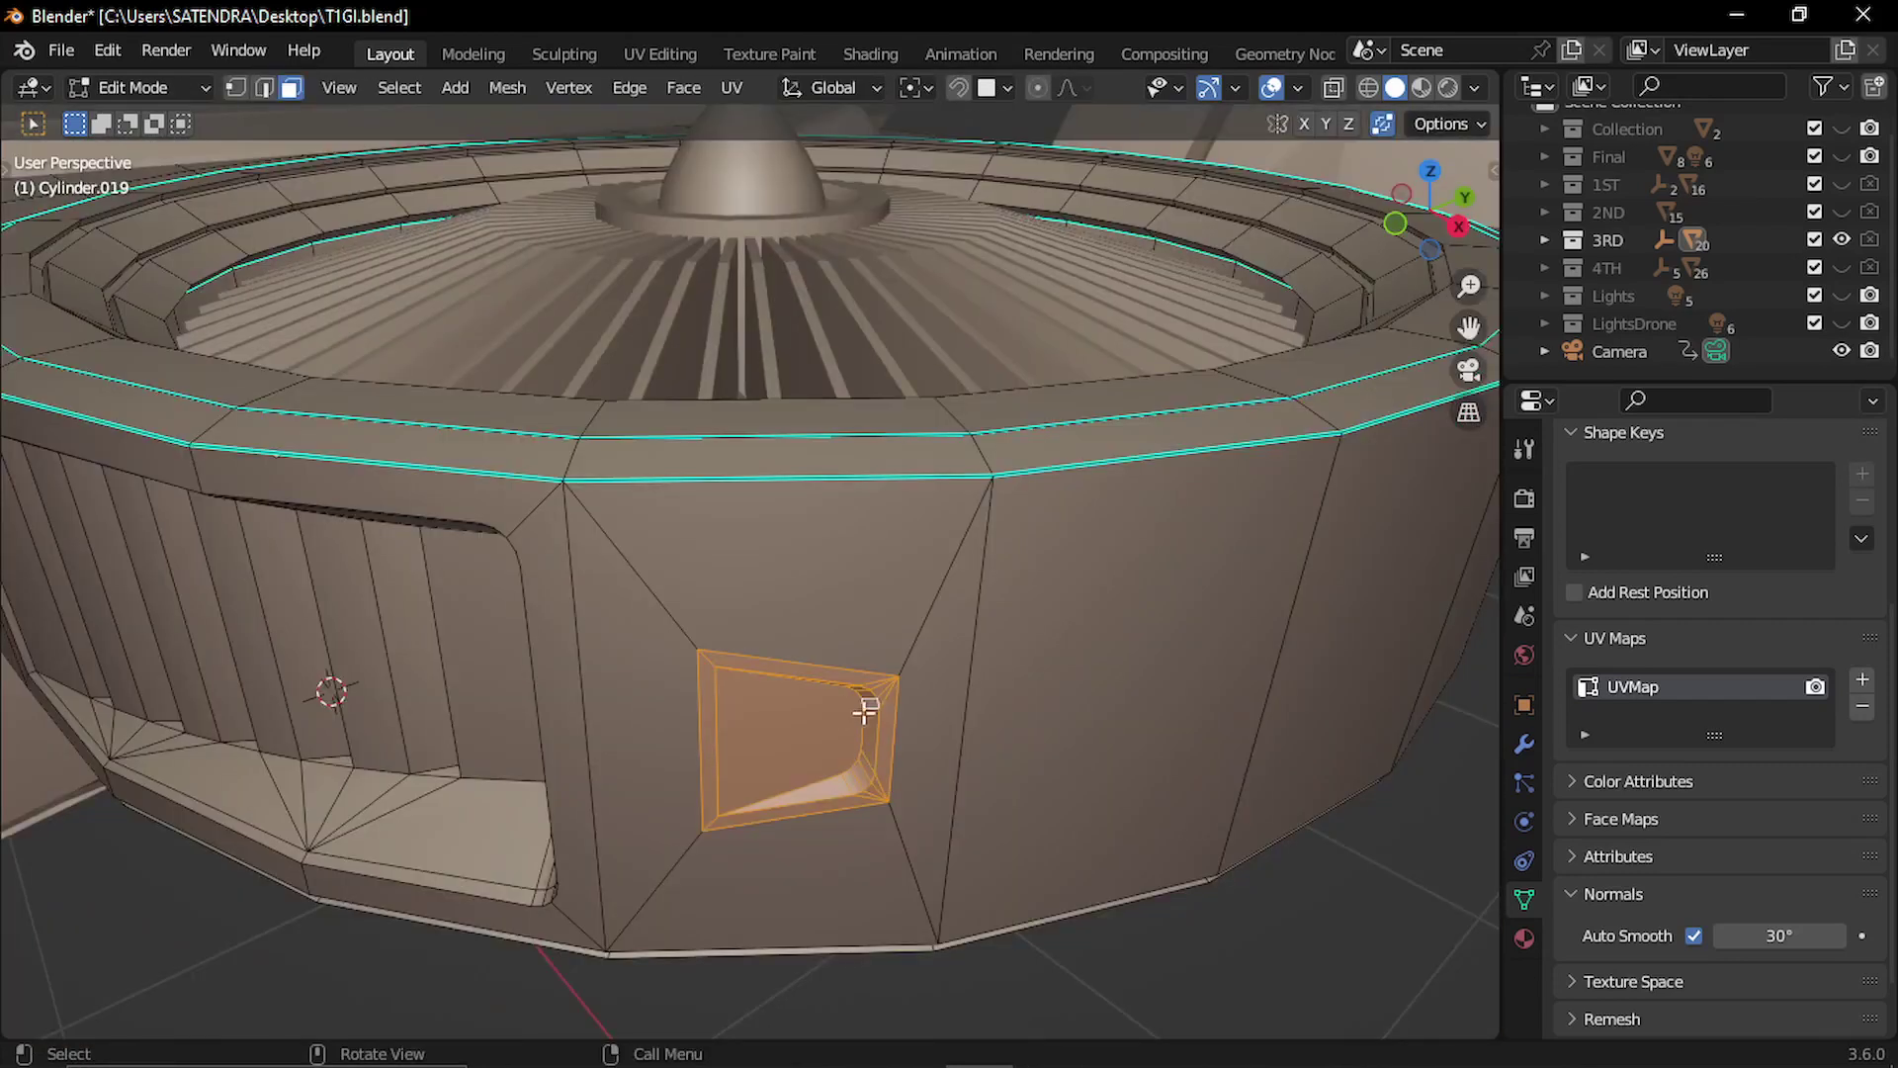
pyautogui.moveTo(866, 710); pyautogui.dragTo(838, 757, button='middle')
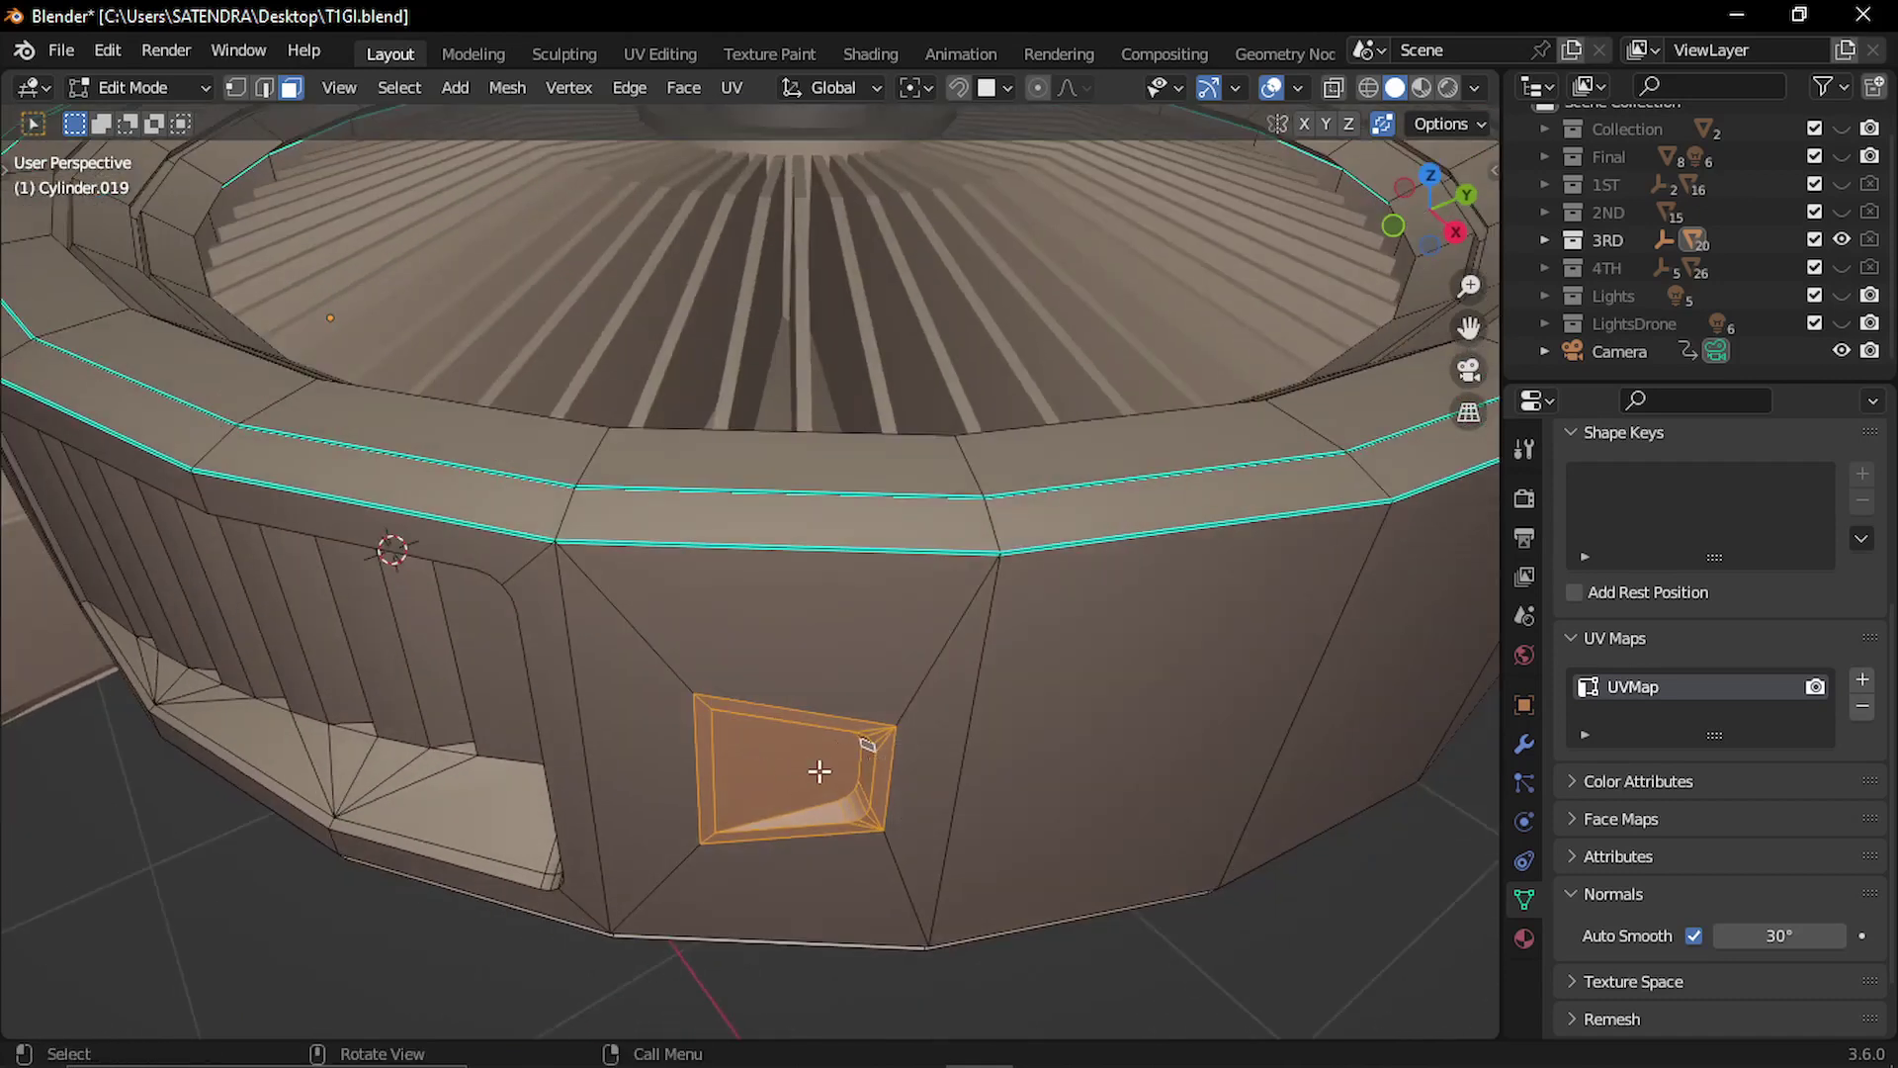
pyautogui.moveTo(811, 707)
pyautogui.mouseDown(button='middle')
pyautogui.moveTo(839, 719)
pyautogui.moveTo(845, 703)
pyautogui.mouseUp(button='middle')
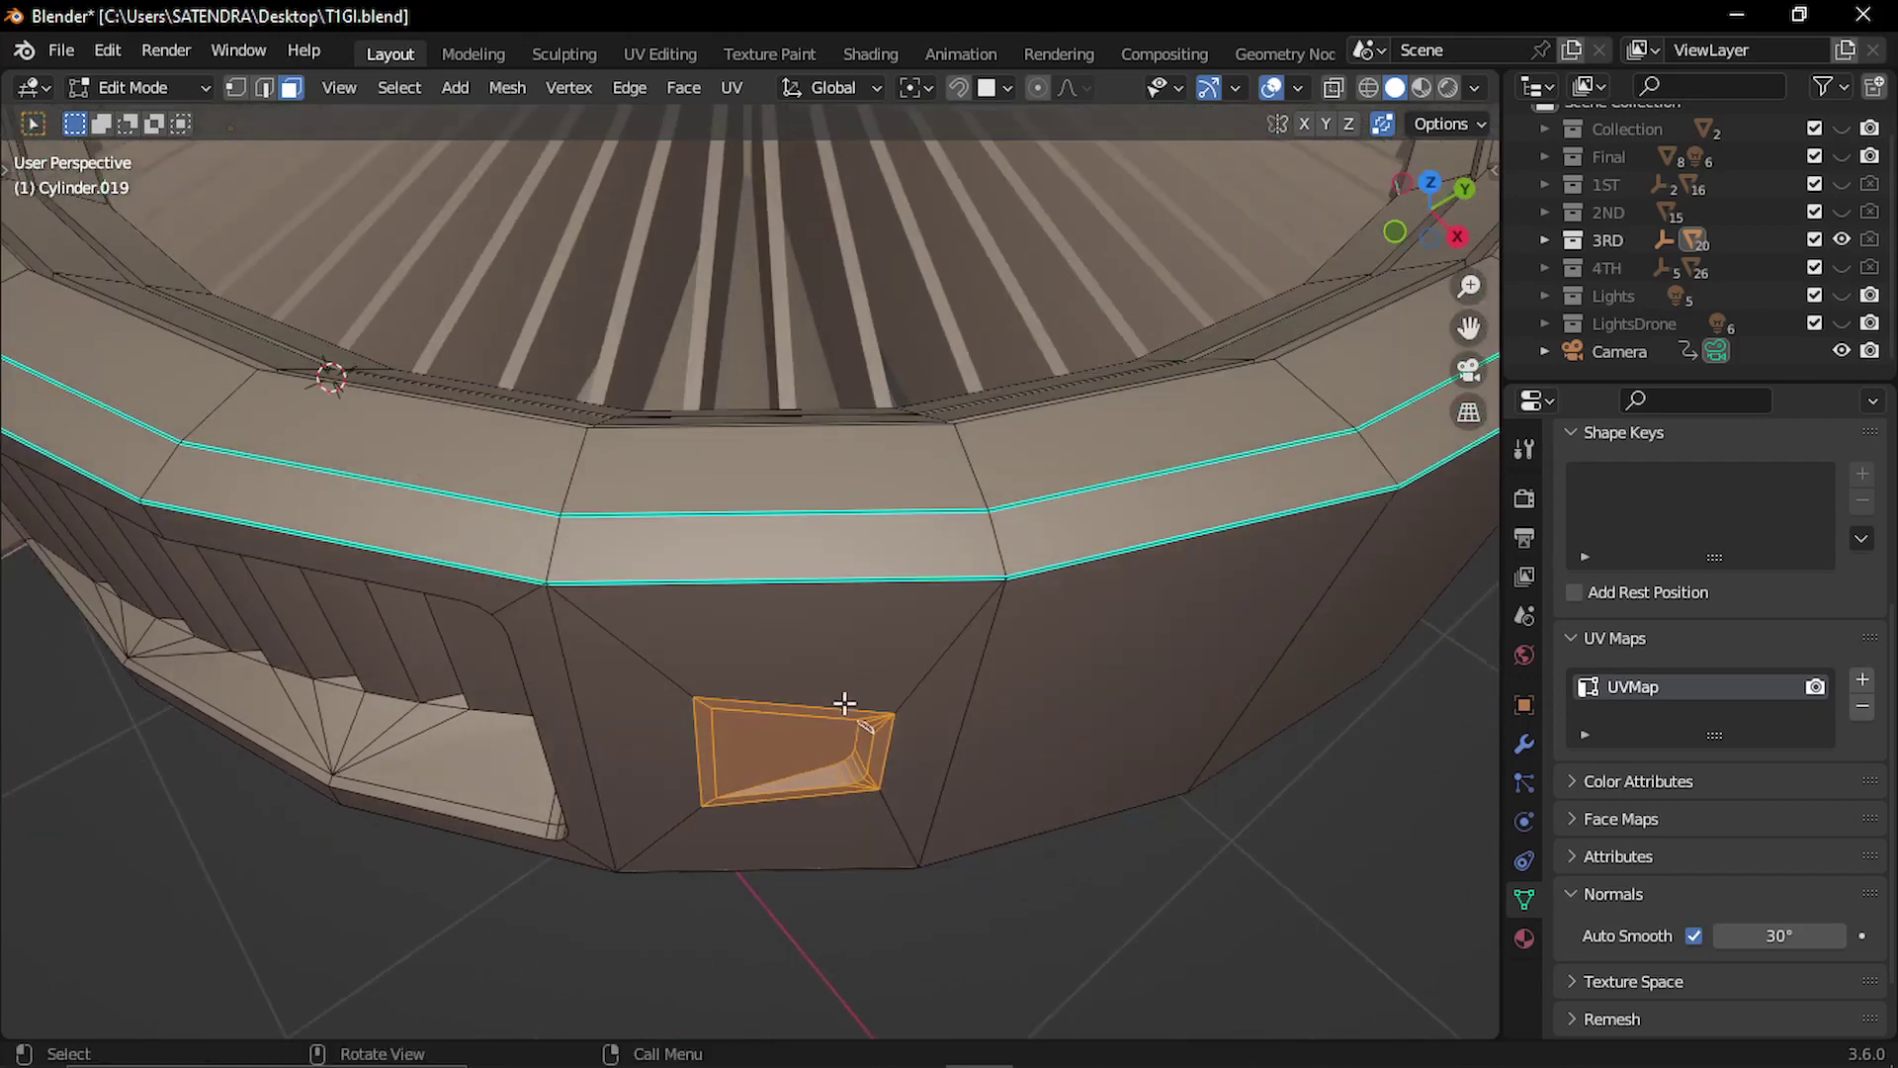
pyautogui.click(858, 95)
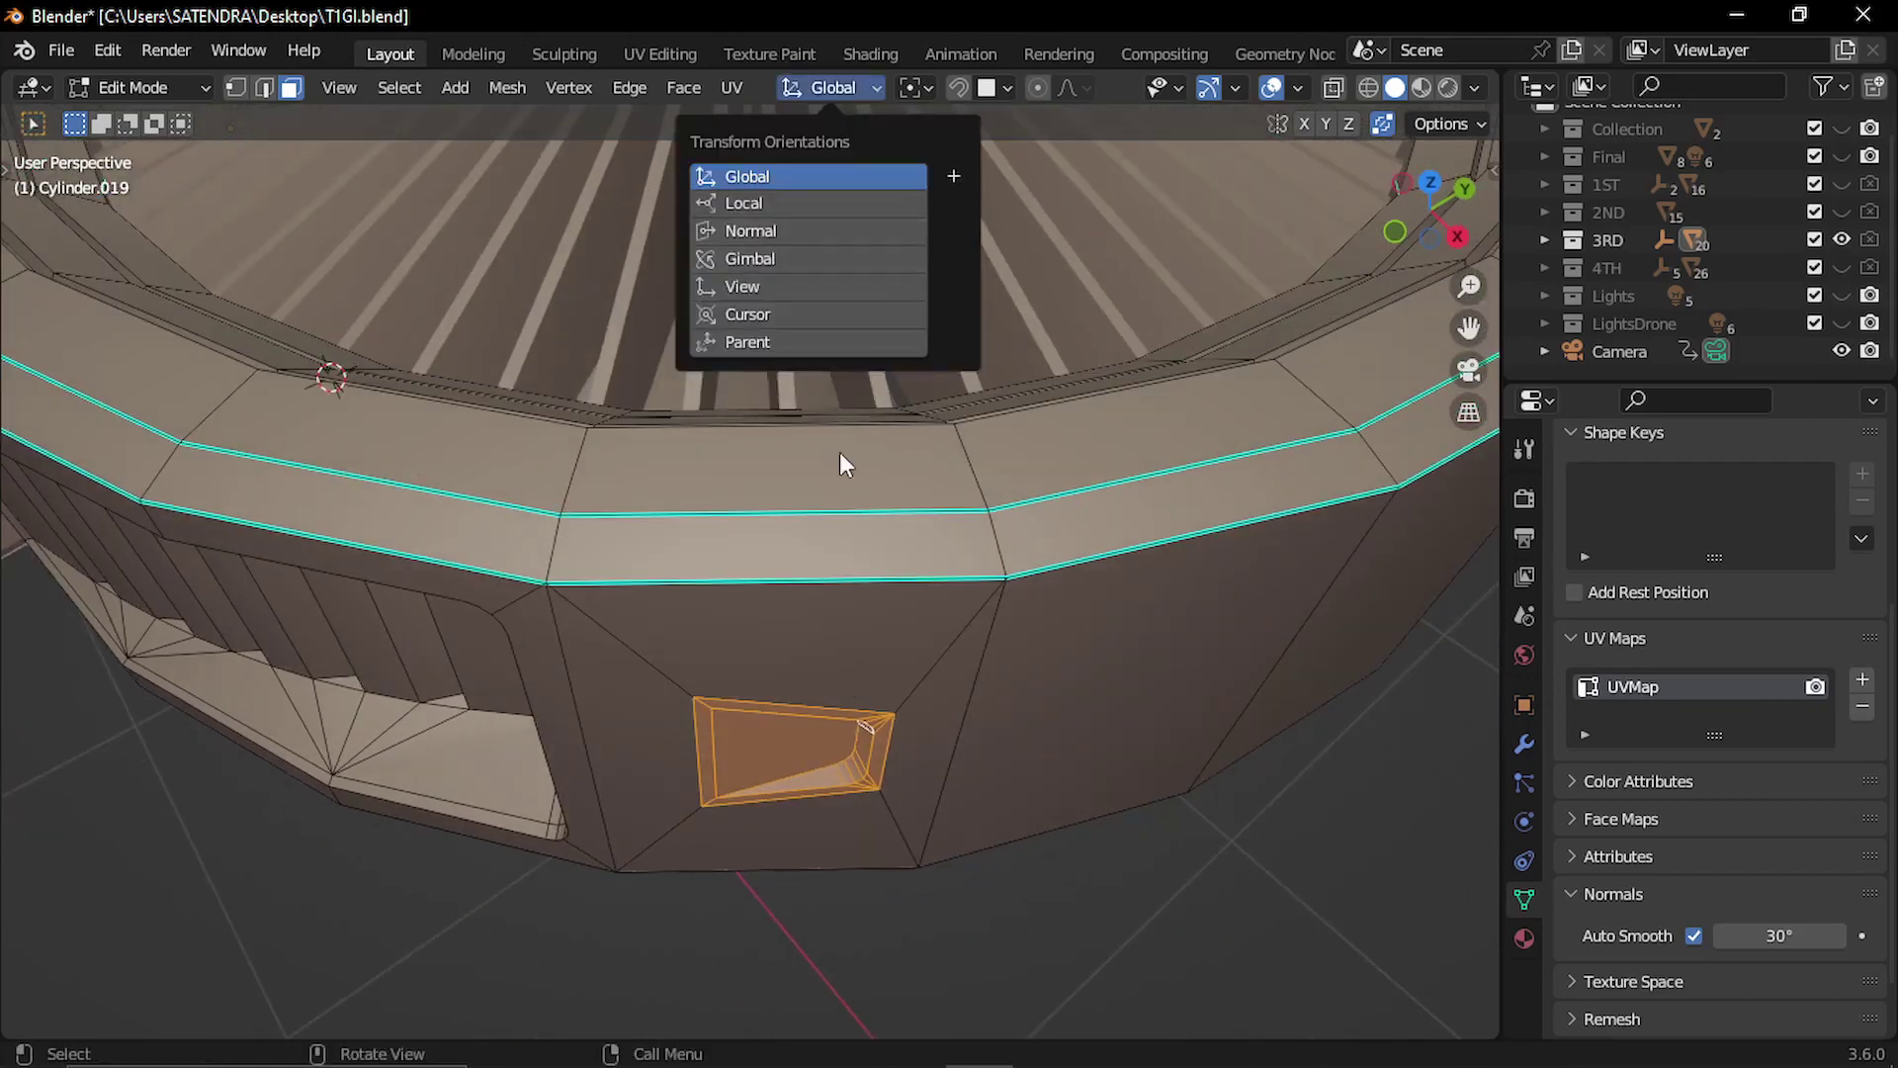
pyautogui.moveTo(848, 763); pyautogui.dragTo(775, 703, button='middle')
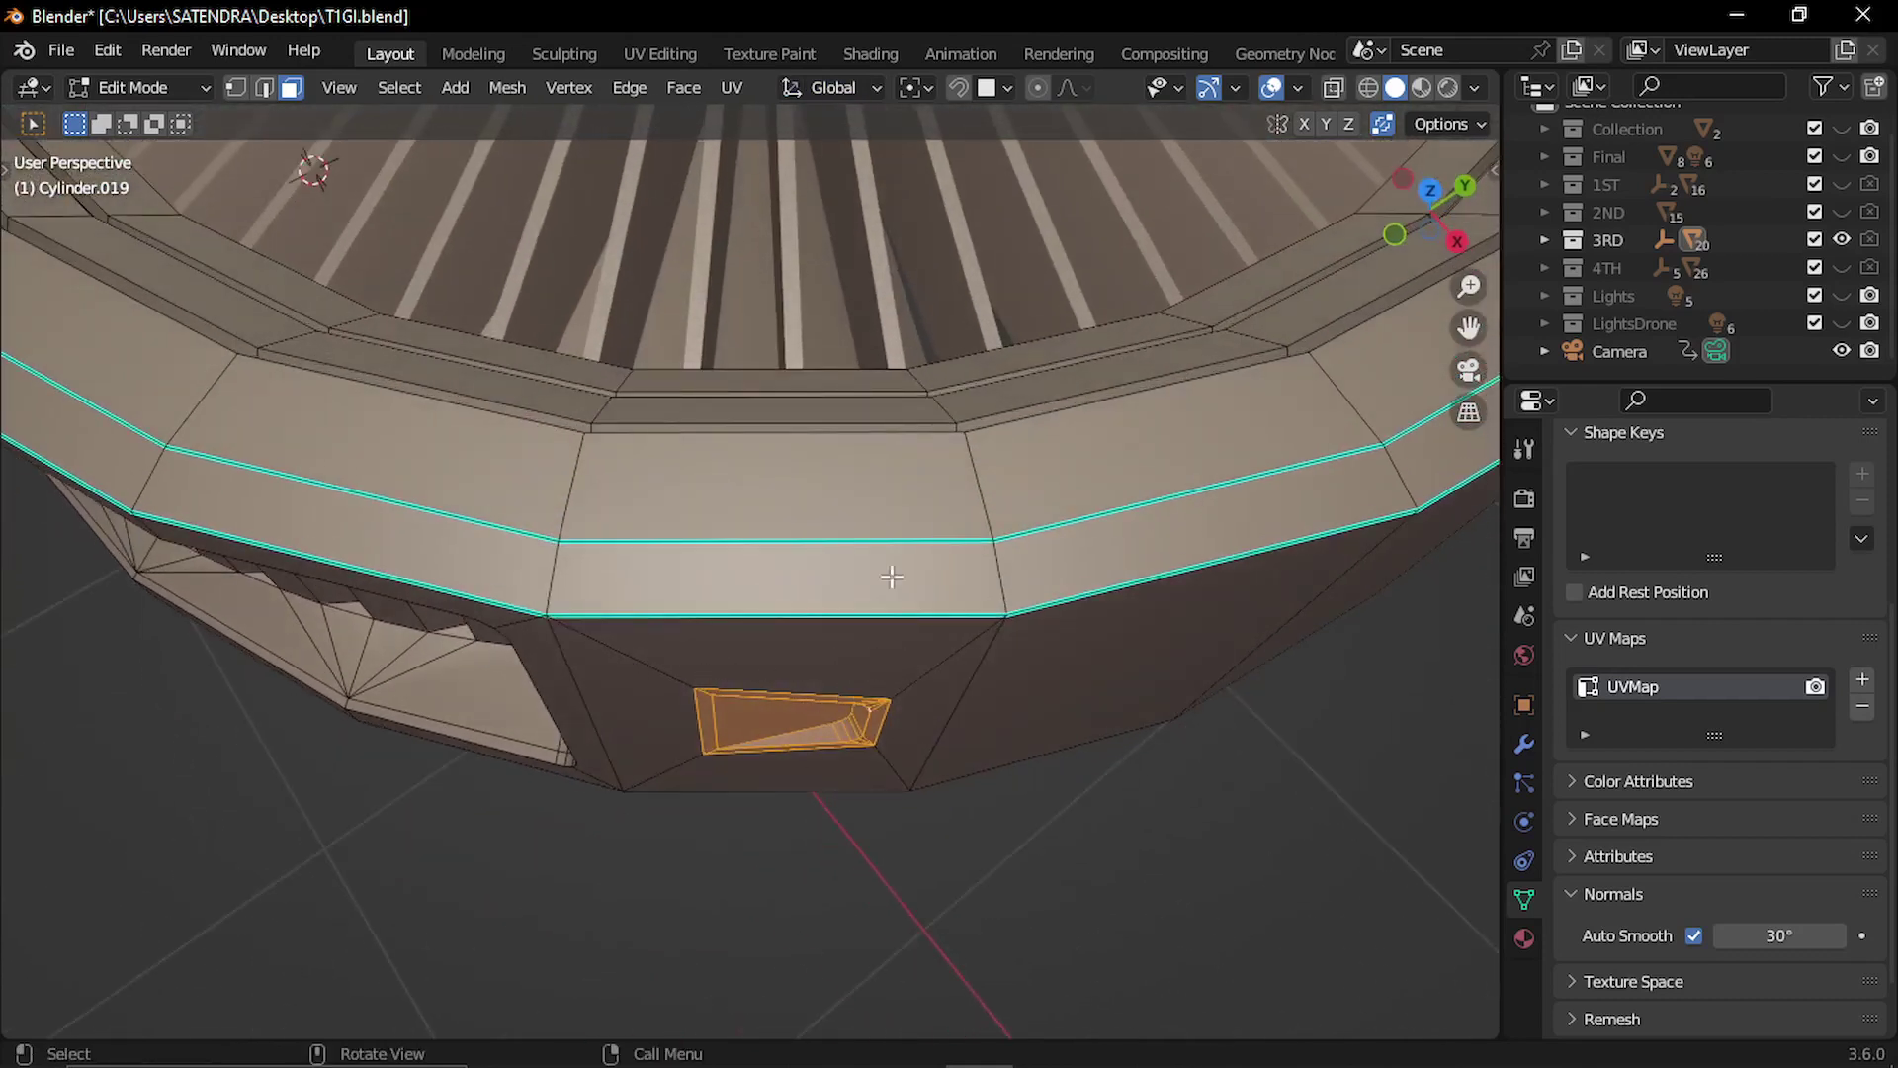
pyautogui.click(857, 87)
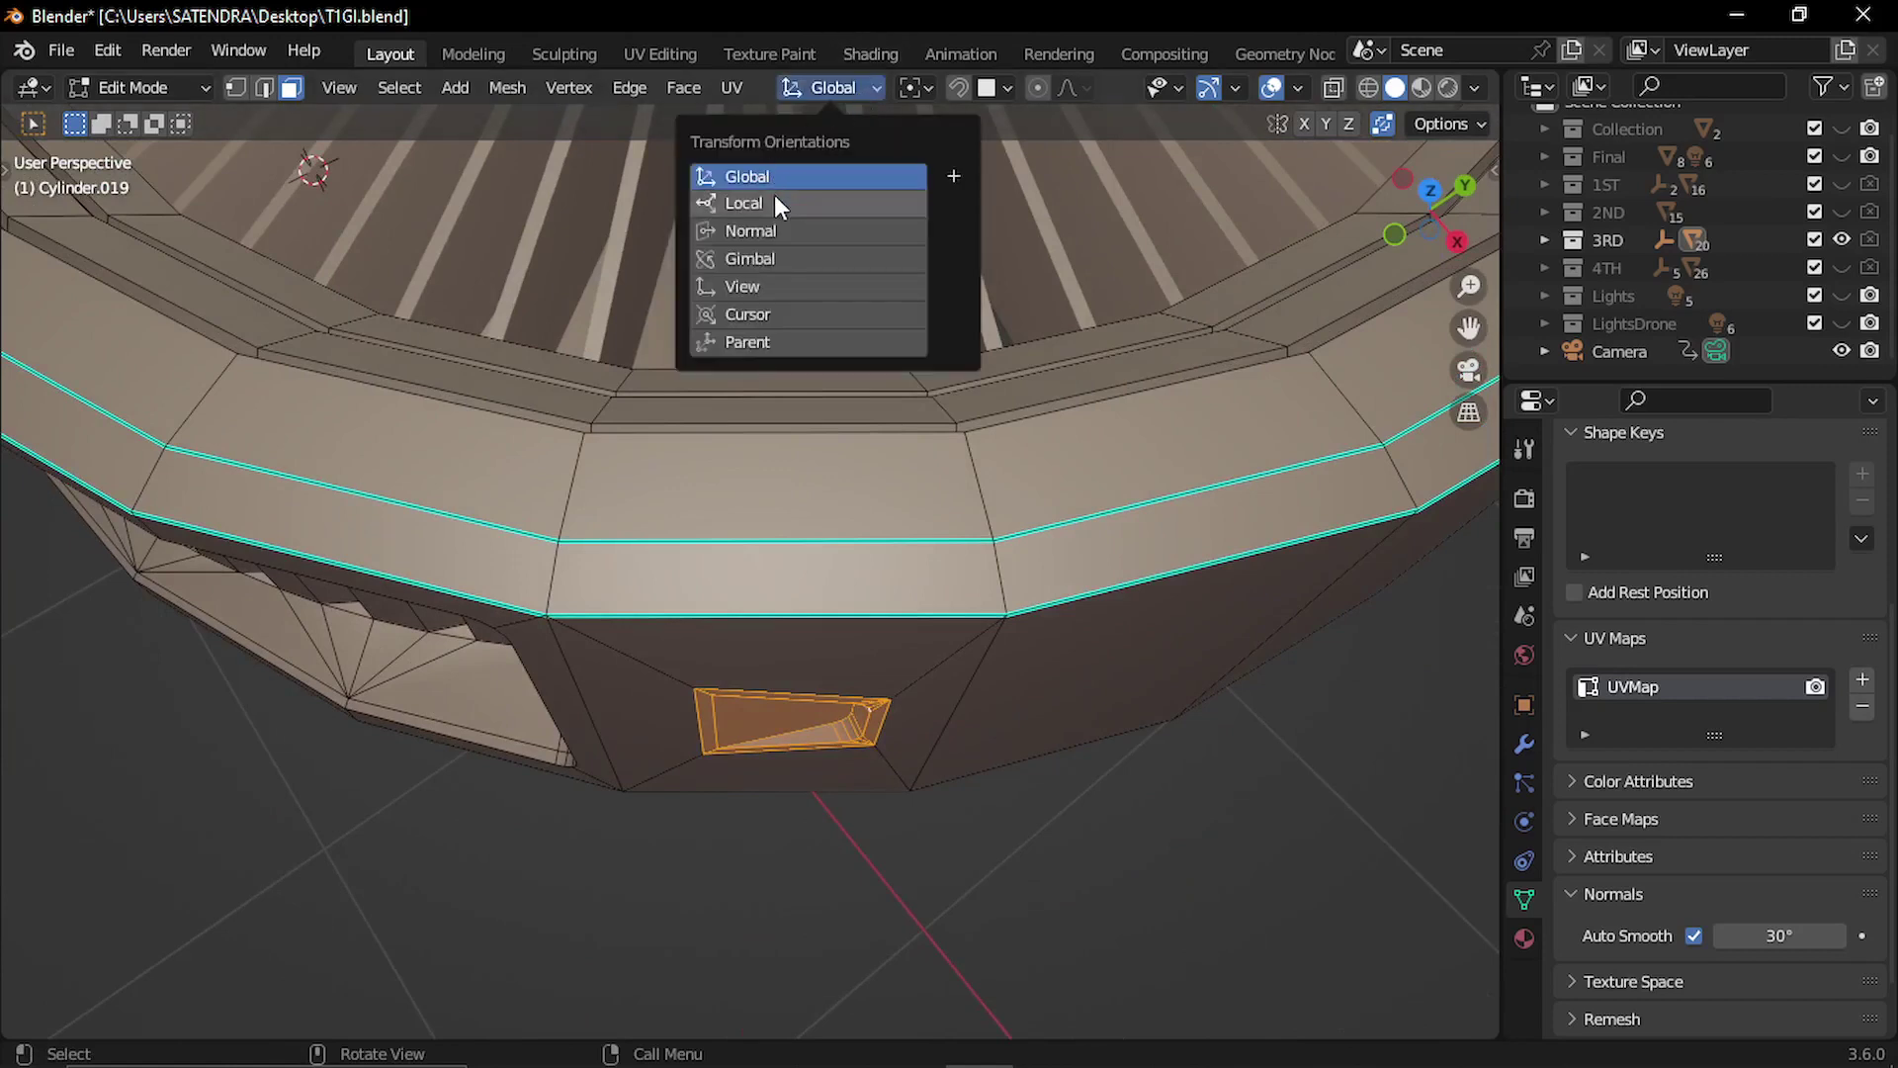
pyautogui.press('g')
pyautogui.press('y')
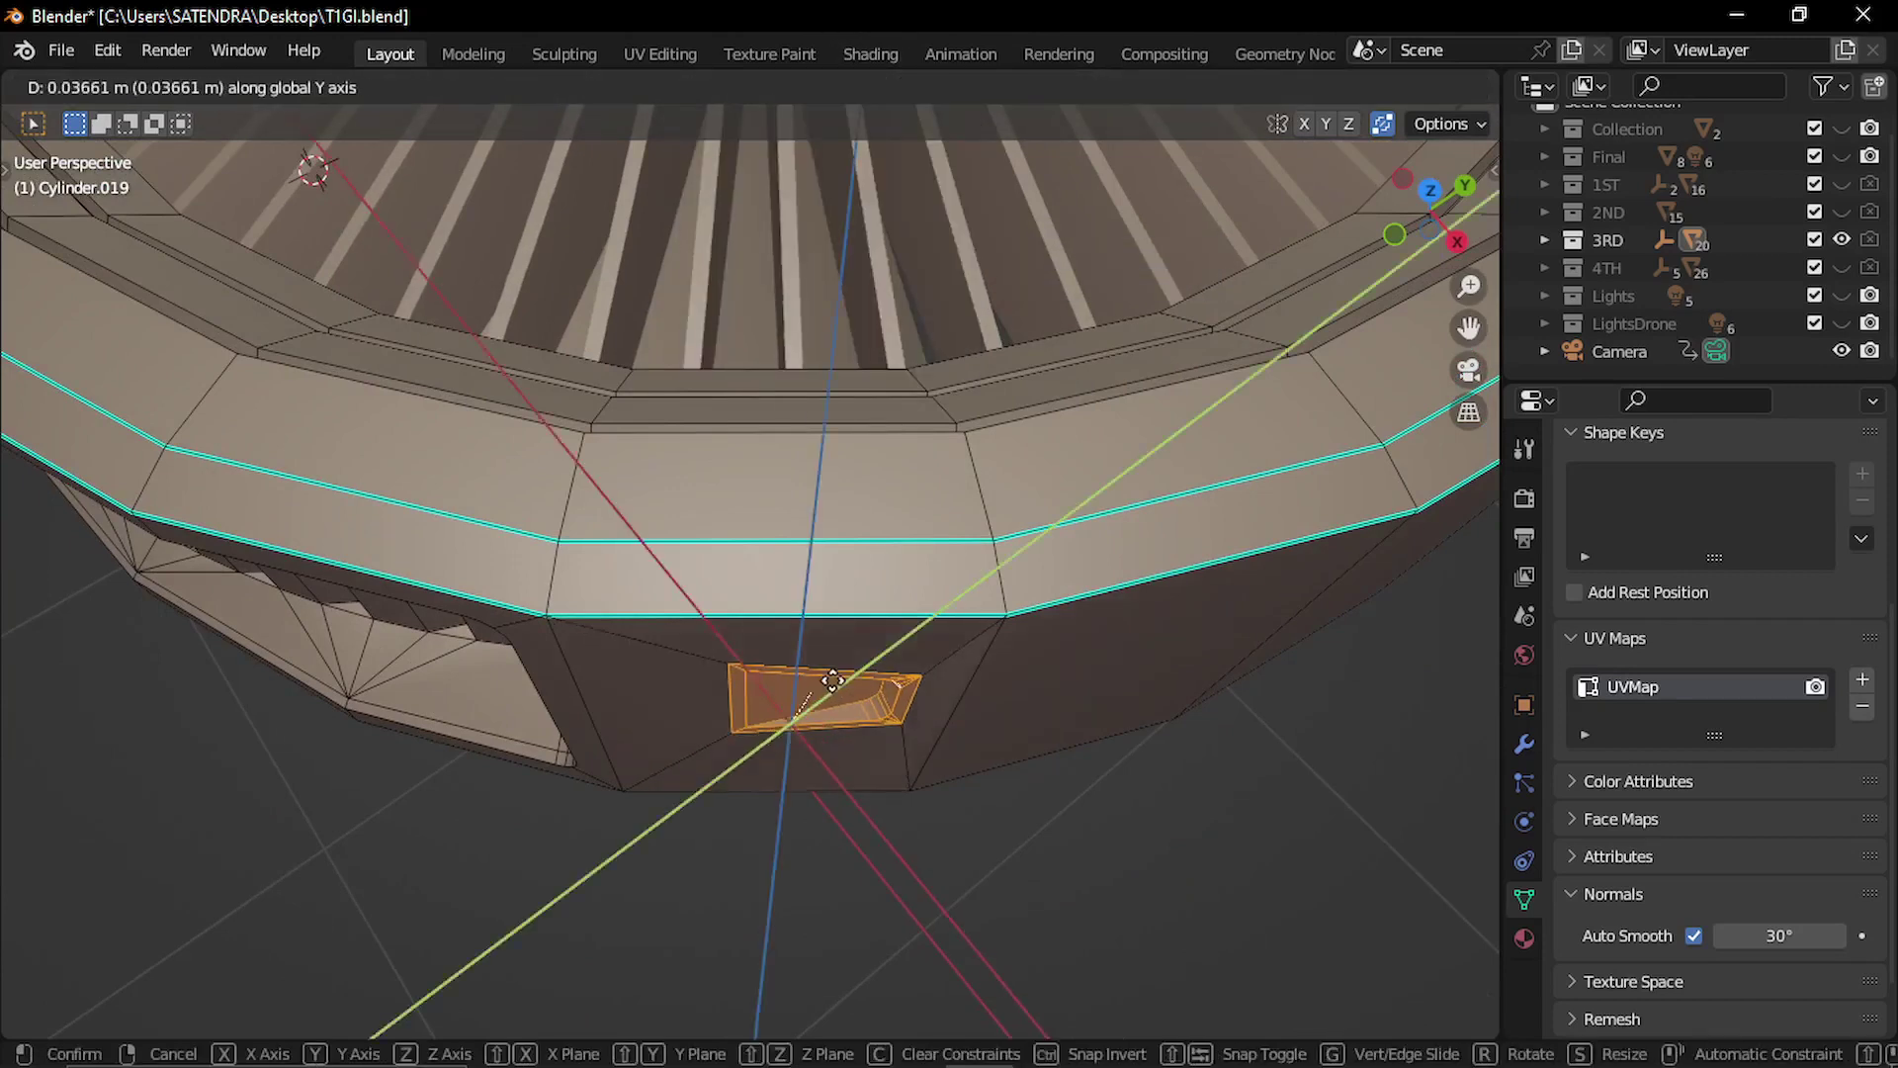
pyautogui.click(801, 723)
pyautogui.moveTo(805, 714); pyautogui.dragTo(817, 576, button='middle')
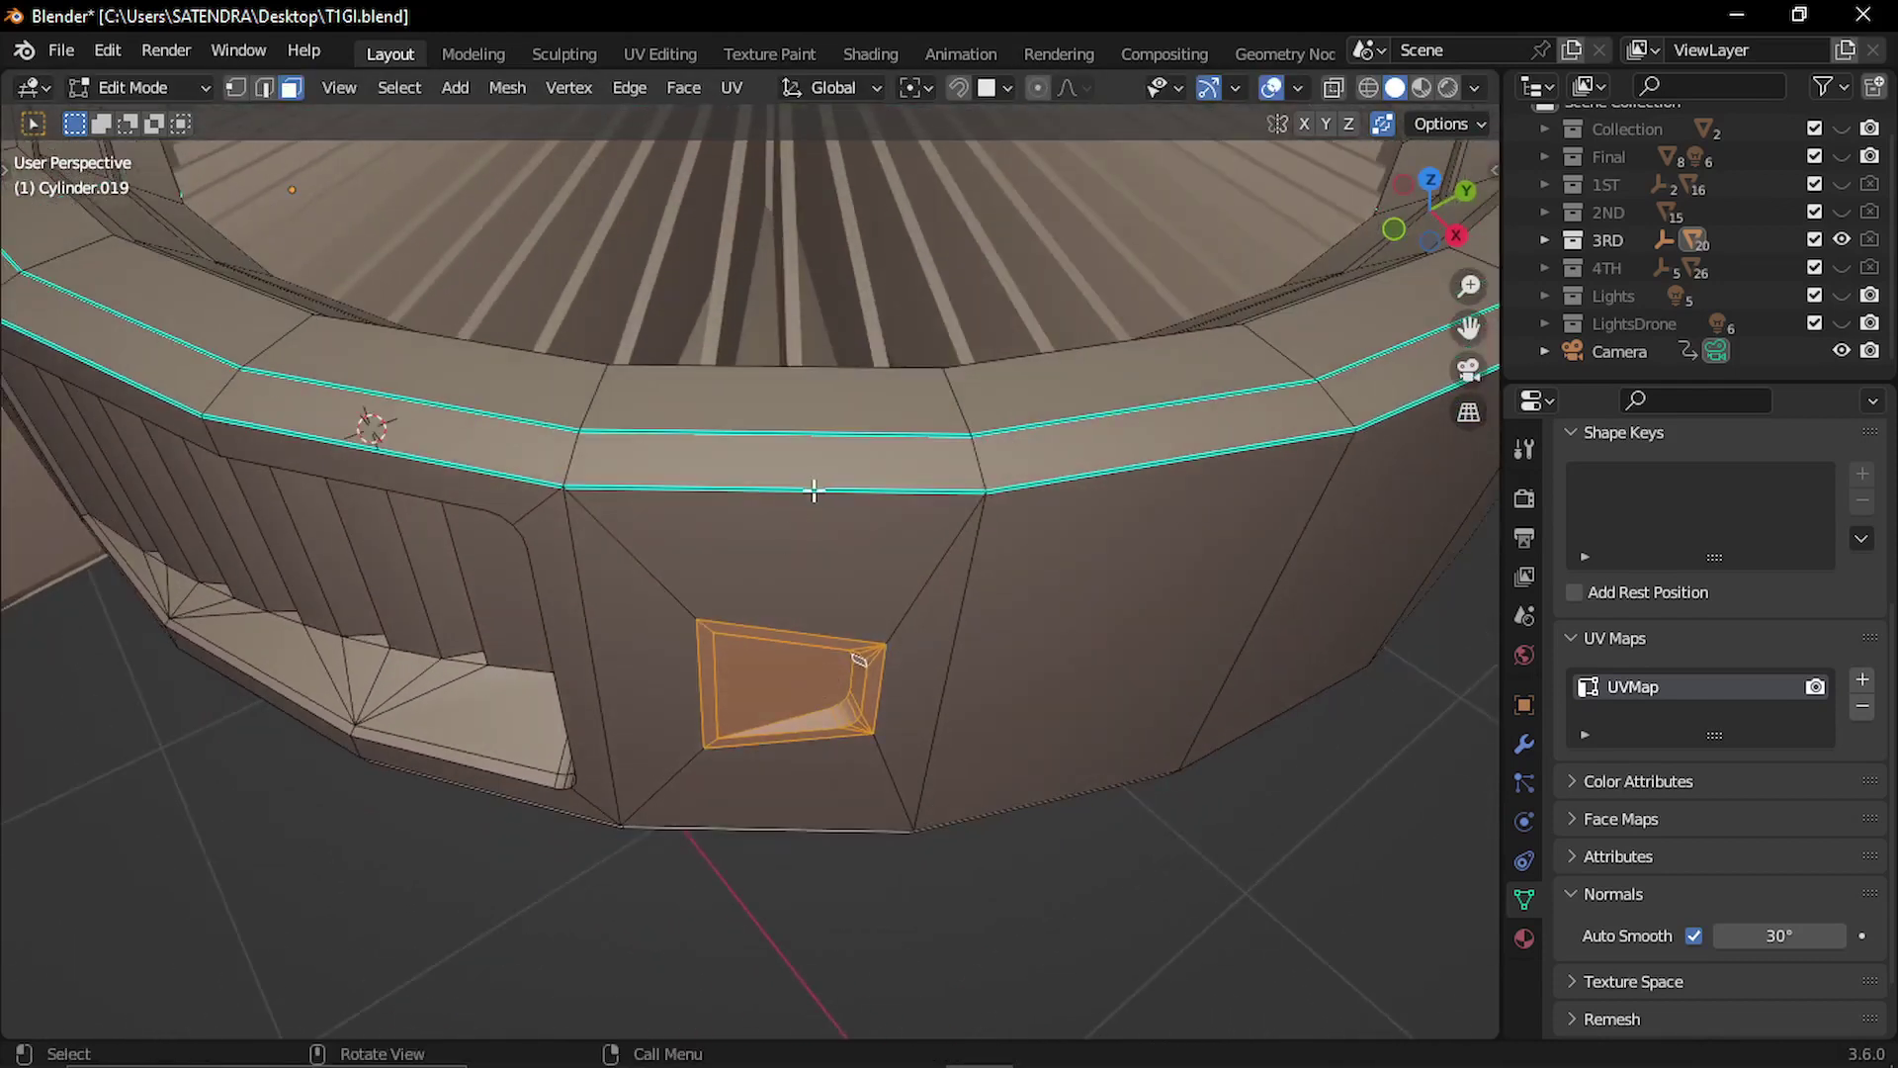
# Create a custom transform orientation from the upper edge of the wall panel above the small recess.
pyautogui.click(815, 496)
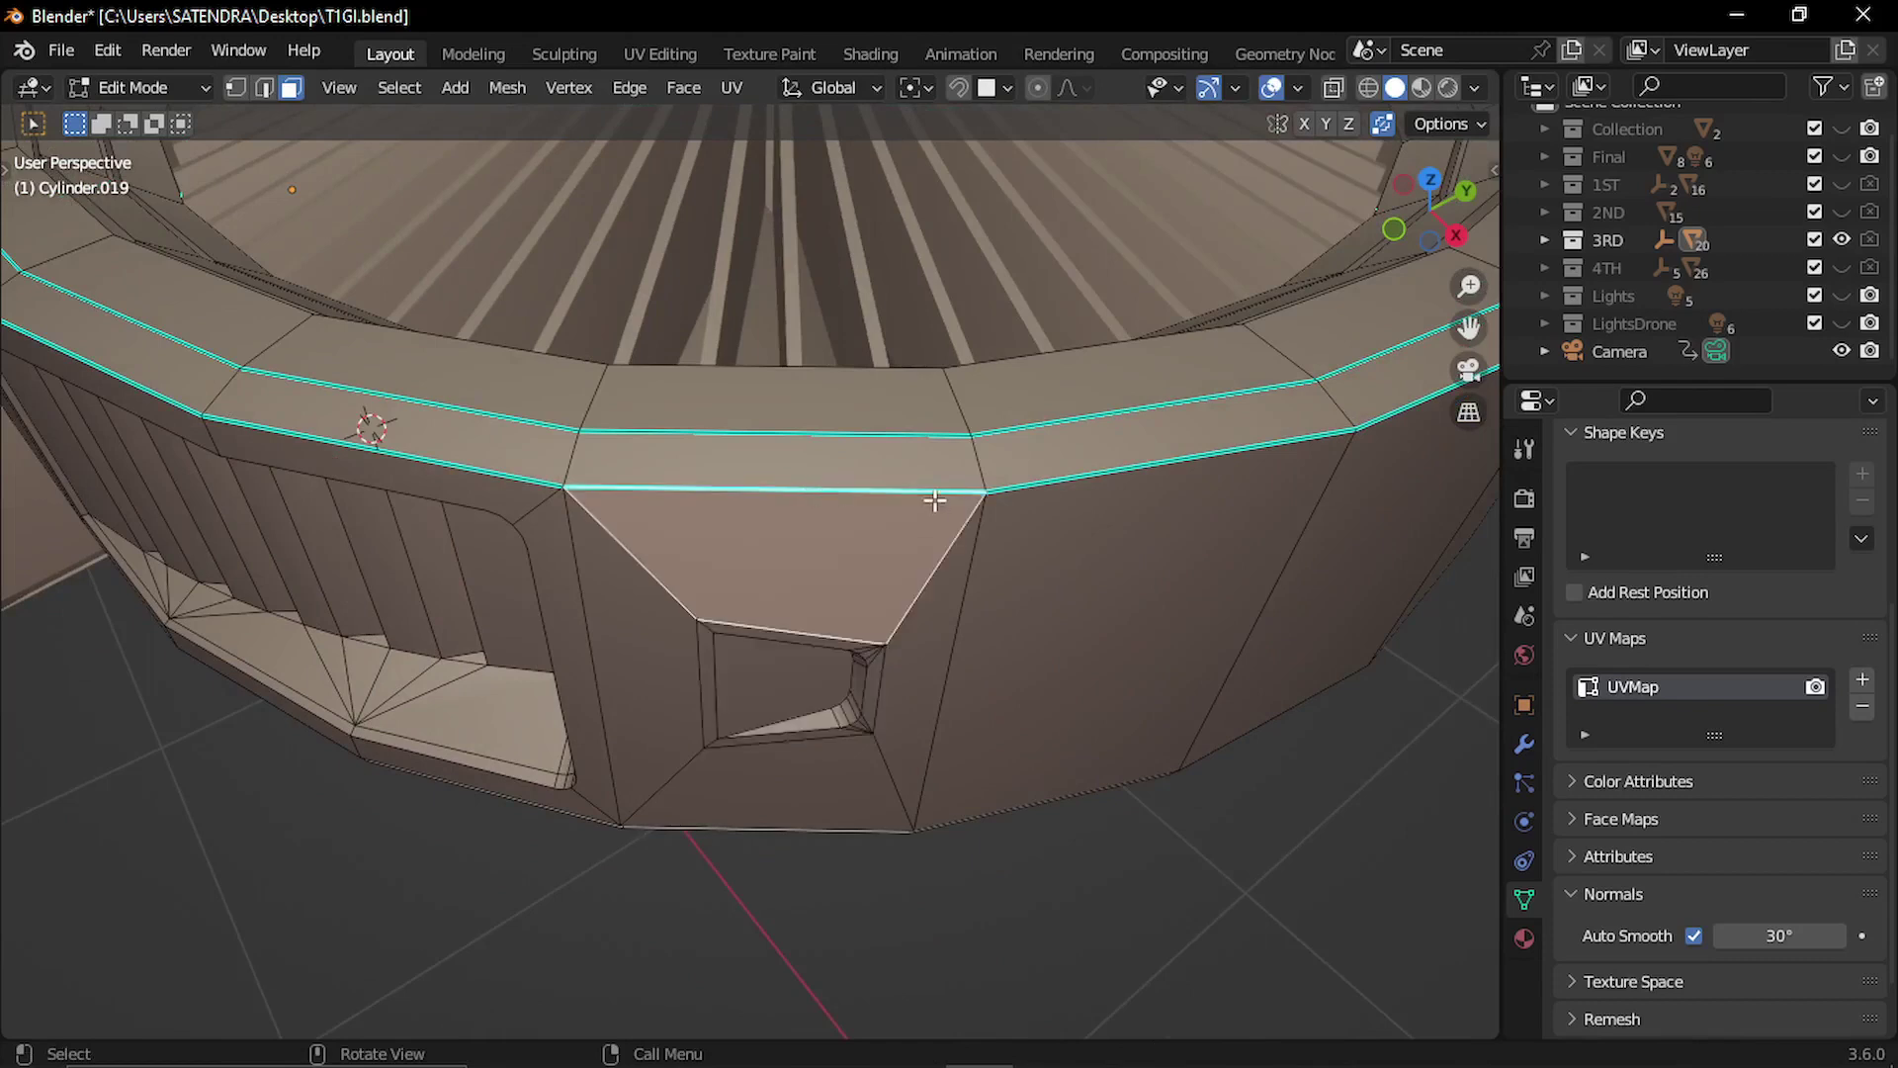
pyautogui.press('2')
pyautogui.click(843, 485)
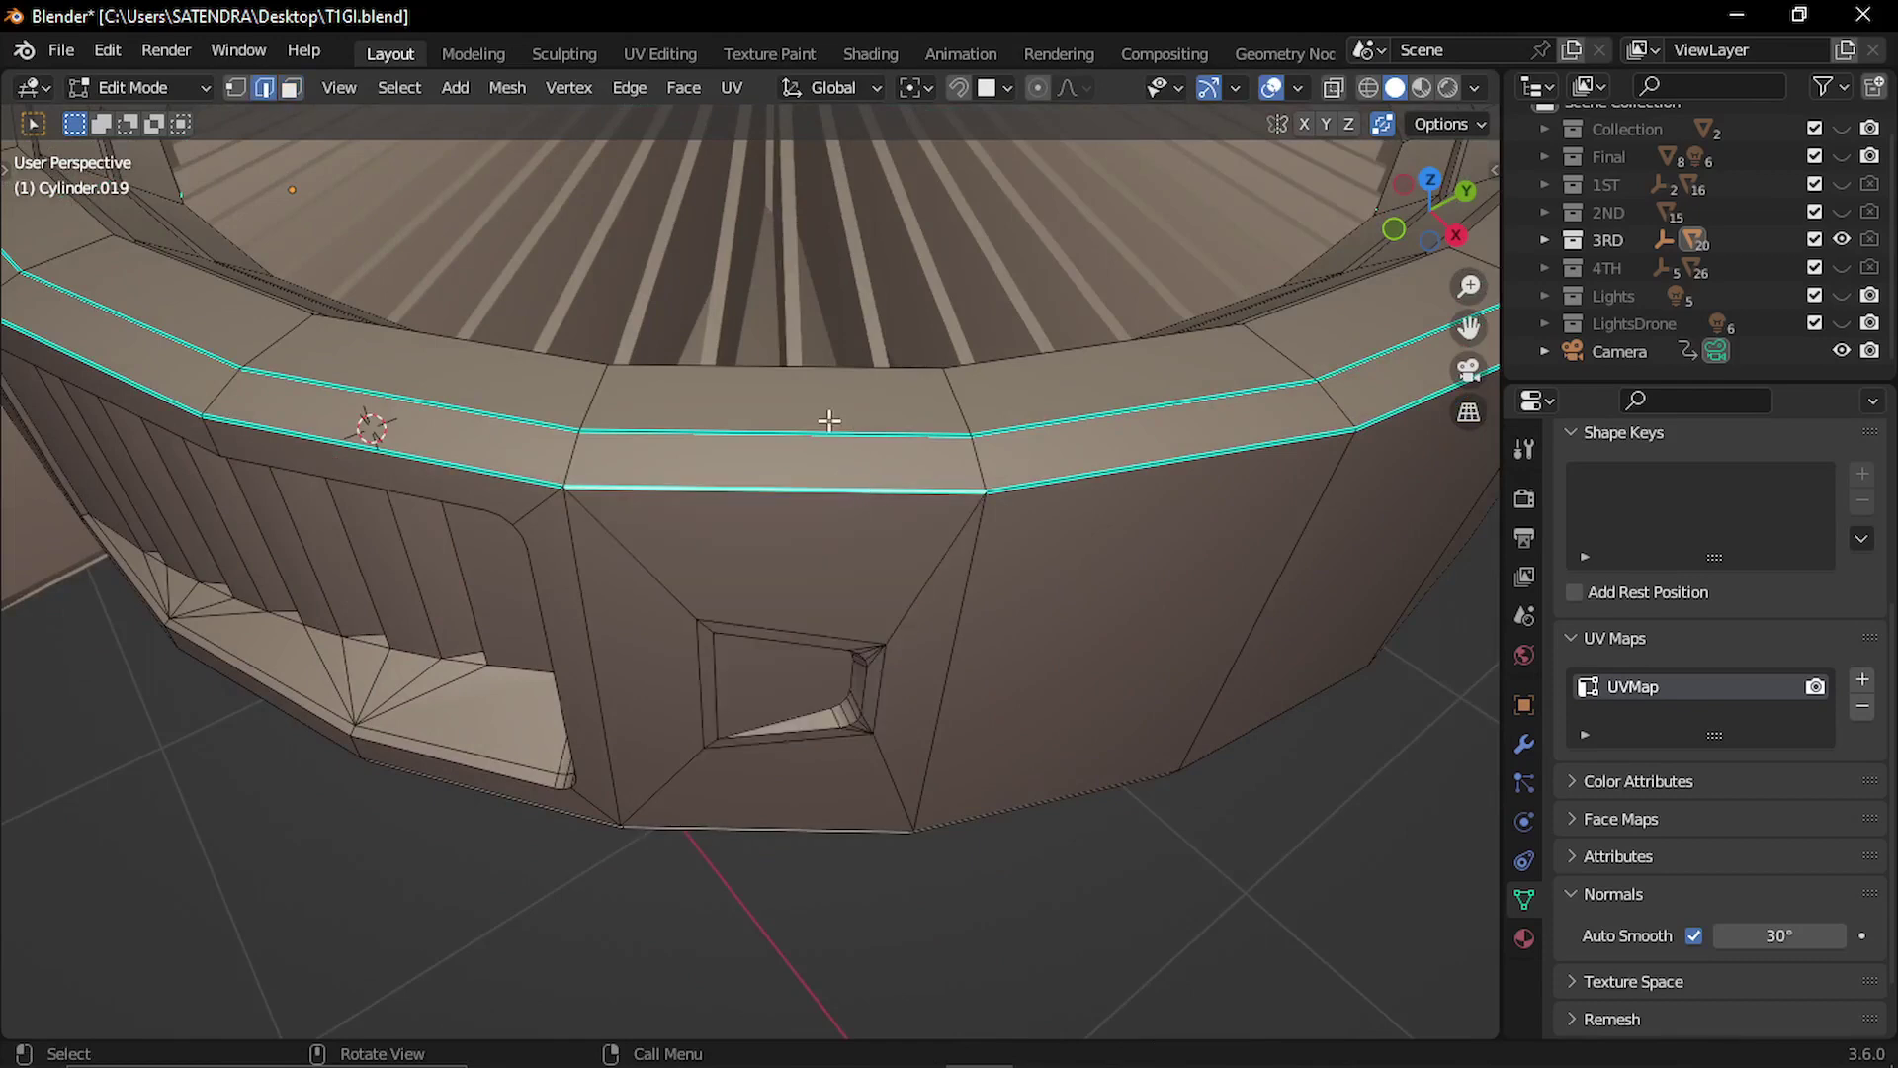
pyautogui.click(831, 88)
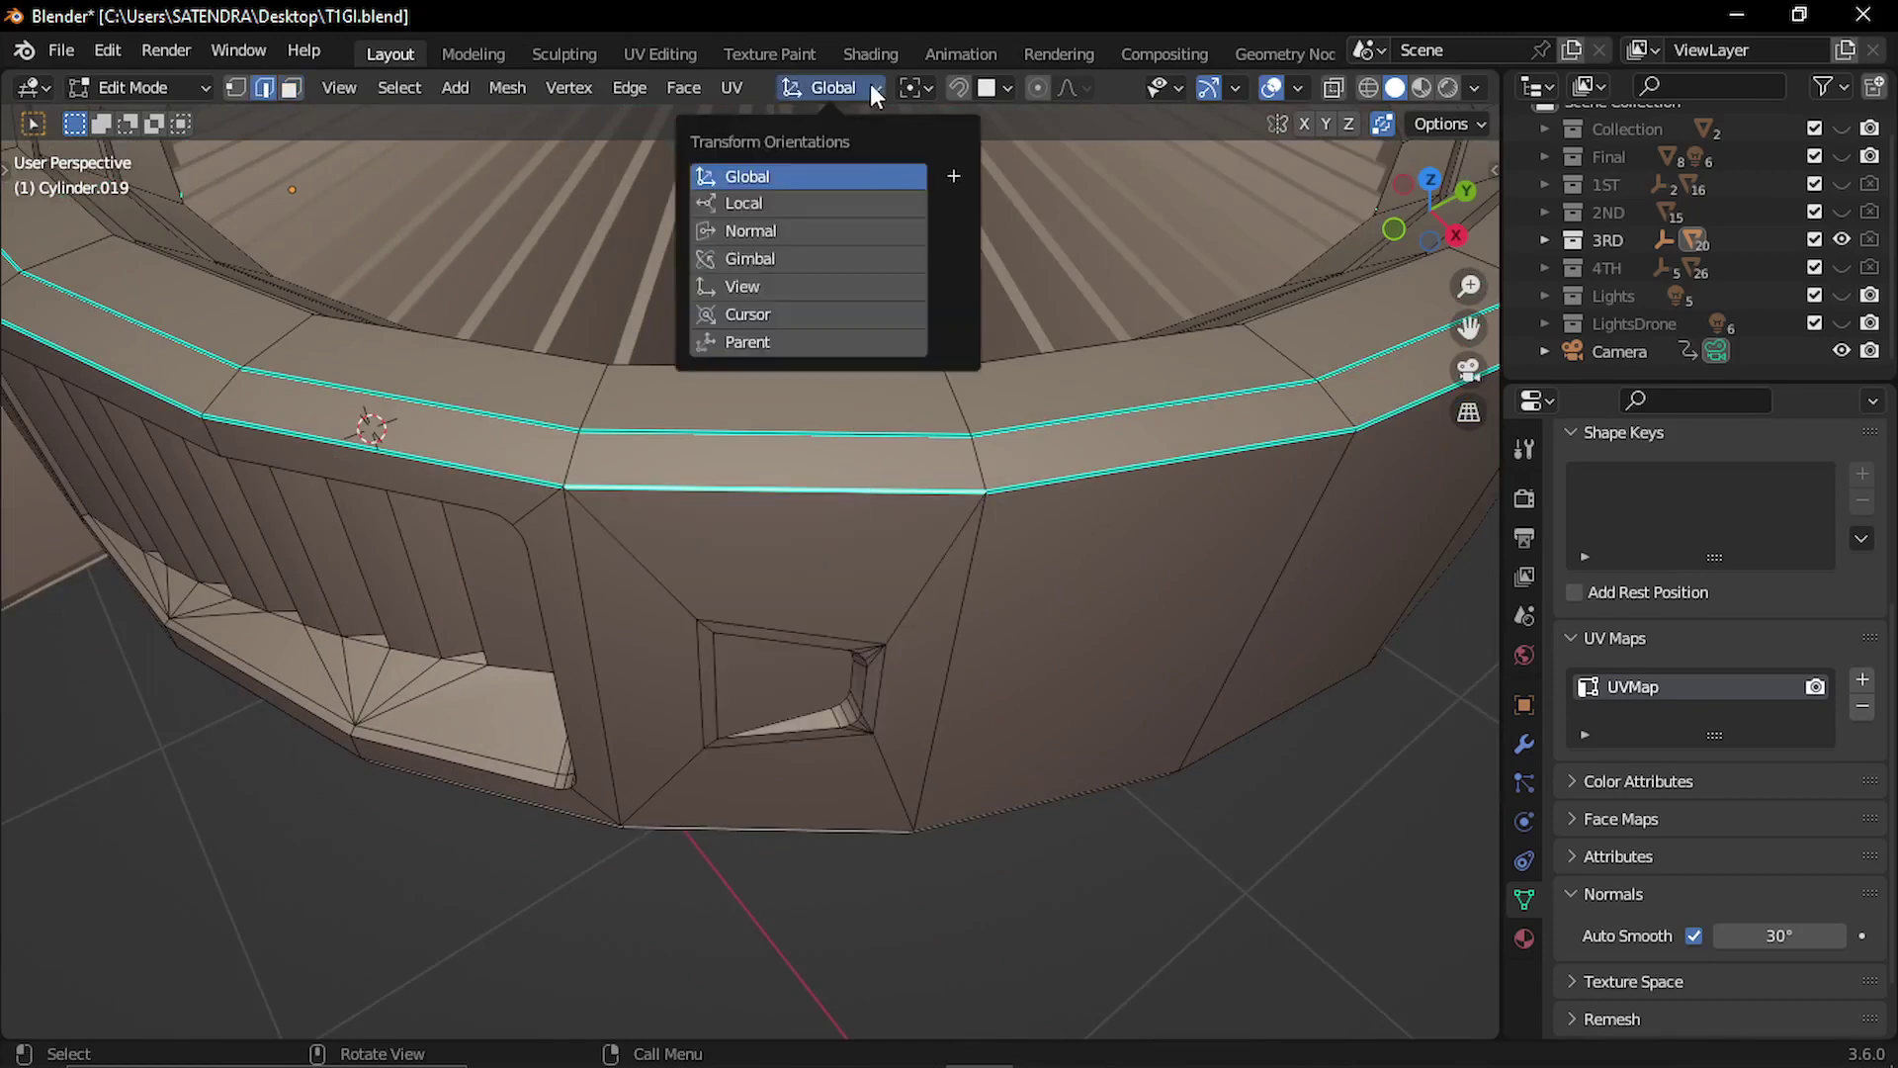
pyautogui.click(952, 177)
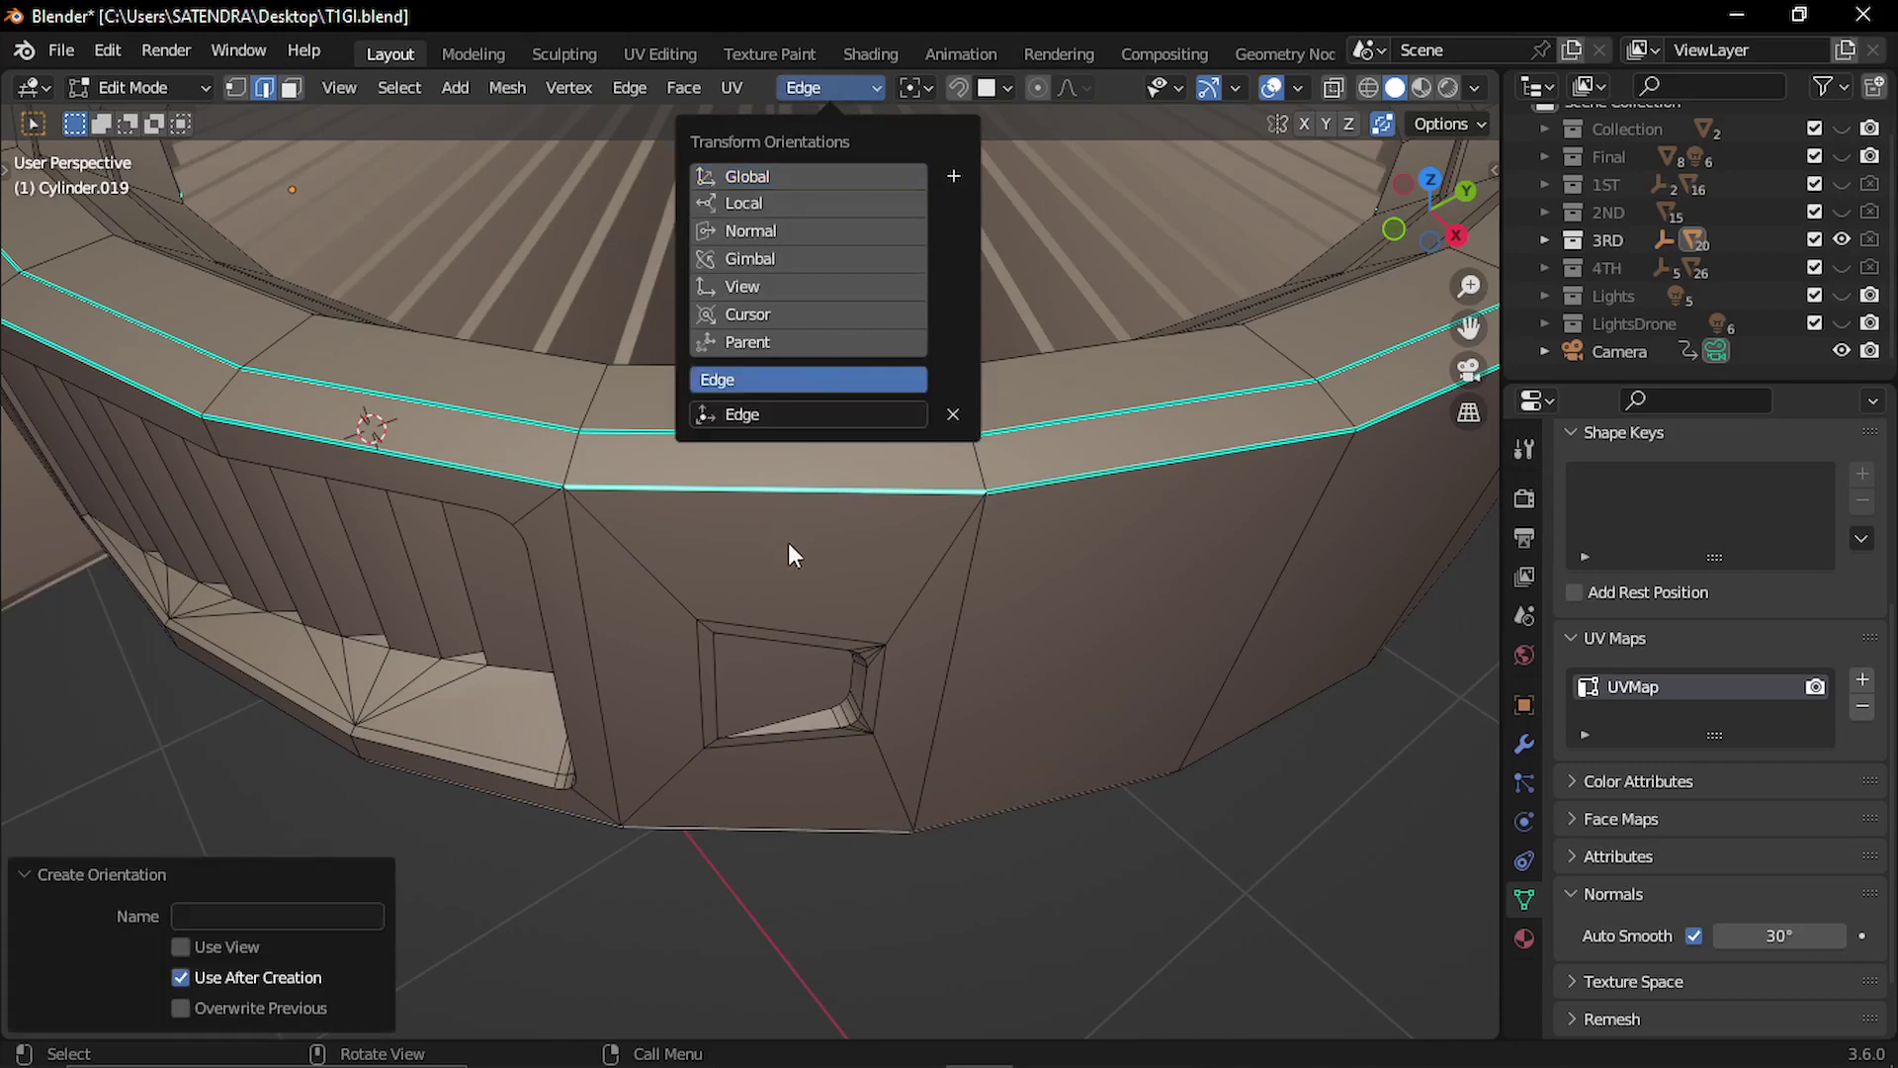
pyautogui.moveTo(836, 595); pyautogui.dragTo(830, 593, button='middle')
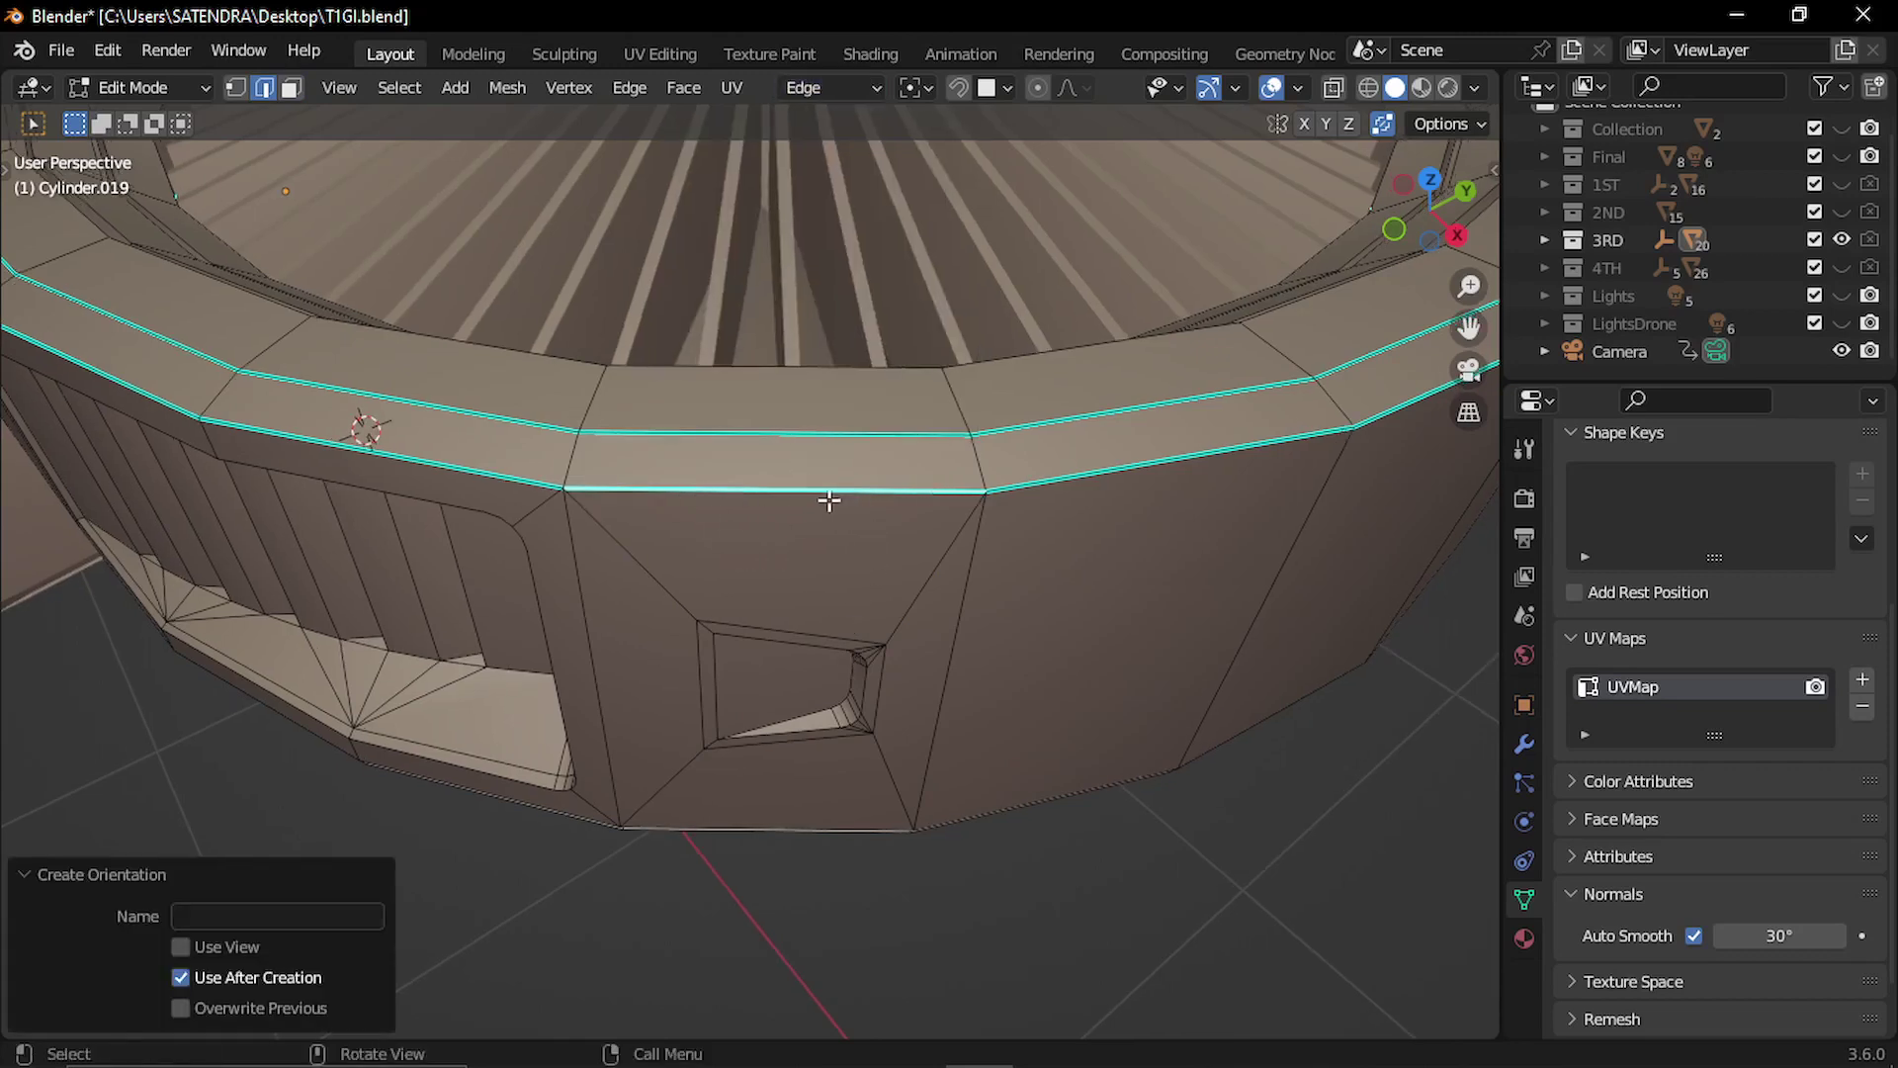
# Select the recess faces and move them about -0.044 m along the Edge orientation's Y axis, then return to Object Mode.
pyautogui.moveTo(823, 525); pyautogui.dragTo(901, 534, button='middle')
pyautogui.press('3')
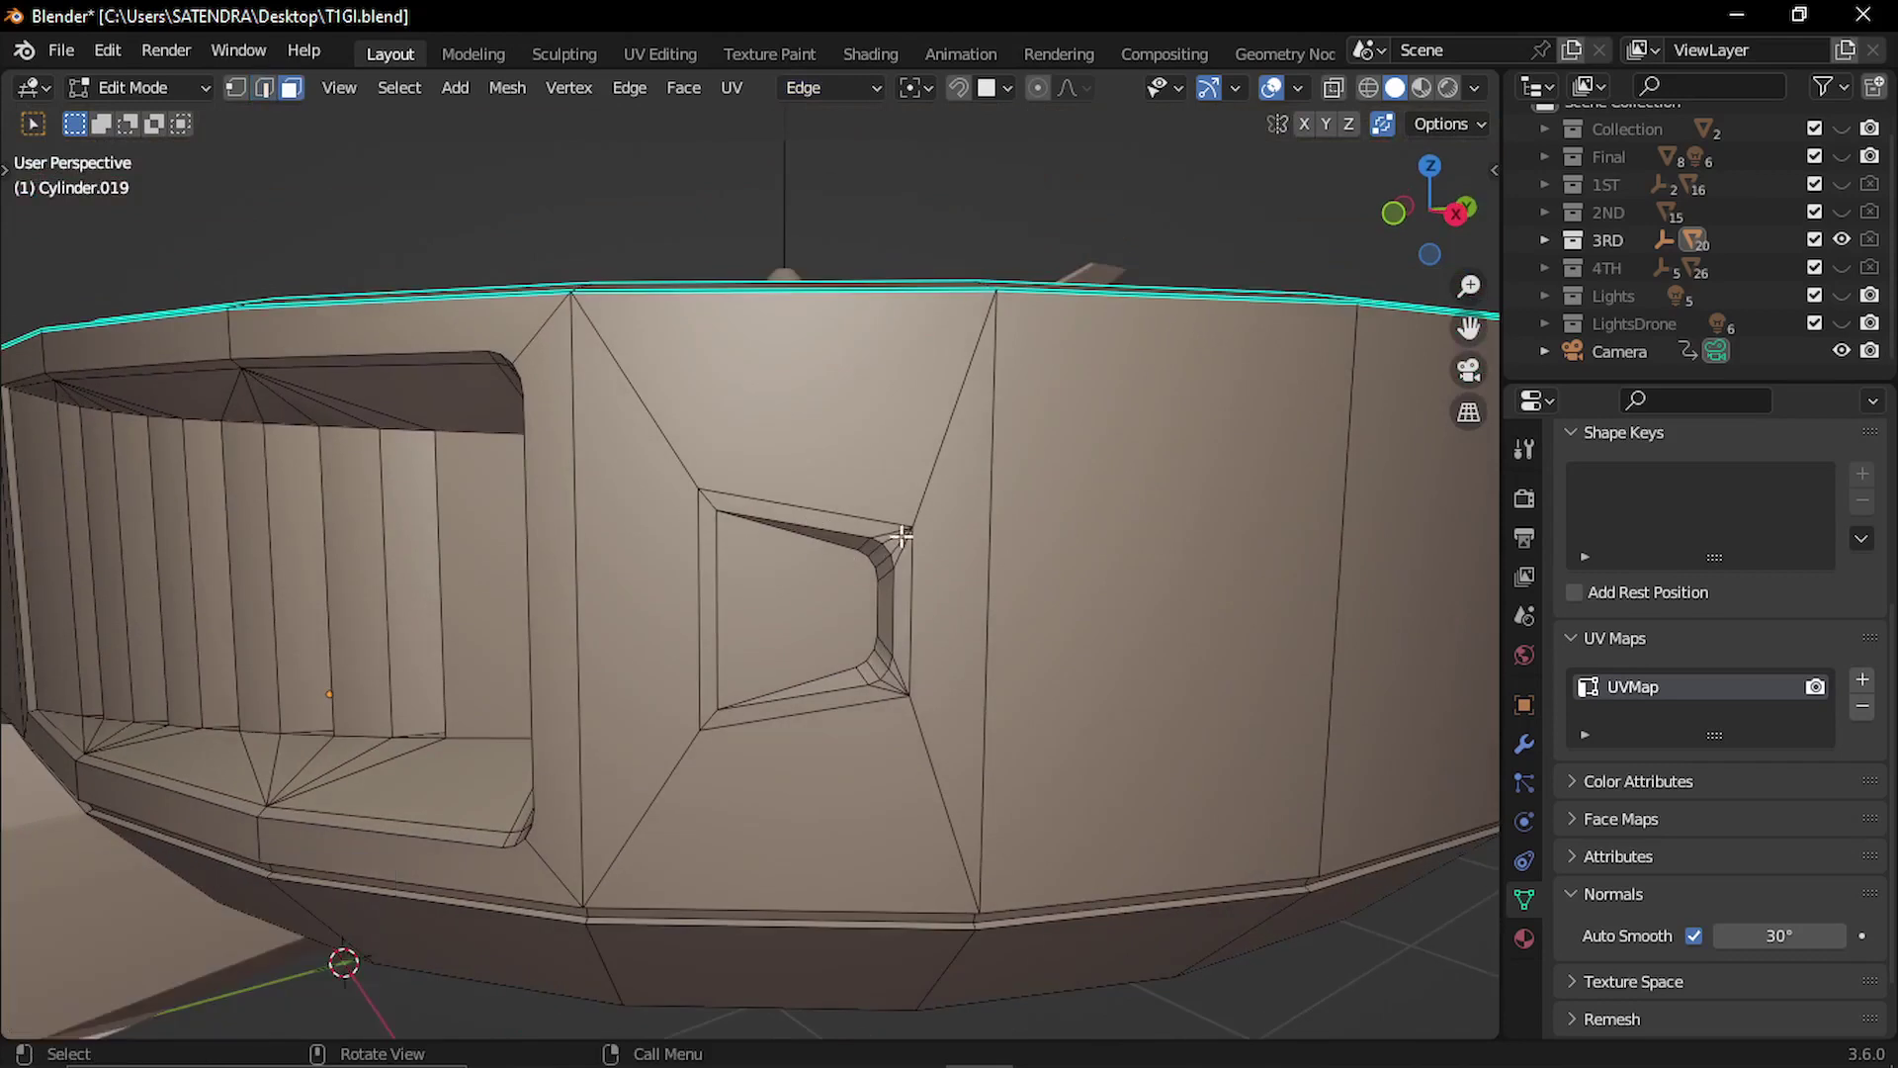
pyautogui.moveTo(902, 534); pyautogui.dragTo(751, 692)
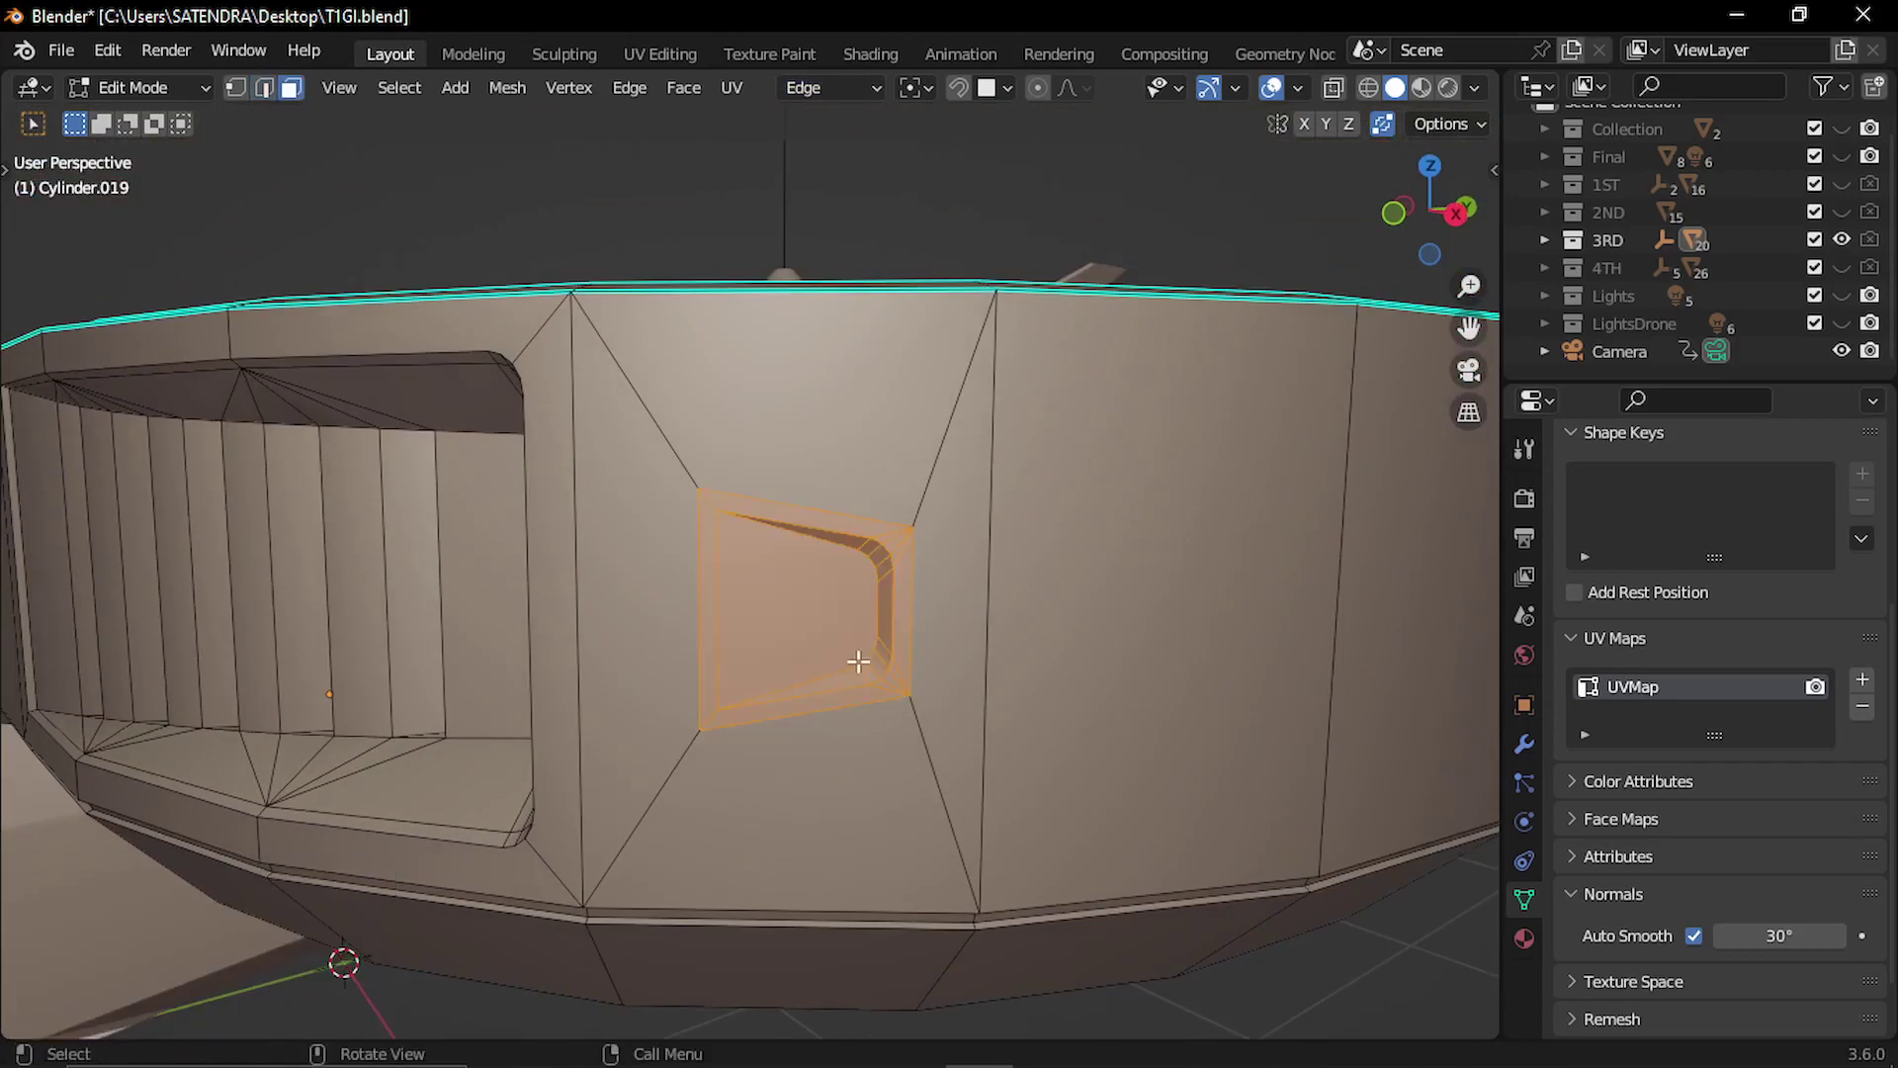
pyautogui.moveTo(850, 603)
pyautogui.mouseDown(button='middle')
pyautogui.moveTo(847, 712)
pyautogui.moveTo(848, 634)
pyautogui.mouseUp(button='middle')
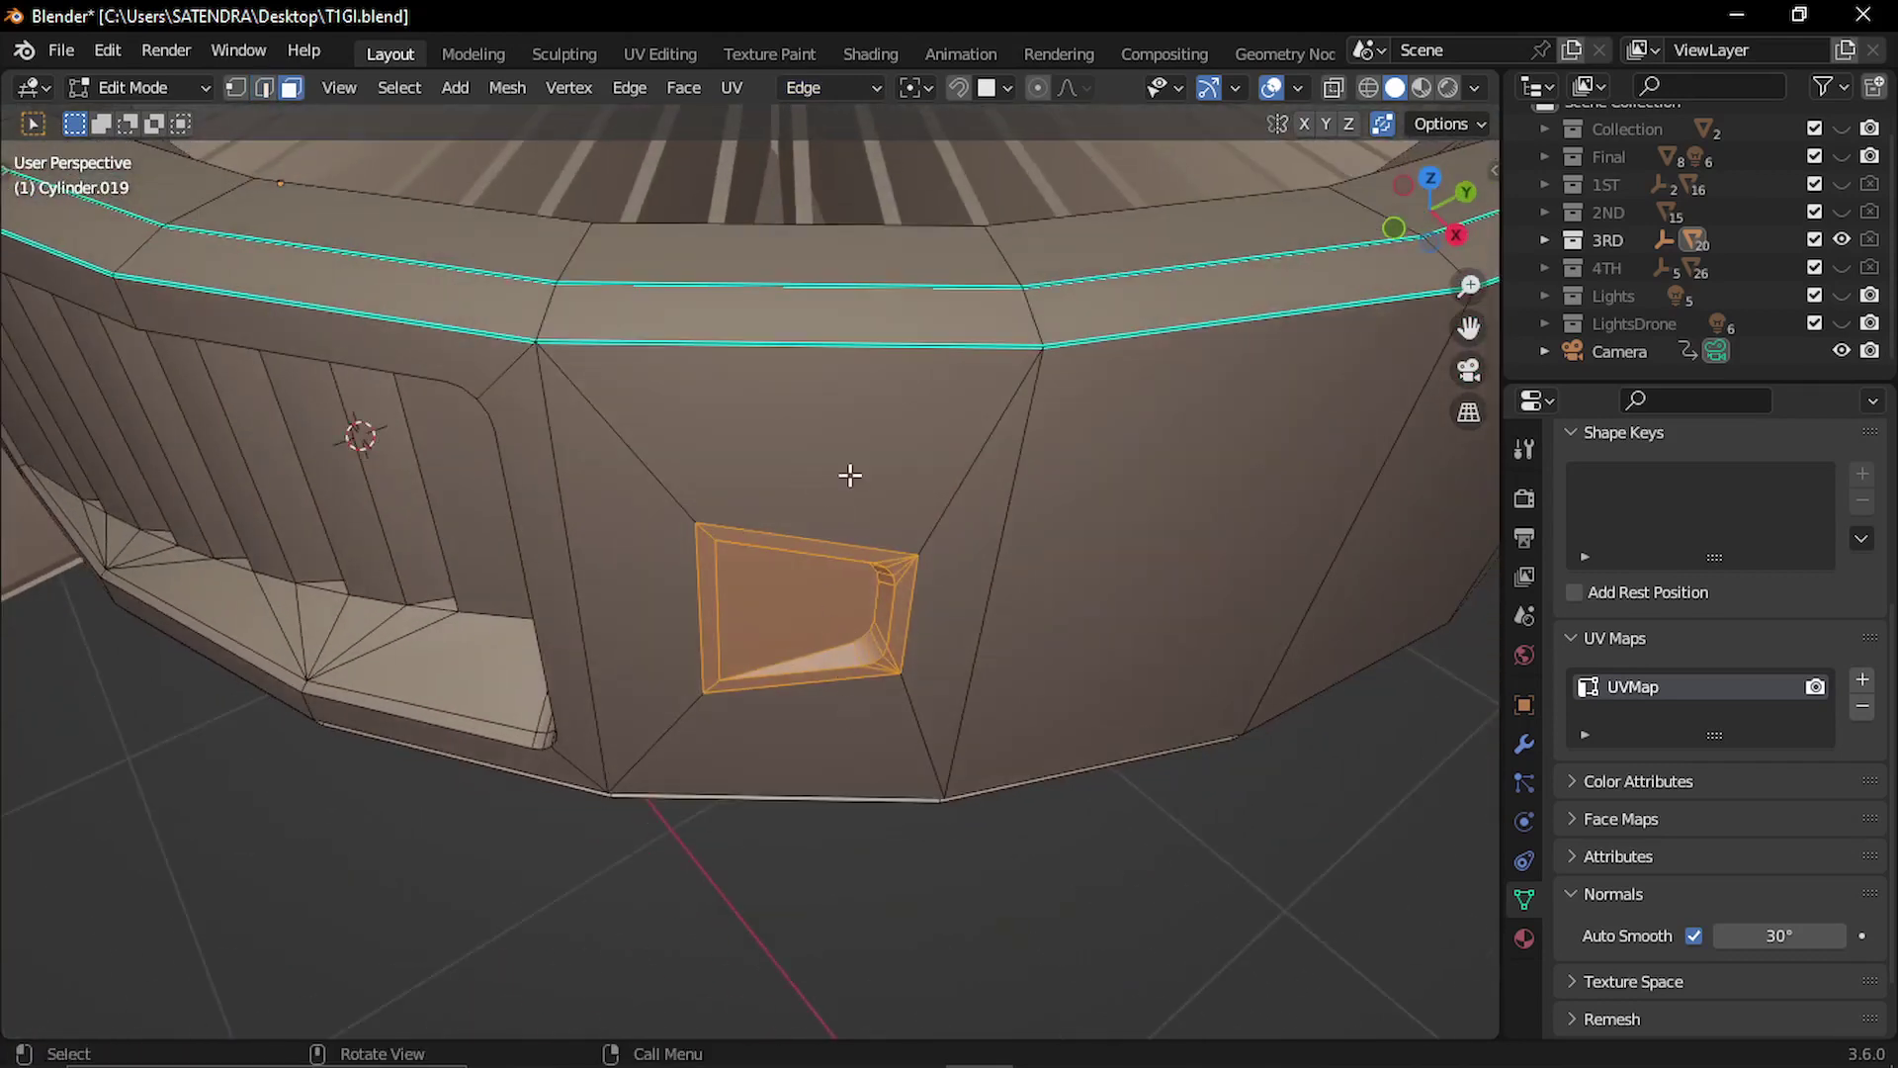
pyautogui.press('g')
pyautogui.press('y')
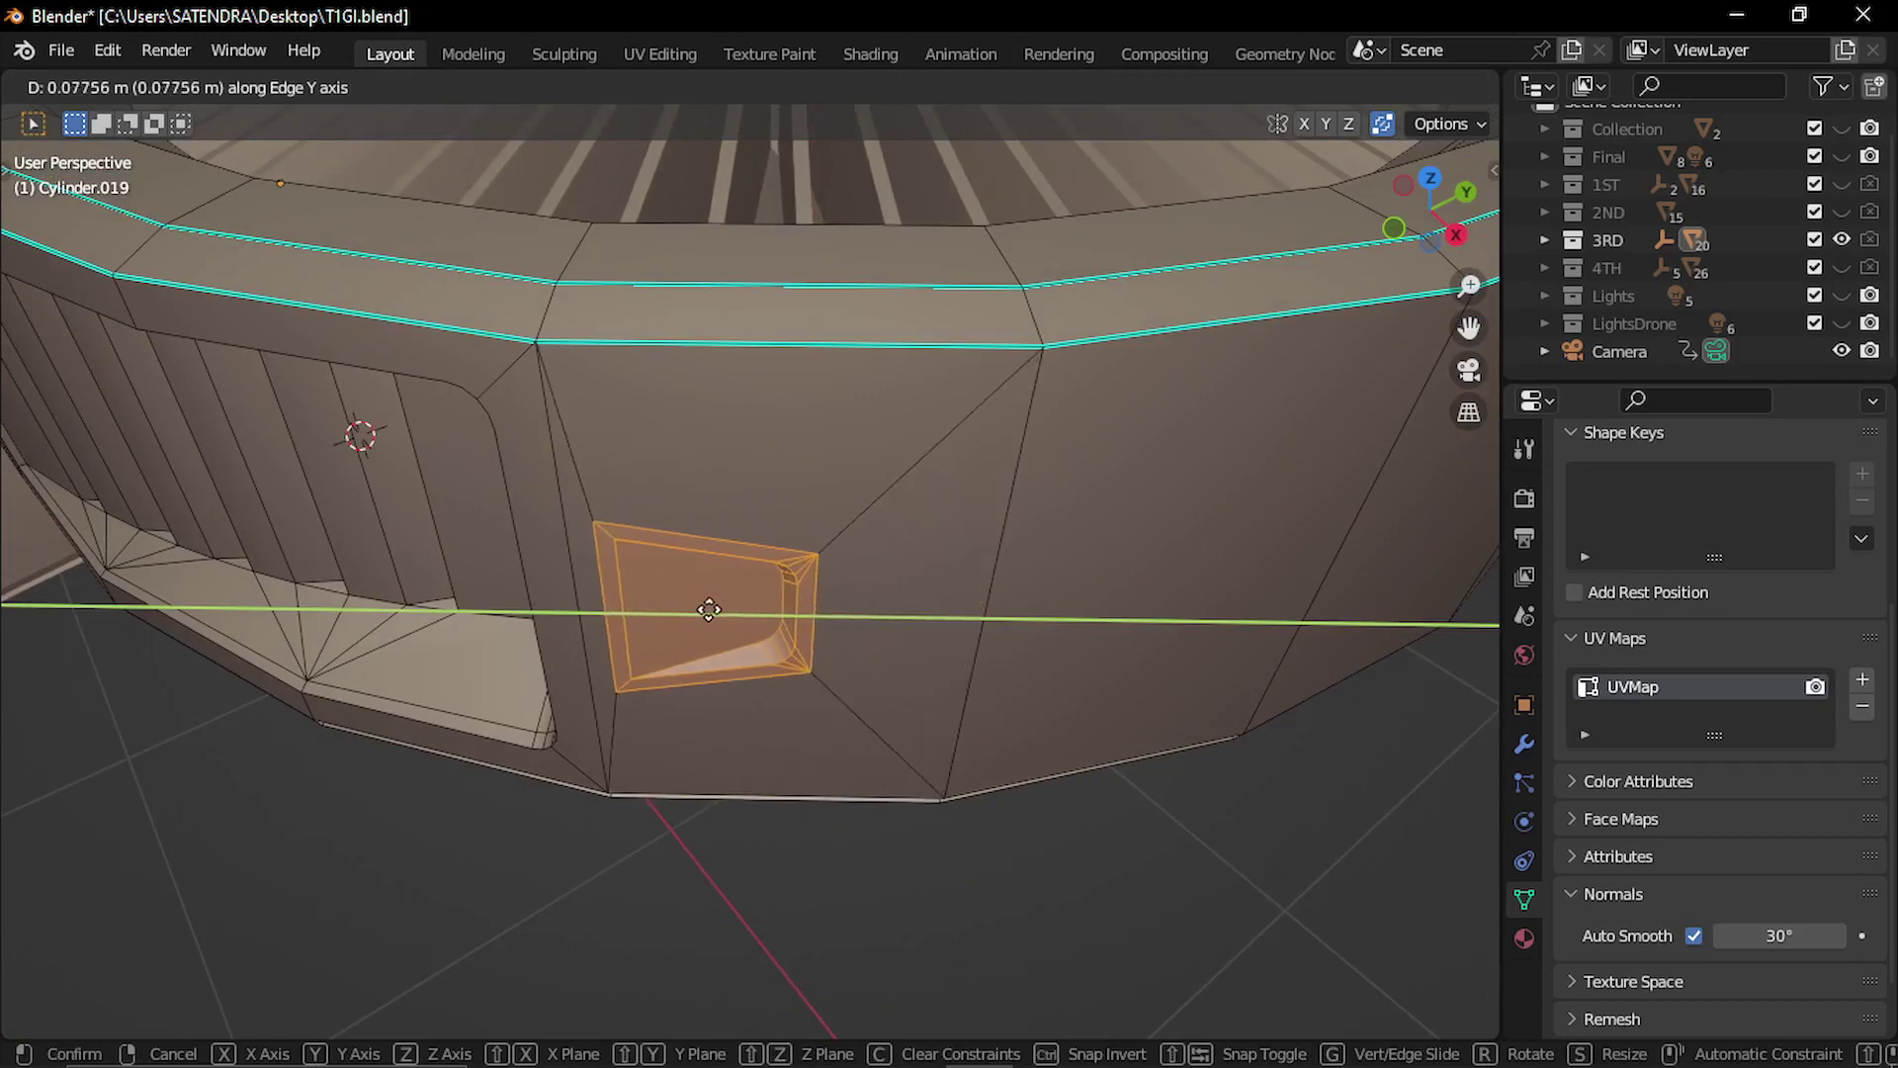
pyautogui.click(858, 607)
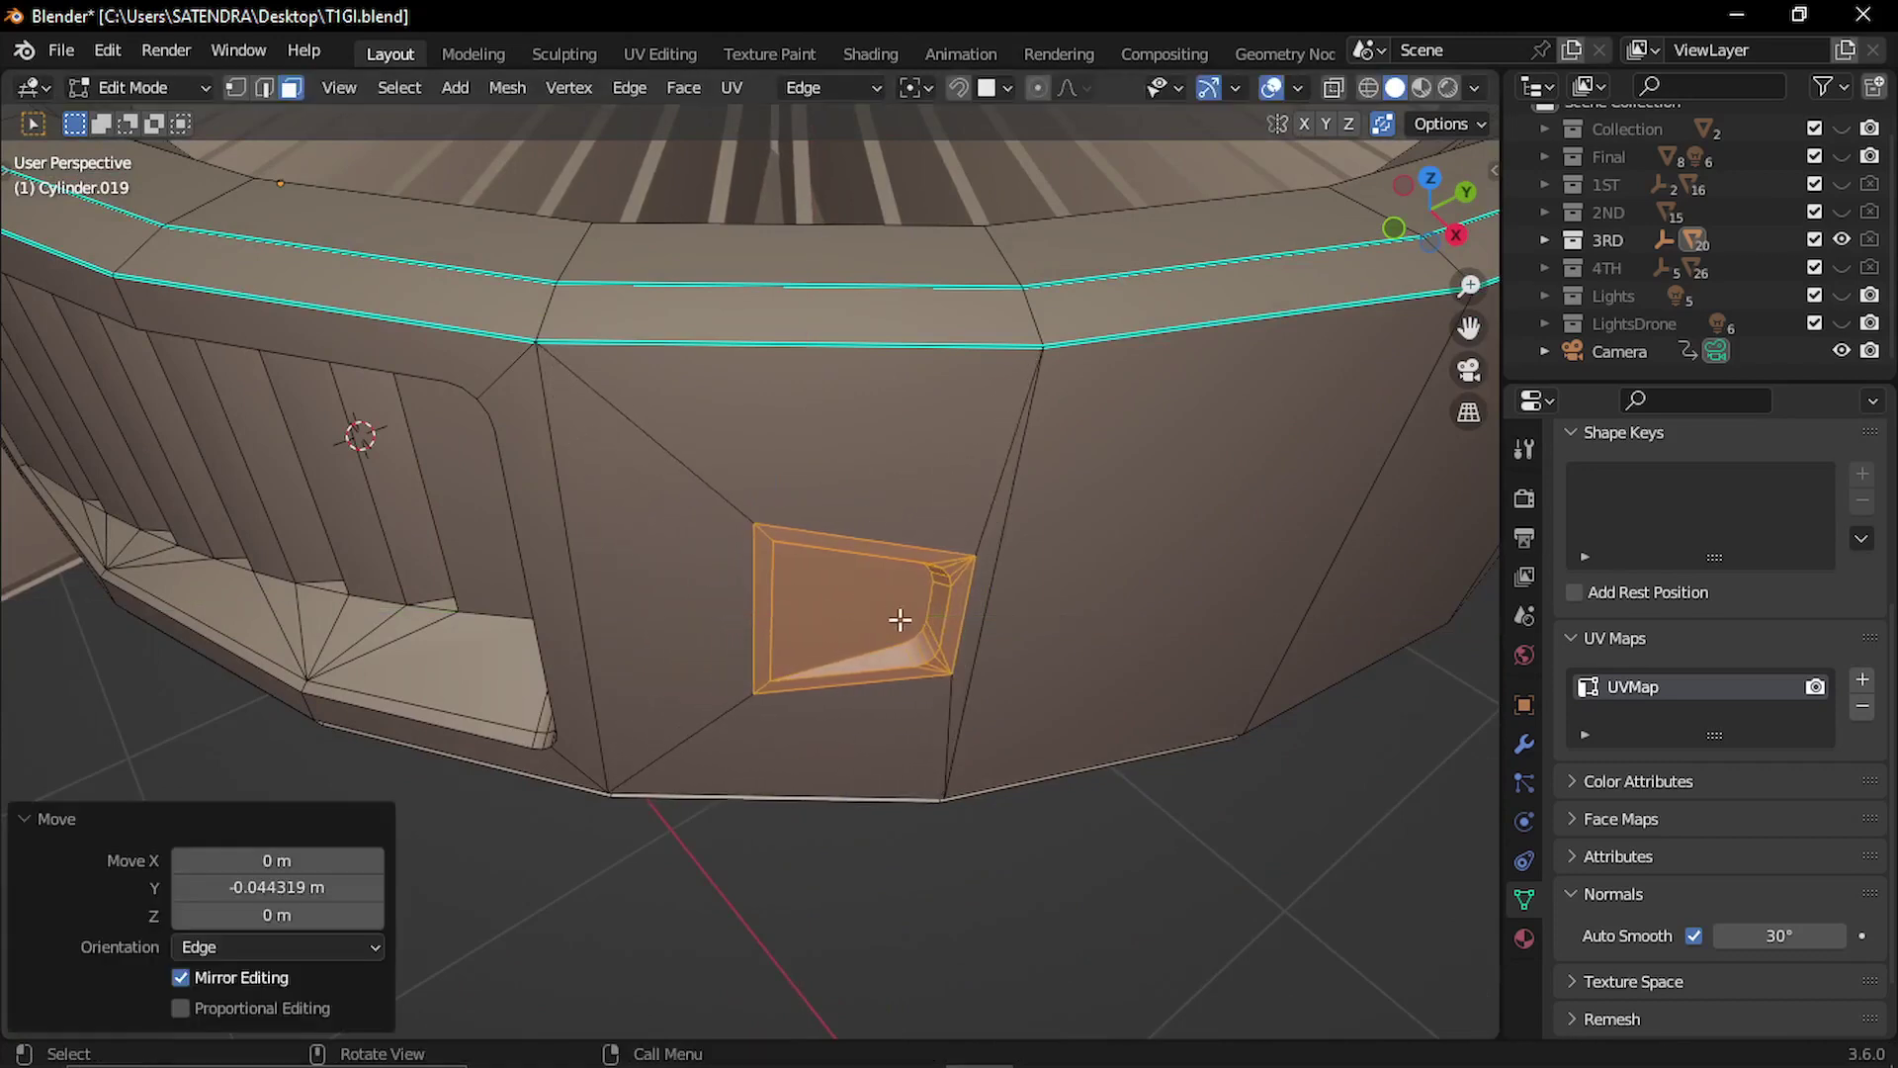
pyautogui.press('Tab')
# Hide the 3RD collection, show the 4TH collection and select its plain starting sphere.
pyautogui.press('Home')
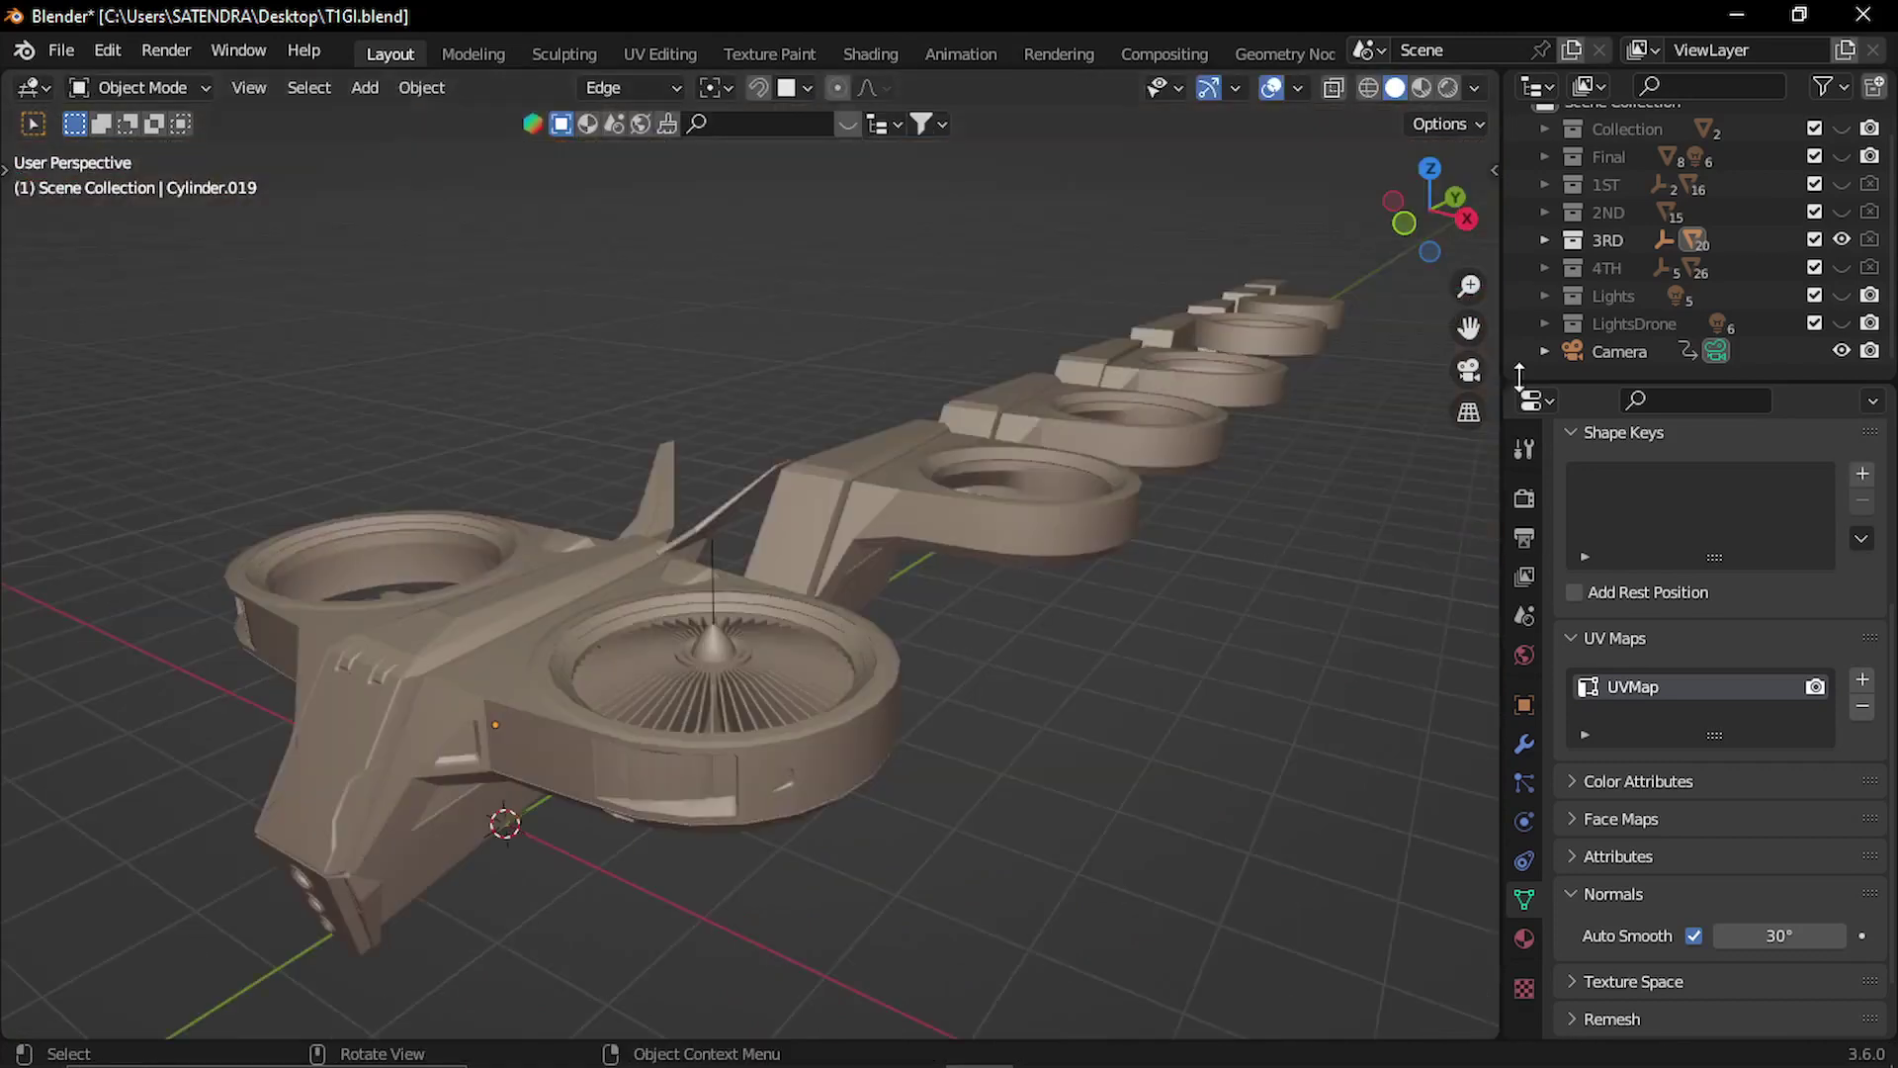
pyautogui.click(1840, 239)
pyautogui.click(1841, 267)
pyautogui.moveTo(1236, 415); pyautogui.dragTo(795, 658, button='middle')
pyautogui.scroll(3, 1017, 538)
pyautogui.keyDown('shift'); pyautogui.moveTo(1017, 538); pyautogui.dragTo(564, 796, button='middle'); pyautogui.keyUp('shift')
pyautogui.scroll(3, 1064, 609)
pyautogui.moveTo(1064, 609); pyautogui.dragTo(1260, 144, button='middle')
pyautogui.click(1050, 578)
pyautogui.scroll(3, 1094, 690)
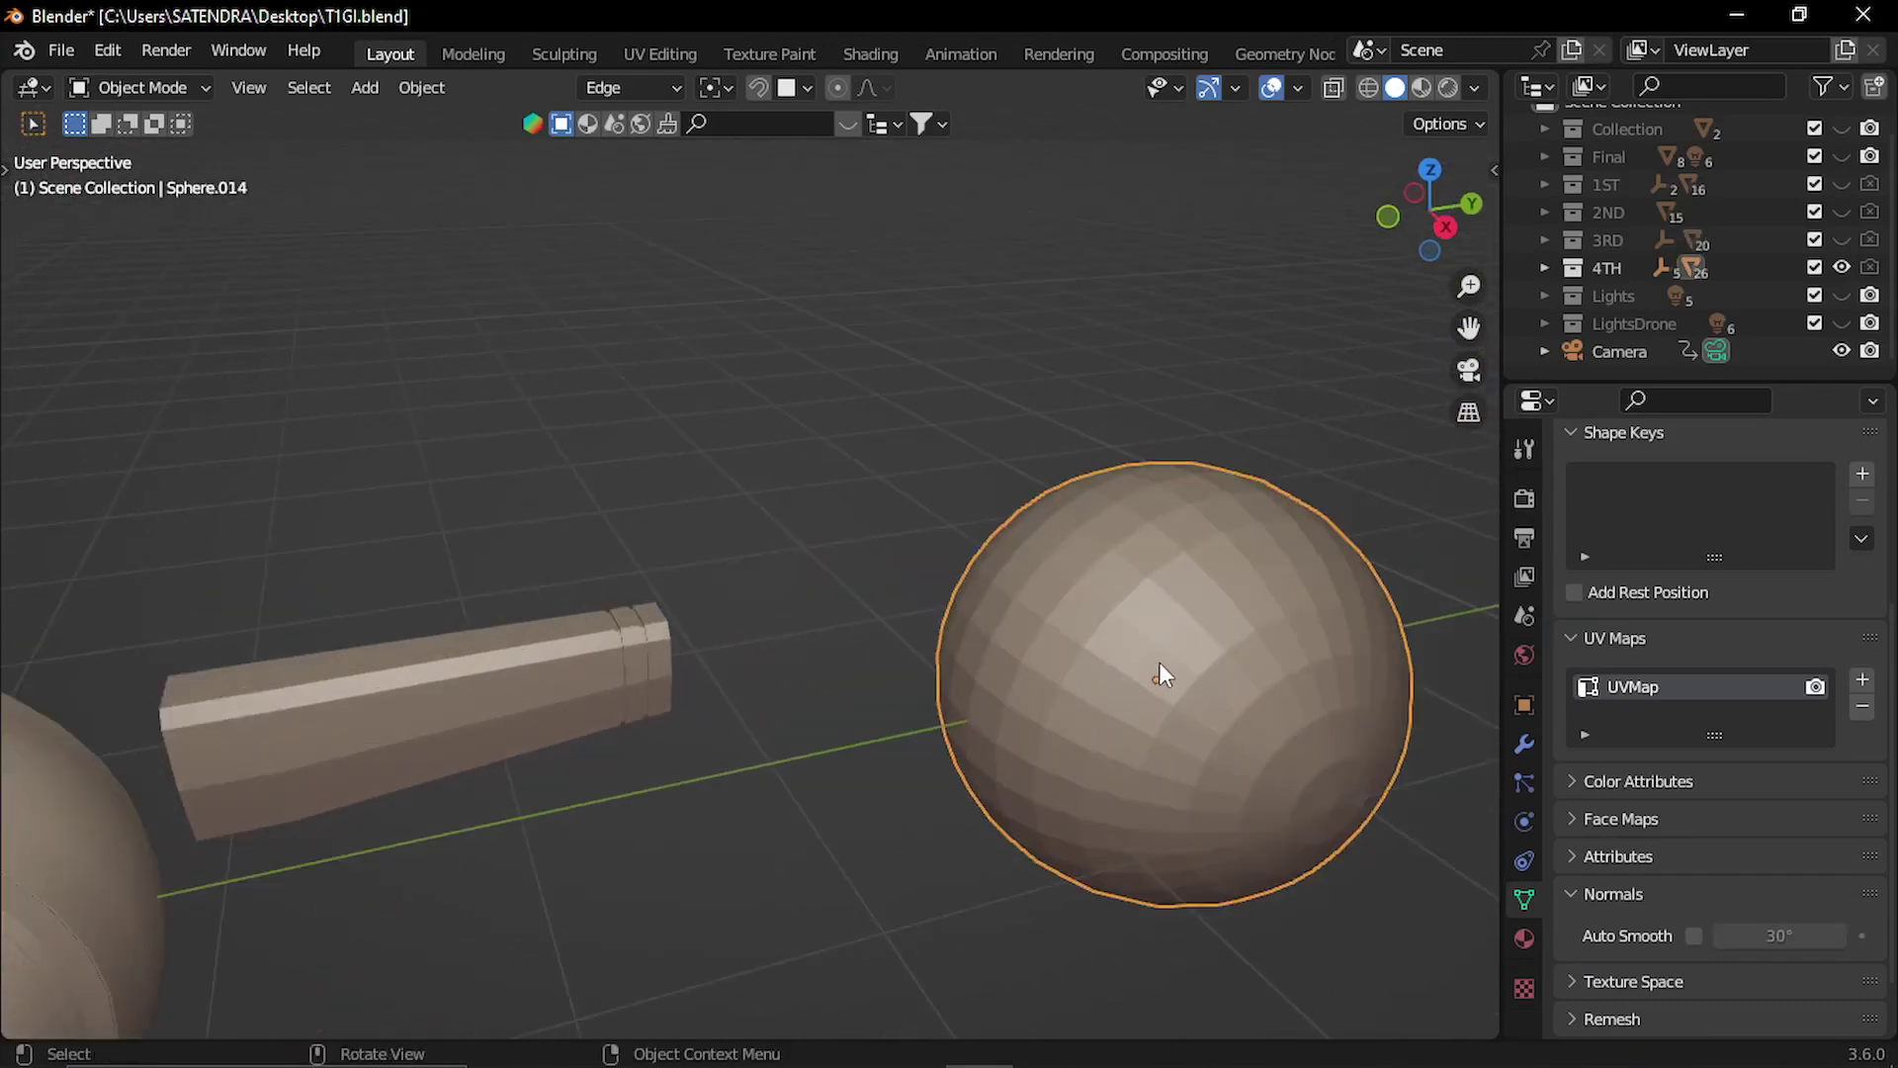
# Open the detailed panelled sphere in Edit Mode and examine its mesh segment and selected faces.
pyautogui.keyDown('shift'); pyautogui.moveTo(603, 658); pyautogui.dragTo(674, 642, button='middle'); pyautogui.keyUp('shift')
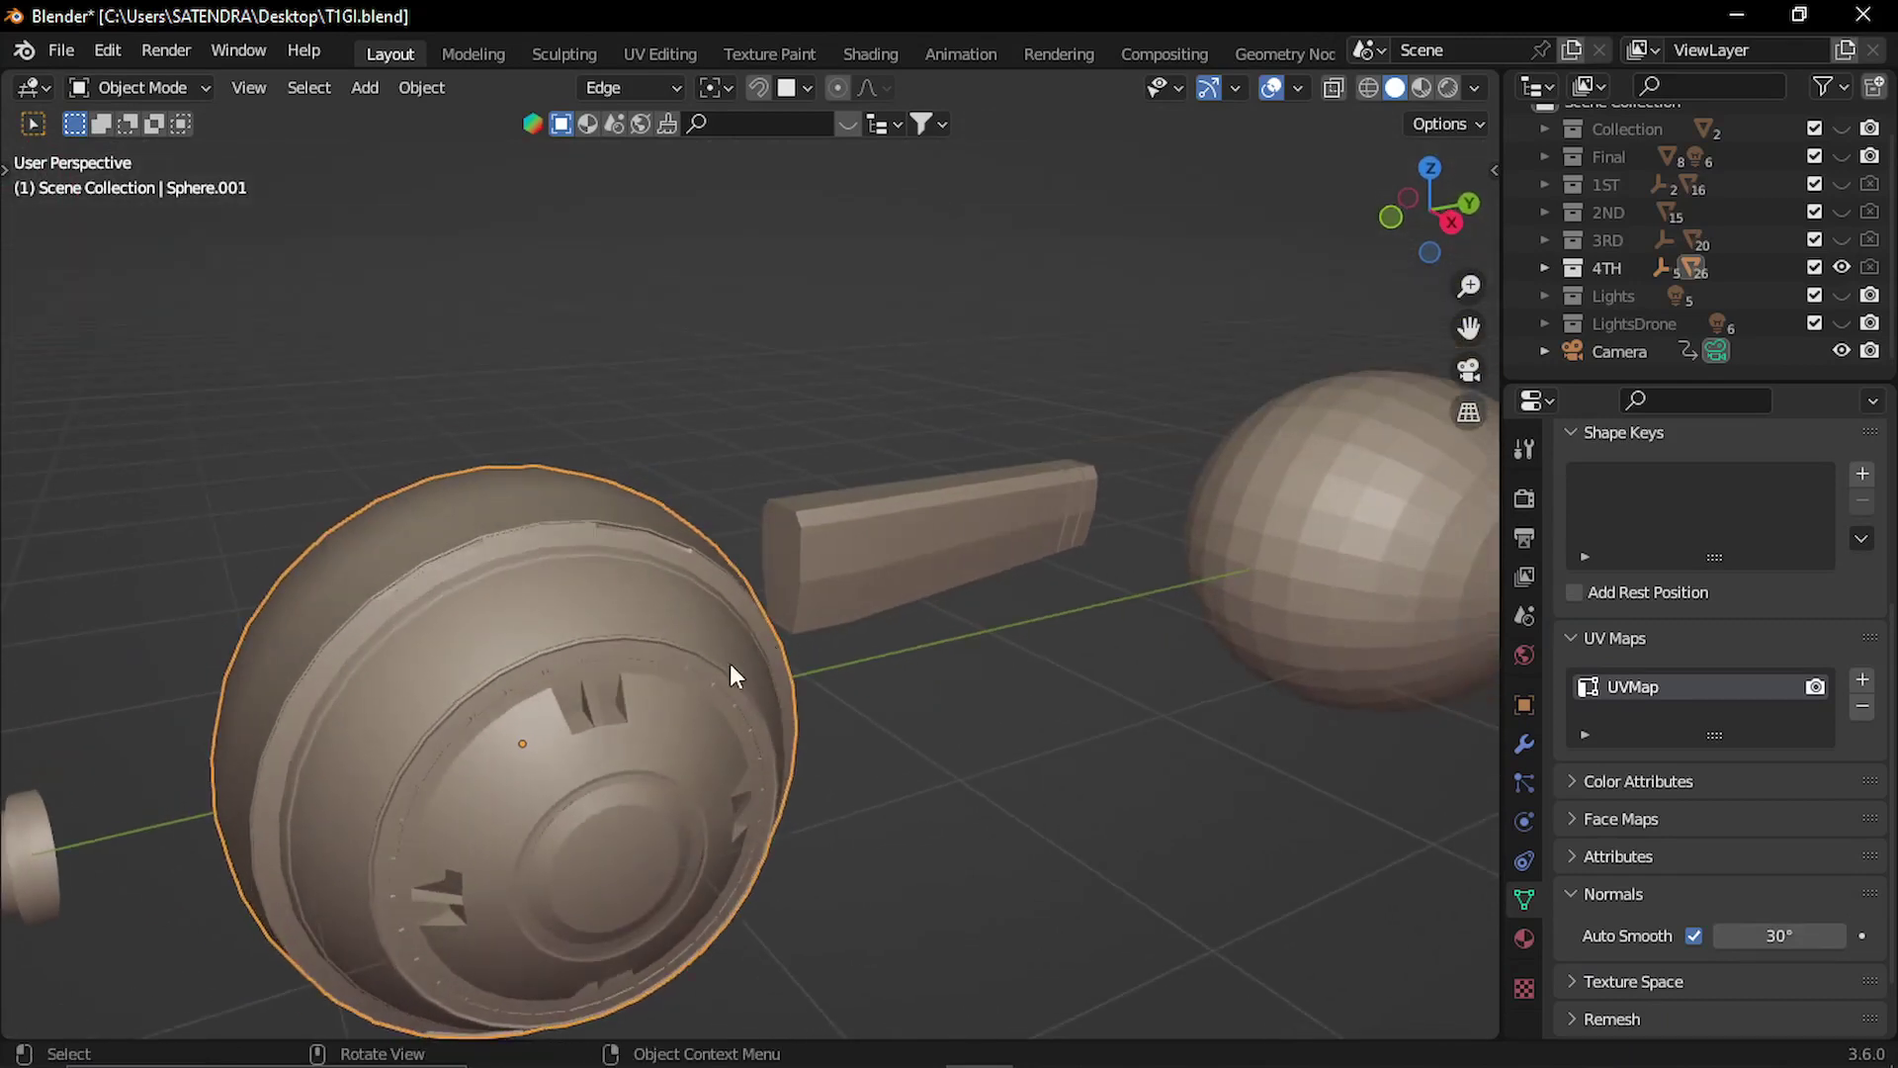
pyautogui.press('Tab')
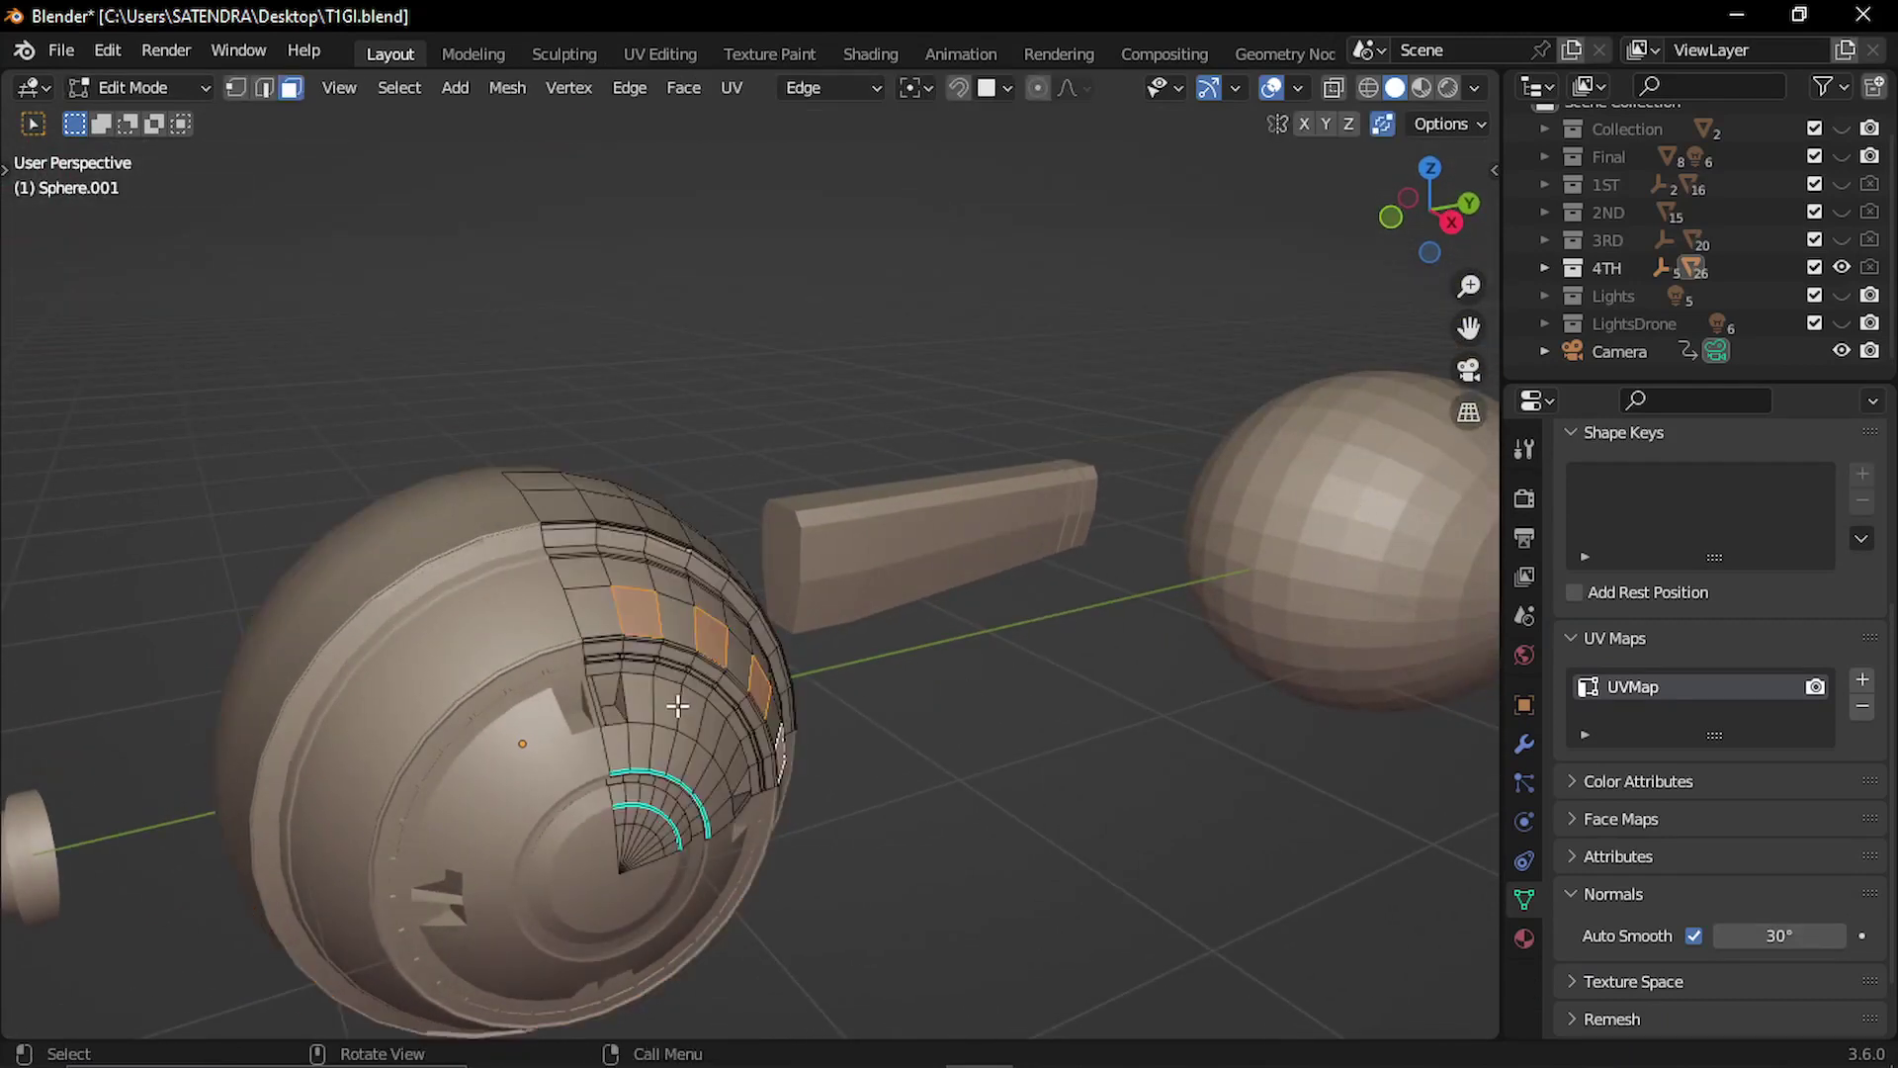
pyautogui.moveTo(967, 692); pyautogui.dragTo(633, 697, button='middle')
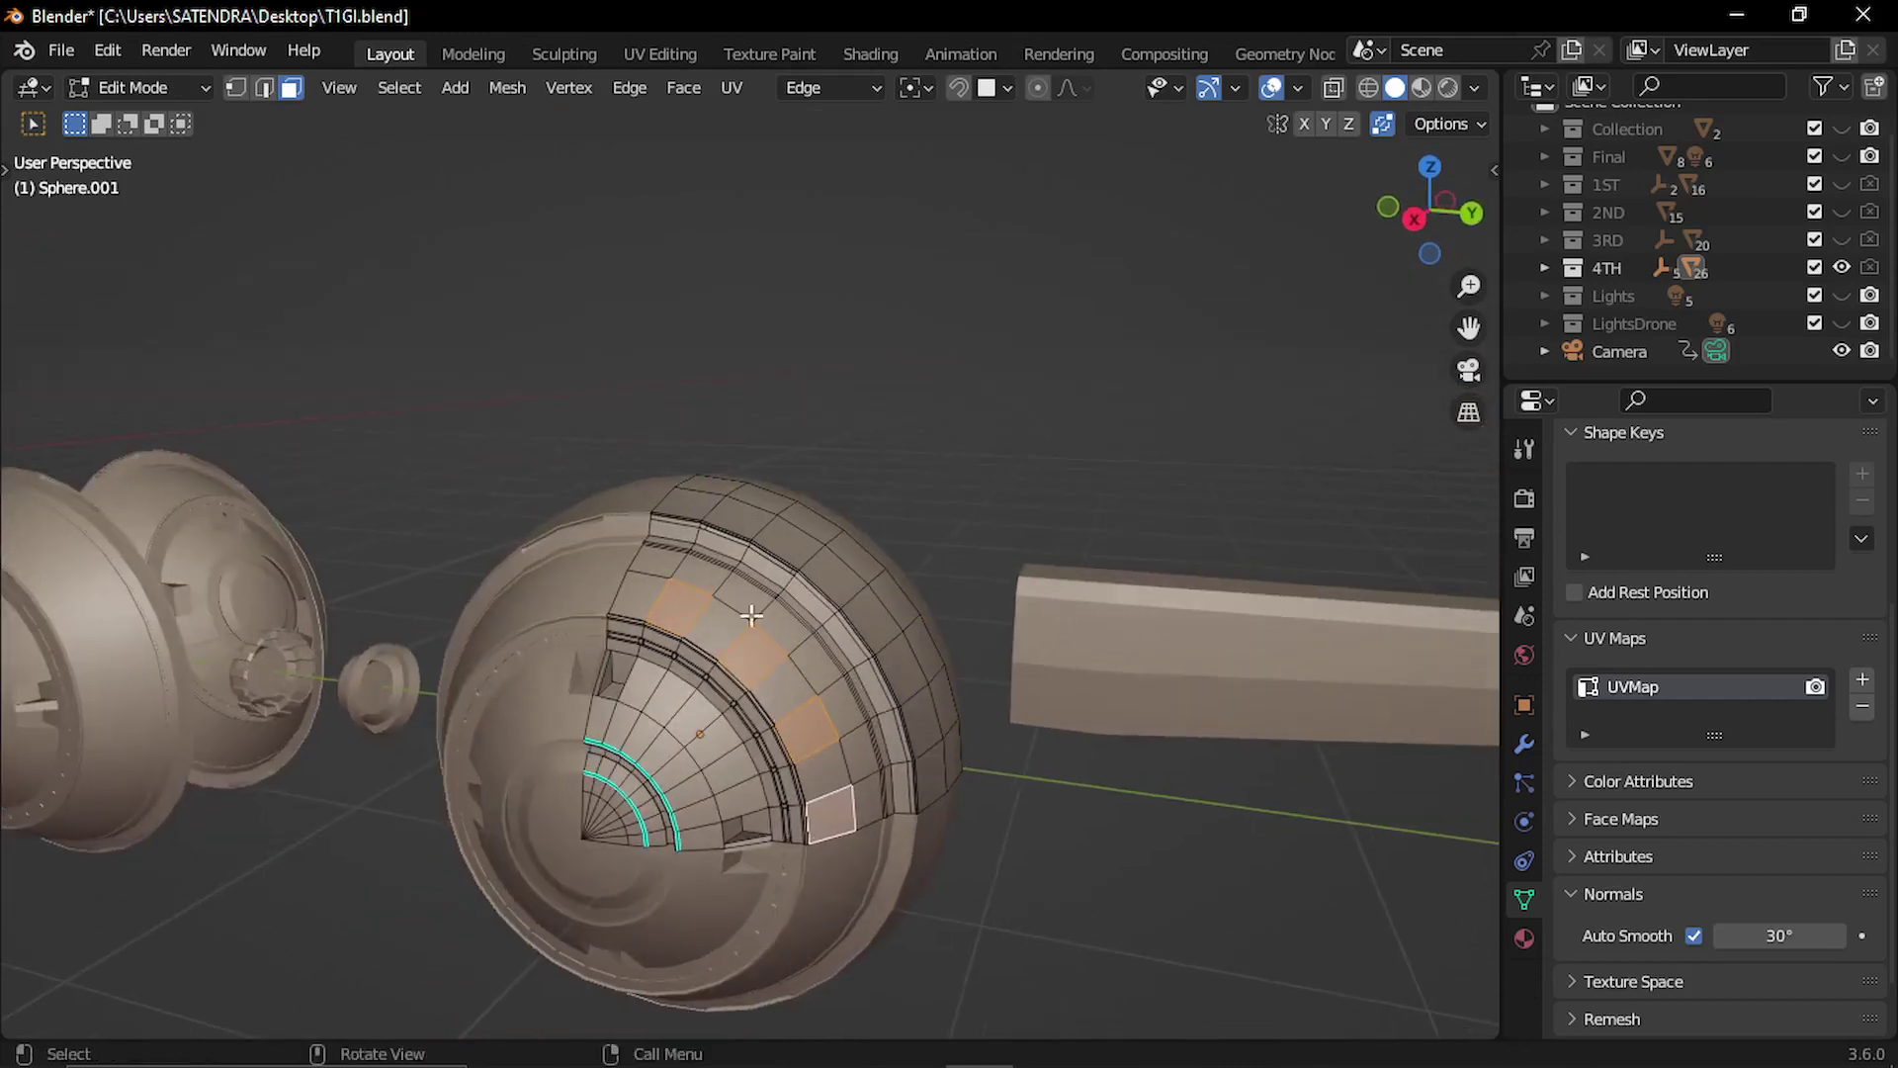
pyautogui.moveTo(751, 632); pyautogui.dragTo(768, 630, button='middle')
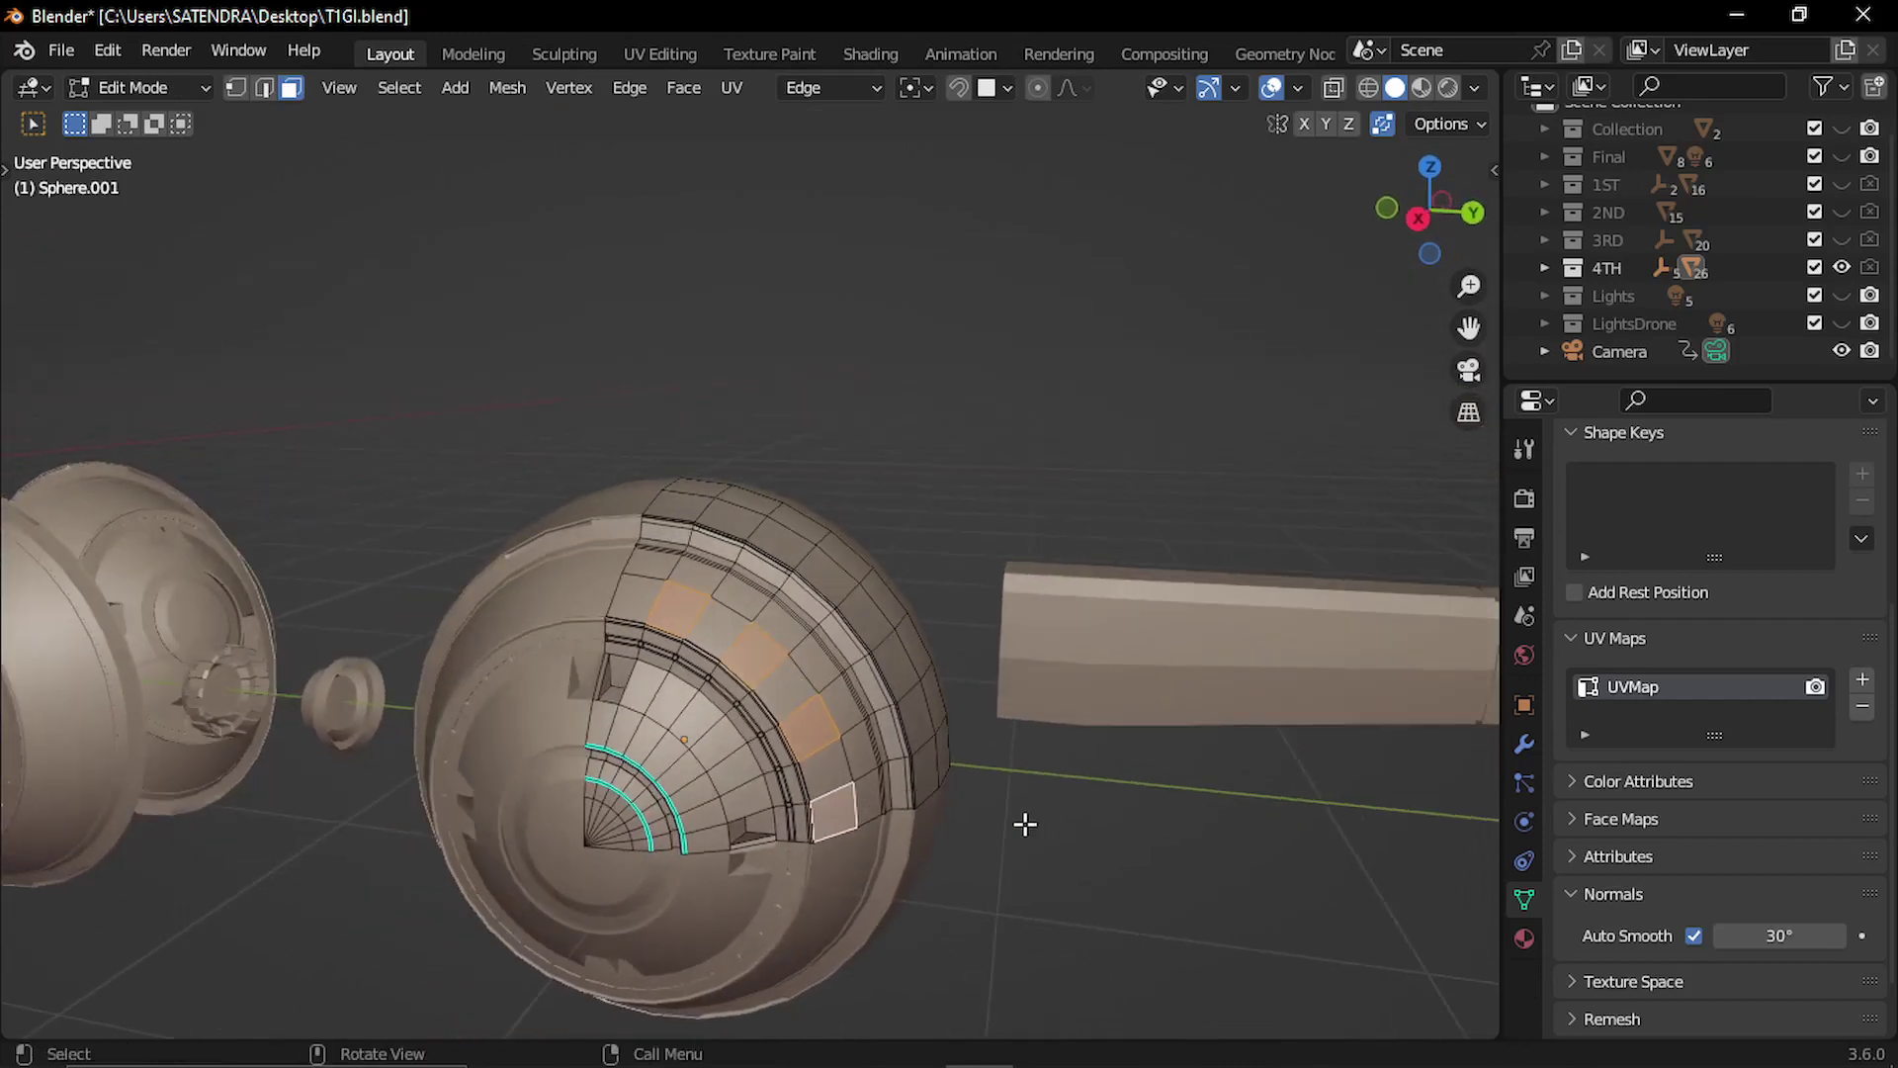
# Show the panelled sphere's Mirror modifier, toggle its viewport display off and back on, and return to Object Mode.
pyautogui.click(1523, 743)
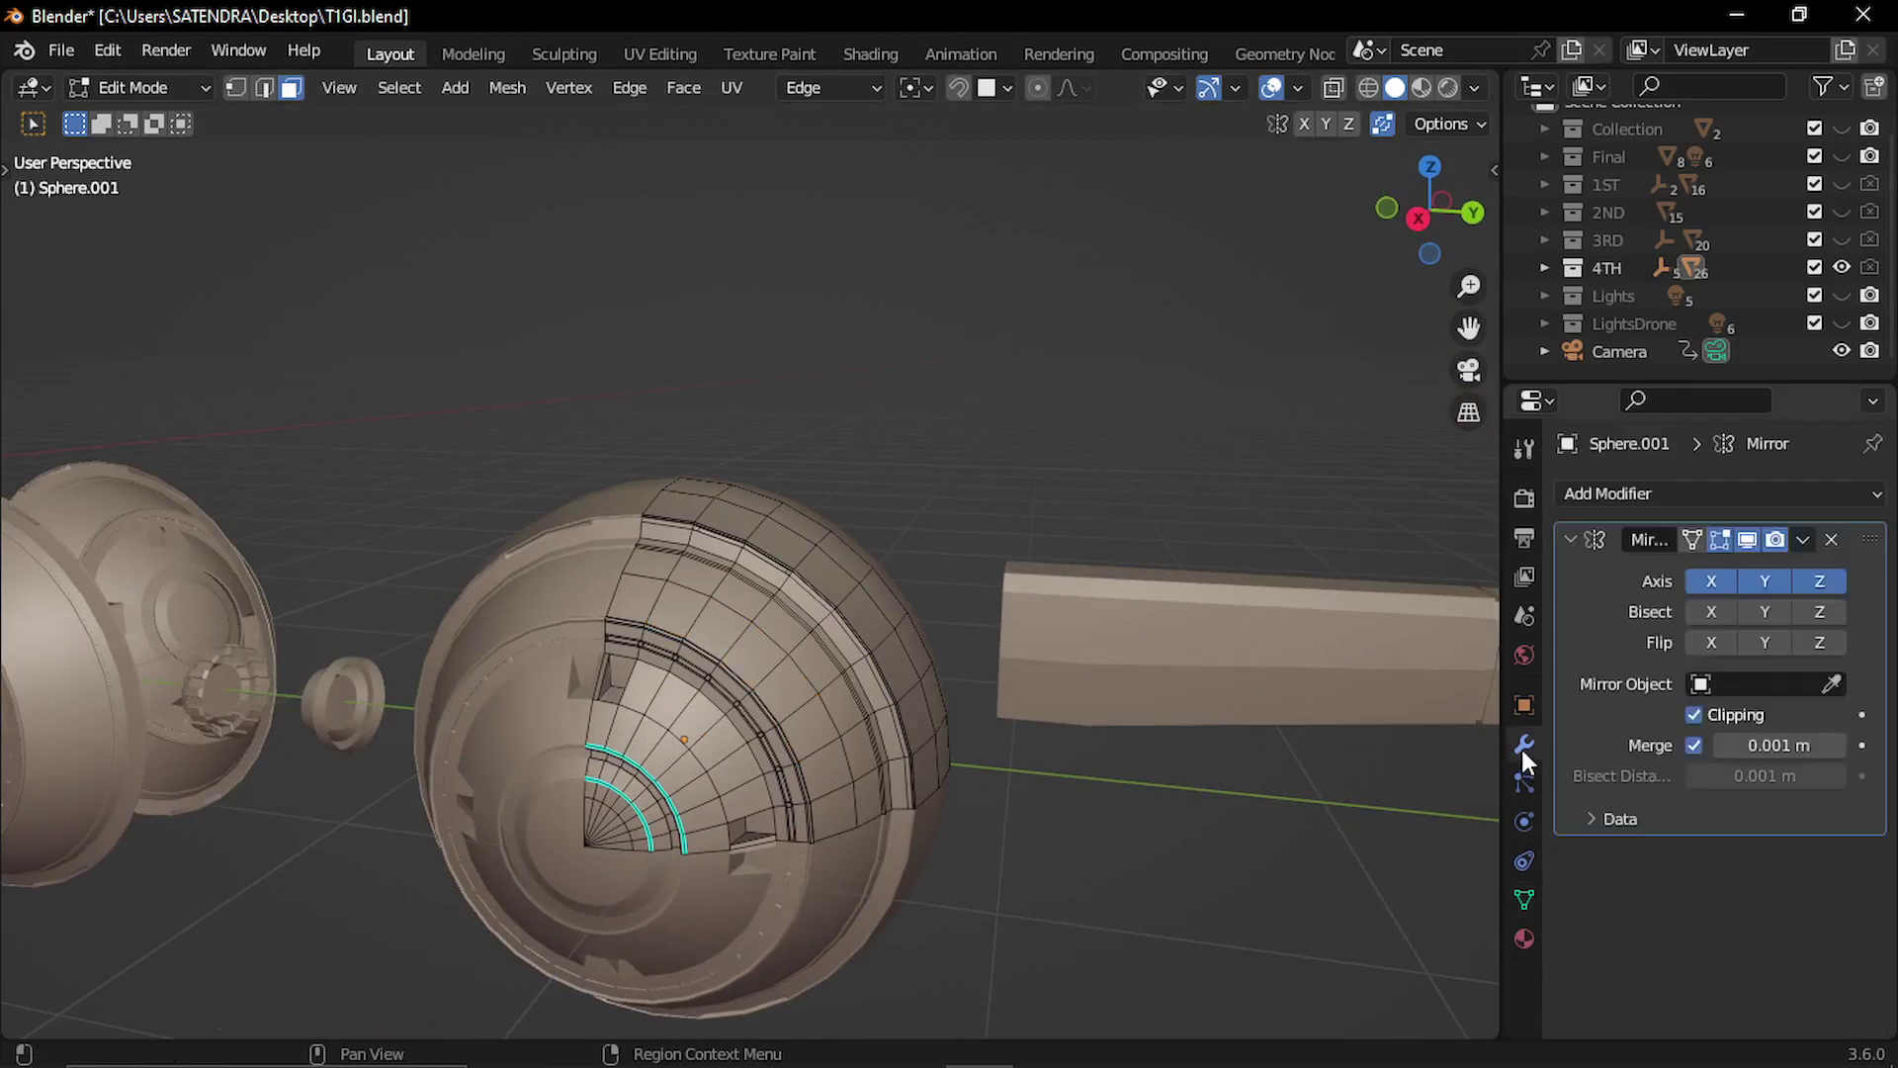
pyautogui.moveTo(766, 732); pyautogui.dragTo(1153, 682, button='middle')
pyautogui.click(1745, 540)
pyautogui.moveTo(878, 667); pyautogui.dragTo(910, 589, button='middle')
pyautogui.press('Tab')
pyautogui.click(1750, 539)
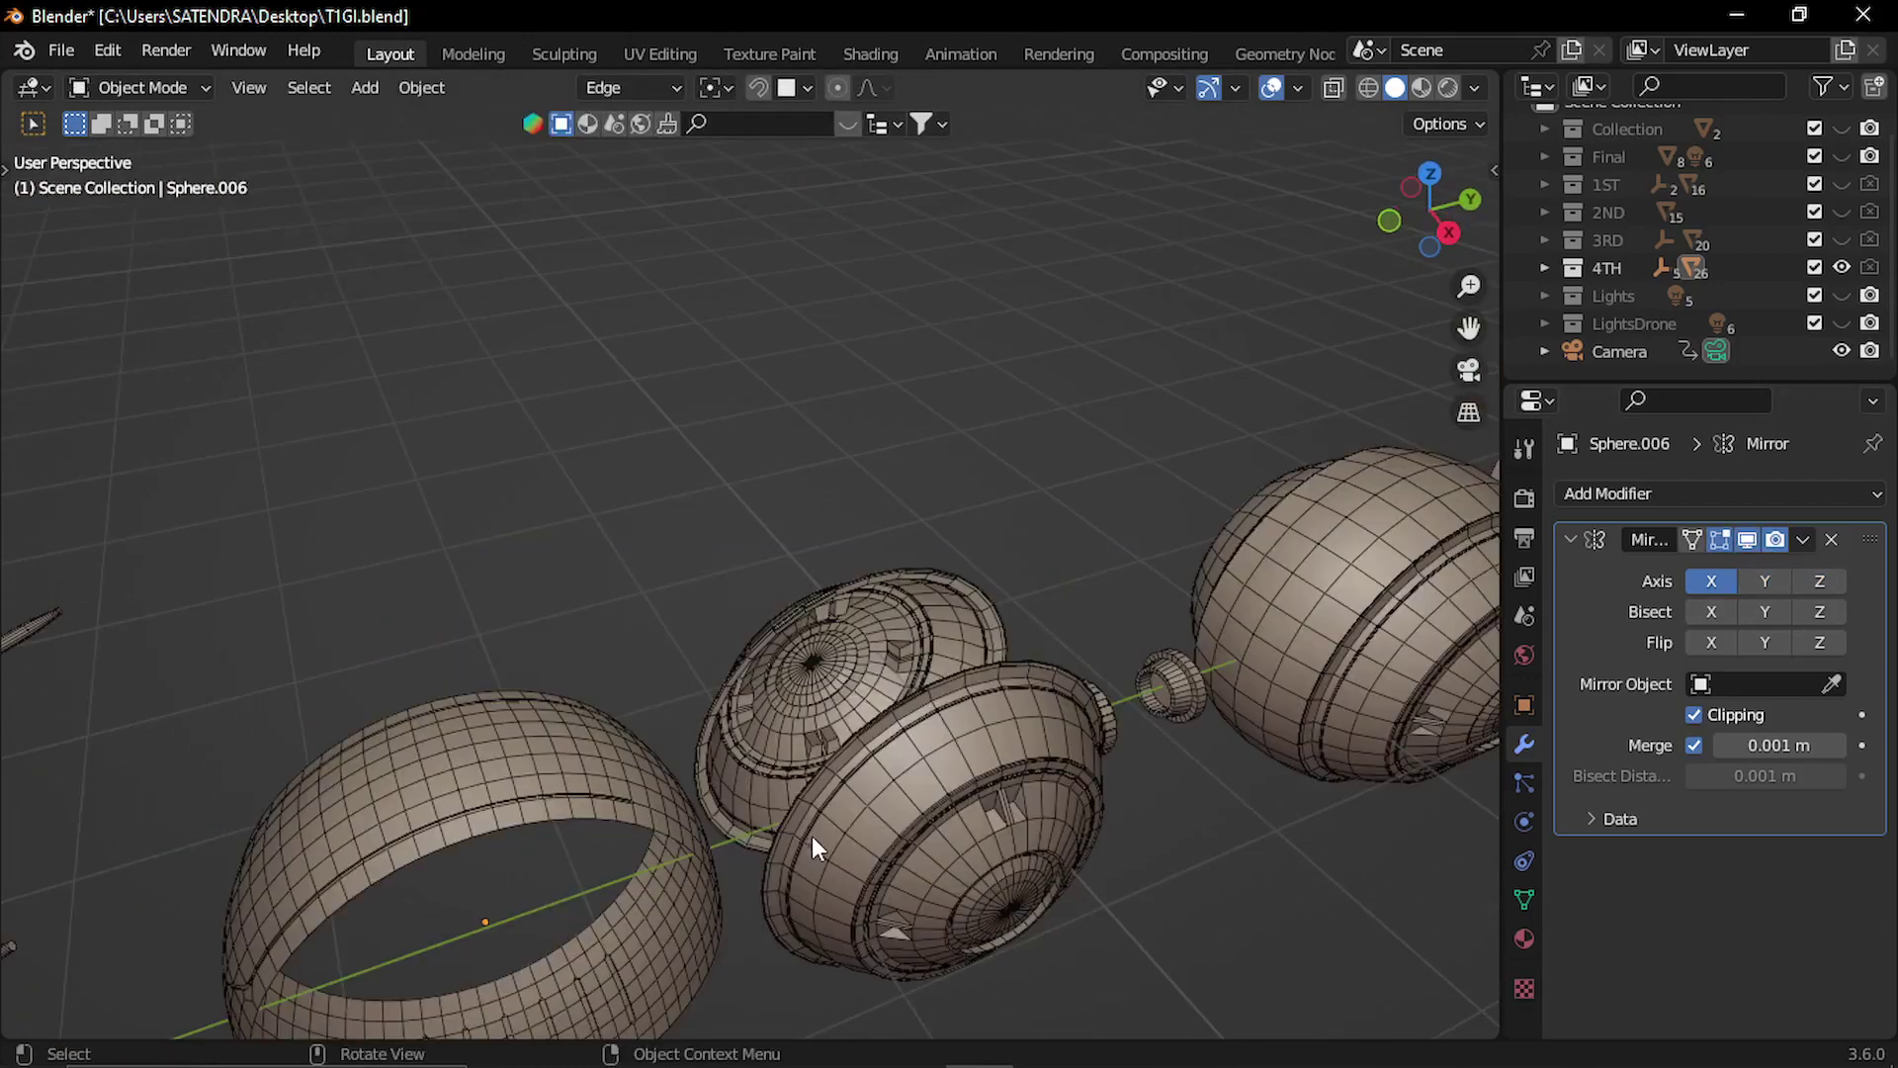
# Select the fourth drone's sphere-based stages one after another and examine their meshes and modifiers up to the assembled body.
pyautogui.moveTo(811, 834); pyautogui.dragTo(833, 686, button='middle')
pyautogui.click(613, 581)
pyautogui.moveTo(520, 646); pyautogui.dragTo(669, 670, button='middle')
pyautogui.click(858, 674)
pyautogui.moveTo(858, 674); pyautogui.dragTo(726, 637, button='middle')
pyautogui.moveTo(599, 609); pyautogui.dragTo(641, 734, button='middle')
pyautogui.click(792, 748)
pyautogui.moveTo(792, 748); pyautogui.dragTo(811, 625, button='middle')
pyautogui.click(593, 743)
pyautogui.click(721, 607)
pyautogui.moveTo(852, 561); pyautogui.dragTo(673, 584, button='middle')
# Select the small blocks in the spherical body's groove and examine their Array and Mirror modifiers and the surrounding details.
pyautogui.click(820, 524)
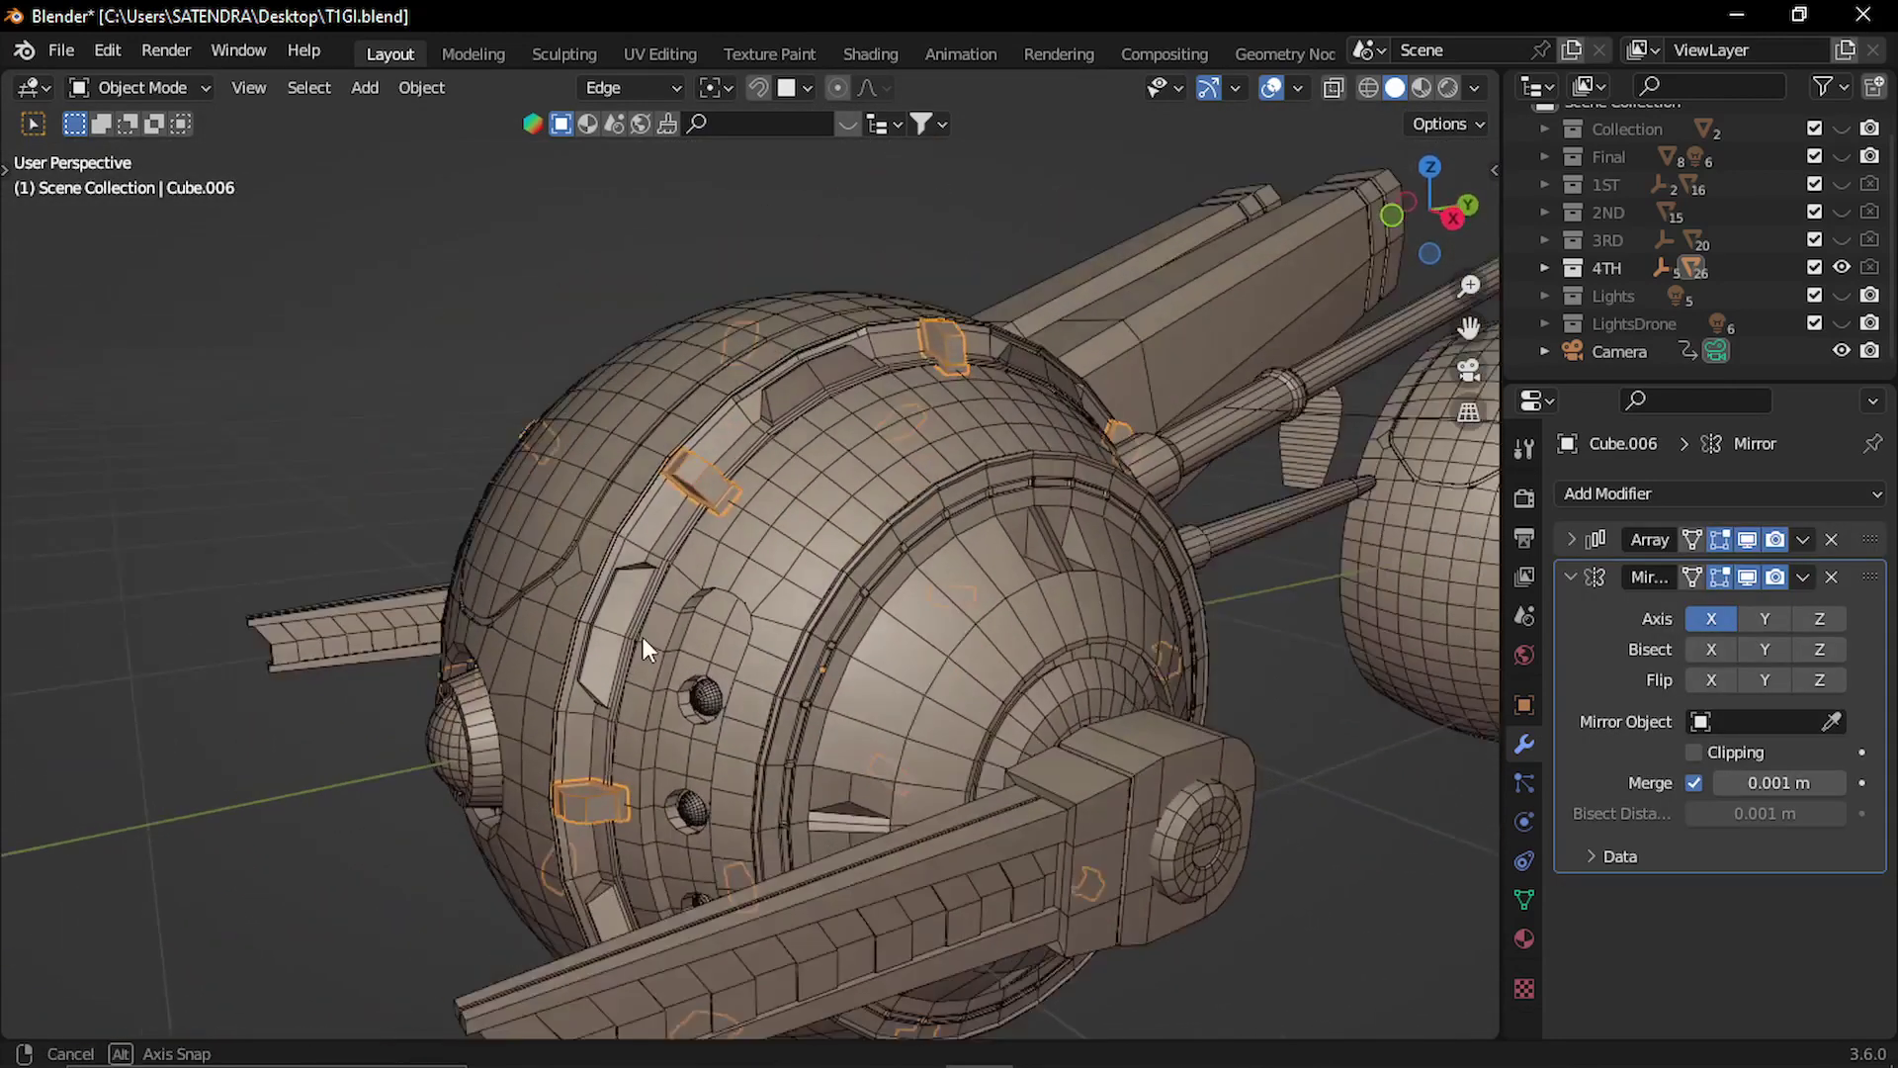
pyautogui.moveTo(642, 639); pyautogui.dragTo(692, 524, button='middle')
pyautogui.scroll(4, 704, 618)
pyautogui.scroll(2, 703, 613)
pyautogui.scroll(-2, 726, 621)
pyautogui.keyDown('shift'); pyautogui.moveTo(724, 730); pyautogui.dragTo(791, 709, button='middle'); pyautogui.keyUp('shift')
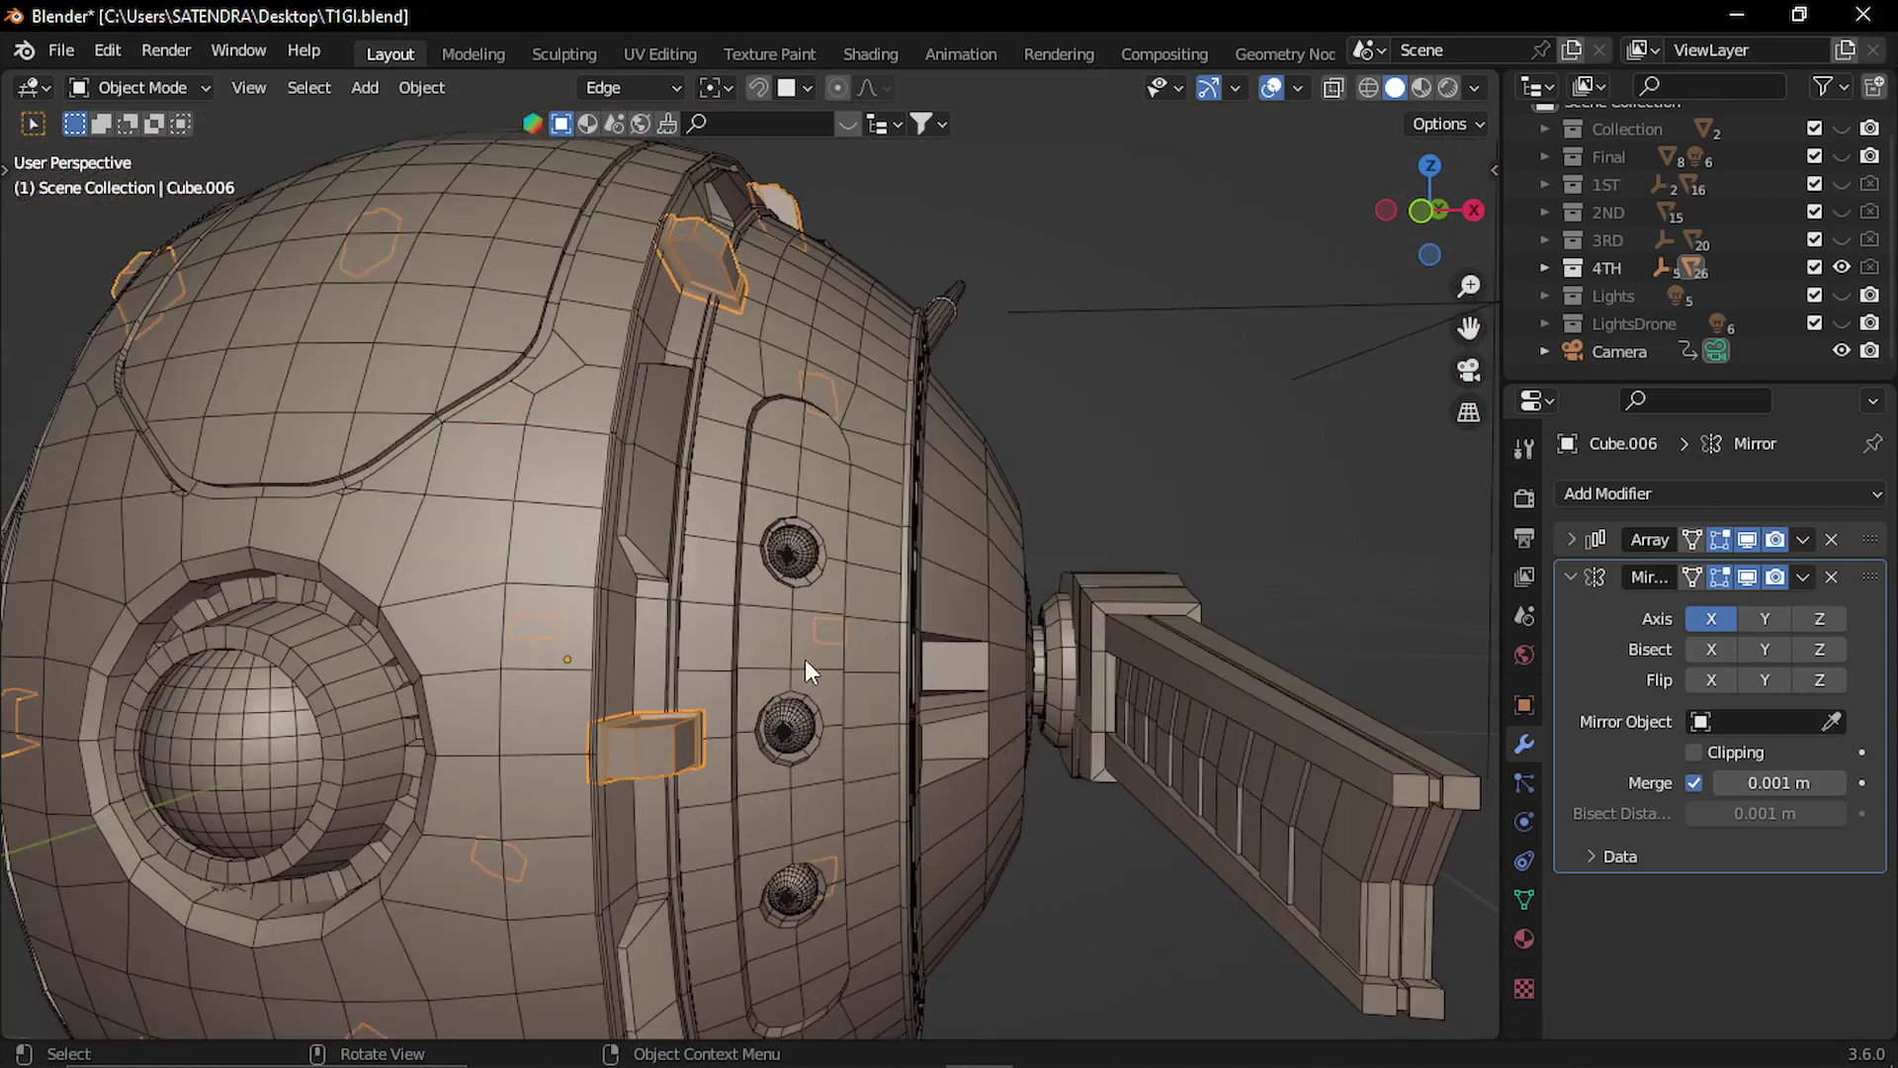
pyautogui.moveTo(814, 632); pyautogui.dragTo(777, 613, button='middle')
pyautogui.moveTo(804, 540); pyautogui.dragTo(678, 708, button='middle')
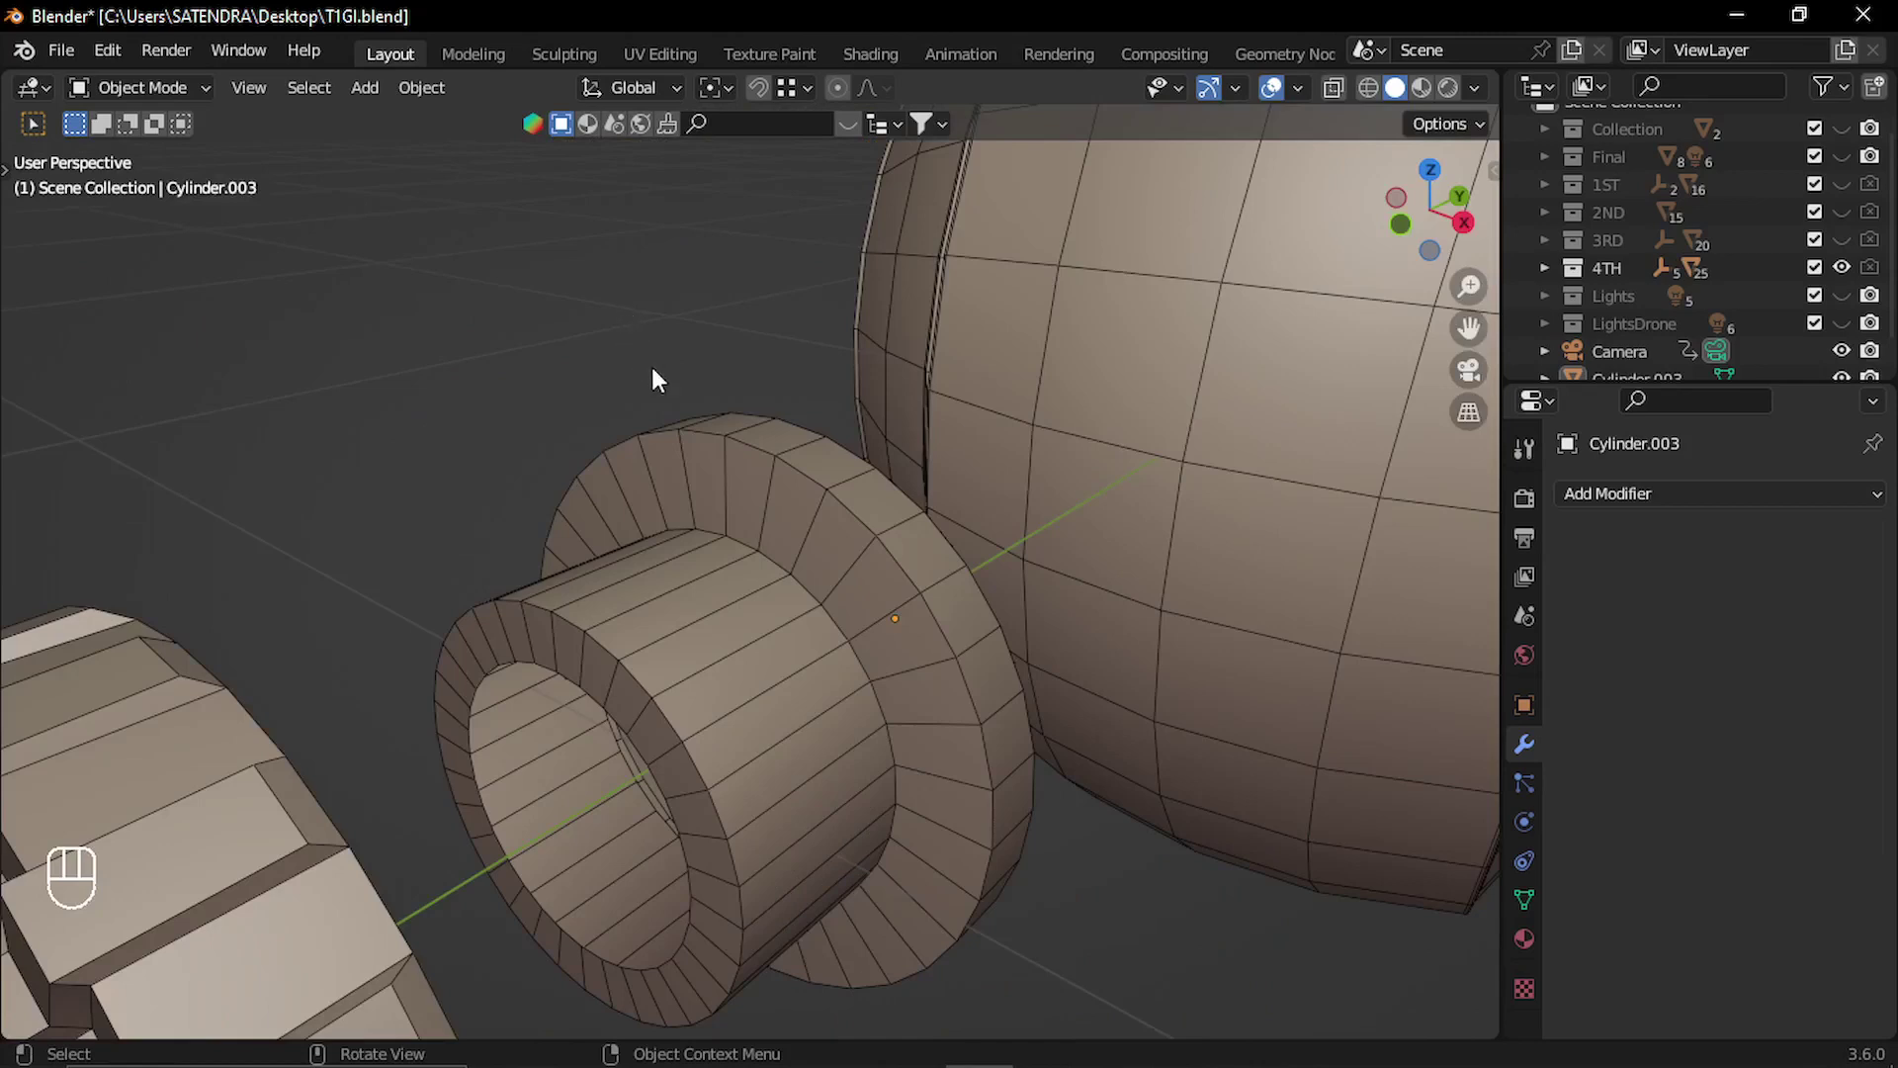
# Open the flanged cylinder in Edit Mode and select every second face around its flange by repeating a two-face selection pattern.
pyautogui.moveTo(661, 393); pyautogui.dragTo(742, 593, button='middle')
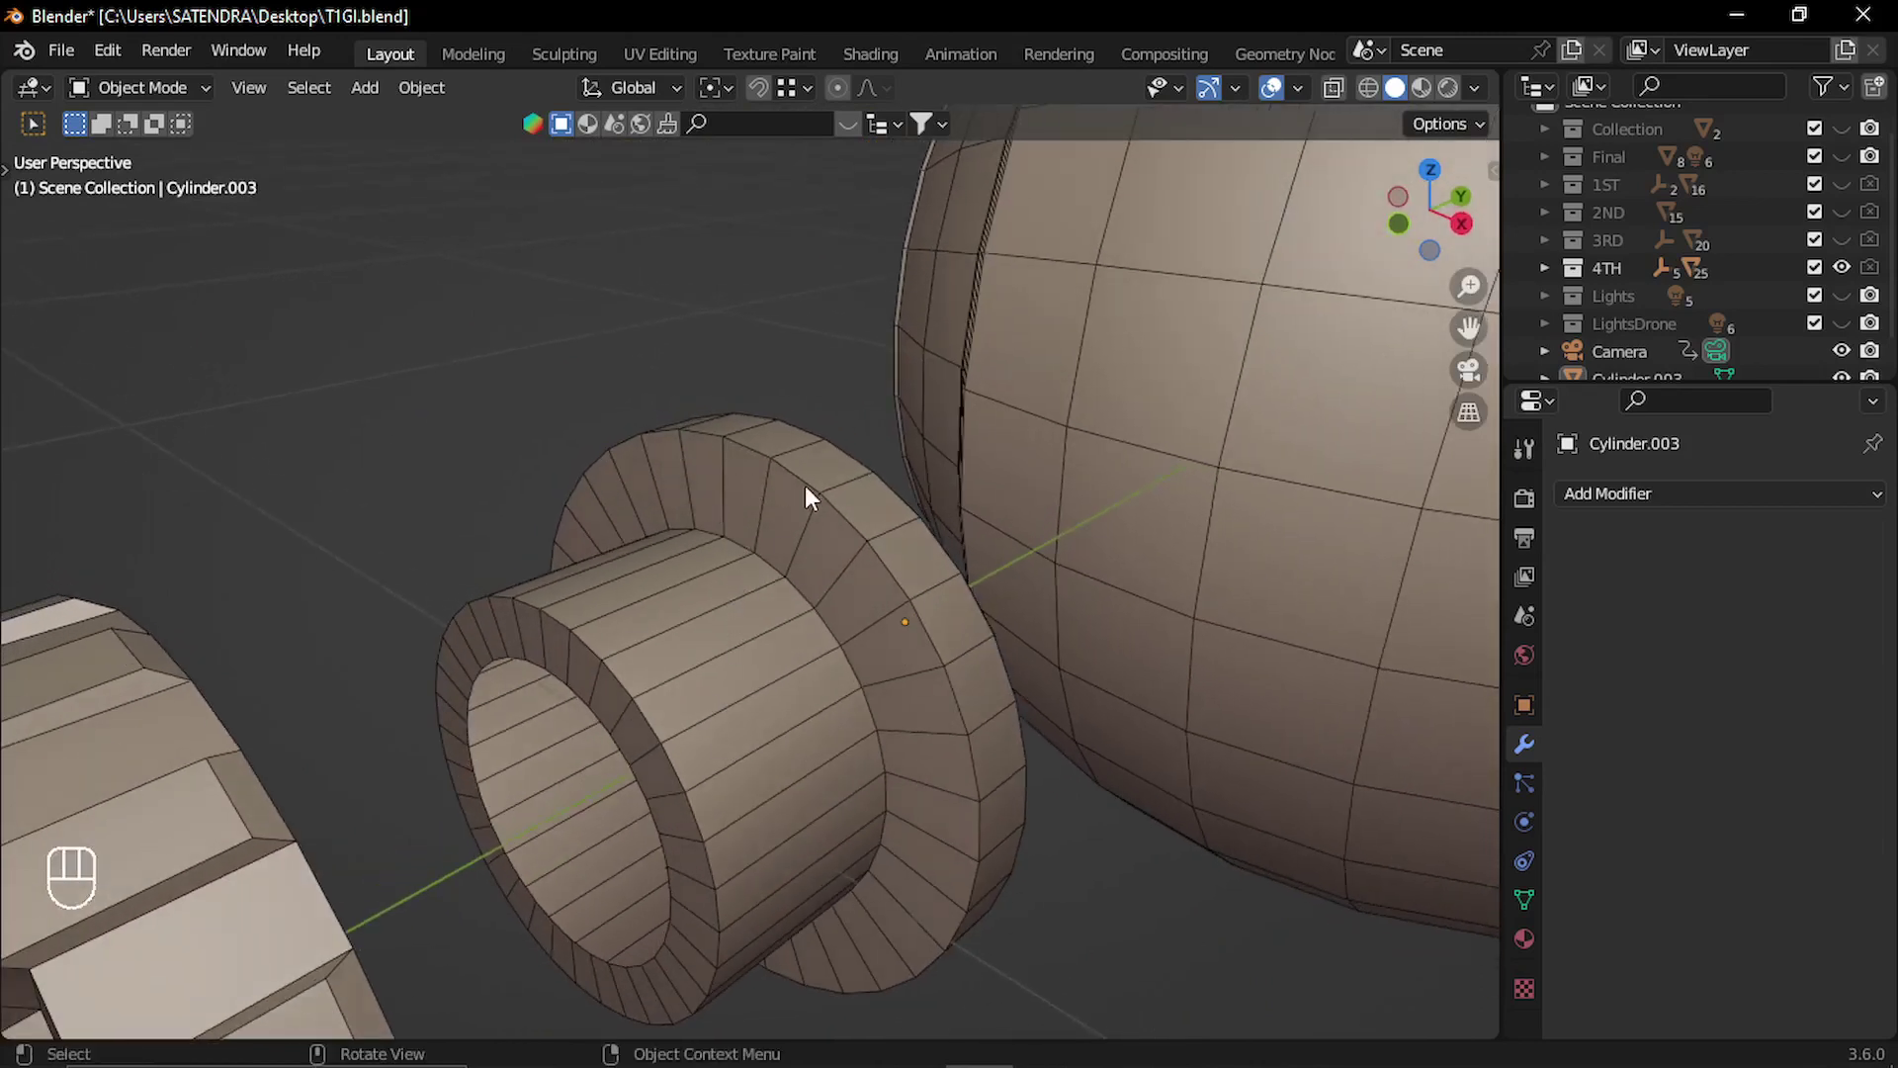
pyautogui.click(751, 598)
pyautogui.press('Tab')
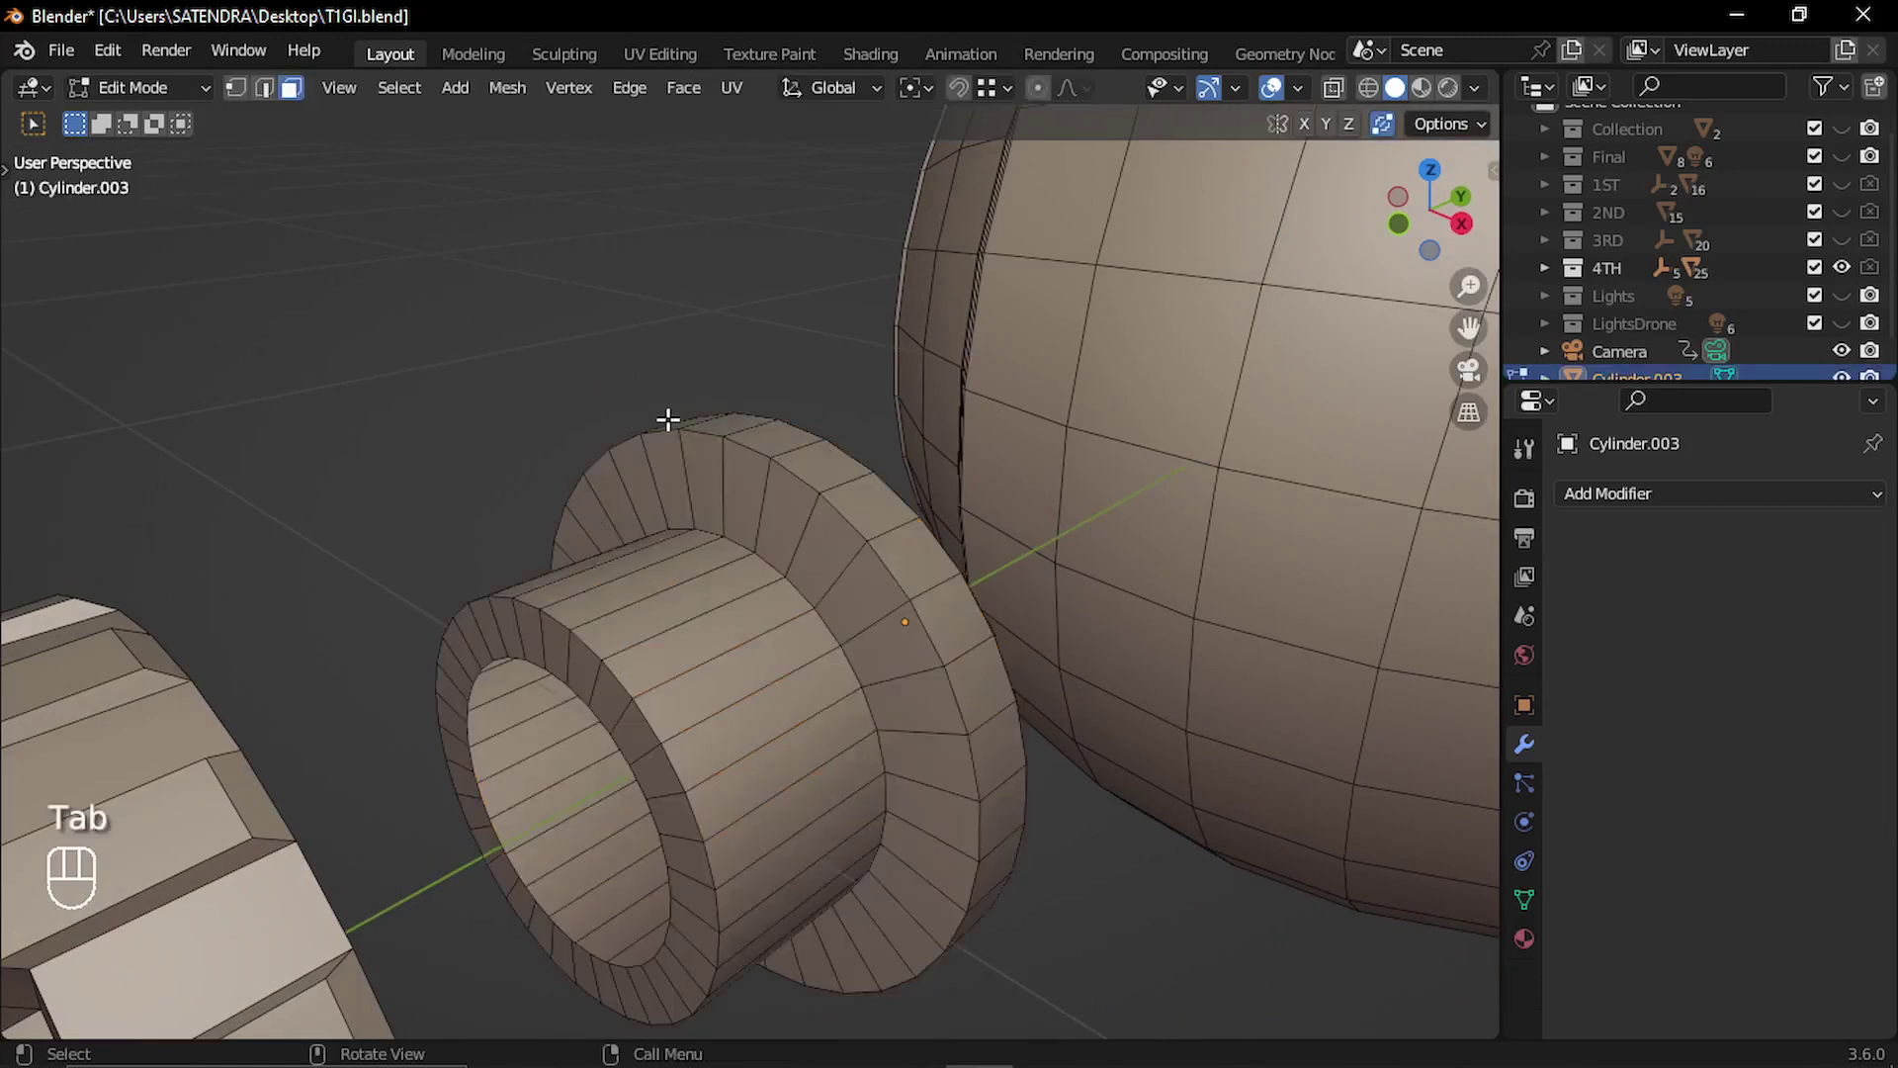
pyautogui.click(747, 524)
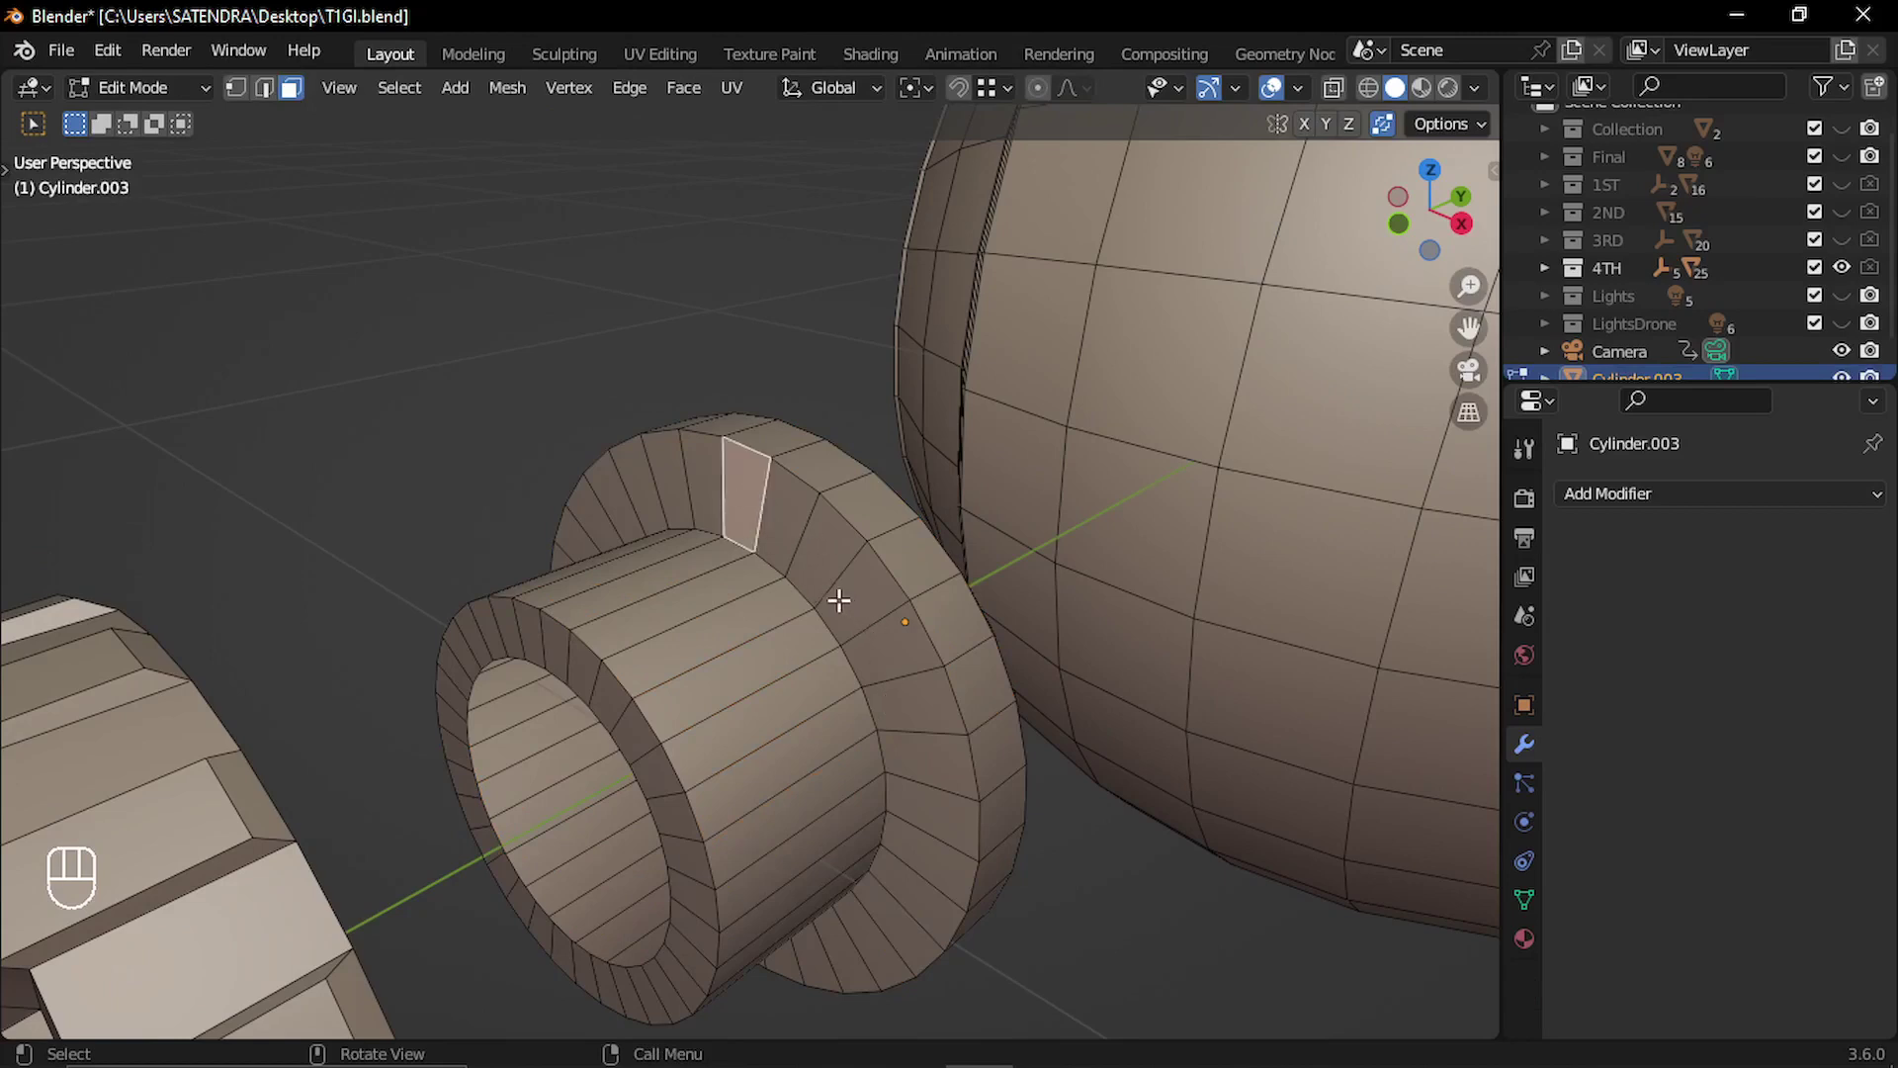
pyautogui.press('shift')
pyautogui.keyDown('shift'); pyautogui.click(829, 548); pyautogui.keyUp('shift')
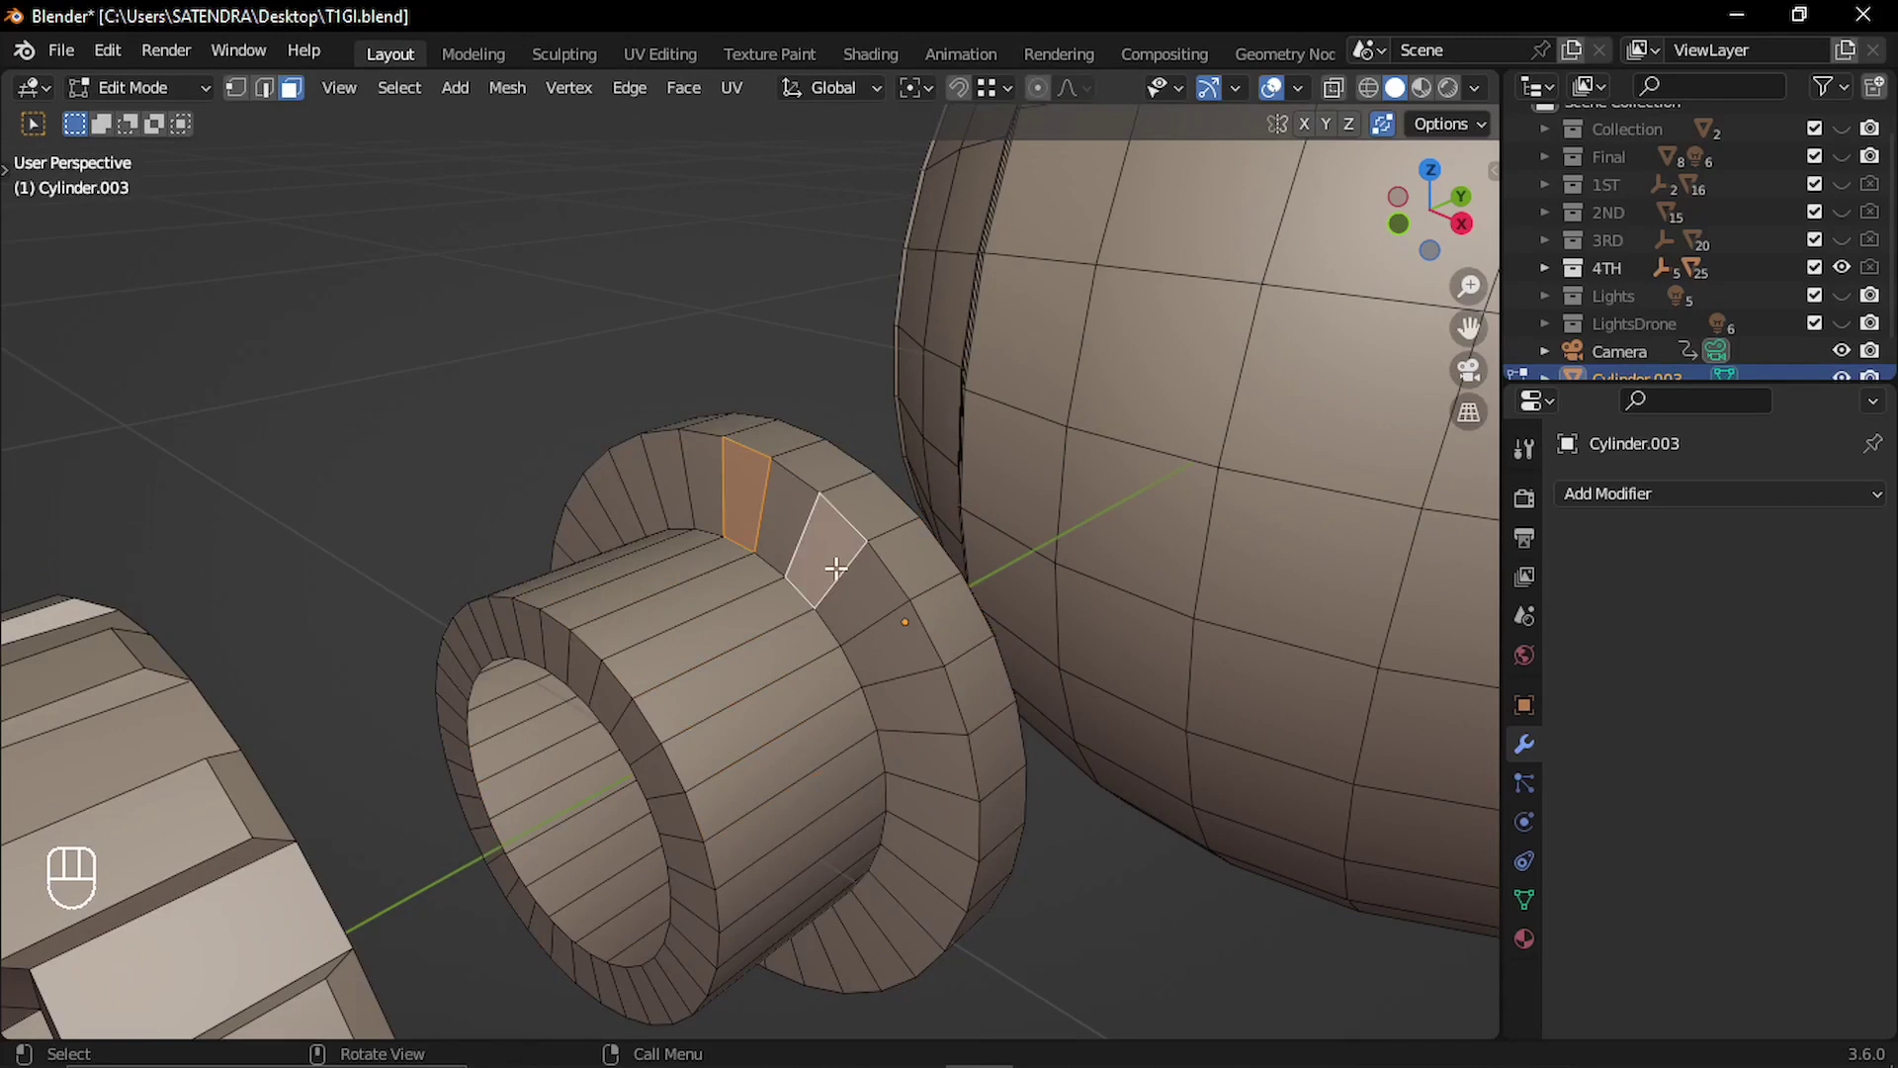
pyautogui.press('ctrl+shift+KP_Add')
pyautogui.press('ctrl+shift+KP_Add')
pyautogui.press('ctrl+shift+KP_Add')
pyautogui.press('ctrl+shift+KP_Add')
pyautogui.press('ctrl+shift+KP_Add')
pyautogui.press('ctrl+shift+KP_Add')
pyautogui.press('ctrl+shift+KP_Add')
pyautogui.press('ctrl+shift+KP_Add')
pyautogui.press('ctrl+shift+KP_Add')
pyautogui.press('ctrl+shift+KP_Add')
pyautogui.press('ctrl+shift+KP_Add')
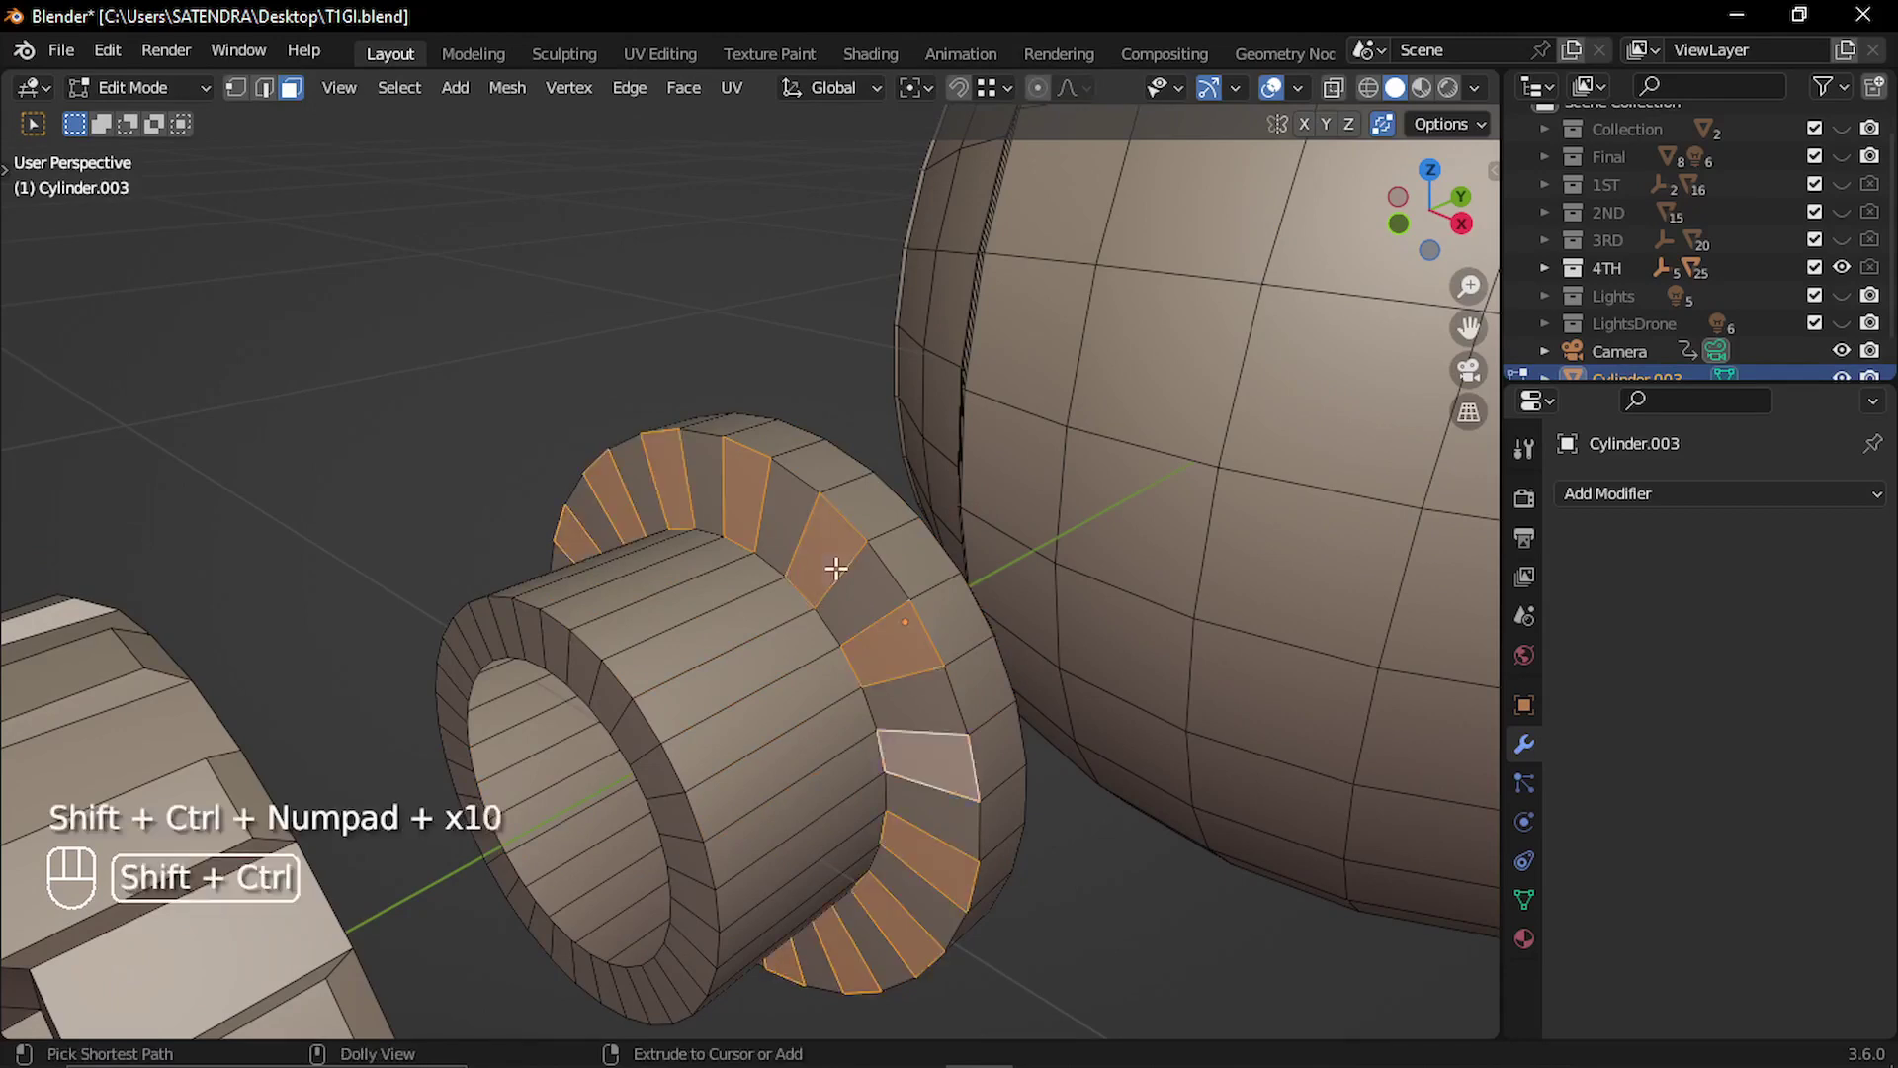
pyautogui.press('ctrl+shift+KP_Add')
pyautogui.press('ctrl+shift+KP_Add')
pyautogui.press('ctrl+shift+KP_Add')
pyautogui.press('ctrl+shift+KP_Add')
pyautogui.press('ctrl+shift+KP_Add')
pyautogui.press('ctrl+shift+KP_Add')
# Add evenly spaced faces around the cylinder's tube wall to the selection, repeating the spacing of two picked faces.
pyautogui.moveTo(698, 521); pyautogui.dragTo(827, 597, button='middle')
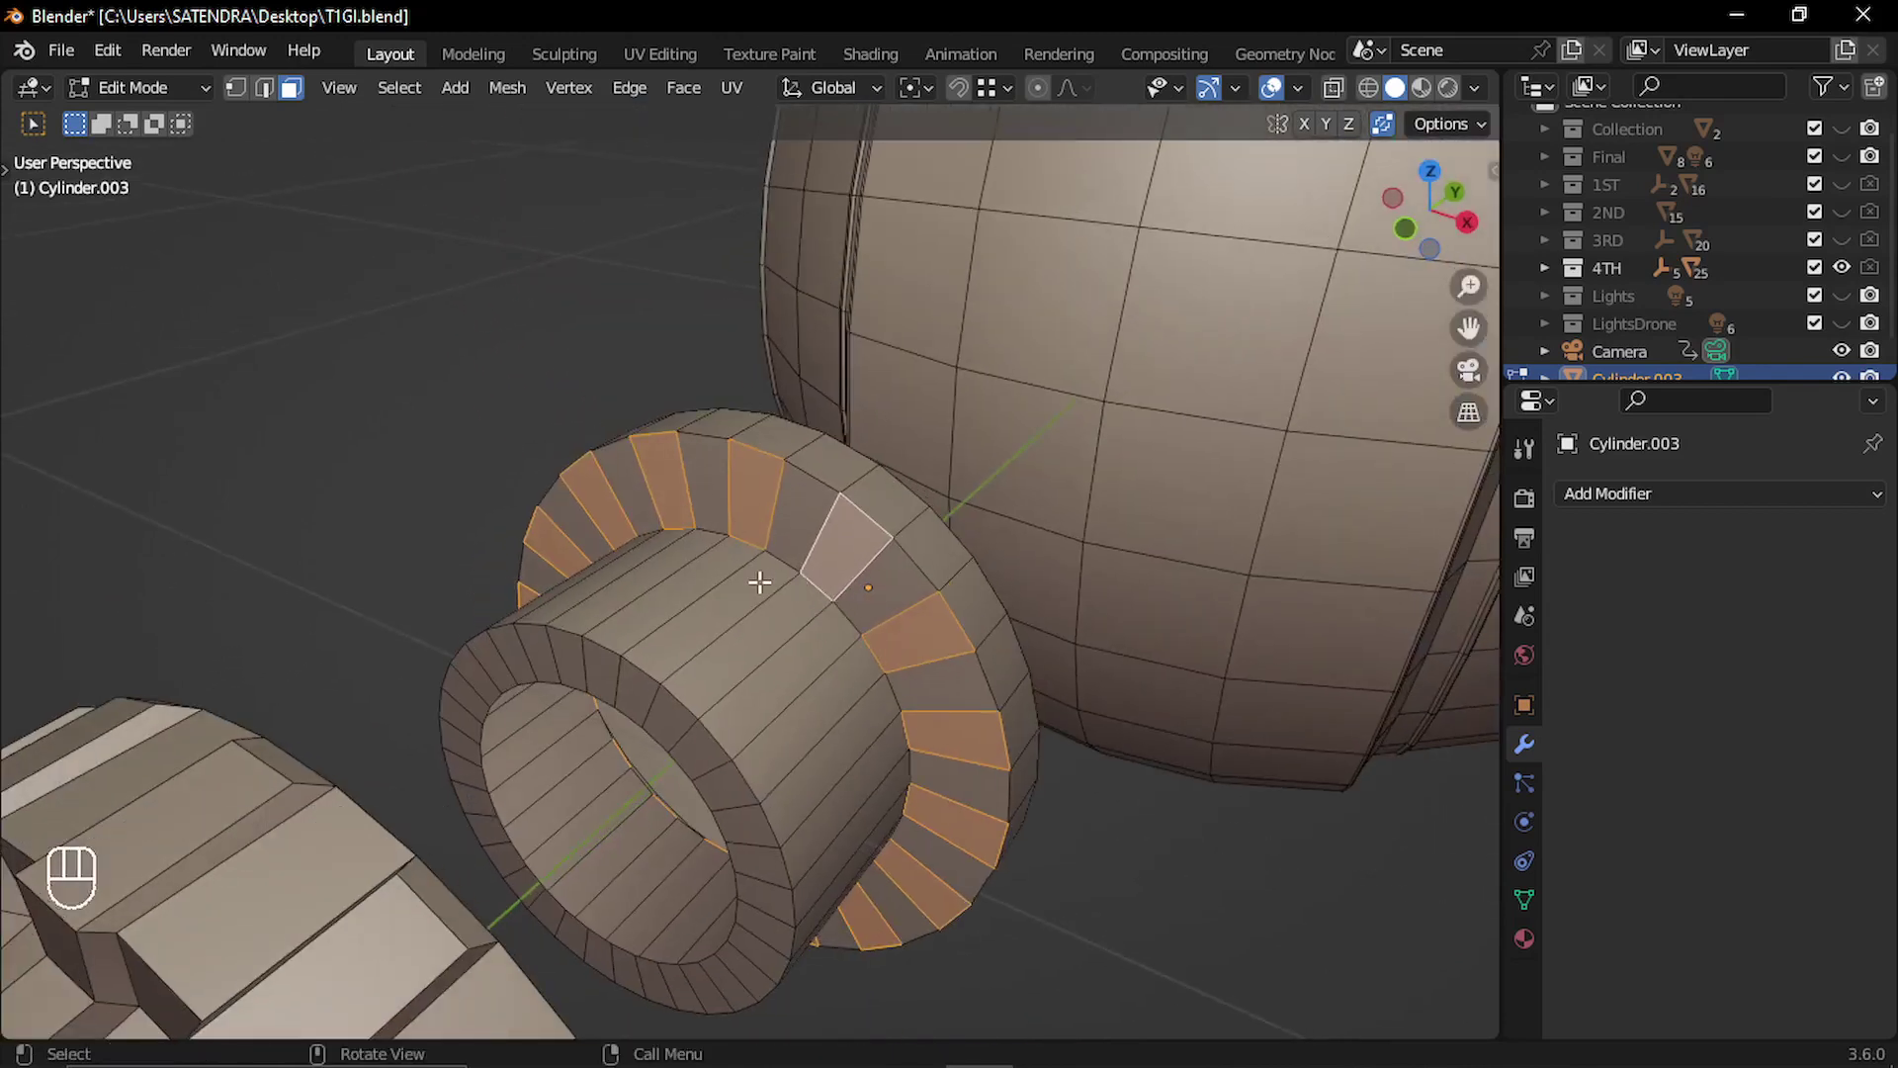
pyautogui.keyDown('shift'); pyautogui.click(675, 597); pyautogui.keyUp('shift')
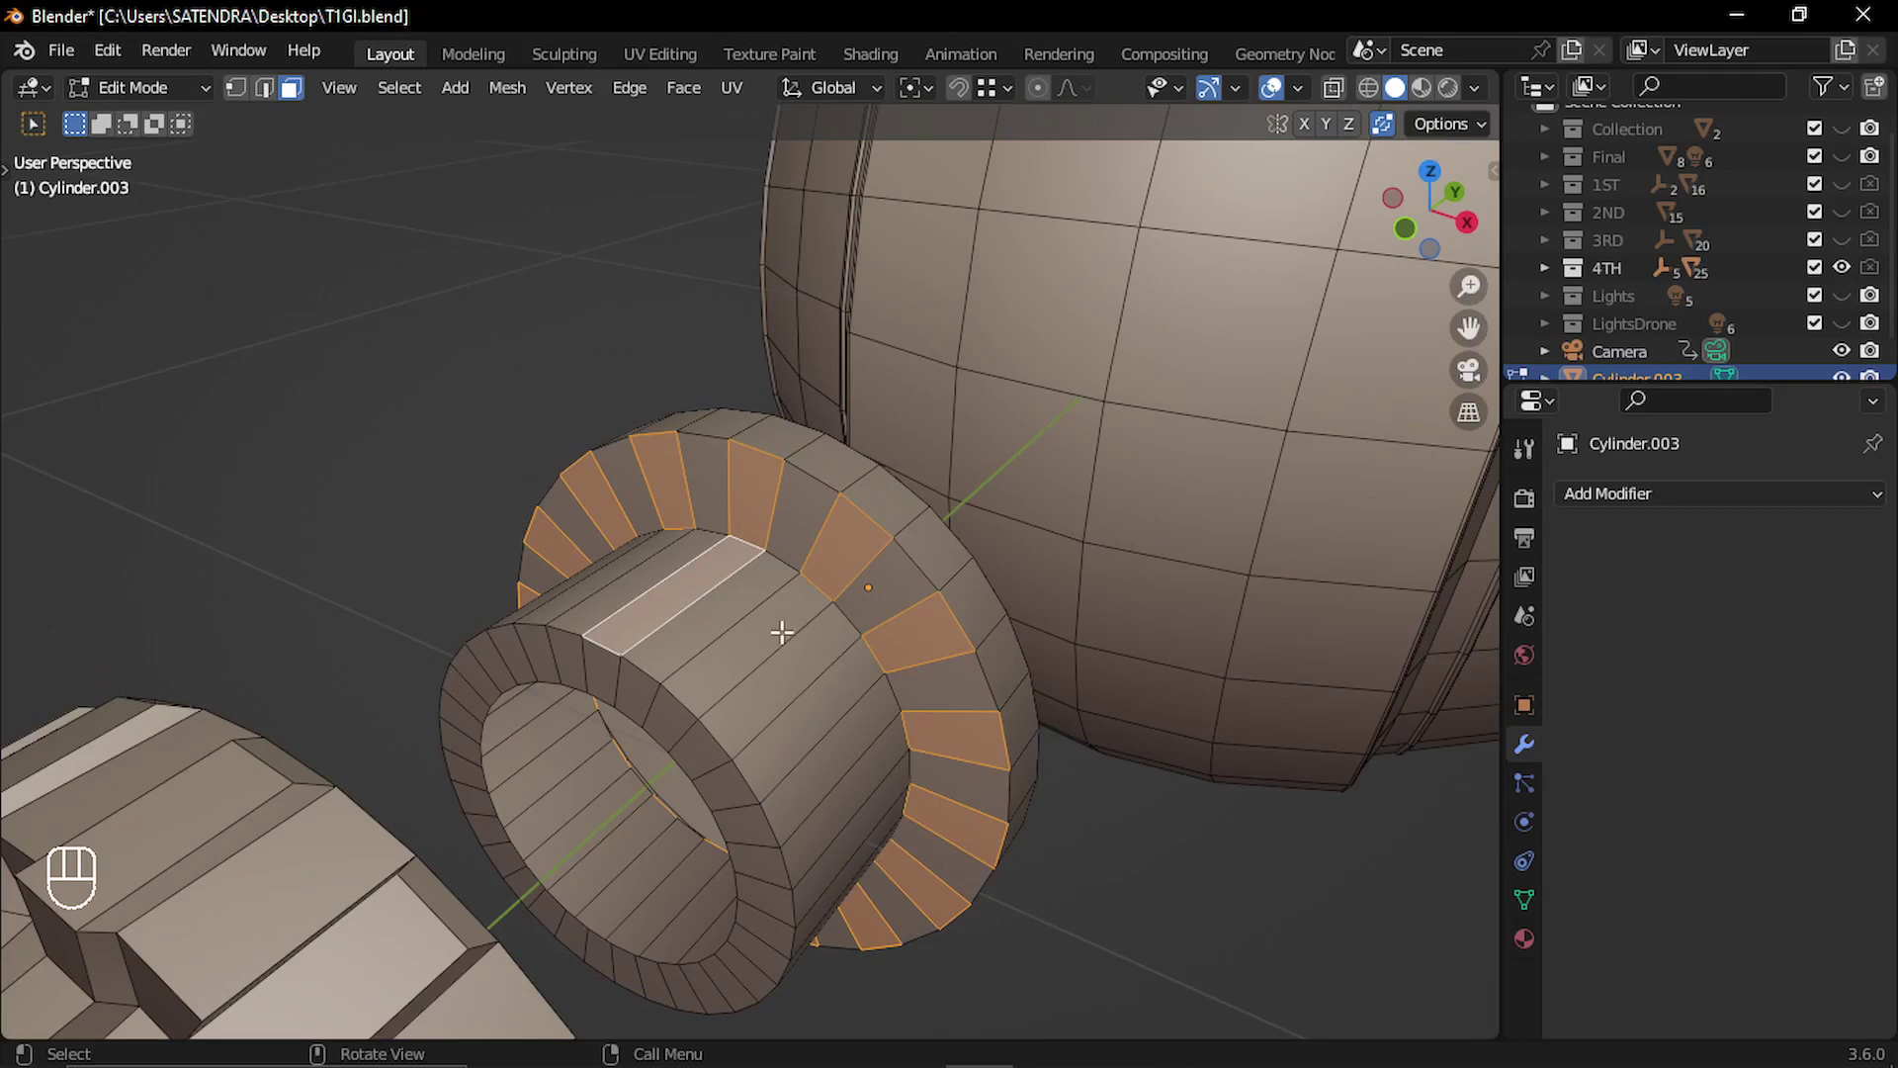
pyautogui.keyDown('shift'); pyautogui.click(834, 699); pyautogui.keyUp('shift')
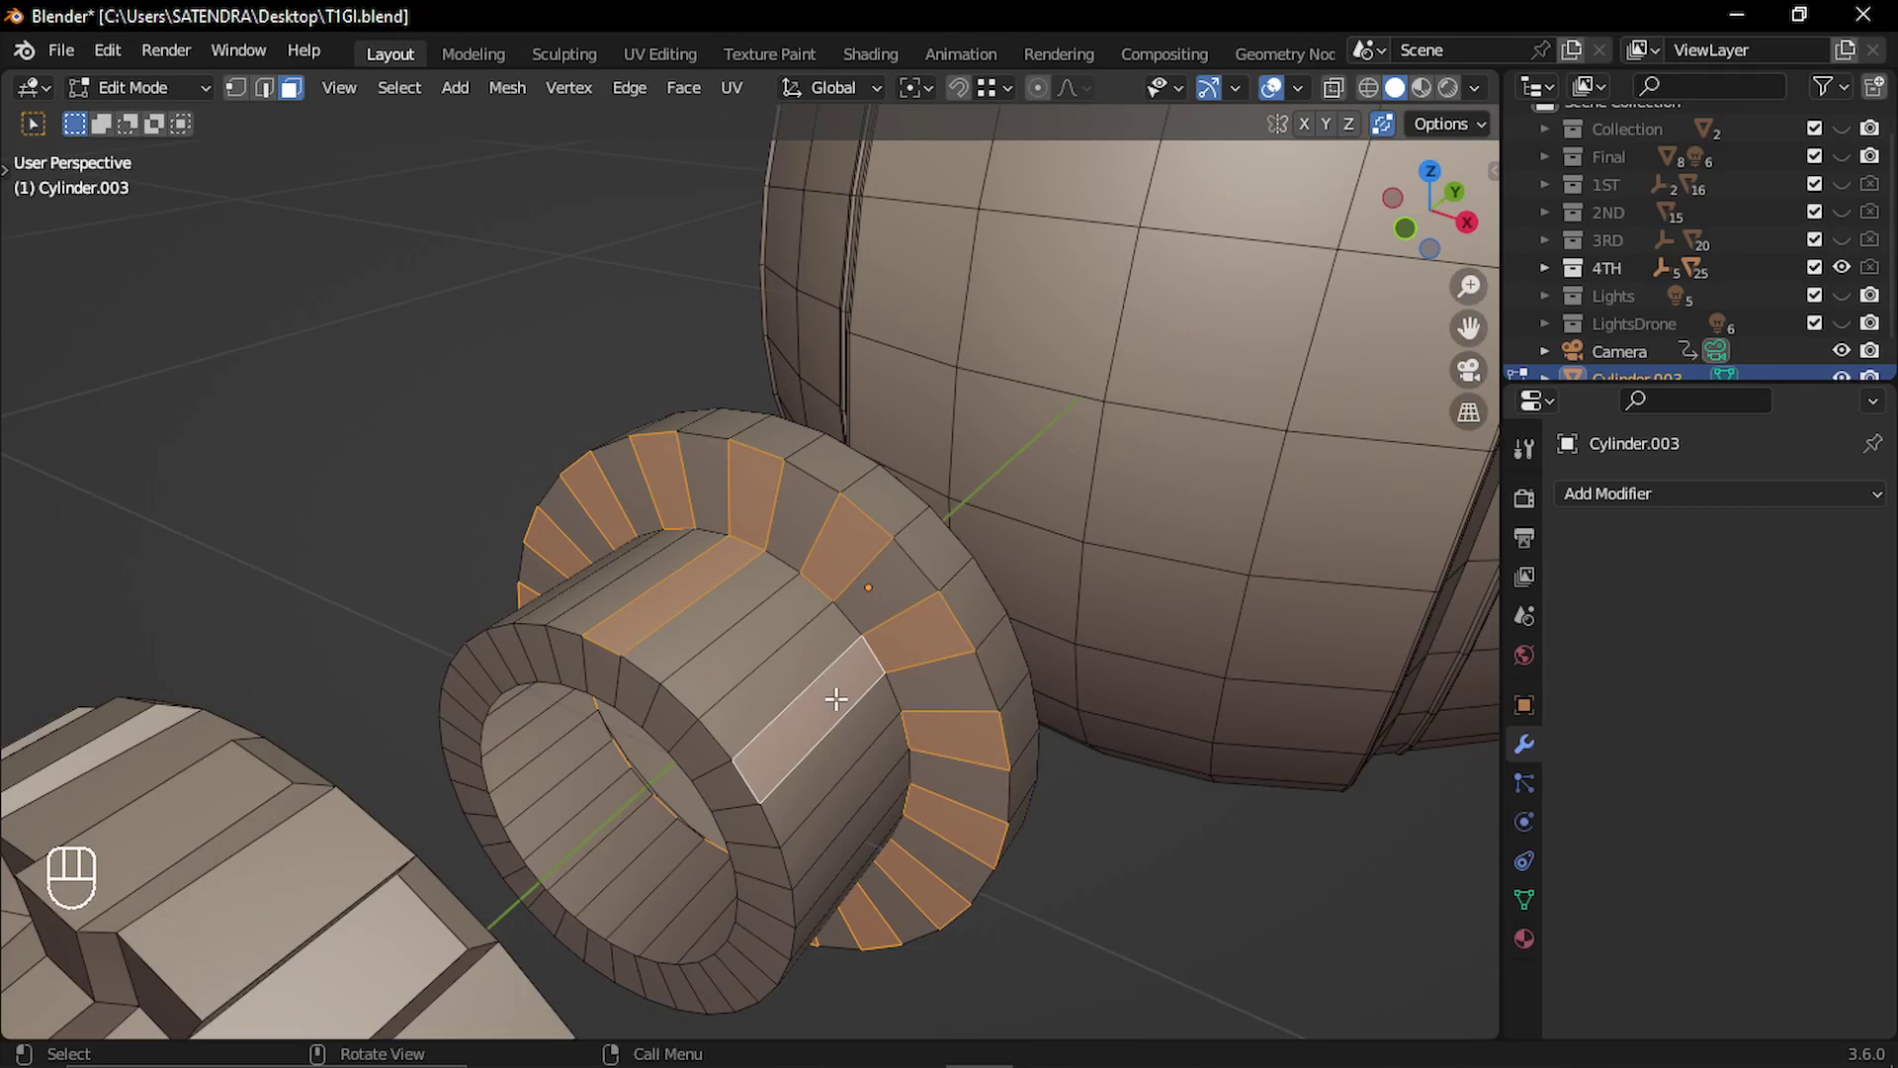
pyautogui.press('shift+ctrl+KP_Add')
pyautogui.press('shift+ctrl+KP_Add')
pyautogui.press('shift+ctrl+KP_Add')
pyautogui.press('shift+ctrl+KP_Add')
pyautogui.press('shift+ctrl+KP_Add')
pyautogui.press('shift+ctrl+KP_Add')
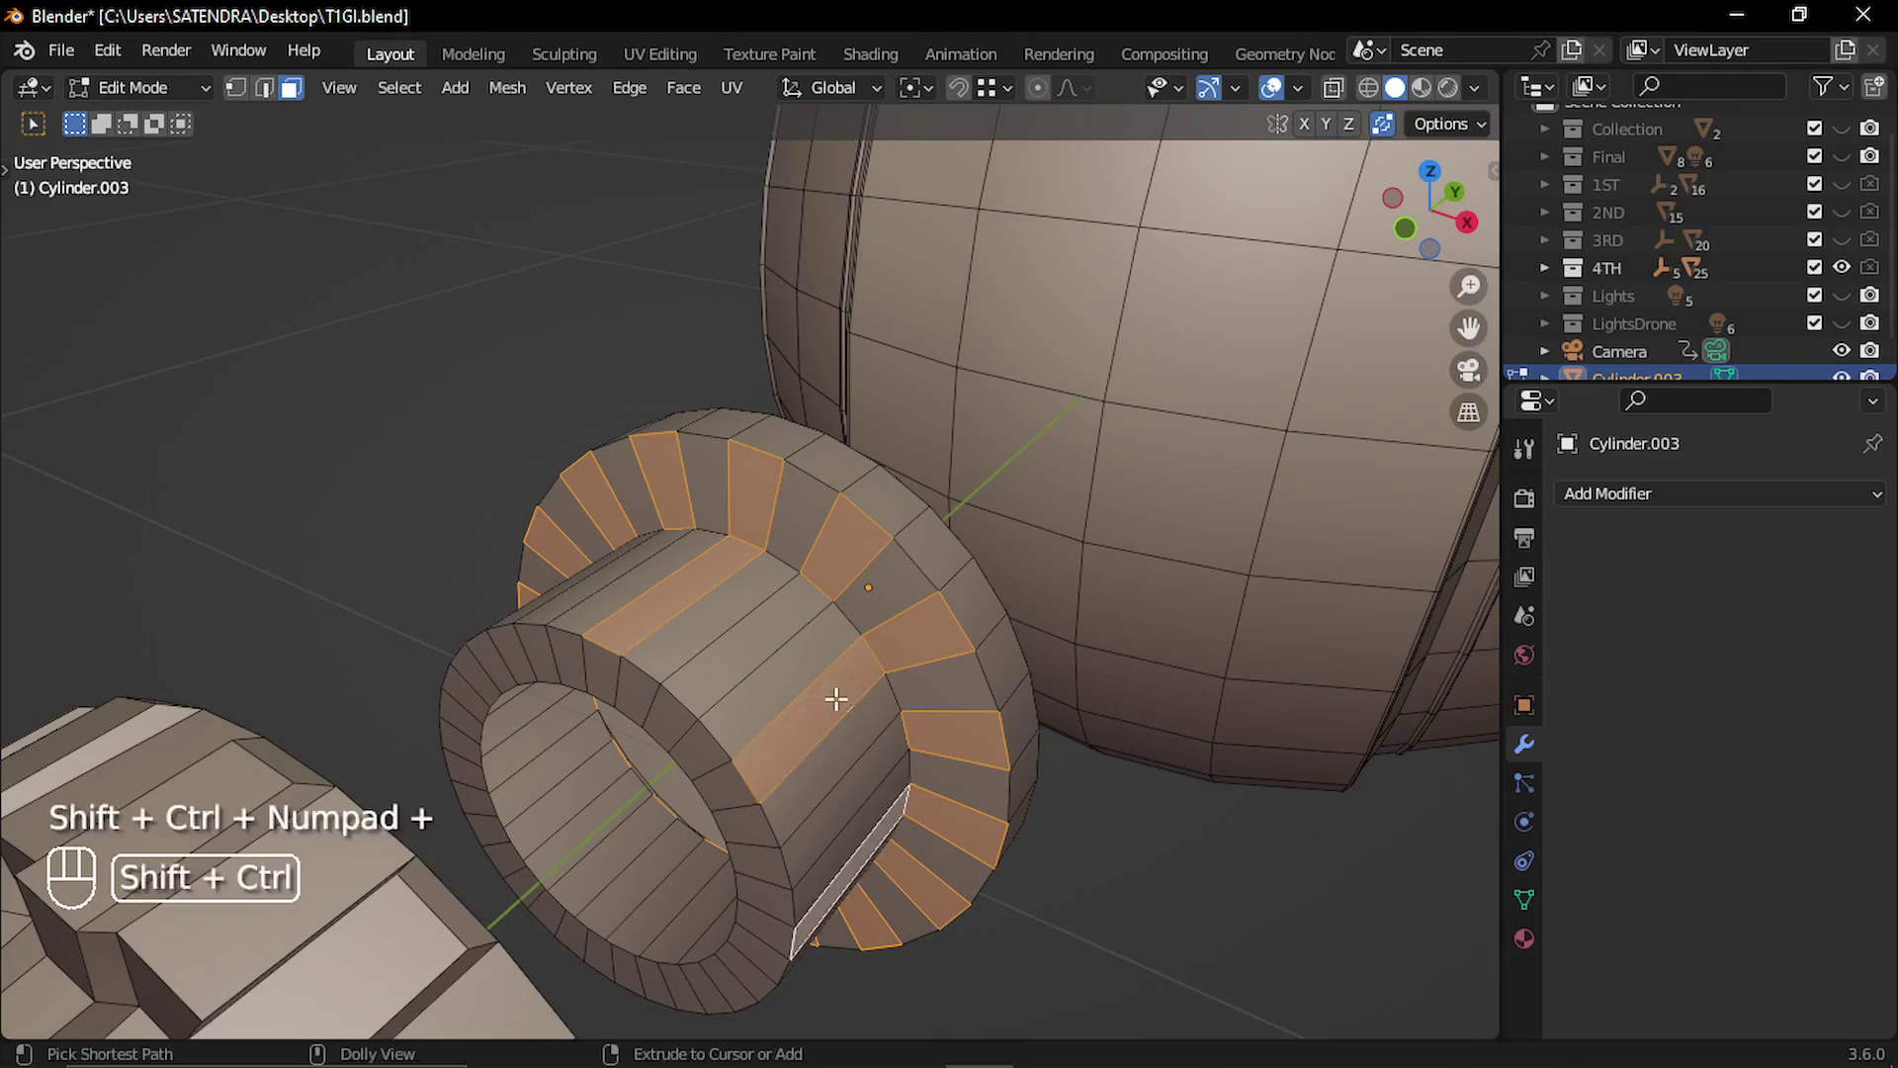
pyautogui.press('shift+ctrl+KP_Add')
pyautogui.press('shift+ctrl+KP_Add')
pyautogui.press('shift+ctrl+KP_Add')
pyautogui.press('shift+ctrl+KP_Add')
pyautogui.press('shift+ctrl+KP_Add')
pyautogui.press('shift+ctrl+KP_Add')
pyautogui.press('shift+ctrl+KP_Add')
pyautogui.press('shift+ctrl+KP_Add')
pyautogui.press('shift+ctrl+KP_Add')
pyautogui.press('shift+ctrl+KP_Add')
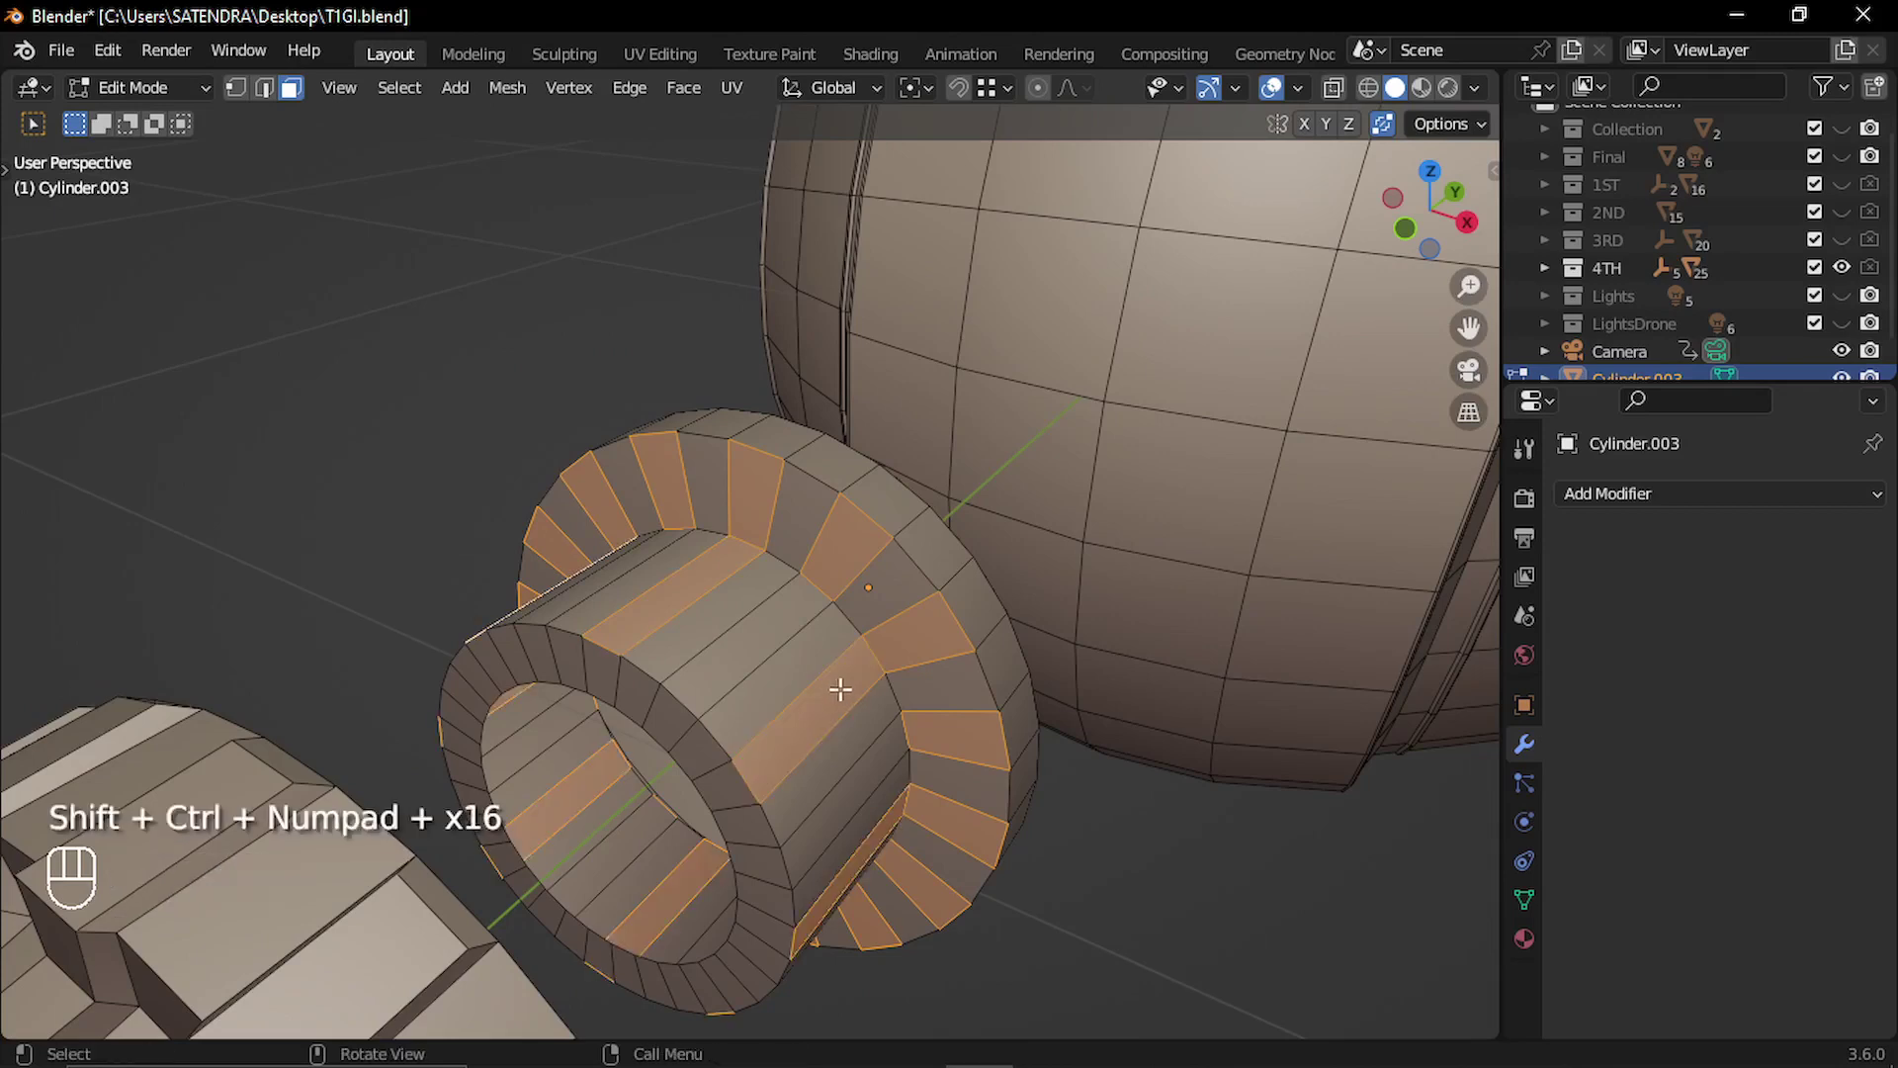
# Extrude the selected flange and tube faces along their normals by about 0.05 m, then return to Object Mode.
pyautogui.moveTo(710, 647)
pyautogui.mouseDown(button='middle')
pyautogui.moveTo(949, 623)
pyautogui.moveTo(643, 627)
pyautogui.moveTo(707, 658)
pyautogui.mouseUp(button='middle')
pyautogui.hotkey('alt', 'e')
pyautogui.click(708, 660)
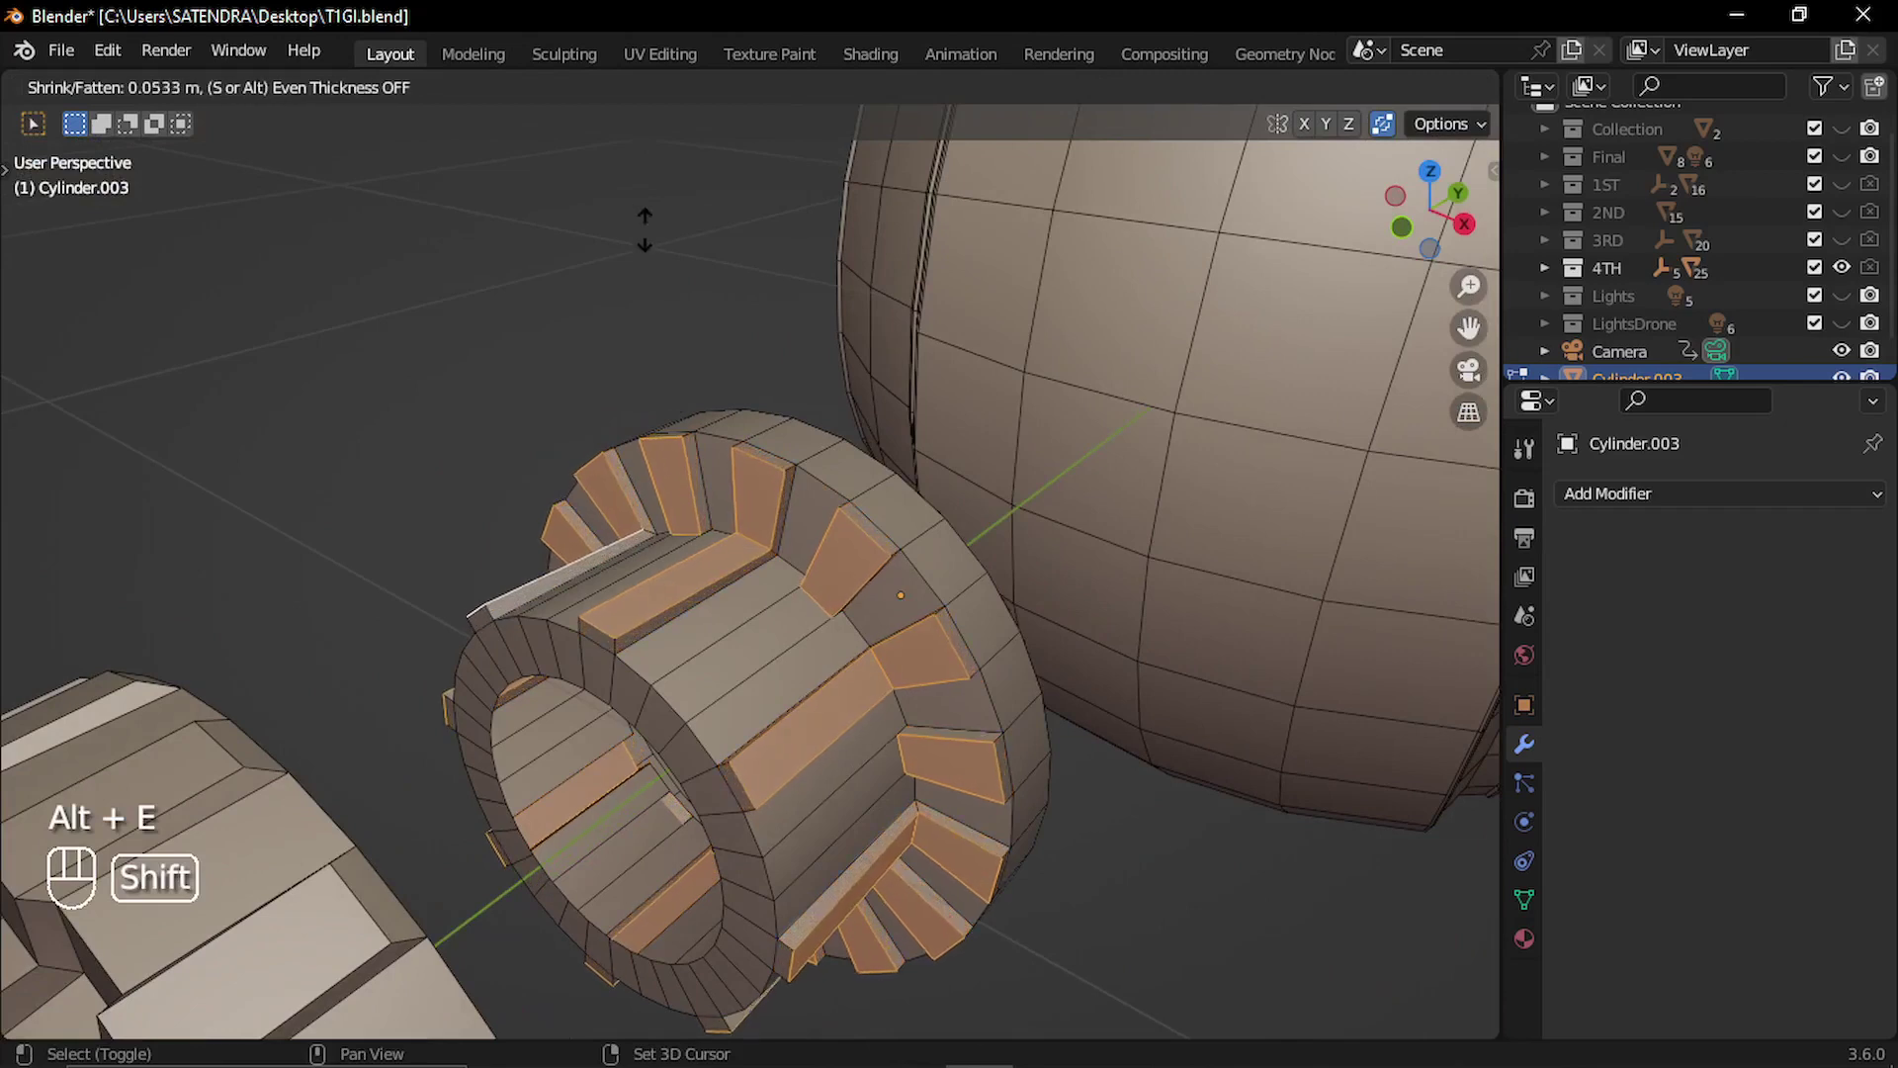
pyautogui.click(638, 195)
pyautogui.press('Tab')
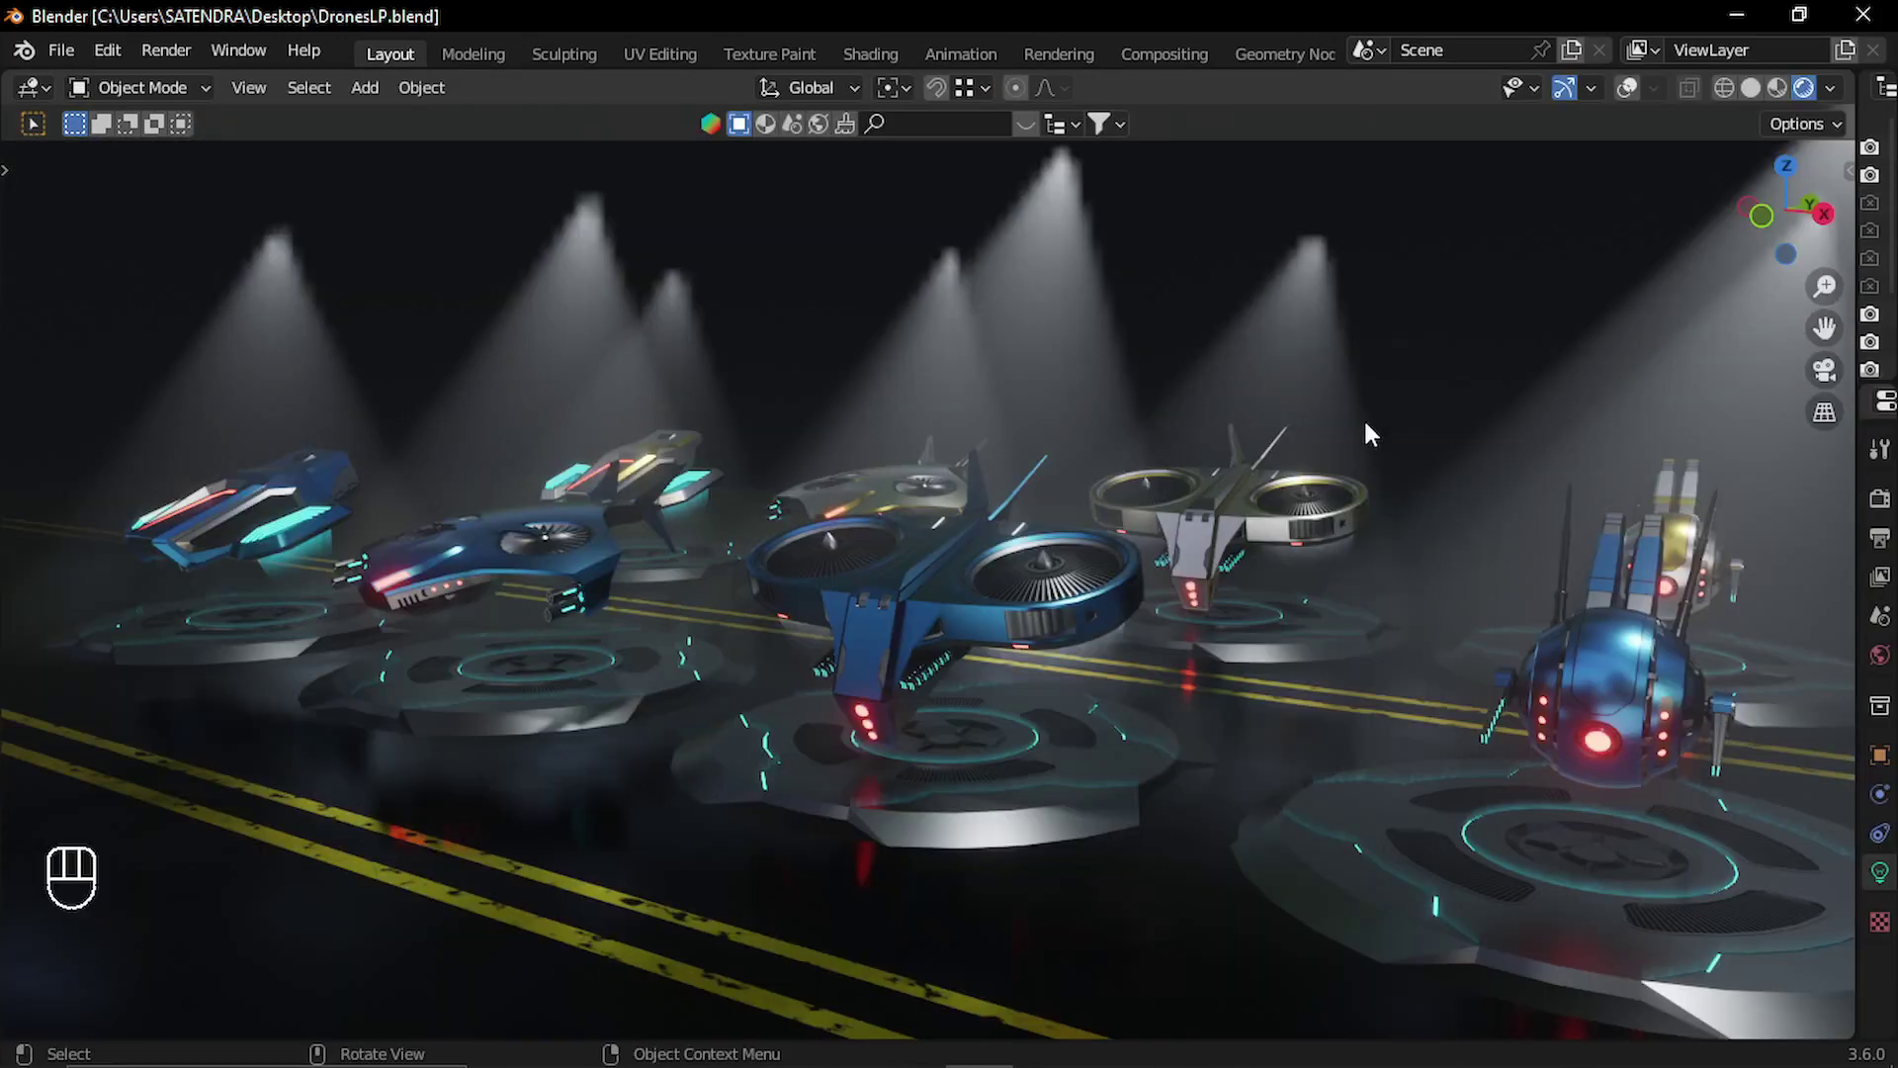
# Examine the finished drones on their platforms in the rendered DronesLP.blend scene, moving along the whole lineup and closer to individual models.
pyautogui.keyDown('shift'); pyautogui.moveTo(1234, 502); pyautogui.dragTo(1158, 530, button='middle'); pyautogui.keyUp('shift')
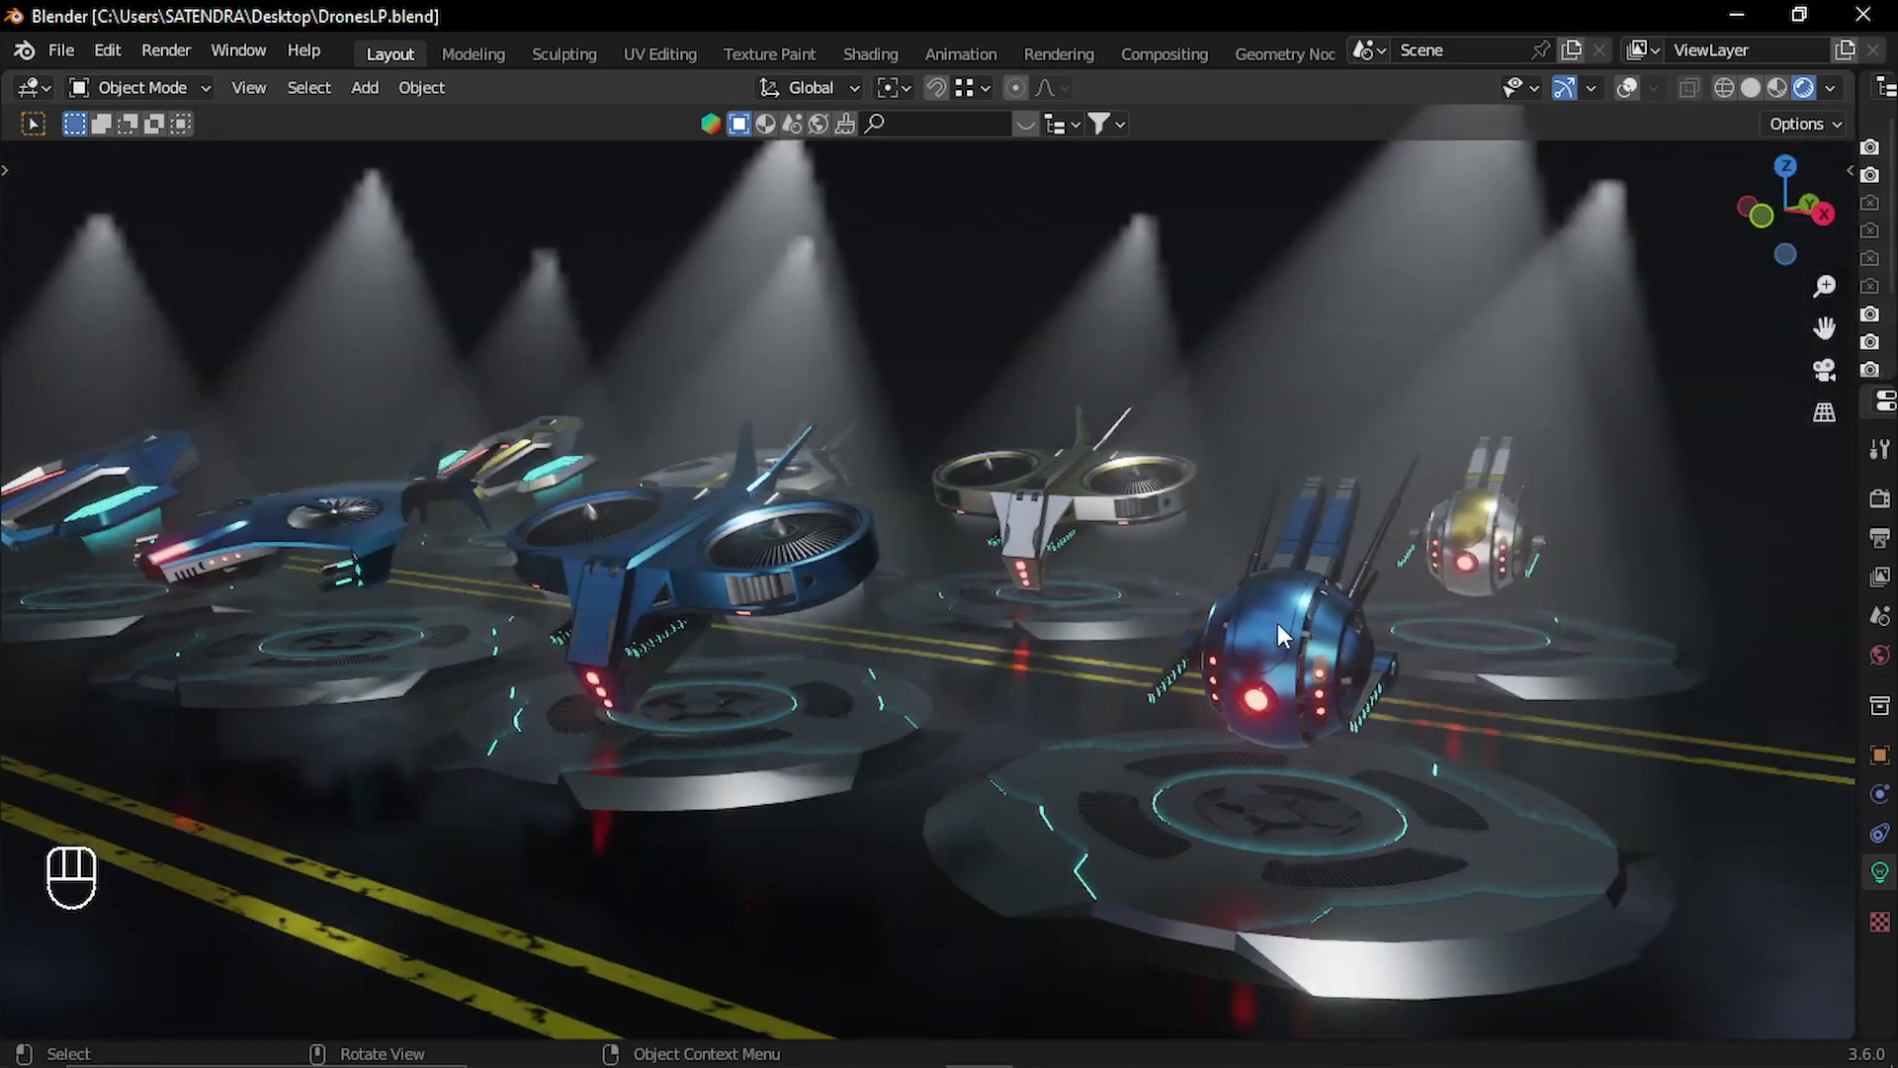
pyautogui.keyDown('ctrl'); pyautogui.moveTo(1277, 623); pyautogui.dragTo(1030, 581, button='middle'); pyautogui.keyUp('ctrl')
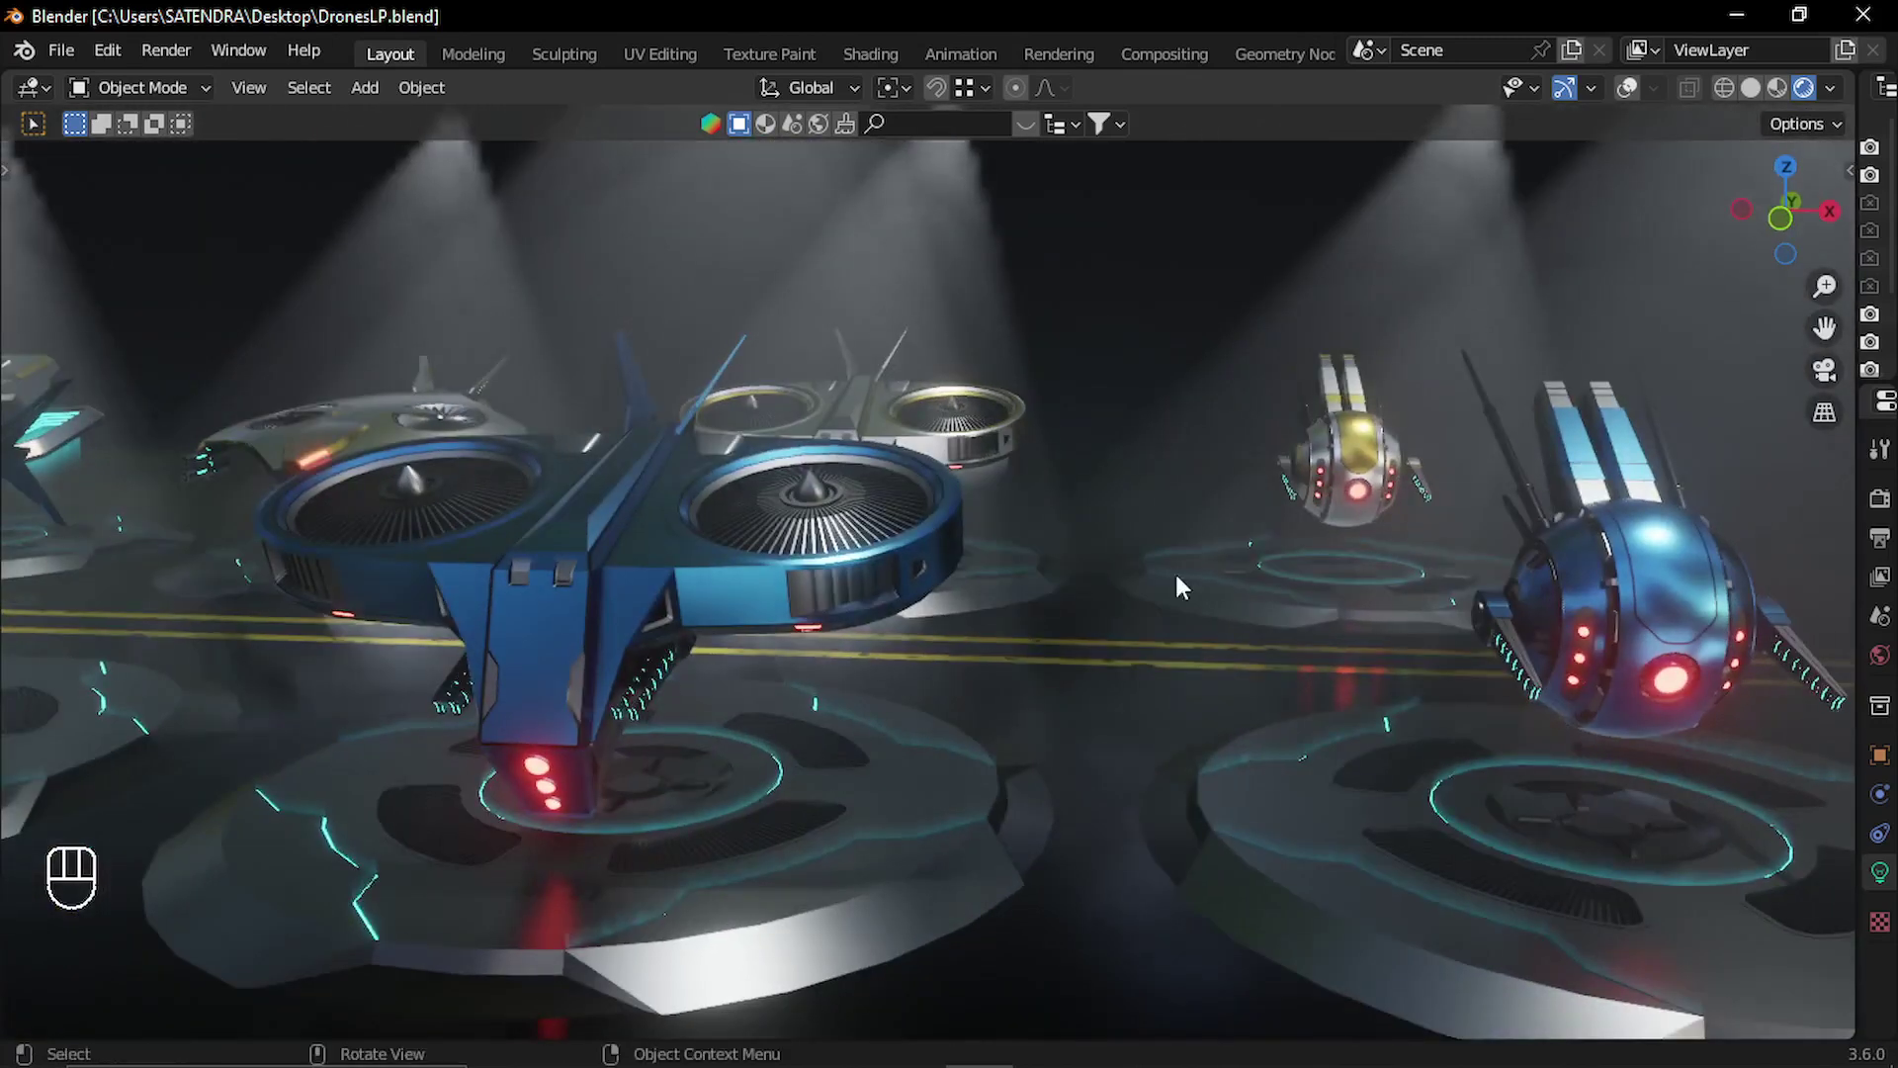
pyautogui.keyDown('shift'); pyautogui.moveTo(743, 493); pyautogui.dragTo(1307, 498, button='middle'); pyautogui.keyUp('shift')
pyautogui.keyDown('shift'); pyautogui.moveTo(422, 534); pyautogui.dragTo(999, 529, button='middle'); pyautogui.keyUp('shift')
pyautogui.keyDown('shift'); pyautogui.moveTo(651, 518); pyautogui.dragTo(1413, 594, button='middle'); pyautogui.keyUp('shift')
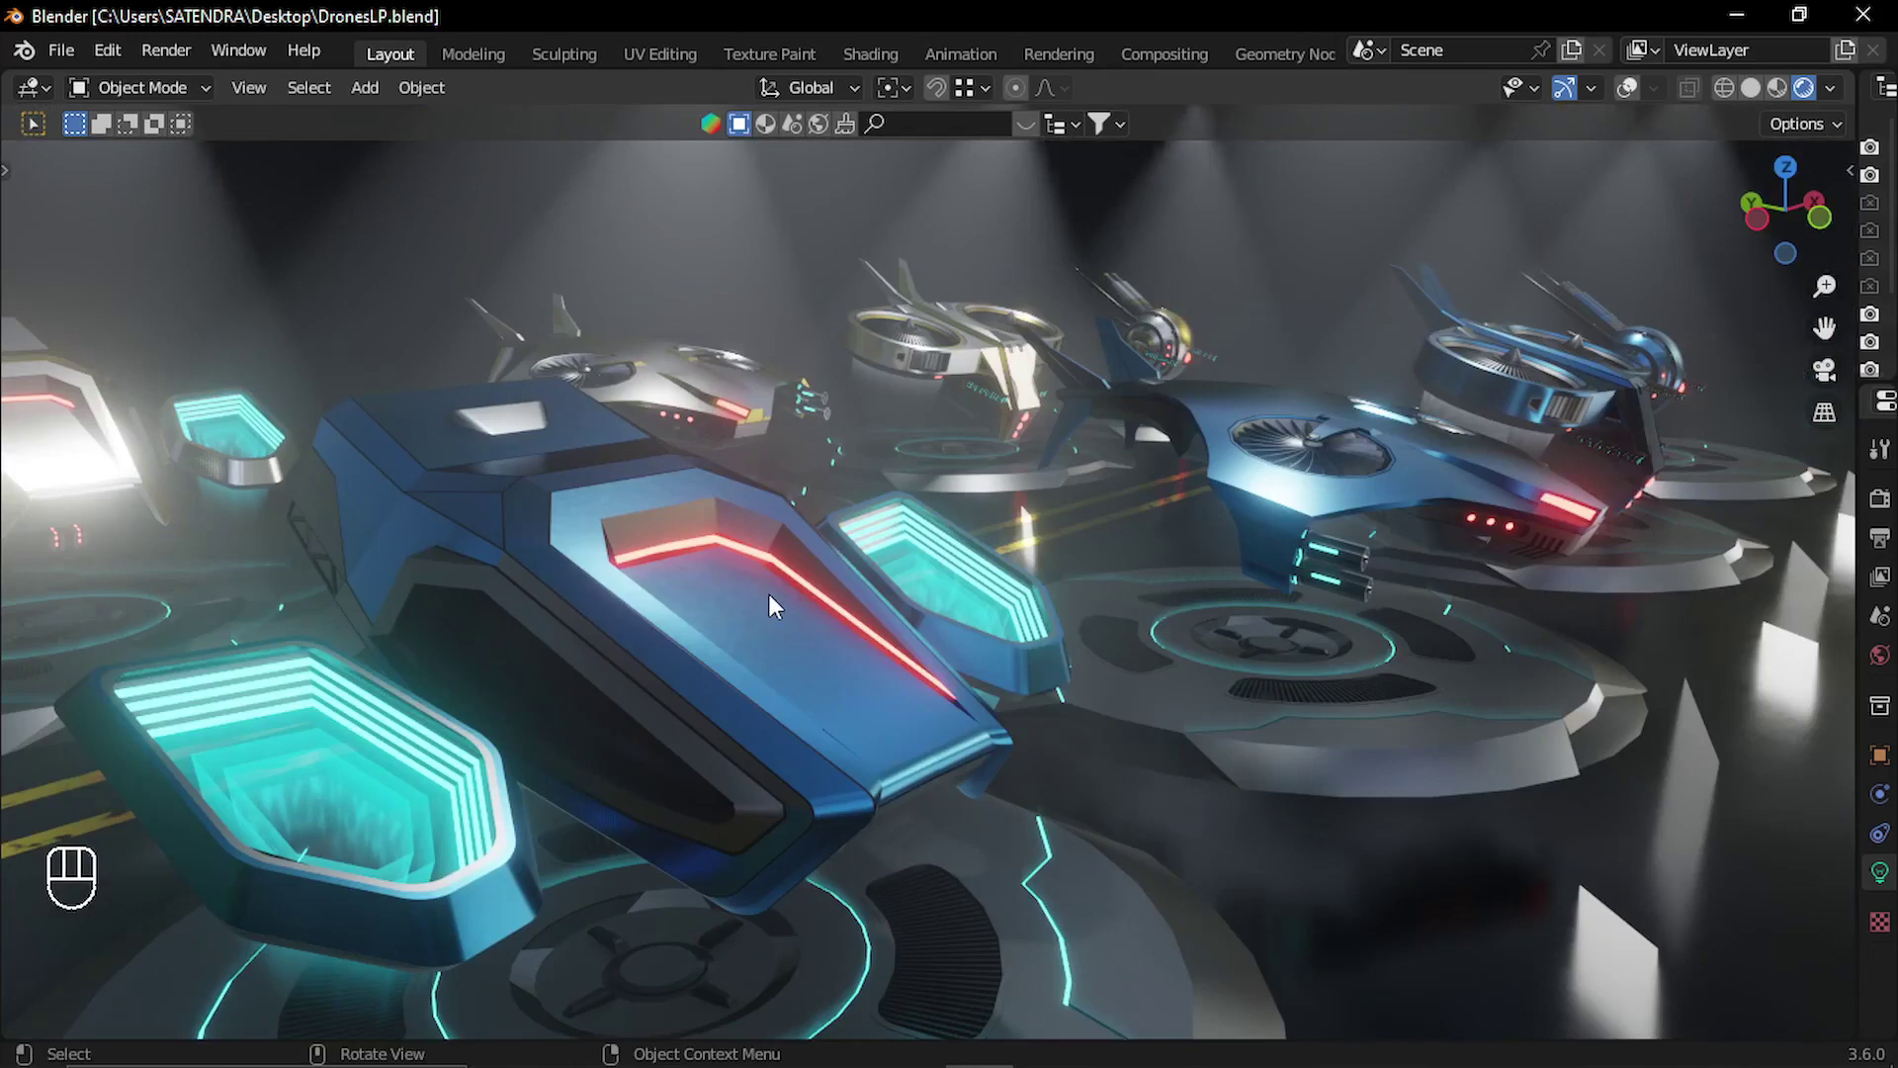
pyautogui.moveTo(769, 594); pyautogui.dragTo(864, 647, button='middle')
pyautogui.scroll(-4, 864, 648)
pyautogui.keyDown('shift'); pyautogui.moveTo(610, 545); pyautogui.dragTo(514, 698, button='middle'); pyautogui.keyUp('shift')
pyautogui.scroll(4, 760, 704)
pyautogui.keyDown('shift'); pyautogui.moveTo(610, 736); pyautogui.dragTo(1158, 615, button='middle'); pyautogui.keyUp('shift')
pyautogui.scroll(-1, 1158, 615)
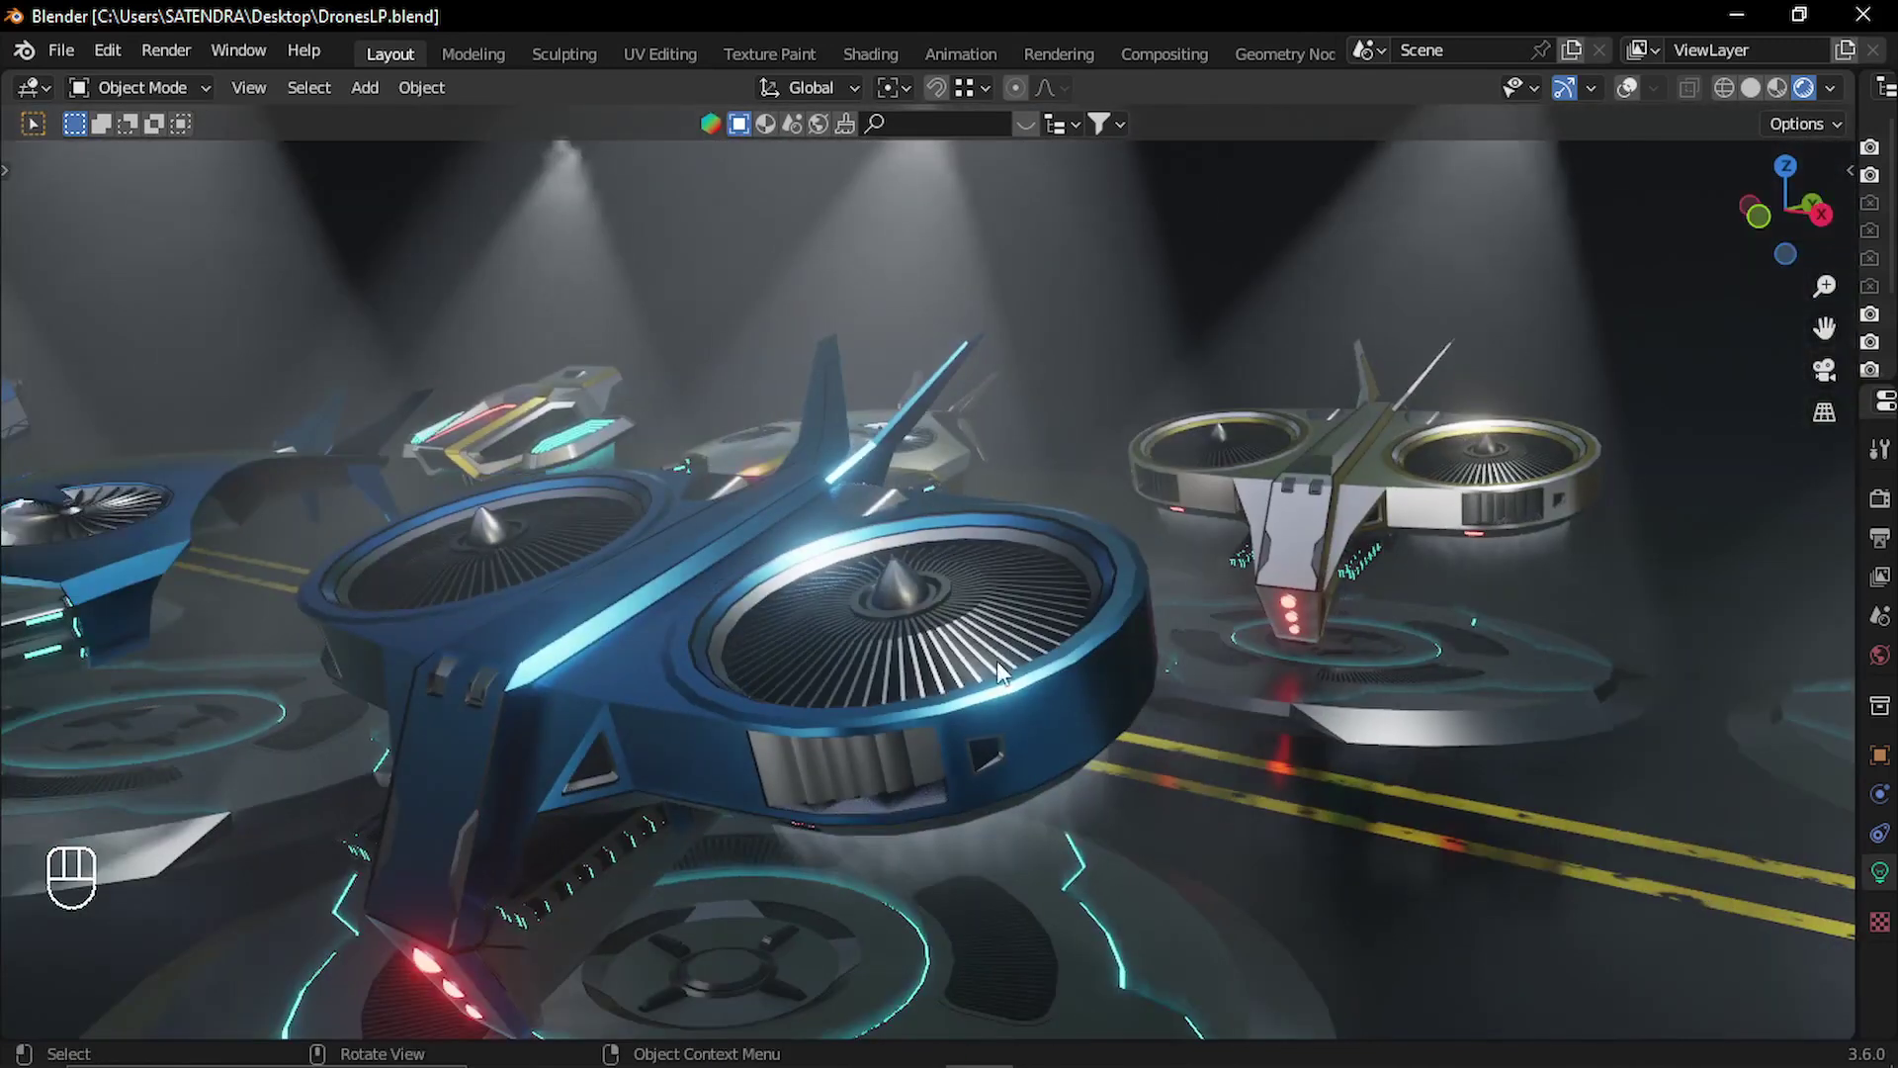
# Examine the blue twin-rotor drone's rotors, tail fins and underside up close, then view the complete drone lineup.
pyautogui.keyDown('shift'); pyautogui.moveTo(860, 696); pyautogui.dragTo(420, 581, button='middle'); pyautogui.keyUp('shift')
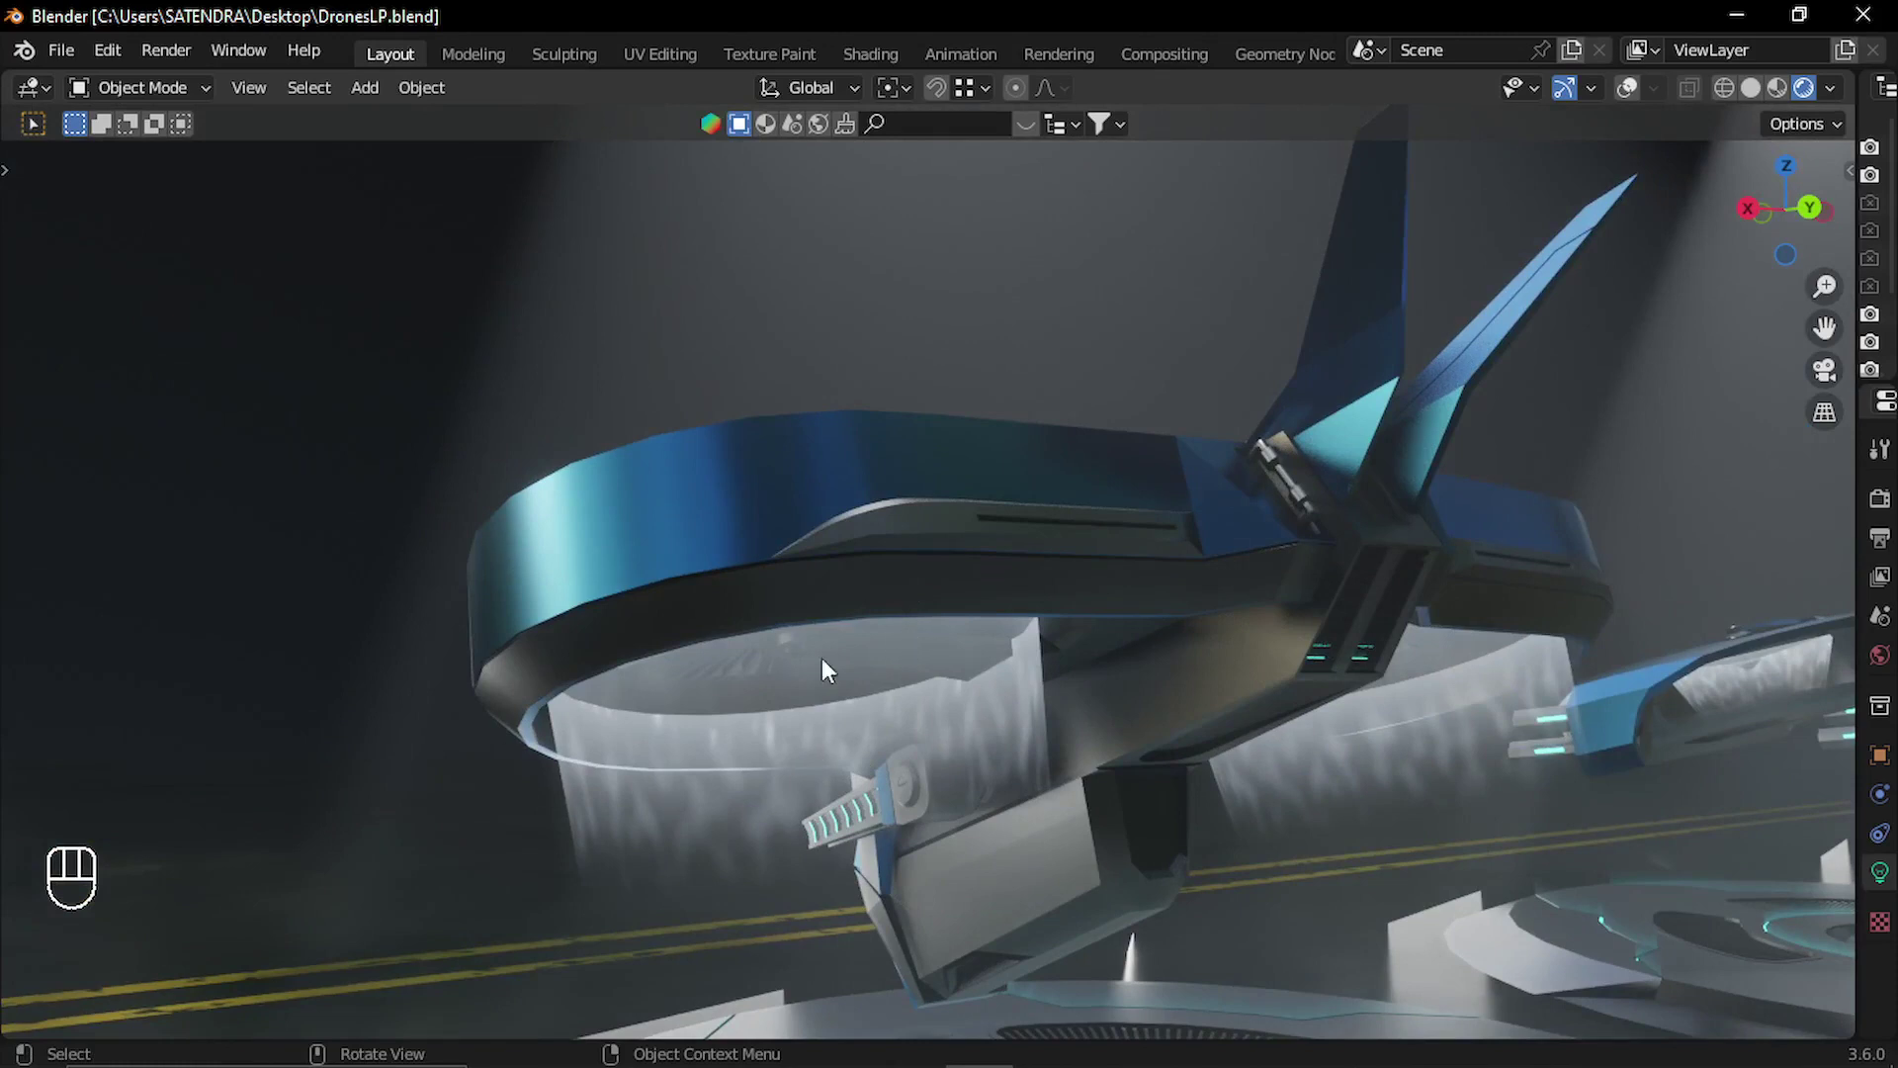
pyautogui.moveTo(857, 555); pyautogui.dragTo(673, 609, button='middle')
pyautogui.scroll(-5, 999, 609)
pyautogui.scroll(-2, 999, 609)
pyautogui.keyDown('shift'); pyautogui.moveTo(1056, 593); pyautogui.dragTo(878, 590, button='middle'); pyautogui.keyUp('shift')
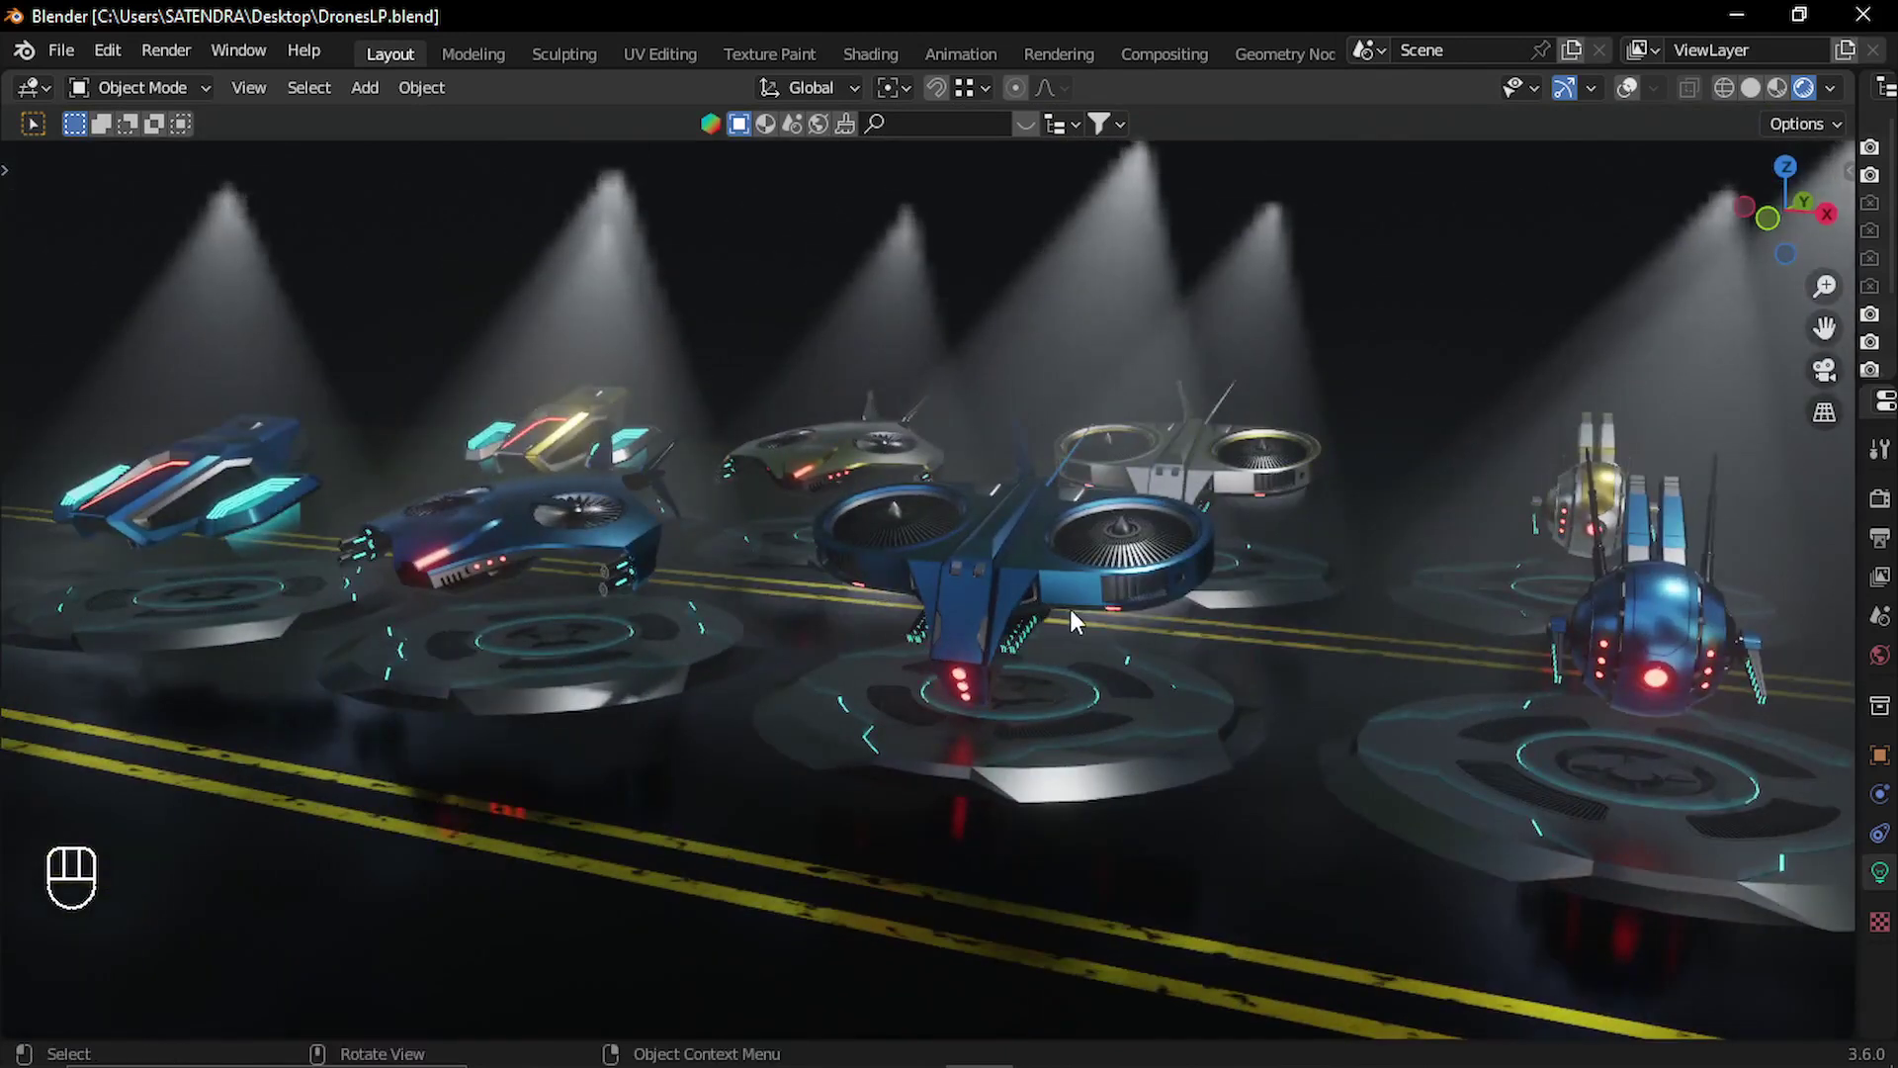
pyautogui.keyDown('shift'); pyautogui.moveTo(1068, 609); pyautogui.dragTo(974, 637, button='middle'); pyautogui.keyUp('shift')
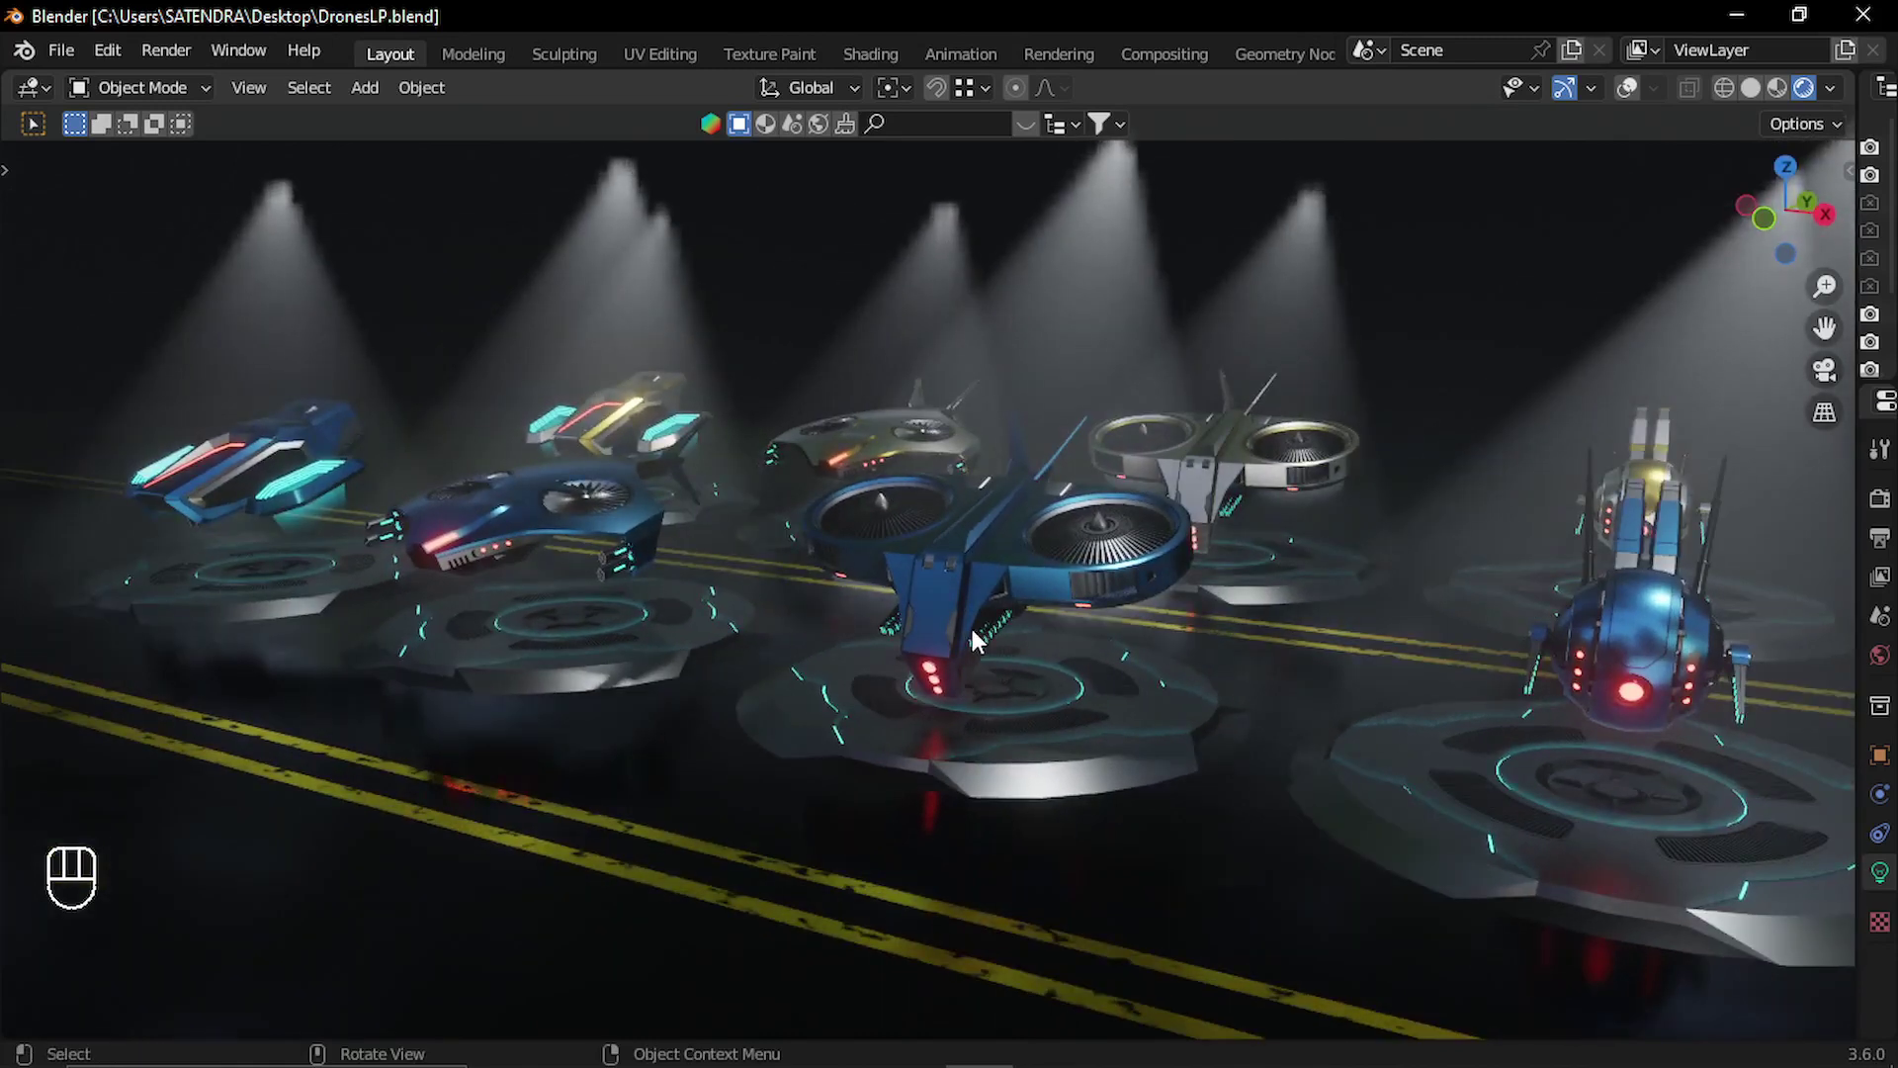